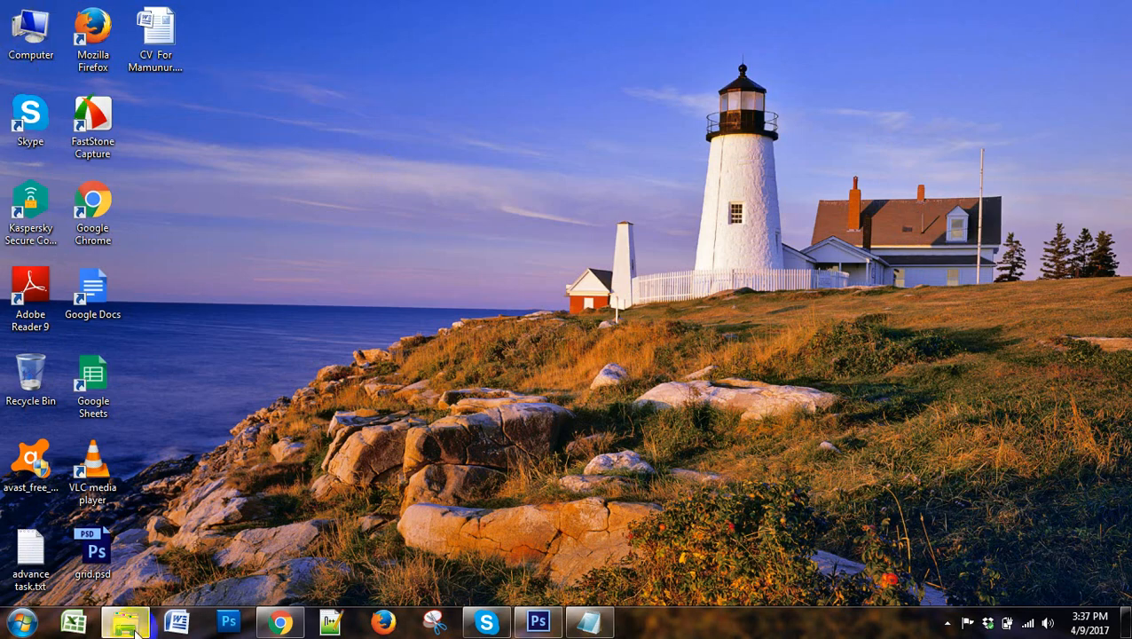
Open information.txt from the 1st Class folder inside Mamunur Roshid > 6th-batch on drive F
{"action": "left_click", "coordinate": [125, 621]}
{"action": "mouse_move", "coordinate": [174, 215]}
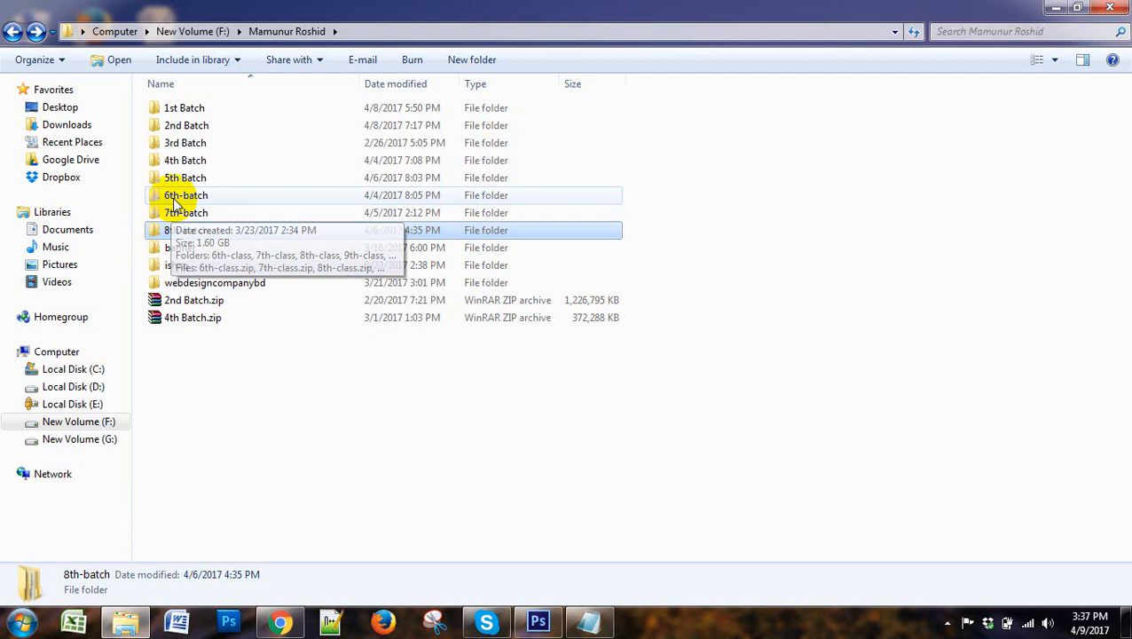
{"action": "double_click", "coordinate": [182, 197]}
{"action": "double_click", "coordinate": [181, 127]}
{"action": "key", "text": "BackSpace"}
{"action": "double_click", "coordinate": [219, 107]}
{"action": "double_click", "coordinate": [195, 127]}
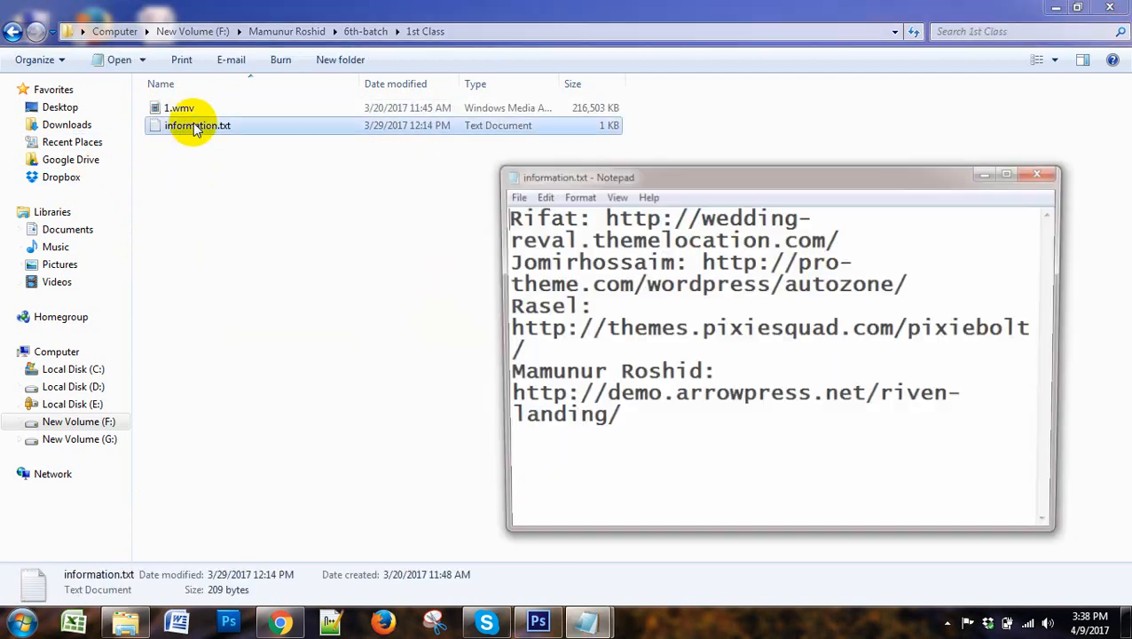
Copy the first three name-and-link entries in information.txt, leaving out the arrowpress entry
{"action": "left_click_drag", "start_coordinate": [751, 424], "coordinate": [500, 346]}
{"action": "left_click_drag", "start_coordinate": [500, 346], "coordinate": [460, 286]}
{"action": "left_click", "coordinate": [673, 375]}
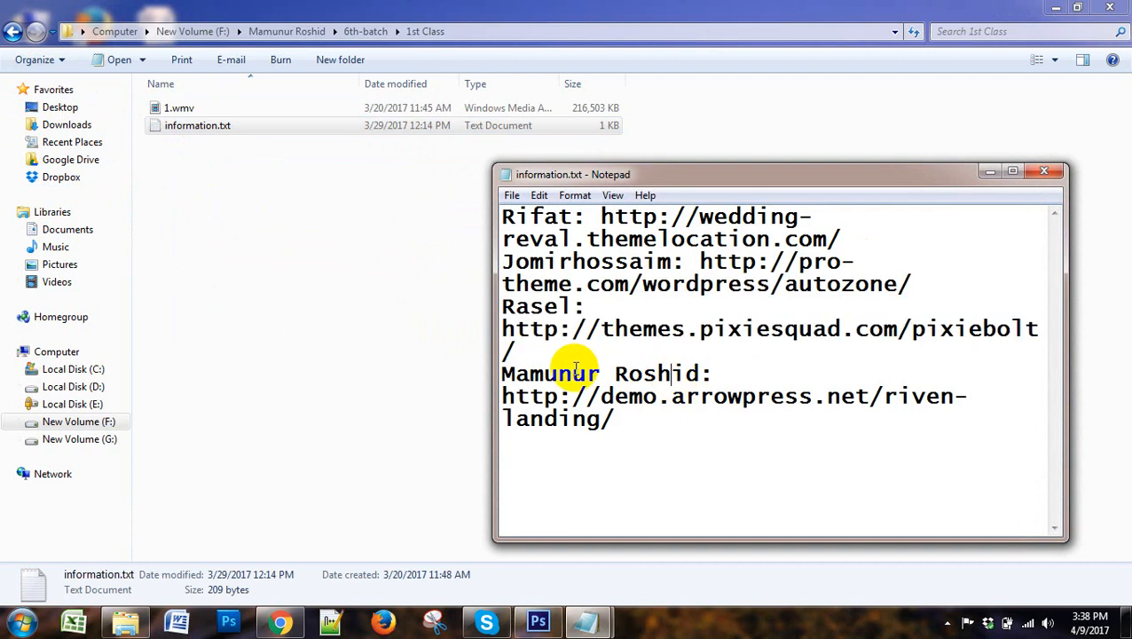
{"action": "left_click_drag", "start_coordinate": [546, 353], "coordinate": [501, 217]}
{"action": "key", "text": "ctrl+c"}
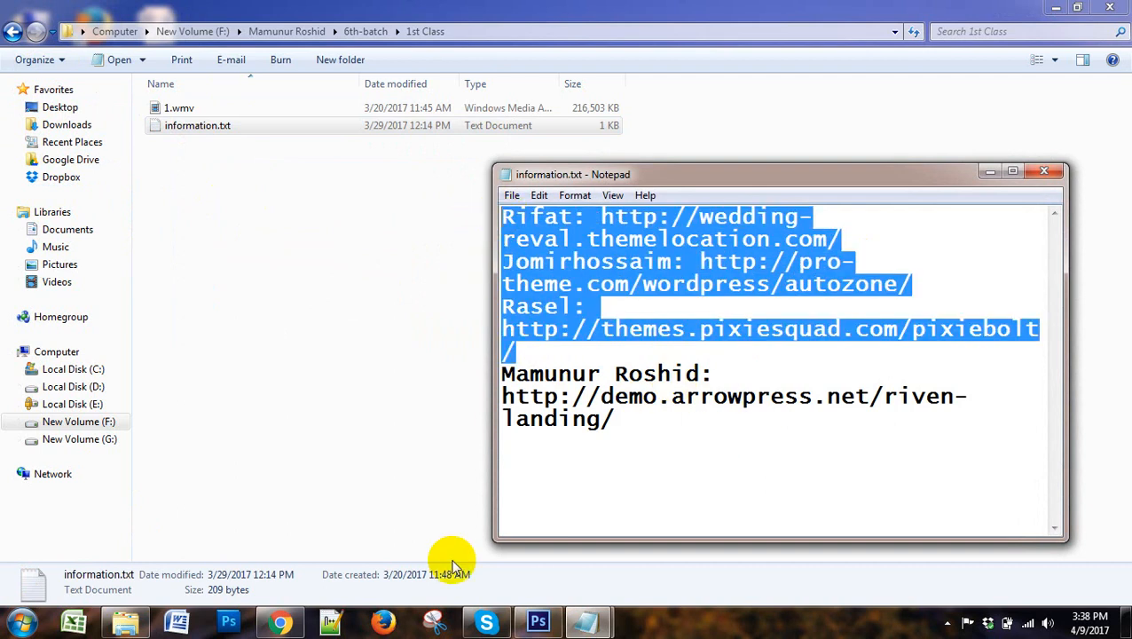
Paste the copied entries into the other open information.txt, between the two theme19 entries, followed by a line break
{"action": "left_click", "coordinate": [586, 619]}
{"action": "left_click", "coordinate": [551, 537]}
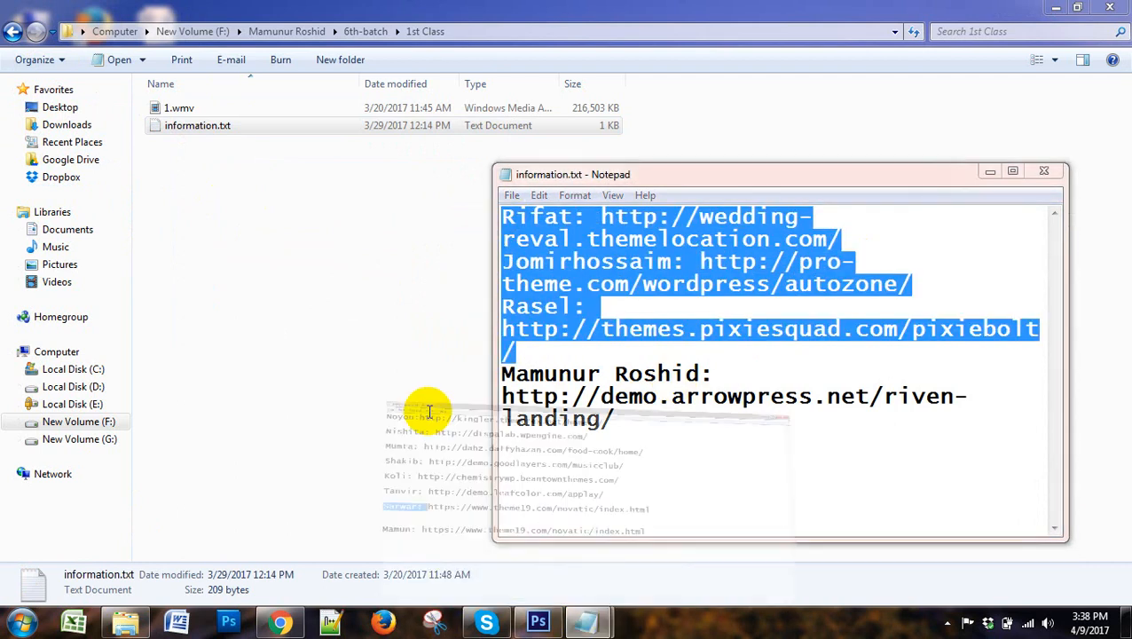
{"action": "left_click", "coordinate": [195, 357]}
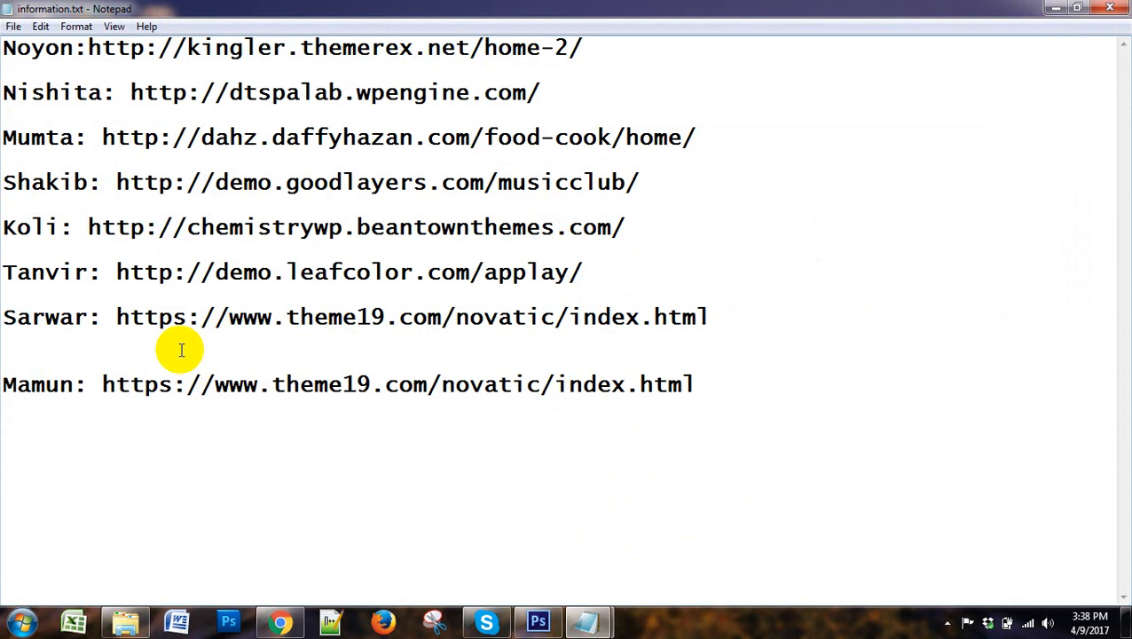
{"action": "key", "text": "ctrl+v"}
{"action": "key", "text": "Return"}
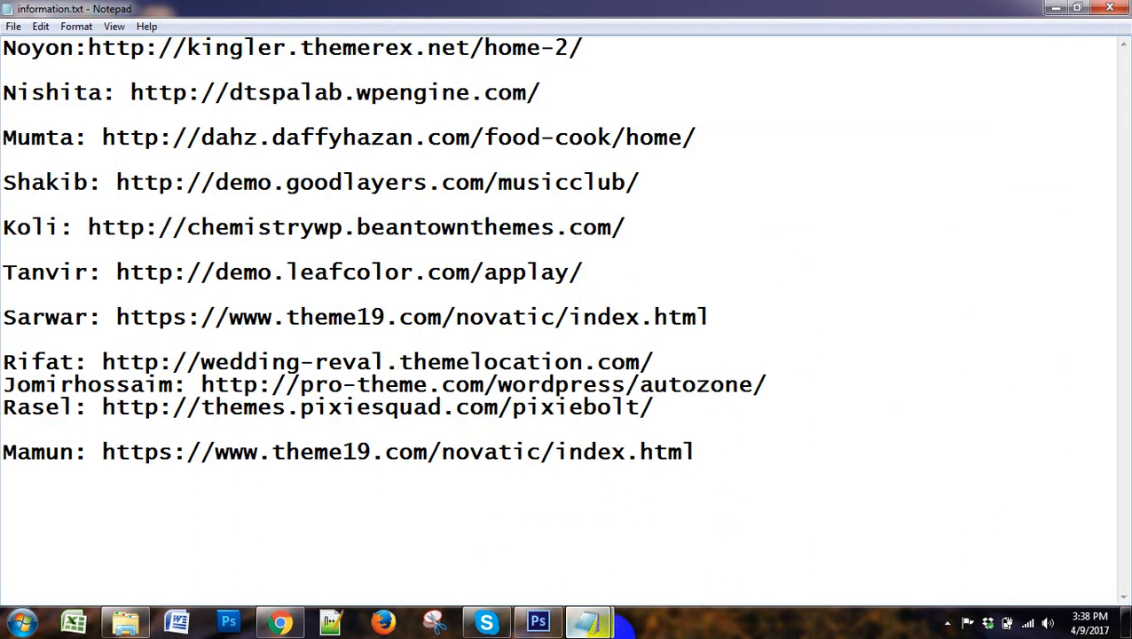
Close the information.txt window from which the three entries were copied
{"action": "mouse_move", "coordinate": [587, 619]}
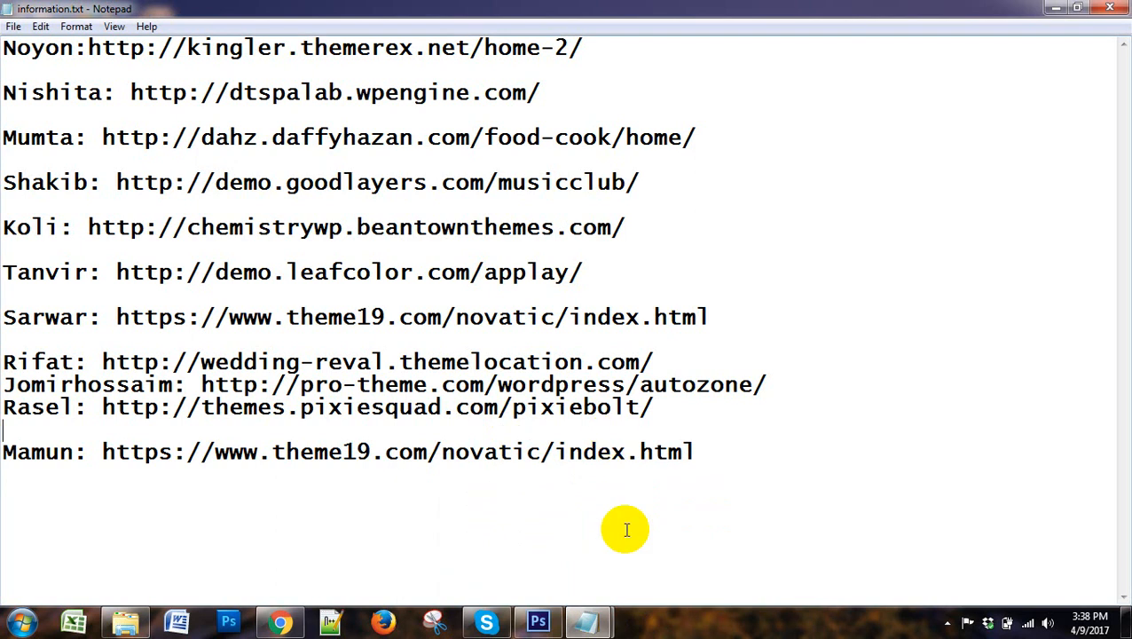
{"action": "left_click", "coordinate": [677, 556]}
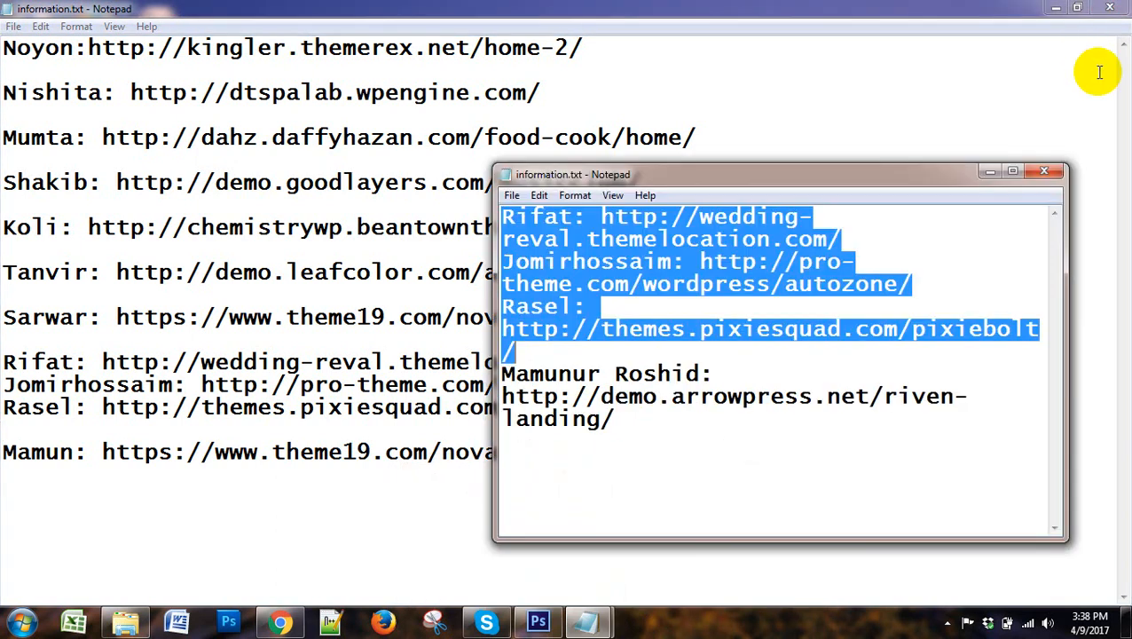
{"action": "left_click", "coordinate": [1044, 171]}
{"action": "left_click_drag", "start_coordinate": [101, 449], "coordinate": [753, 444]}
{"action": "key", "text": "ctrl+c"}
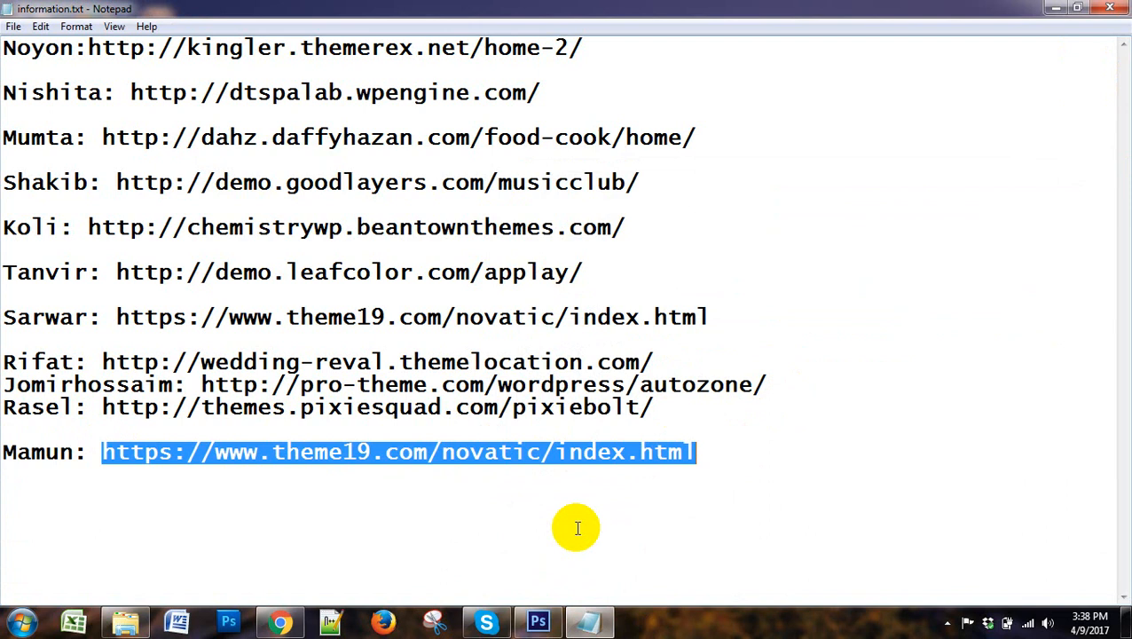
{"action": "left_click", "coordinate": [280, 621]}
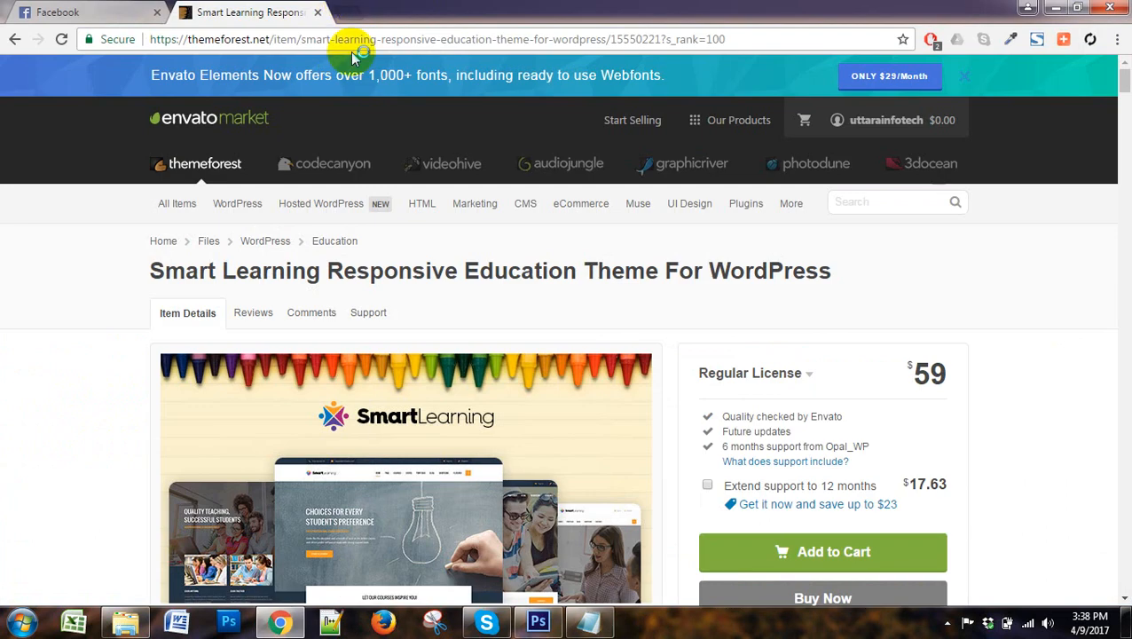
{"action": "key", "text": "ctrl+t"}
{"action": "right_click", "coordinate": [355, 41]}
{"action": "left_click", "coordinate": [393, 149]}
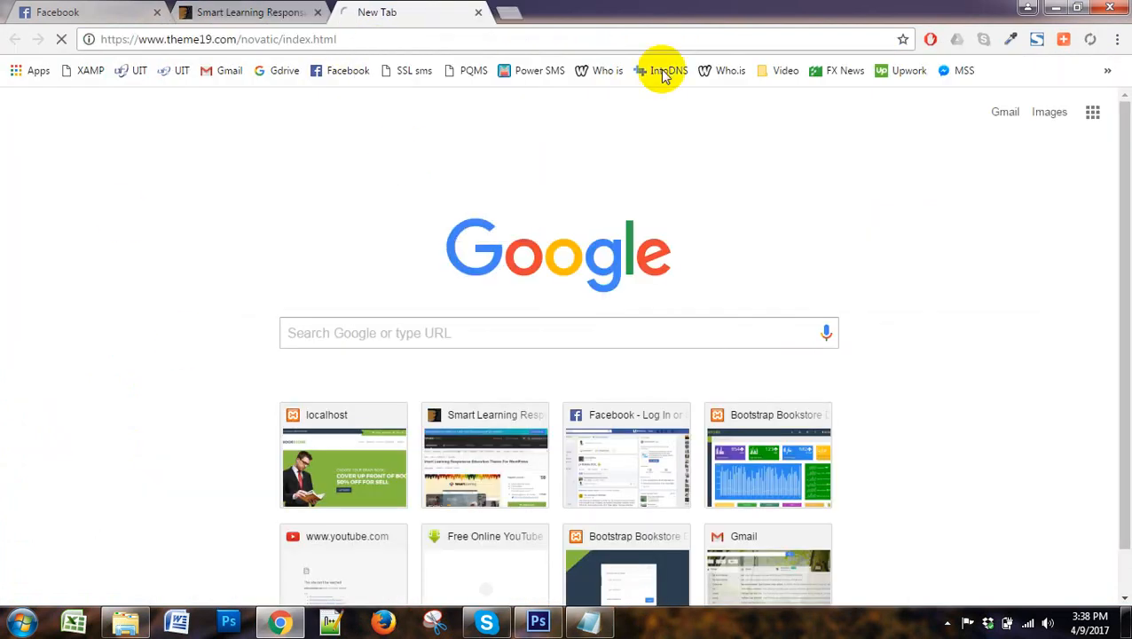
{"action": "left_click", "coordinate": [245, 10]}
{"action": "left_click", "coordinate": [399, 12]}
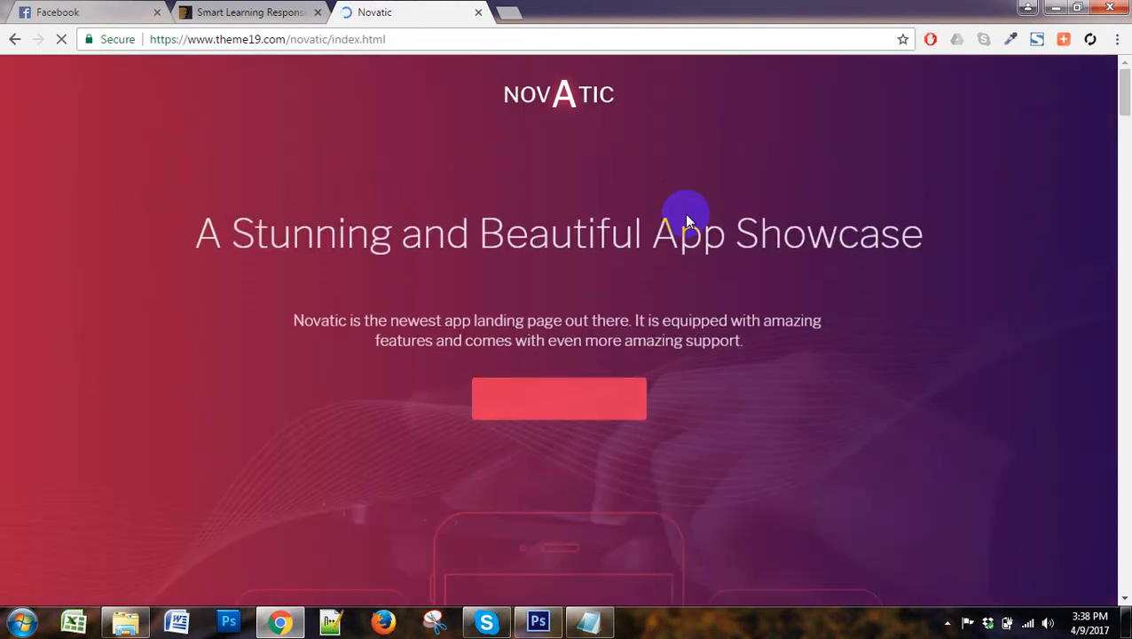
Examine the Novatic page's hero banner, its navigation bar while scrolling, and the introductory section below it
{"action": "scroll", "coordinate": [693, 392], "scroll_direction": "down", "scroll_amount": 6}
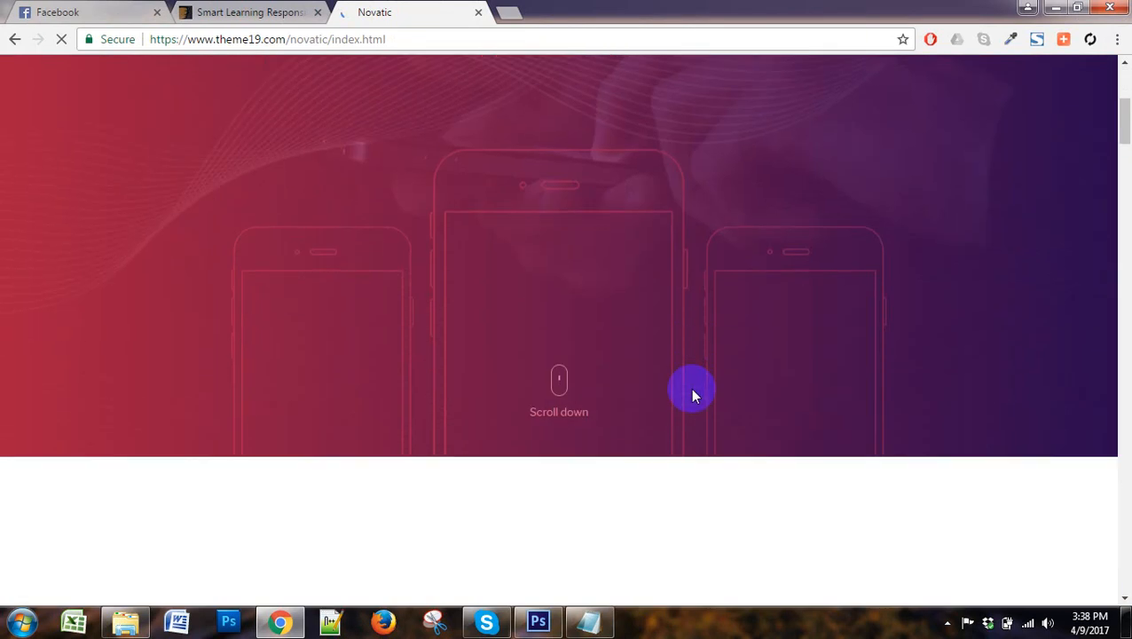
{"action": "scroll", "coordinate": [690, 388], "scroll_direction": "down", "scroll_amount": 8}
{"action": "scroll", "coordinate": [690, 387], "scroll_direction": "up", "scroll_amount": 12}
{"action": "scroll", "coordinate": [694, 396], "scroll_direction": "up", "scroll_amount": 4}
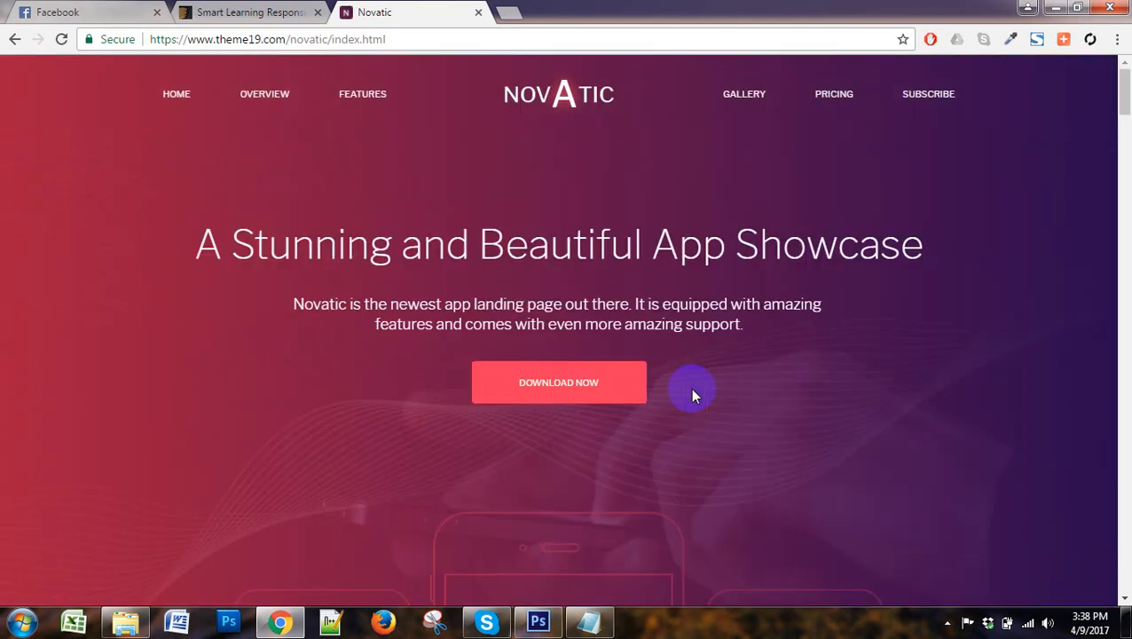
{"action": "scroll", "coordinate": [693, 387], "scroll_direction": "down", "scroll_amount": 2}
{"action": "scroll", "coordinate": [693, 388], "scroll_direction": "up", "scroll_amount": 2}
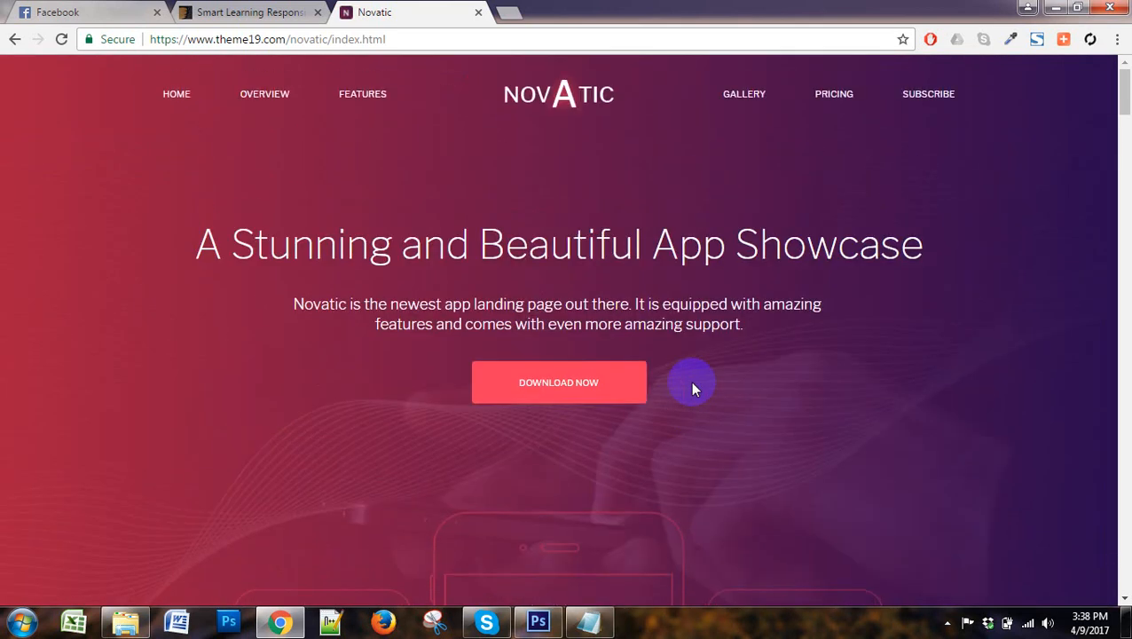
{"action": "scroll", "coordinate": [694, 388], "scroll_direction": "down", "scroll_amount": 5}
{"action": "scroll", "coordinate": [692, 383], "scroll_direction": "down", "scroll_amount": 3}
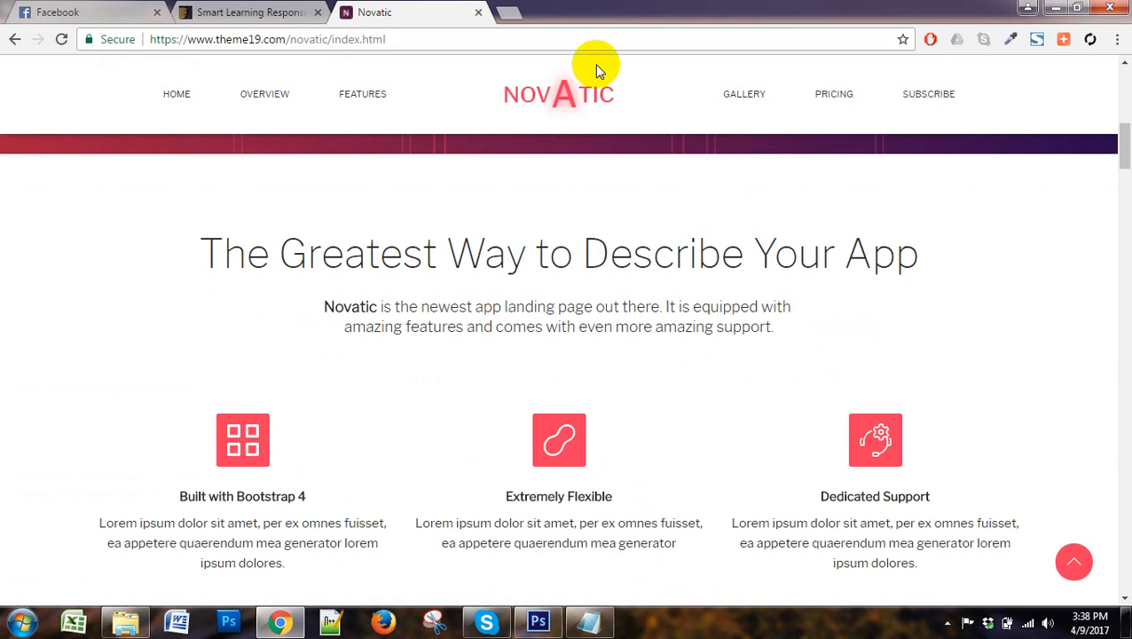
{"action": "scroll", "coordinate": [666, 242], "scroll_direction": "up", "scroll_amount": 8}
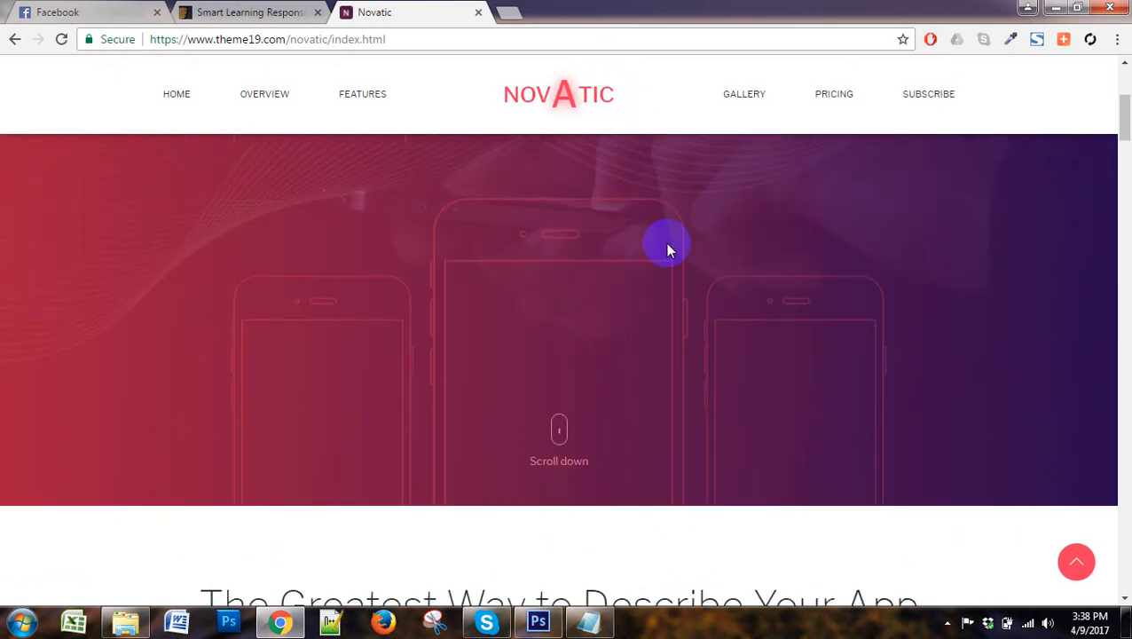
{"action": "scroll", "coordinate": [665, 242], "scroll_direction": "down", "scroll_amount": 1}
{"action": "scroll", "coordinate": [665, 242], "scroll_direction": "down", "scroll_amount": 10}
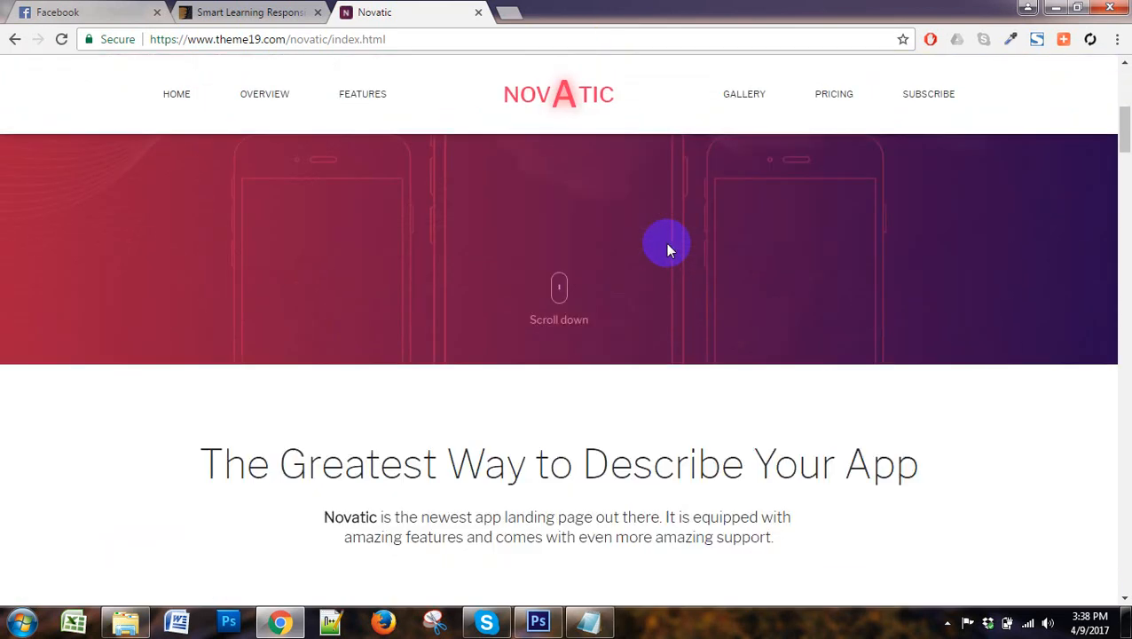
{"action": "scroll", "coordinate": [667, 243], "scroll_direction": "down", "scroll_amount": 5}
{"action": "scroll", "coordinate": [666, 244], "scroll_direction": "up", "scroll_amount": 14}
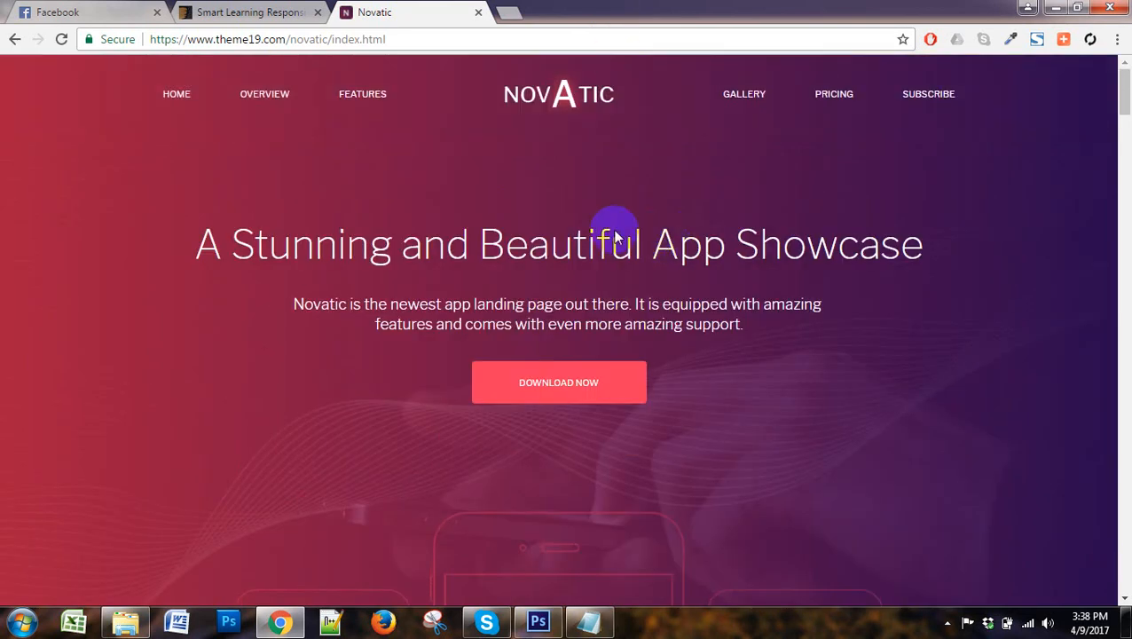
{"action": "scroll", "coordinate": [648, 480], "scroll_direction": "down", "scroll_amount": 1}
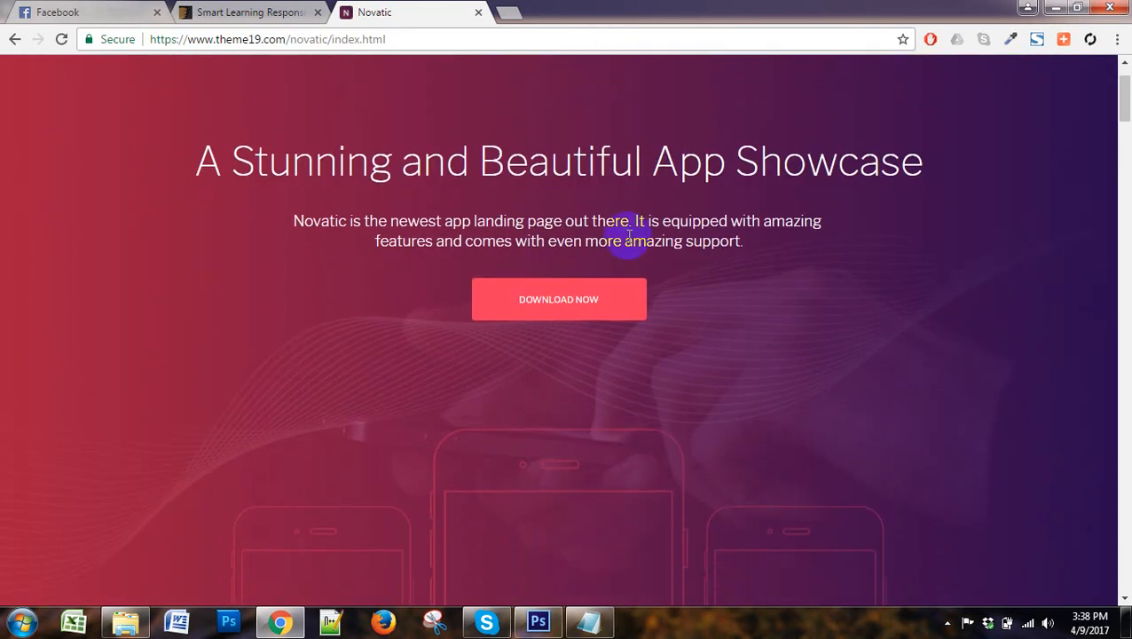
{"action": "scroll", "coordinate": [607, 424], "scroll_direction": "down", "scroll_amount": 3}
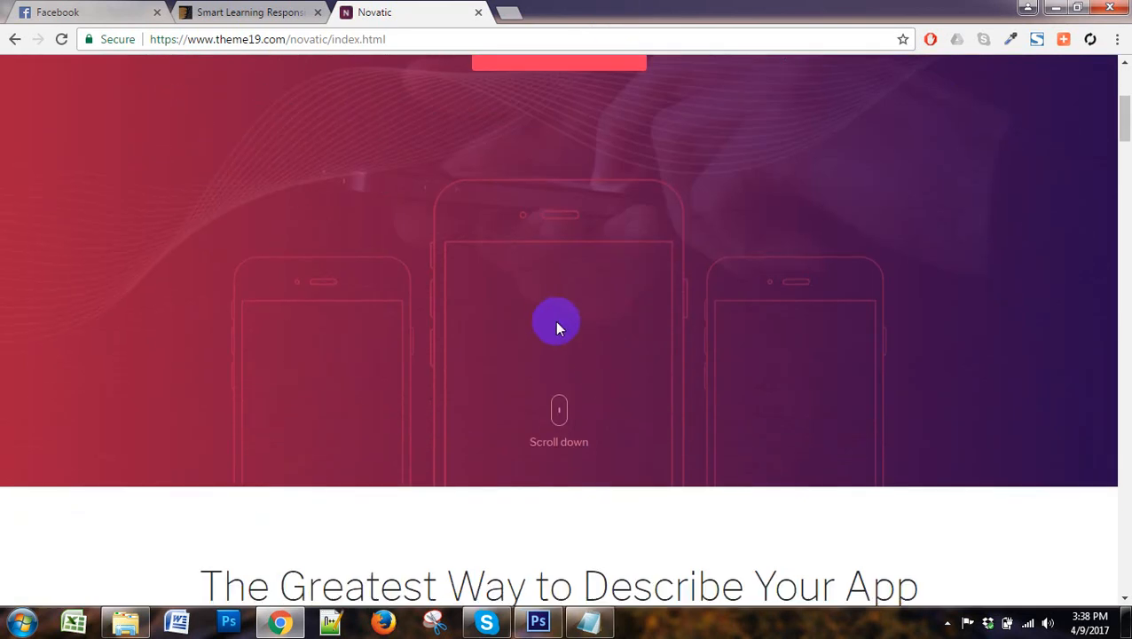
{"action": "scroll", "coordinate": [601, 401], "scroll_direction": "up", "scroll_amount": 4}
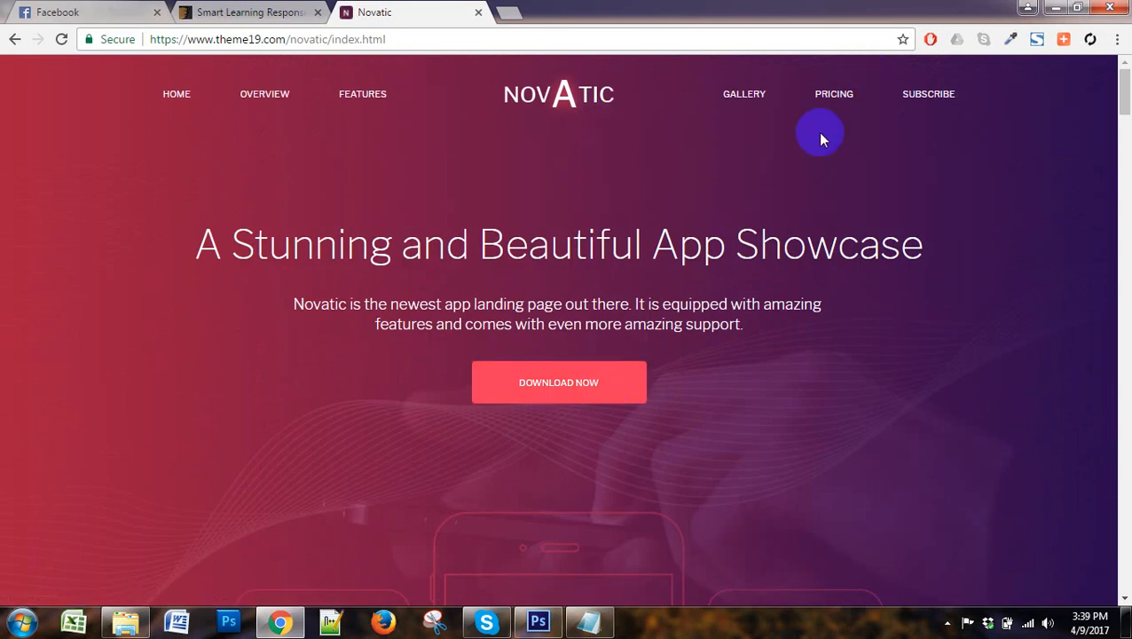
Examine the features section with the phone mockup and icon grid, comparing it with the hero banner
{"action": "scroll", "coordinate": [766, 411], "scroll_direction": "down", "scroll_amount": 10}
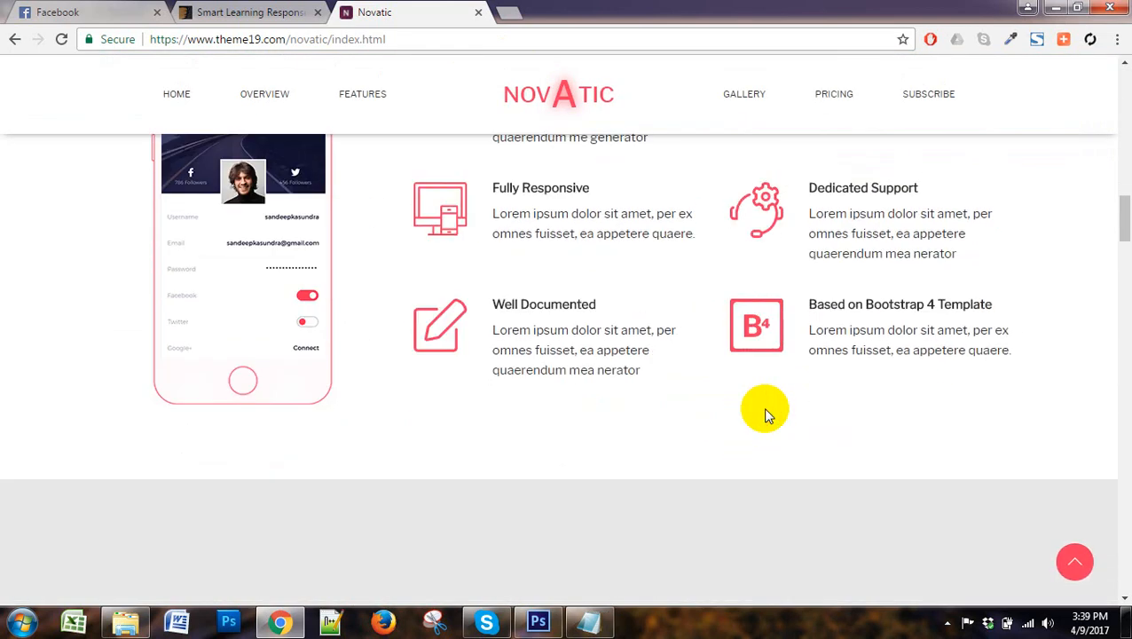
{"action": "scroll", "coordinate": [766, 413], "scroll_direction": "down", "scroll_amount": 5}
{"action": "scroll", "coordinate": [767, 413], "scroll_direction": "up", "scroll_amount": 6}
{"action": "scroll", "coordinate": [769, 416], "scroll_direction": "up", "scroll_amount": 8}
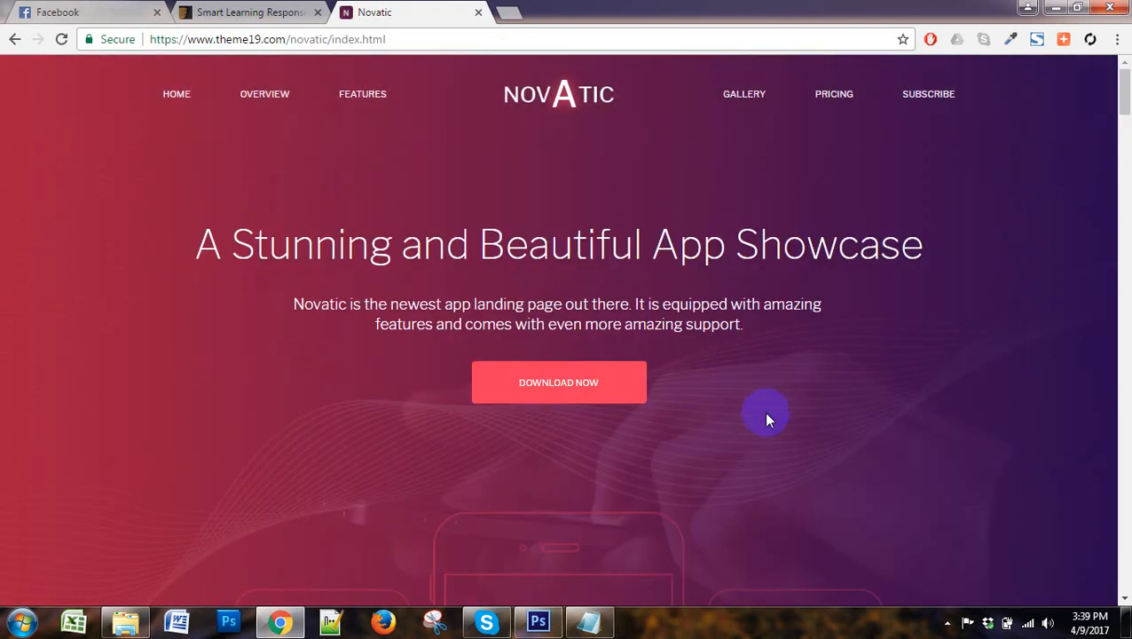
{"action": "scroll", "coordinate": [765, 410], "scroll_direction": "down", "scroll_amount": 10}
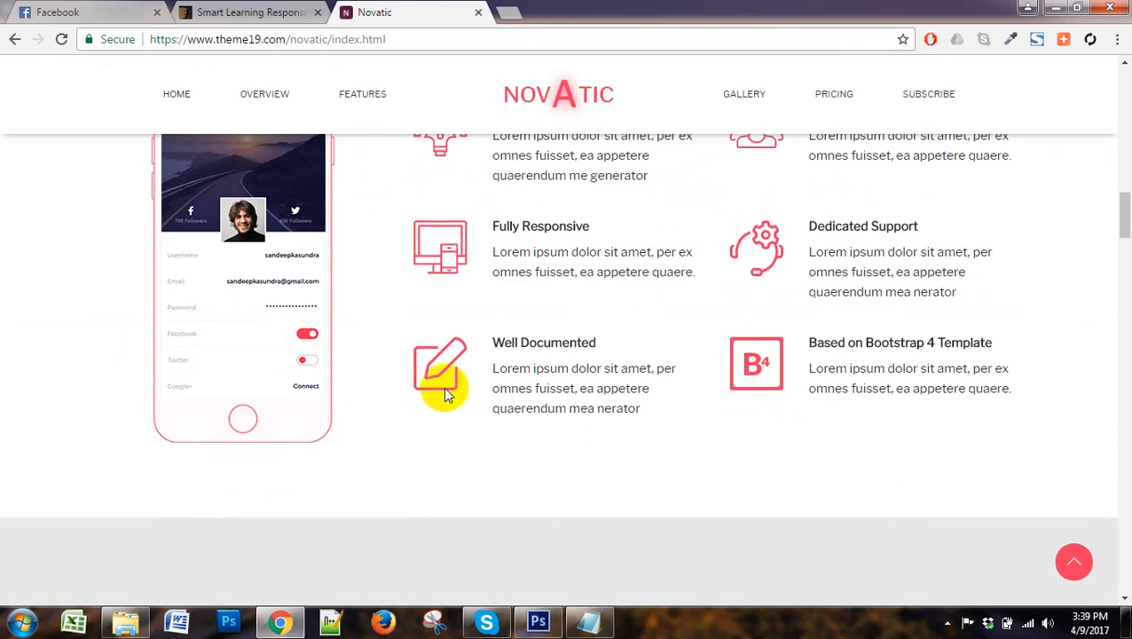
{"action": "scroll", "coordinate": [456, 403], "scroll_direction": "up", "scroll_amount": 4}
{"action": "scroll", "coordinate": [470, 410], "scroll_direction": "down", "scroll_amount": 3}
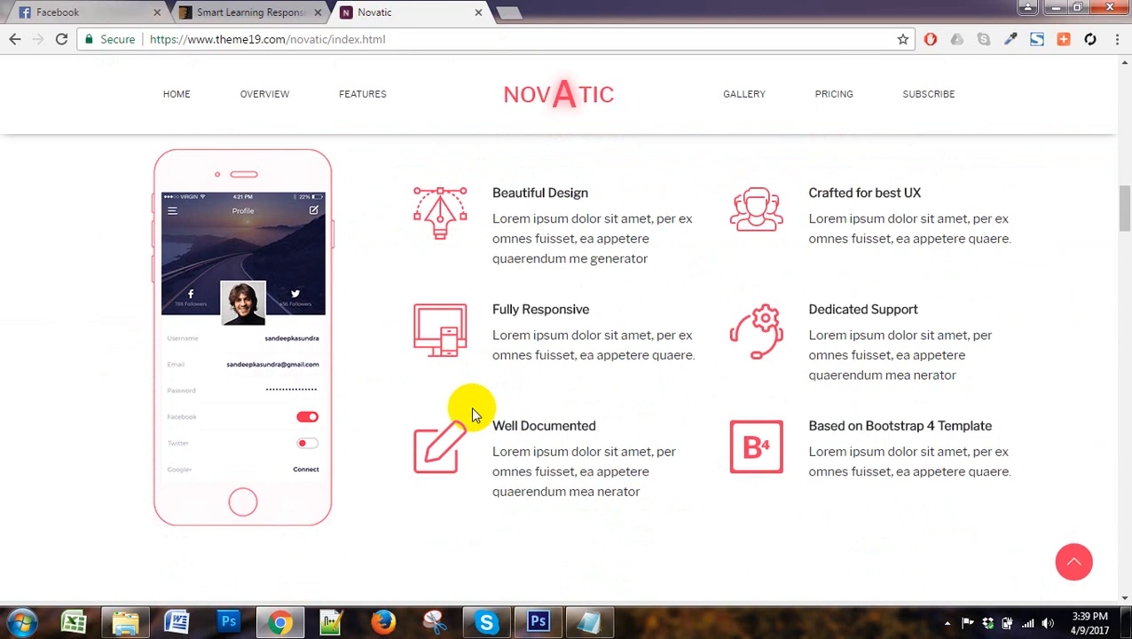
{"action": "scroll", "coordinate": [470, 406], "scroll_direction": "up", "scroll_amount": 4}
{"action": "scroll", "coordinate": [471, 407], "scroll_direction": "up", "scroll_amount": 15}
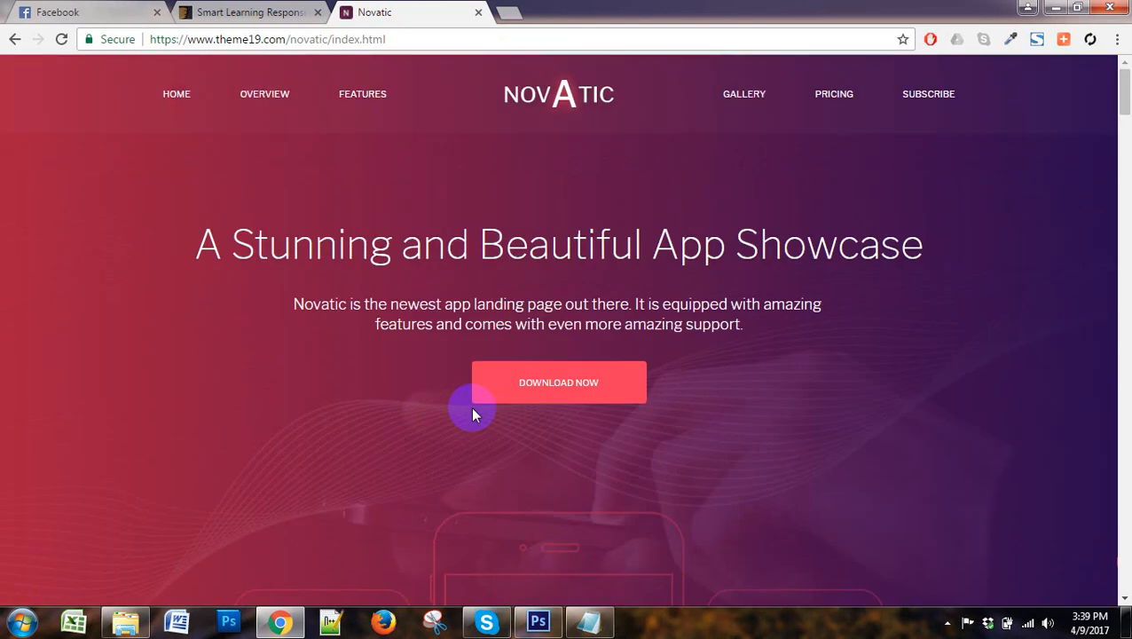
Inspect the hero title's text and look through the page as far as the How It Works section
{"action": "left_click_drag", "start_coordinate": [680, 239], "coordinate": [315, 257]}
{"action": "left_click", "coordinate": [920, 237]}
{"action": "left_click", "coordinate": [782, 441]}
{"action": "scroll", "coordinate": [778, 443], "scroll_direction": "down", "scroll_amount": 20}
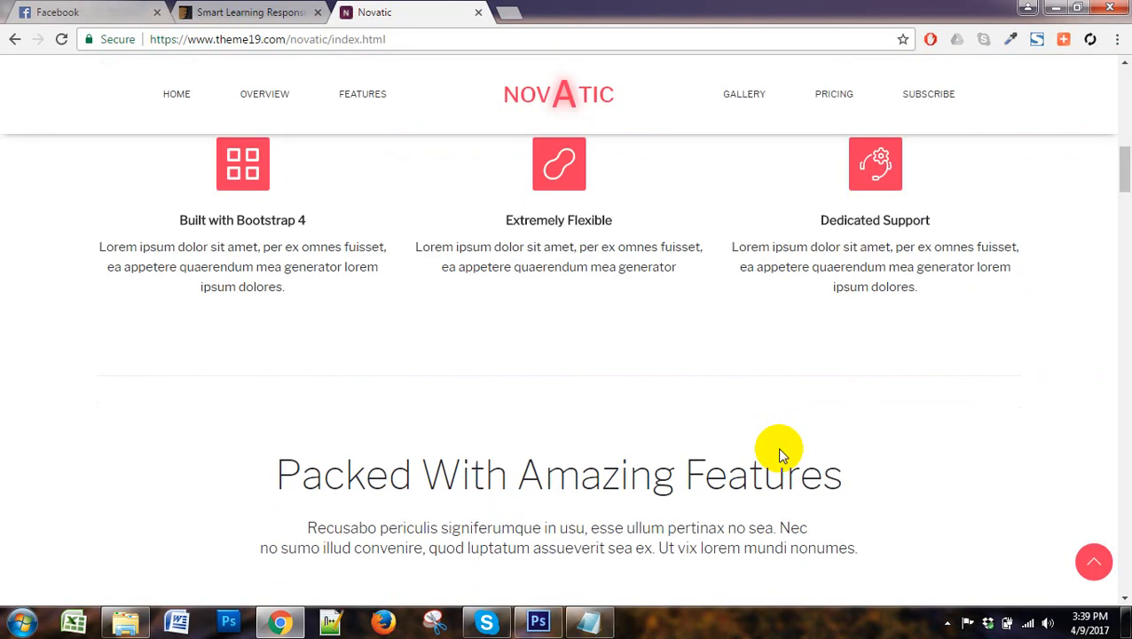
{"action": "scroll", "coordinate": [779, 454], "scroll_direction": "down", "scroll_amount": 15}
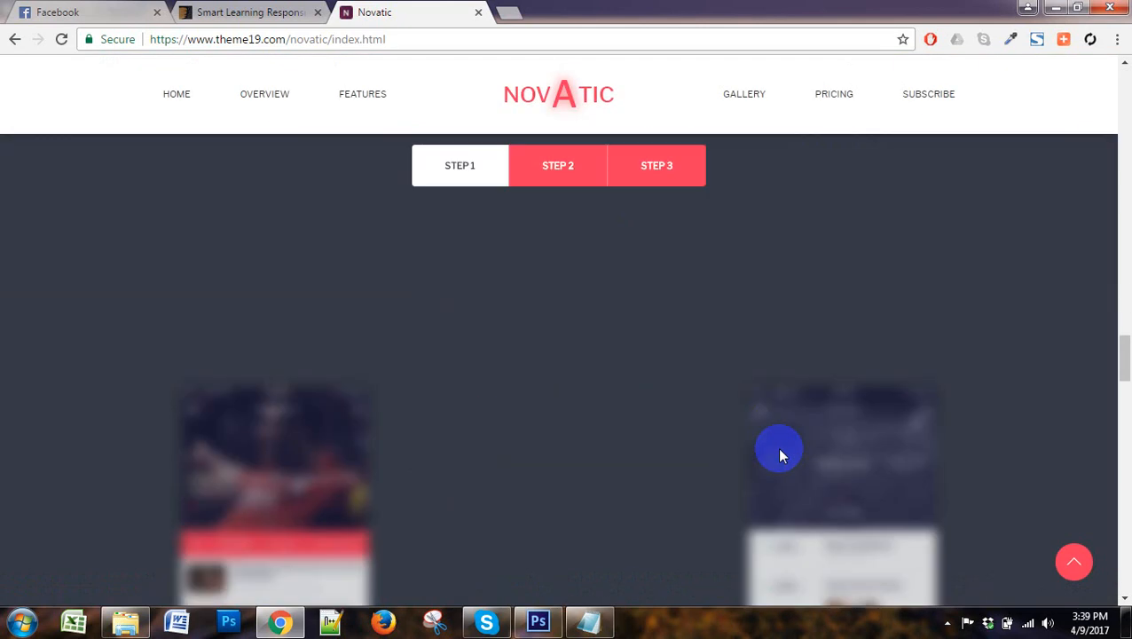
{"action": "scroll", "coordinate": [778, 453], "scroll_direction": "up", "scroll_amount": 8}
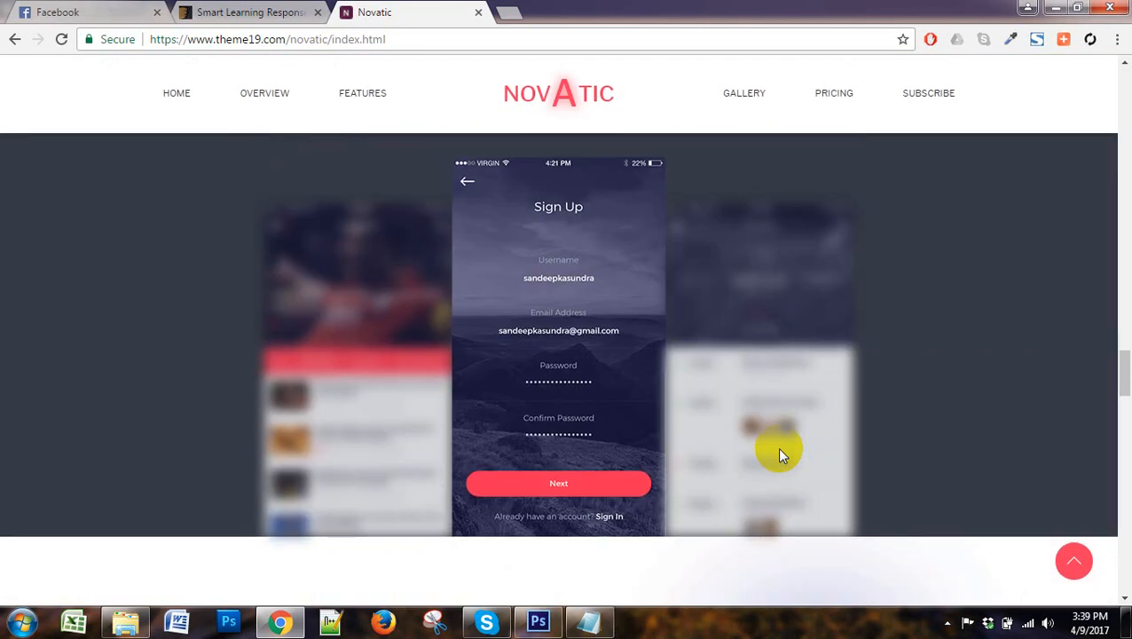
Inspect the Screenshots section heading's text, then review the sections above it up to the hero banner
{"action": "scroll", "coordinate": [550, 539], "scroll_direction": "down", "scroll_amount": 3}
{"action": "mouse_move", "coordinate": [444, 391]}
{"action": "left_mouse_down"}
{"action": "mouse_move", "coordinate": [696, 392]}
{"action": "mouse_move", "coordinate": [454, 391]}
{"action": "left_mouse_up"}
{"action": "left_click", "coordinate": [701, 392]}
{"action": "left_click", "coordinate": [455, 391]}
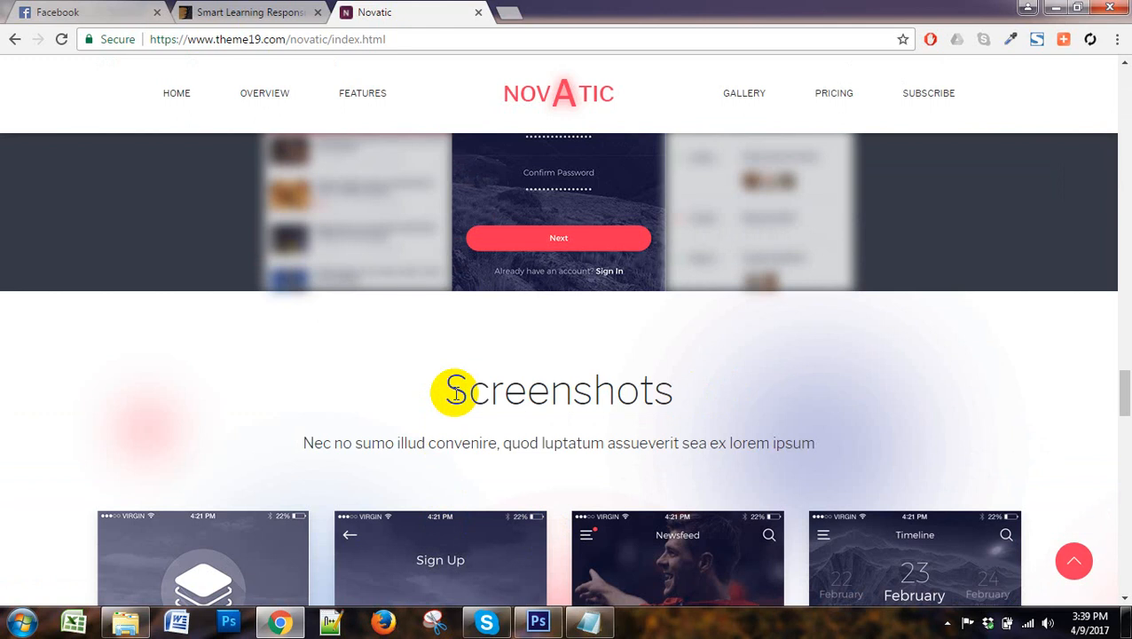
{"action": "left_click_drag", "start_coordinate": [455, 391], "coordinate": [663, 388]}
{"action": "left_click", "coordinate": [663, 388]}
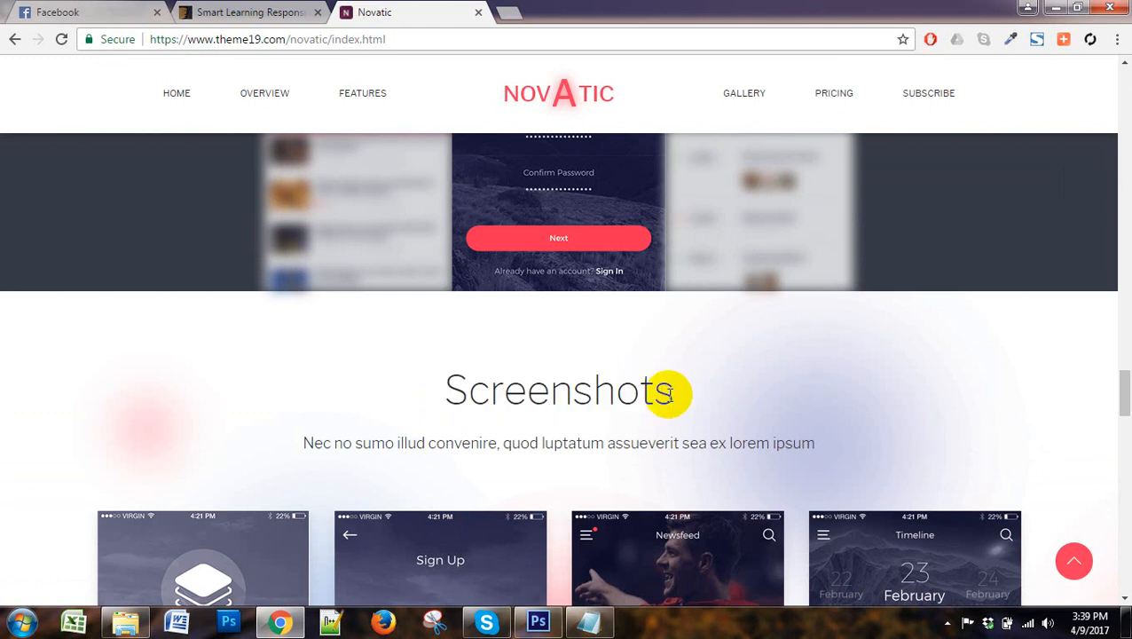
{"action": "double_click", "coordinate": [573, 395]}
{"action": "scroll", "coordinate": [714, 399], "scroll_direction": "up", "scroll_amount": 1}
{"action": "scroll", "coordinate": [716, 402], "scroll_direction": "up", "scroll_amount": 5}
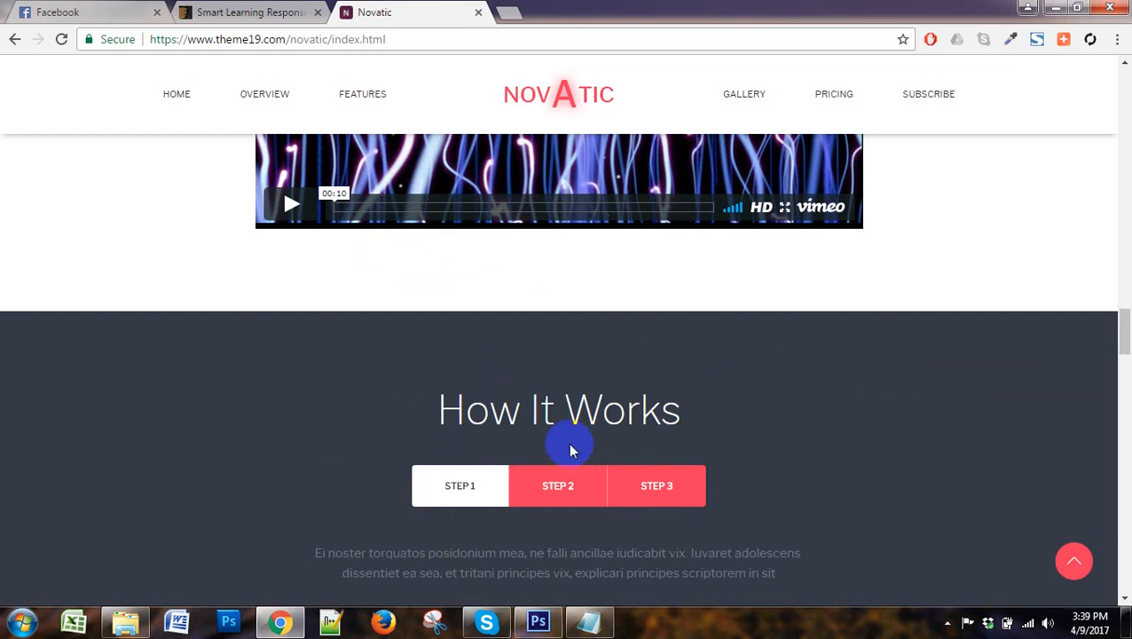
{"action": "scroll", "coordinate": [570, 447], "scroll_direction": "up", "scroll_amount": 10}
{"action": "scroll", "coordinate": [568, 441], "scroll_direction": "up", "scroll_amount": 8}
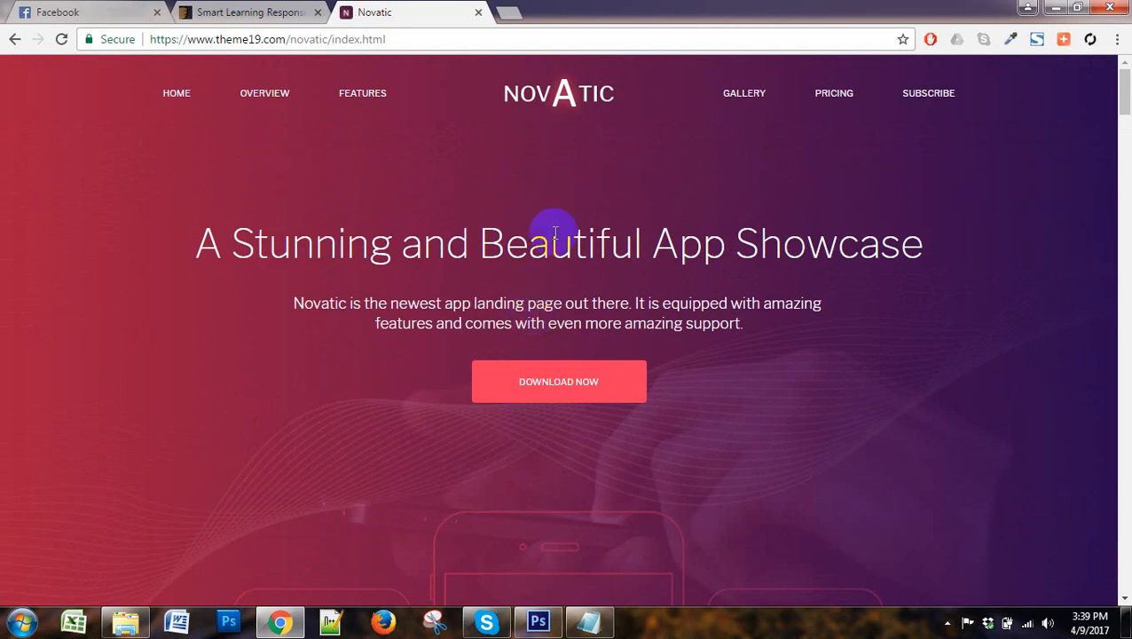
Compare the Novatic page's features section with its hero banner and inspect the banner's background
{"action": "scroll", "coordinate": [669, 354], "scroll_direction": "down", "scroll_amount": 15}
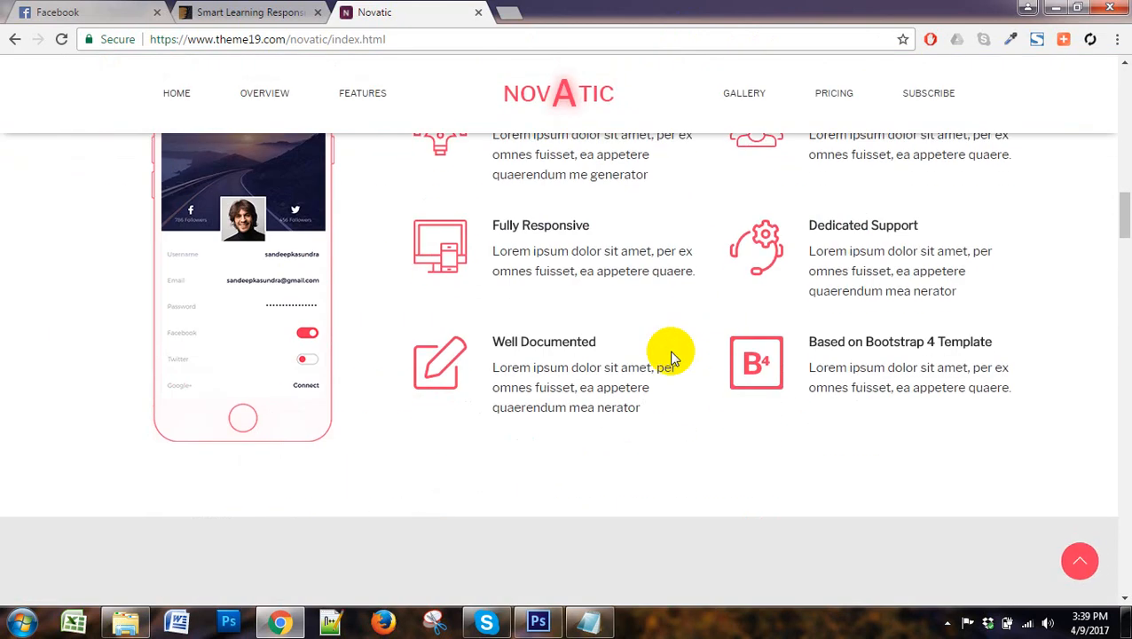
{"action": "scroll", "coordinate": [672, 356], "scroll_direction": "up", "scroll_amount": 15}
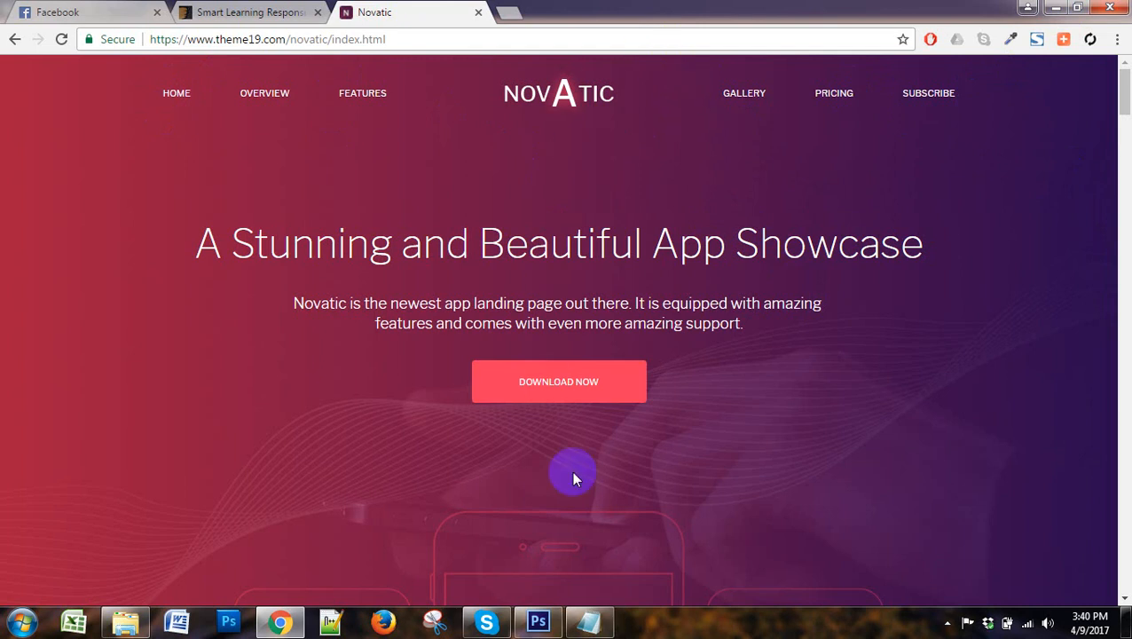
{"action": "triple_click", "coordinate": [1022, 307]}
{"action": "left_click", "coordinate": [986, 393]}
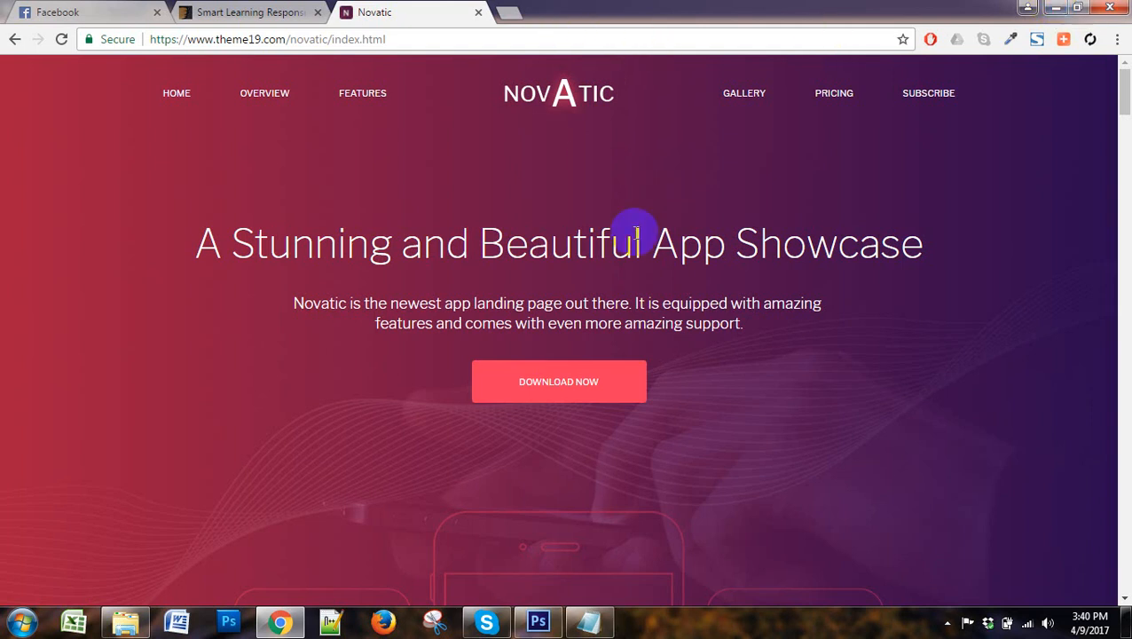
Open the live preview of the Smart Learning education theme from its ThemeForest item page
{"action": "left_click", "coordinate": [256, 12]}
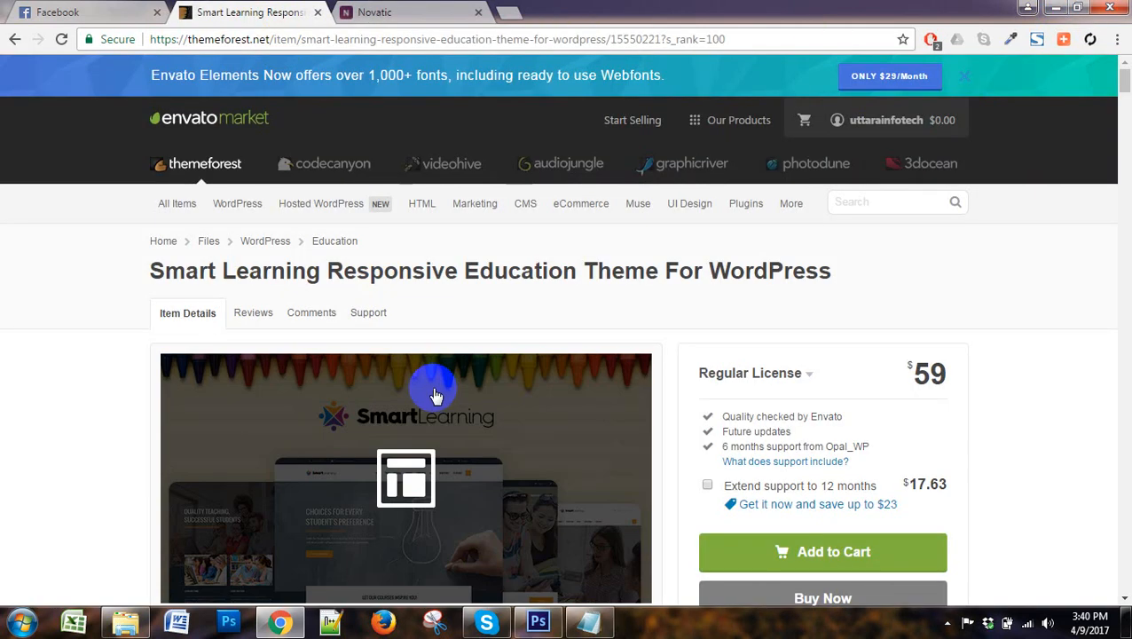
{"action": "scroll", "coordinate": [437, 390], "scroll_direction": "down", "scroll_amount": 5}
{"action": "left_click", "coordinate": [286, 227]}
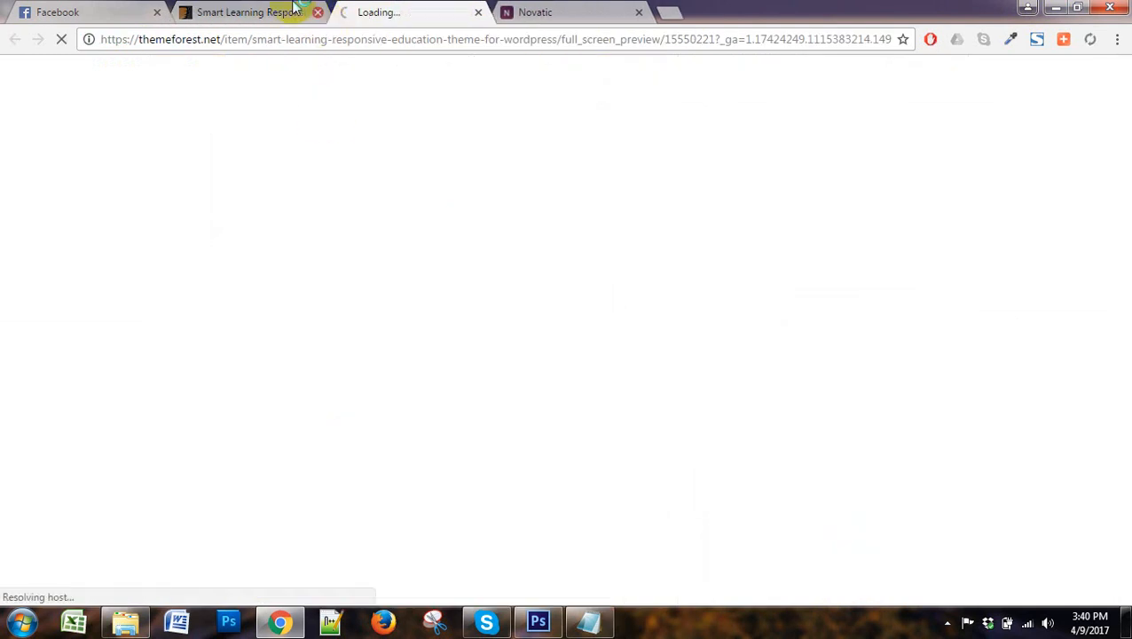
{"action": "left_click", "coordinate": [297, 12]}
{"action": "left_click", "coordinate": [443, 11]}
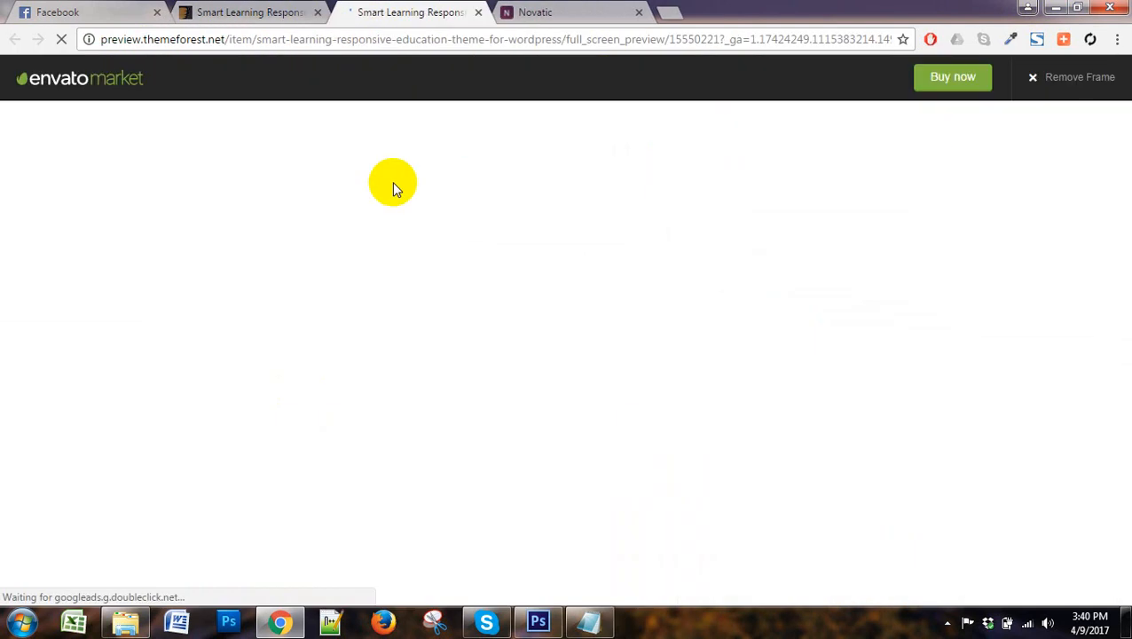
Return to the Novatic page and review its hero banner once more
{"action": "left_click", "coordinate": [572, 8]}
{"action": "scroll", "coordinate": [621, 293], "scroll_direction": "down", "scroll_amount": 4}
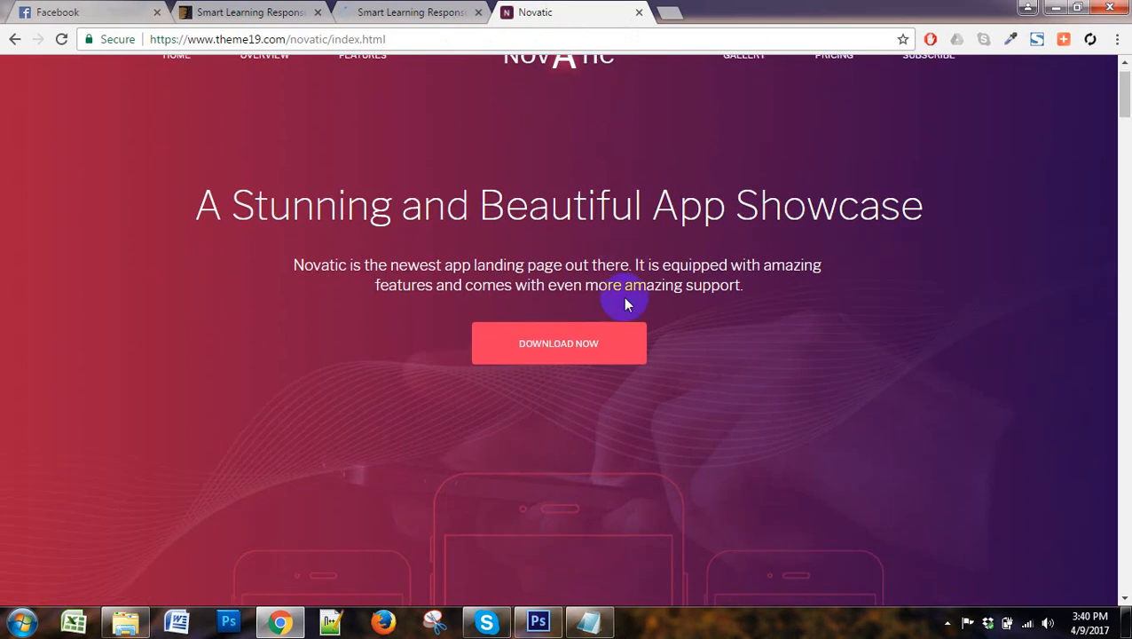
{"action": "scroll", "coordinate": [629, 308], "scroll_direction": "up", "scroll_amount": 4}
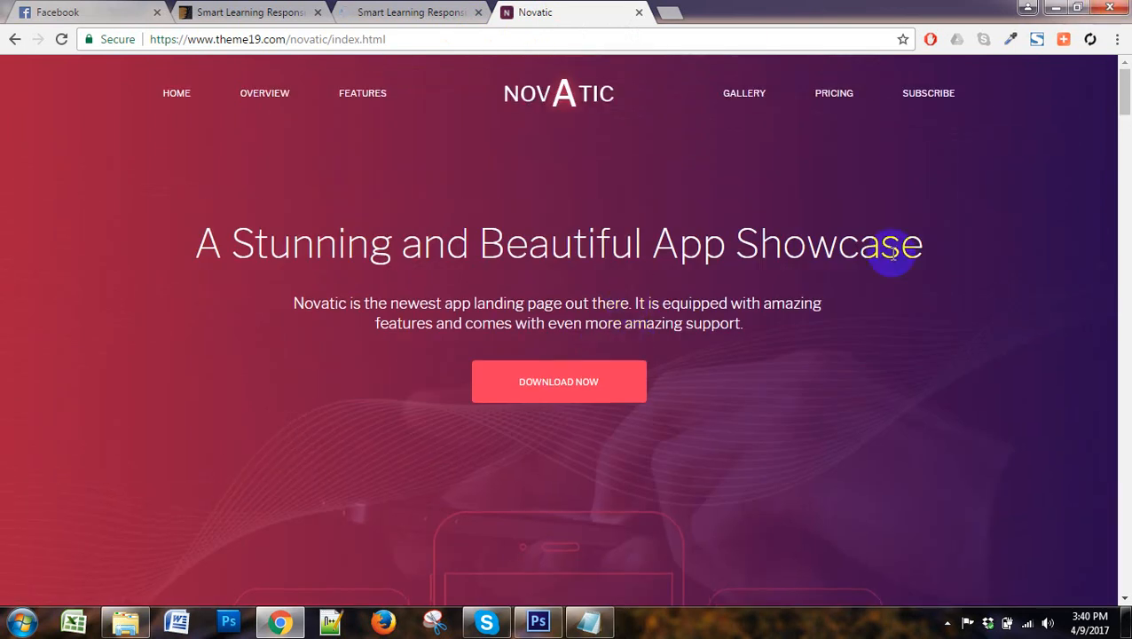
Switch to File Explorer and navigate from the 6th-batch class files to the 8th-batch folder
{"action": "left_click", "coordinate": [535, 621]}
{"action": "left_click", "coordinate": [1052, 8]}
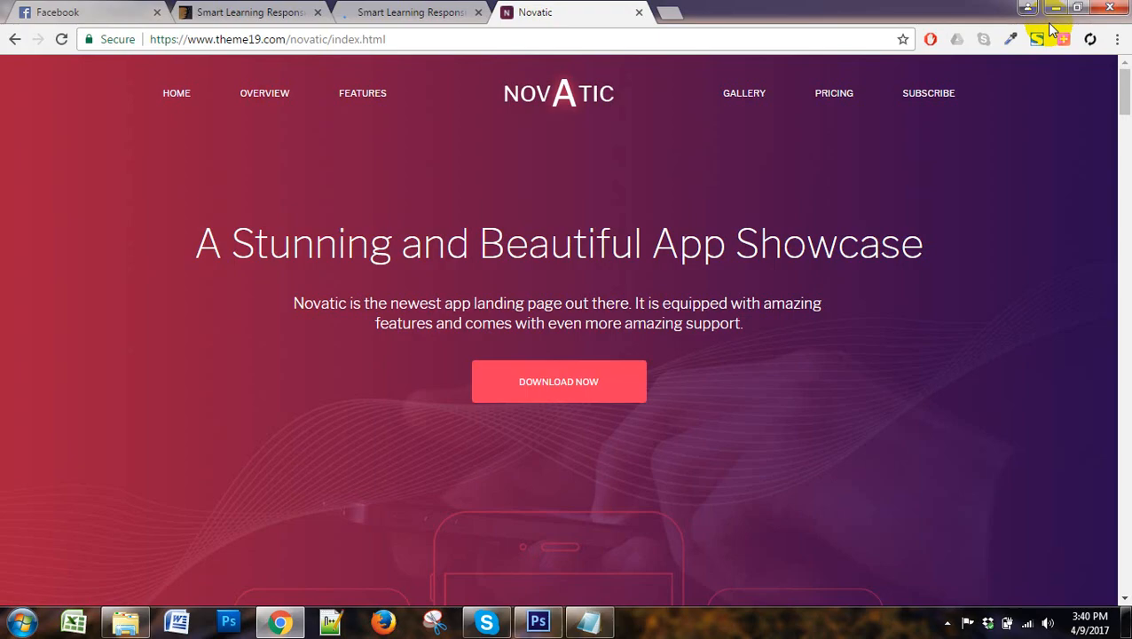
{"action": "left_click", "coordinate": [1047, 9]}
{"action": "left_click", "coordinate": [1055, 8]}
{"action": "left_click", "coordinate": [1056, 8]}
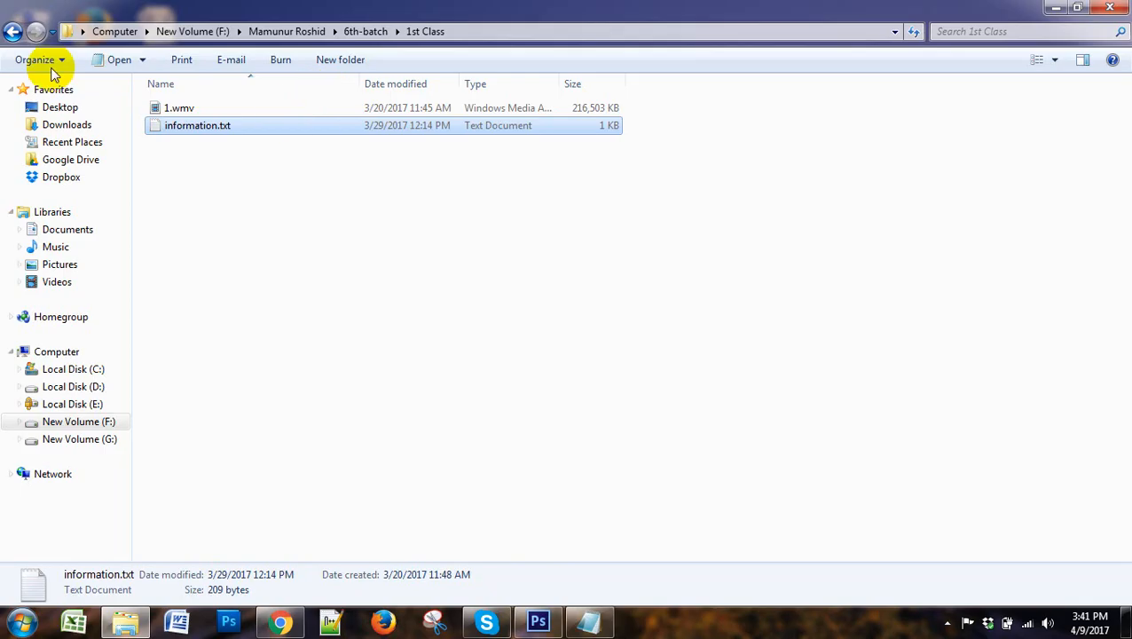
{"action": "left_click", "coordinate": [13, 35]}
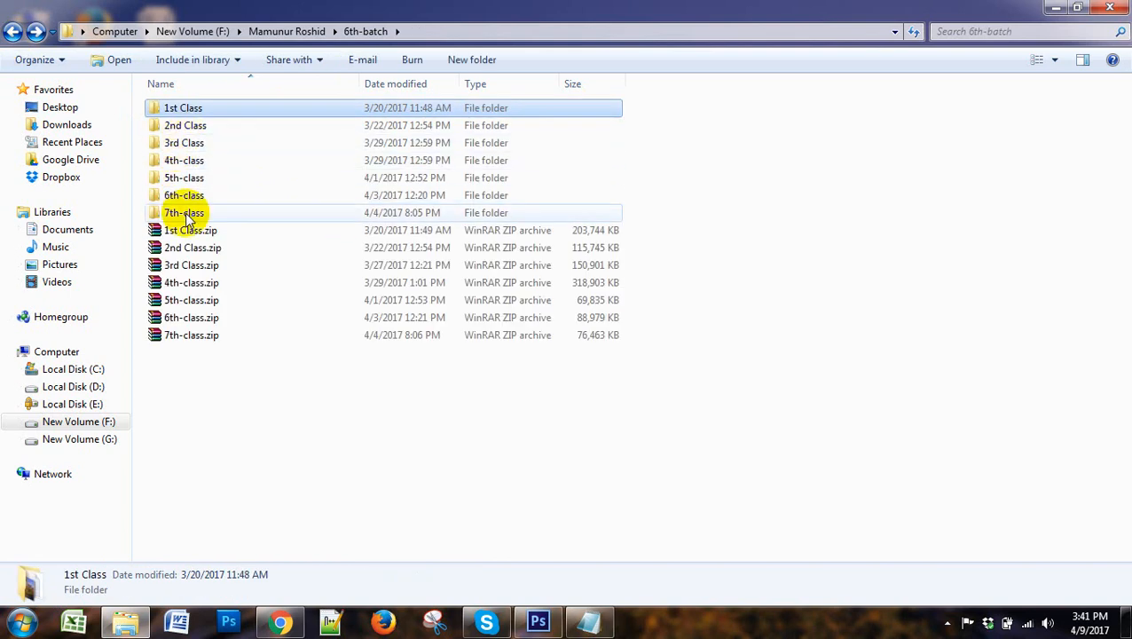
{"action": "left_click", "coordinate": [12, 32]}
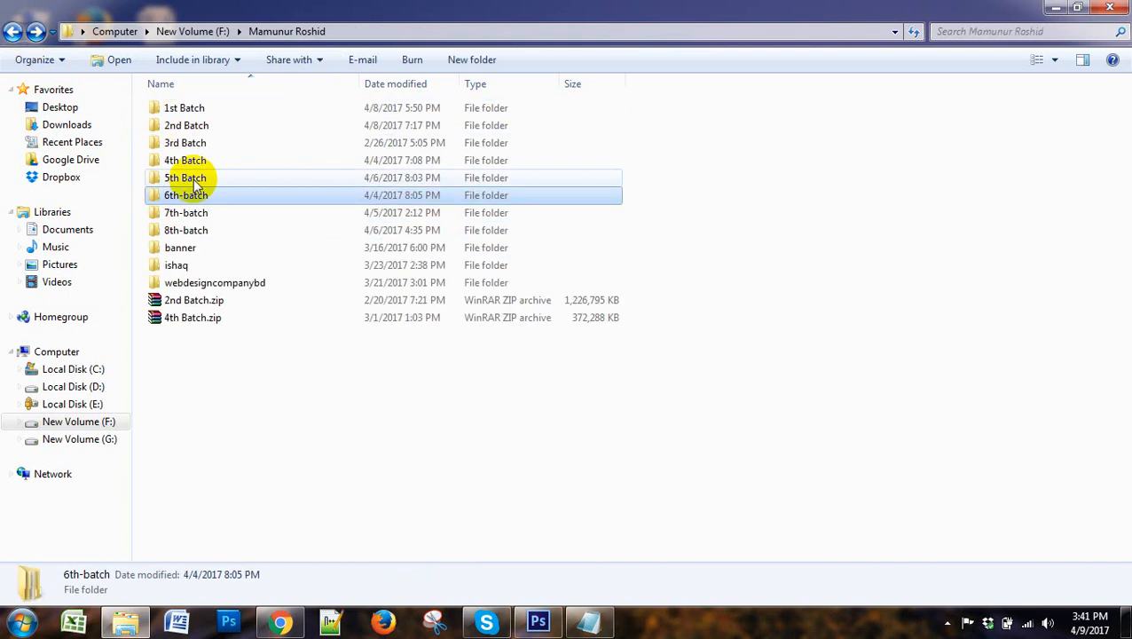
{"action": "double_click", "coordinate": [188, 228]}
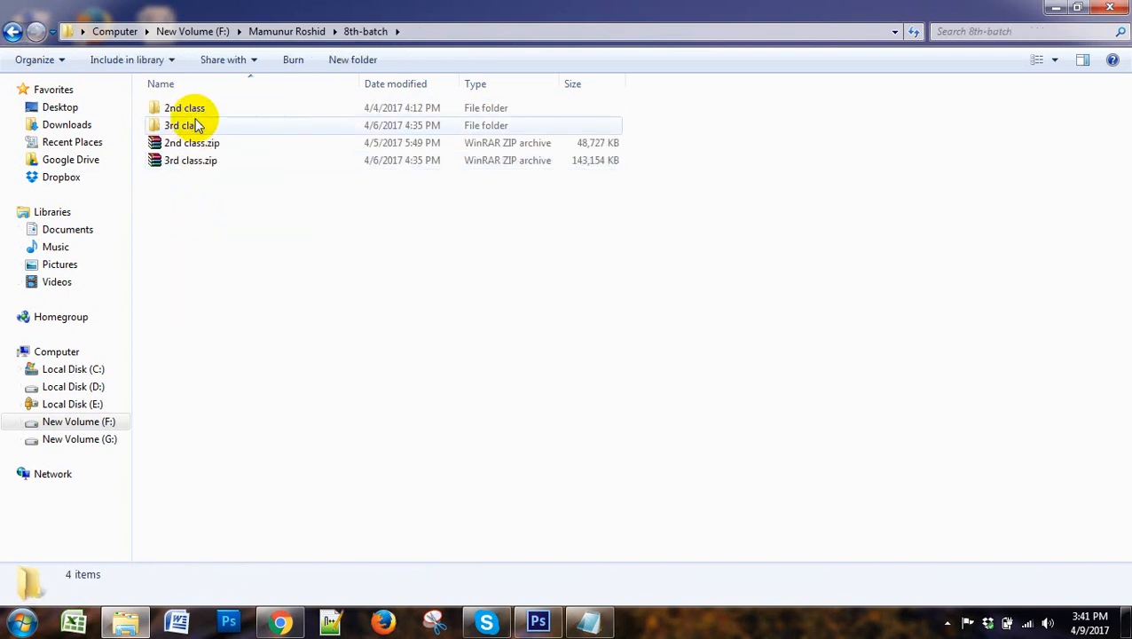
Copy grid.psd from the 2nd class folder inside 8th-batch
{"action": "double_click", "coordinate": [189, 112]}
{"action": "left_click", "coordinate": [170, 127]}
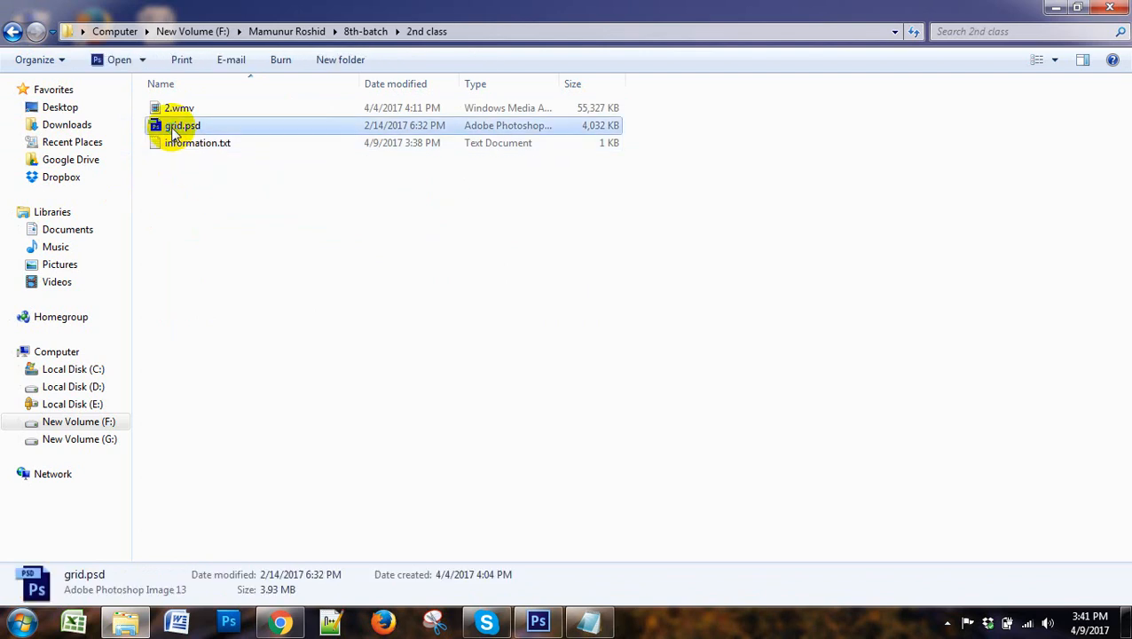
{"action": "right_click", "coordinate": [171, 130]}
{"action": "left_click", "coordinate": [232, 388]}
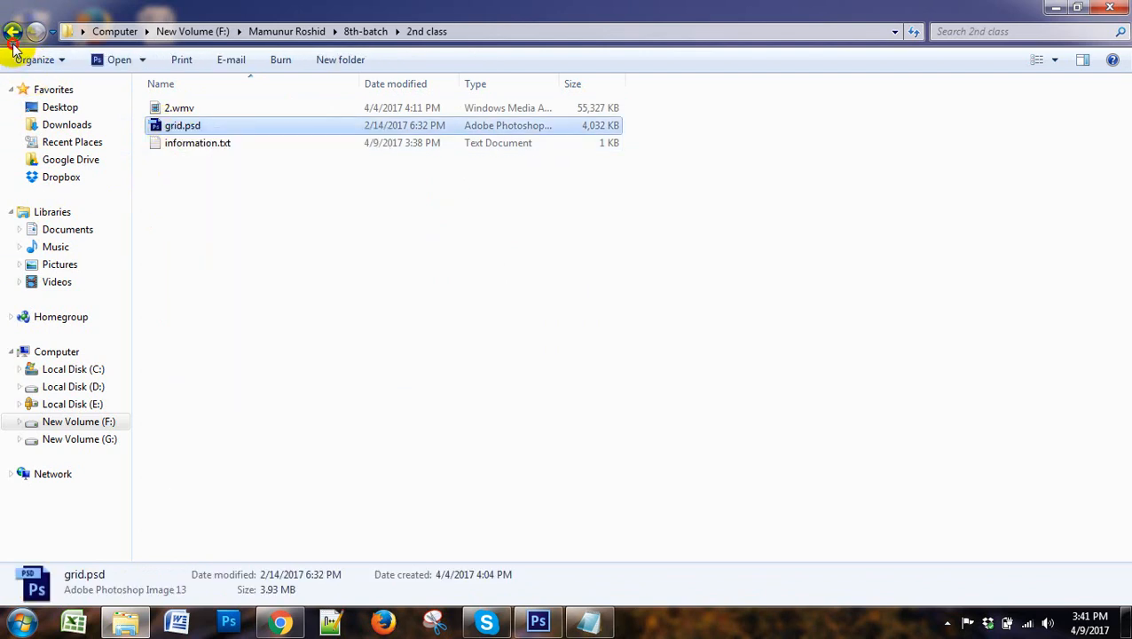
Create a new folder named 4th-class in the 8th-batch folder
{"action": "left_click", "coordinate": [12, 34]}
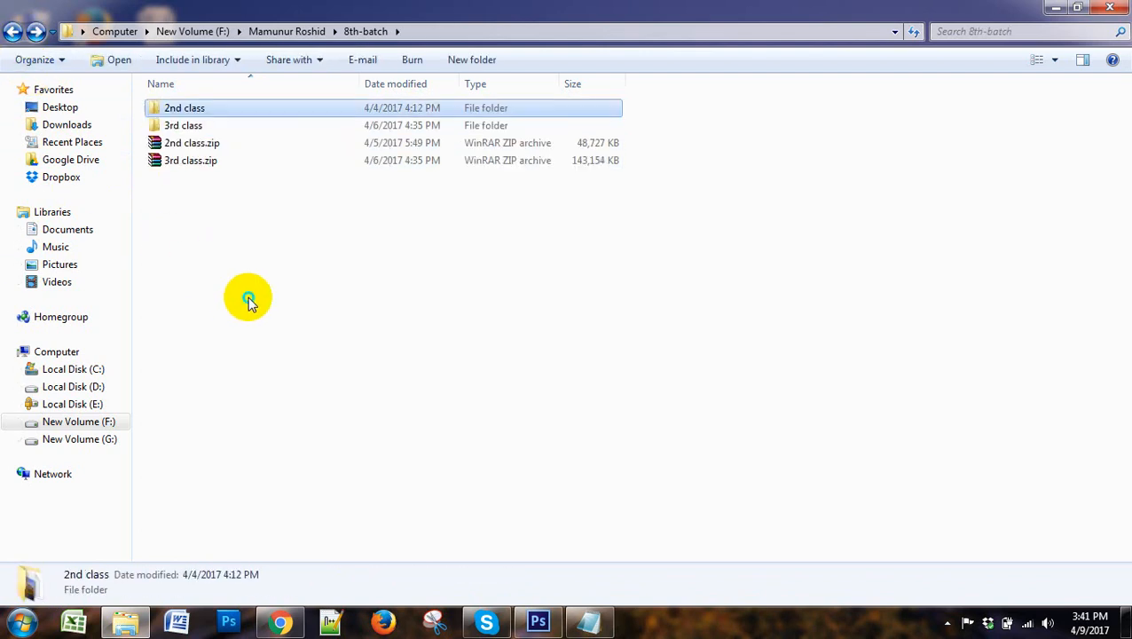
{"action": "right_click", "coordinate": [248, 296]}
{"action": "mouse_move", "coordinate": [310, 484]}
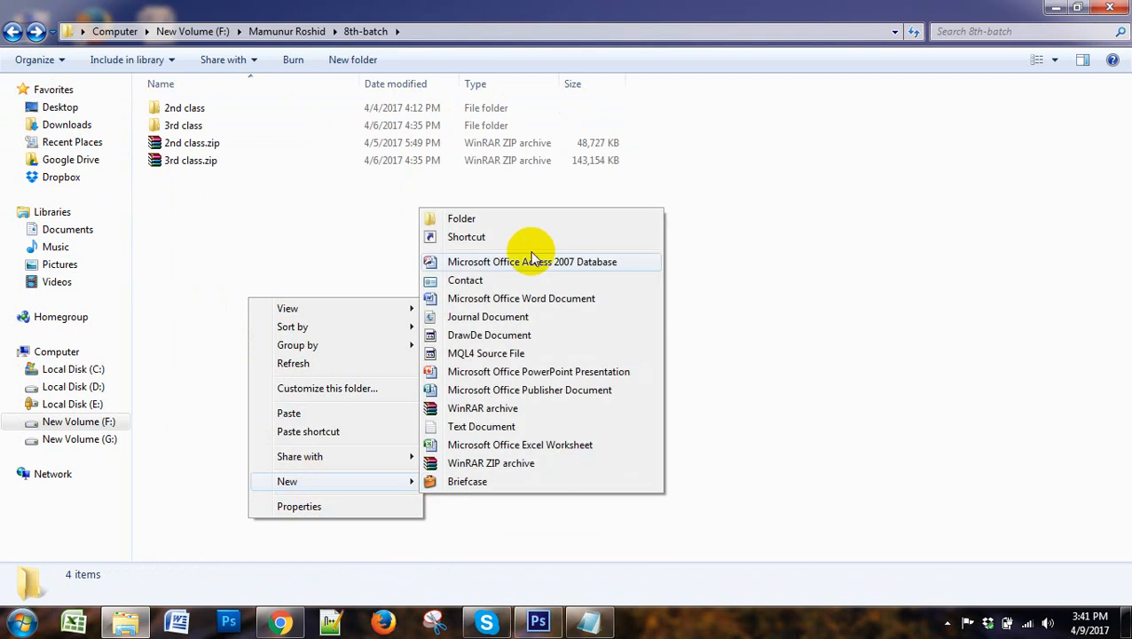
{"action": "left_click", "coordinate": [531, 221]}
{"action": "type", "text": "4"}
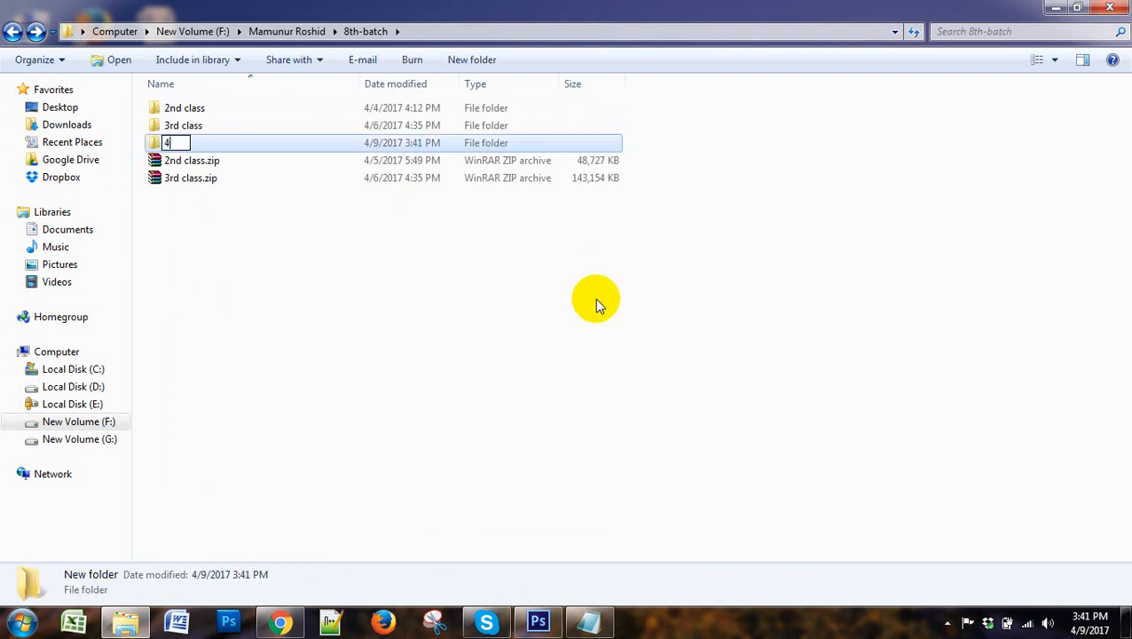
{"action": "type", "text": "th-class"}
{"action": "key", "text": "Return"}
Paste the copied grid.psd into the 4th-class folder
{"action": "double_click", "coordinate": [231, 143]}
{"action": "right_click", "coordinate": [297, 216]}
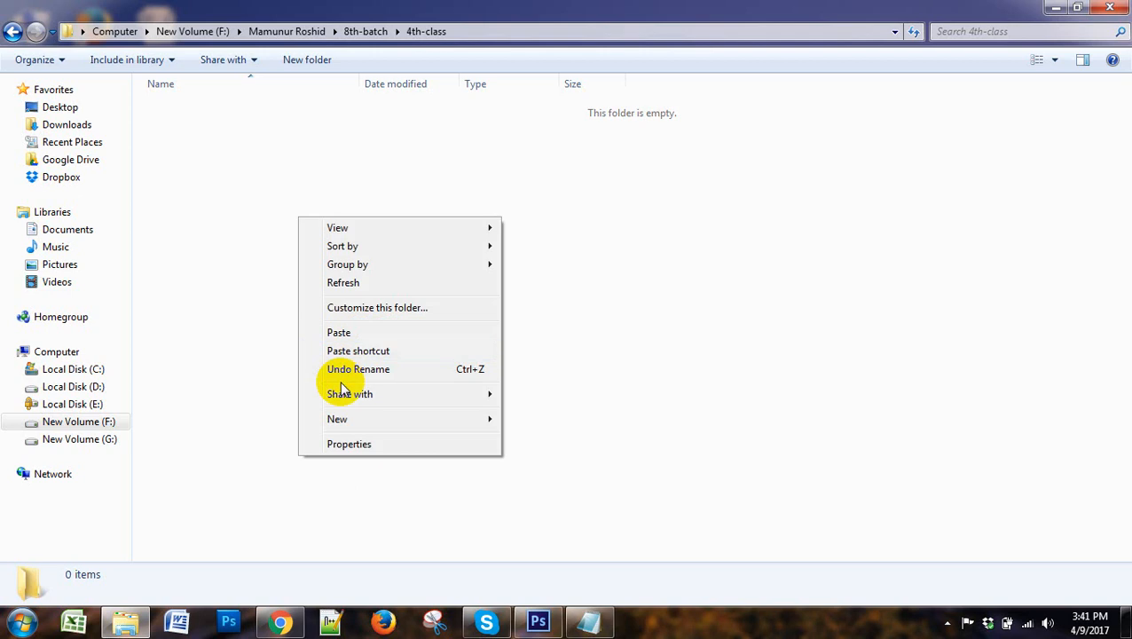
{"action": "left_click", "coordinate": [348, 331]}
{"action": "left_click", "coordinate": [182, 110]}
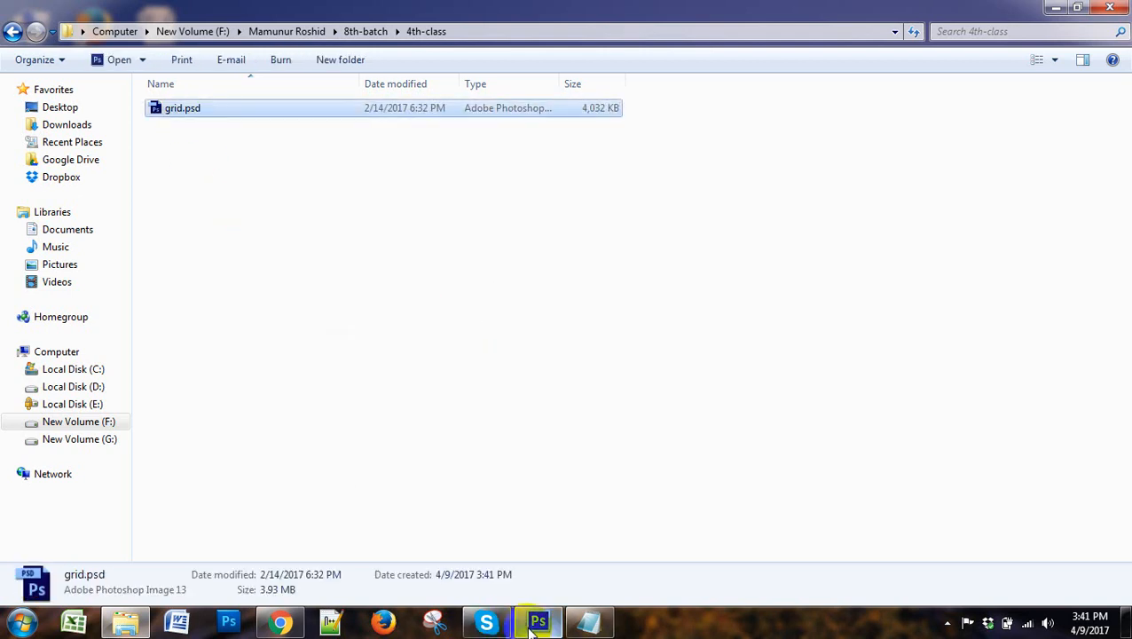
Review the Novatic page's hero title in Chrome, then go back to the 8th-batch folder in File Explorer
{"action": "left_click", "coordinate": [535, 621]}
{"action": "left_click", "coordinate": [280, 621]}
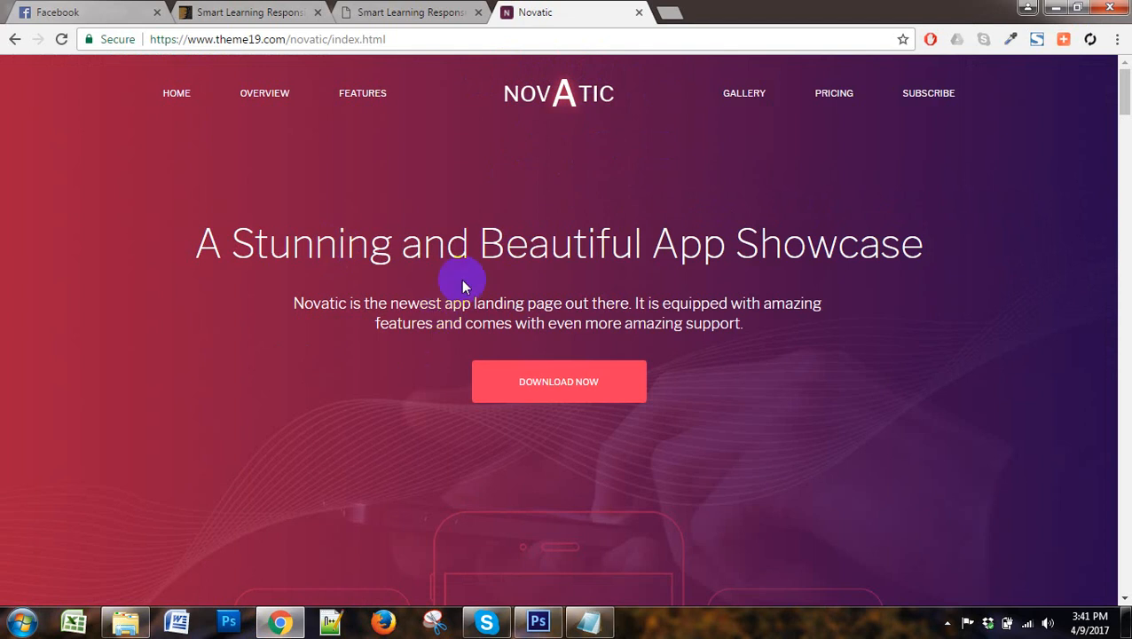
{"action": "left_click_drag", "start_coordinate": [402, 244], "coordinate": [798, 235]}
{"action": "left_click", "coordinate": [798, 235]}
{"action": "left_click", "coordinate": [136, 626]}
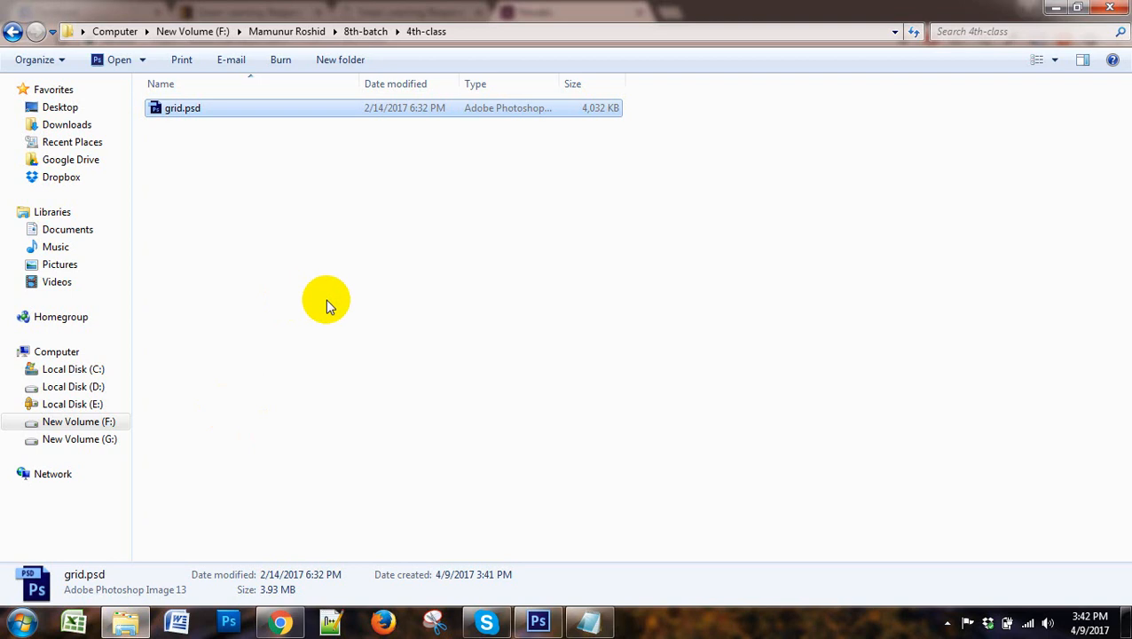
{"action": "left_click", "coordinate": [12, 31]}
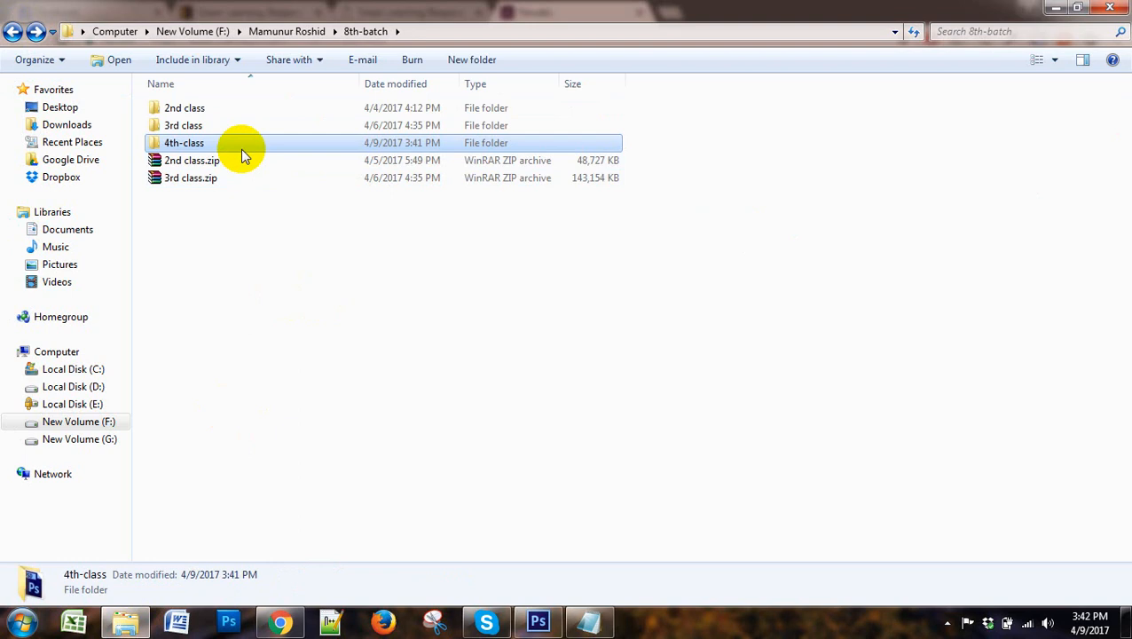
Switch to the ThemeForest page in Chrome and search the marketplace for "inapp"
{"action": "left_click", "coordinate": [279, 621]}
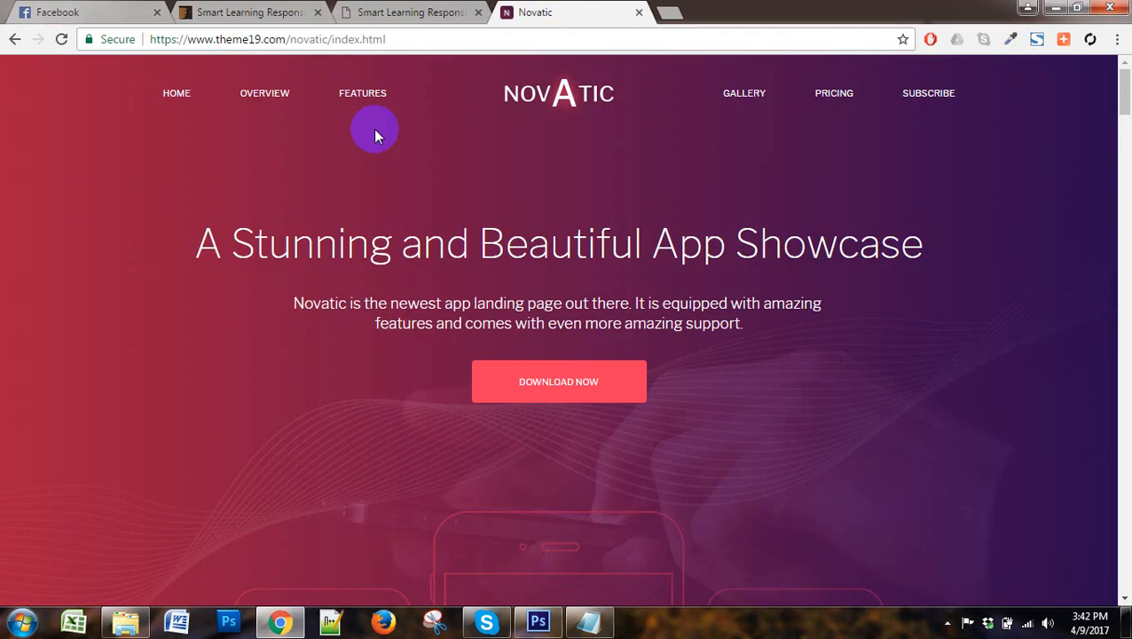
{"action": "left_click", "coordinate": [449, 12]}
{"action": "left_click", "coordinate": [273, 9]}
{"action": "scroll", "coordinate": [556, 271], "scroll_direction": "up", "scroll_amount": 5}
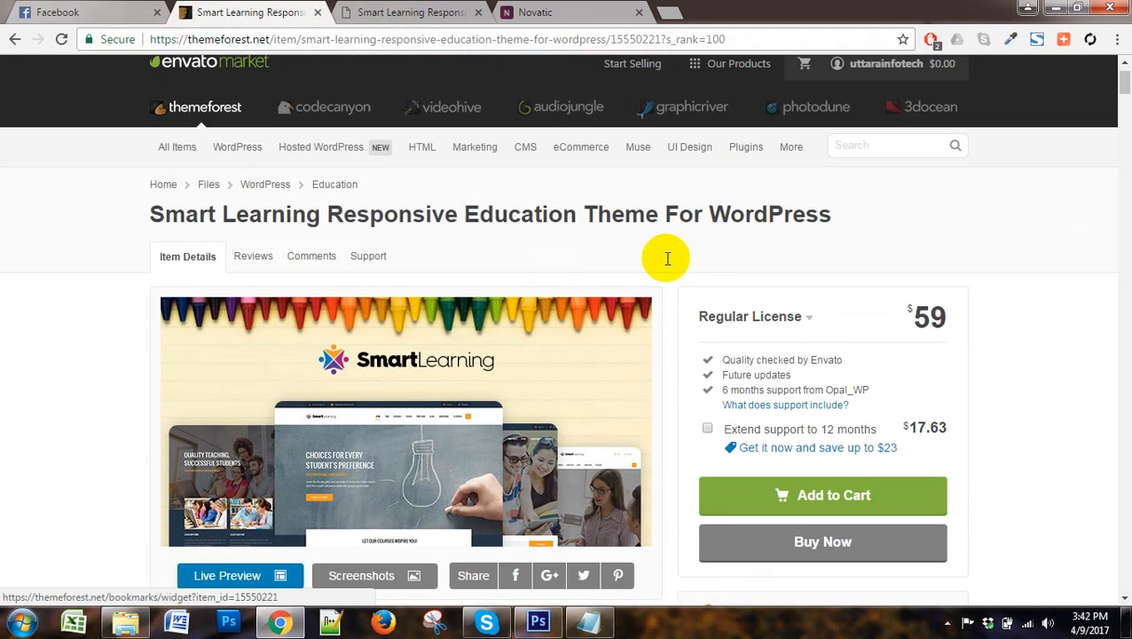
{"action": "left_click", "coordinate": [851, 202]}
{"action": "type", "text": "inapp"}
{"action": "key", "text": "Return"}
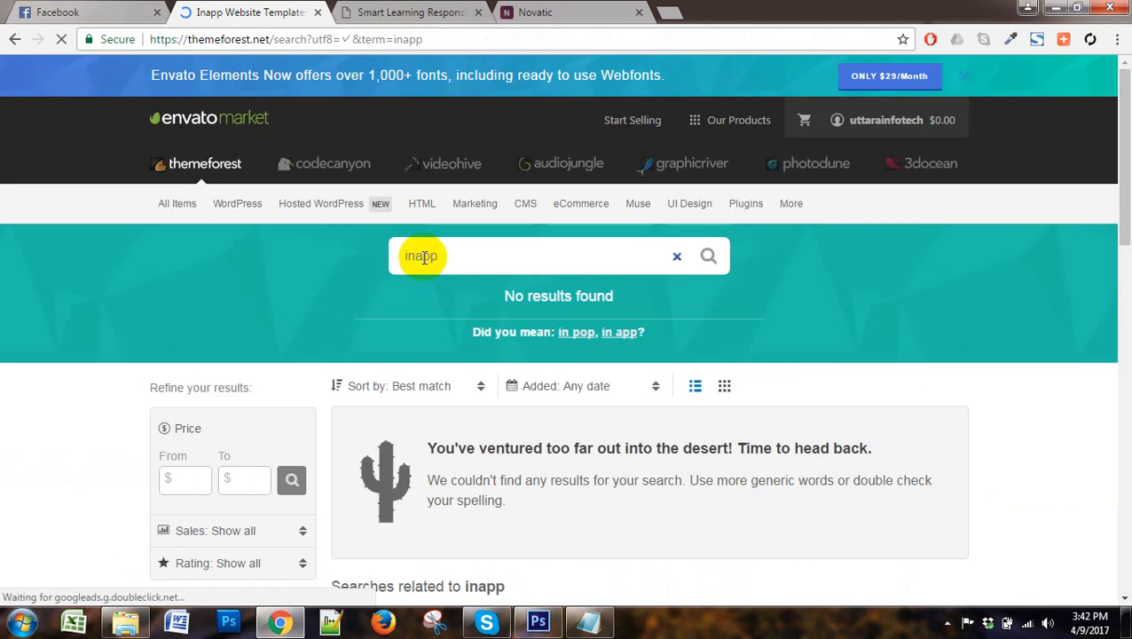
Change the ThemeForest search term to "infoapps", run the search and select the term
{"action": "left_click", "coordinate": [414, 255]}
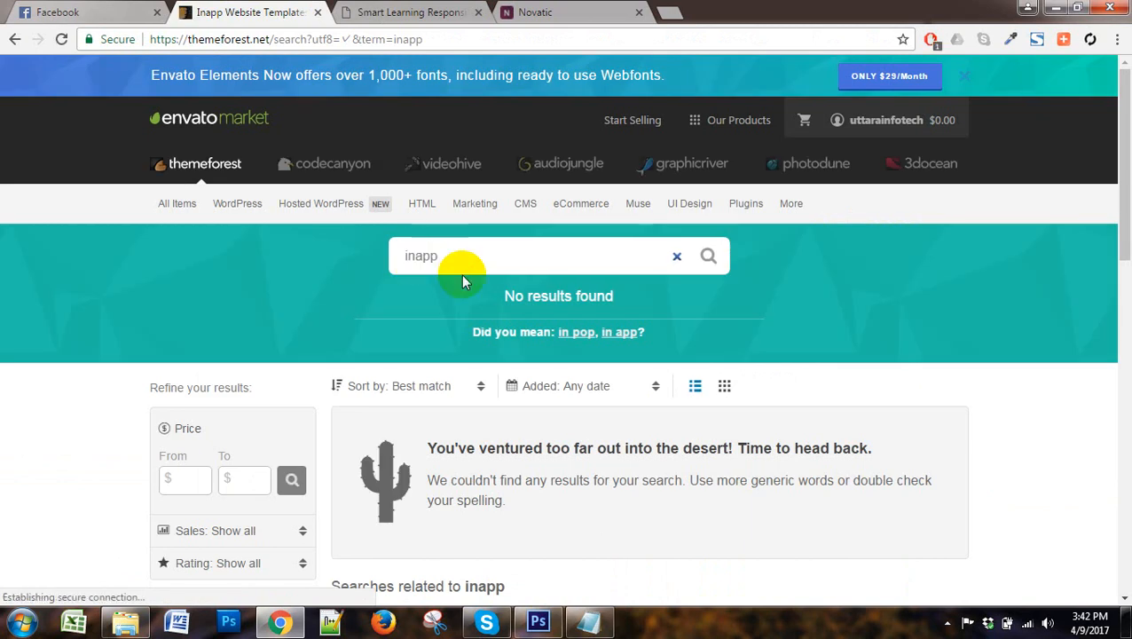
{"action": "type", "text": "fo"}
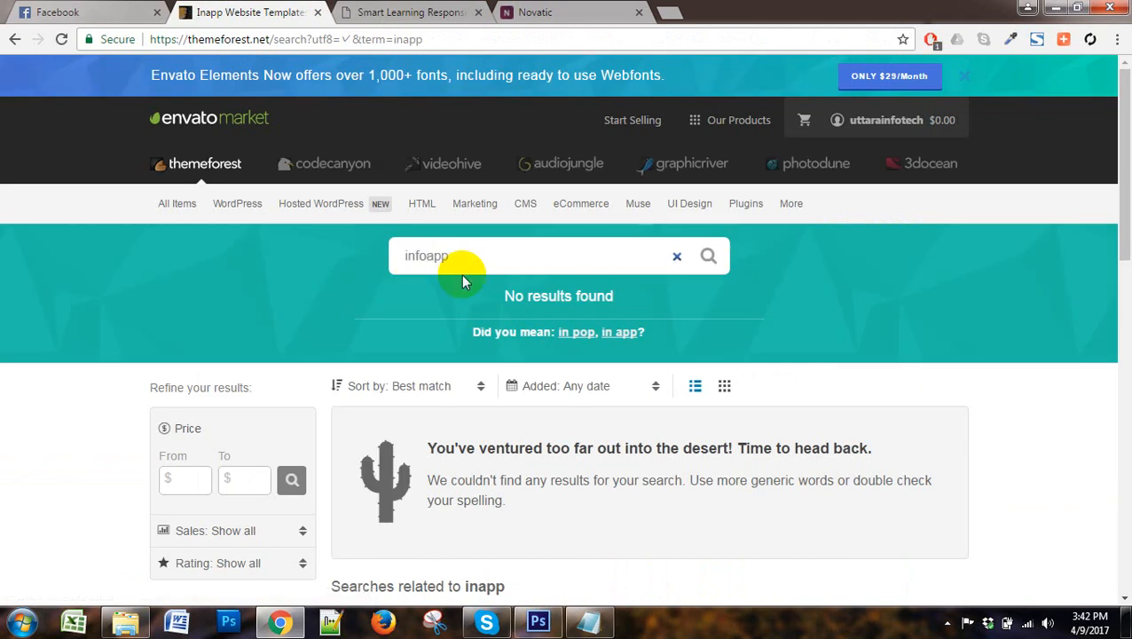
{"action": "left_click", "coordinate": [467, 259]}
{"action": "type", "text": "s"}
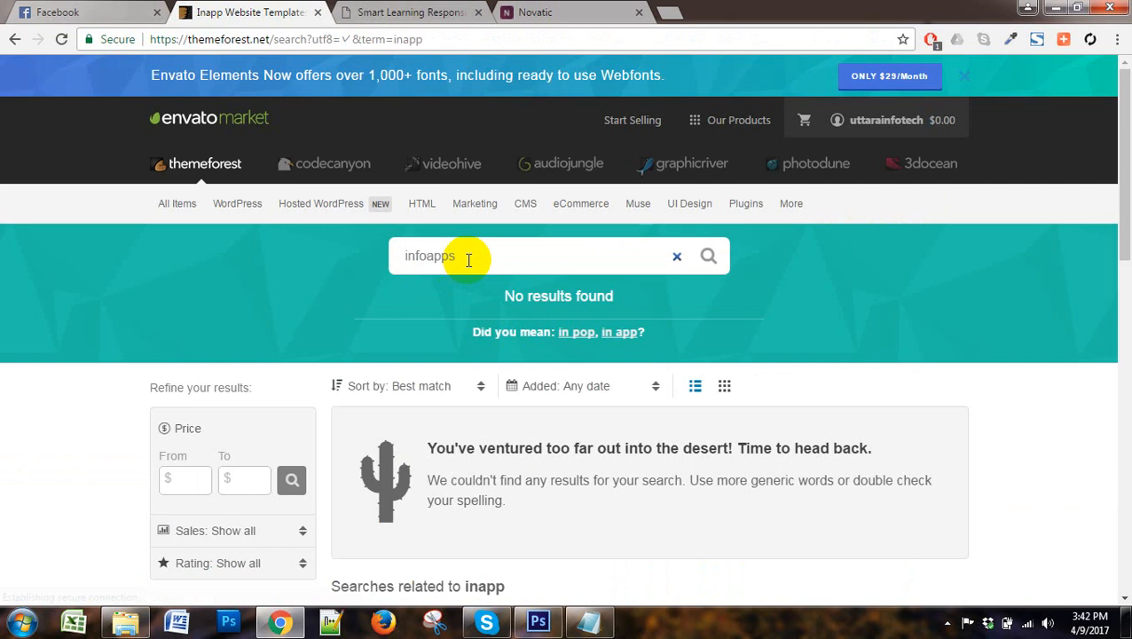
{"action": "key", "text": "Return"}
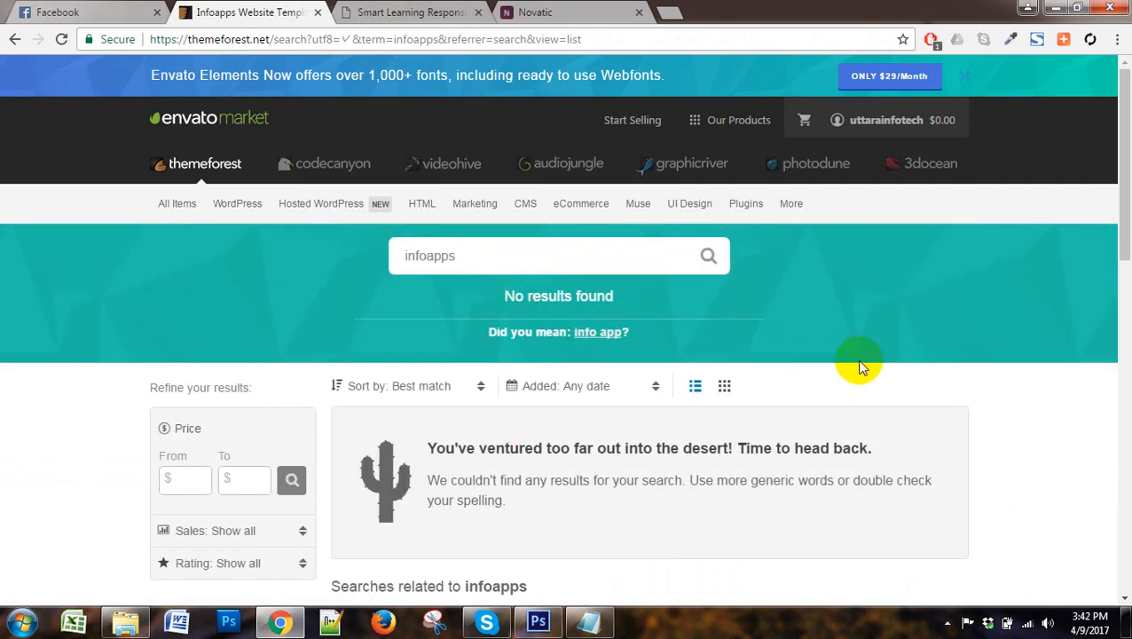
{"action": "left_click_drag", "start_coordinate": [474, 250], "coordinate": [325, 272]}
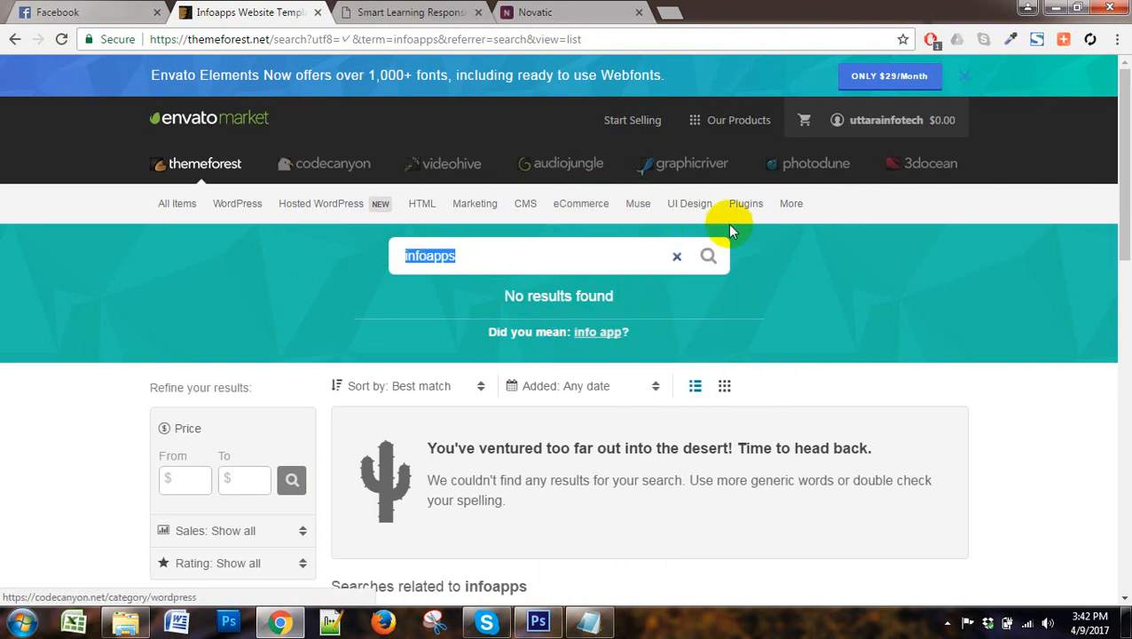
{"action": "left_click", "coordinate": [515, 254]}
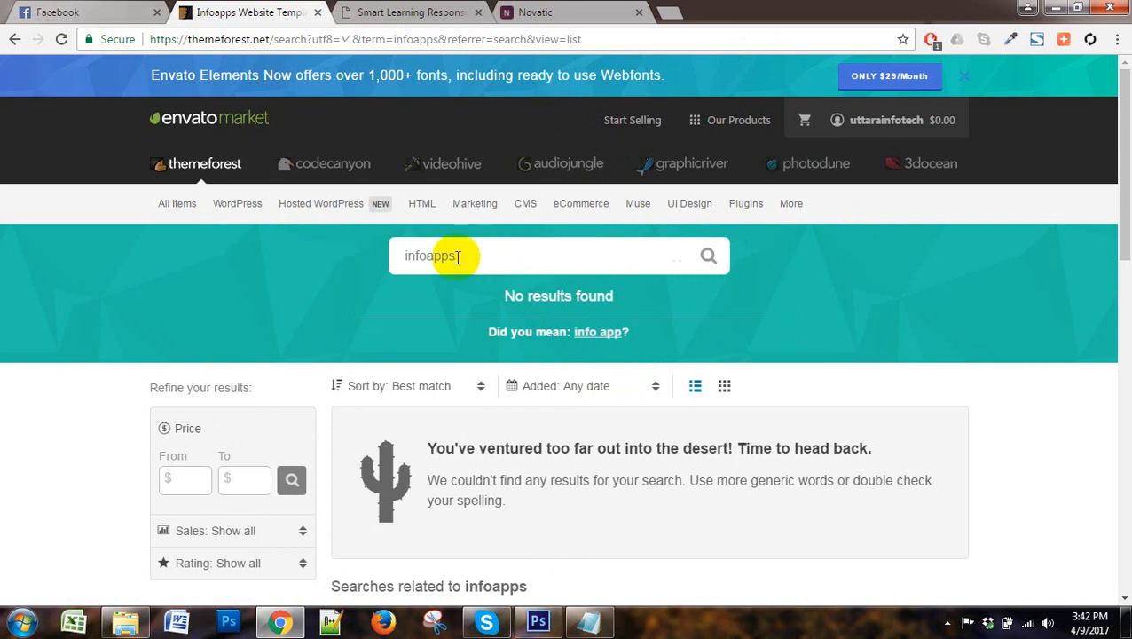
{"action": "left_click_drag", "start_coordinate": [523, 255], "coordinate": [377, 259]}
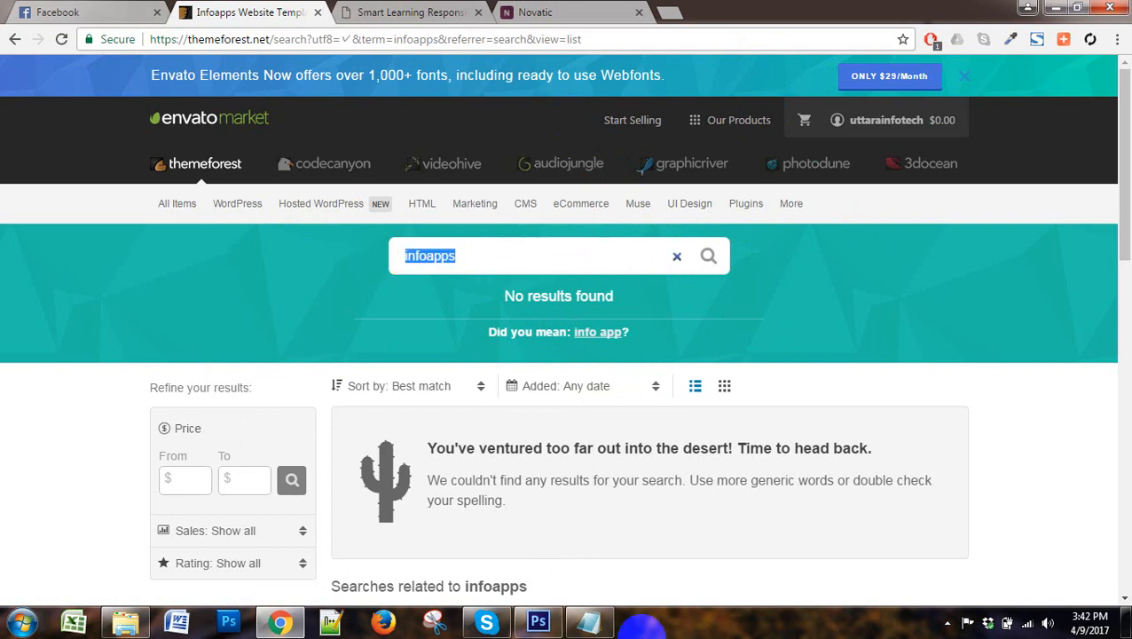
Go to the 4th-class folder in File Explorer and open grid.psd from it
{"action": "left_click", "coordinate": [538, 621]}
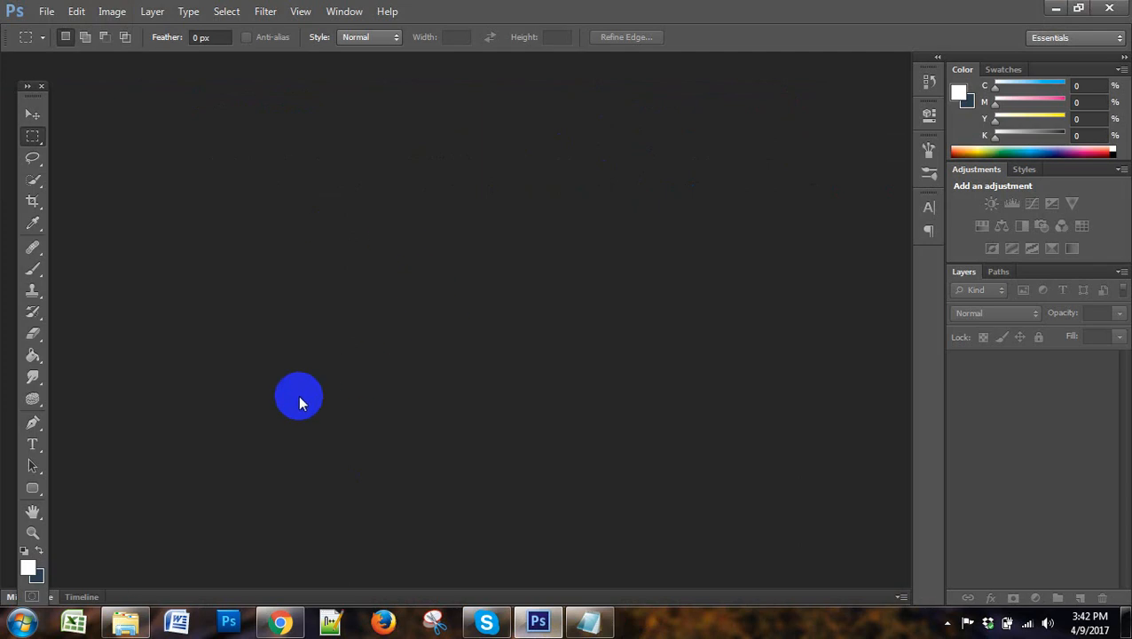
{"action": "left_click", "coordinate": [117, 619]}
{"action": "double_click", "coordinate": [192, 145]}
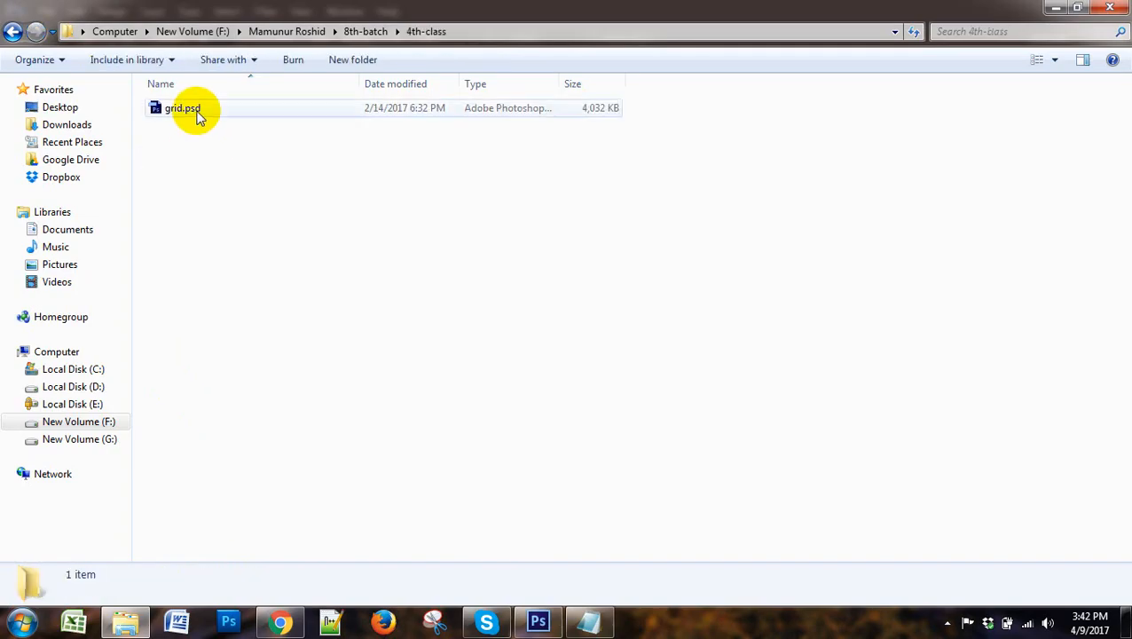
{"action": "double_click", "coordinate": [192, 110]}
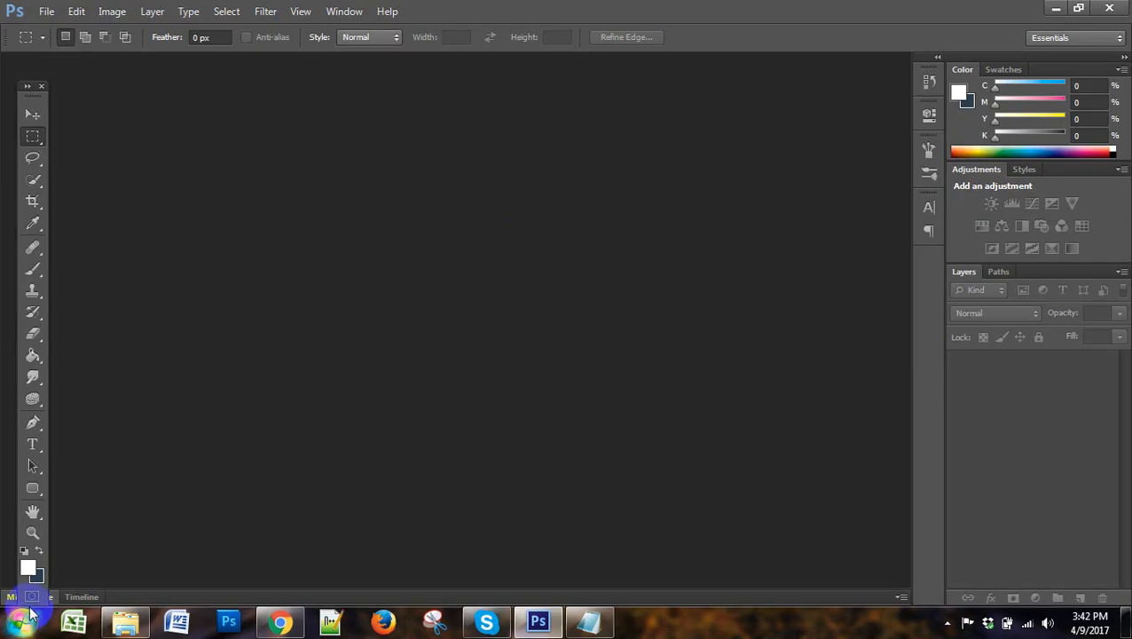
Go back to the 4th-class folder in File Explorer and rename grid.psd to infoapps.psd
{"action": "left_click", "coordinate": [125, 621]}
{"action": "right_click", "coordinate": [186, 107]}
{"action": "left_click", "coordinate": [232, 424]}
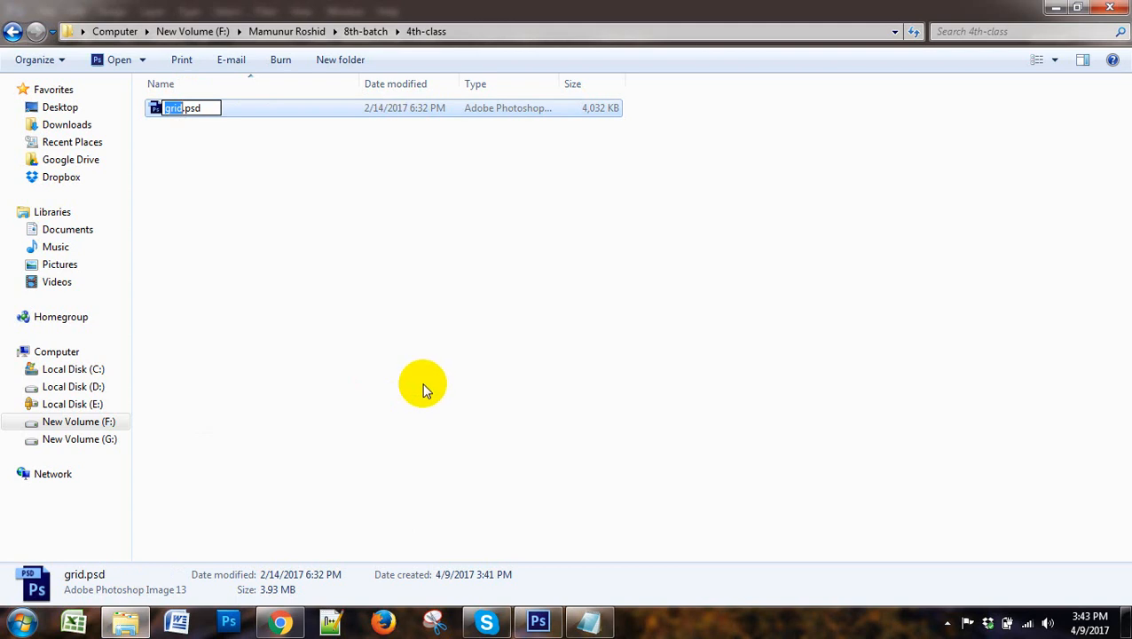
{"action": "type", "text": "infoapps"}
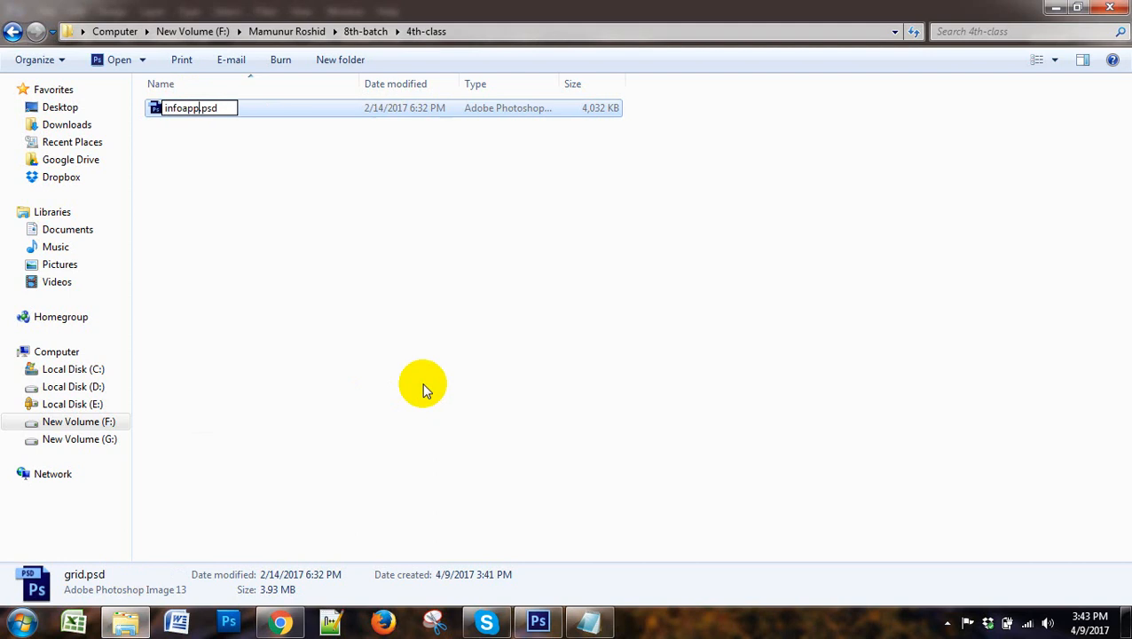
{"action": "left_click", "coordinate": [264, 186]}
Open infoapps.psd in Photoshop and close the grid.psd document
{"action": "double_click", "coordinate": [245, 108]}
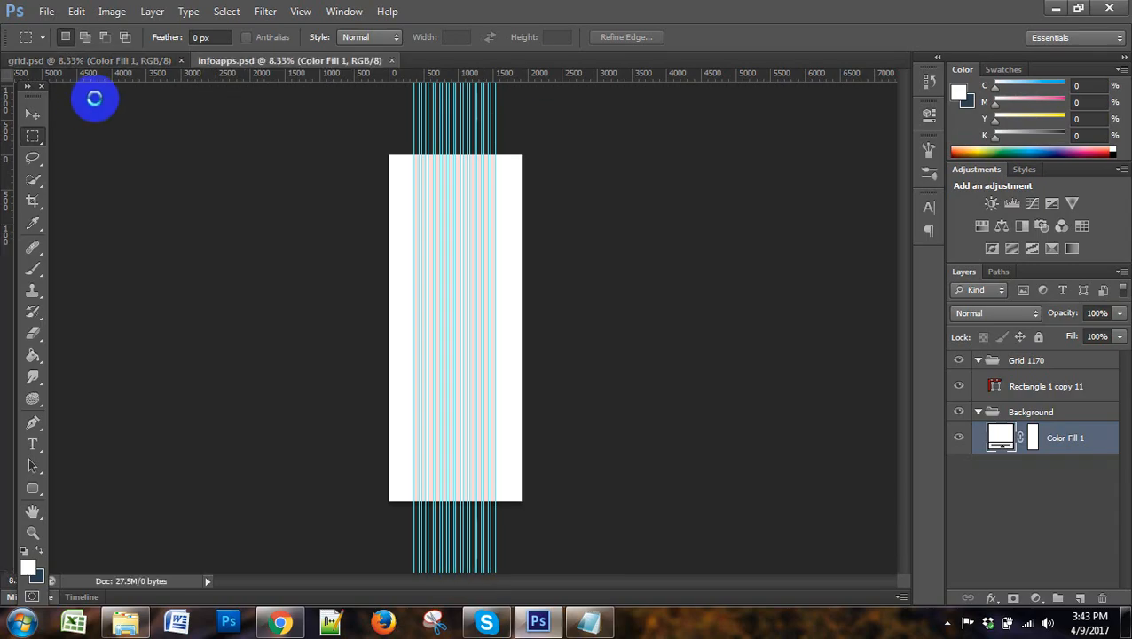
{"action": "left_click", "coordinate": [181, 60]}
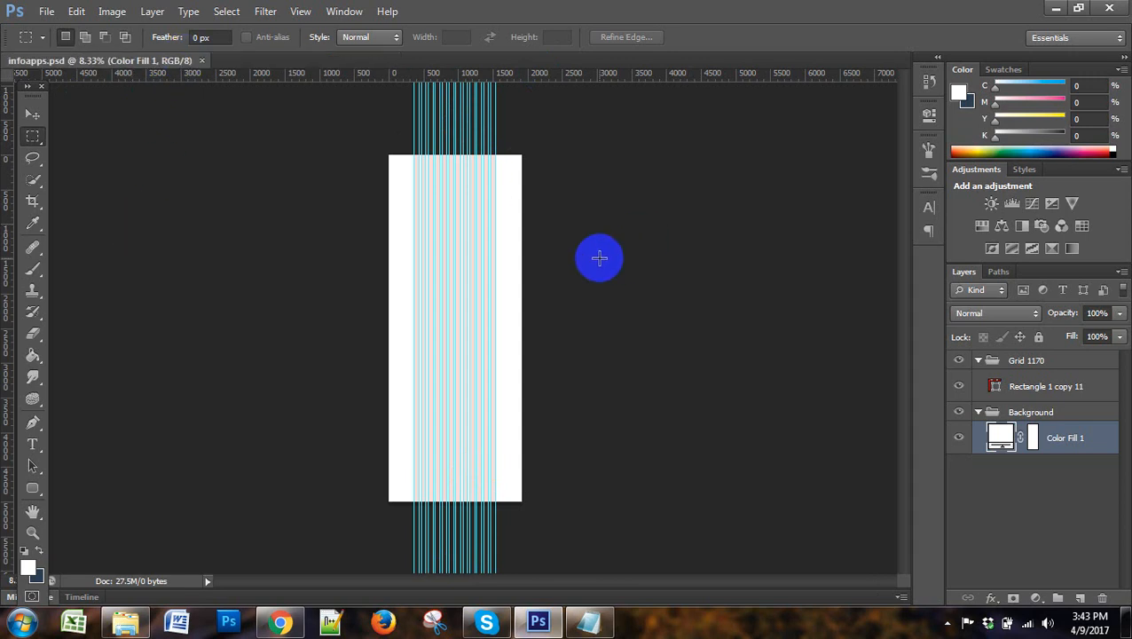
Hide the Rectangle 1 copy 11 layer with the pink grid columns and collapse the Grid 1170 group
{"action": "key", "text": "ctrl+plus"}
{"action": "key", "text": "ctrl+plus"}
{"action": "key", "text": "ctrl+plus"}
{"action": "key", "text": "ctrl+plus"}
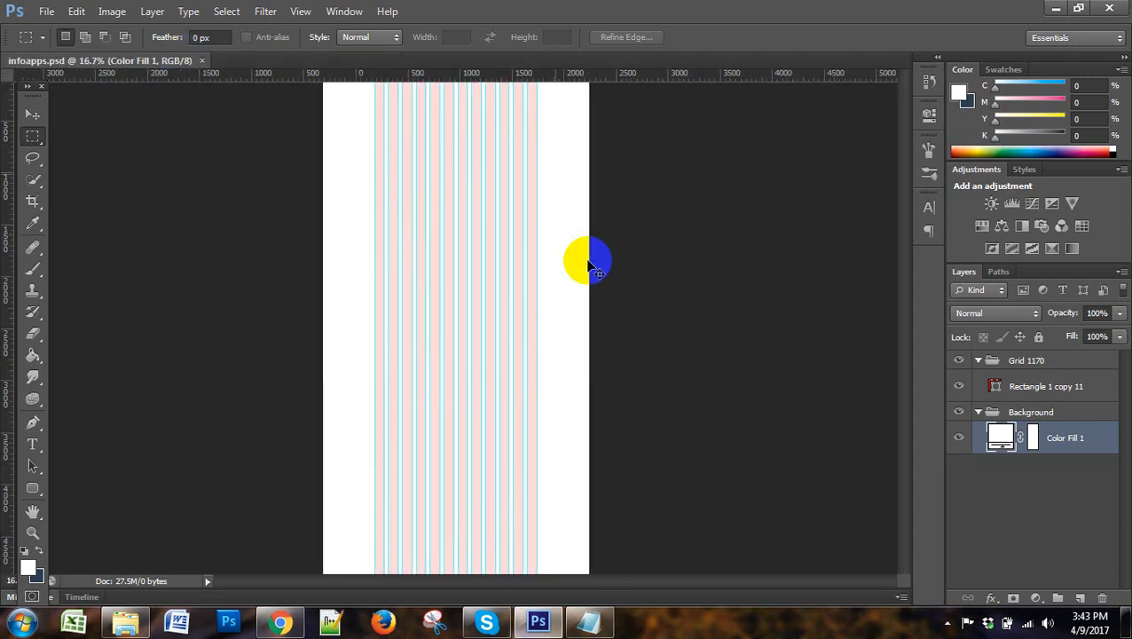
{"action": "key", "text": "ctrl+plus"}
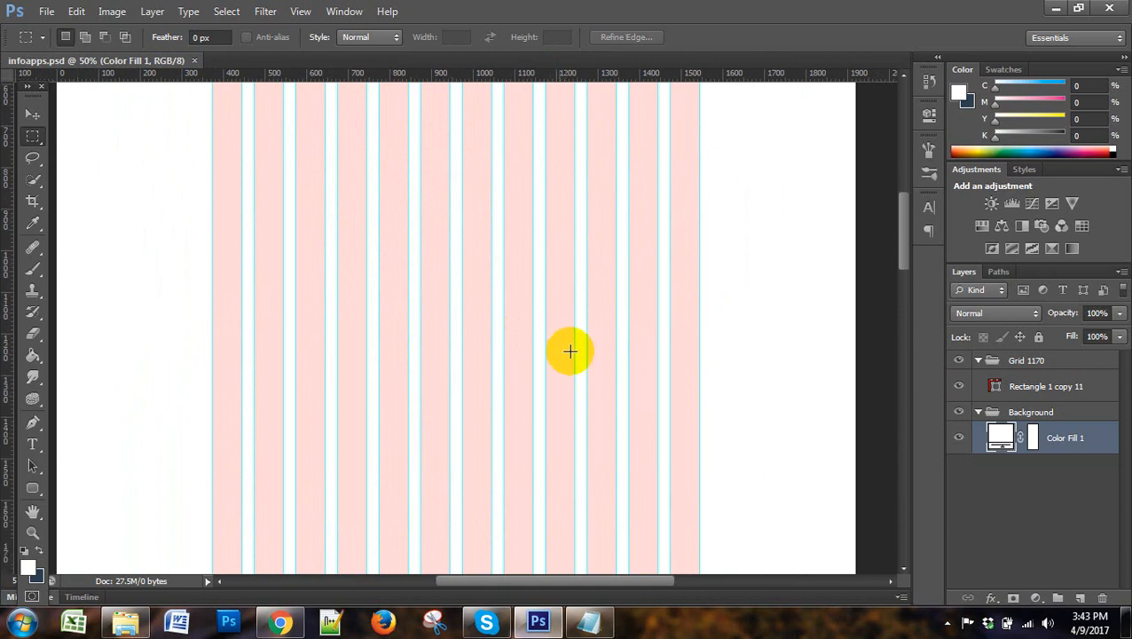
{"action": "scroll", "coordinate": [576, 323], "scroll_direction": "up", "scroll_amount": 3}
{"action": "scroll", "coordinate": [579, 323], "scroll_direction": "up", "scroll_amount": 2}
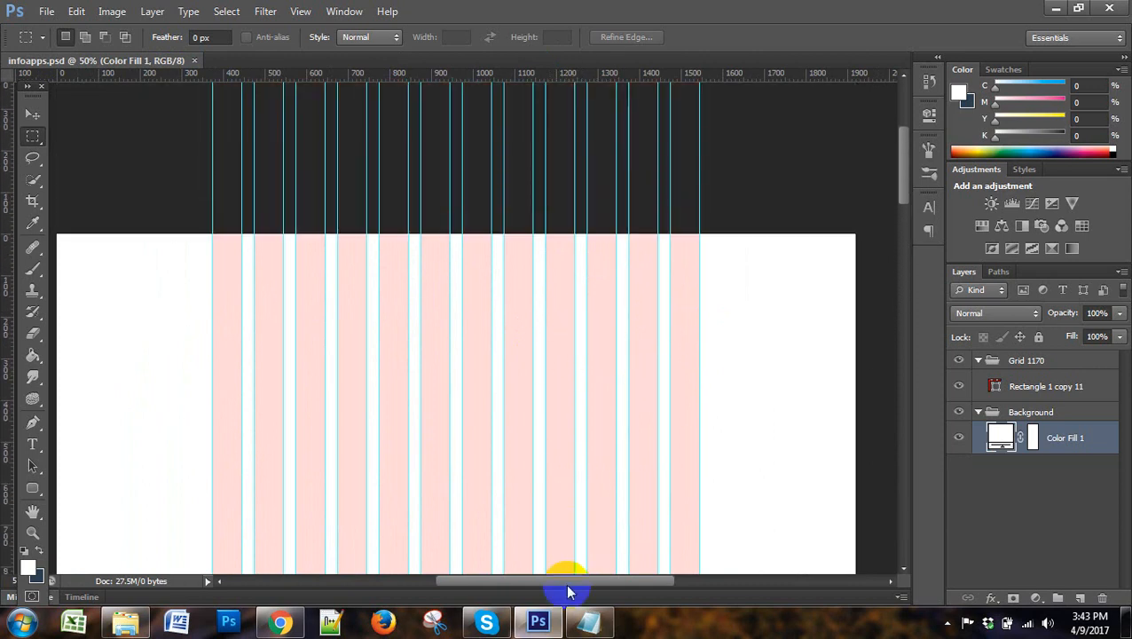
{"action": "left_click_drag", "start_coordinate": [565, 583], "coordinate": [558, 581]}
{"action": "left_click", "coordinate": [1011, 388]}
{"action": "left_click", "coordinate": [959, 387]}
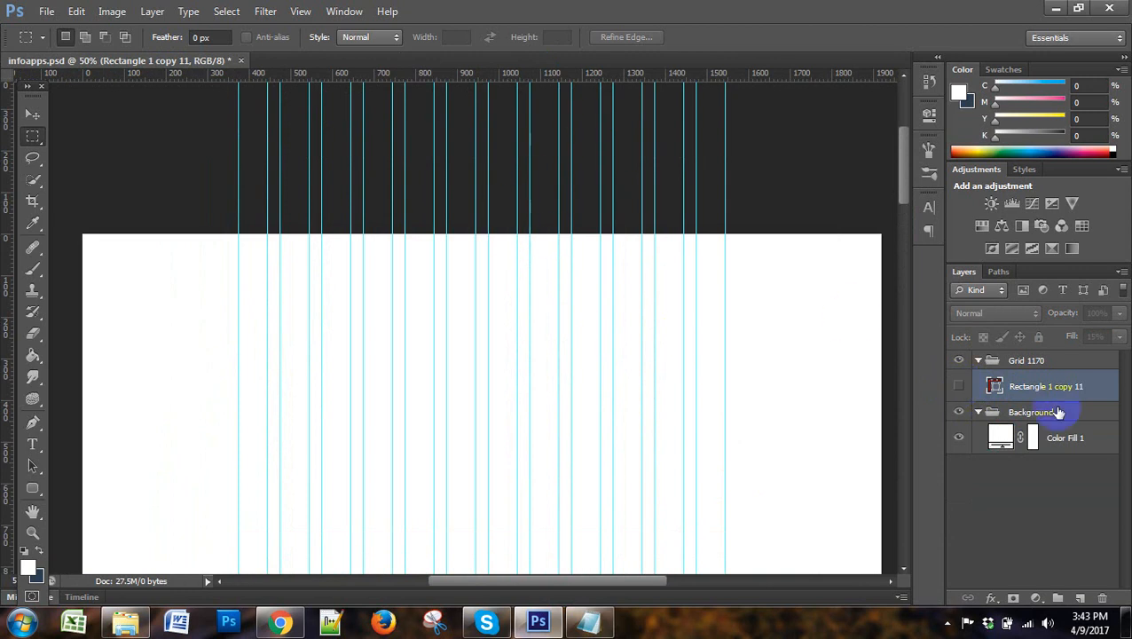
{"action": "left_click", "coordinate": [978, 360]}
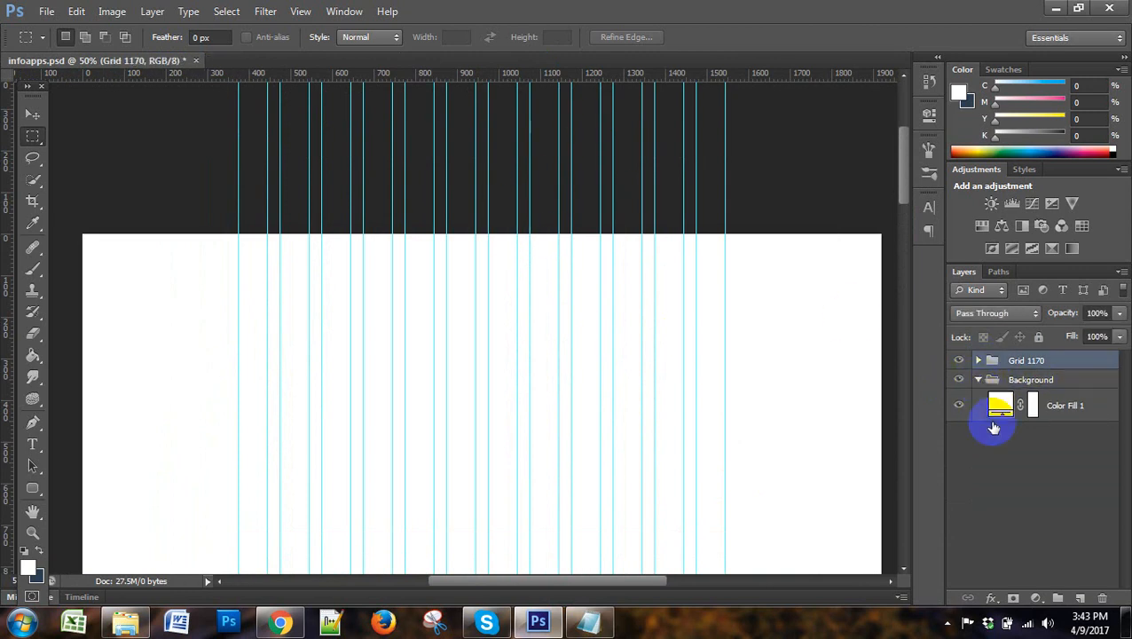
Collapse the Background group and add a new layer group directly above it
{"action": "left_click", "coordinate": [979, 380]}
{"action": "left_click", "coordinate": [1011, 385]}
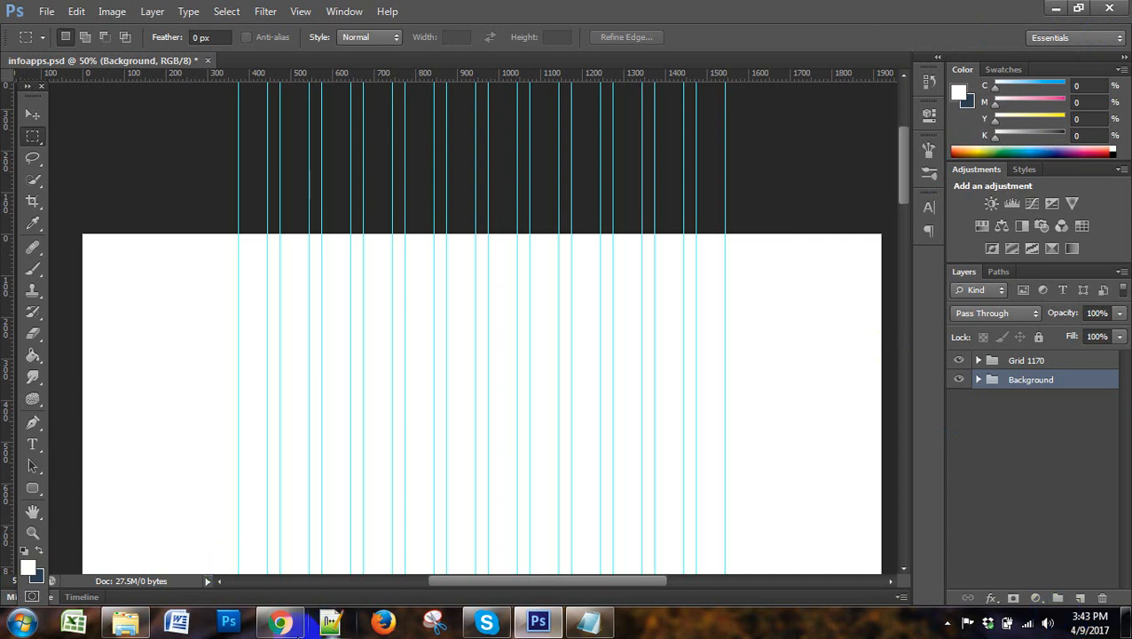
{"action": "left_click", "coordinate": [1061, 600]}
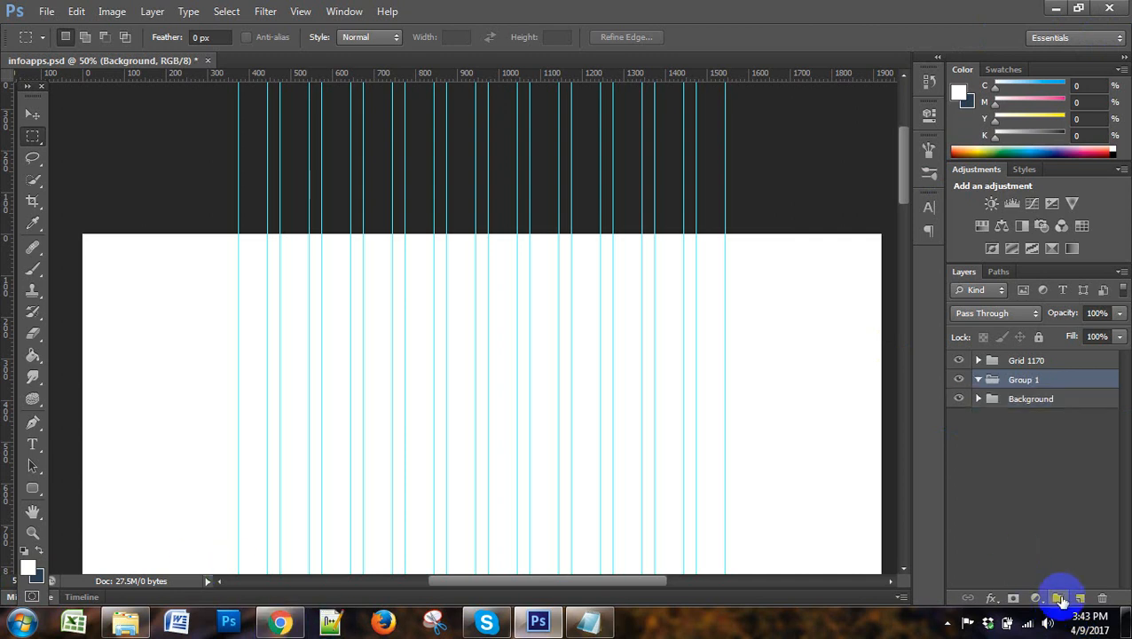
Switch to the Novatic page in Chrome and examine how its hero, description and features sections are divided
{"action": "left_click", "coordinate": [295, 615]}
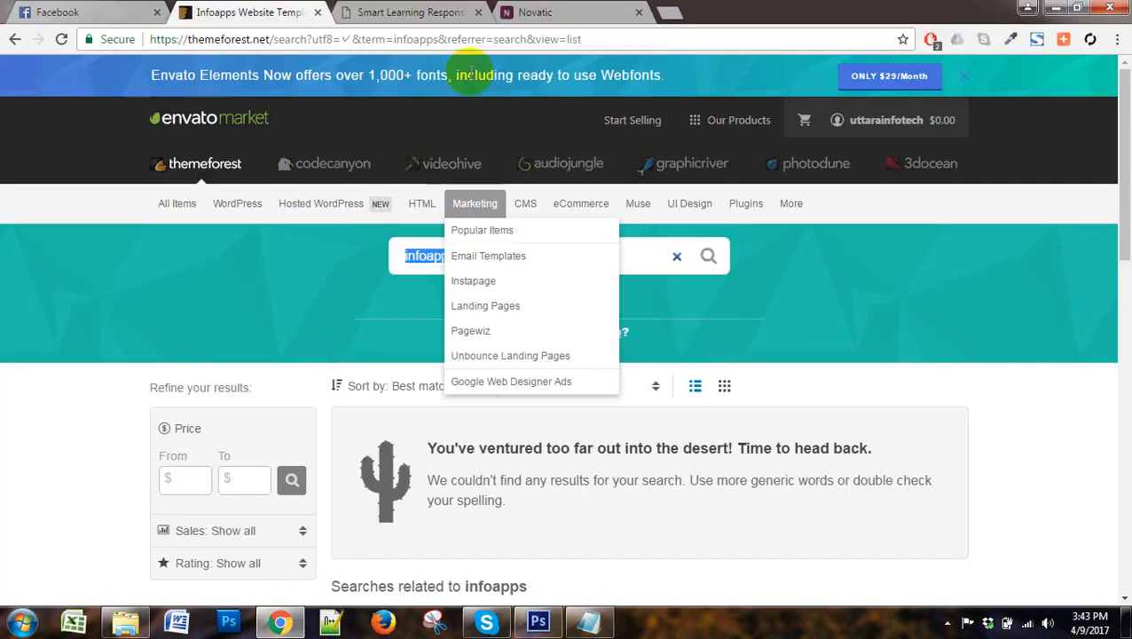
{"action": "left_click", "coordinate": [533, 12]}
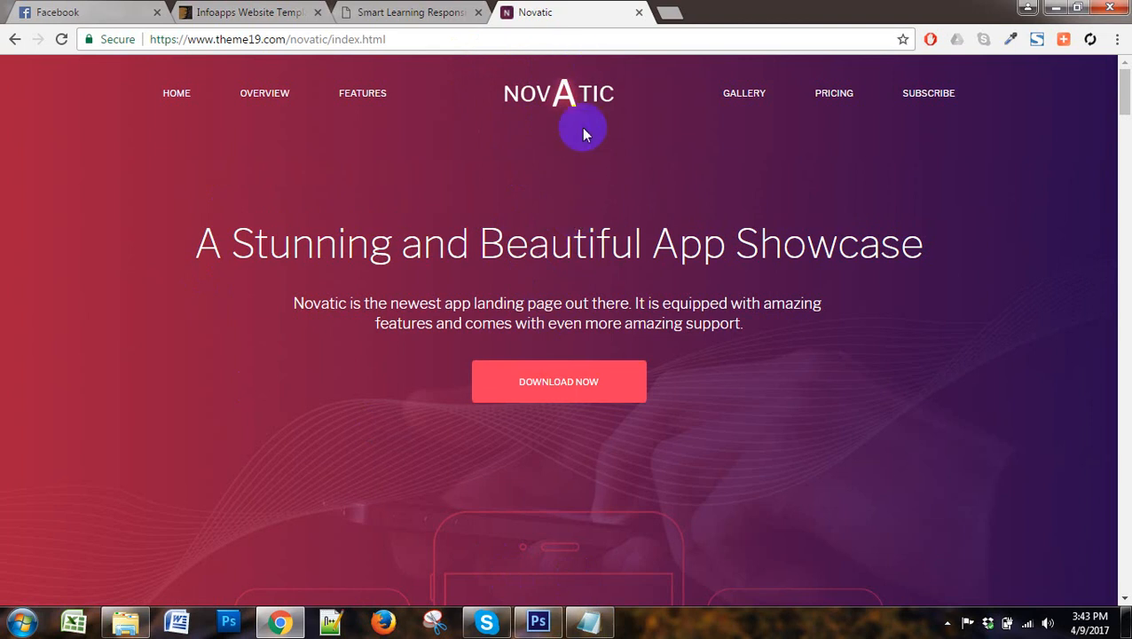
{"action": "scroll", "coordinate": [599, 430], "scroll_direction": "down", "scroll_amount": 4}
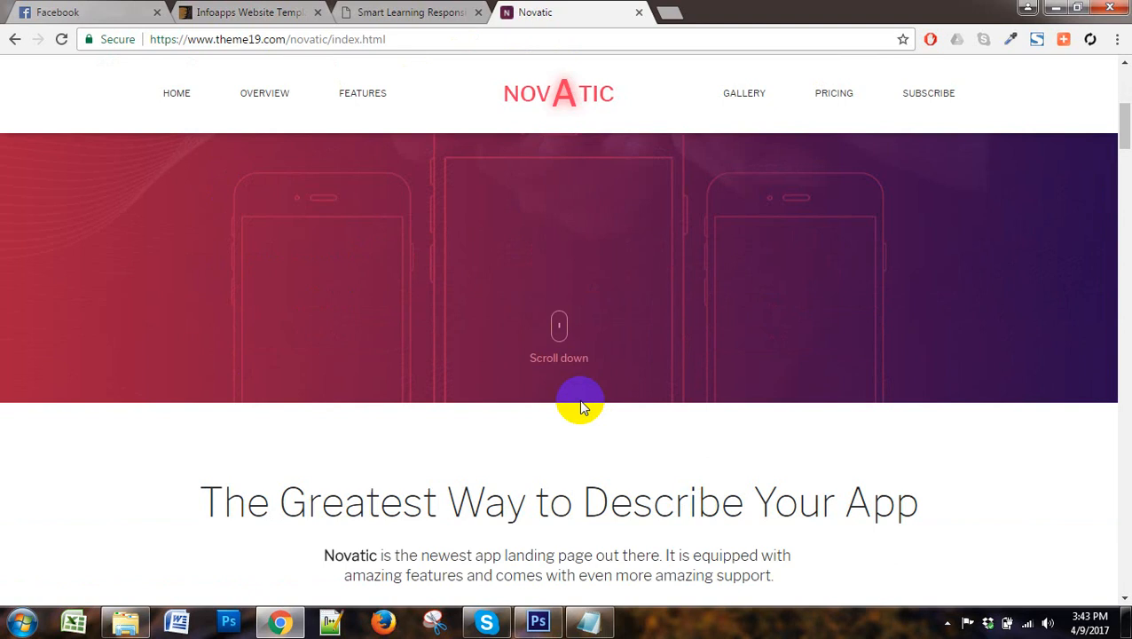
{"action": "scroll", "coordinate": [581, 406], "scroll_direction": "down", "scroll_amount": 5}
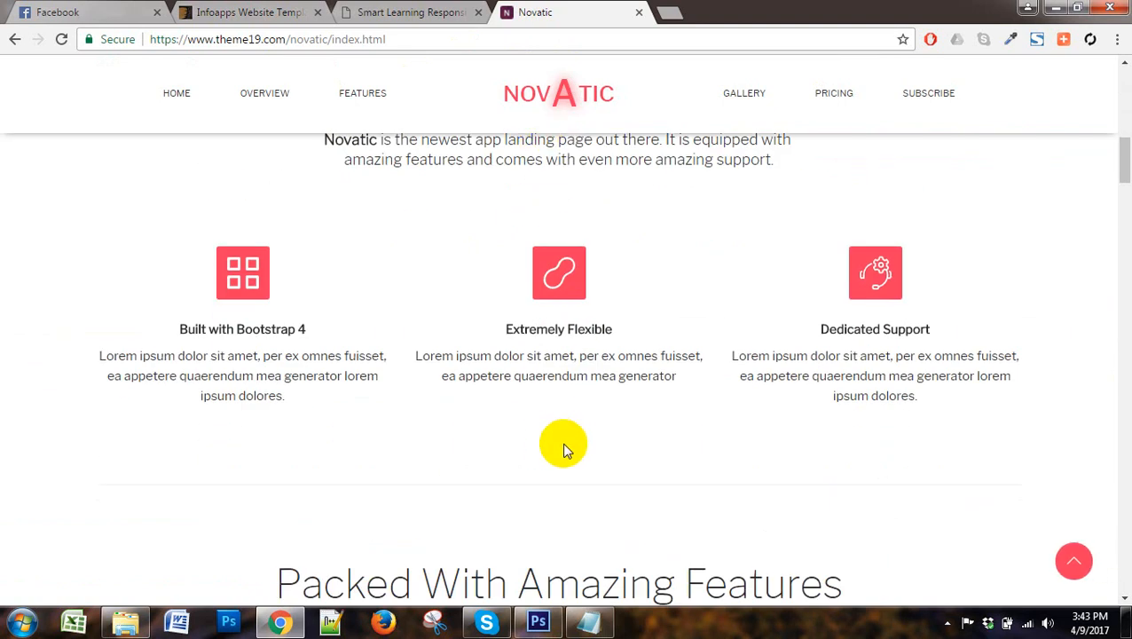
{"action": "scroll", "coordinate": [553, 439], "scroll_direction": "up", "scroll_amount": 2}
{"action": "left_click_drag", "start_coordinate": [607, 255], "coordinate": [865, 257]}
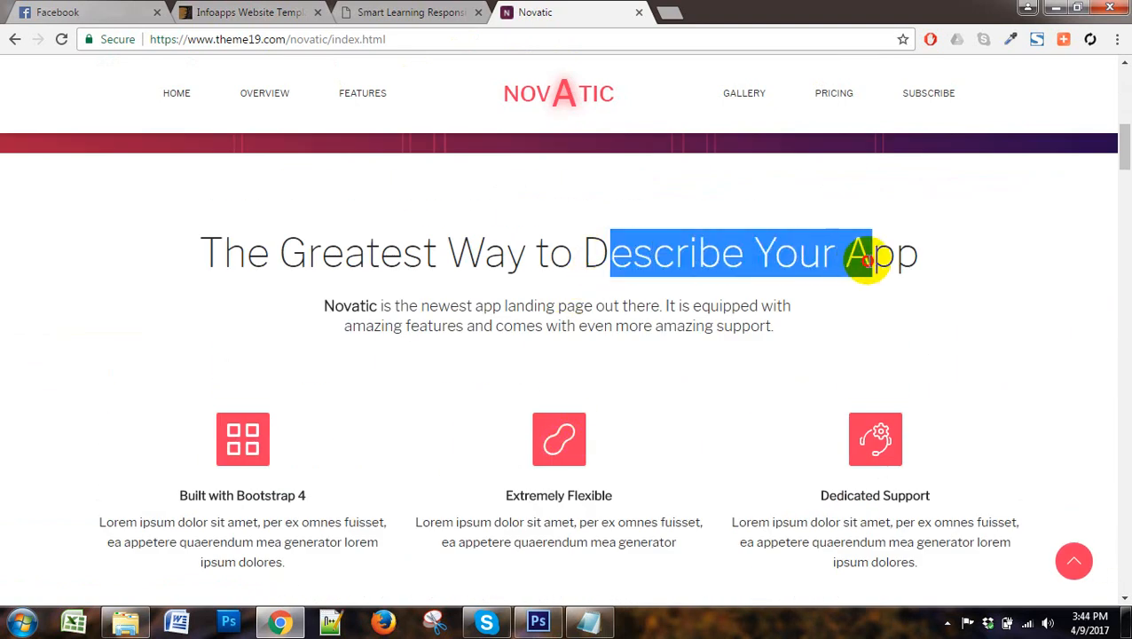
{"action": "left_click", "coordinate": [740, 292]}
{"action": "double_click", "coordinate": [667, 248]}
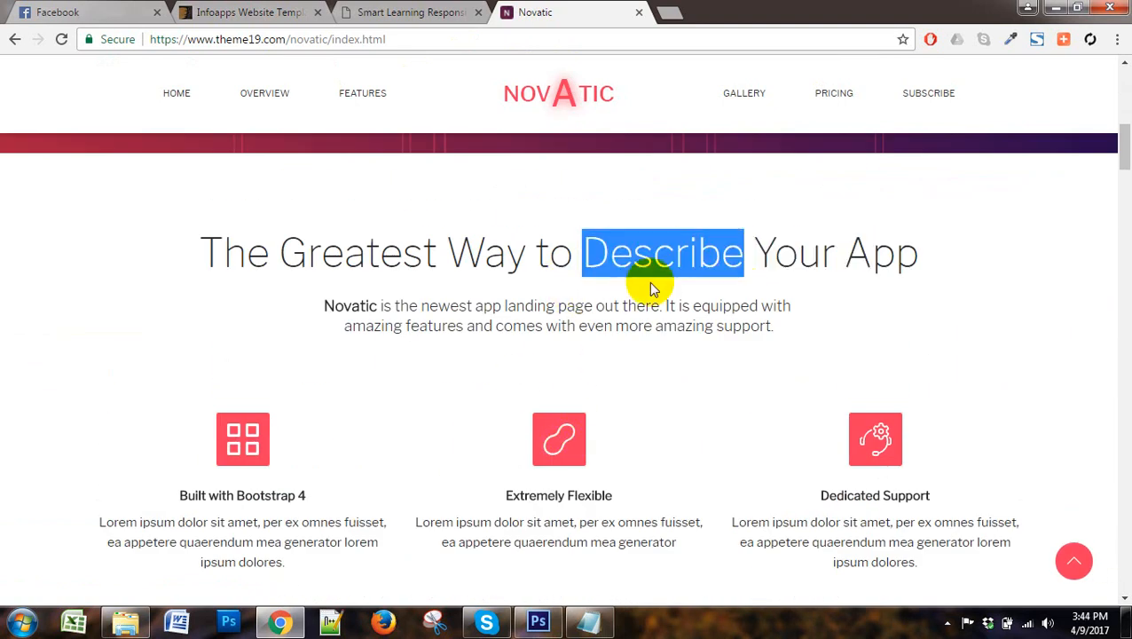
{"action": "scroll", "coordinate": [789, 382], "scroll_direction": "down", "scroll_amount": 5}
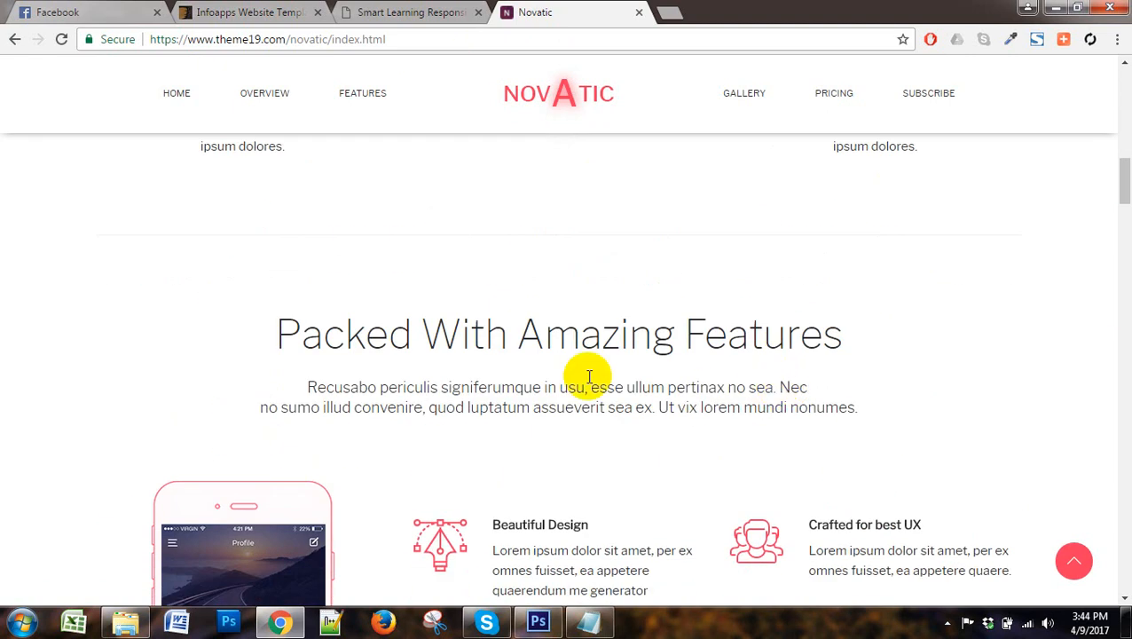
{"action": "scroll", "coordinate": [576, 438], "scroll_direction": "down", "scroll_amount": 6}
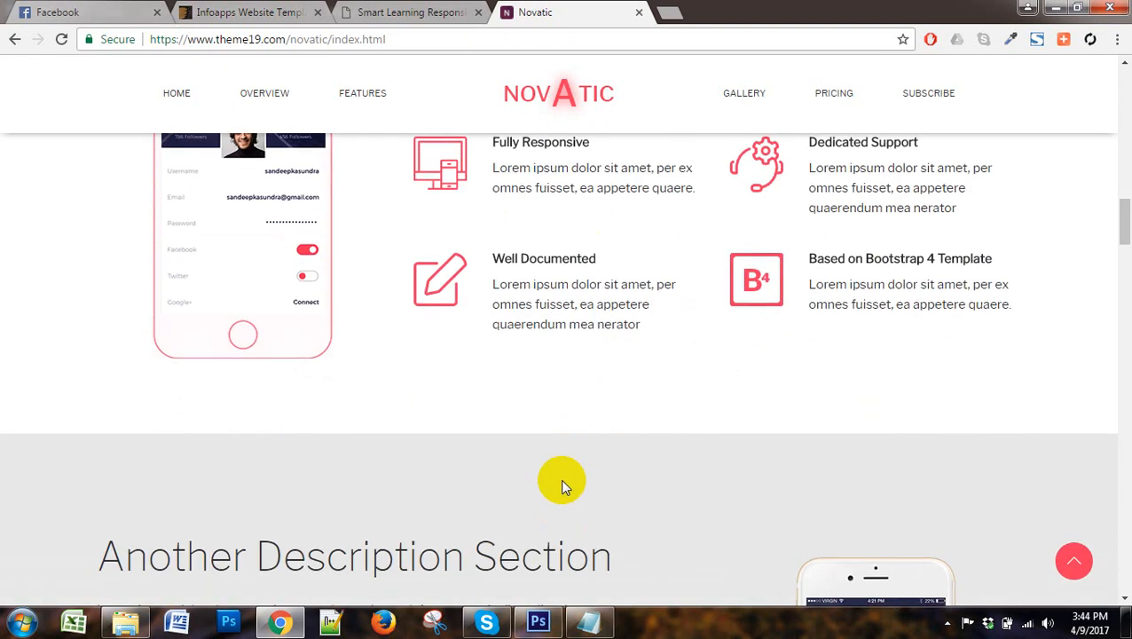
{"action": "scroll", "coordinate": [577, 455], "scroll_direction": "up", "scroll_amount": 5}
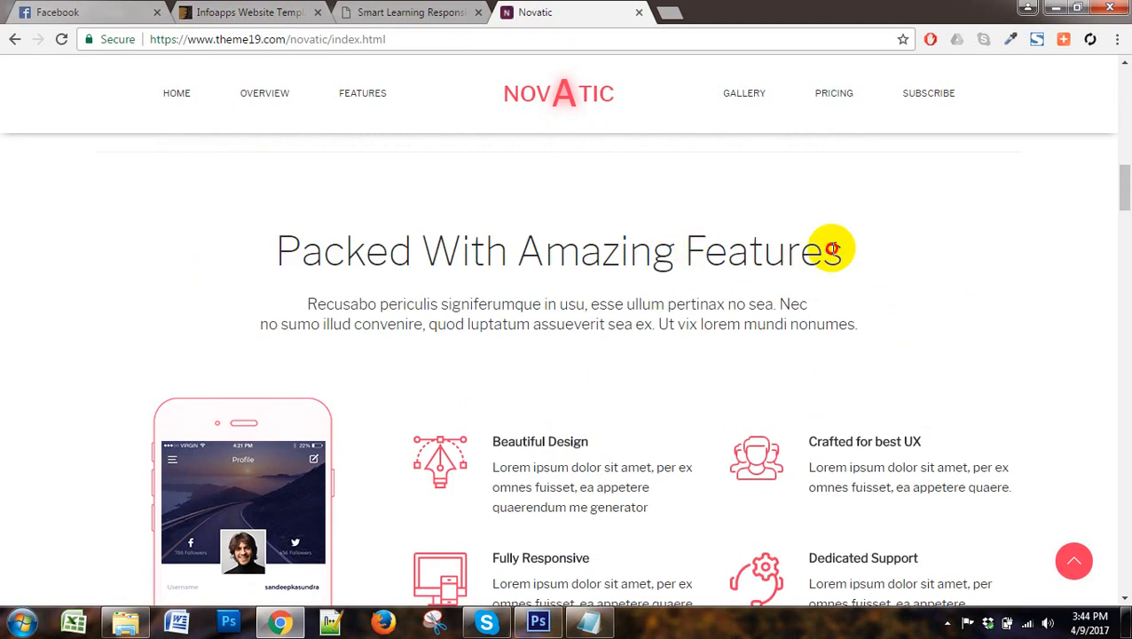
{"action": "left_click_drag", "start_coordinate": [707, 251], "coordinate": [854, 252]}
{"action": "left_click", "coordinate": [821, 312]}
{"action": "scroll", "coordinate": [778, 388], "scroll_direction": "down", "scroll_amount": 5}
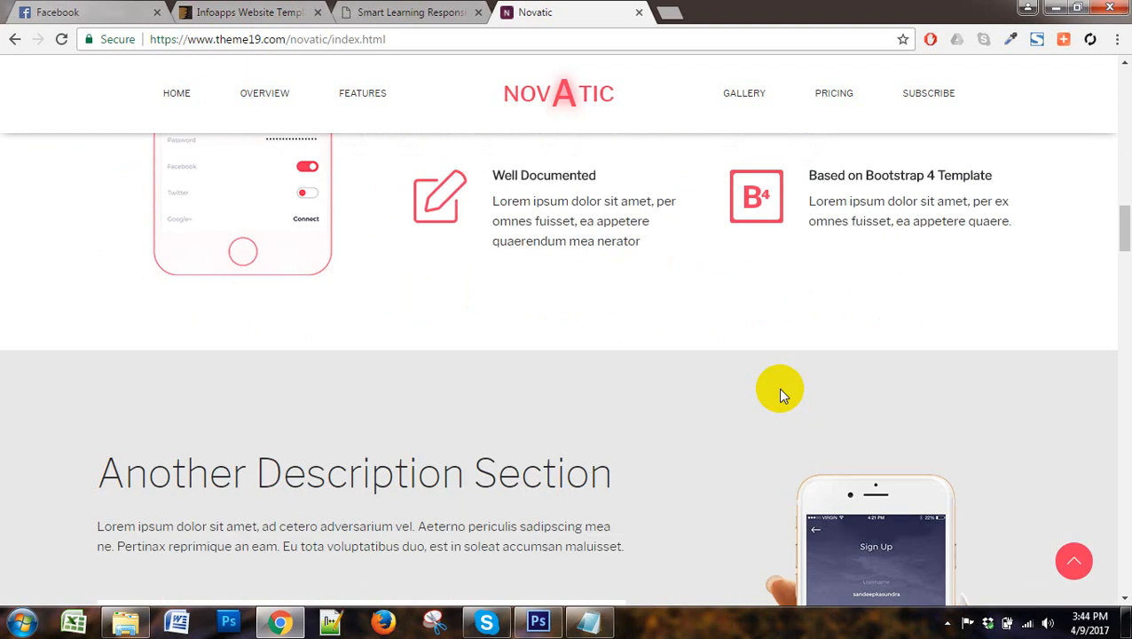
{"action": "scroll", "coordinate": [781, 395], "scroll_direction": "down", "scroll_amount": 4}
{"action": "scroll", "coordinate": [691, 406], "scroll_direction": "up", "scroll_amount": 15}
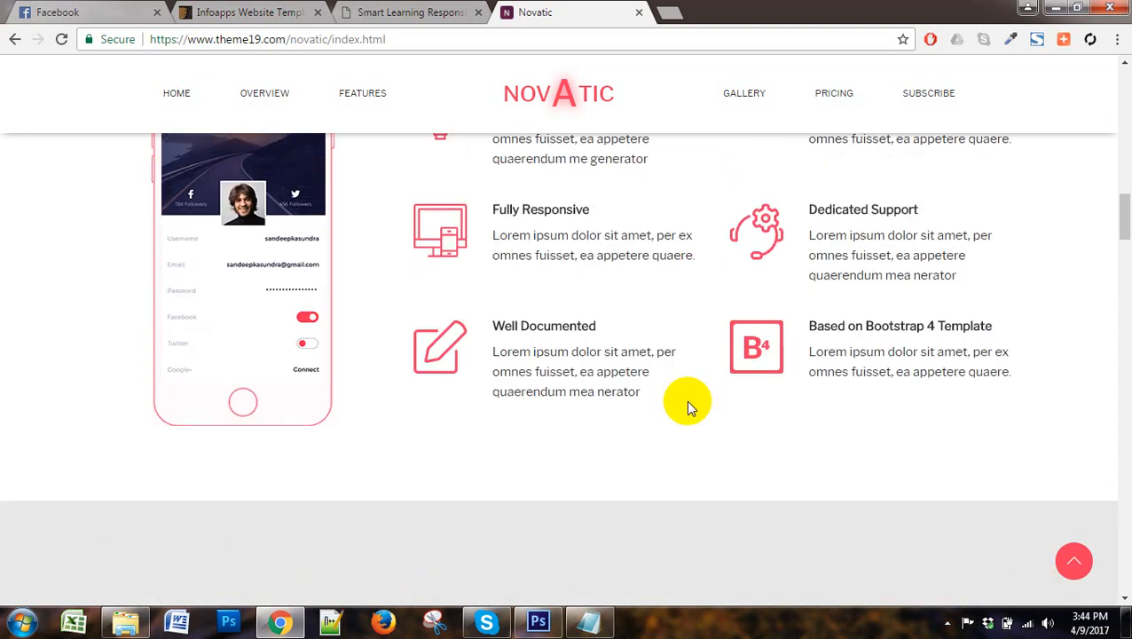
{"action": "scroll", "coordinate": [690, 408], "scroll_direction": "up", "scroll_amount": 3}
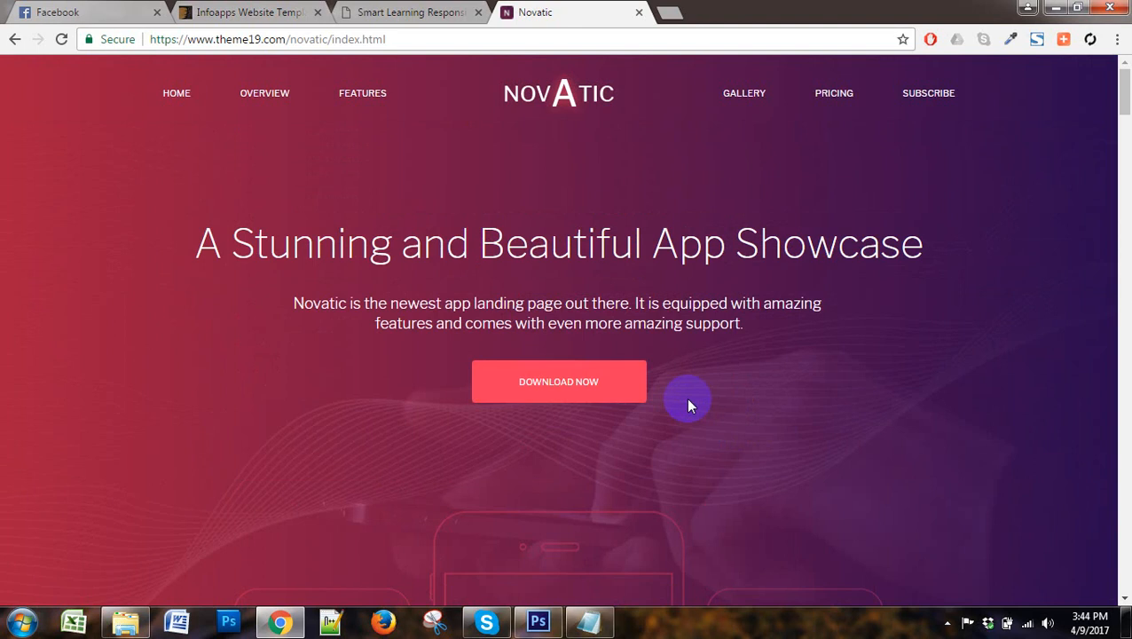
Return to Photoshop, rename the new layer group Header and keep it selected
{"action": "left_click", "coordinate": [538, 621]}
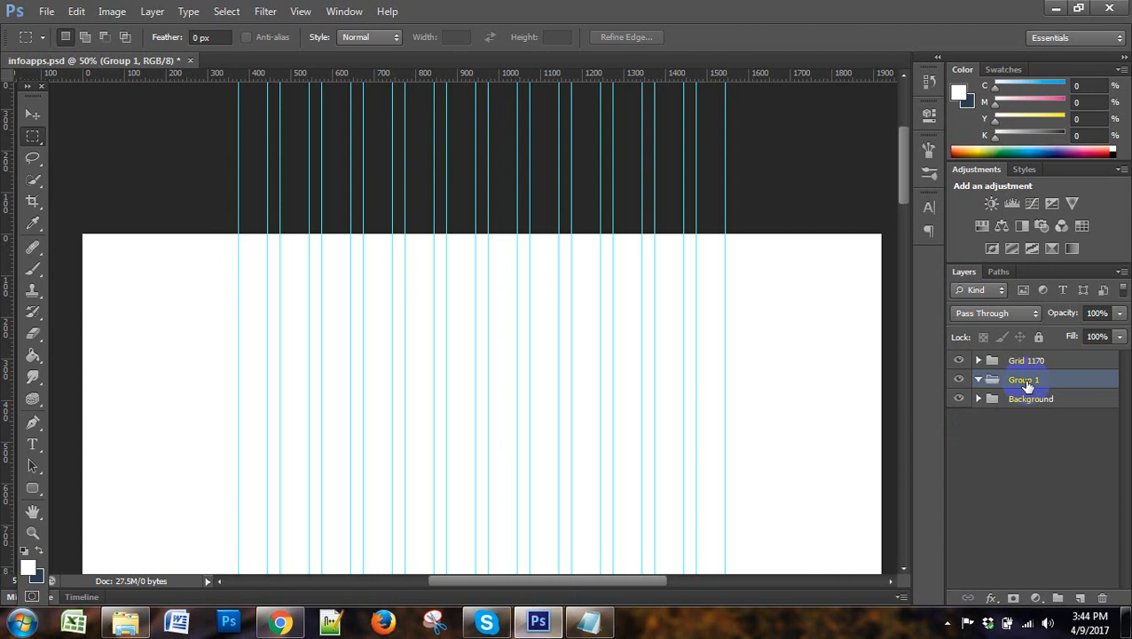
{"action": "double_click", "coordinate": [1024, 381]}
{"action": "type", "text": "Header"}
{"action": "left_click", "coordinate": [1051, 401]}
{"action": "left_click", "coordinate": [1032, 381]}
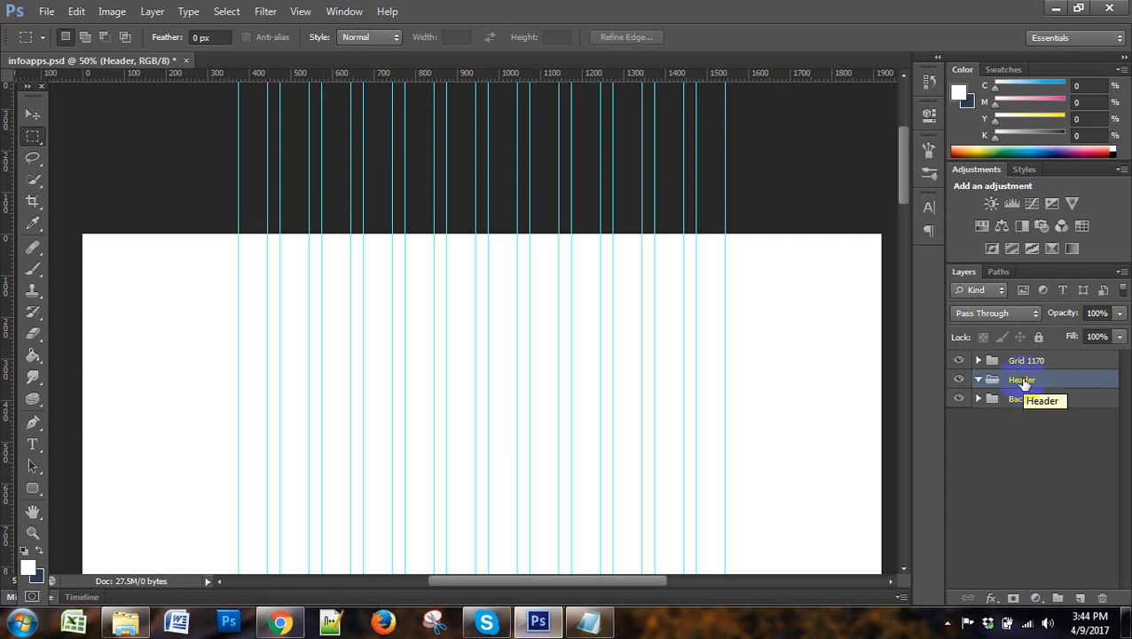
Add a new empty layer inside the Header group and name it Bg
{"action": "left_click", "coordinate": [1080, 597]}
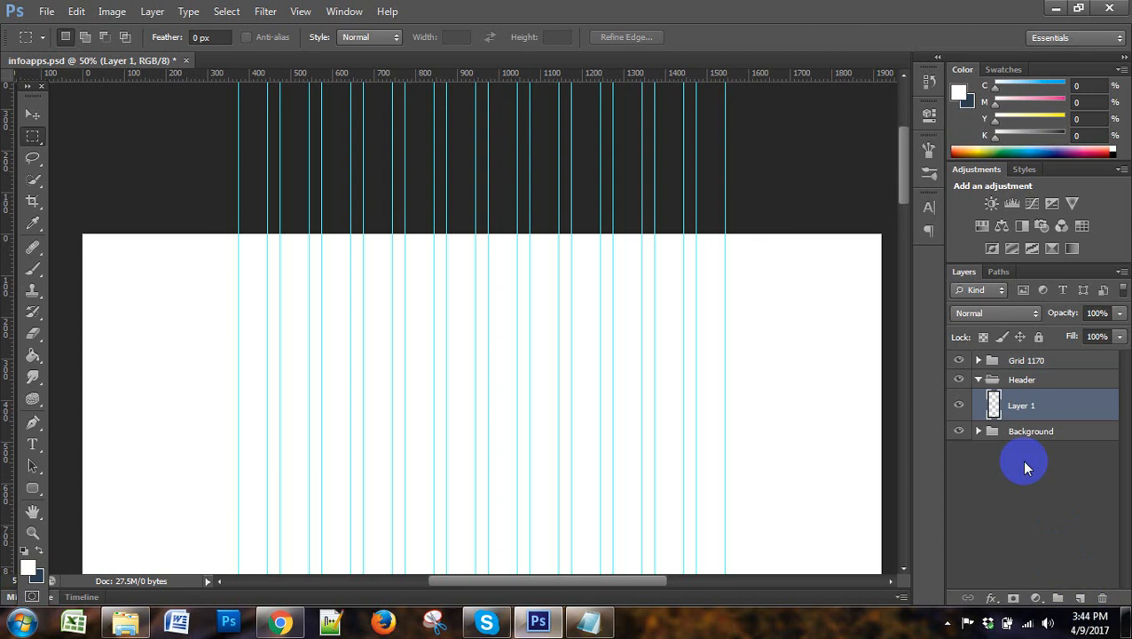
{"action": "double_click", "coordinate": [1022, 409]}
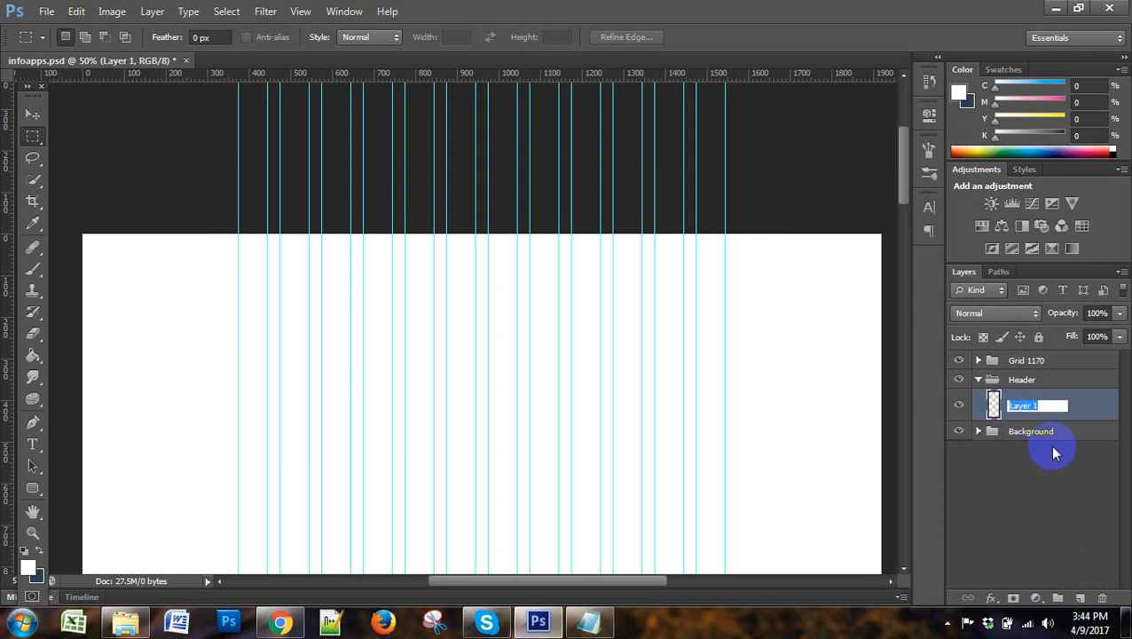
{"action": "type", "text": "bg"}
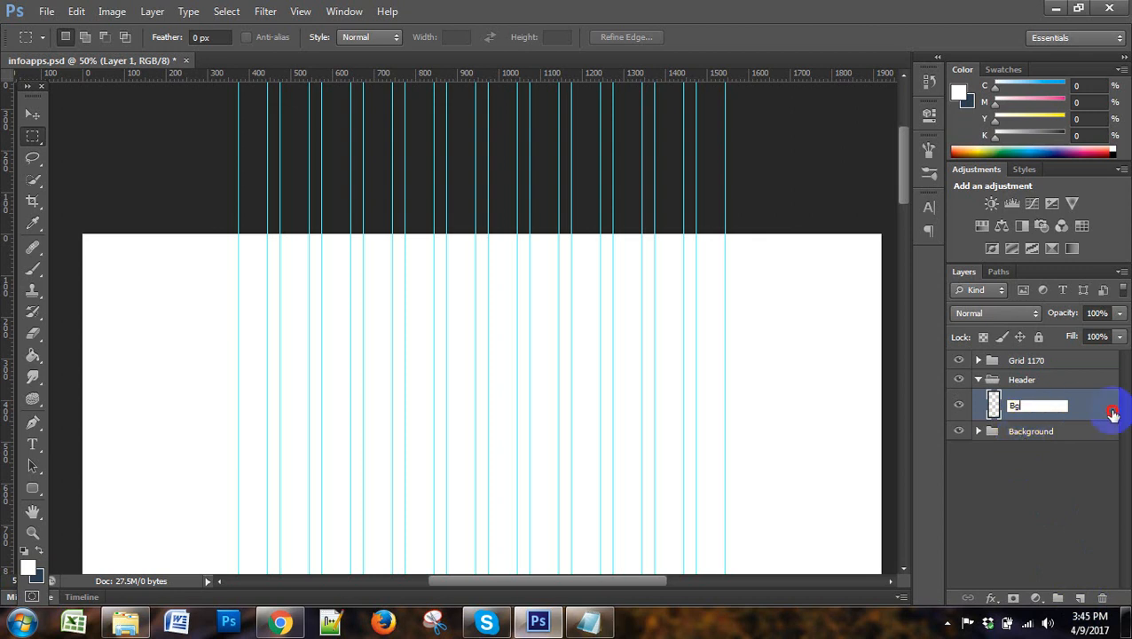
{"action": "key", "text": "Return"}
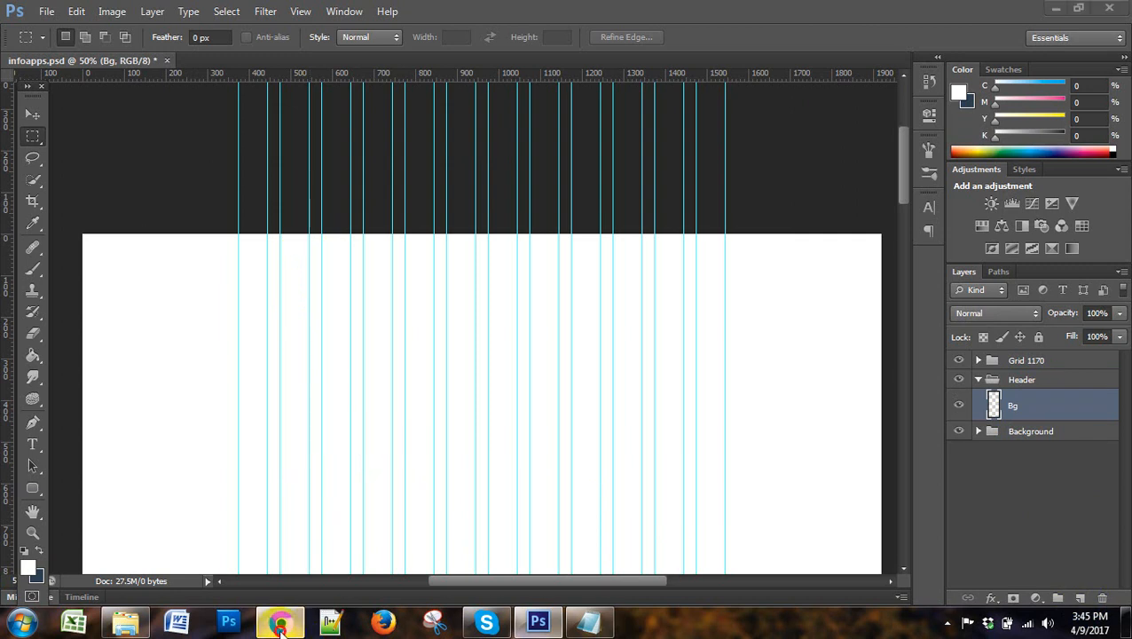
Switch to the Novatic page in Chrome and copy its web address
{"action": "left_click", "coordinate": [279, 621]}
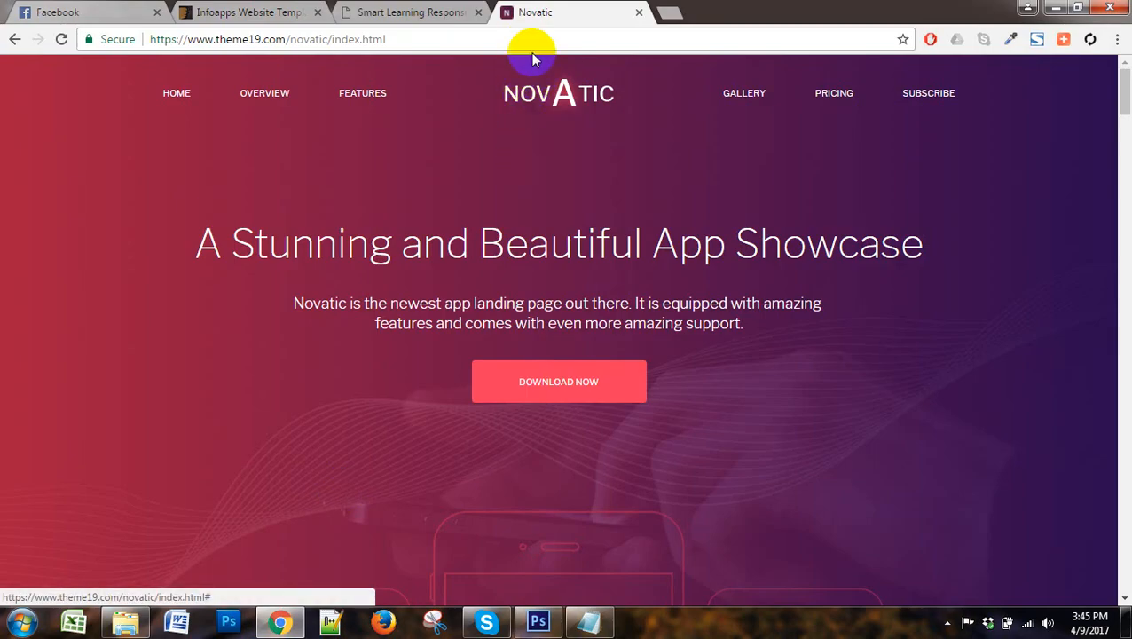
{"action": "scroll", "coordinate": [540, 169], "scroll_direction": "down", "scroll_amount": 3}
{"action": "scroll", "coordinate": [540, 177], "scroll_direction": "down", "scroll_amount": 4}
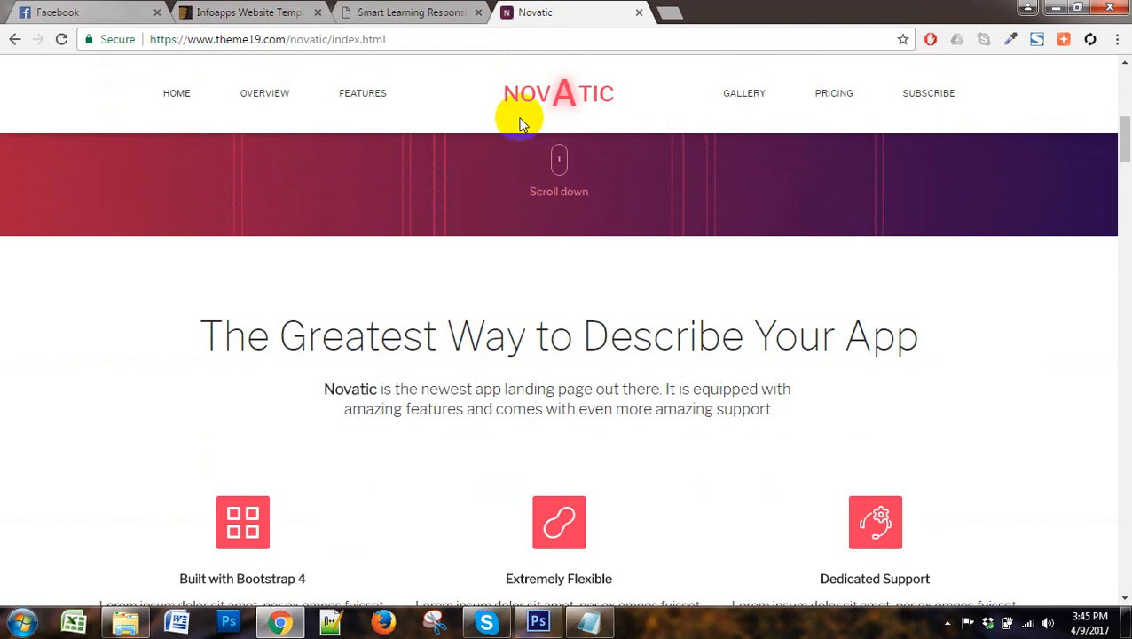
{"action": "left_click", "coordinate": [421, 42]}
{"action": "key", "text": "ctrl+c"}
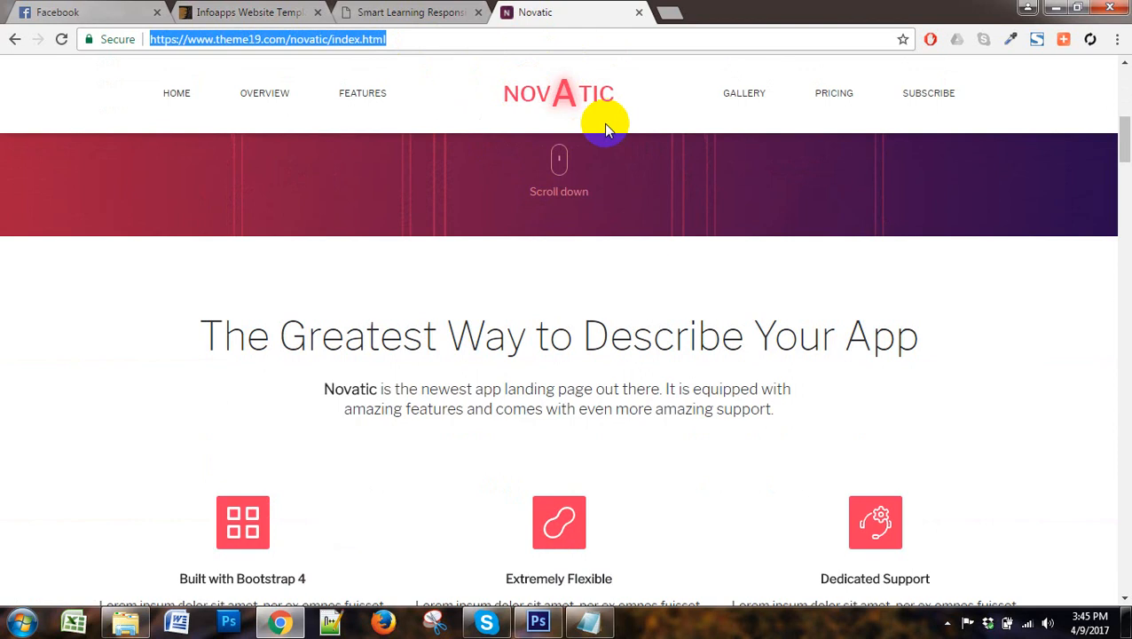
Switch to Firefox and open the Novatic page from the copied web address
{"action": "left_click", "coordinate": [376, 624]}
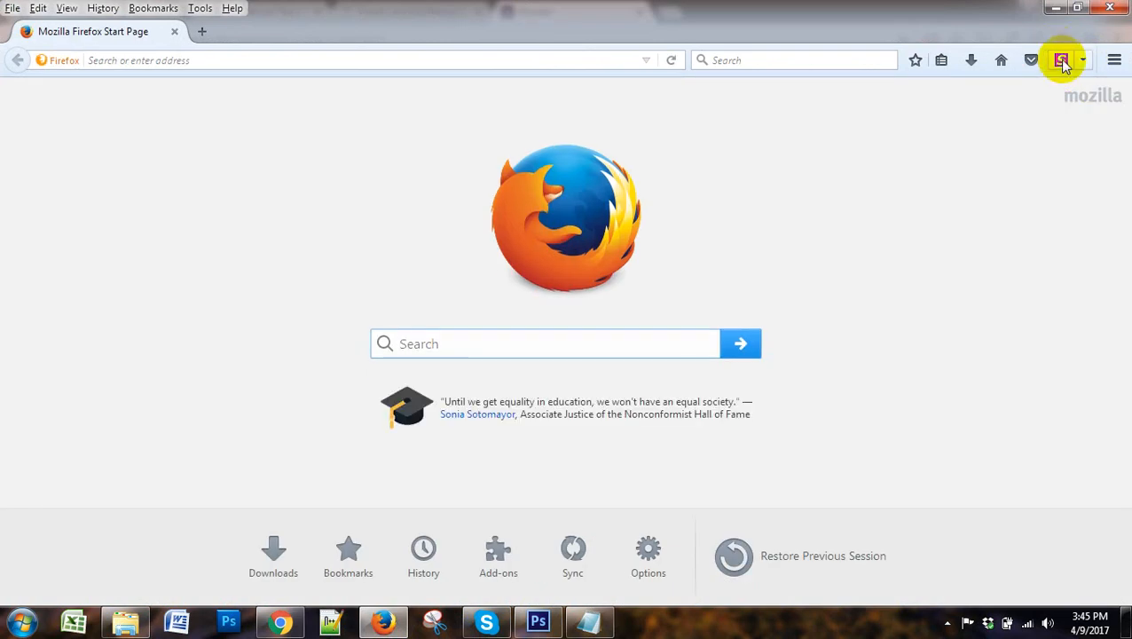
{"action": "left_click", "coordinate": [332, 62]}
{"action": "right_click", "coordinate": [332, 62]}
{"action": "left_click", "coordinate": [391, 157]}
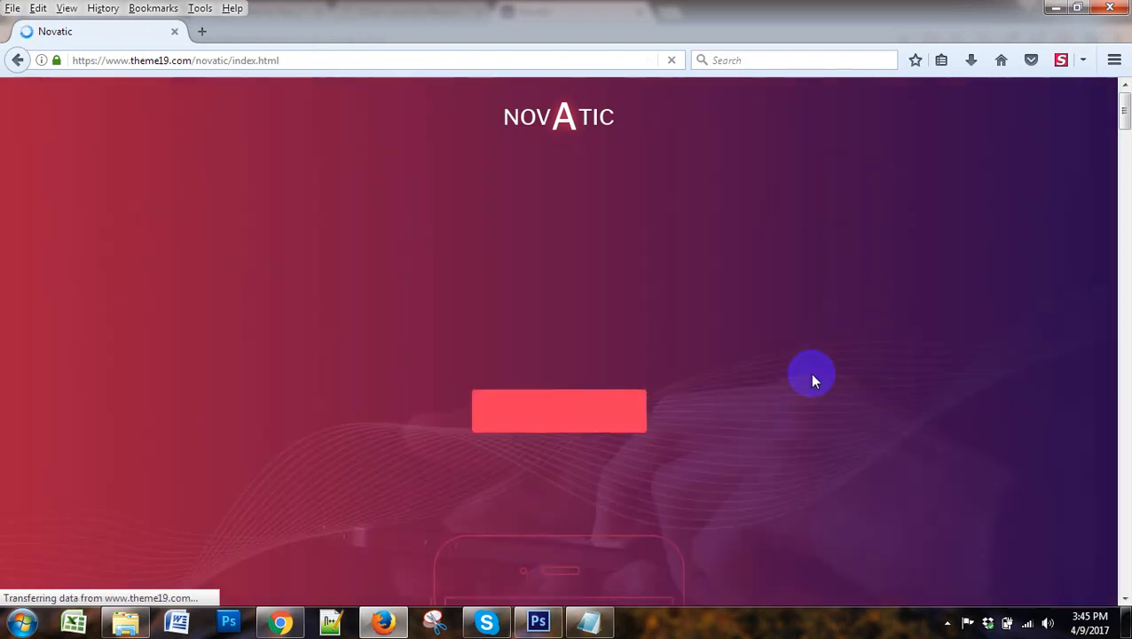
{"action": "scroll", "coordinate": [812, 375], "scroll_direction": "down", "scroll_amount": 3}
{"action": "scroll", "coordinate": [813, 377], "scroll_direction": "down", "scroll_amount": 5}
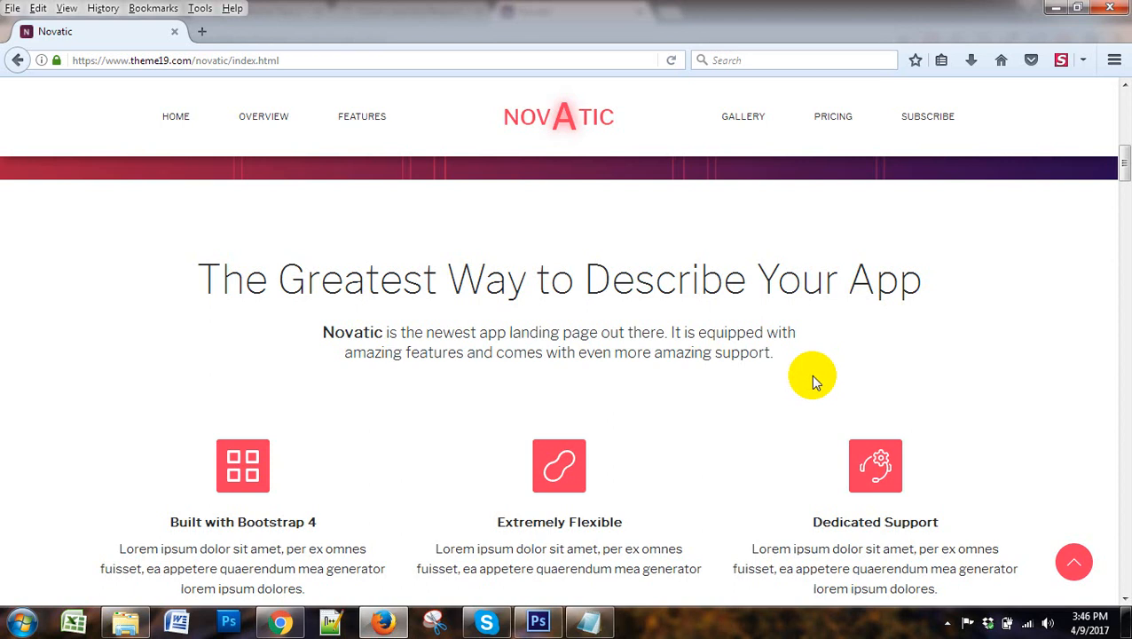
Launch Paint with a blank canvas
{"action": "left_click", "coordinate": [25, 619]}
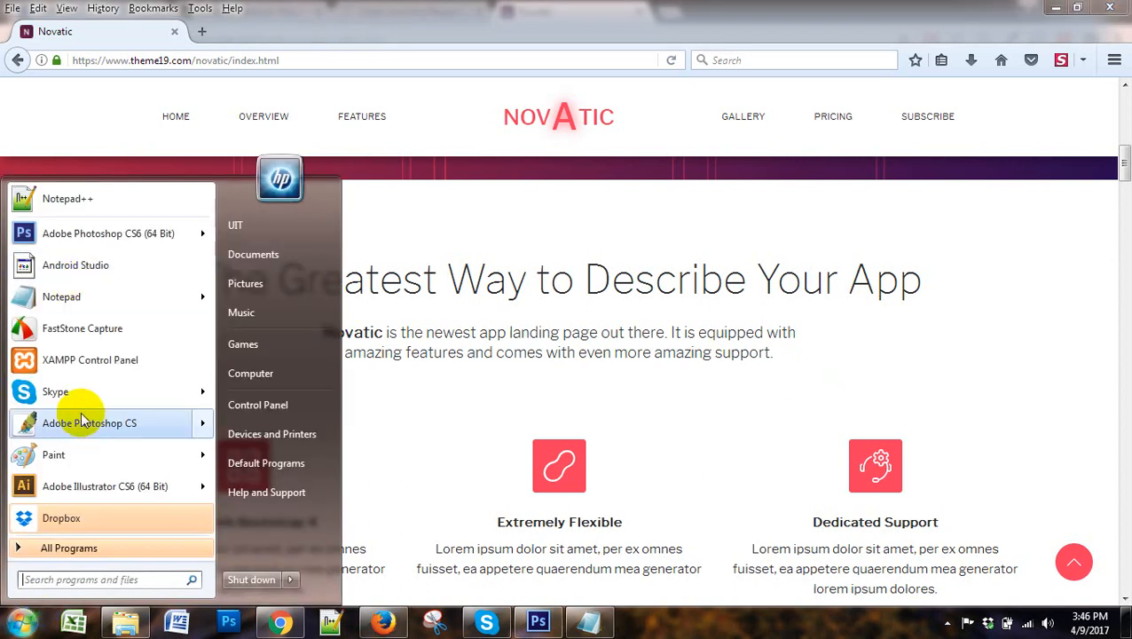
{"action": "left_click", "coordinate": [430, 410]}
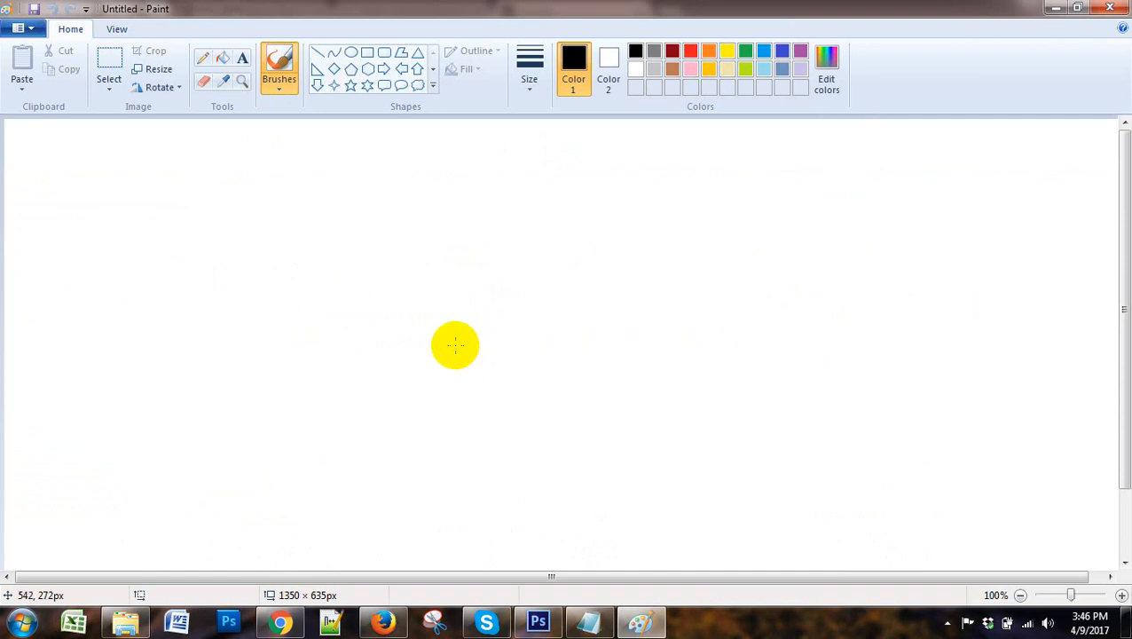
{"action": "left_click", "coordinate": [387, 622]}
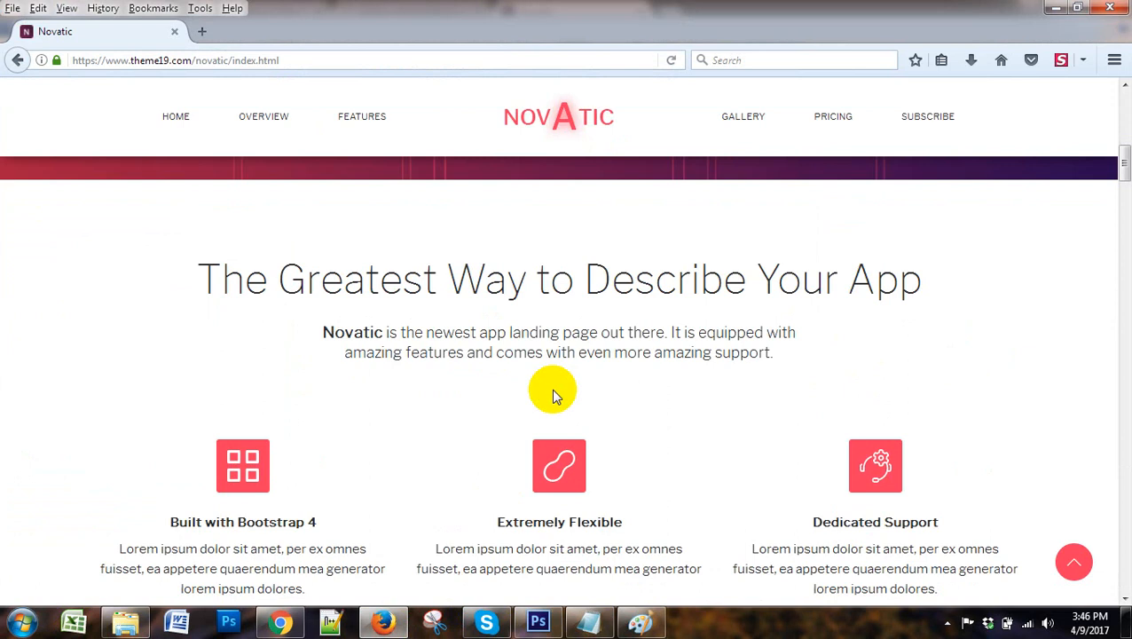
{"action": "left_click", "coordinate": [631, 624]}
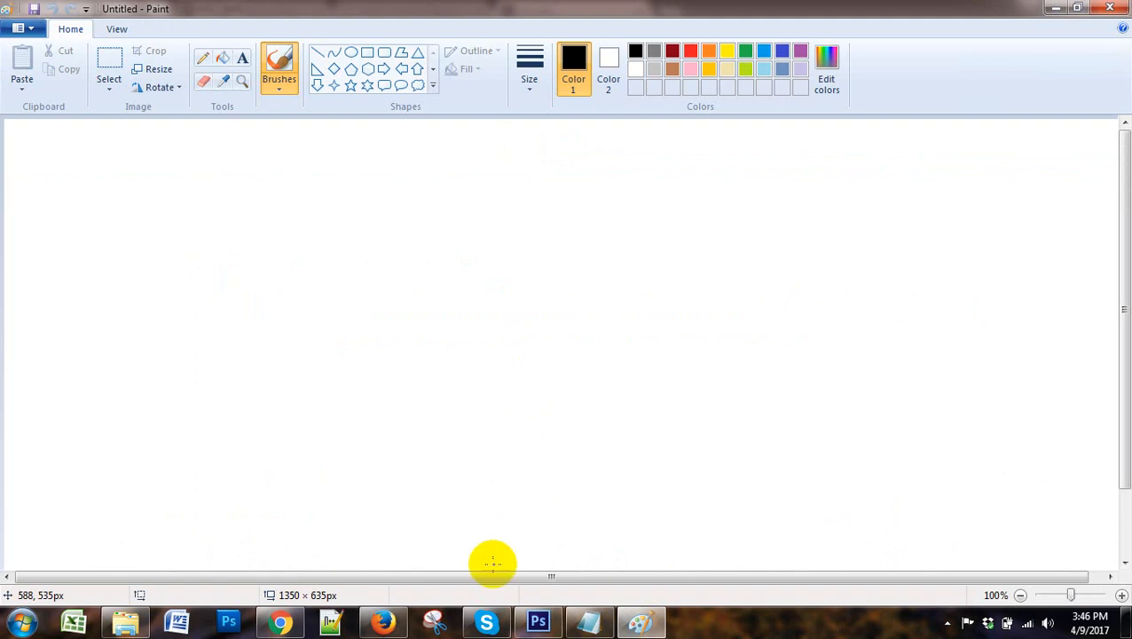
Return to Firefox, capture the entire Novatic page with FireShot and mark the full height of its header bar with a selection
{"action": "left_click", "coordinate": [398, 625]}
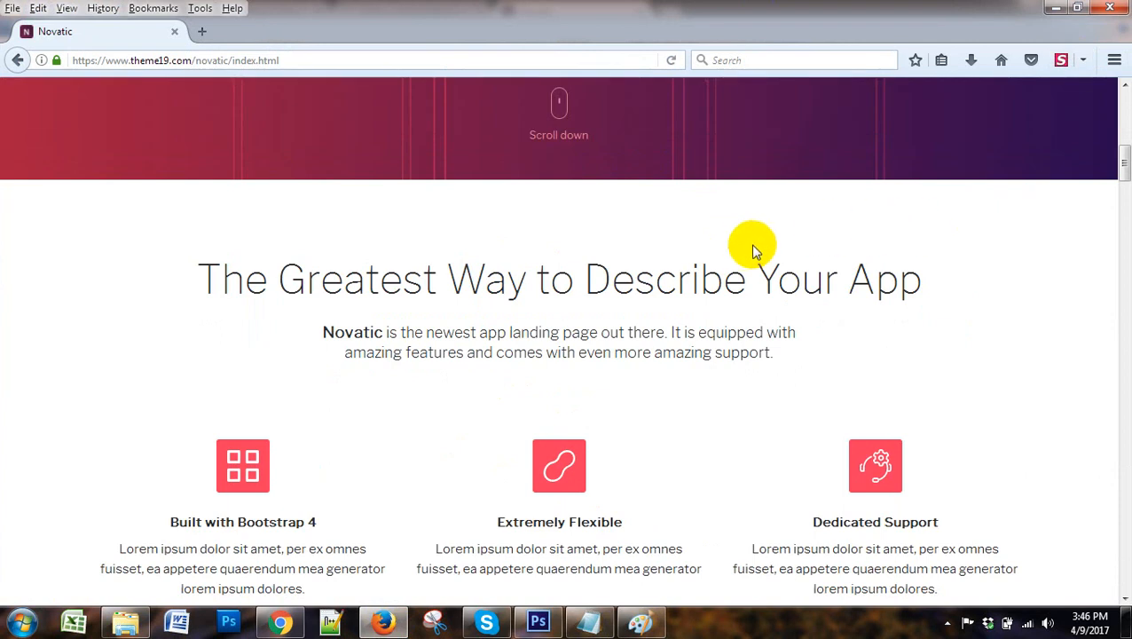
{"action": "scroll", "coordinate": [743, 251], "scroll_direction": "up", "scroll_amount": 5}
{"action": "scroll", "coordinate": [744, 251], "scroll_direction": "down", "scroll_amount": 15}
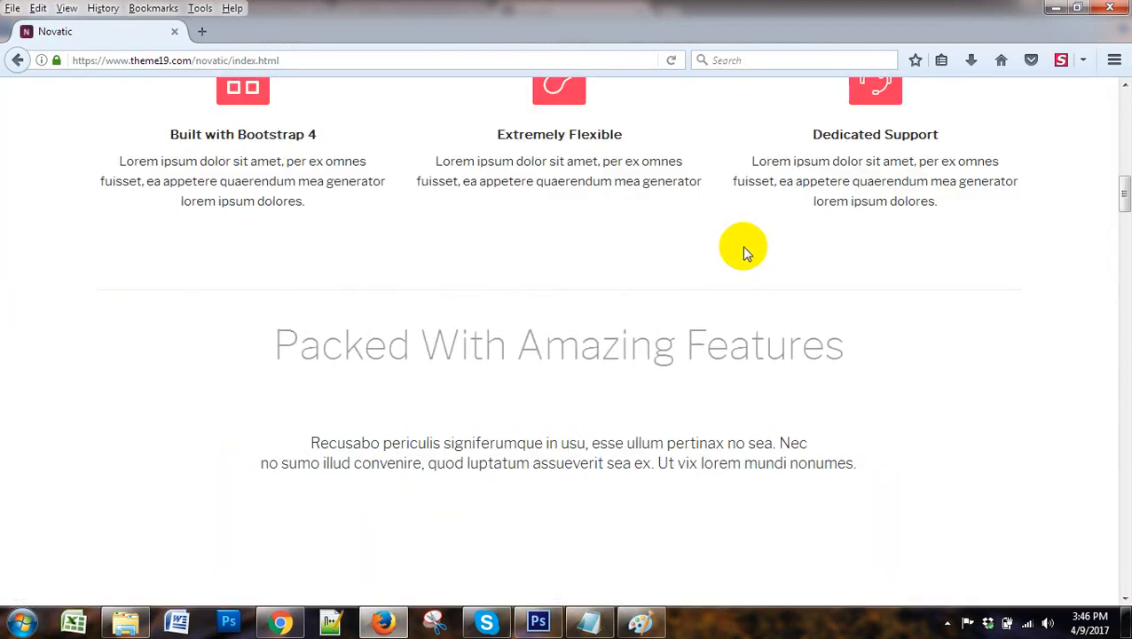
{"action": "scroll", "coordinate": [741, 246], "scroll_direction": "down", "scroll_amount": 20}
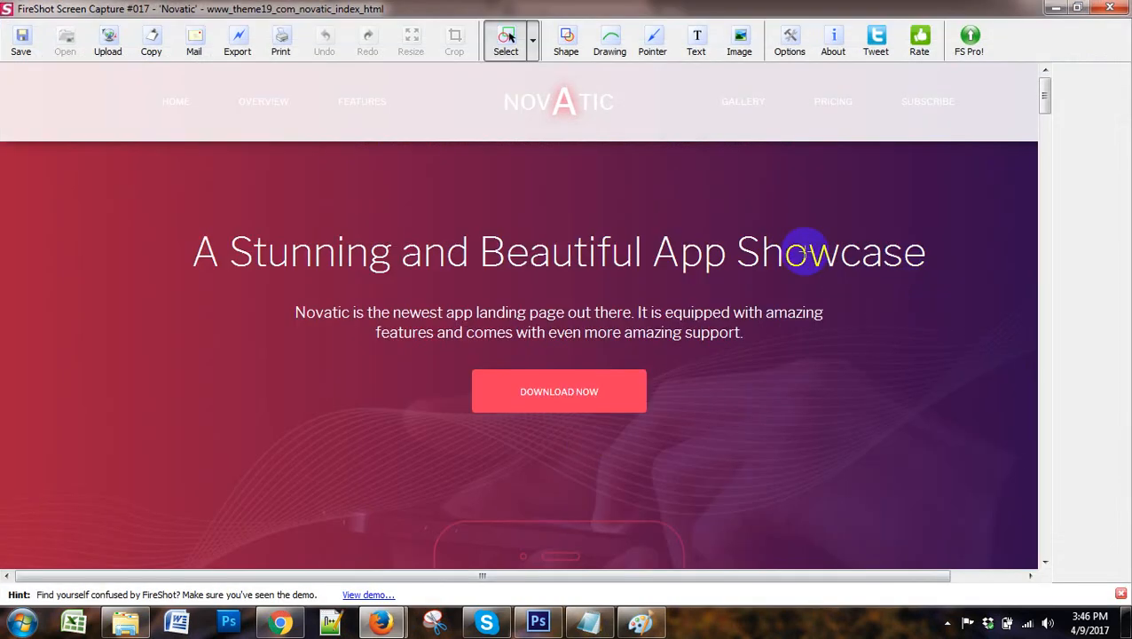
{"action": "left_click_drag", "start_coordinate": [665, 64], "coordinate": [703, 140]}
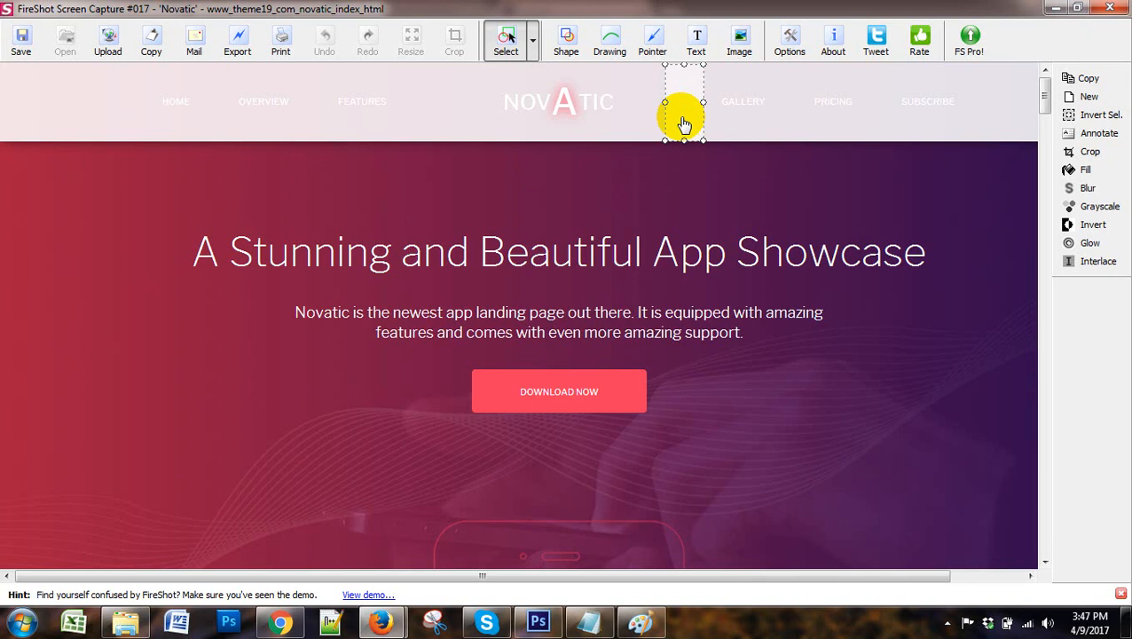
In Photoshop, marquee a header height of about 100 px from the canvas's upper edge and place horizontal guides along its upper and lower edges
{"action": "left_click", "coordinate": [538, 621]}
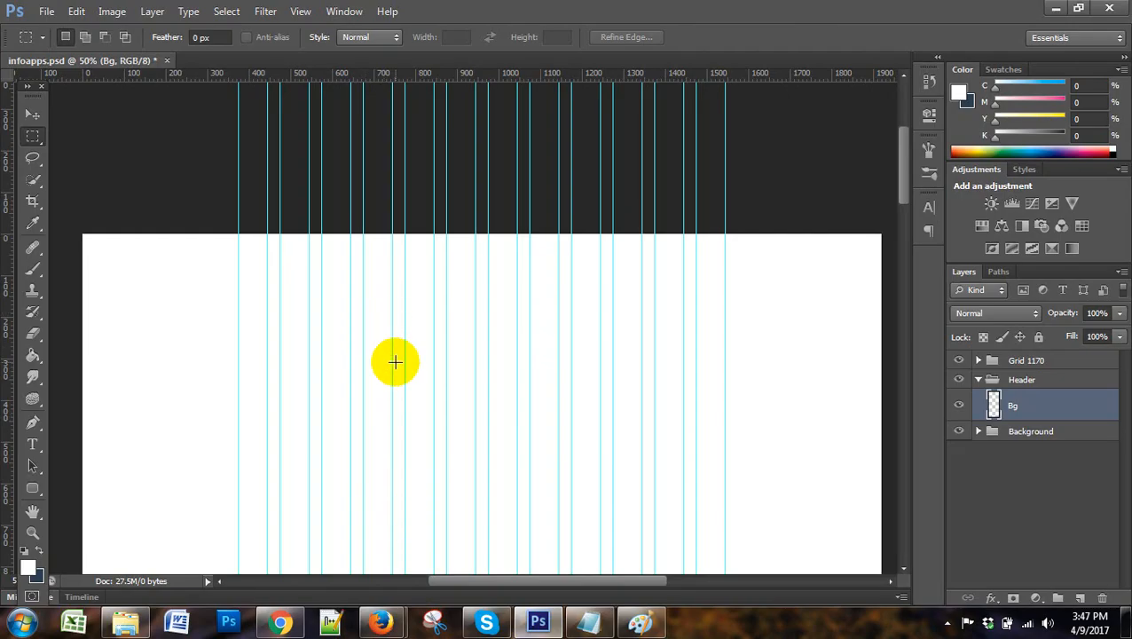
{"action": "left_click_drag", "start_coordinate": [417, 234], "coordinate": [443, 275]}
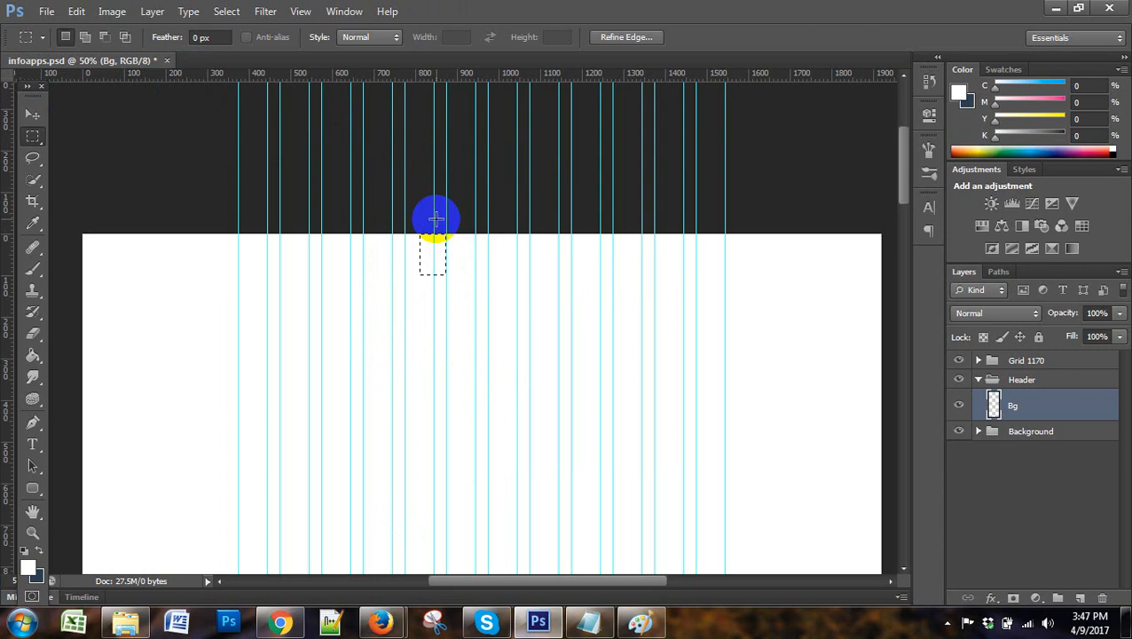
{"action": "left_click", "coordinate": [32, 115]}
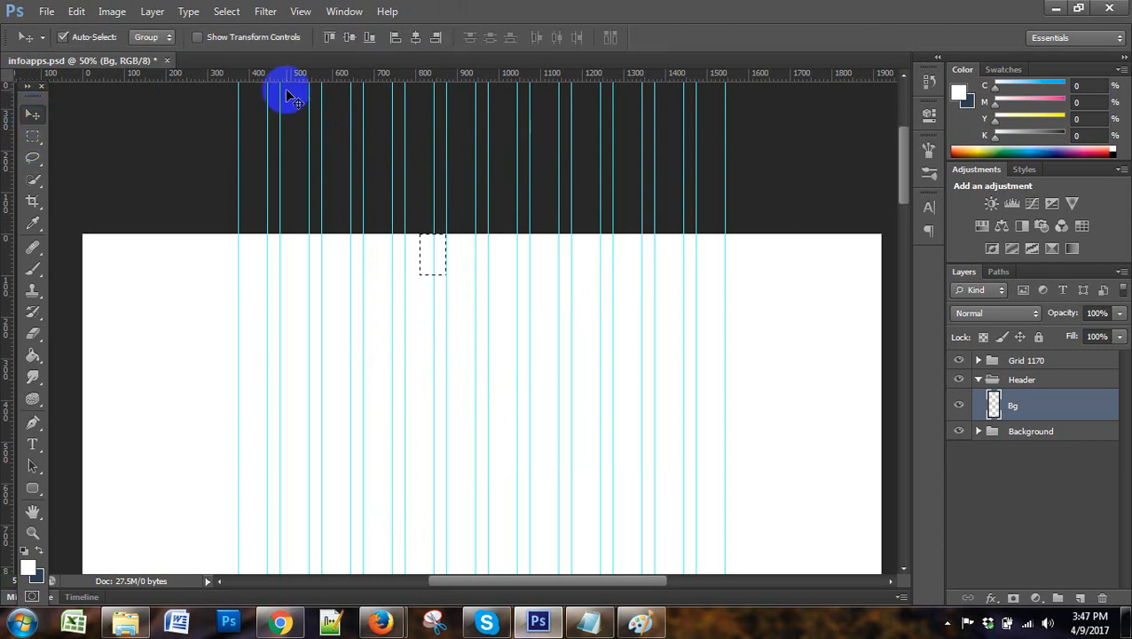
{"action": "left_click", "coordinate": [299, 11]}
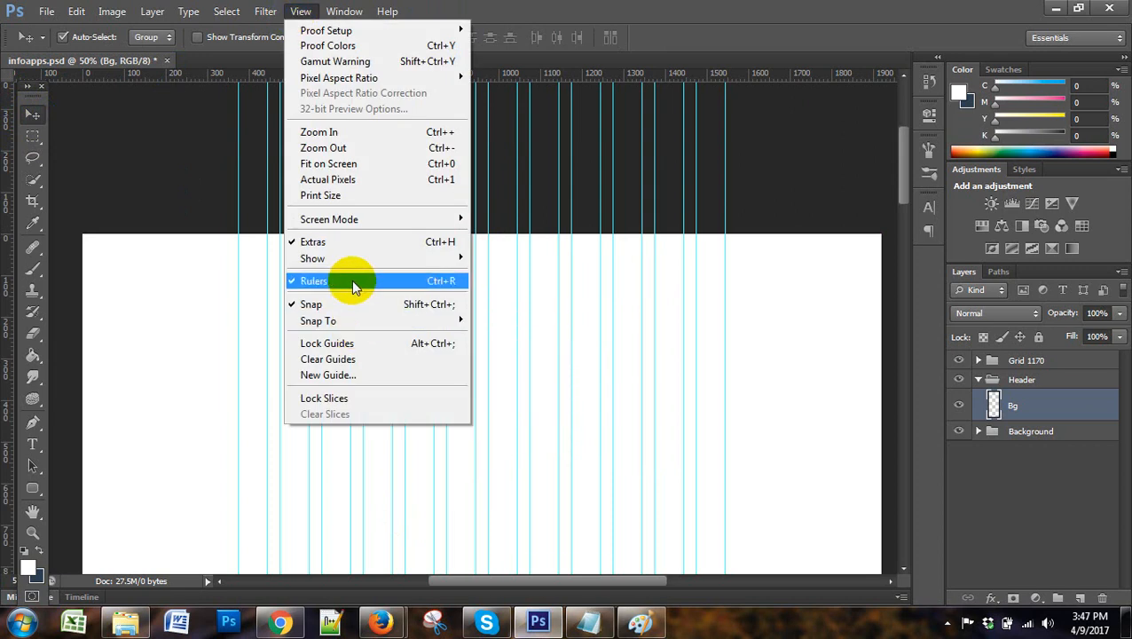
{"action": "left_click", "coordinate": [204, 78]}
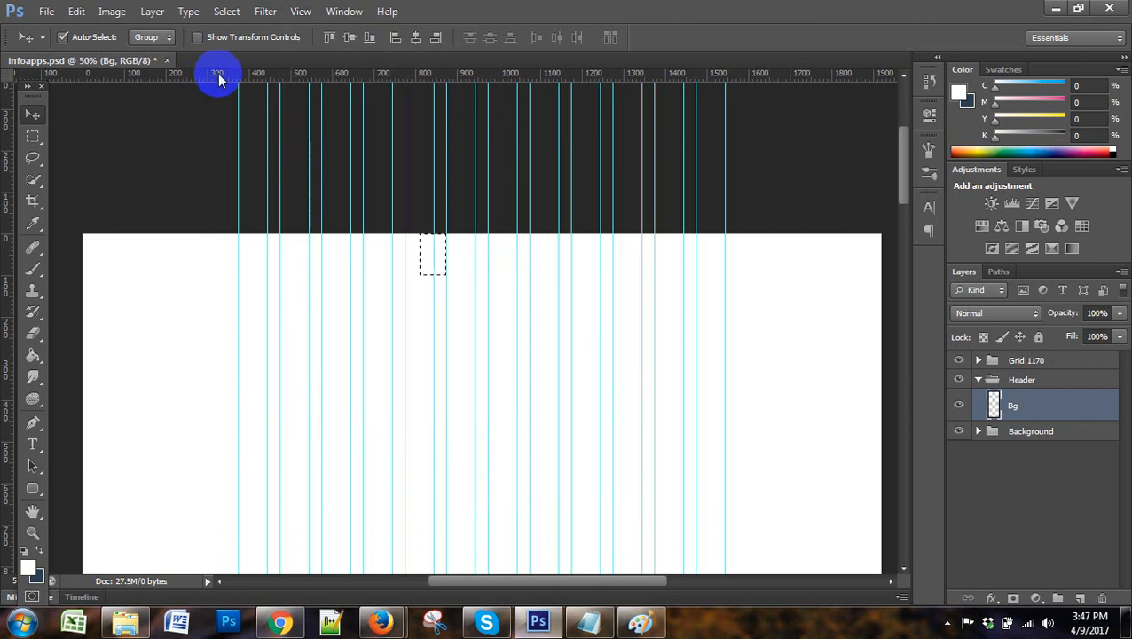
{"action": "left_click_drag", "start_coordinate": [219, 78], "coordinate": [231, 236]}
{"action": "scroll", "coordinate": [233, 346], "scroll_direction": "down", "scroll_amount": 1}
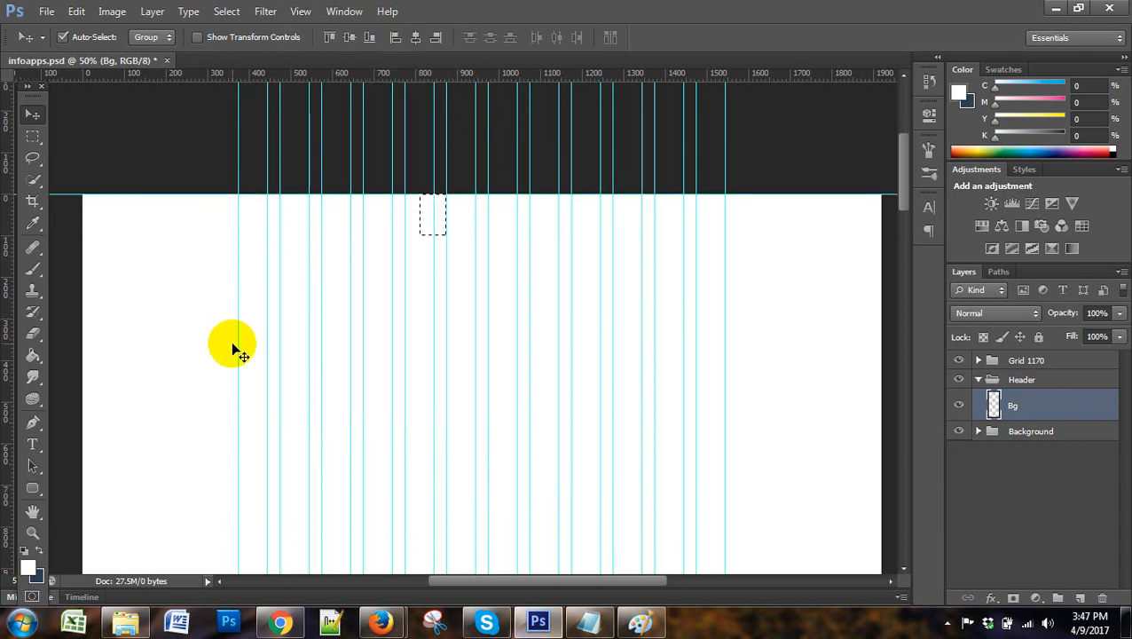
{"action": "left_click_drag", "start_coordinate": [269, 76], "coordinate": [287, 236]}
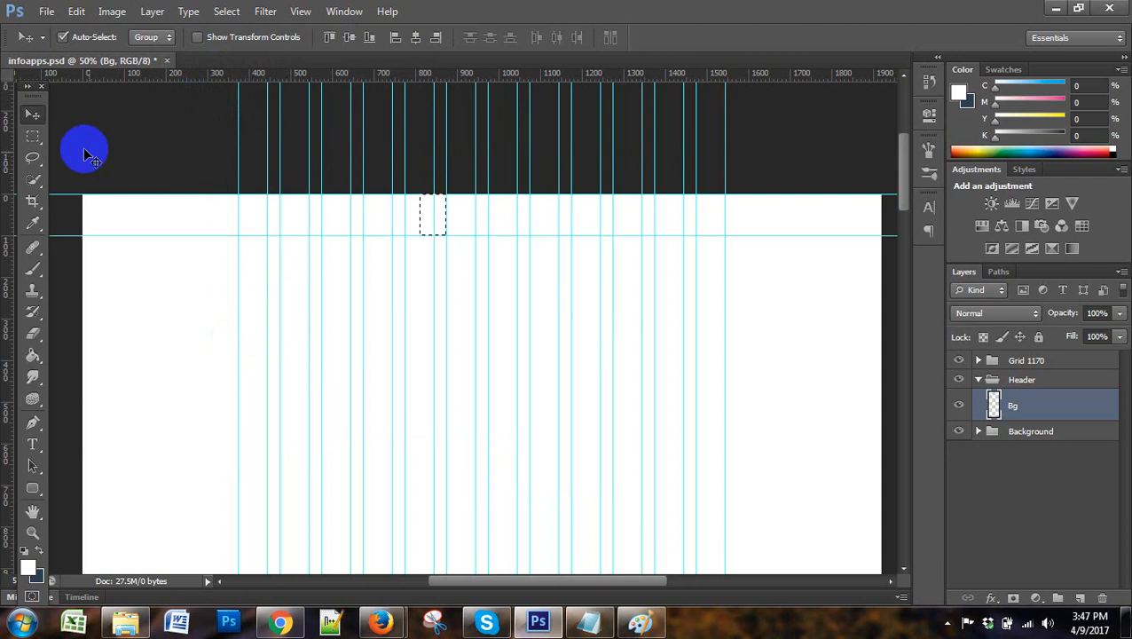
{"action": "left_click", "coordinate": [32, 135]}
{"action": "left_click_drag", "start_coordinate": [208, 193], "coordinate": [217, 230]}
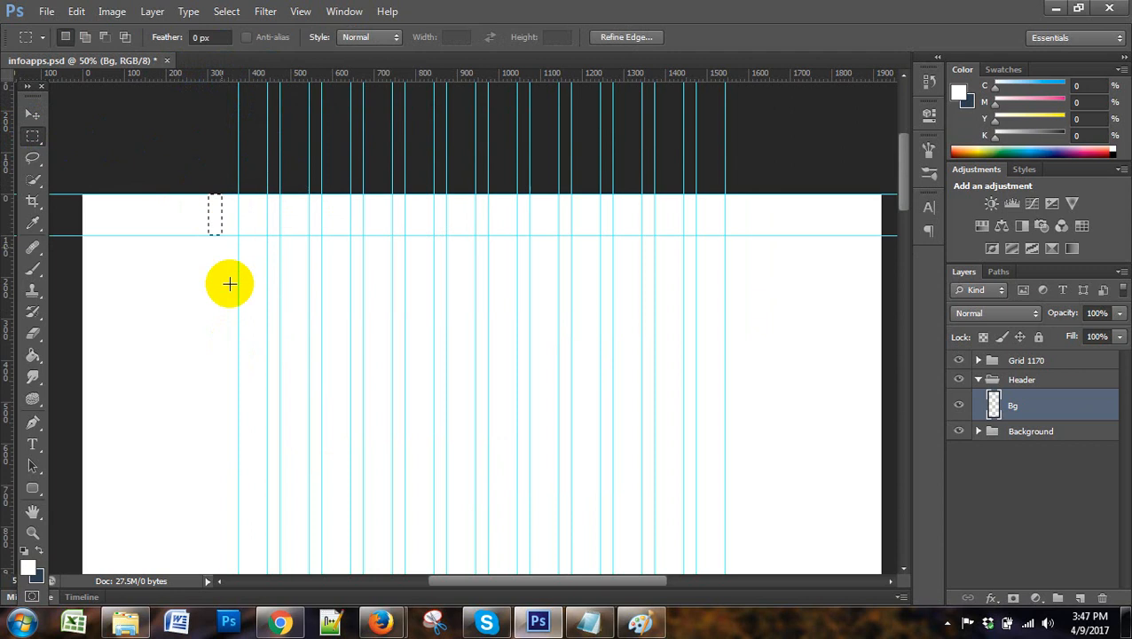
{"action": "left_click", "coordinate": [219, 310]}
{"action": "left_click_drag", "start_coordinate": [84, 194], "coordinate": [692, 209]}
{"action": "left_click", "coordinate": [575, 303]}
{"action": "left_click_drag", "start_coordinate": [83, 194], "coordinate": [868, 235]}
{"action": "left_click", "coordinate": [690, 342]}
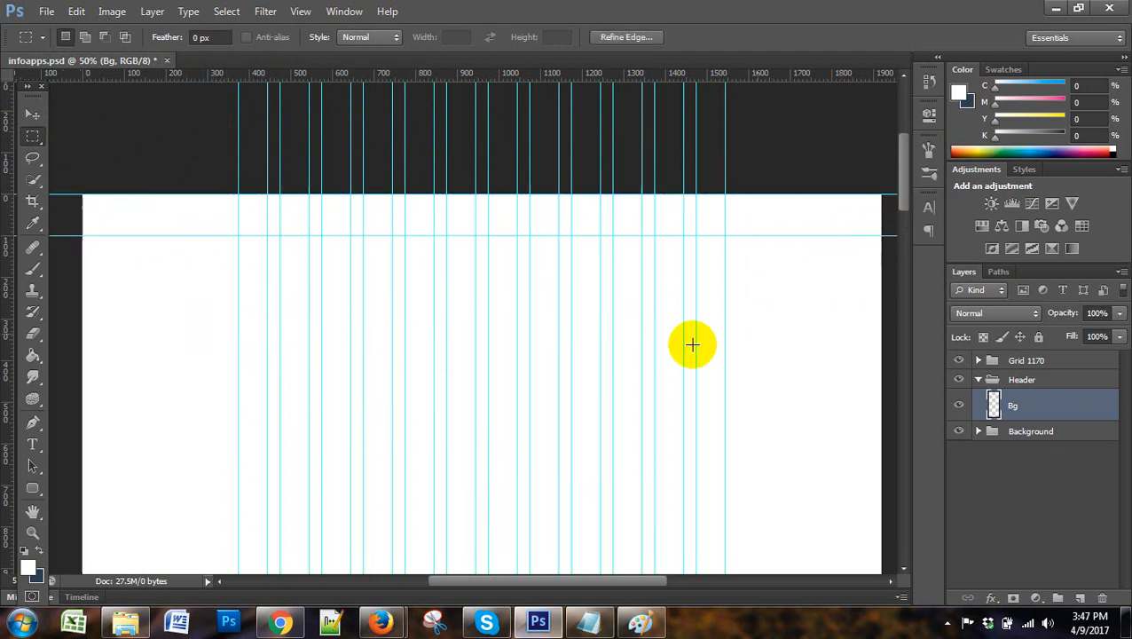
Select the header band across the full canvas width between the two horizontal guides with the Rectangular Marquee tool
{"action": "left_click", "coordinate": [33, 135]}
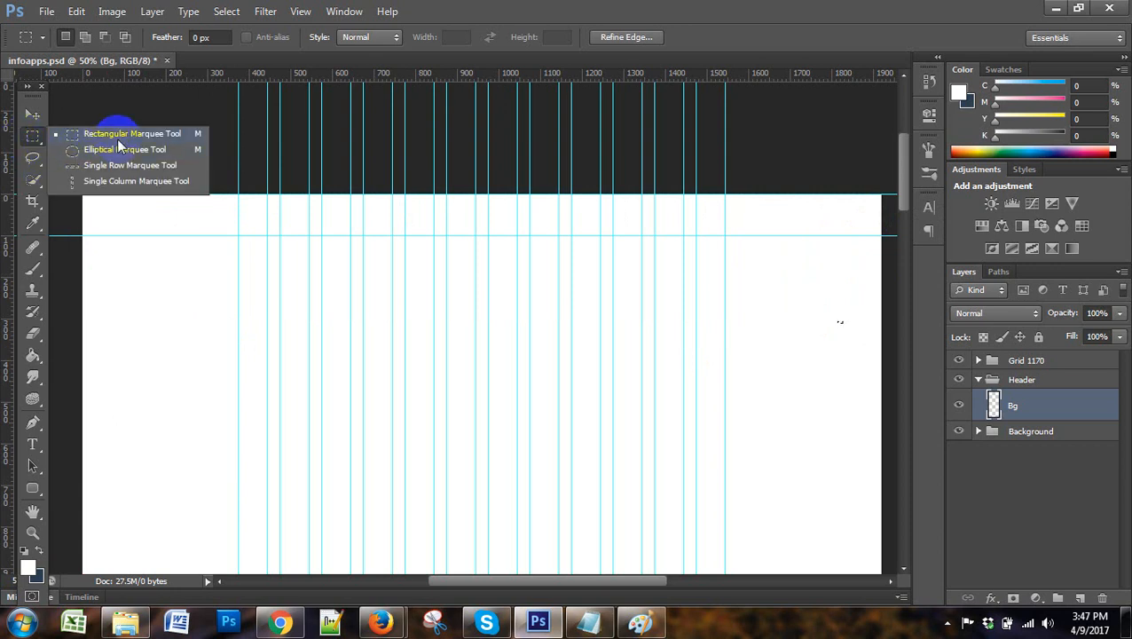
{"action": "left_click", "coordinate": [117, 134]}
{"action": "left_click_drag", "start_coordinate": [83, 194], "coordinate": [885, 237]}
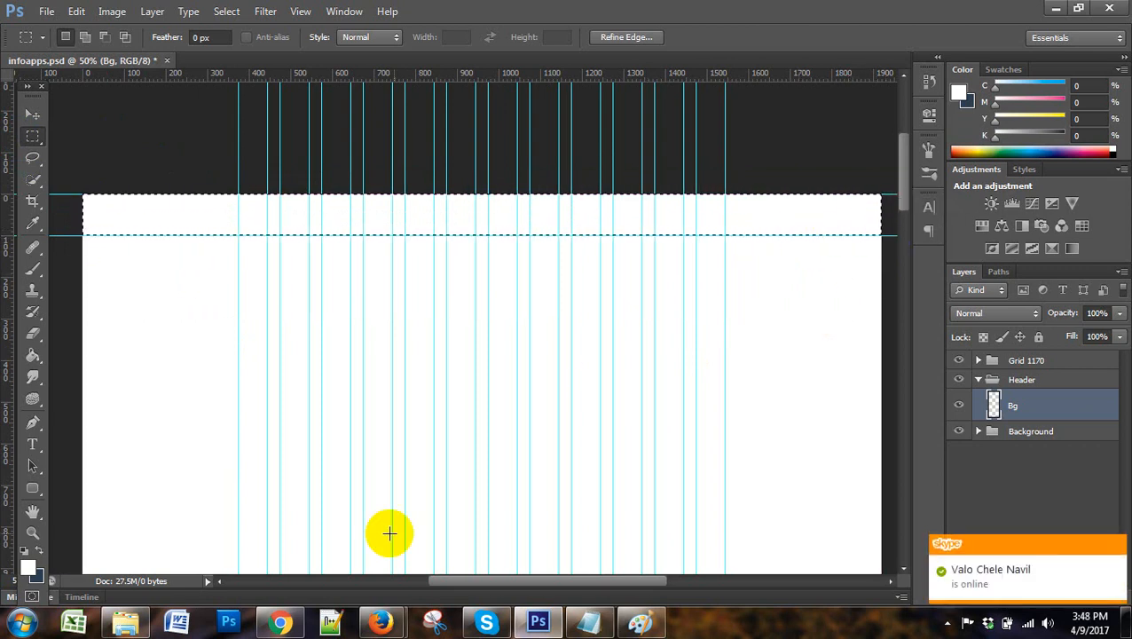
Switch to Chrome, search for "ui color" in a new tab and open the Flat UI Colors palette site
{"action": "left_click", "coordinate": [280, 623]}
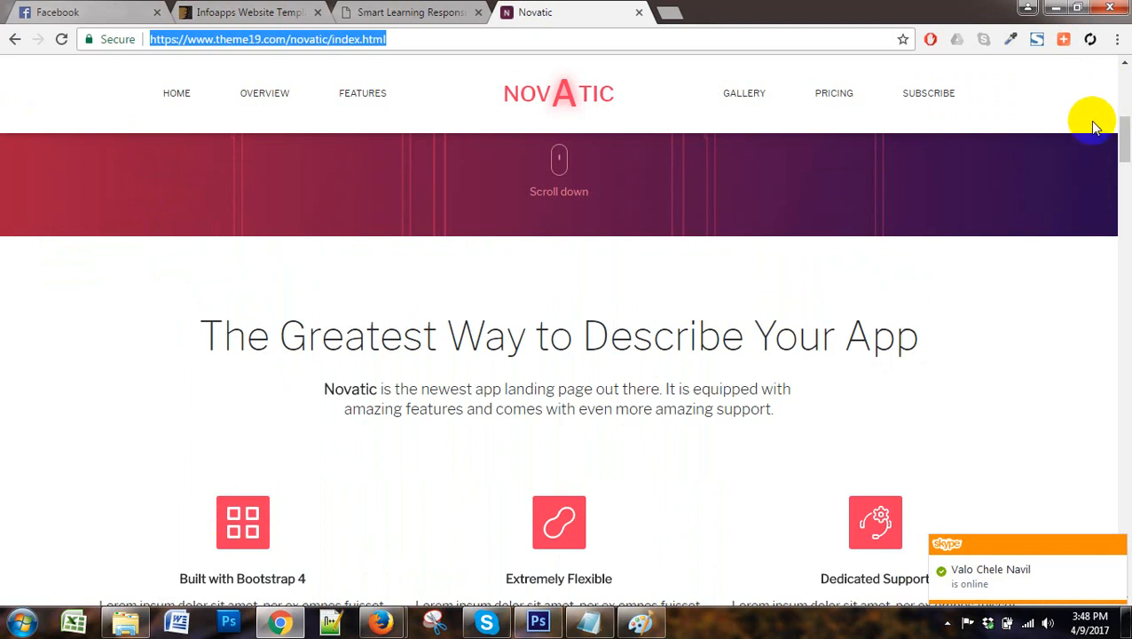
{"action": "left_click", "coordinate": [536, 624]}
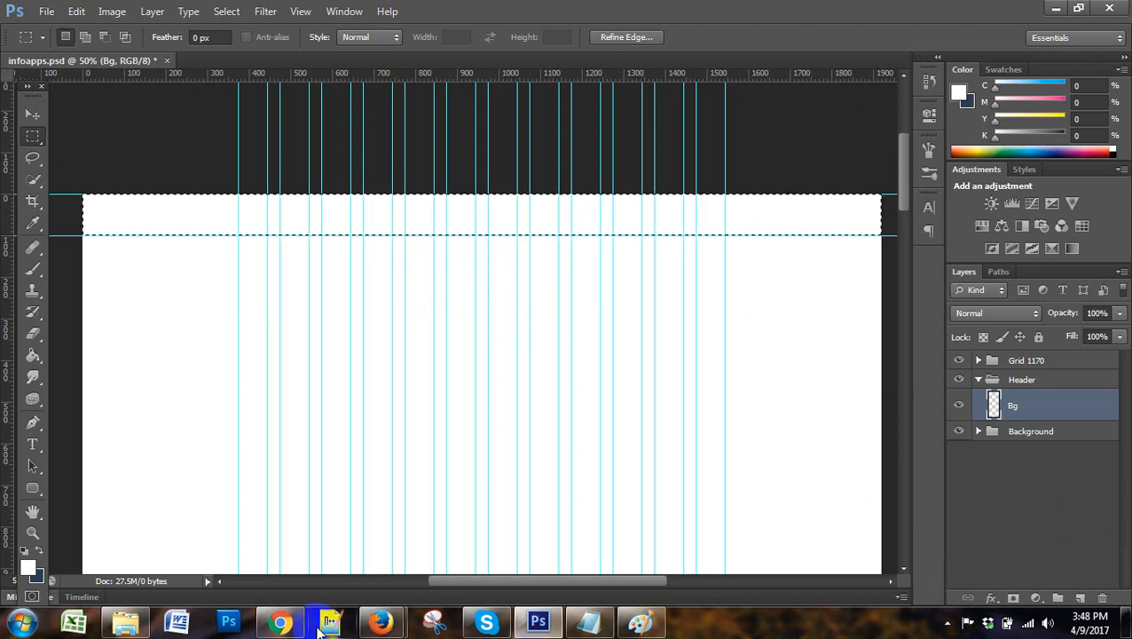
{"action": "left_click", "coordinate": [282, 621]}
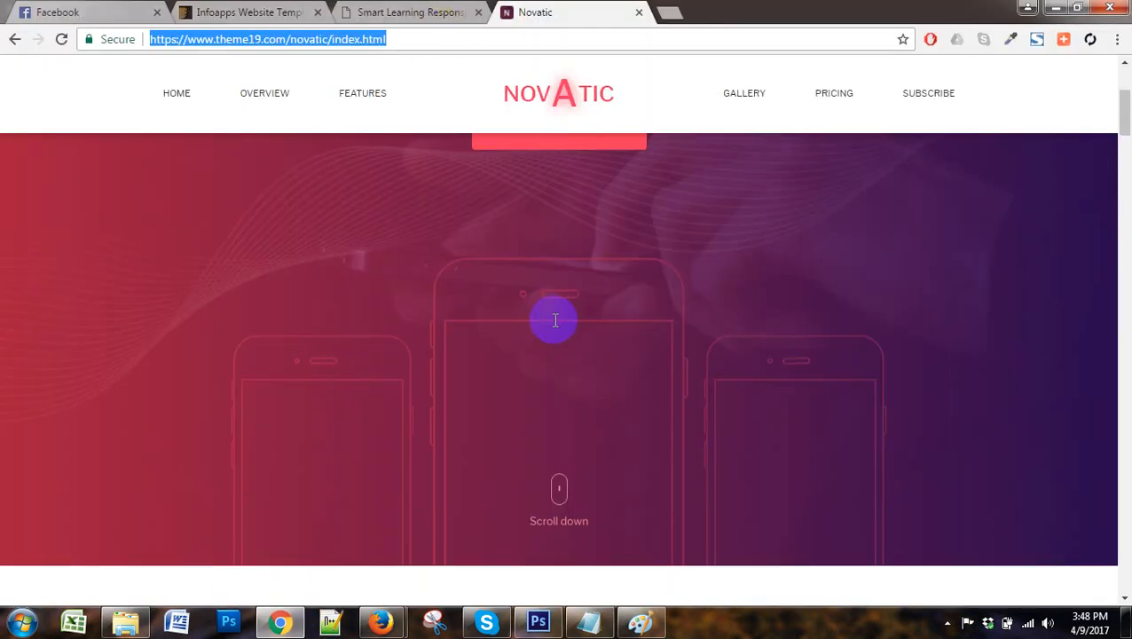
{"action": "scroll", "coordinate": [552, 319], "scroll_direction": "up", "scroll_amount": 5}
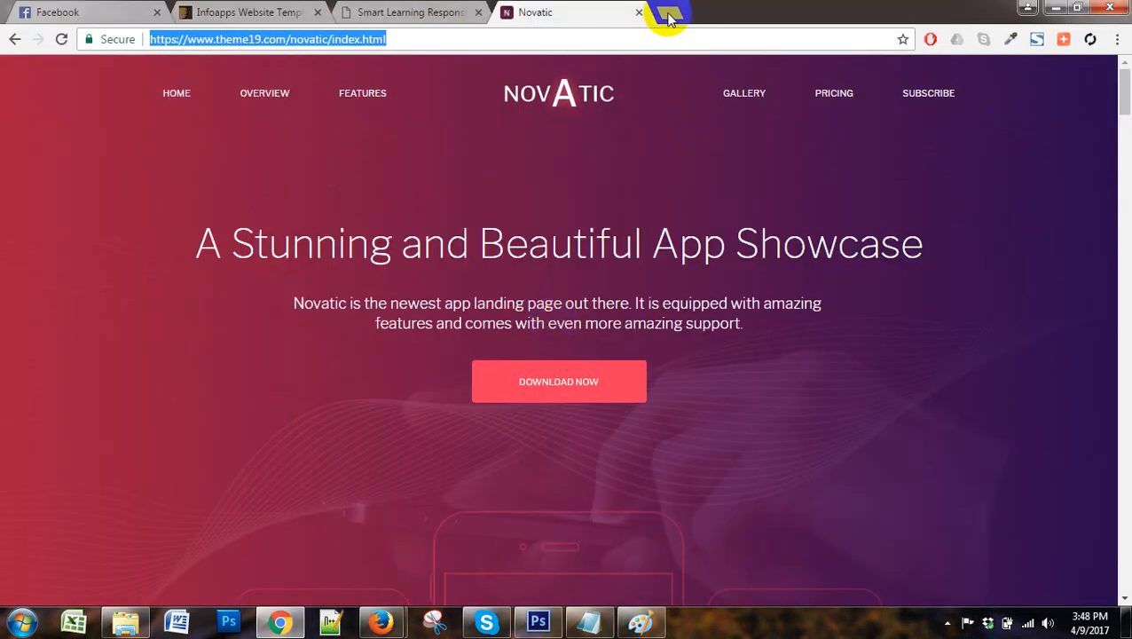
{"action": "left_click", "coordinate": [670, 16]}
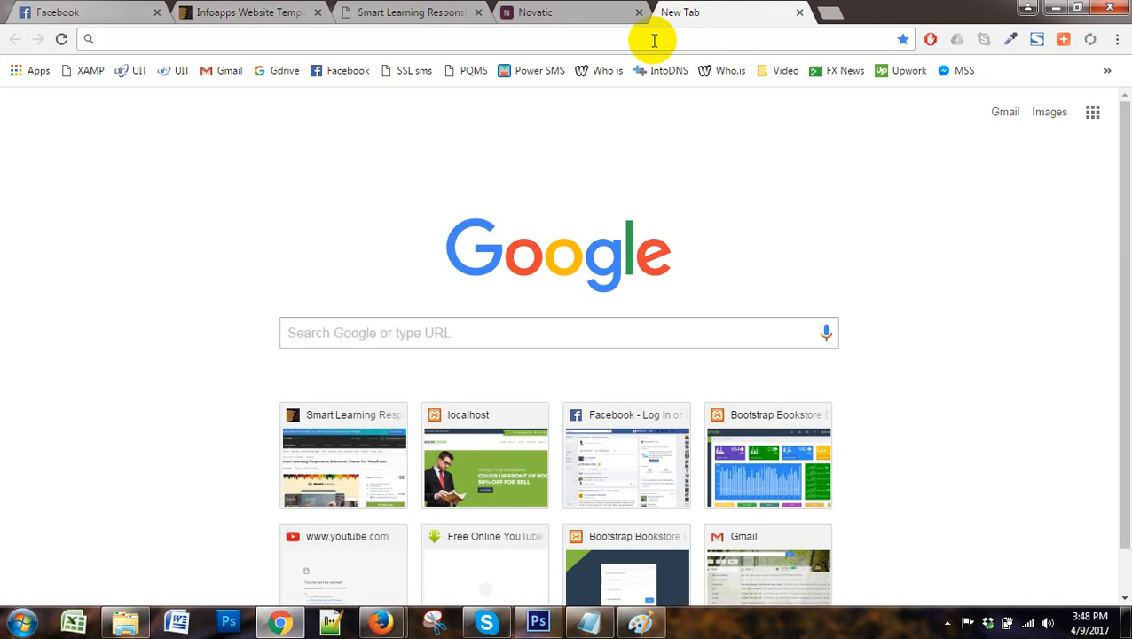
{"action": "type", "text": "ui"}
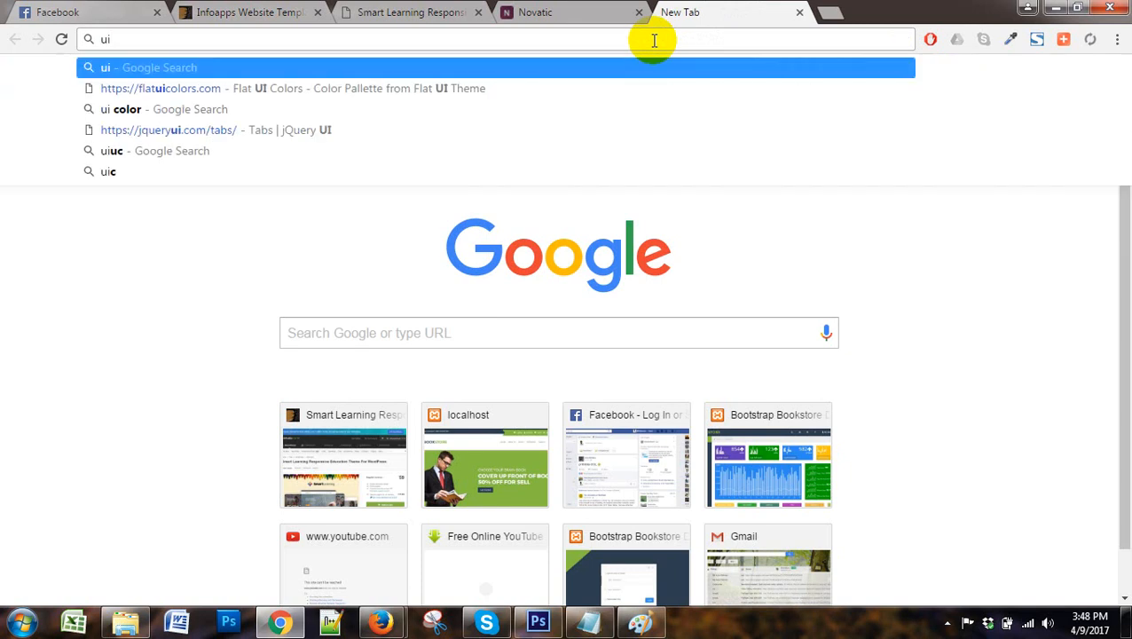
{"action": "type", "text": " color"}
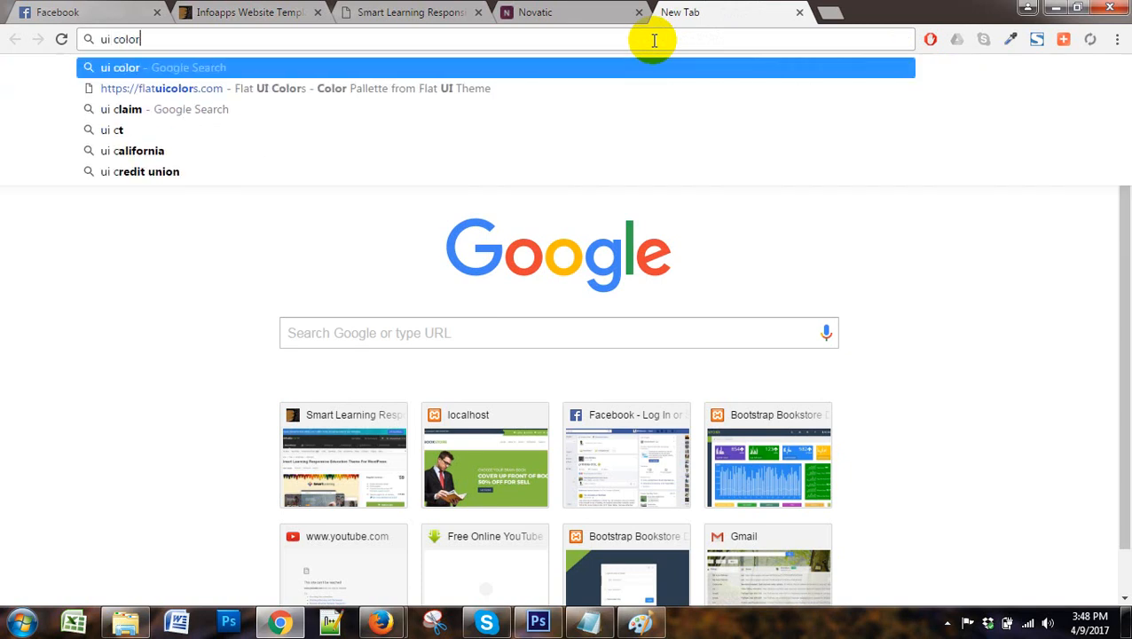
{"action": "key", "text": "Return"}
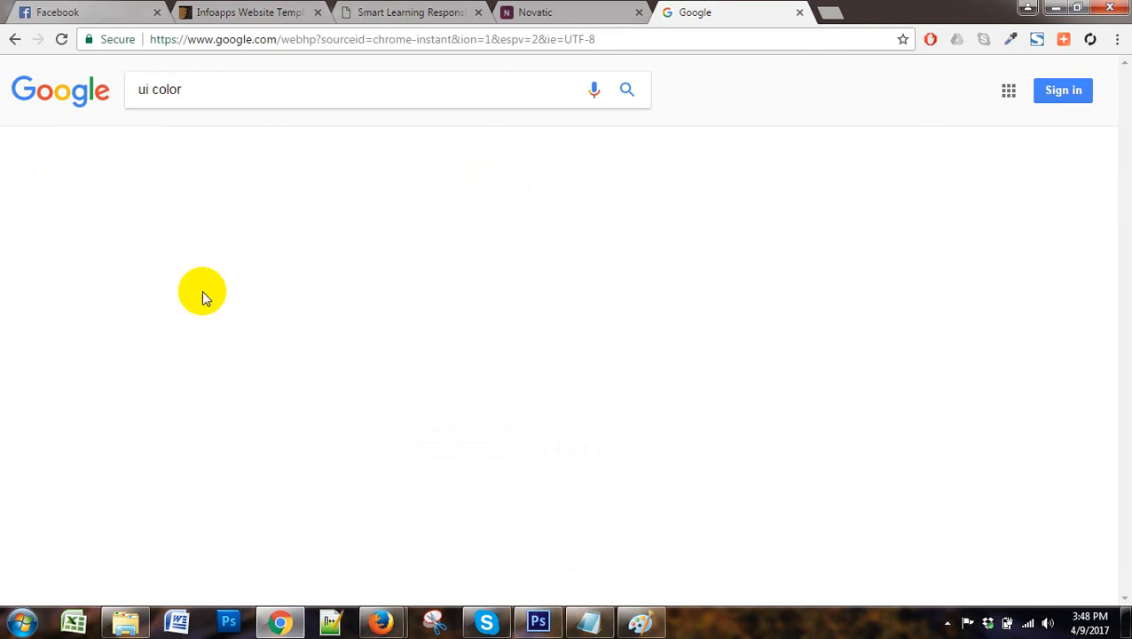
{"action": "left_click", "coordinate": [177, 211]}
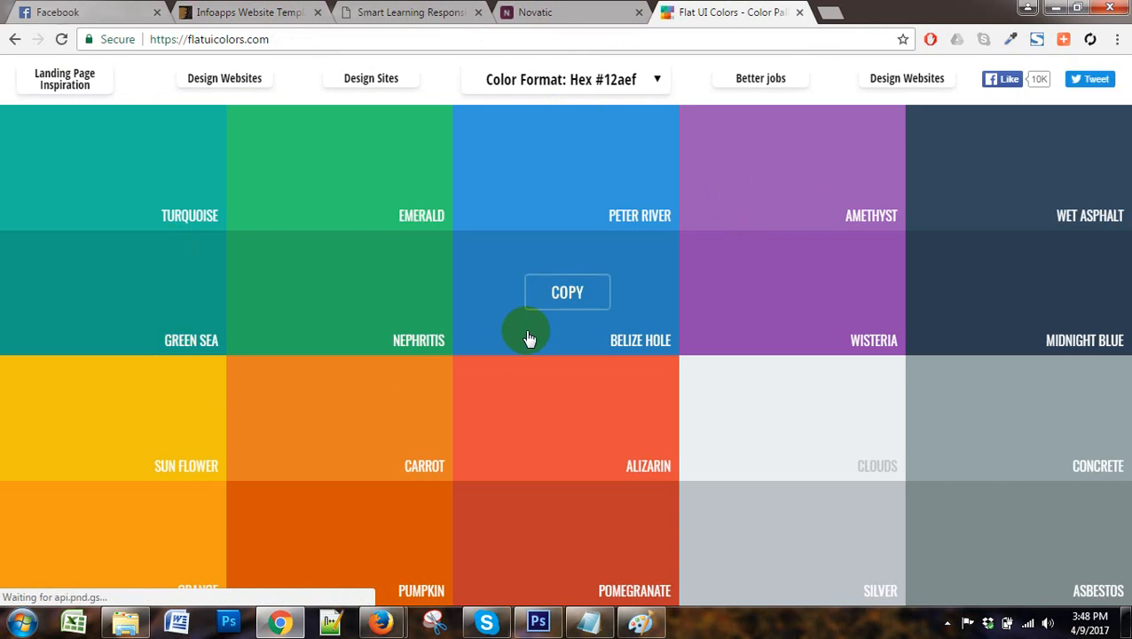
Return to the Novatic page and examine which colours its logo, icons and sections use
{"action": "left_click", "coordinate": [533, 12]}
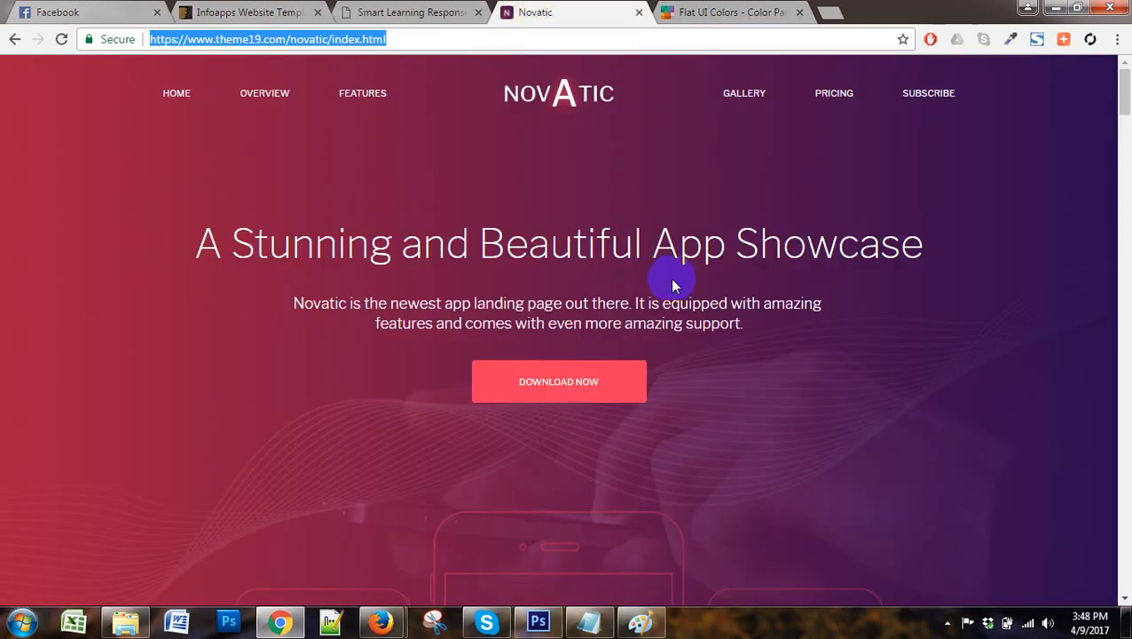
{"action": "scroll", "coordinate": [671, 284], "scroll_direction": "down", "scroll_amount": 10}
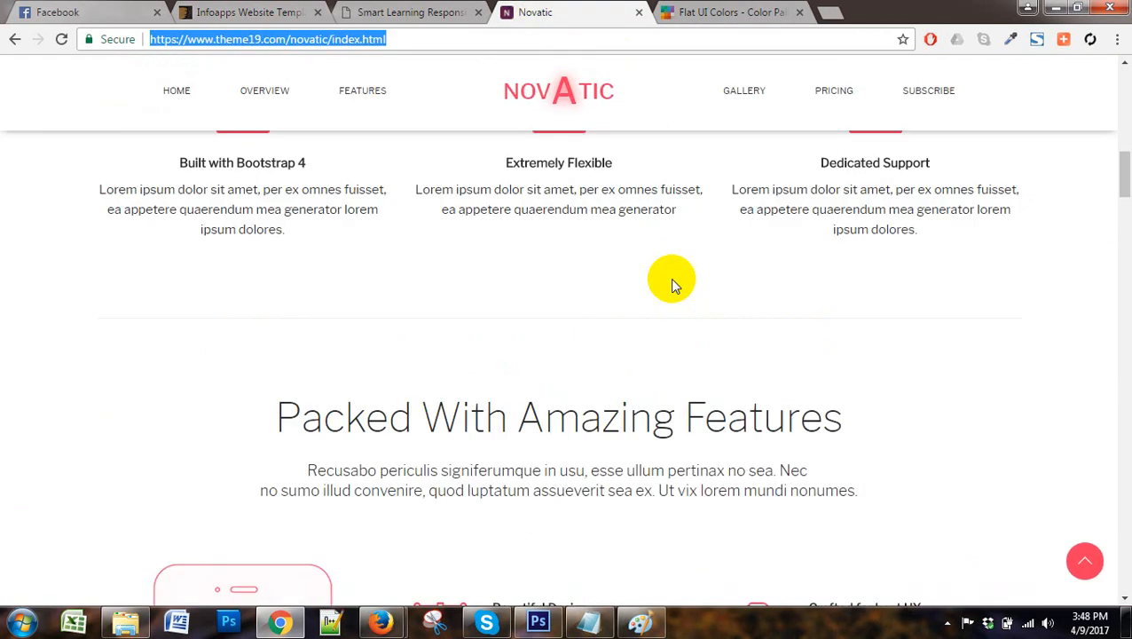
{"action": "scroll", "coordinate": [672, 284], "scroll_direction": "down", "scroll_amount": 15}
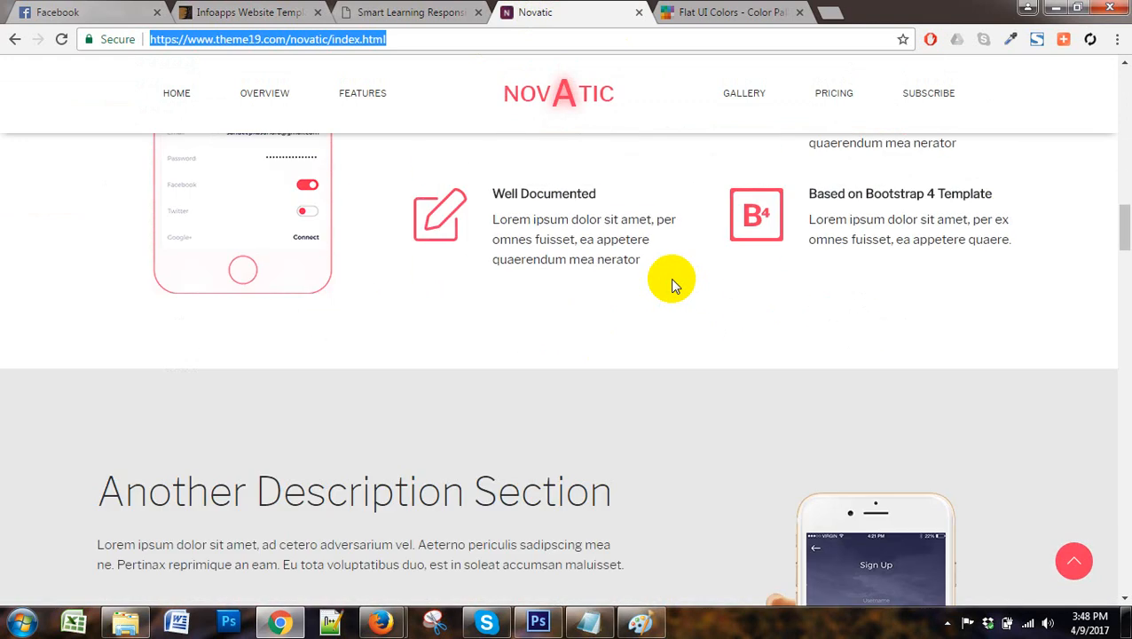
{"action": "scroll", "coordinate": [670, 278], "scroll_direction": "up", "scroll_amount": 15}
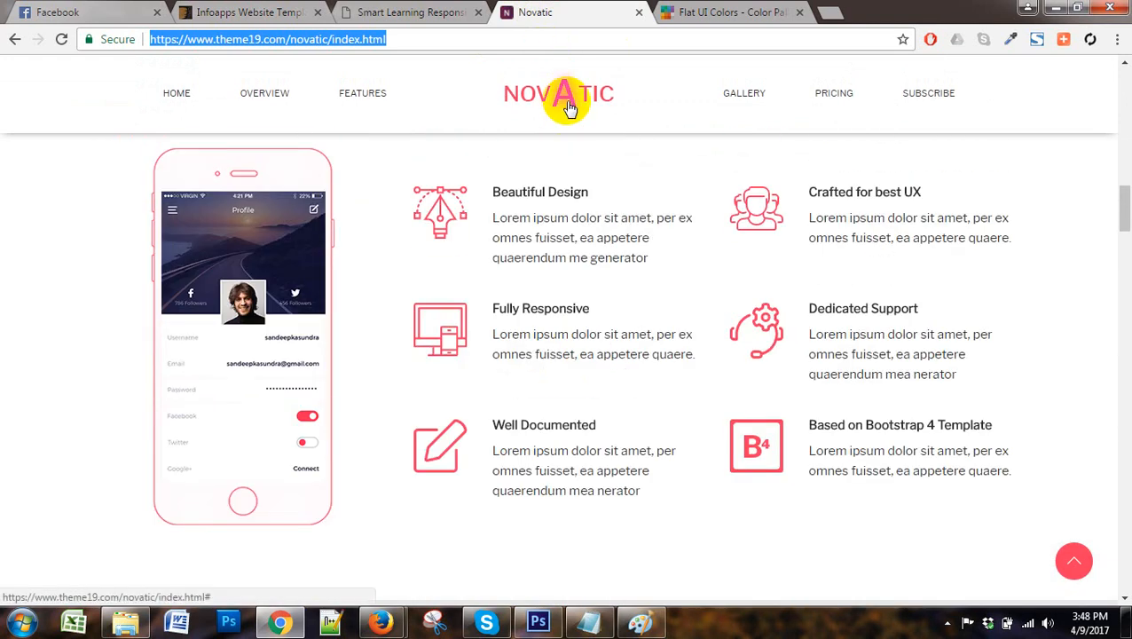
Copy the Midnight Blue hex code from the Flat UI Colors palette
{"action": "left_click", "coordinate": [715, 12]}
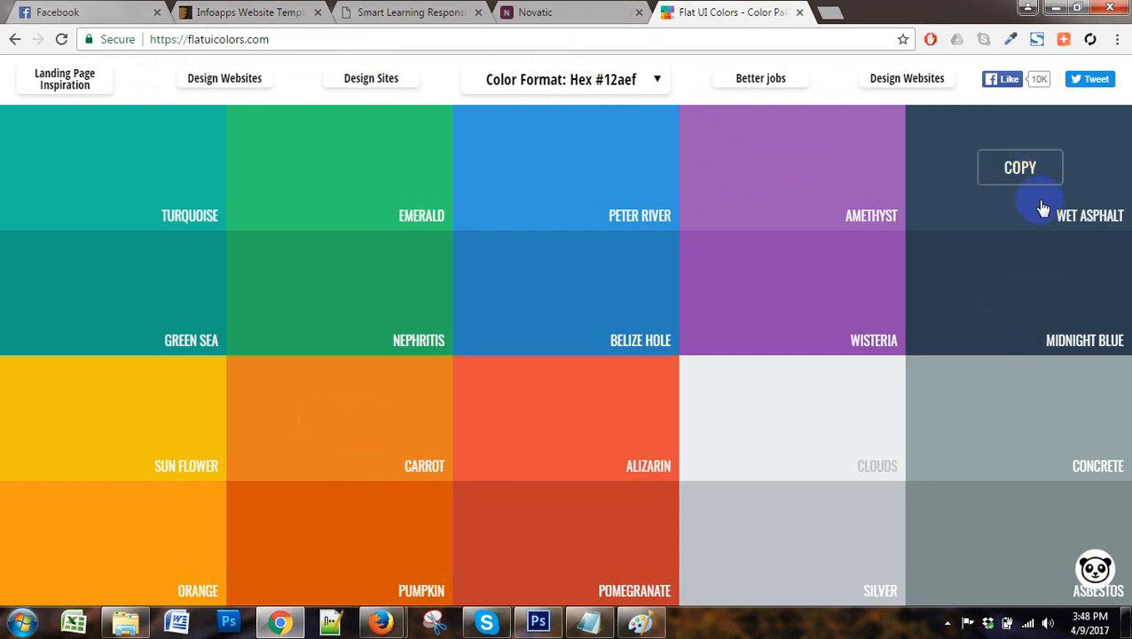
{"action": "left_click", "coordinate": [1044, 292]}
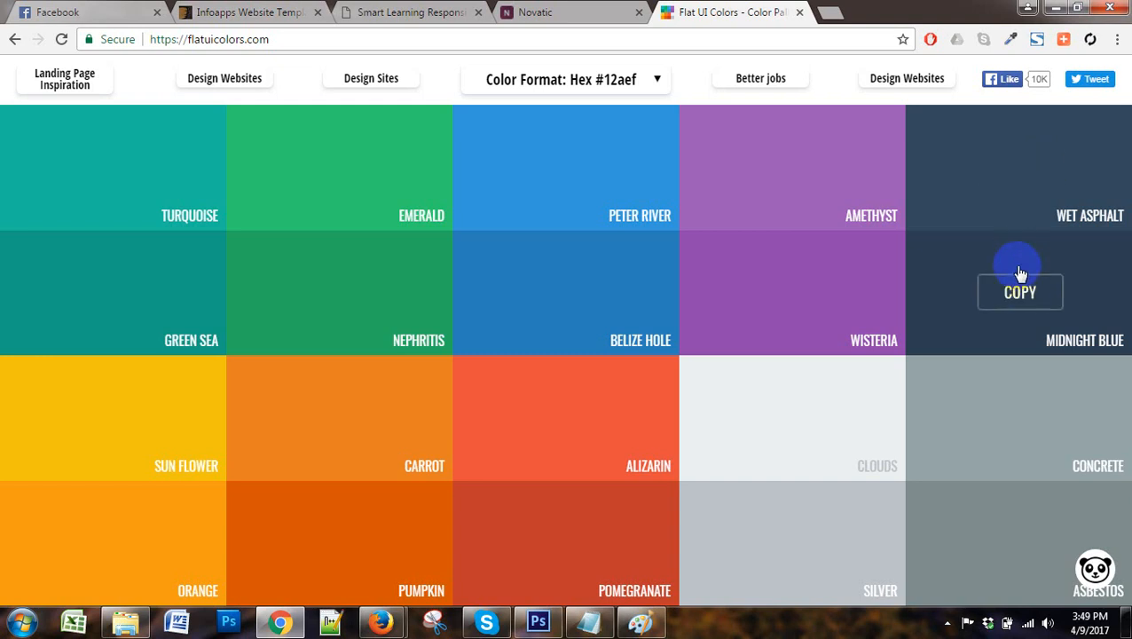
{"action": "left_click", "coordinate": [1015, 293]}
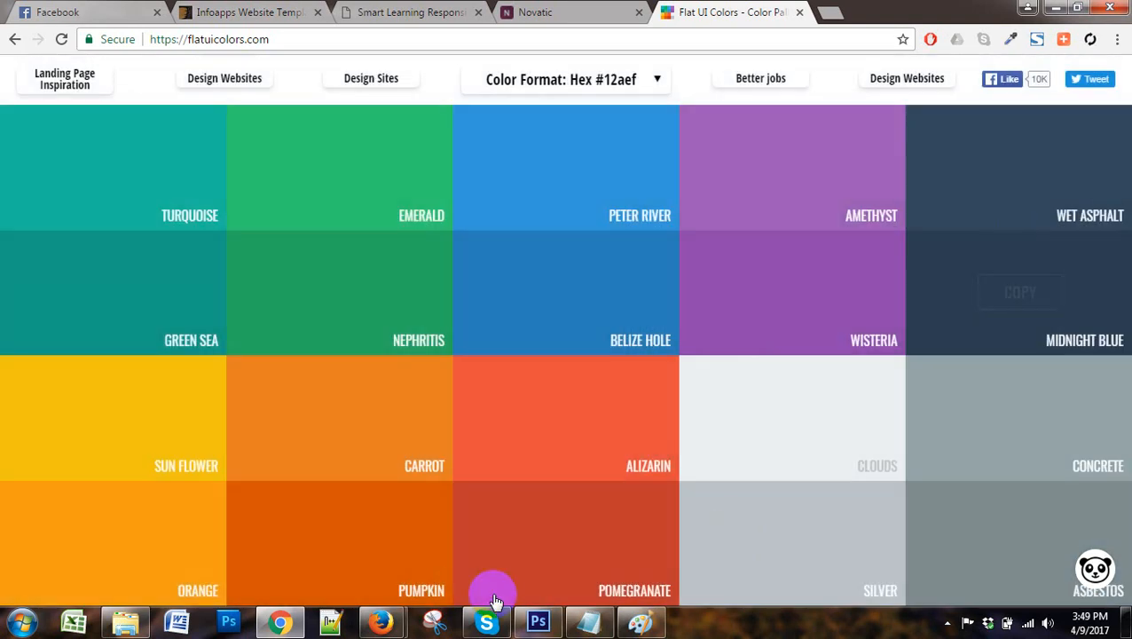
{"action": "left_click", "coordinate": [537, 622]}
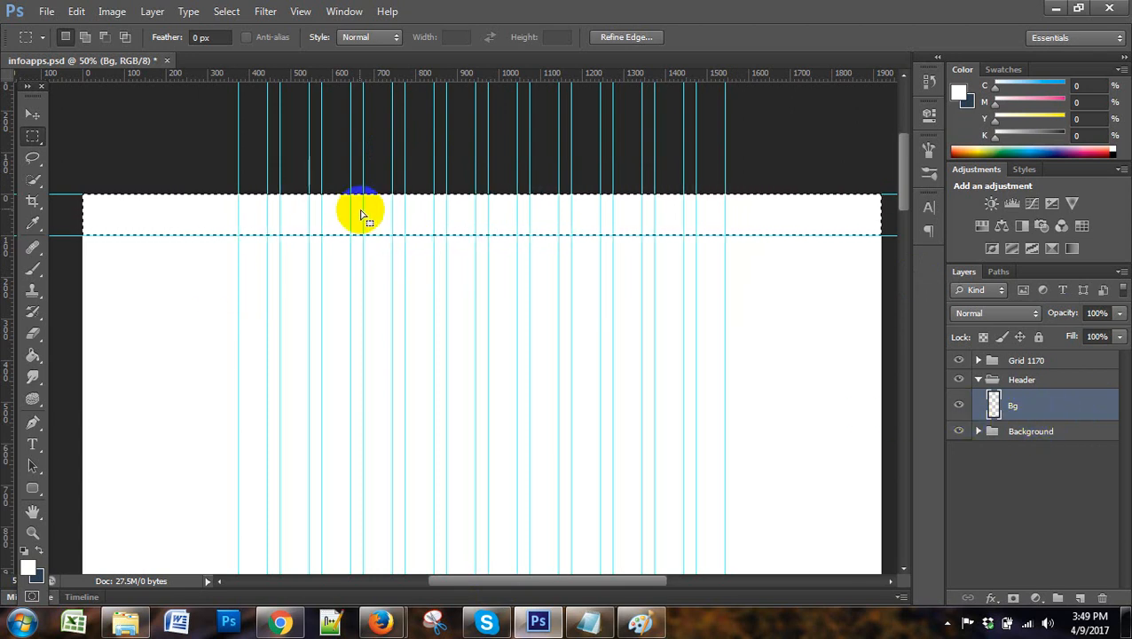
{"action": "left_click", "coordinate": [273, 621]}
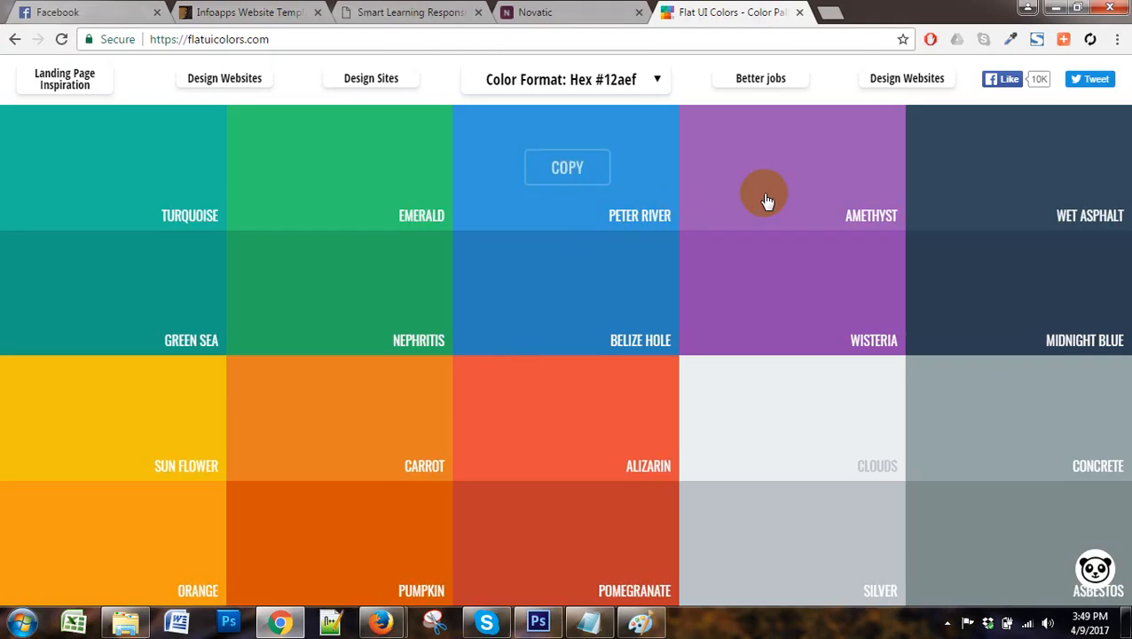
{"action": "left_click", "coordinate": [1036, 288]}
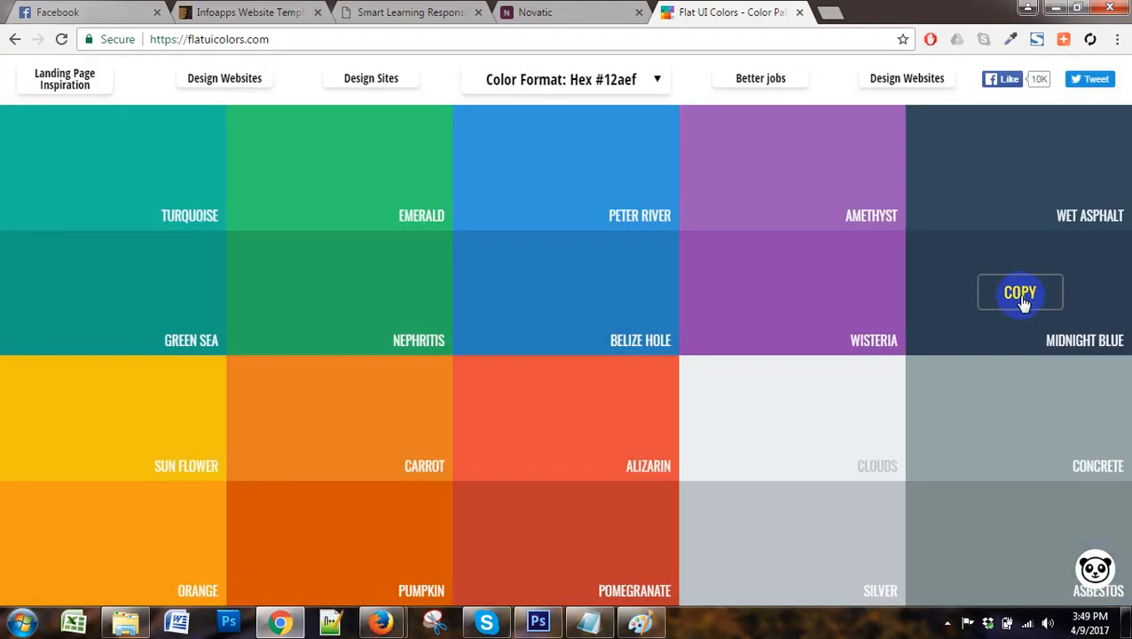
{"action": "left_click", "coordinate": [1018, 305]}
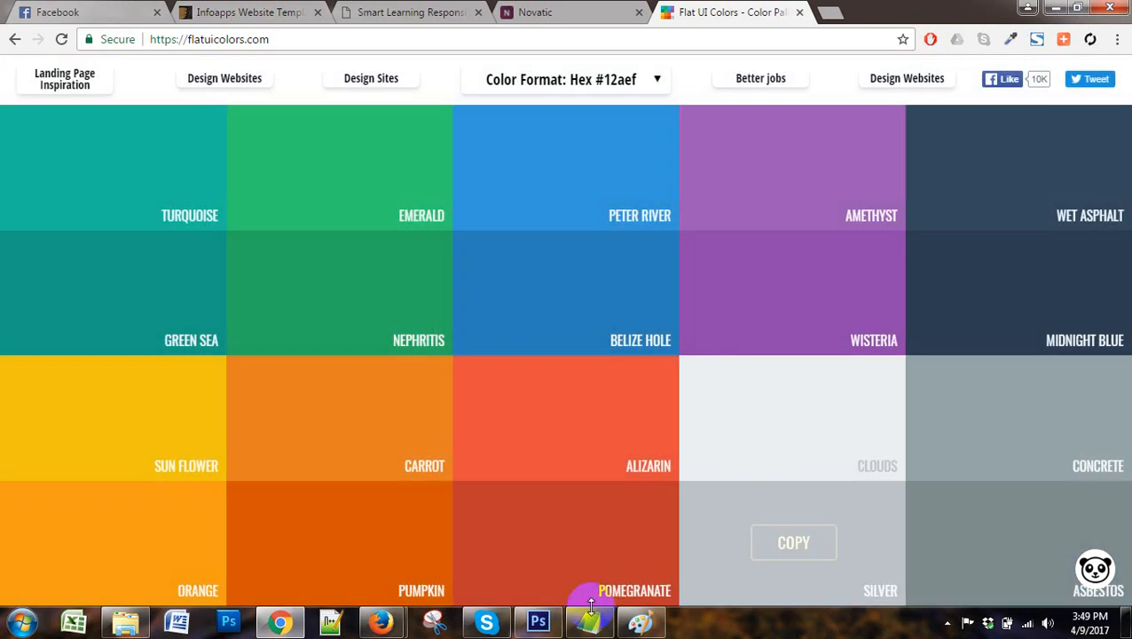
Switch to Photoshop and set the foreground colour to the copied Midnight Blue, #2c3e50
{"action": "left_click", "coordinate": [538, 621]}
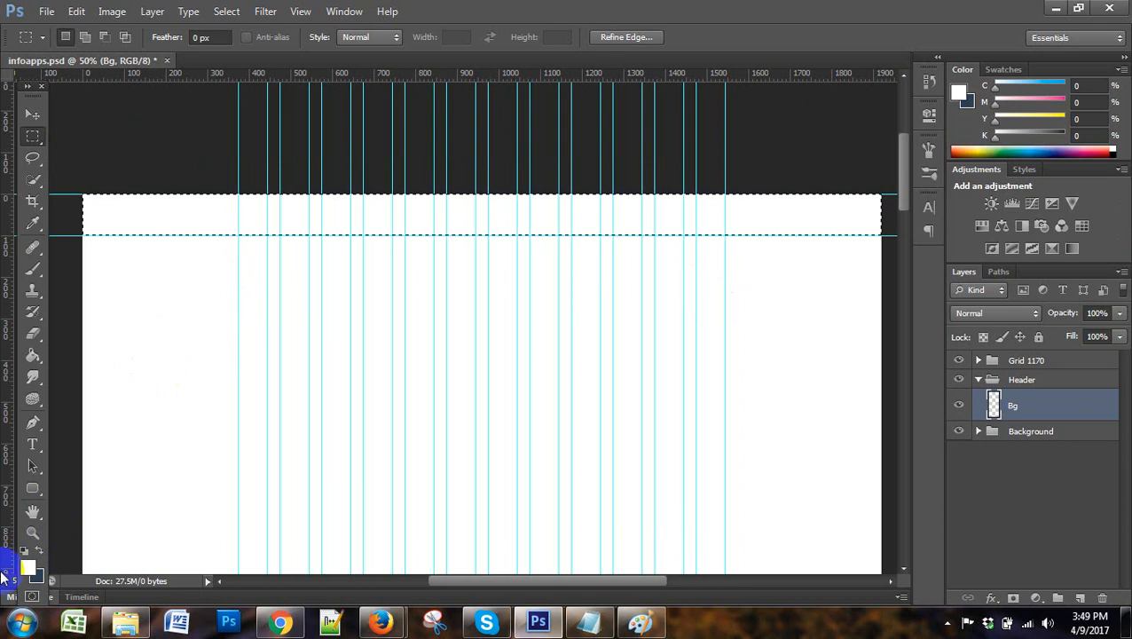
{"action": "left_click", "coordinate": [39, 549]}
{"action": "left_click", "coordinate": [29, 566]}
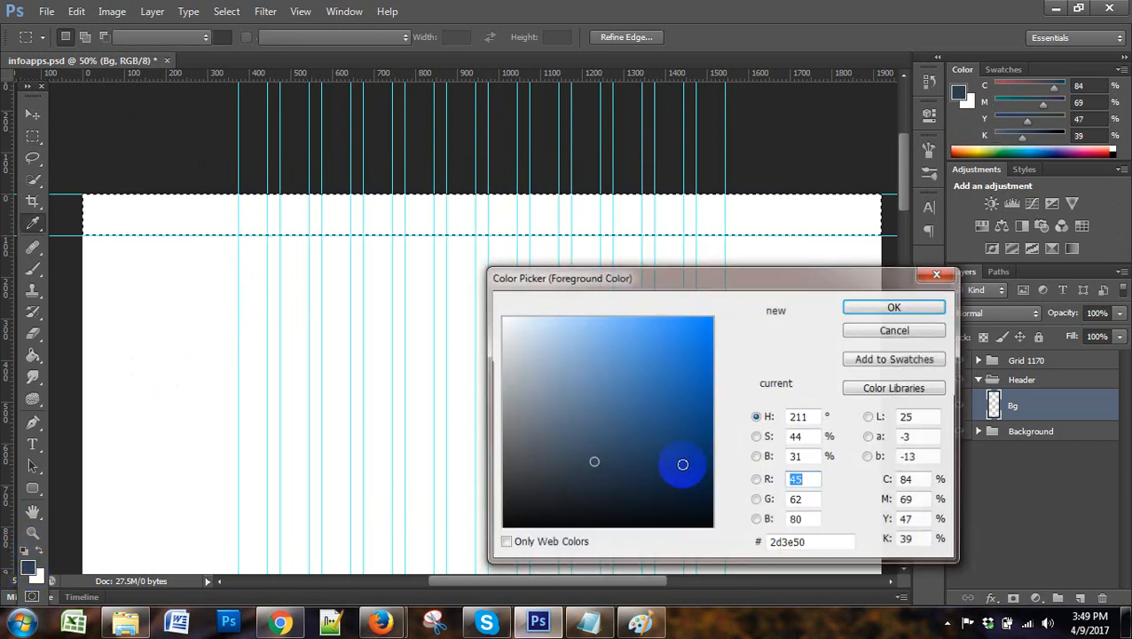
{"action": "double_click", "coordinate": [788, 544]}
{"action": "key", "text": "ctrl+v"}
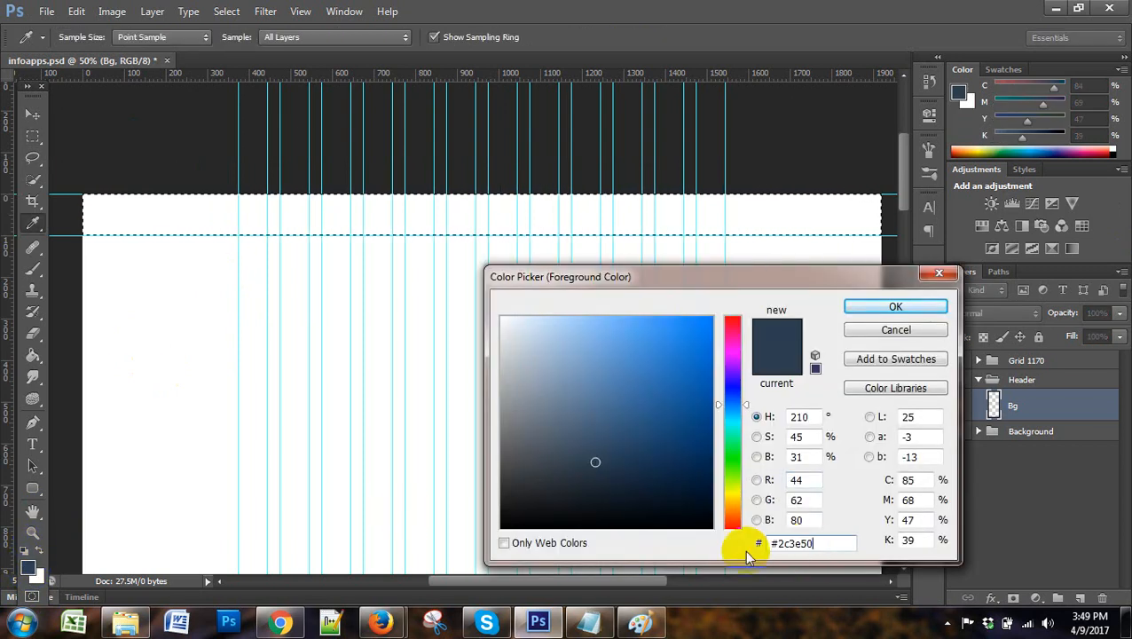
{"action": "left_click", "coordinate": [887, 308]}
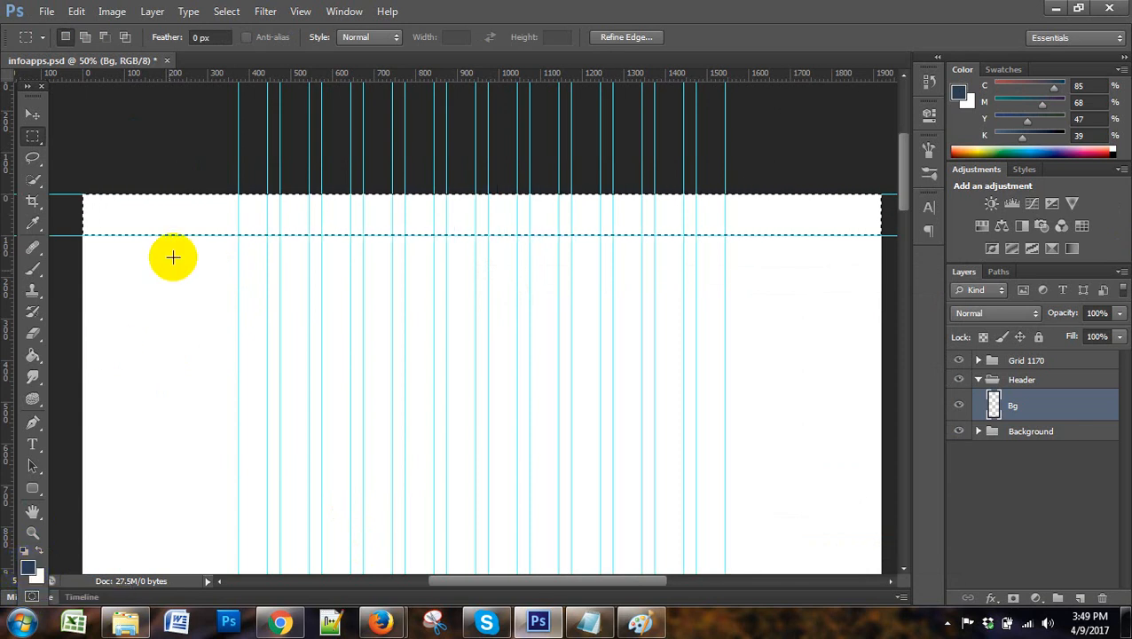
Fill the header selection on the Bg layer with the foreground colour using the Paint Bucket, and deselect it
{"action": "left_click_drag", "start_coordinate": [36, 357], "coordinate": [97, 383]}
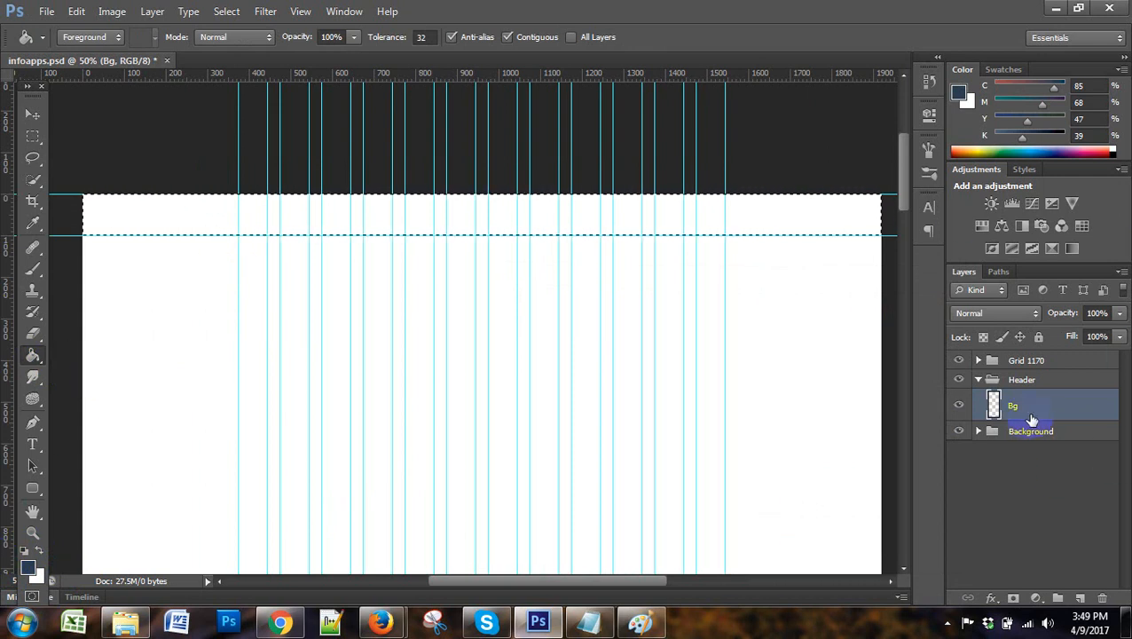
{"action": "left_click", "coordinate": [326, 240]}
{"action": "left_click", "coordinate": [296, 219]}
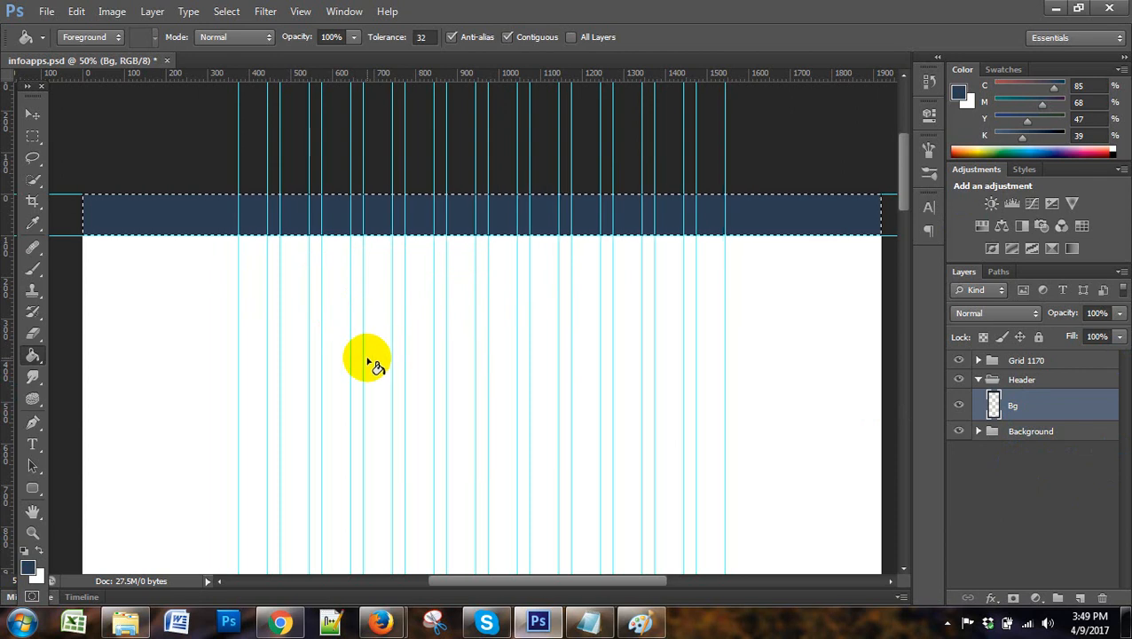
{"action": "left_click", "coordinate": [31, 137]}
{"action": "left_click", "coordinate": [161, 147]}
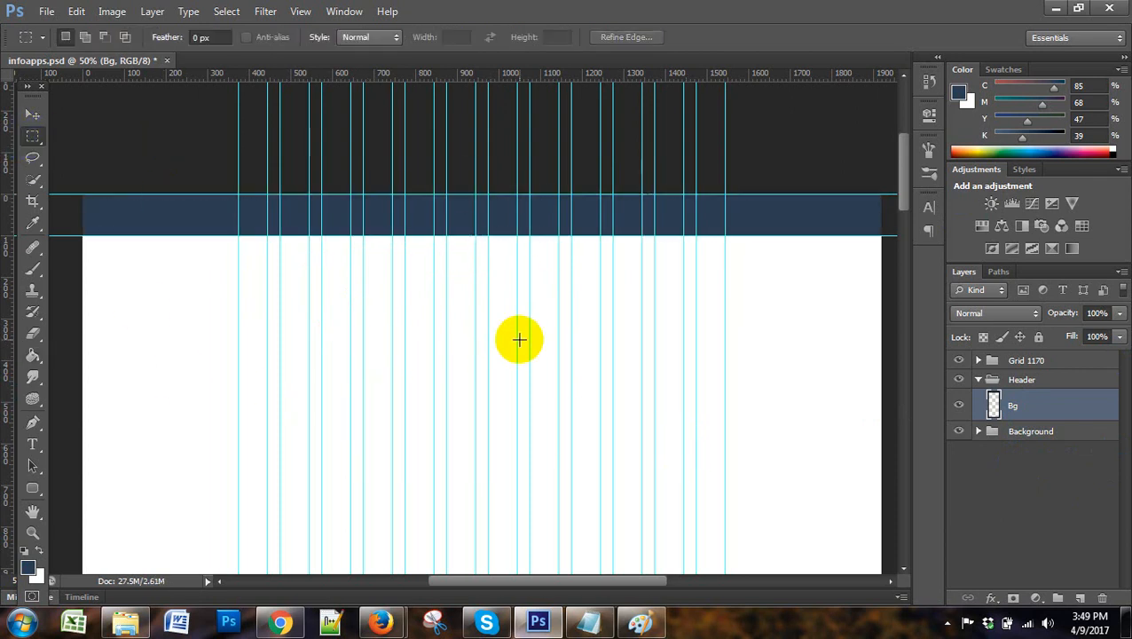
Inspect the filled header band with the guides hidden and shown, leaving the guides shown
{"action": "key", "text": "ctrl+plus"}
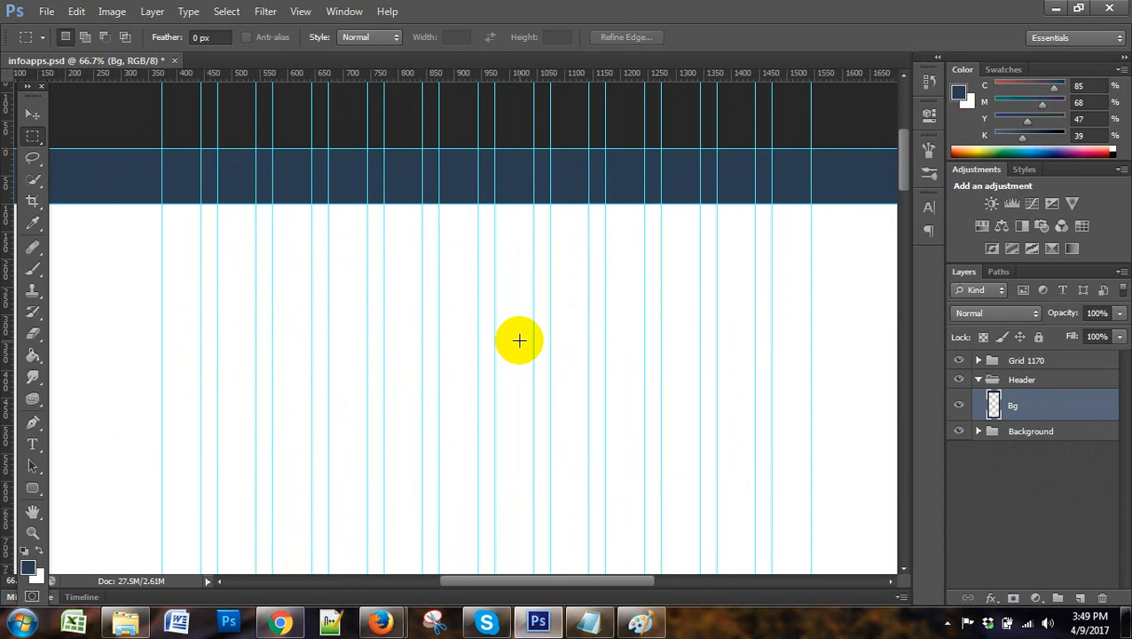
{"action": "key", "text": "ctrl+semicolon"}
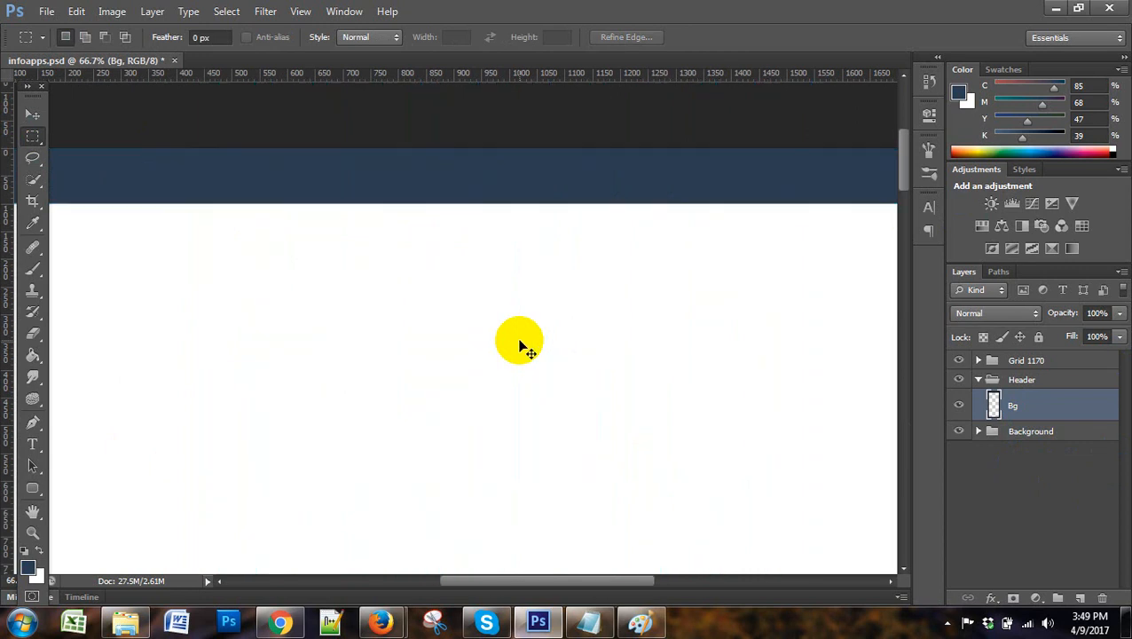
{"action": "key", "text": "ctrl+semicolon"}
{"action": "key", "text": "ctrl+semicolon"}
{"action": "key", "text": "ctrl+semicolon"}
{"action": "key", "text": "ctrl+semicolon"}
{"action": "key", "text": "ctrl+semicolon"}
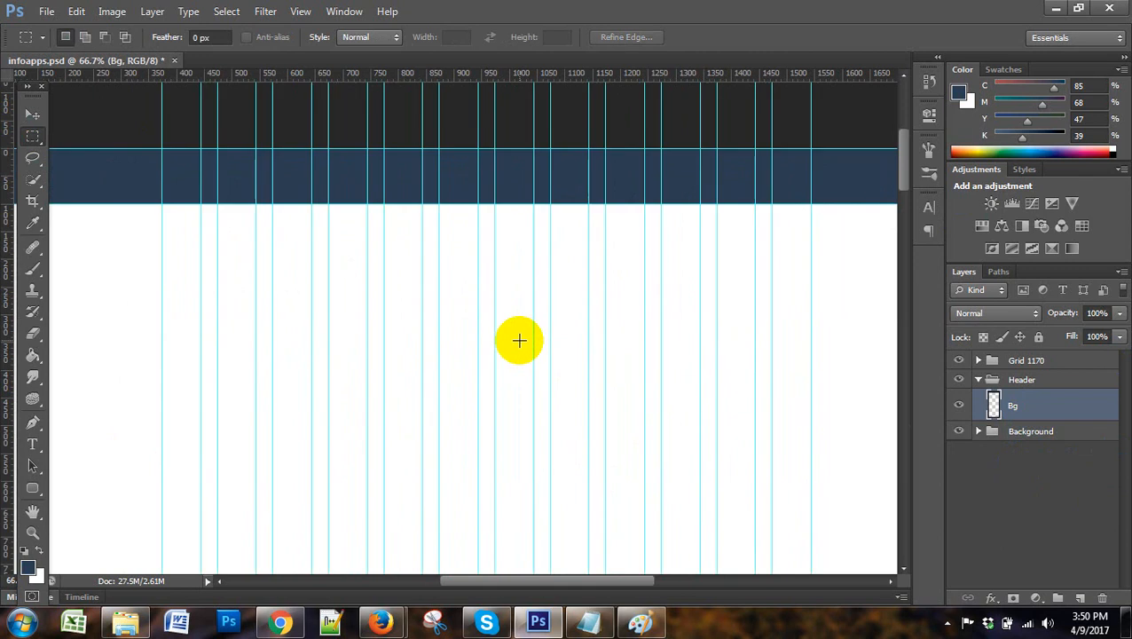
{"action": "left_click", "coordinate": [450, 164]}
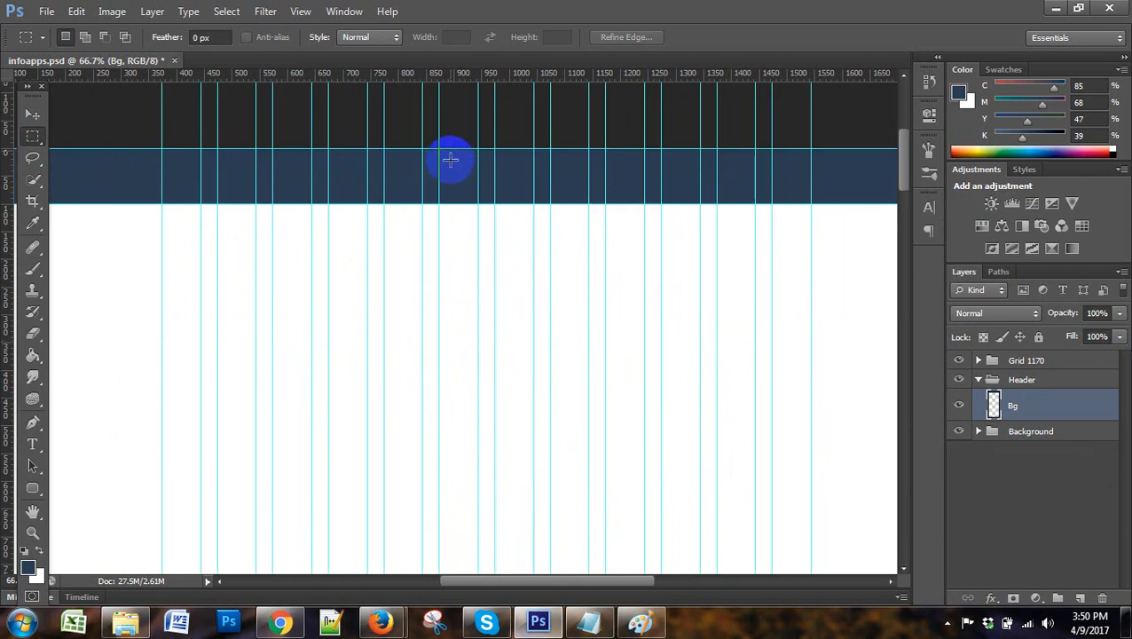
Switch to Chrome and examine the logo and menu in the Novatic landing page's header
{"action": "left_click", "coordinate": [279, 621]}
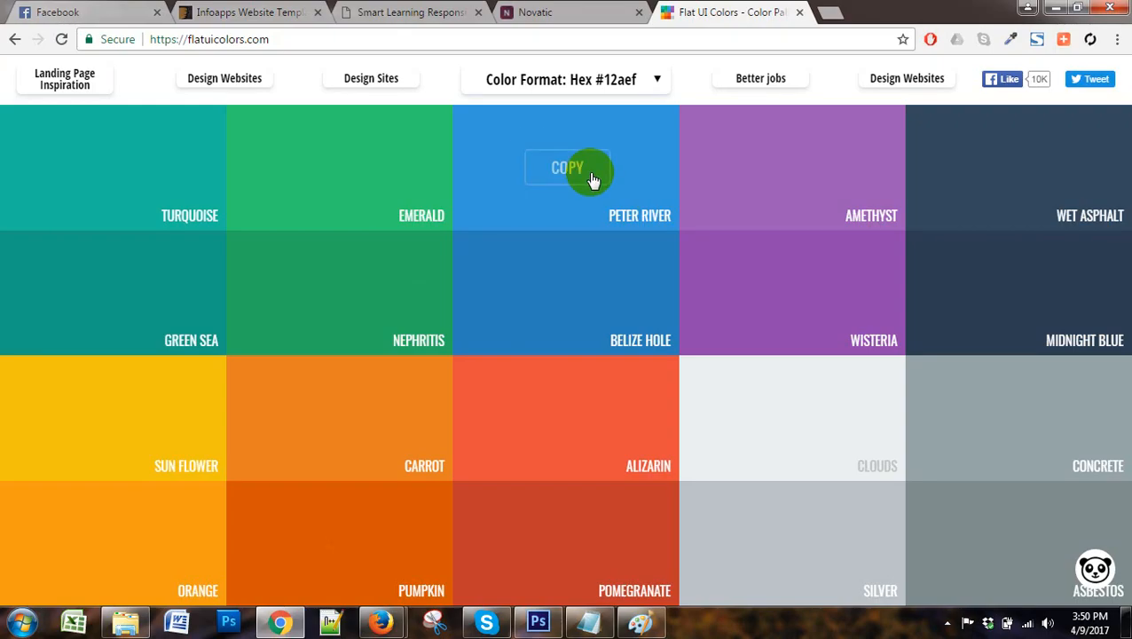
{"action": "left_click", "coordinate": [551, 9]}
{"action": "scroll", "coordinate": [596, 283], "scroll_direction": "up", "scroll_amount": 10}
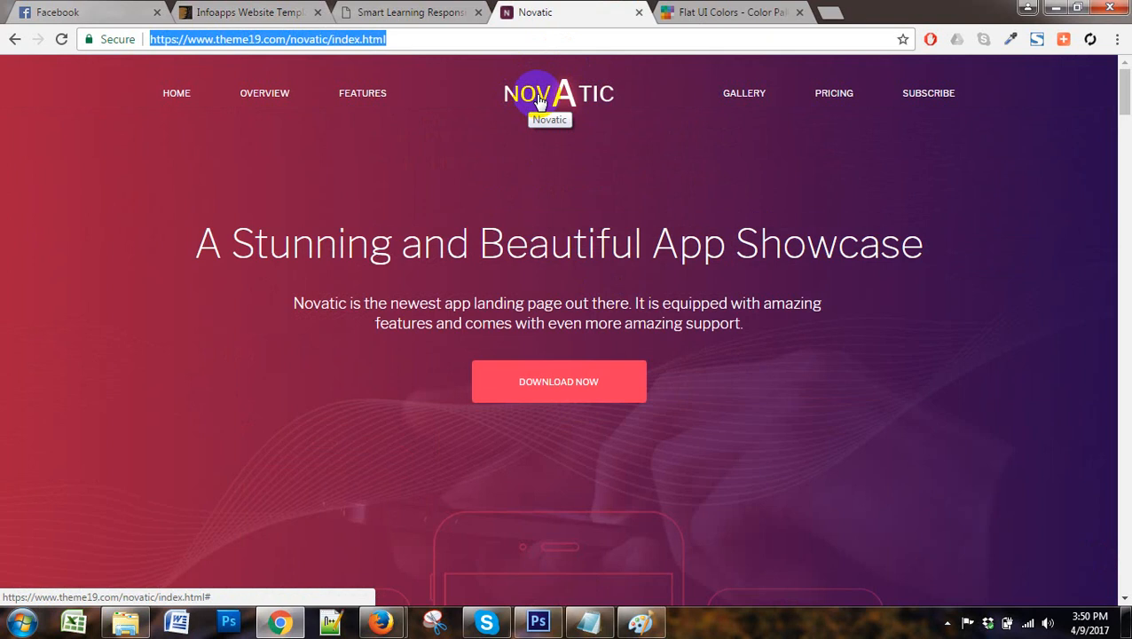
{"action": "left_click", "coordinate": [642, 621]}
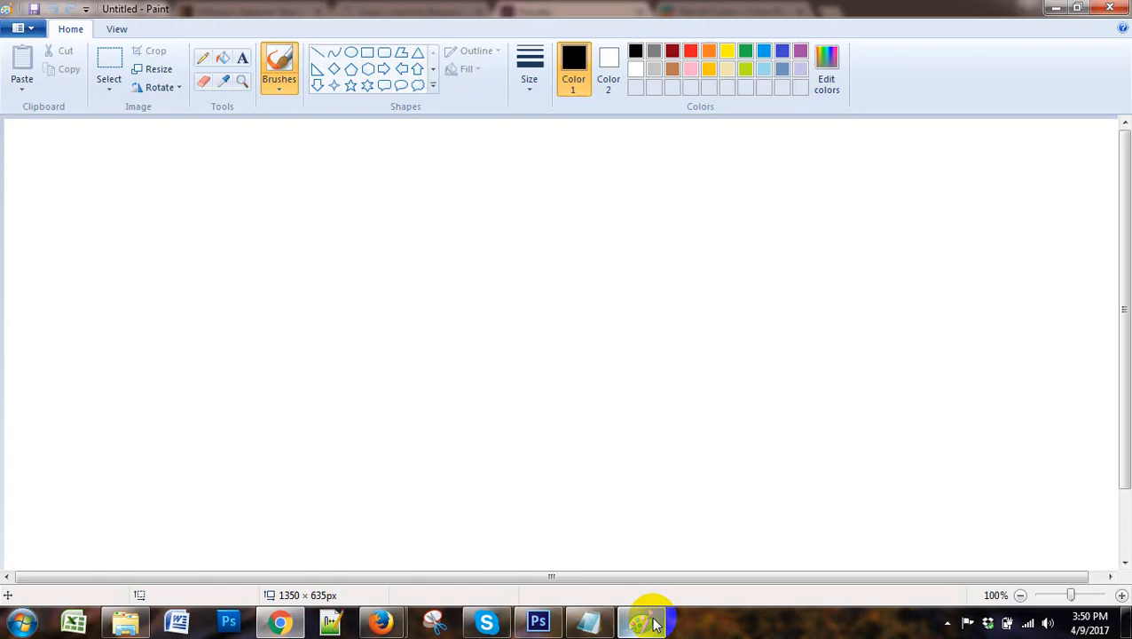
{"action": "mouse_move", "coordinate": [494, 625]}
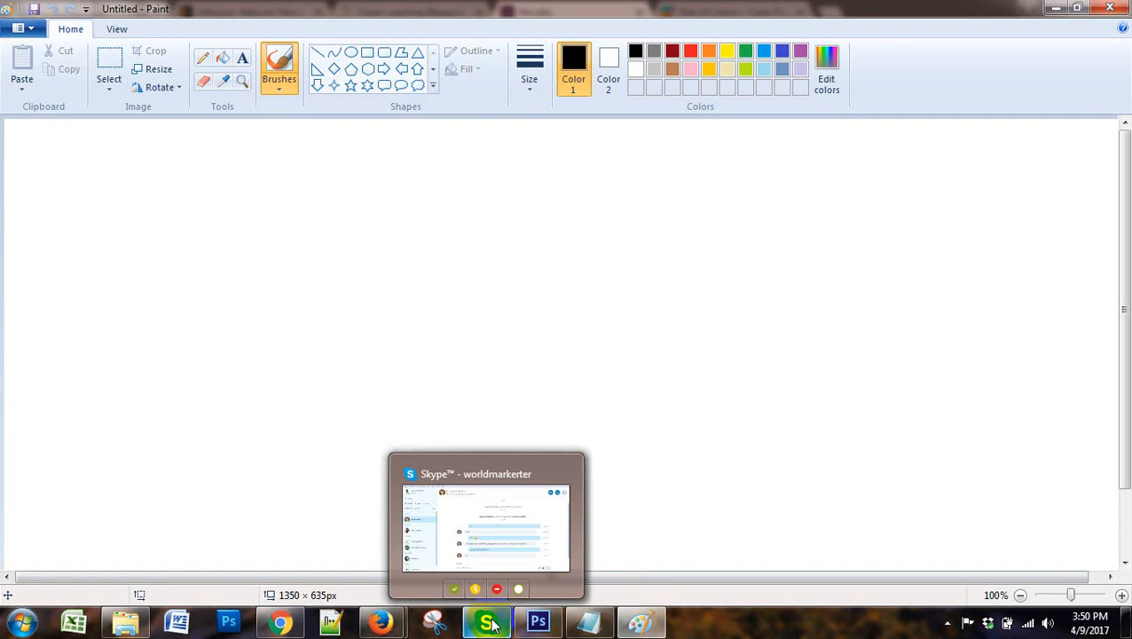
{"action": "left_click", "coordinate": [491, 624]}
{"action": "left_click", "coordinate": [280, 621]}
{"action": "left_click", "coordinate": [584, 39]}
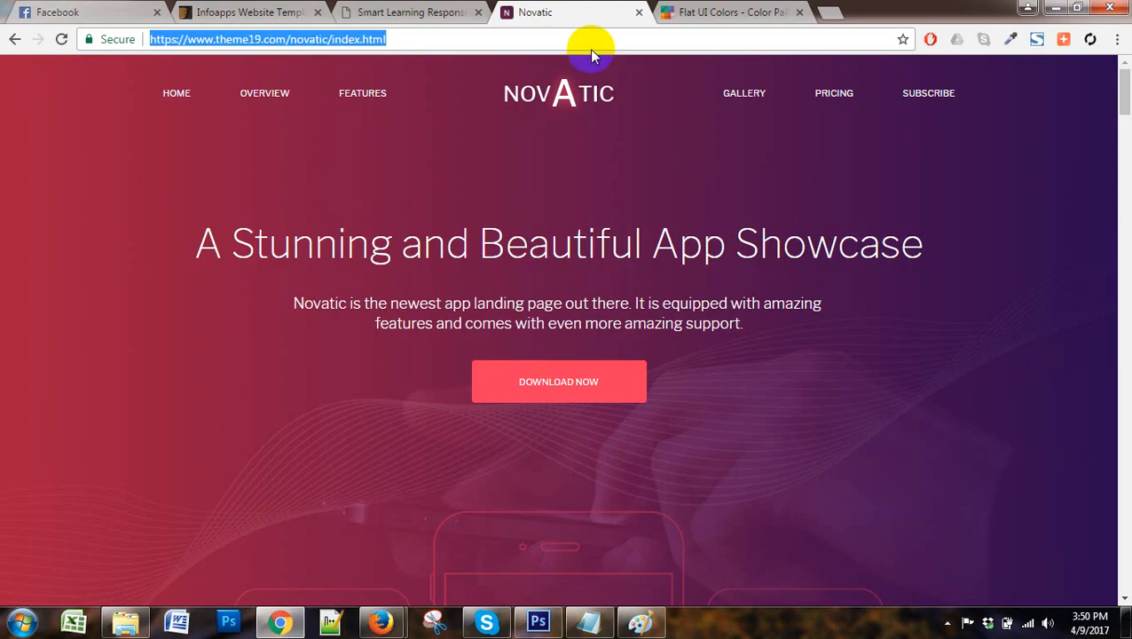
Search for "font awesome" in a new browser tab and open the Font Awesome site, fontawesome.io
{"action": "left_click", "coordinate": [824, 14]}
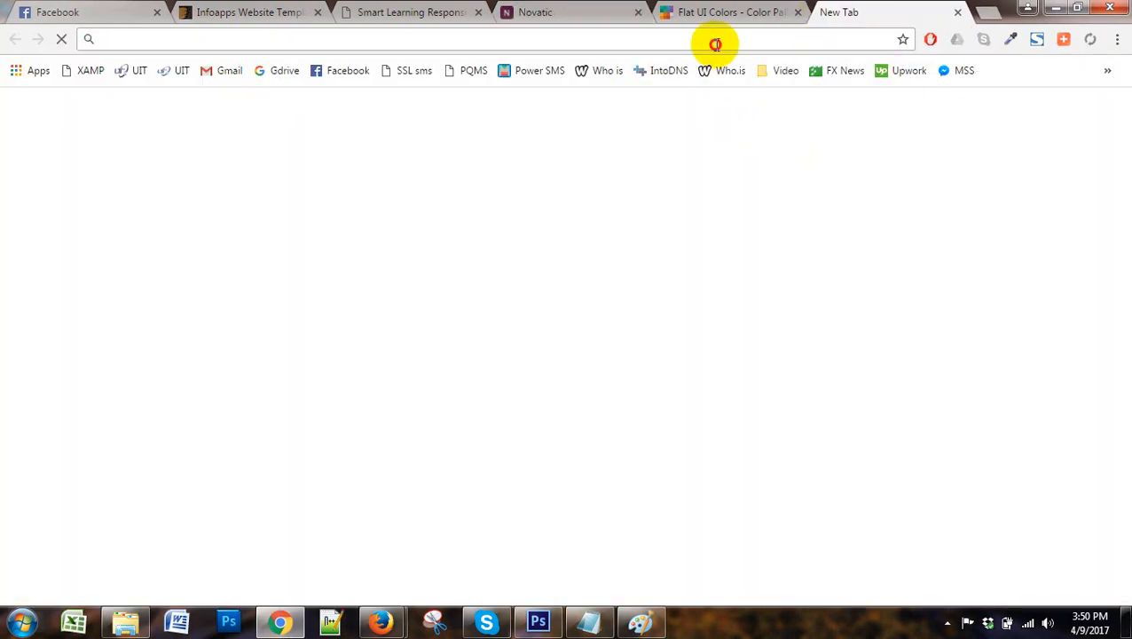
{"action": "type", "text": "font"}
{"action": "key", "text": "BackSpace"}
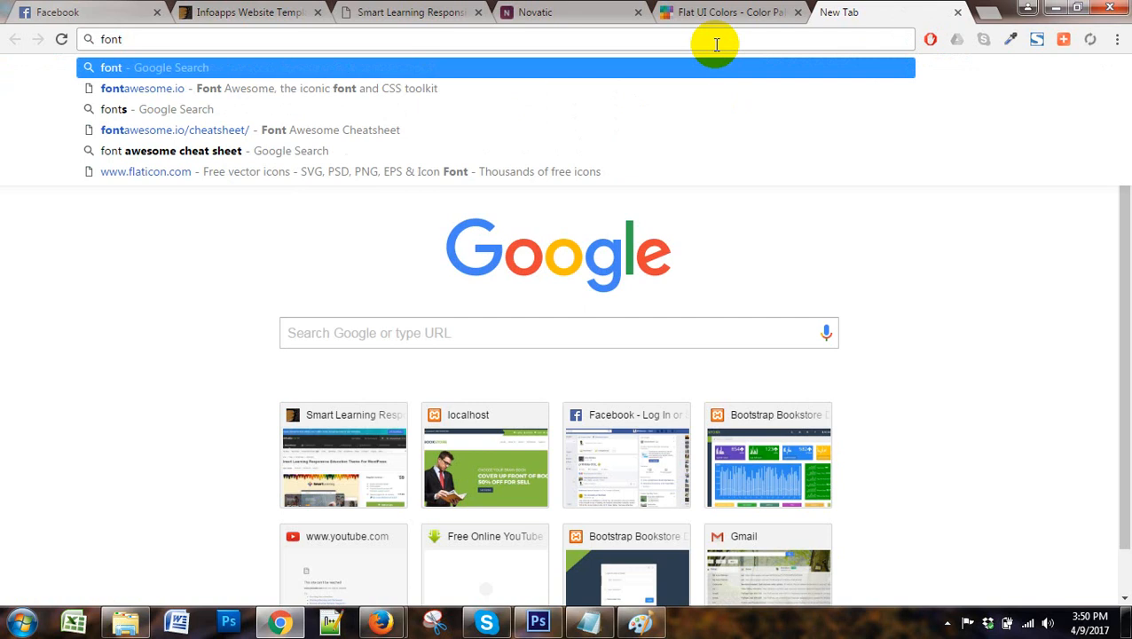
{"action": "key", "text": "BackSpace"}
{"action": "key", "text": "BackSpace"}
{"action": "key", "text": "BackSpace"}
{"action": "key", "text": "BackSpace"}
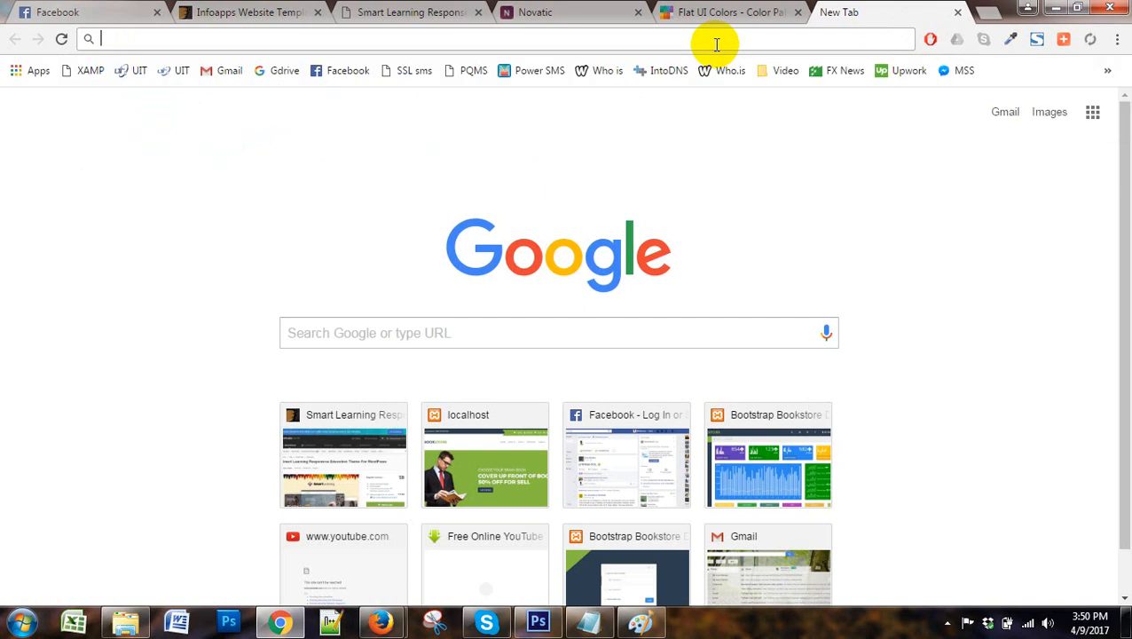
{"action": "type", "text": "font"}
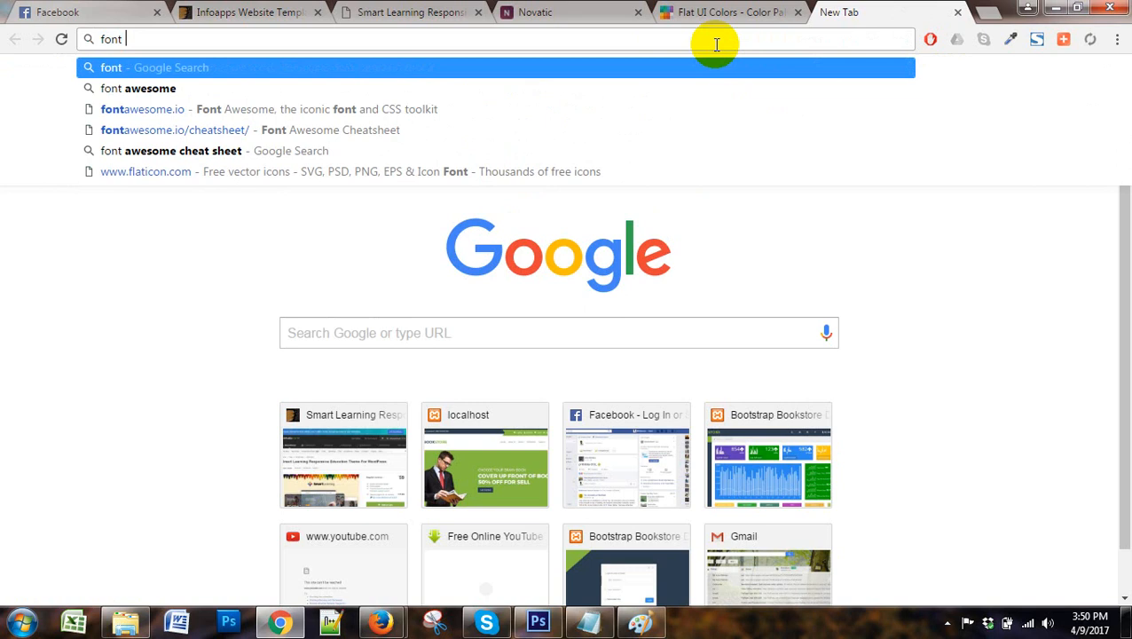
{"action": "type", "text": " ase"}
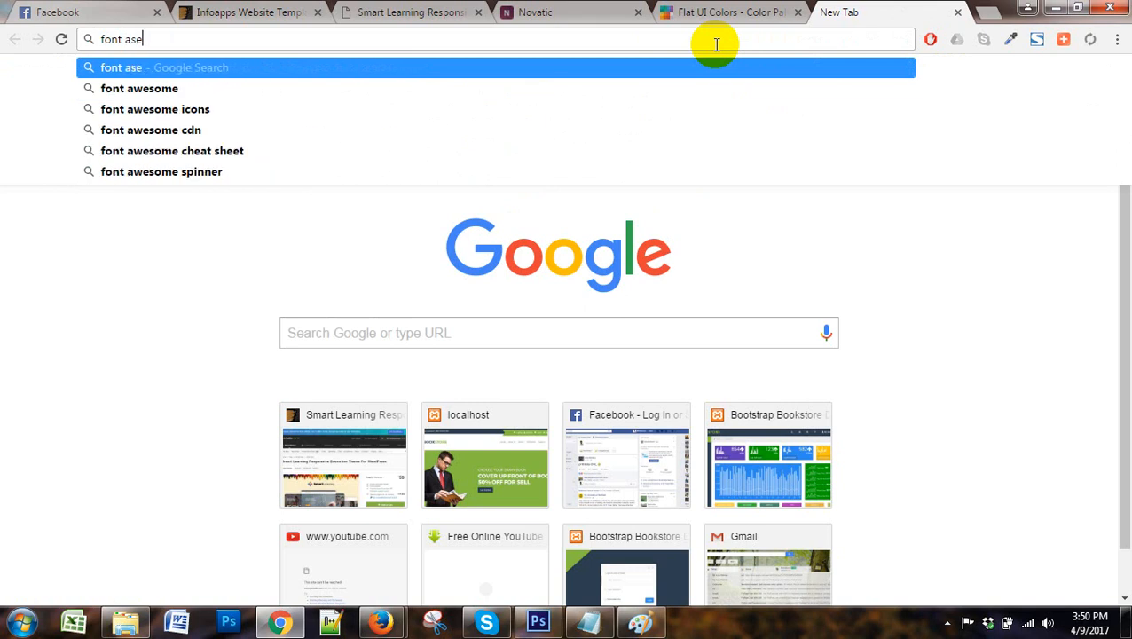
{"action": "key", "text": "BackSpace"}
{"action": "key", "text": "BackSpace"}
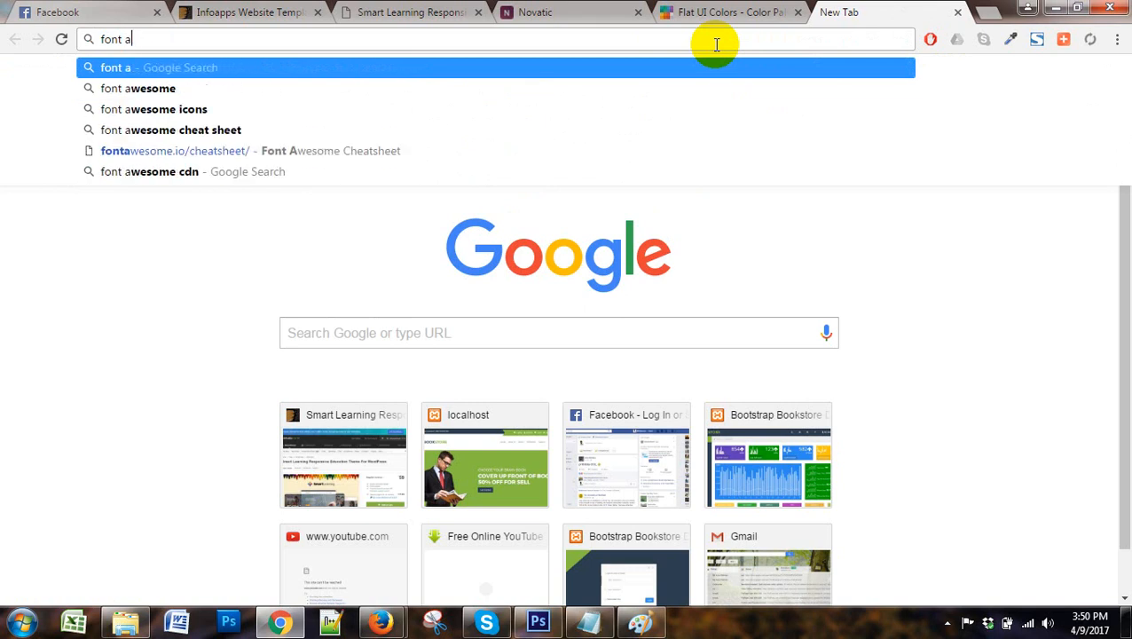
{"action": "type", "text": "wesome"}
{"action": "key", "text": "Return"}
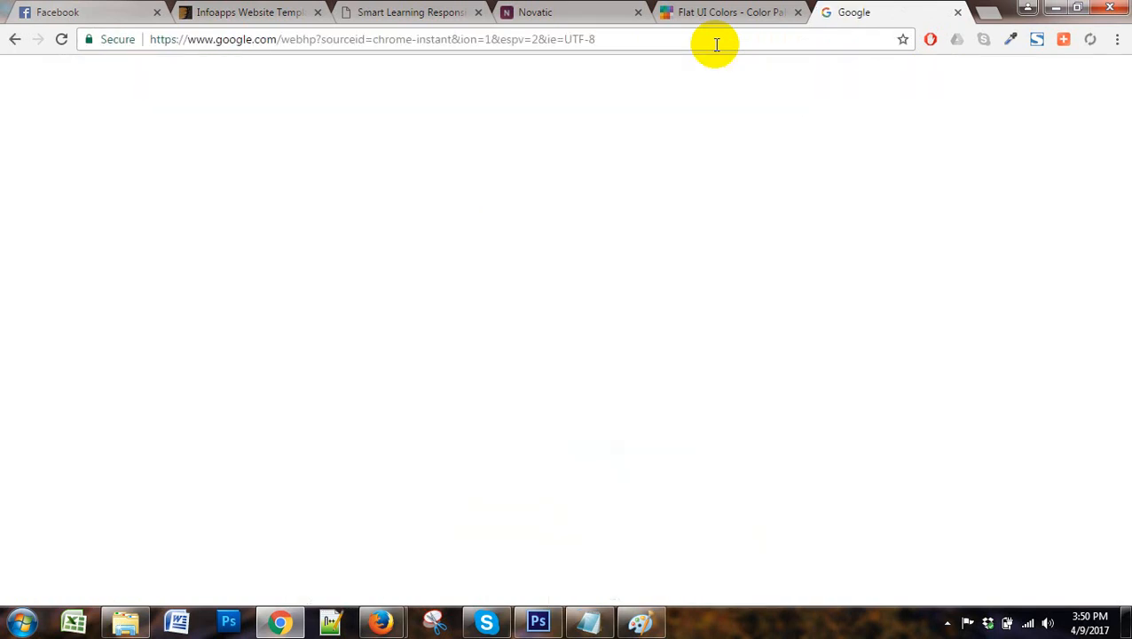
{"action": "left_click", "coordinate": [261, 206]}
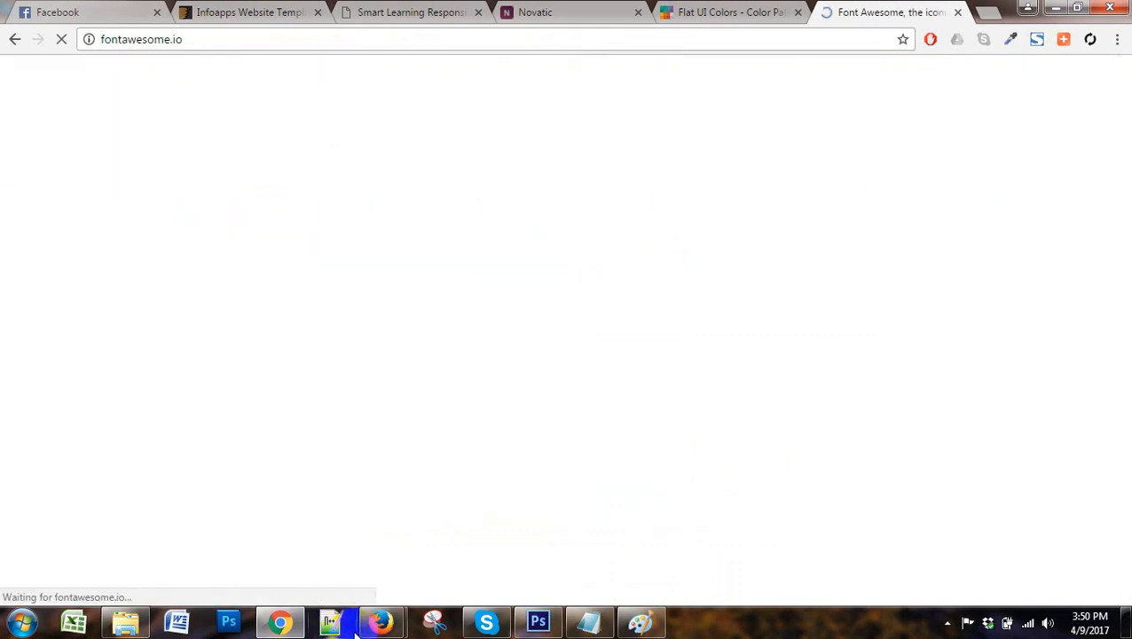
Switch to the Firefox windows and close the FireShot capture of the Novatic page
{"action": "mouse_move", "coordinate": [380, 621]}
{"action": "left_click", "coordinate": [453, 549]}
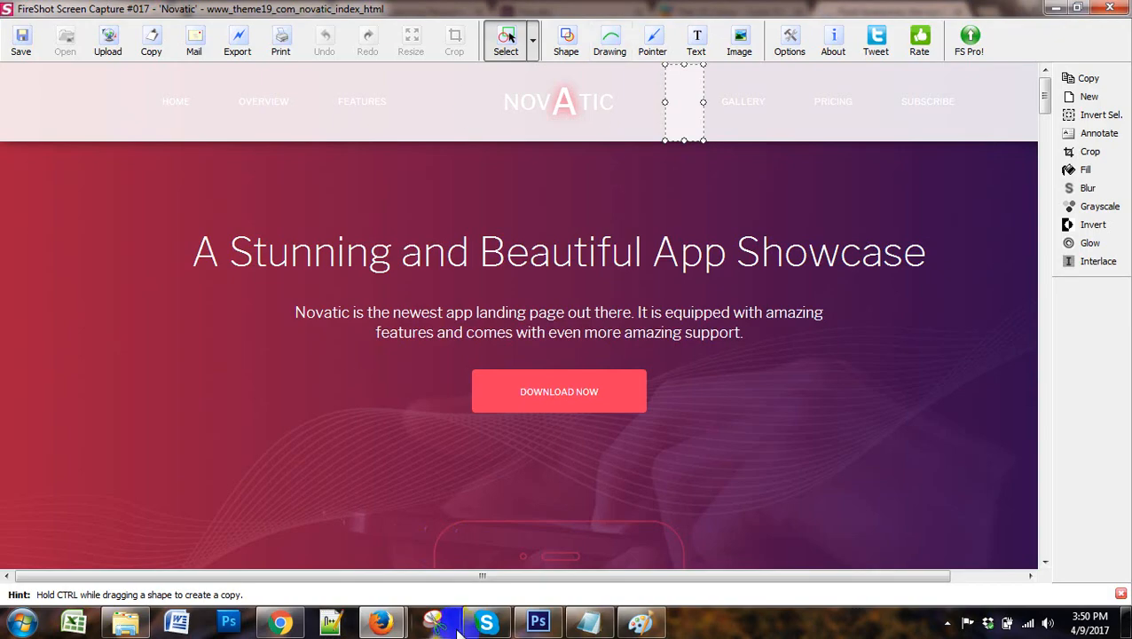
{"action": "left_click", "coordinate": [277, 515]}
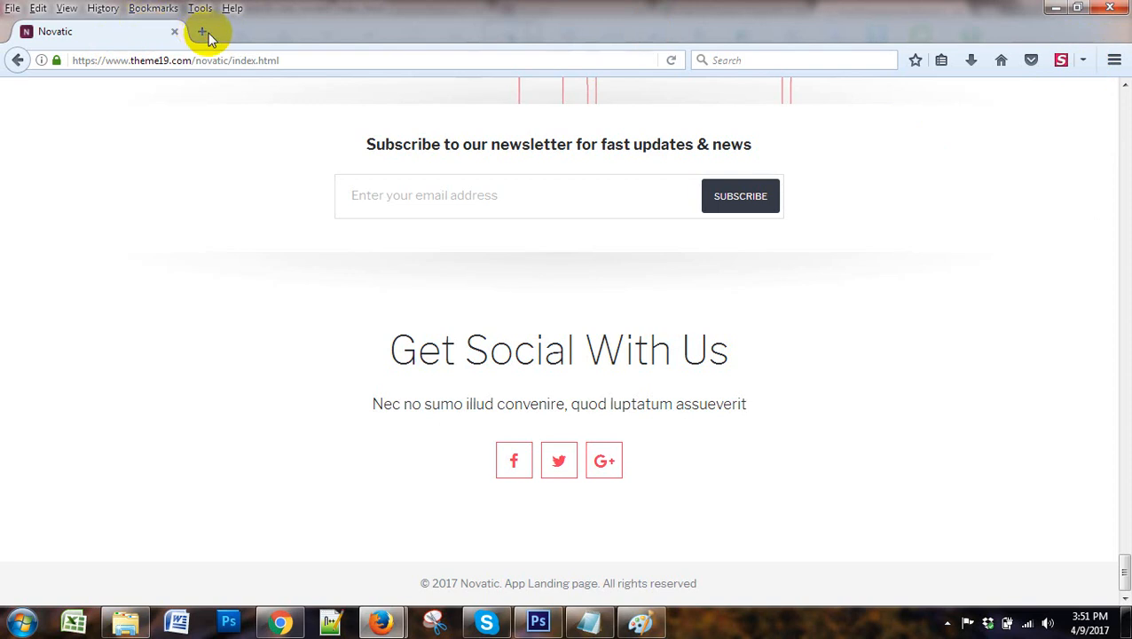
{"action": "mouse_move", "coordinate": [381, 621]}
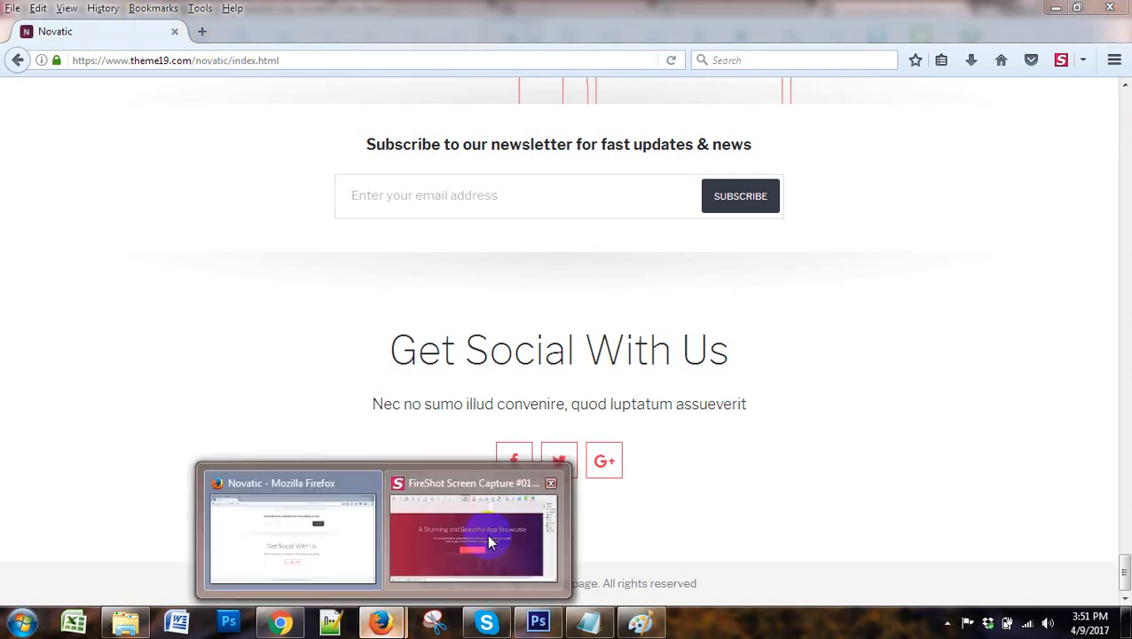
{"action": "left_click", "coordinate": [479, 528]}
{"action": "left_click", "coordinate": [1123, 8]}
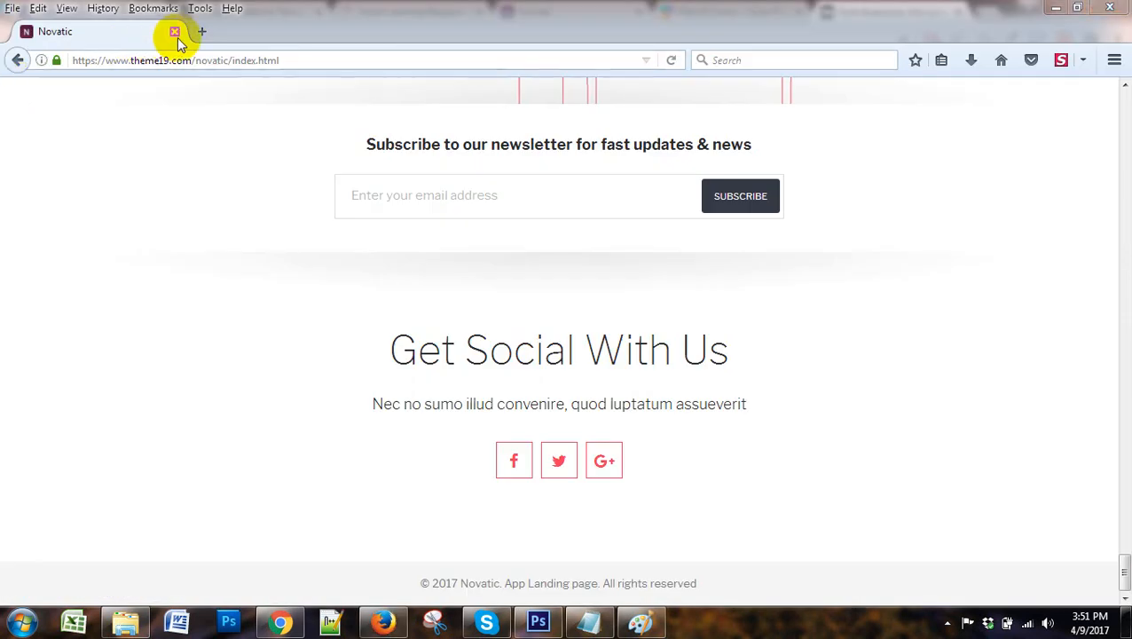
Search for "fireshot for firefox" in a new tab and open the Full Web Page Screenshots add-on page on addons.mozilla.org
{"action": "key", "text": "ctrl+t"}
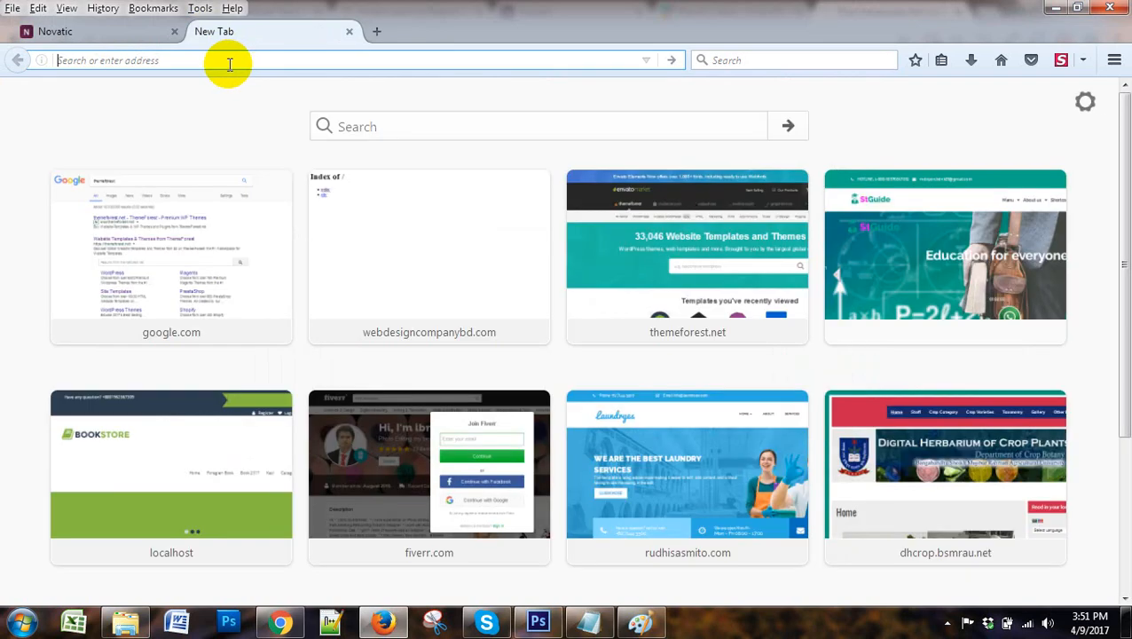
{"action": "type", "text": "firesho"}
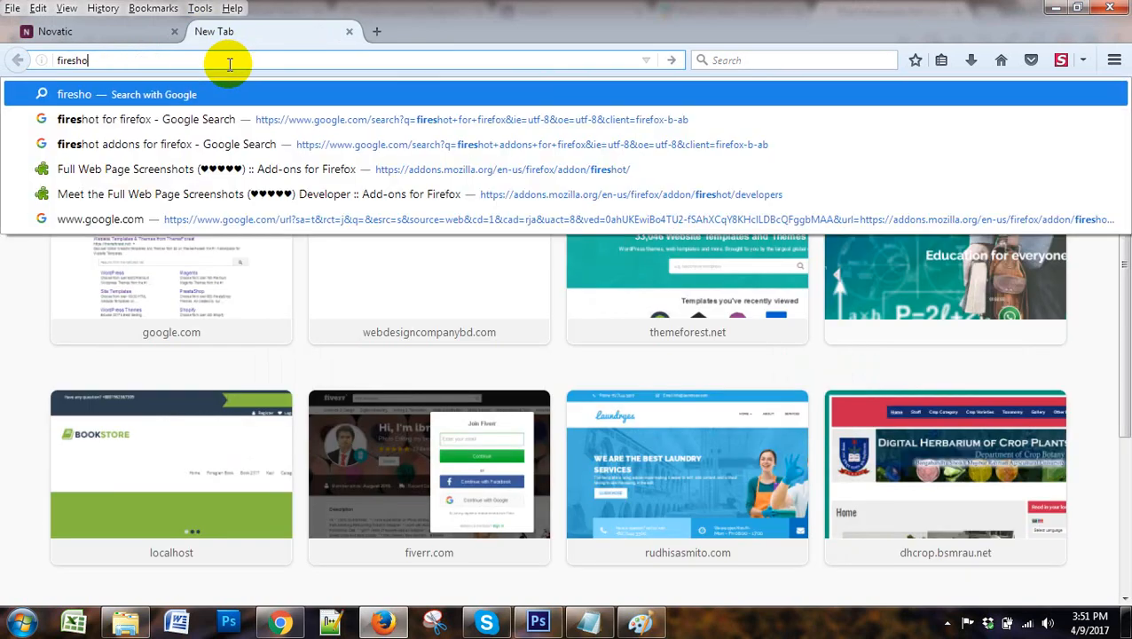
{"action": "type", "text": "t for fire"}
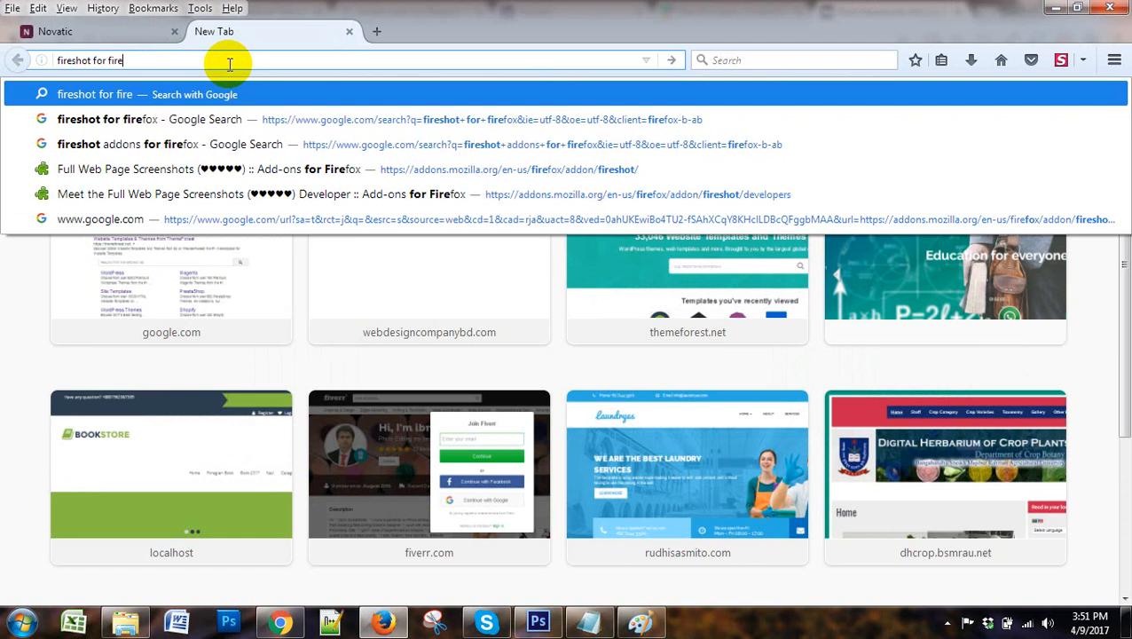
{"action": "type", "text": "fox"}
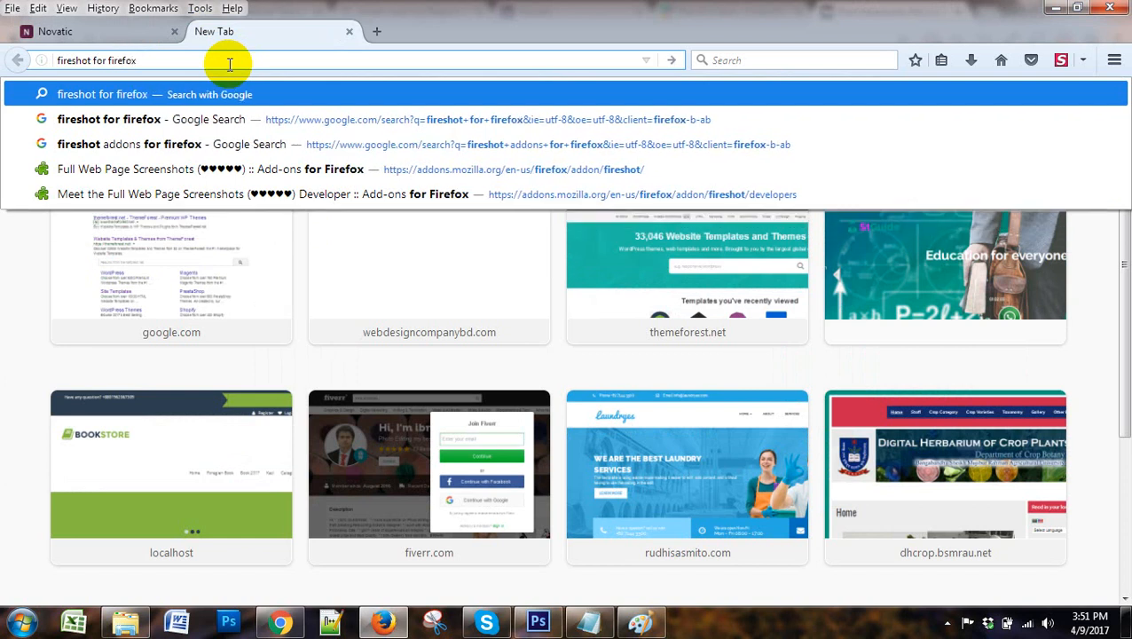
{"action": "key", "text": "Return"}
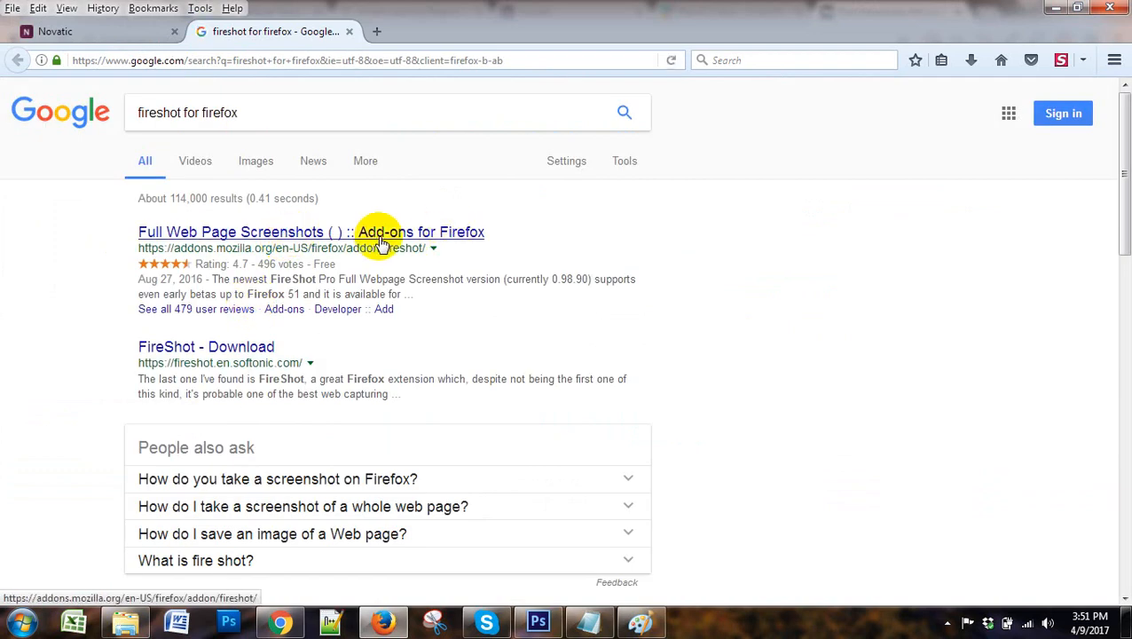
{"action": "left_click", "coordinate": [413, 245]}
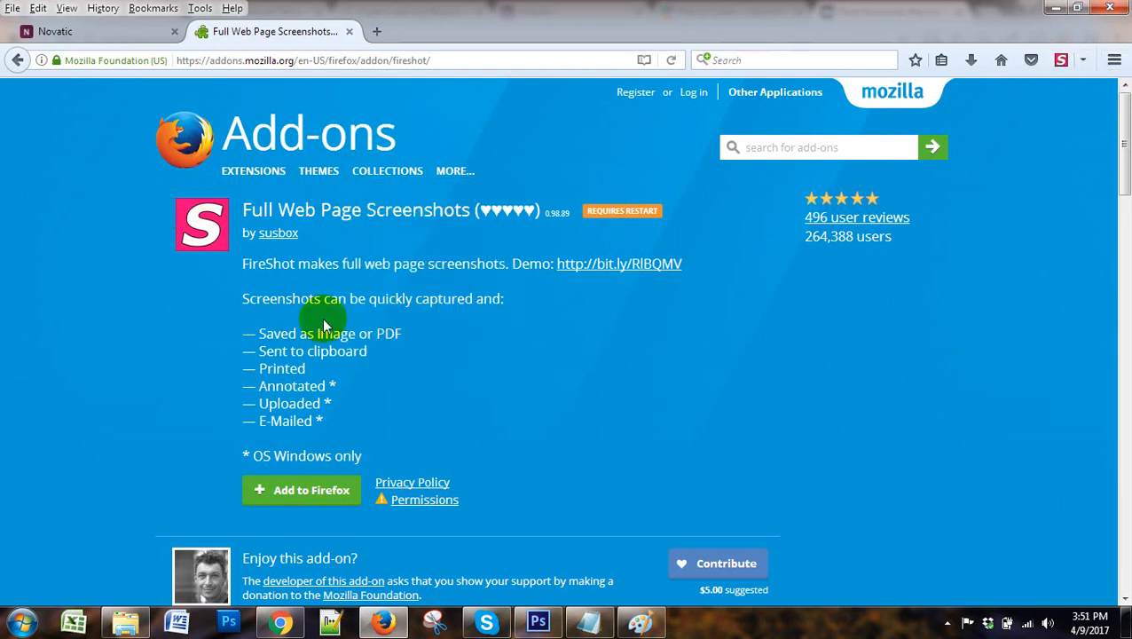
Start adding FireShot to Firefox, dismiss the installation request, and close the add-on's tab
{"action": "left_click", "coordinate": [313, 497]}
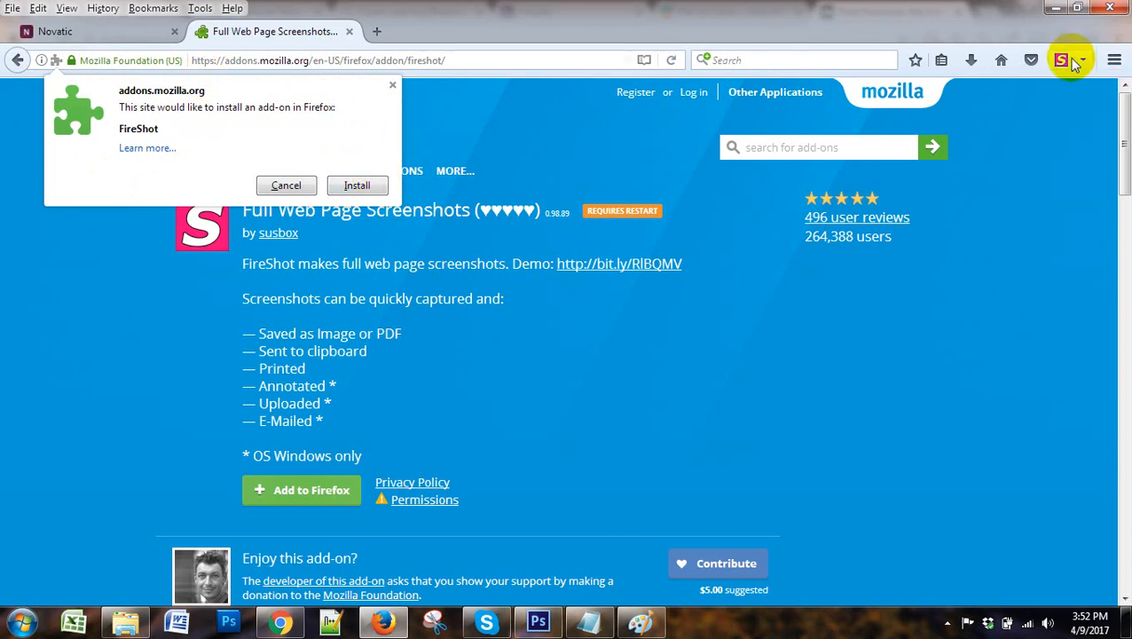
{"action": "left_click", "coordinate": [391, 89]}
{"action": "scroll", "coordinate": [569, 302], "scroll_direction": "down", "scroll_amount": 8}
{"action": "scroll", "coordinate": [571, 300], "scroll_direction": "up", "scroll_amount": 10}
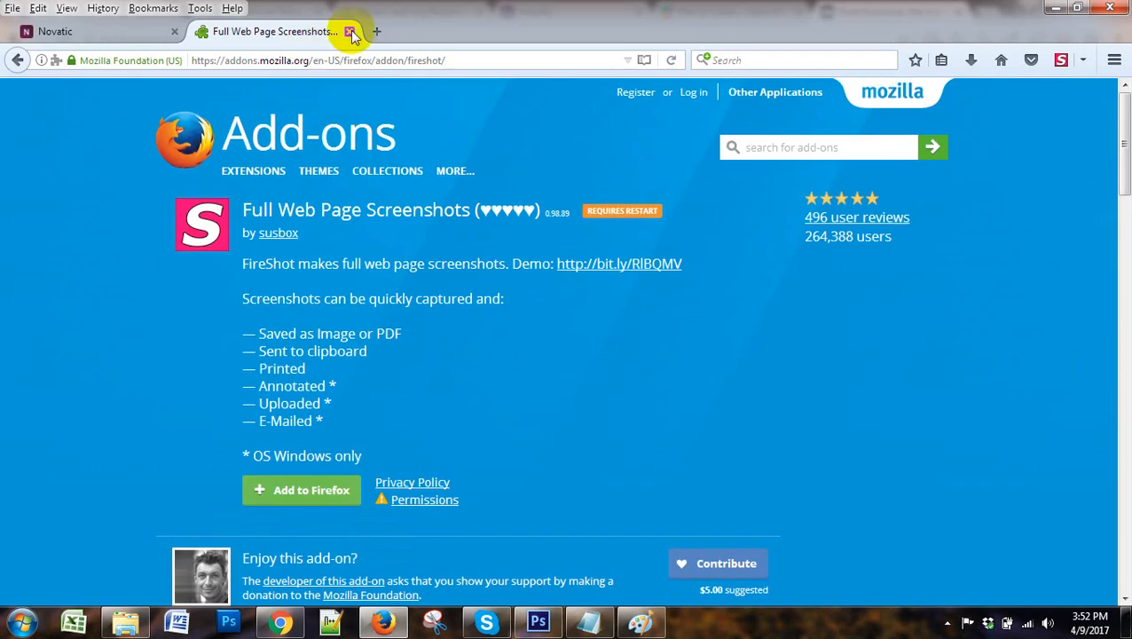
{"action": "left_click", "coordinate": [350, 33]}
Switch to Chrome to look over the Font Awesome home page, and return to infoapps.psd in Photoshop
{"action": "left_click", "coordinate": [281, 623]}
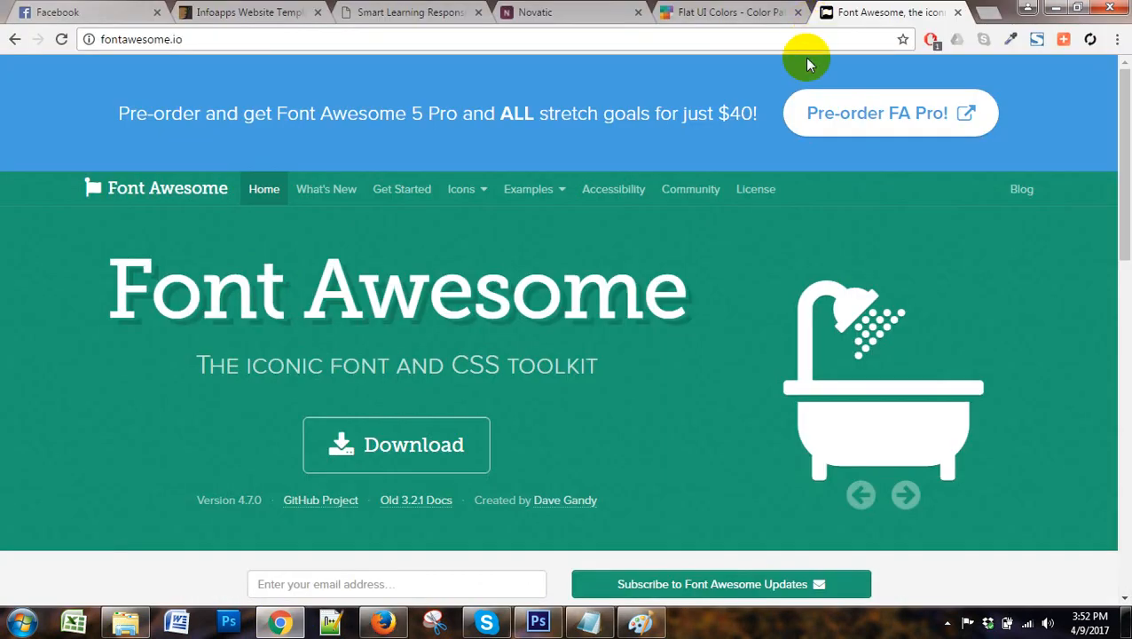
{"action": "scroll", "coordinate": [635, 328], "scroll_direction": "down", "scroll_amount": 20}
{"action": "scroll", "coordinate": [635, 328], "scroll_direction": "up", "scroll_amount": 20}
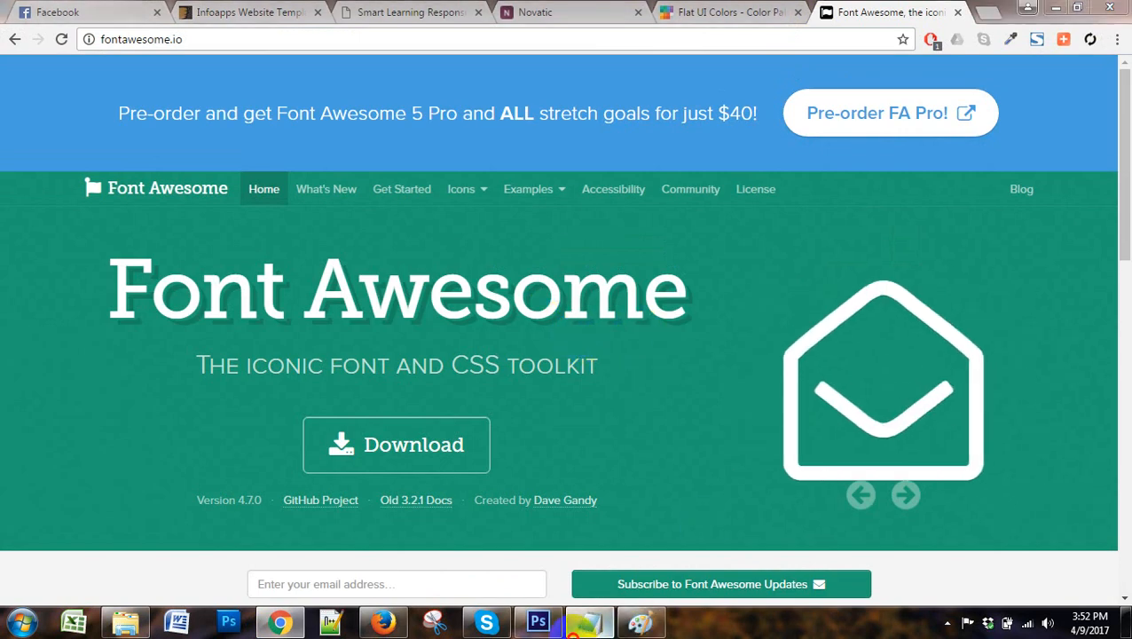
{"action": "left_click", "coordinate": [560, 621]}
{"action": "left_click", "coordinate": [560, 621]}
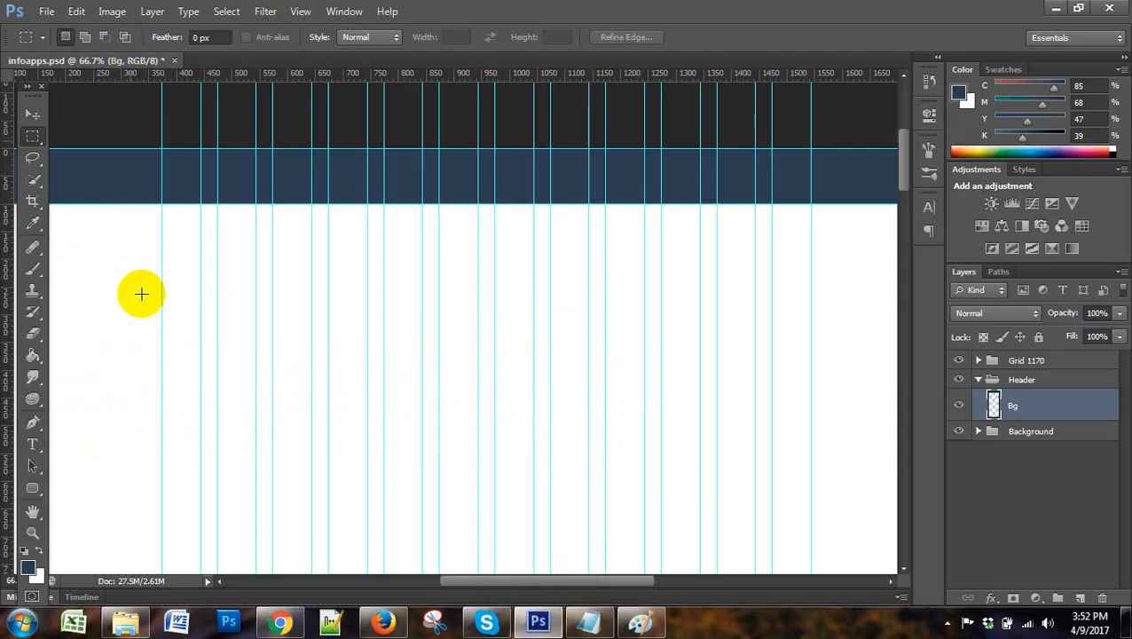
Switch to Chrome and examine the icon categories on Font Awesome's Icons page, down to the Brand Icons, in a separate tab
{"action": "left_click", "coordinate": [284, 624]}
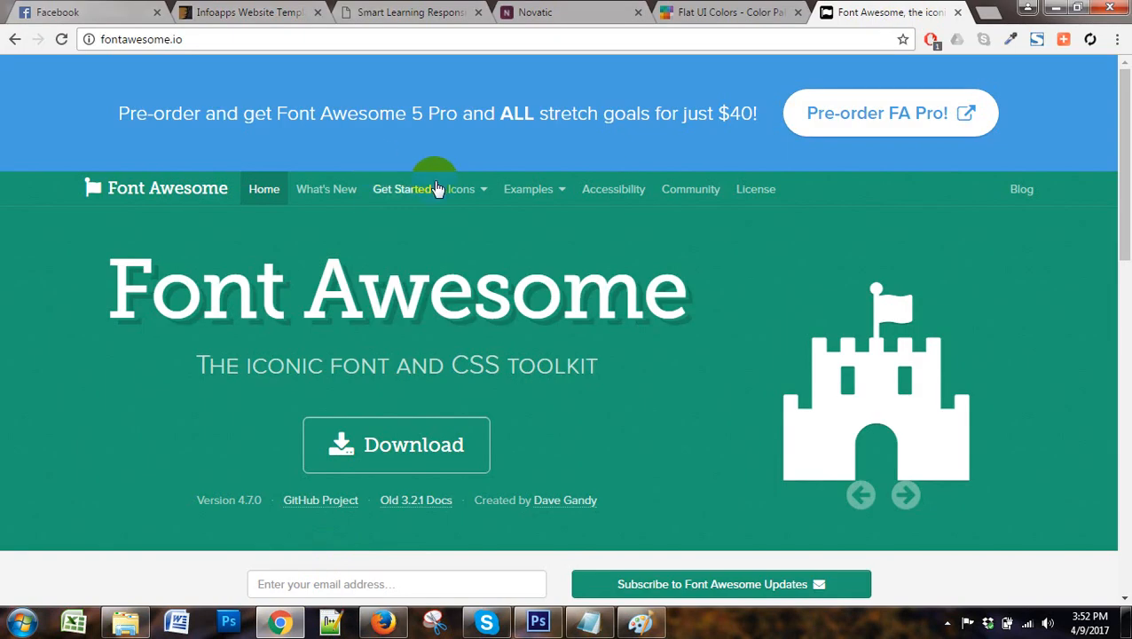
{"action": "left_click", "coordinate": [929, 13]}
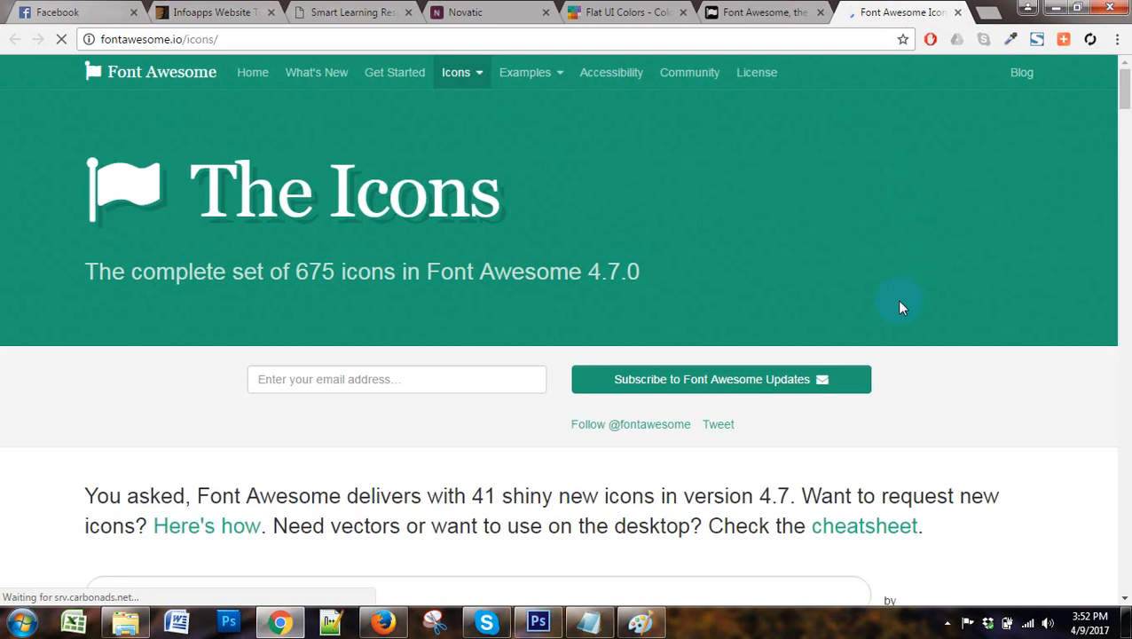
{"action": "scroll", "coordinate": [899, 307], "scroll_direction": "down", "scroll_amount": 15}
{"action": "scroll", "coordinate": [899, 307], "scroll_direction": "down", "scroll_amount": 11}
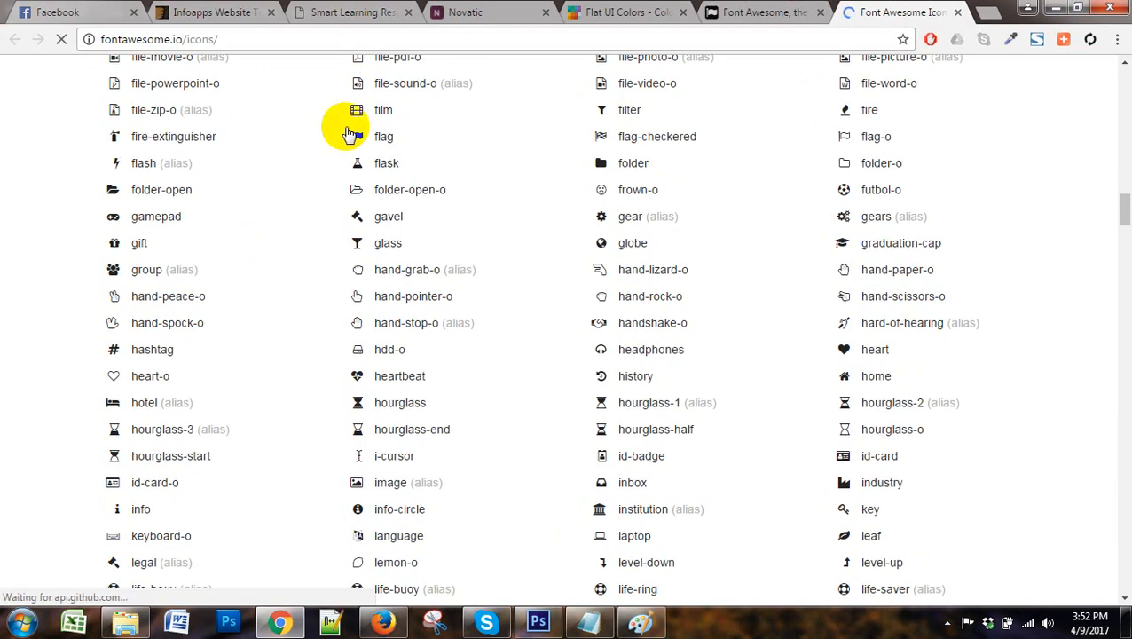
{"action": "scroll", "coordinate": [536, 277], "scroll_direction": "down", "scroll_amount": 15}
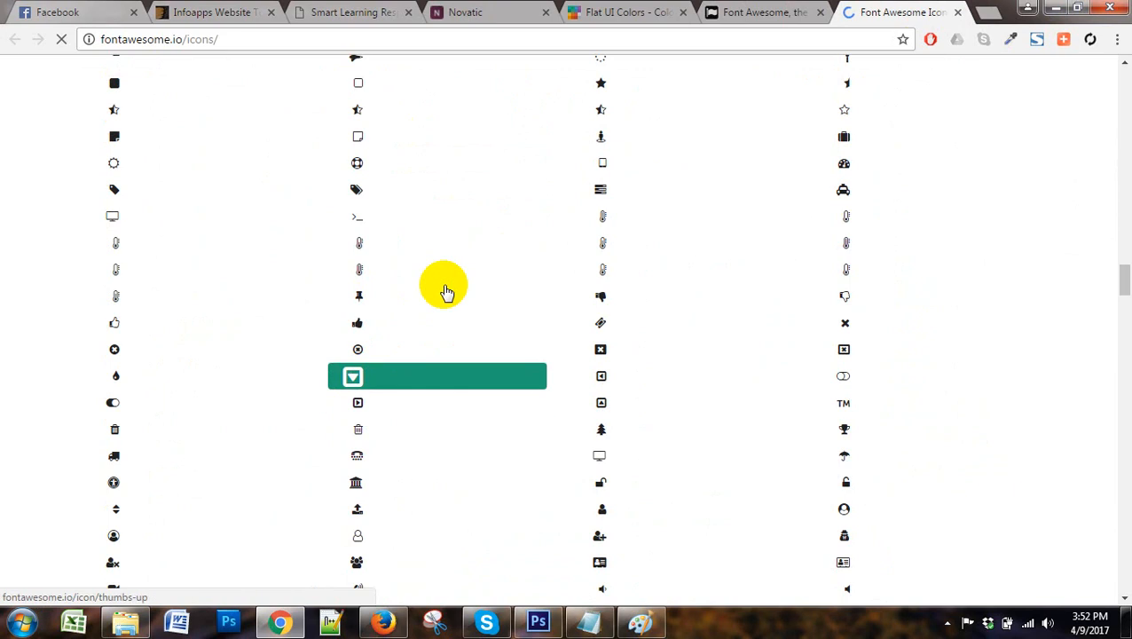
{"action": "scroll", "coordinate": [450, 280], "scroll_direction": "down", "scroll_amount": 10}
{"action": "scroll", "coordinate": [451, 281], "scroll_direction": "down", "scroll_amount": 15}
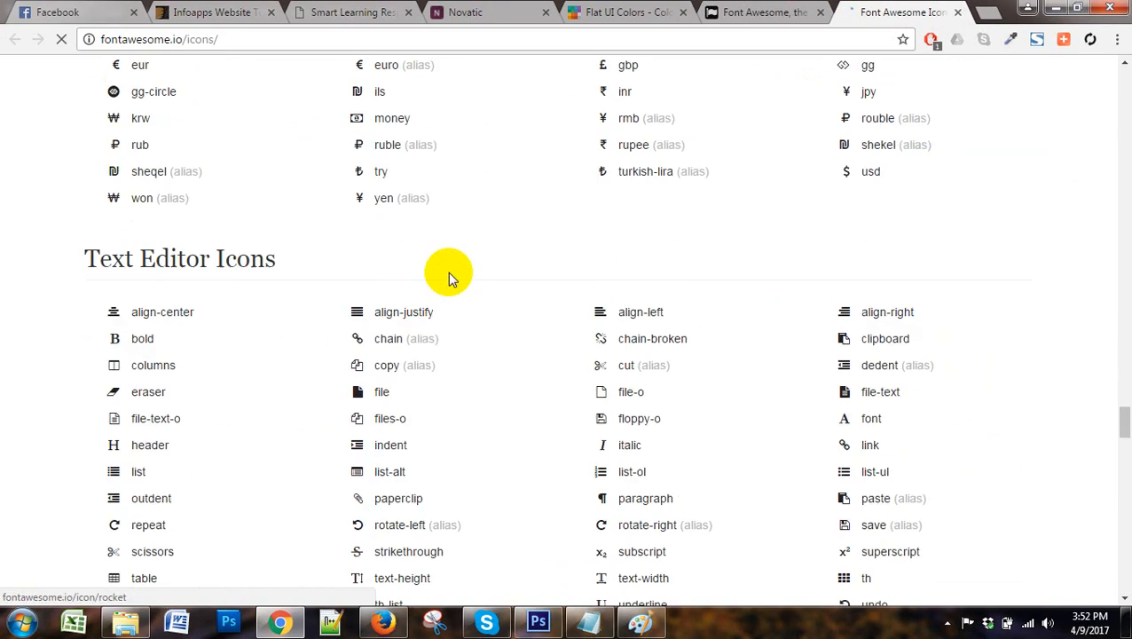
{"action": "scroll", "coordinate": [457, 256], "scroll_direction": "down", "scroll_amount": 5}
{"action": "scroll", "coordinate": [470, 232], "scroll_direction": "up", "scroll_amount": 20}
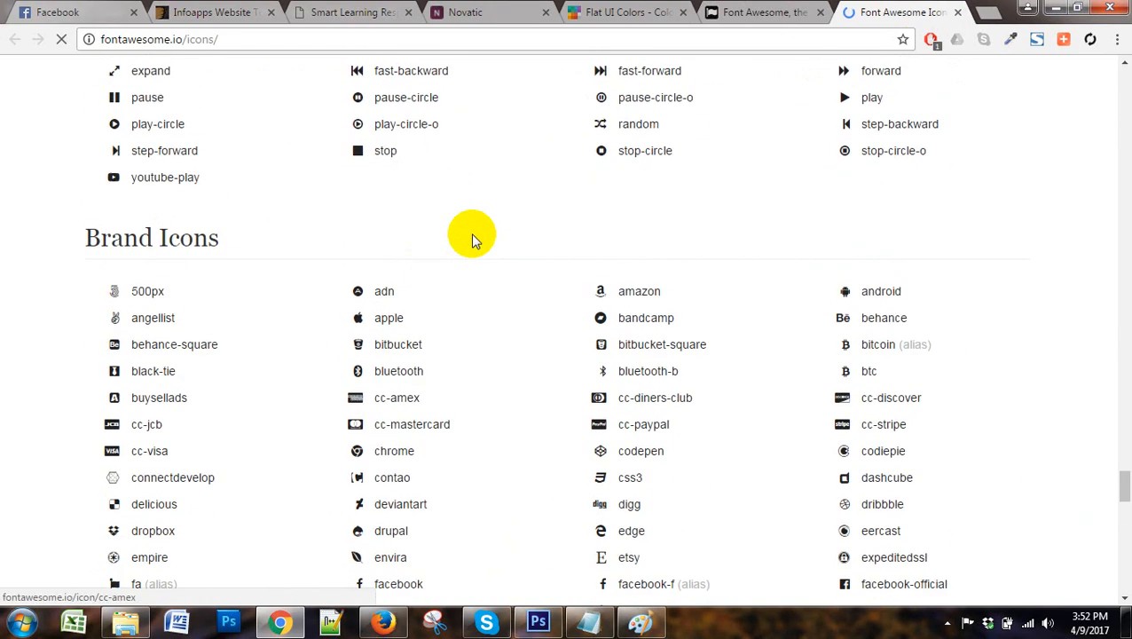
{"action": "scroll", "coordinate": [542, 193], "scroll_direction": "up", "scroll_amount": 20}
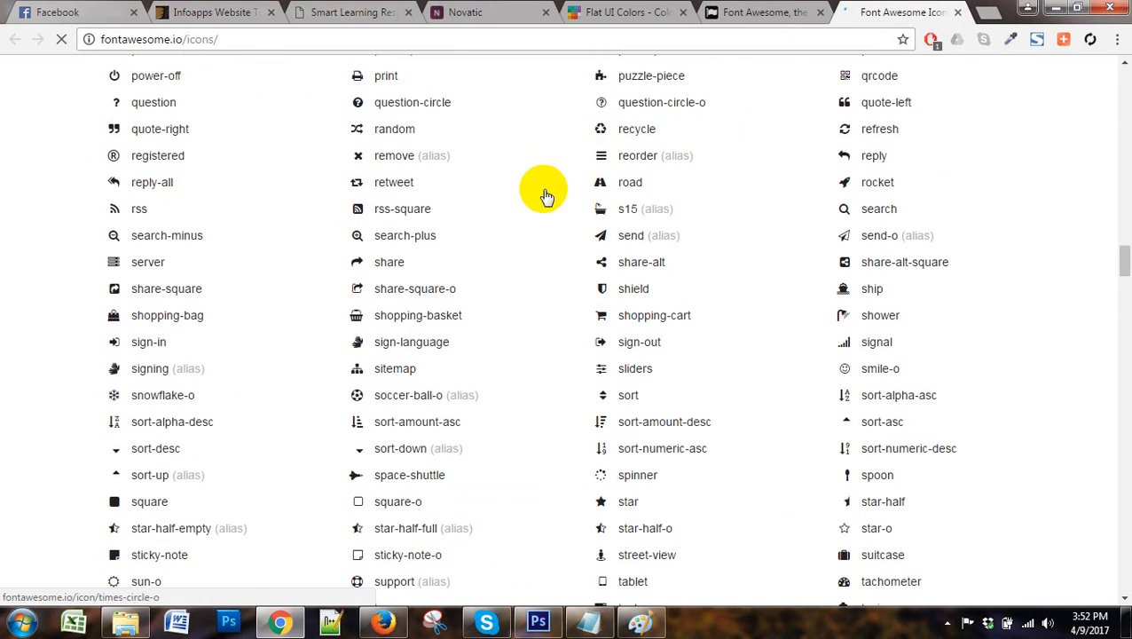
{"action": "scroll", "coordinate": [555, 173], "scroll_direction": "up", "scroll_amount": 15}
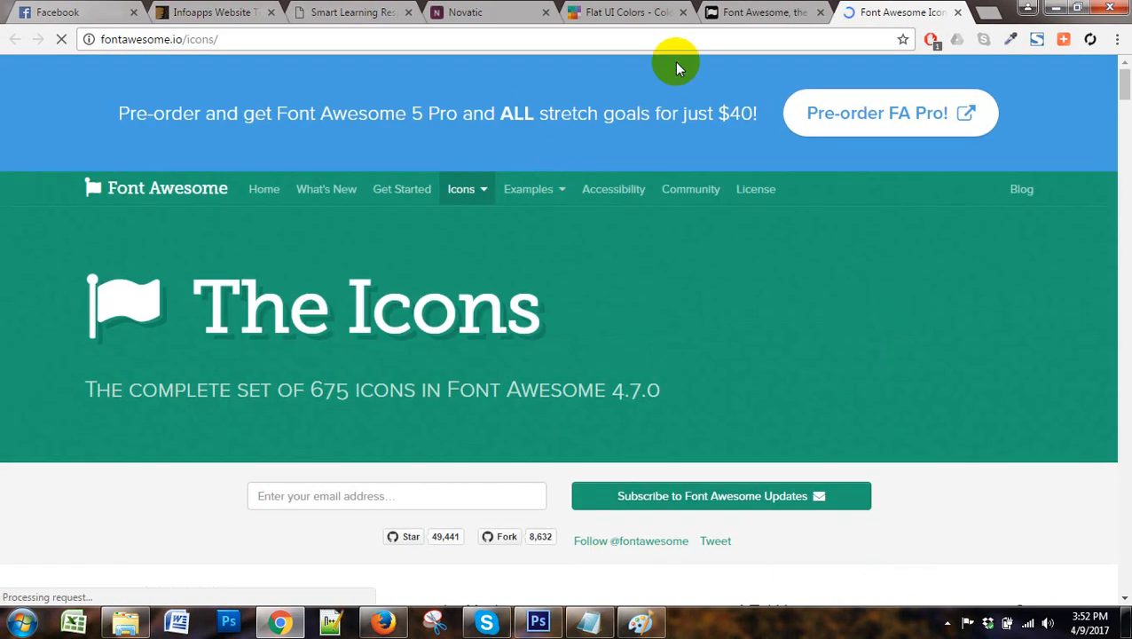
Switch to Photoshop and set the Type tool's font to FontAwesome
{"action": "left_click", "coordinate": [562, 627]}
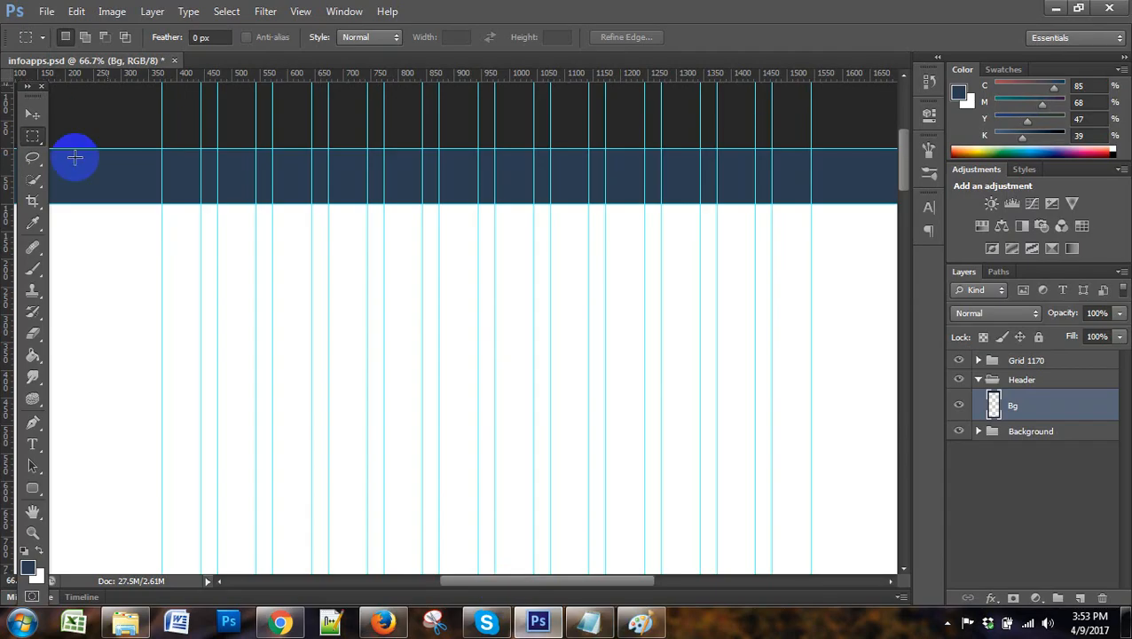
{"action": "left_click", "coordinate": [29, 443]}
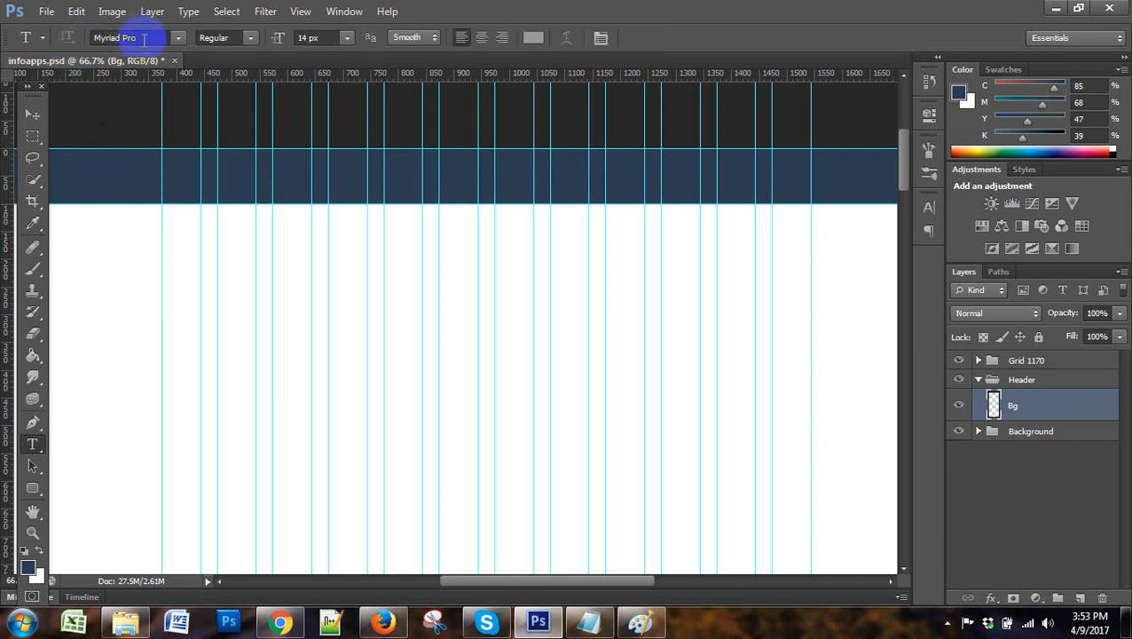
{"action": "type", "text": "FontAwesome"}
Switch to Chrome and open the Download dialog on the Font Awesome home page
{"action": "left_click", "coordinate": [279, 621]}
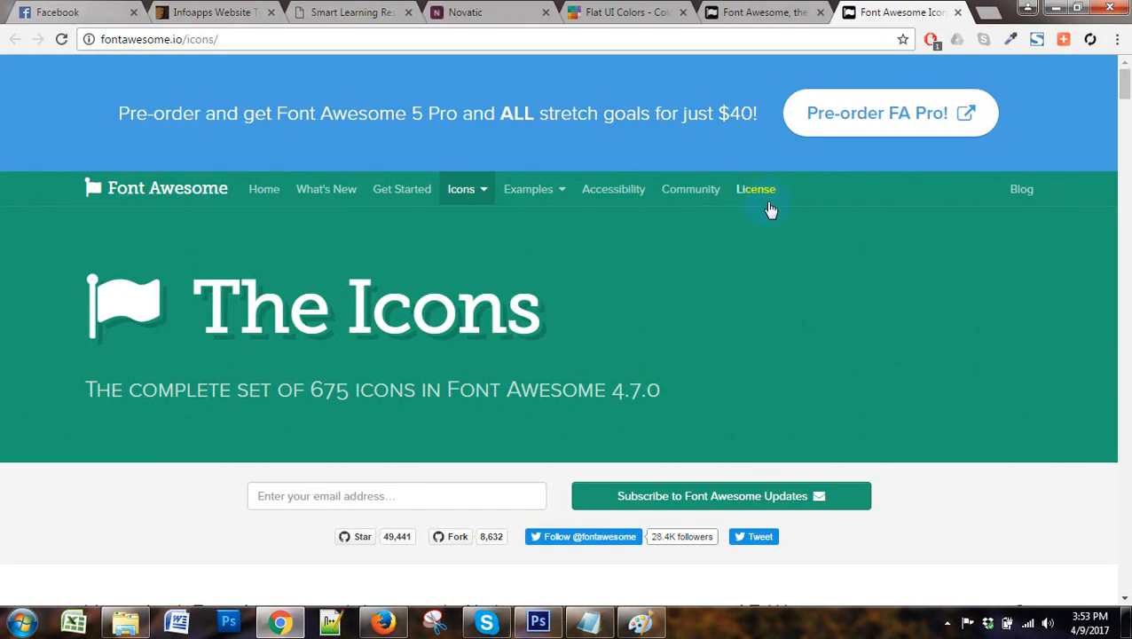
{"action": "scroll", "coordinate": [770, 209], "scroll_direction": "down", "scroll_amount": 2}
{"action": "scroll", "coordinate": [769, 210], "scroll_direction": "up", "scroll_amount": 2}
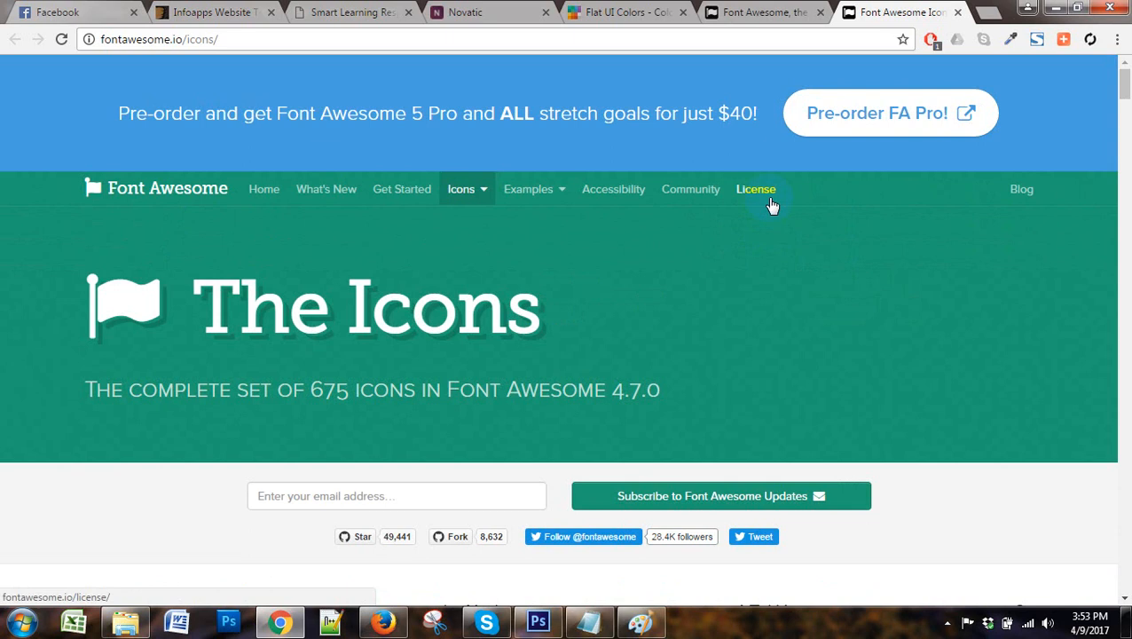
{"action": "scroll", "coordinate": [722, 243], "scroll_direction": "down", "scroll_amount": 4}
{"action": "scroll", "coordinate": [725, 245], "scroll_direction": "up", "scroll_amount": 4}
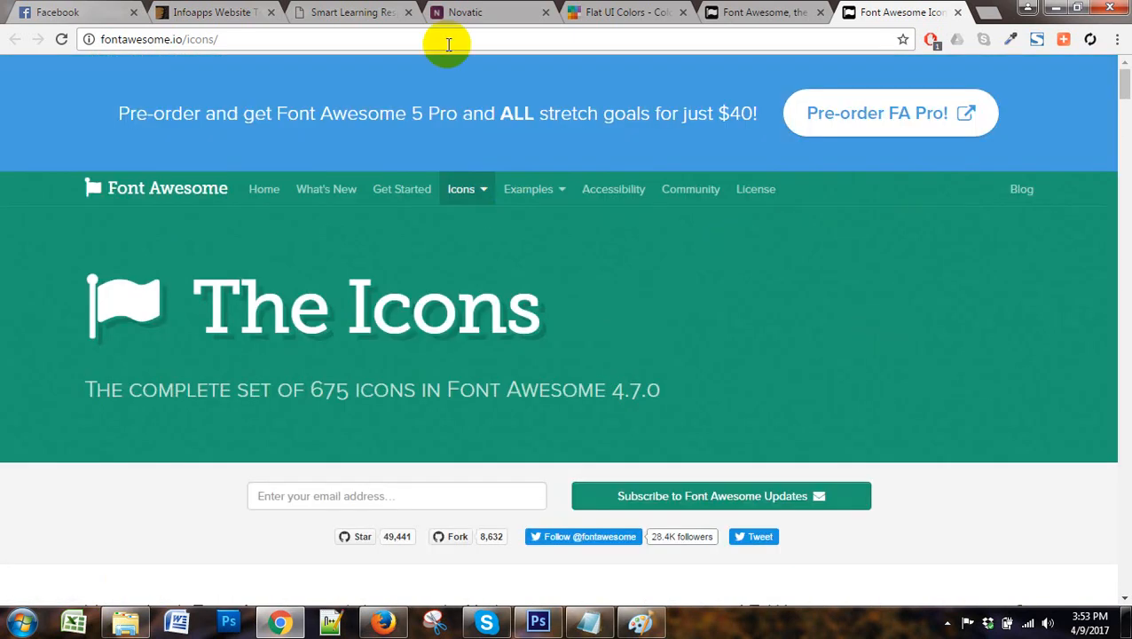
{"action": "left_click", "coordinate": [754, 7]}
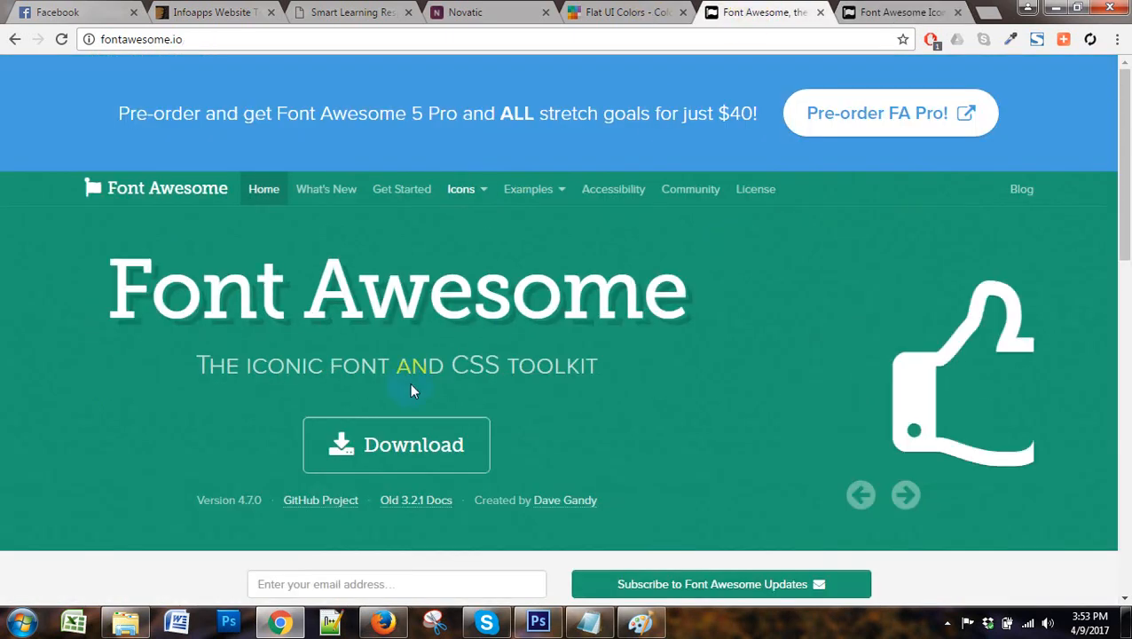
{"action": "left_click", "coordinate": [414, 452]}
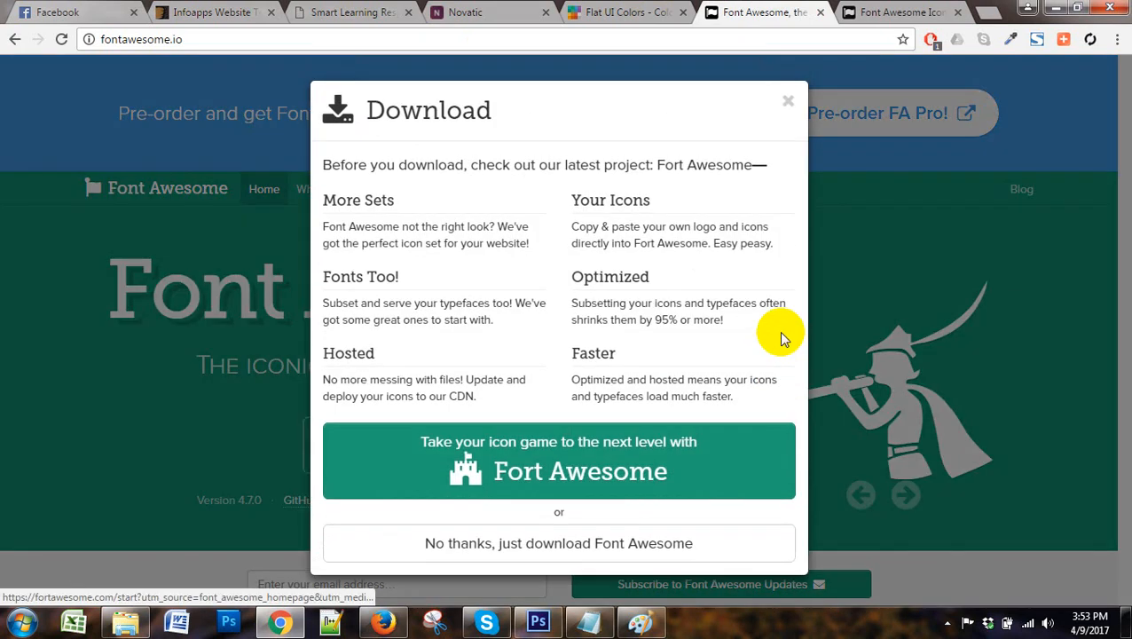
Check the Type tool's font name in Photoshop, and switch back to the Font Awesome Icons page in Chrome
{"action": "left_click", "coordinate": [538, 621]}
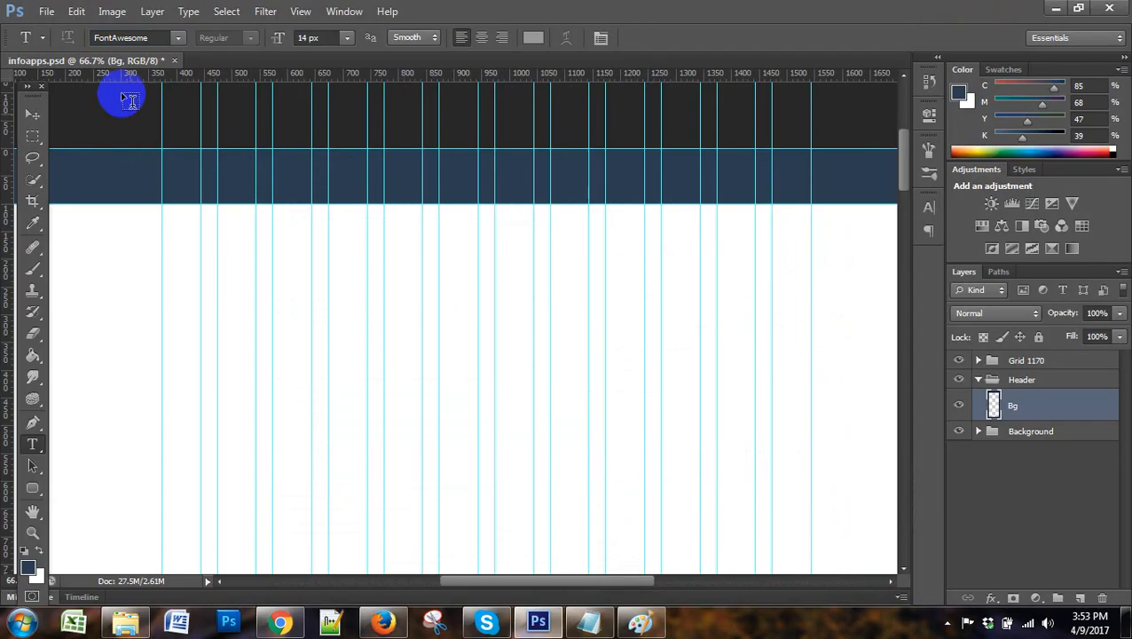
{"action": "left_click", "coordinate": [131, 38]}
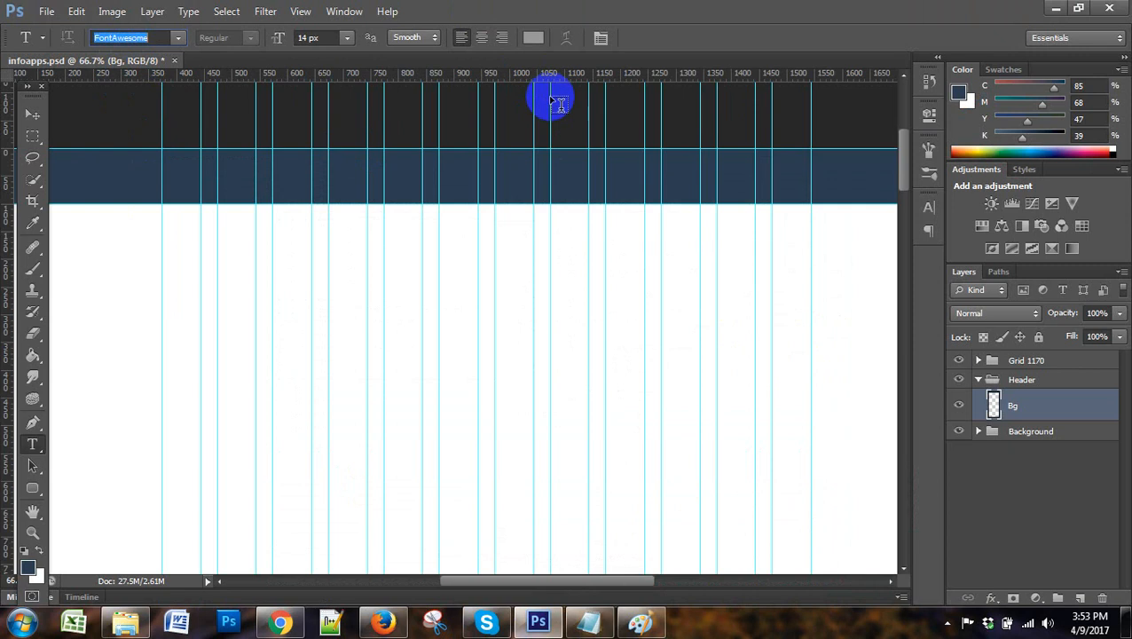
{"action": "left_click", "coordinate": [280, 620]}
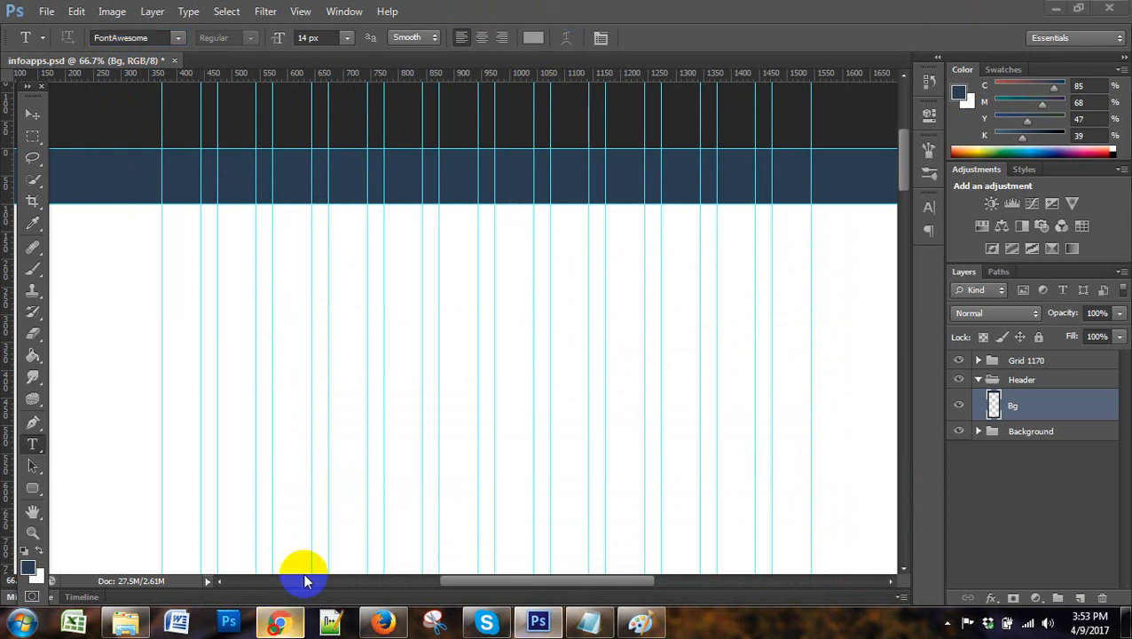
{"action": "left_click", "coordinate": [897, 16]}
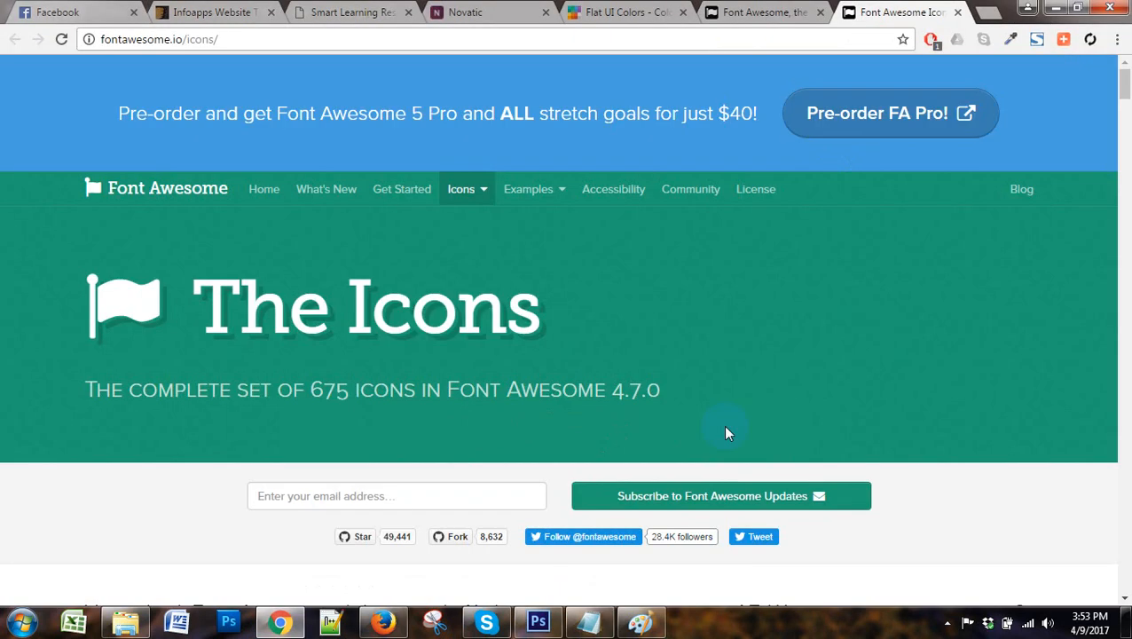
Download font-awesome-4.7.0.zip from the Font Awesome home page without Fort Awesome, and show the file in its Downloads folder
{"action": "left_click", "coordinate": [748, 14]}
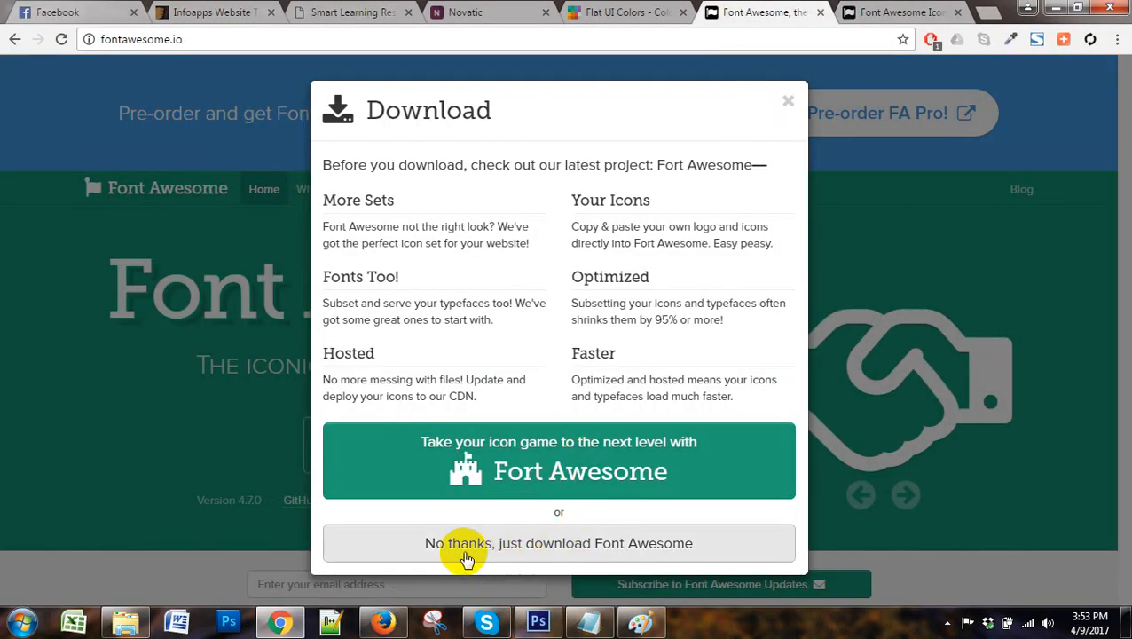
{"action": "left_click", "coordinate": [643, 555]}
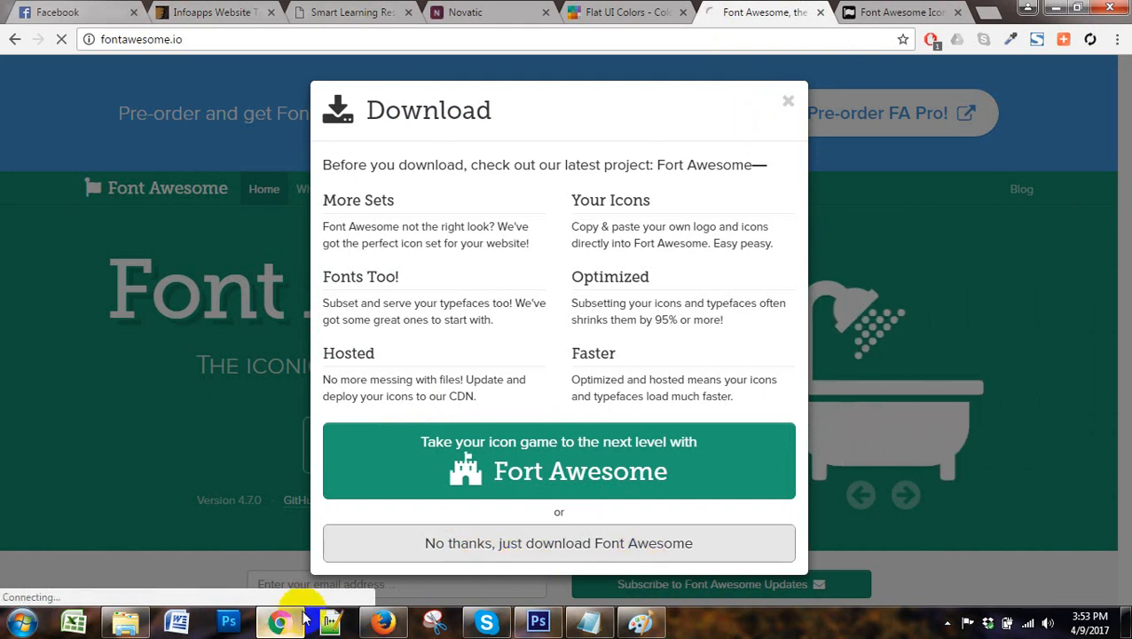
{"action": "mouse_move", "coordinate": [279, 621]}
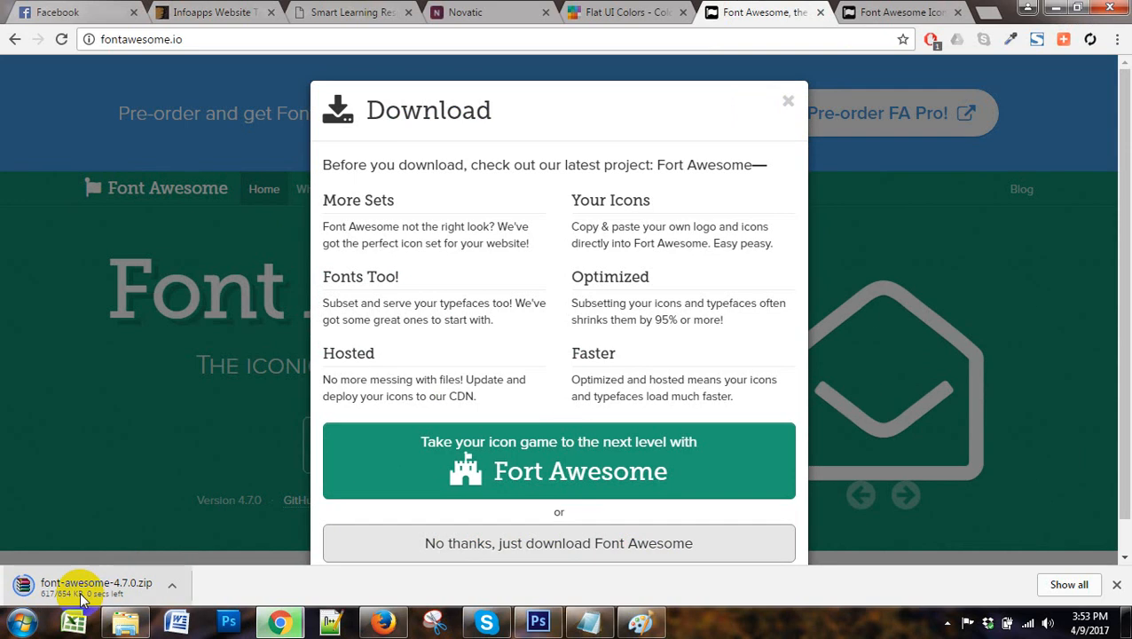
{"action": "left_click", "coordinate": [172, 584]}
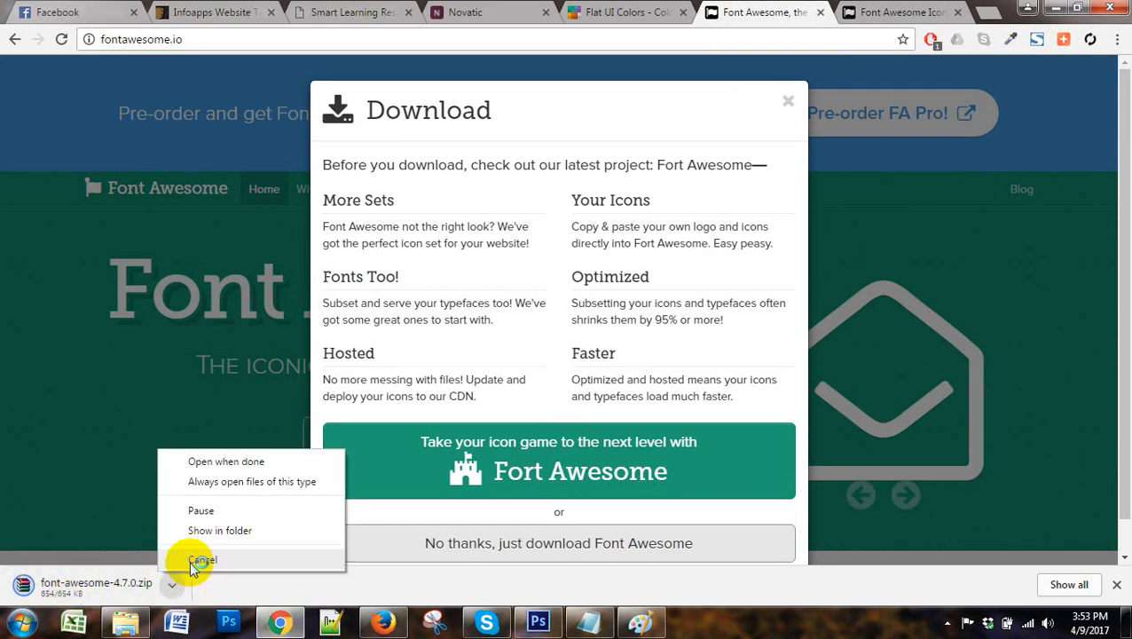
{"action": "left_click", "coordinate": [229, 533]}
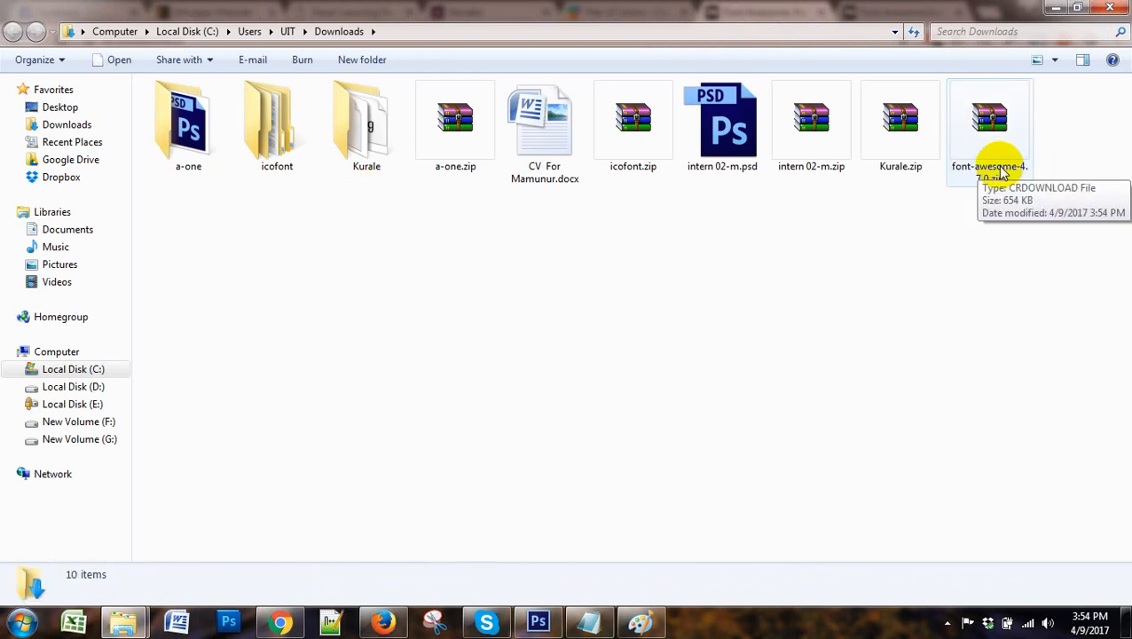
Extract font-awesome-4.7.0.zip into a font-awesome-4.7.0 folder inside Downloads
{"action": "right_click", "coordinate": [992, 147]}
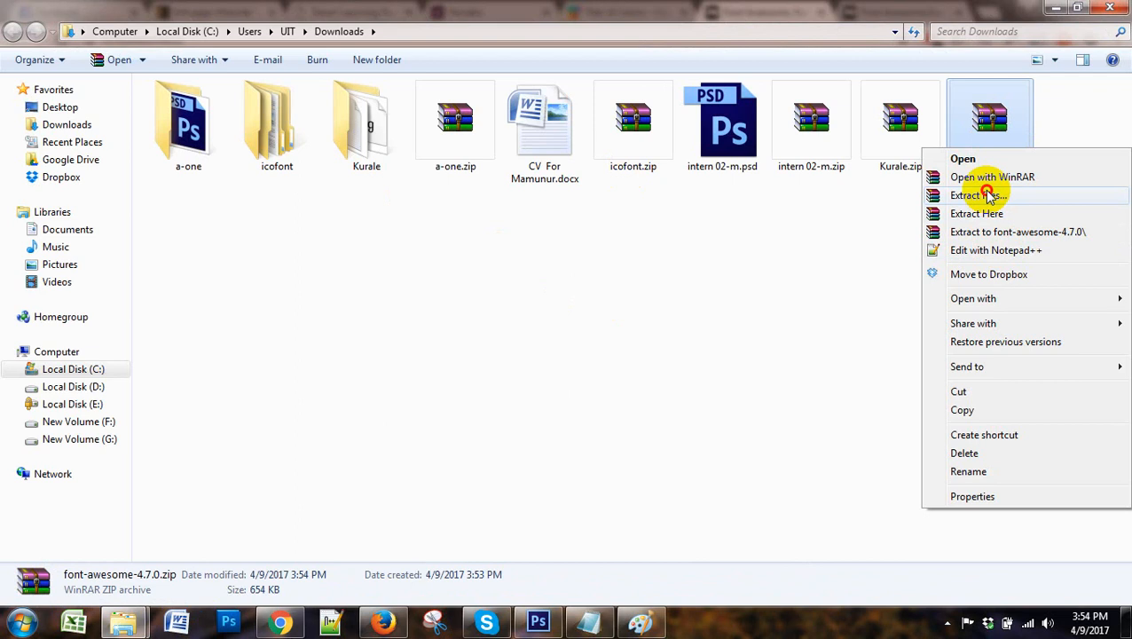
{"action": "left_click", "coordinate": [989, 195]}
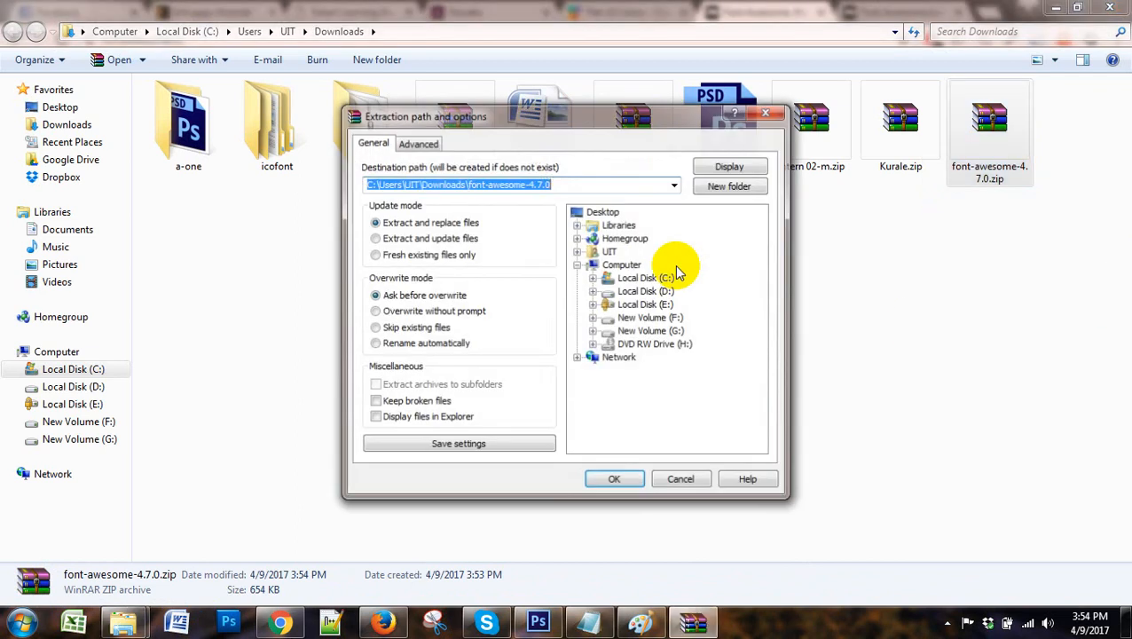
{"action": "left_click", "coordinate": [601, 475]}
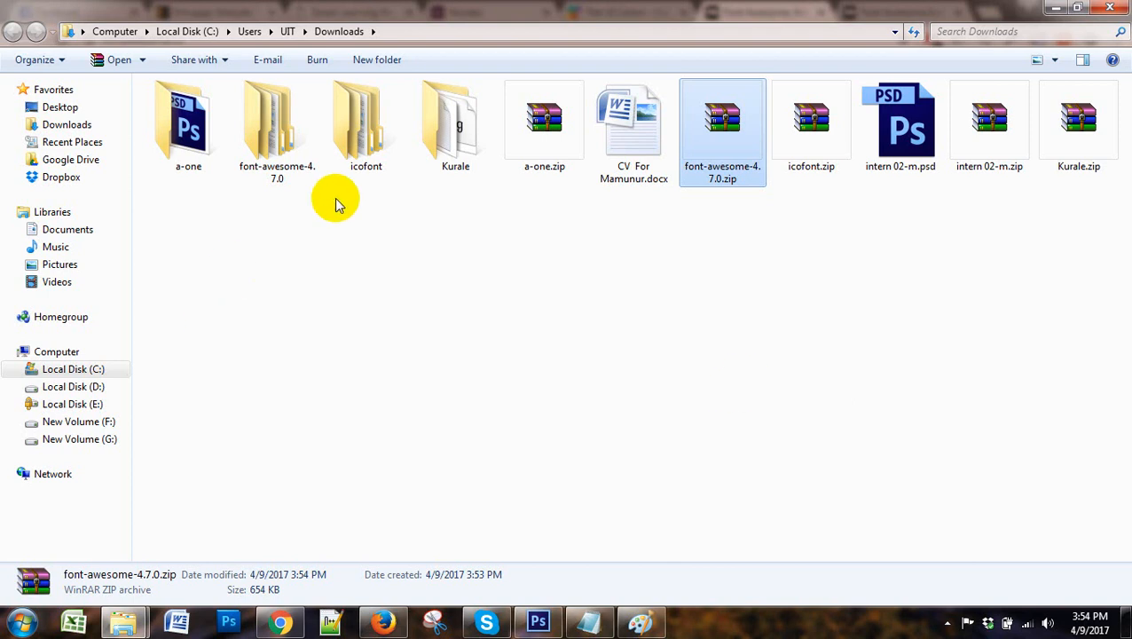
Open the fonts folder inside the extracted font-awesome-4.7.0 folder and copy all of its font files
{"action": "left_click", "coordinate": [276, 155]}
{"action": "double_click", "coordinate": [277, 156]}
{"action": "double_click", "coordinate": [208, 109]}
{"action": "double_click", "coordinate": [176, 126]}
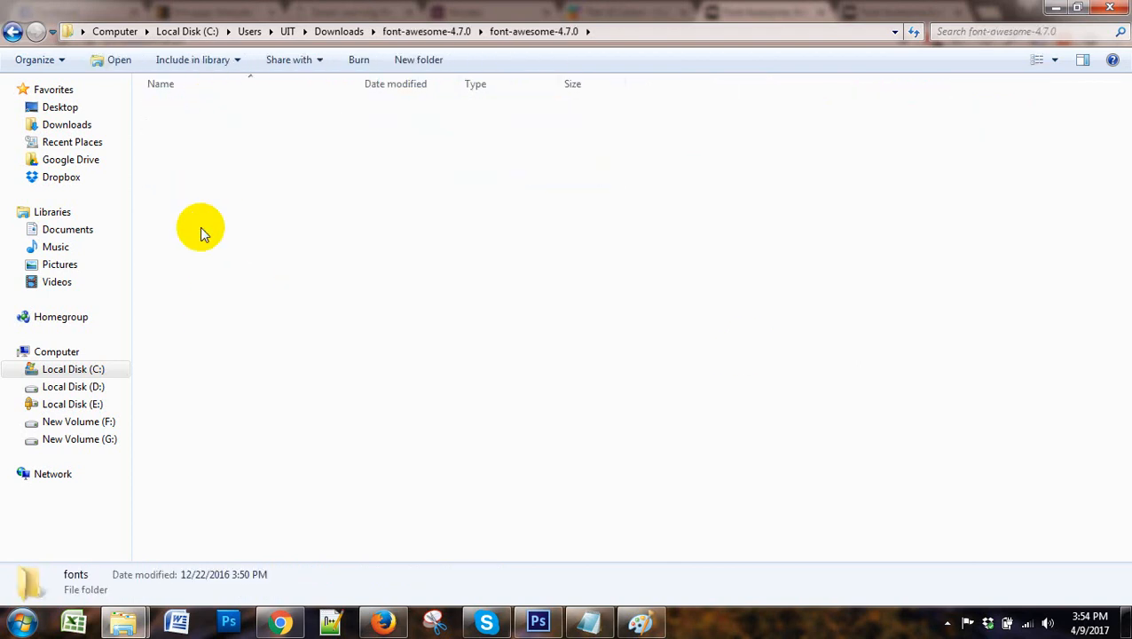
{"action": "left_click_drag", "start_coordinate": [202, 247], "coordinate": [243, 108]}
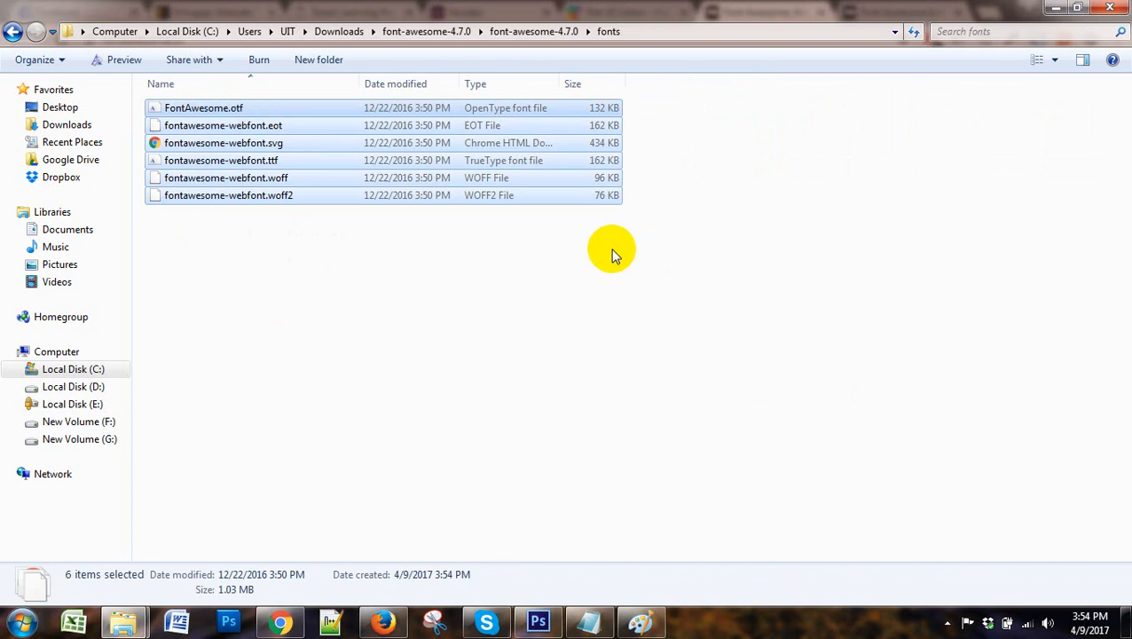
{"action": "left_click", "coordinate": [13, 31]}
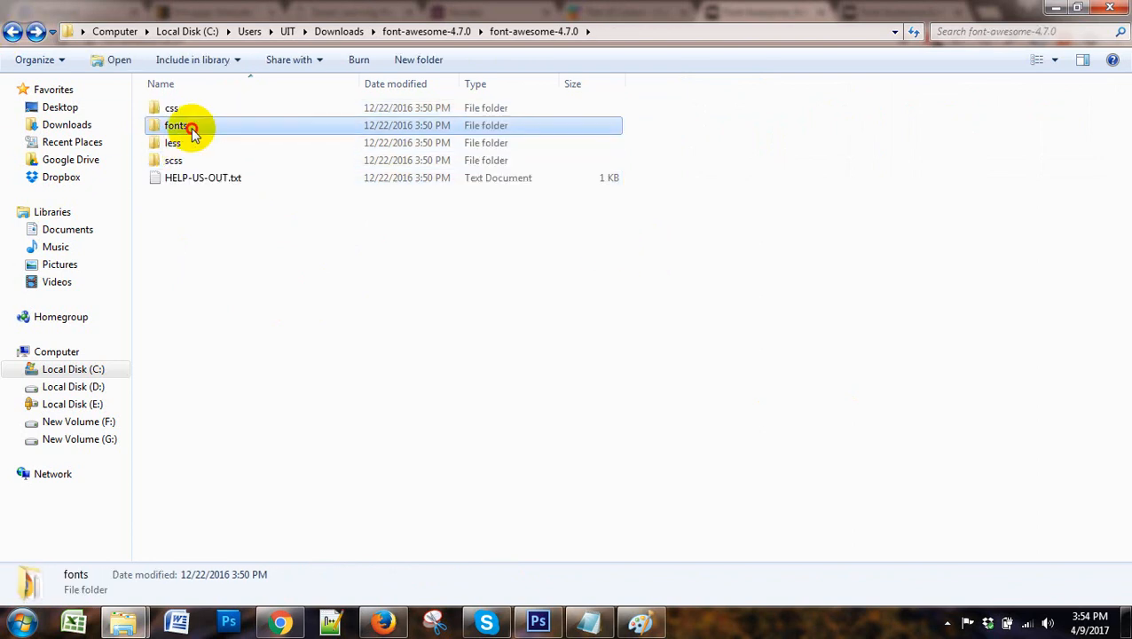
{"action": "double_click", "coordinate": [191, 128]}
{"action": "left_click_drag", "start_coordinate": [242, 110], "coordinate": [240, 107]}
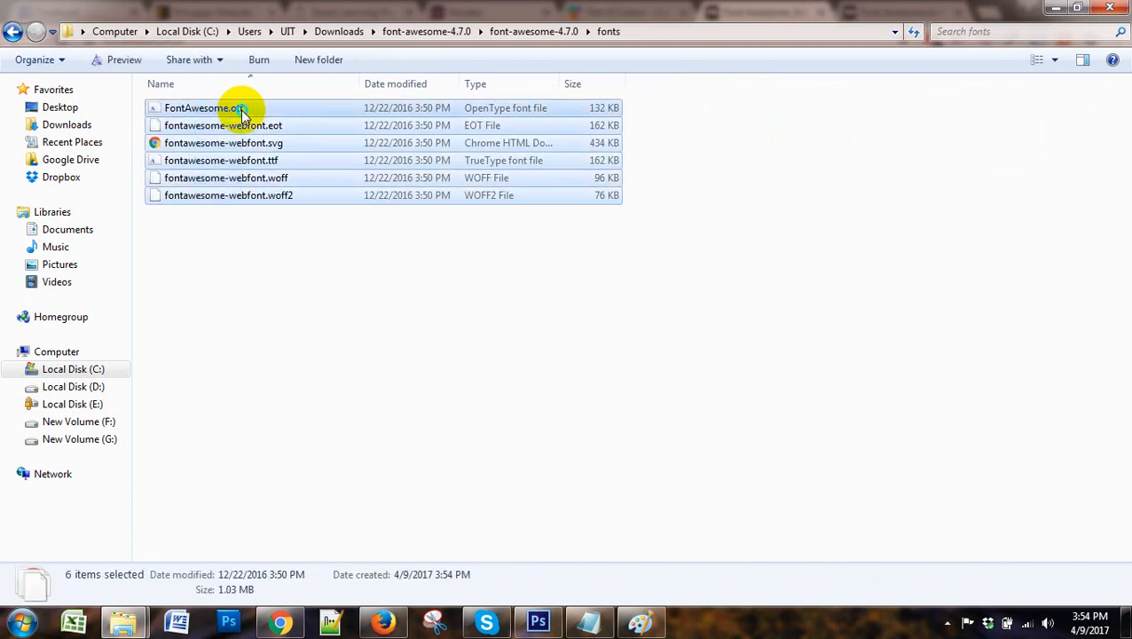
{"action": "right_click", "coordinate": [241, 111]}
{"action": "left_click", "coordinate": [295, 330]}
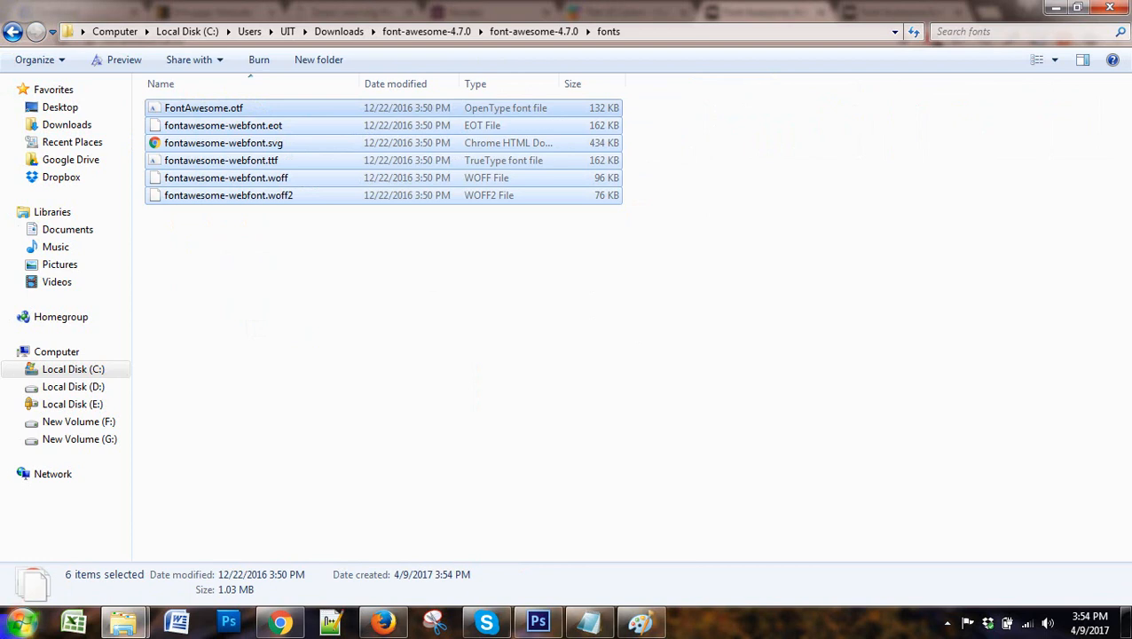
Open the Windows Fonts folder from the Appearance and Personalization category of Control Panel
{"action": "left_click", "coordinate": [21, 621]}
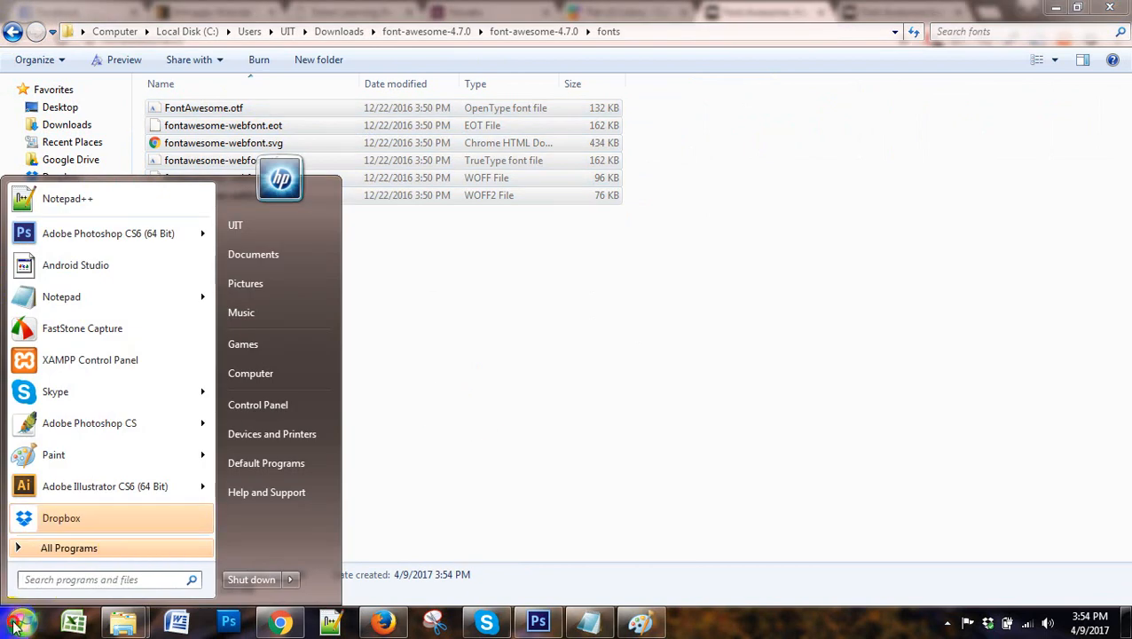
{"action": "left_click", "coordinate": [20, 623]}
{"action": "left_click", "coordinate": [19, 623]}
{"action": "left_click", "coordinate": [18, 623]}
{"action": "left_click", "coordinate": [18, 623]}
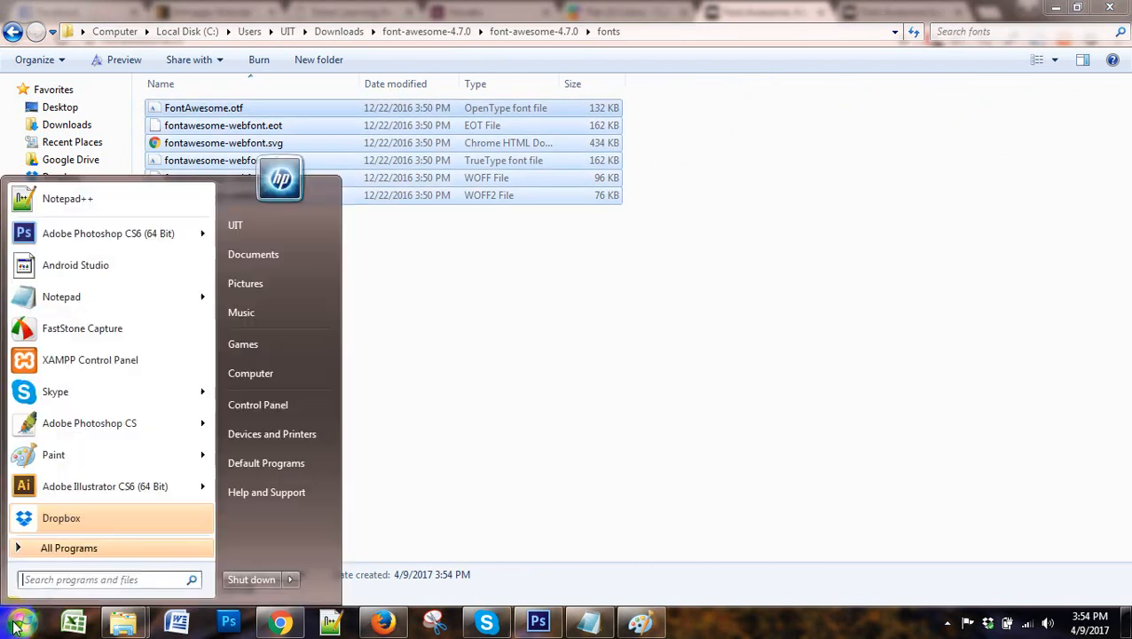
{"action": "left_click", "coordinate": [277, 411]}
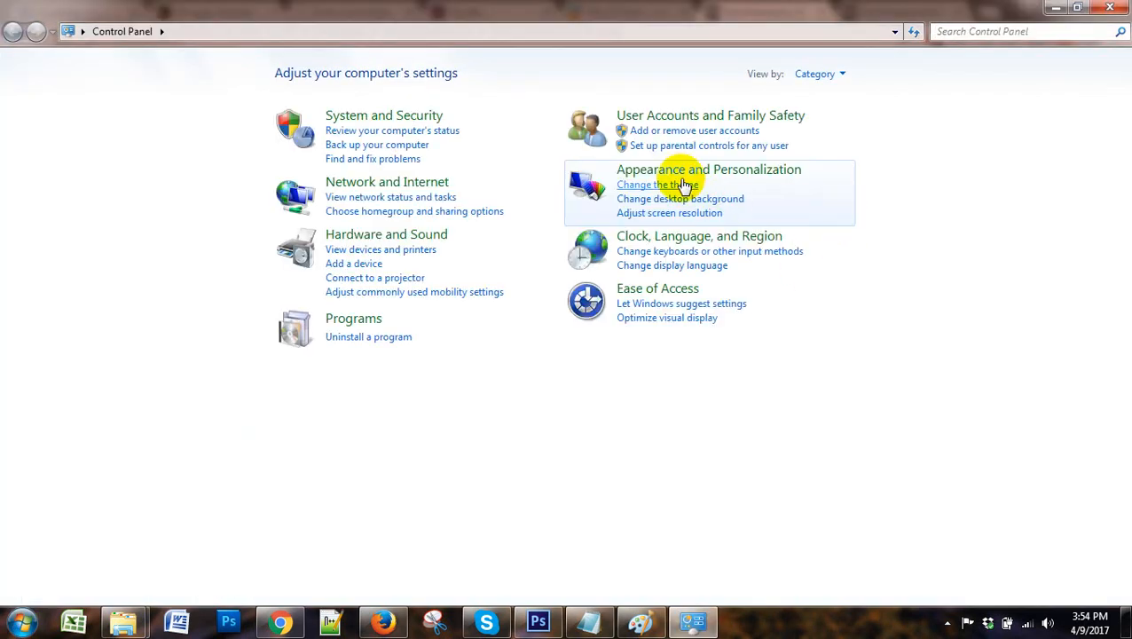
{"action": "left_click", "coordinate": [681, 178]}
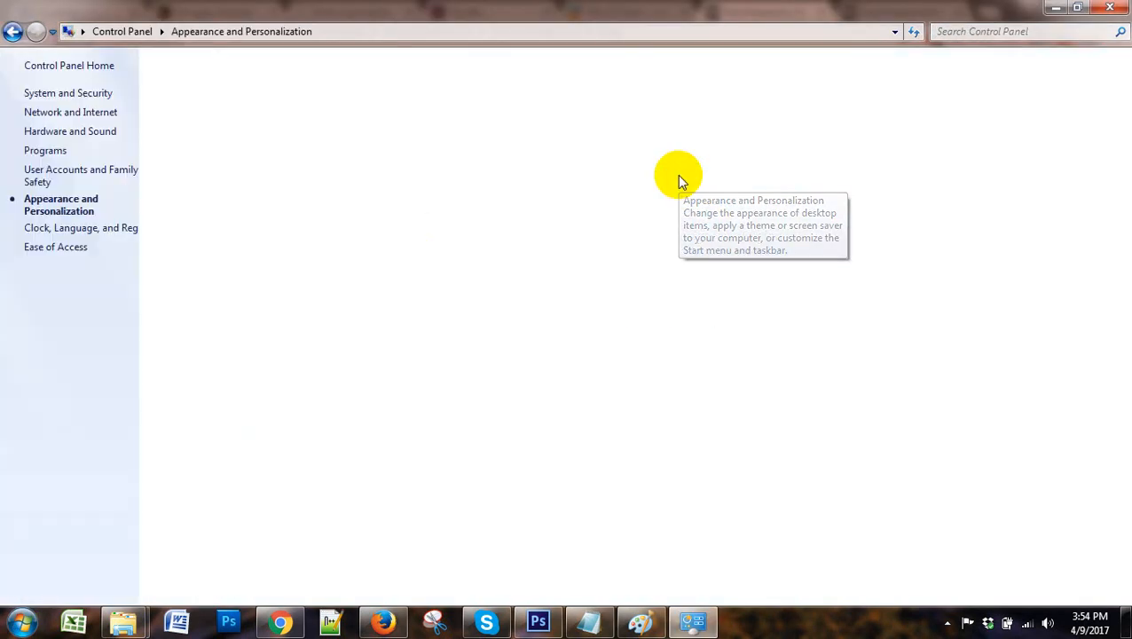
{"action": "left_click", "coordinate": [241, 346]}
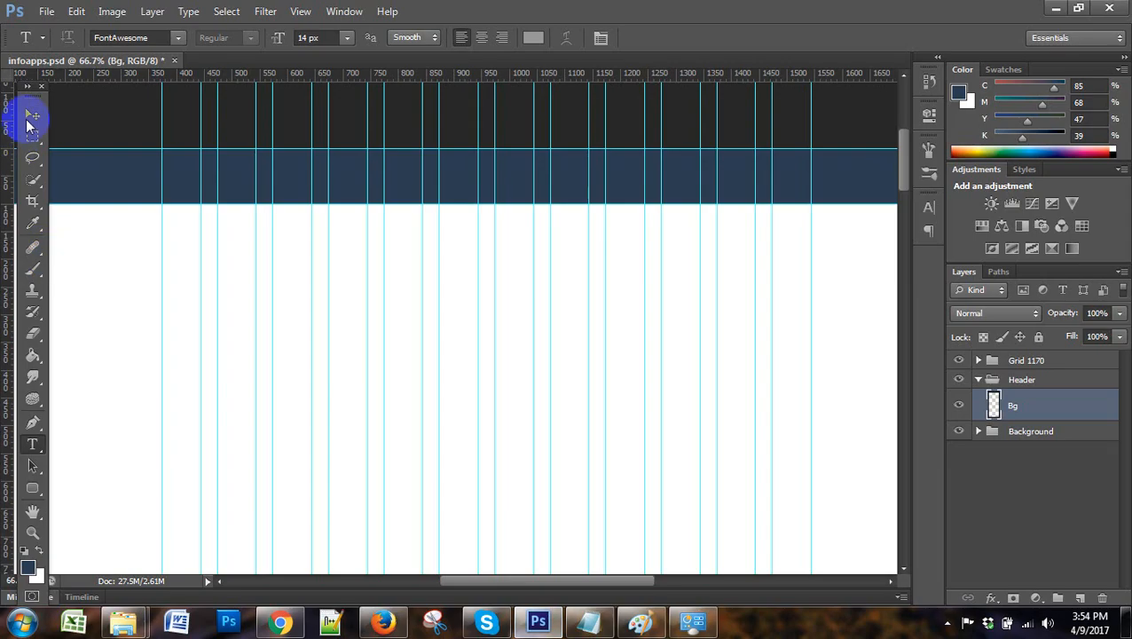
Check the Type tool's font name in Photoshop, and return to the Windows Fonts folder
{"action": "left_click", "coordinate": [121, 37]}
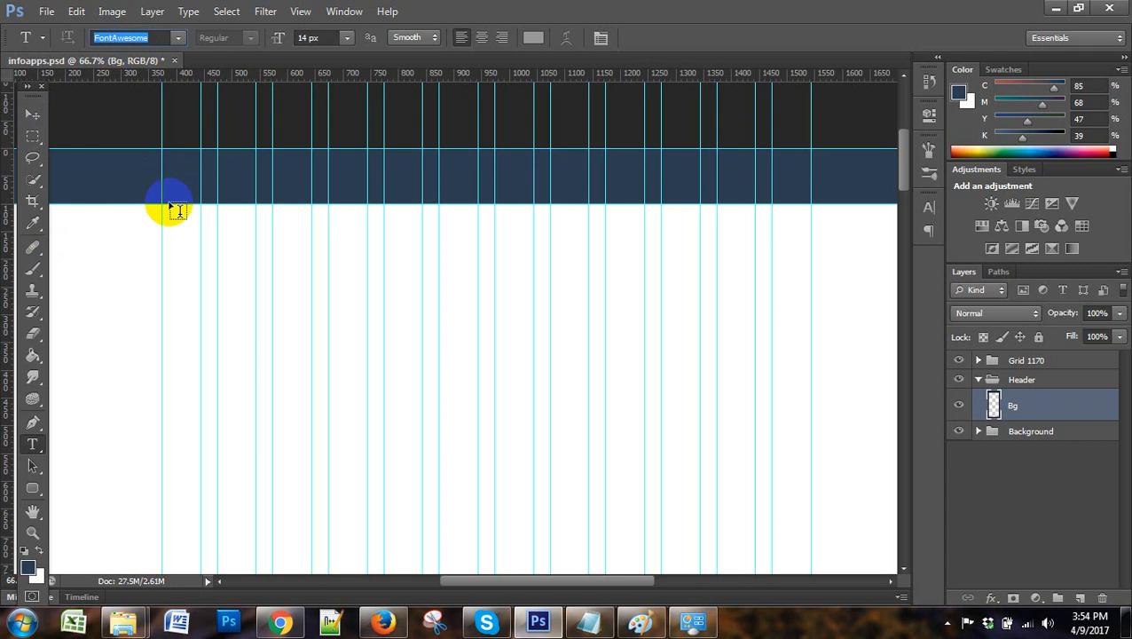
{"action": "left_click", "coordinate": [278, 621]}
{"action": "left_click", "coordinate": [125, 622]}
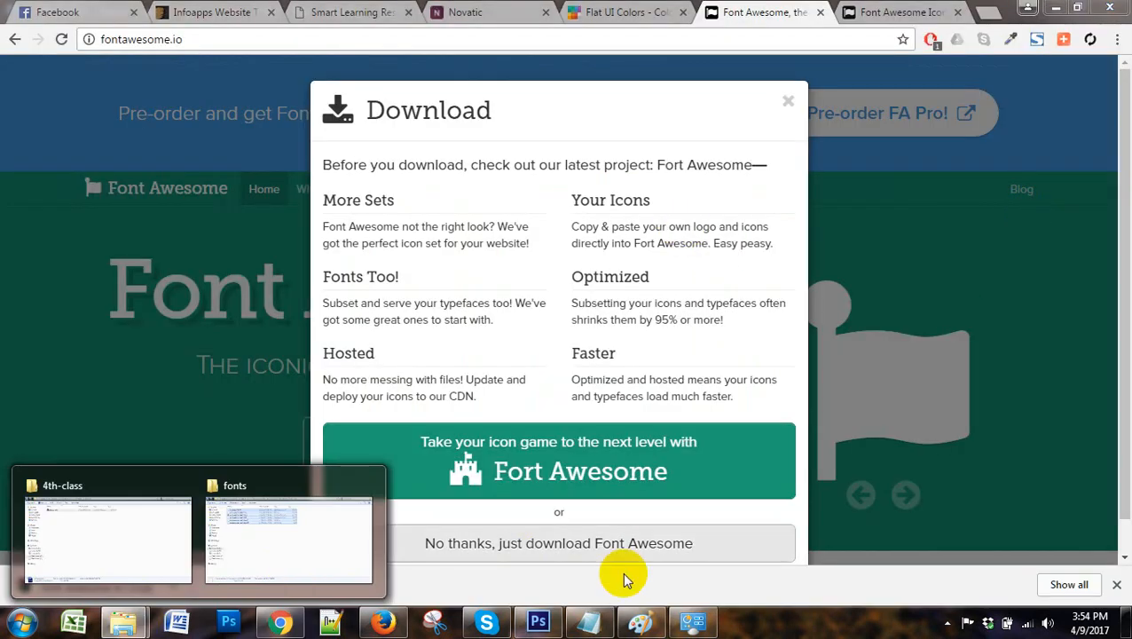
{"action": "left_click", "coordinate": [687, 623]}
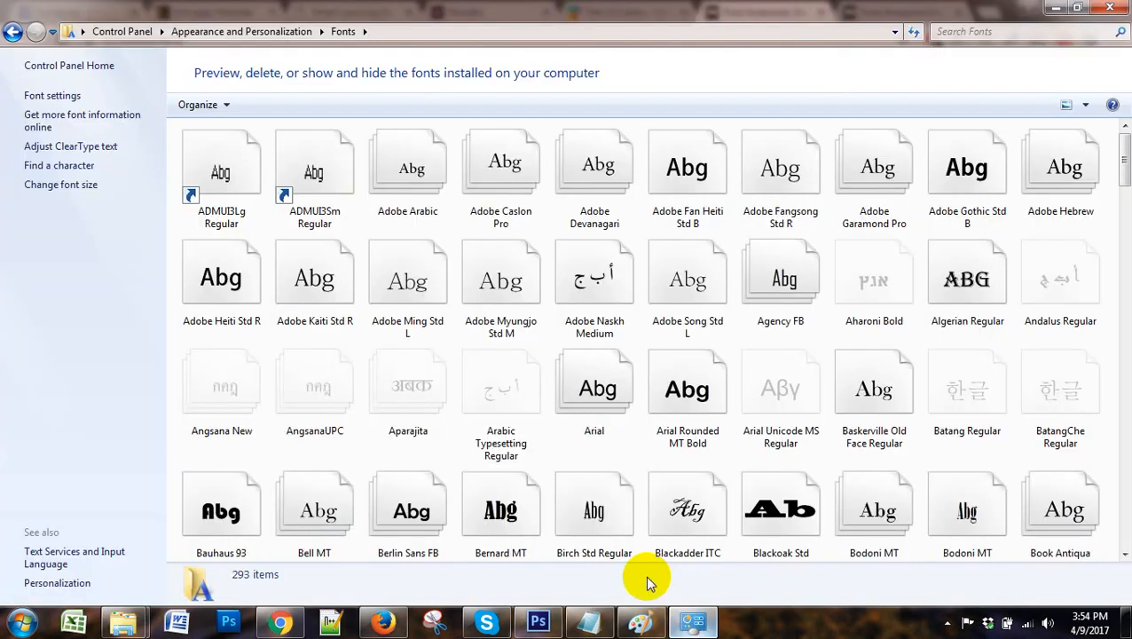
Paste the copied font files into the Fonts folder, declining to replace the existing FontAwesome font and skipping the files that are not valid fonts
{"action": "right_click", "coordinate": [1034, 228]}
{"action": "left_click", "coordinate": [1013, 319]}
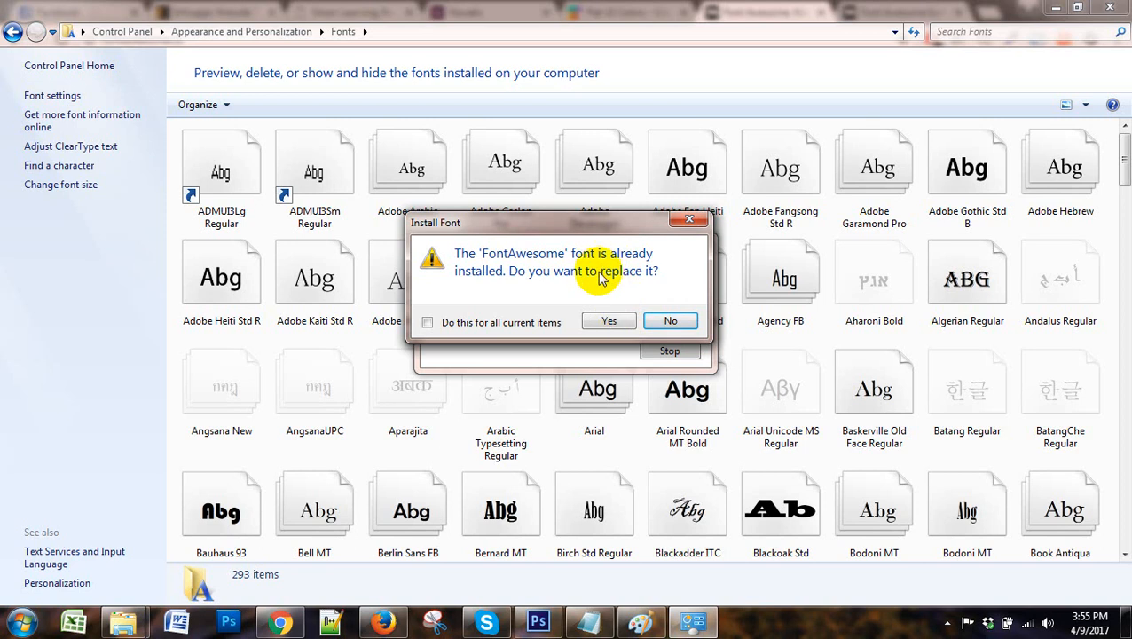
{"action": "left_click", "coordinate": [677, 321]}
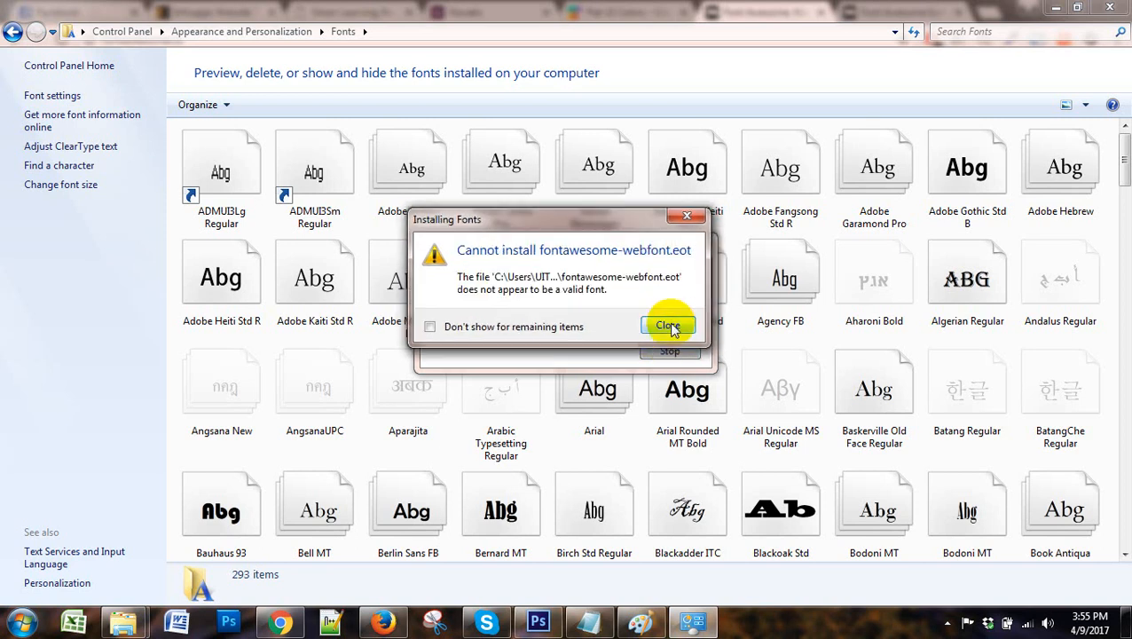
{"action": "left_click", "coordinate": [691, 216]}
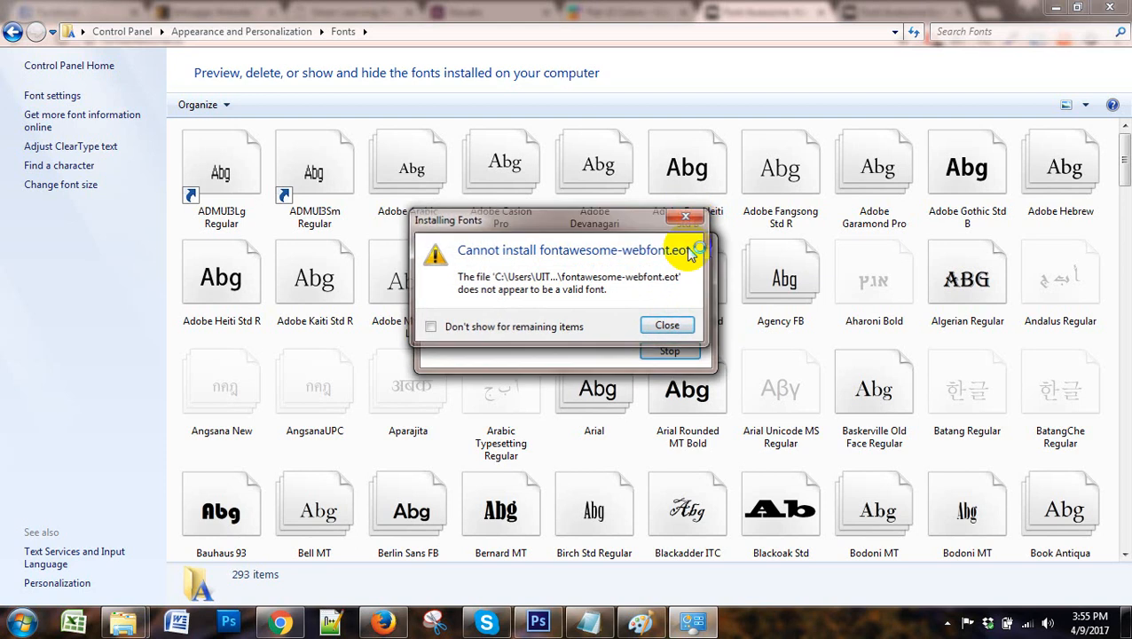
{"action": "left_click", "coordinate": [686, 326]}
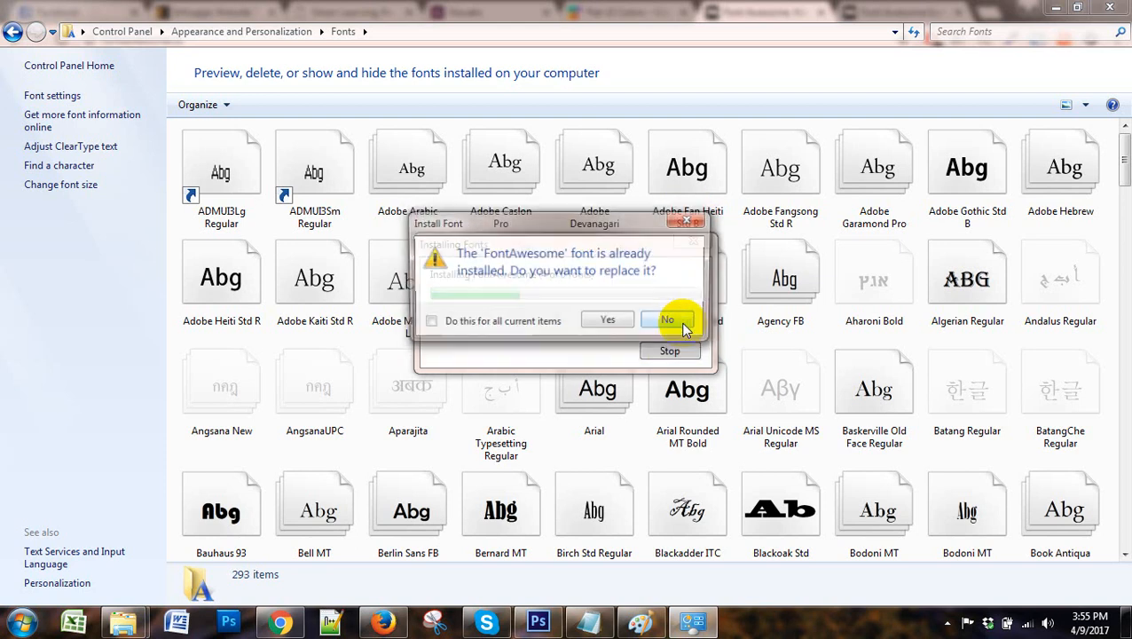
{"action": "left_click", "coordinate": [681, 325]}
{"action": "left_click", "coordinate": [669, 334]}
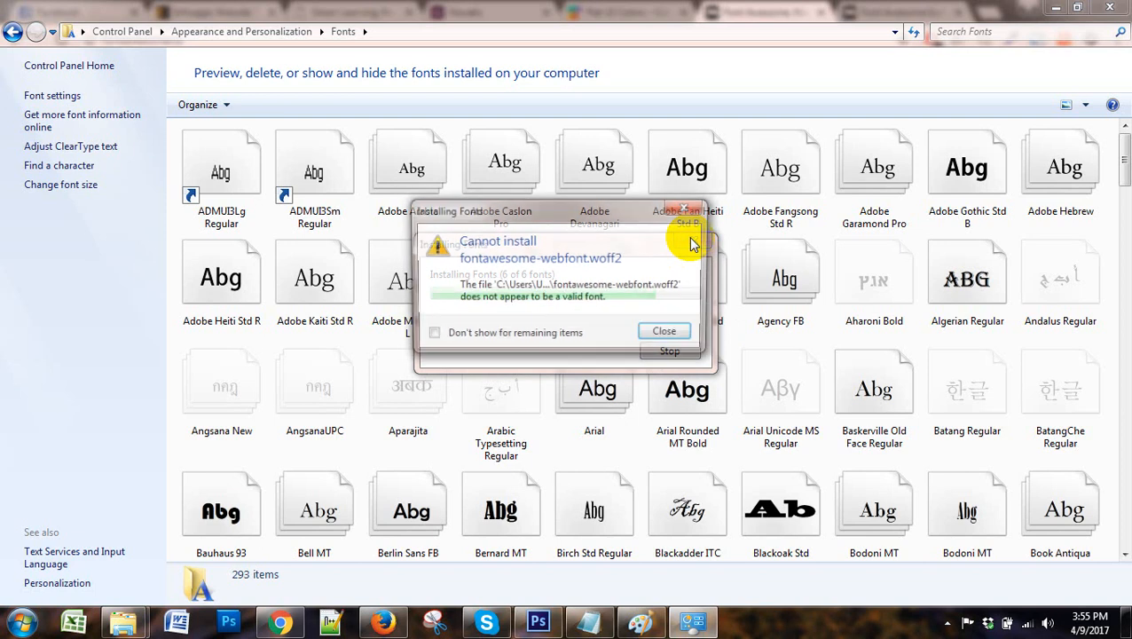
{"action": "left_click", "coordinate": [691, 326]}
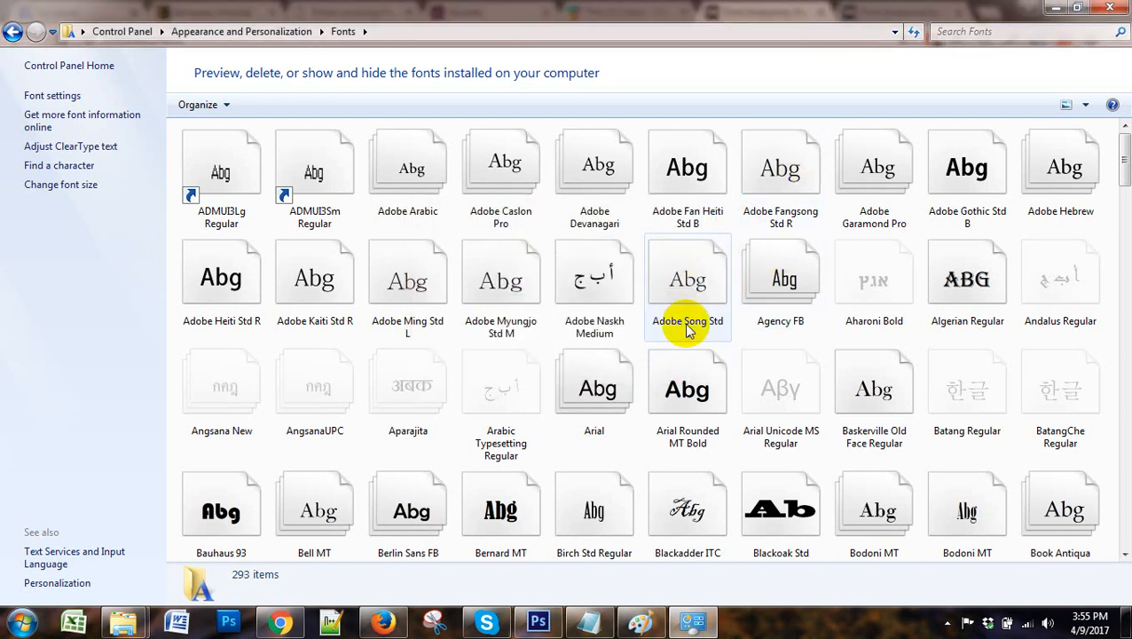
Switch via Photoshop to Chrome, close the Download dialog on the Font Awesome home page, and browse the icon list on the Icons page
{"action": "scroll", "coordinate": [682, 321], "scroll_direction": "down", "scroll_amount": 5}
{"action": "left_click", "coordinate": [539, 623]}
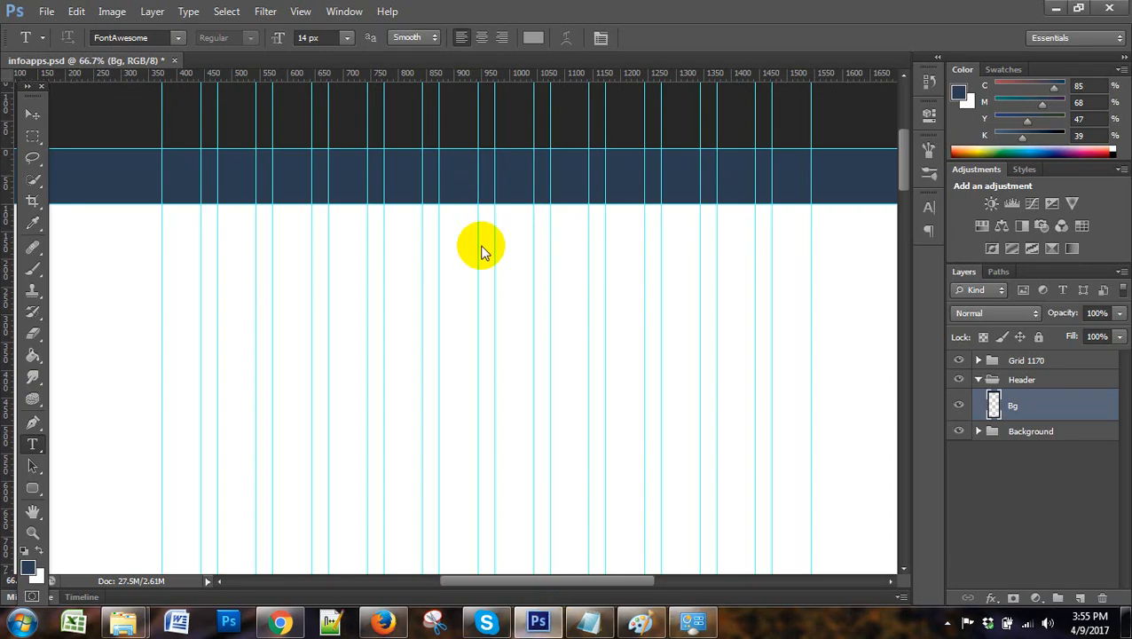
{"action": "left_click", "coordinate": [279, 623]}
{"action": "left_click", "coordinate": [788, 101]}
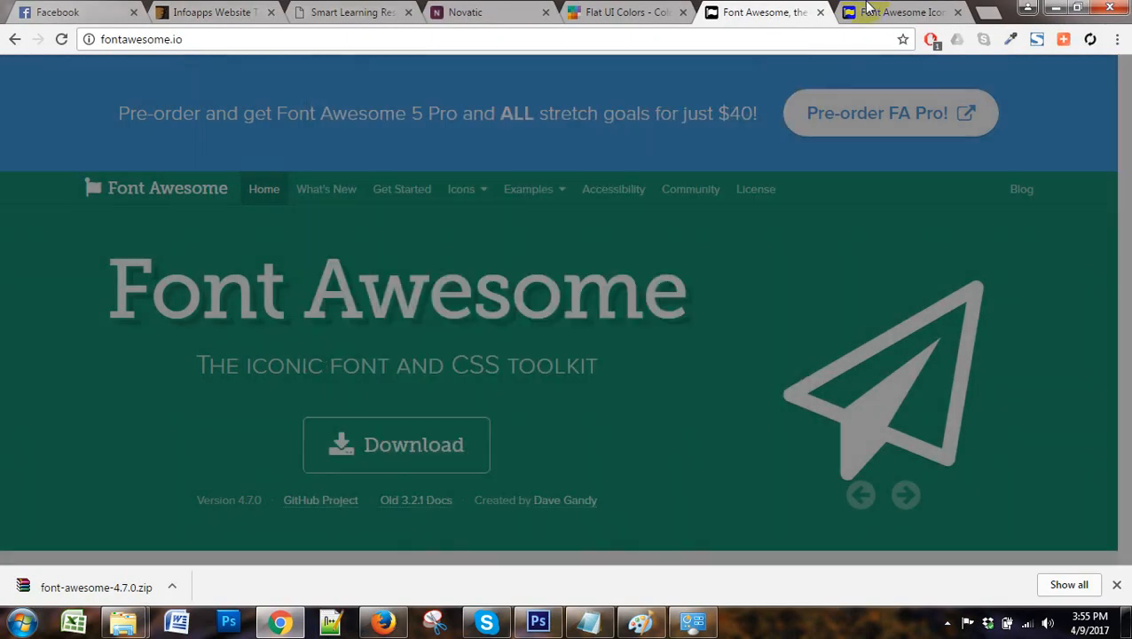
{"action": "key", "text": "ctrl+Tab"}
{"action": "scroll", "coordinate": [664, 302], "scroll_direction": "down", "scroll_amount": 10}
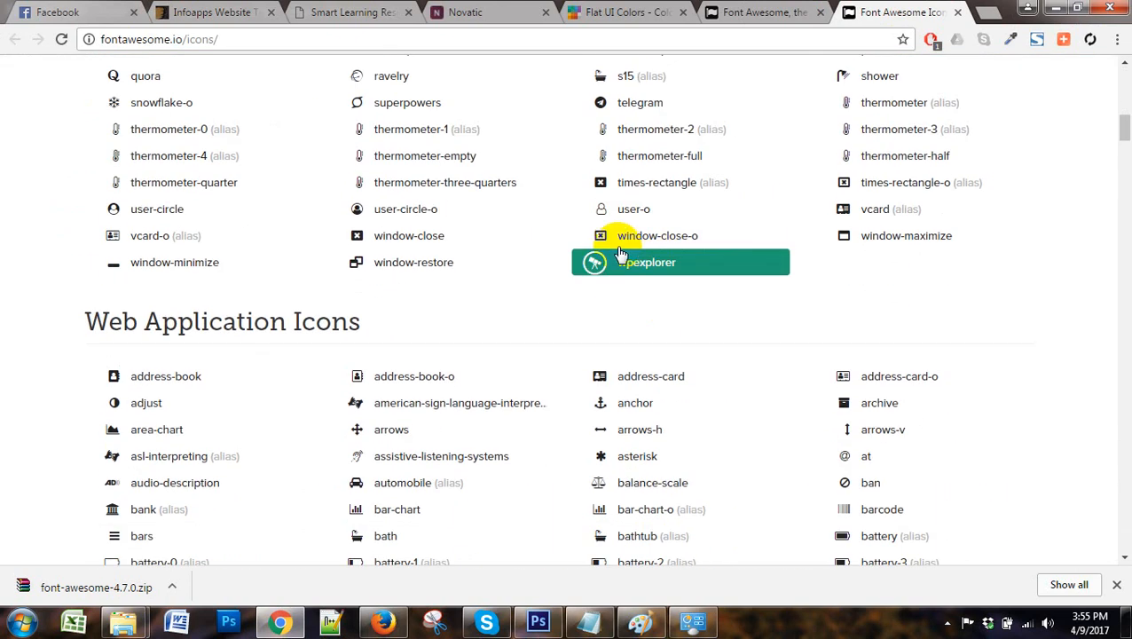
{"action": "scroll", "coordinate": [771, 125], "scroll_direction": "up", "scroll_amount": 3}
Search Google for "font awesome cheat sheet" in a new browser tab
{"action": "left_click", "coordinate": [987, 12]}
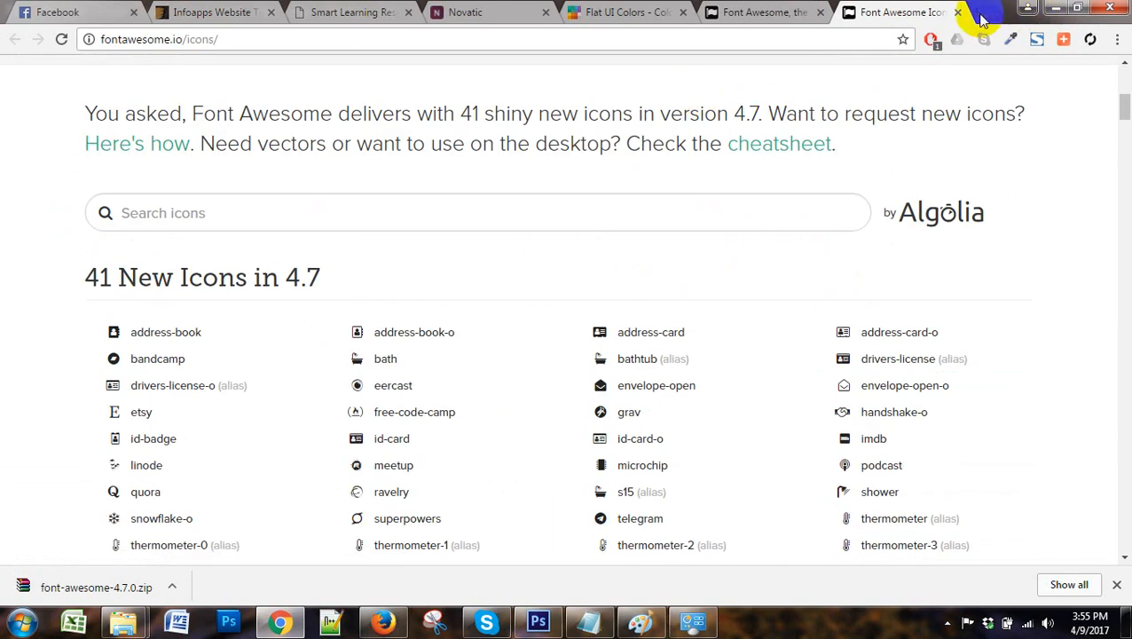
{"action": "left_click", "coordinate": [506, 42]}
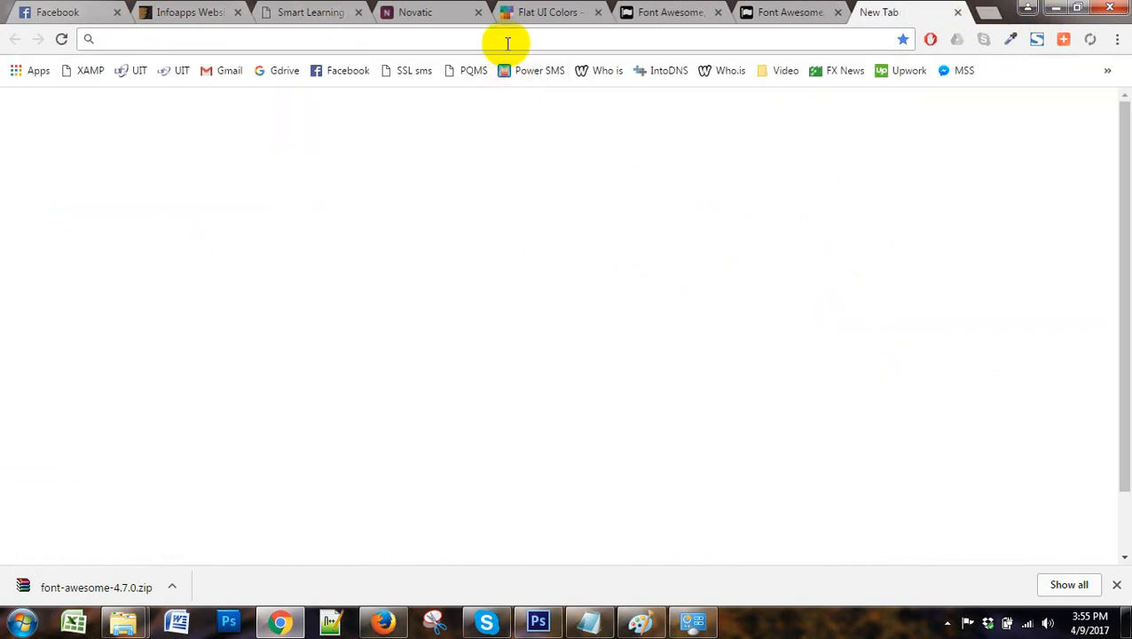
{"action": "type", "text": "fo"}
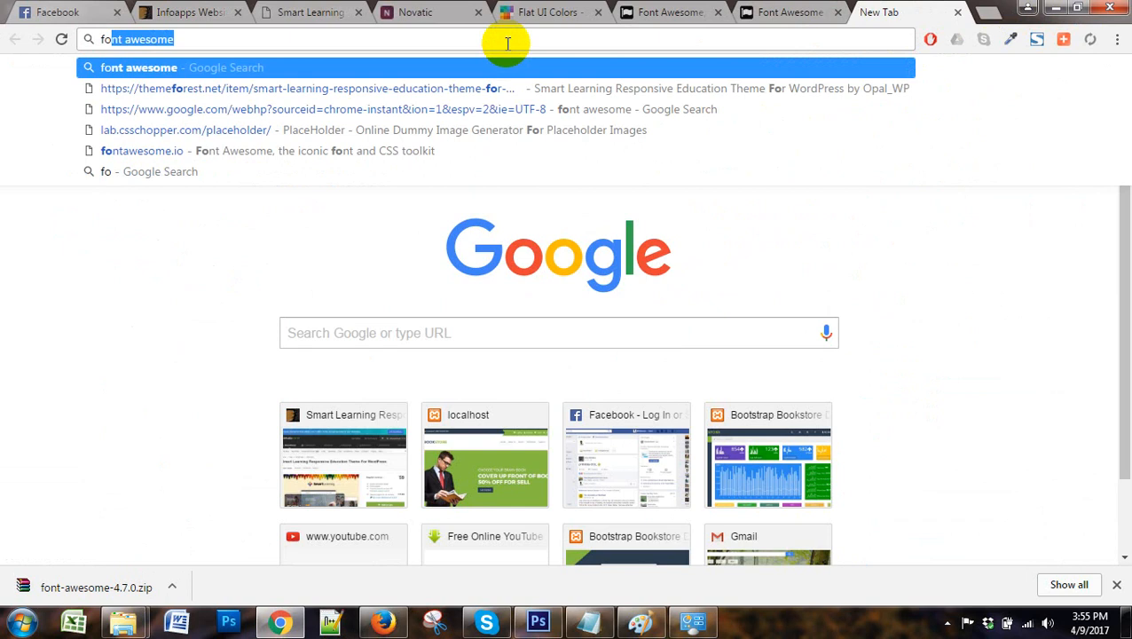
{"action": "type", "text": "nt awesome"}
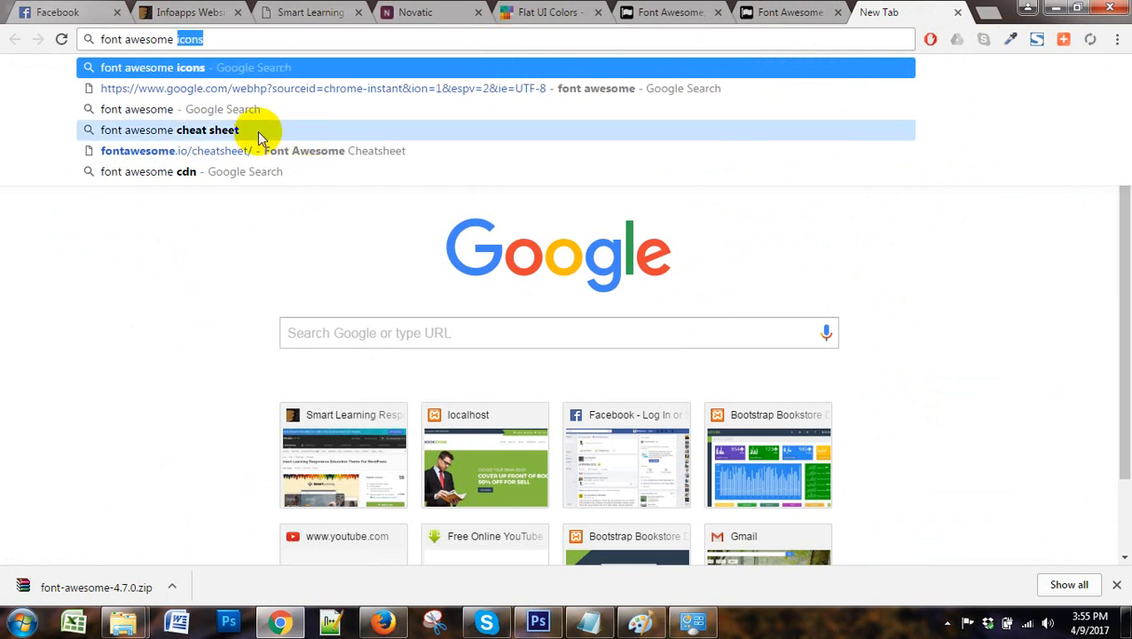
{"action": "left_click", "coordinate": [260, 133]}
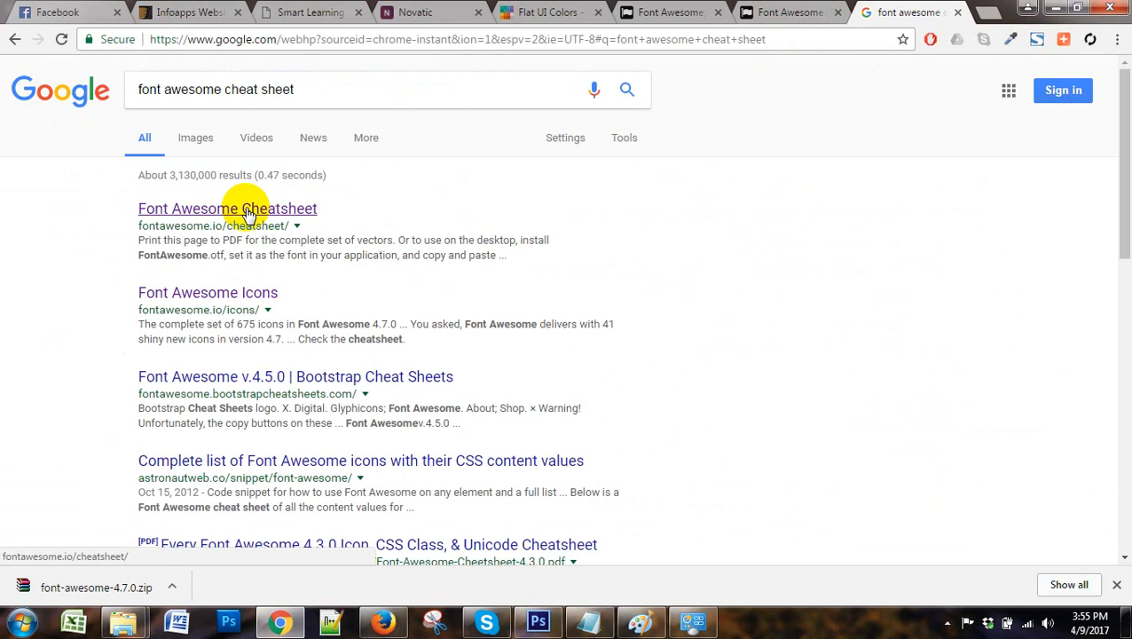
Open the Font Awesome Cheatsheet result in a new tab and close the search results tab
{"action": "right_click", "coordinate": [286, 213]}
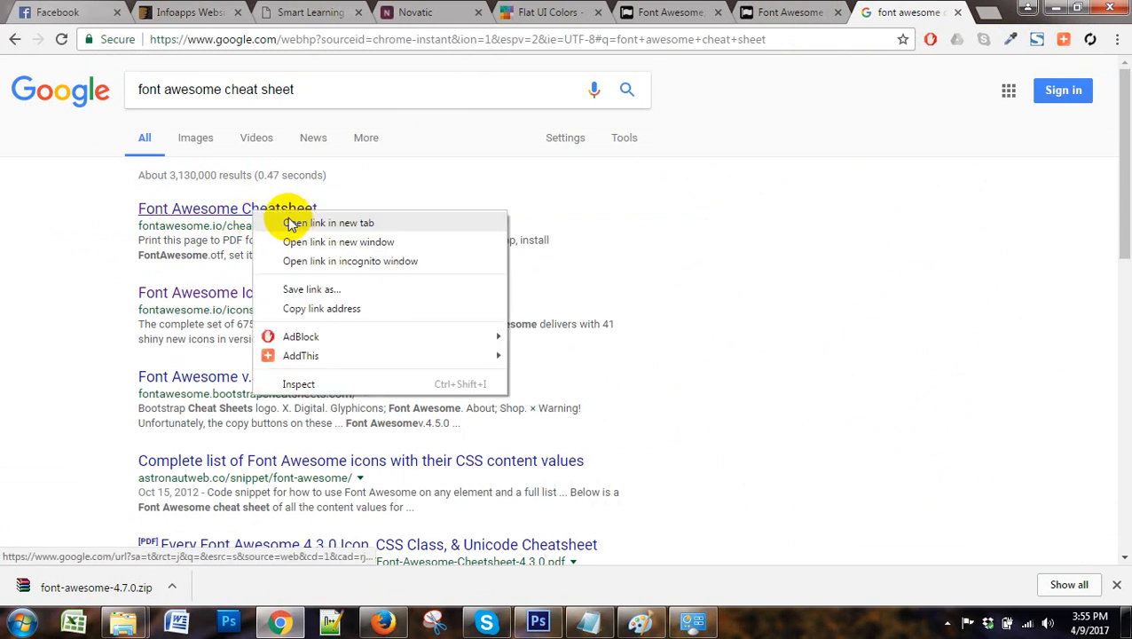
{"action": "left_click", "coordinate": [296, 222]}
{"action": "left_click", "coordinate": [905, 11]}
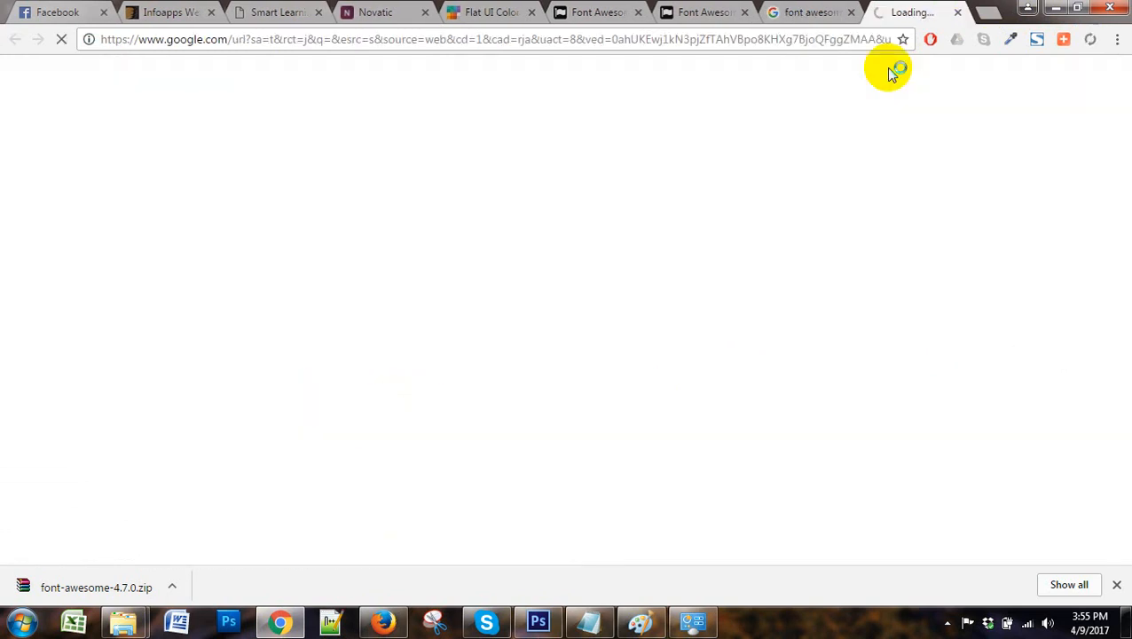
{"action": "left_click", "coordinate": [850, 12]}
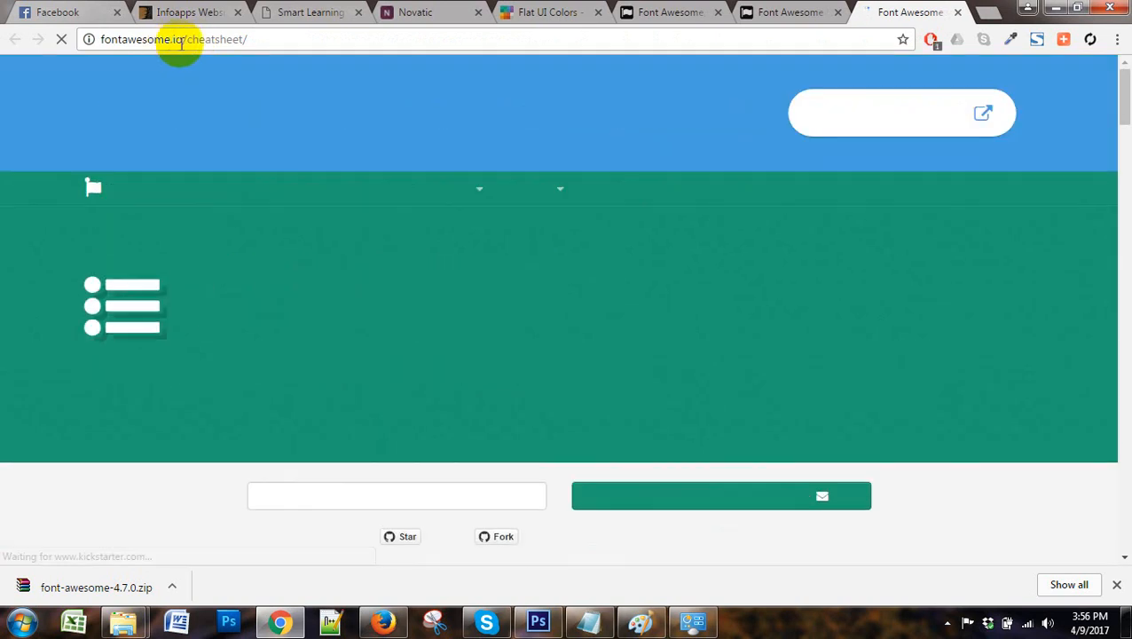
Compare the web addresses of the Font Awesome Cheatsheet, Icons and home pages
{"action": "left_click_drag", "start_coordinate": [186, 39], "coordinate": [236, 39]}
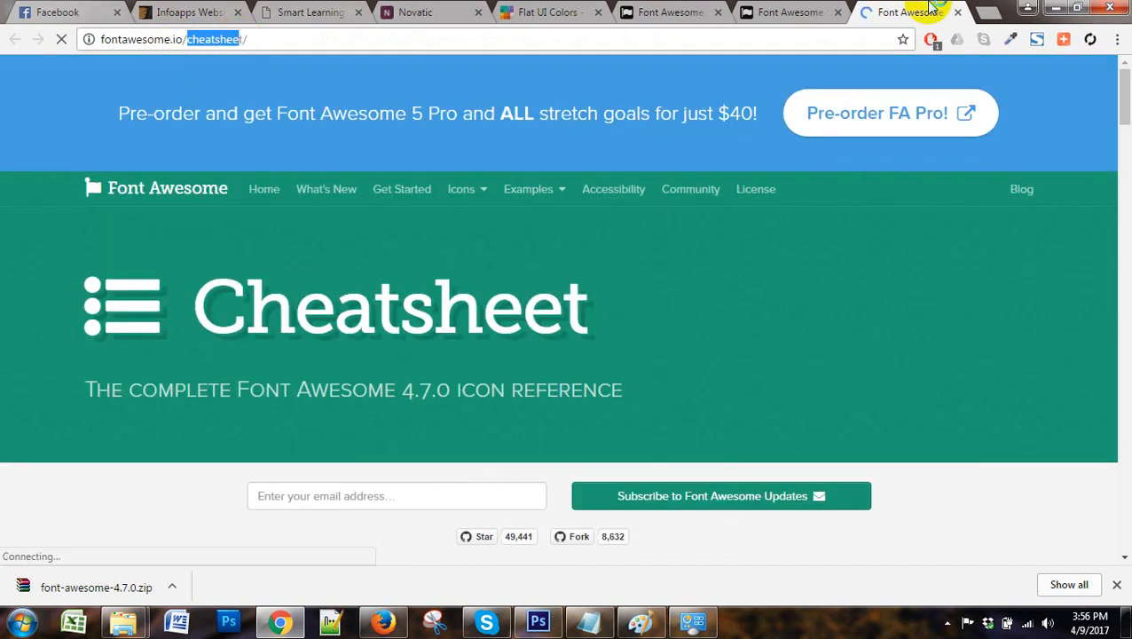
{"action": "key", "text": "ctrl+shift+Tab"}
{"action": "double_click", "coordinate": [195, 39]}
{"action": "left_click", "coordinate": [705, 16]}
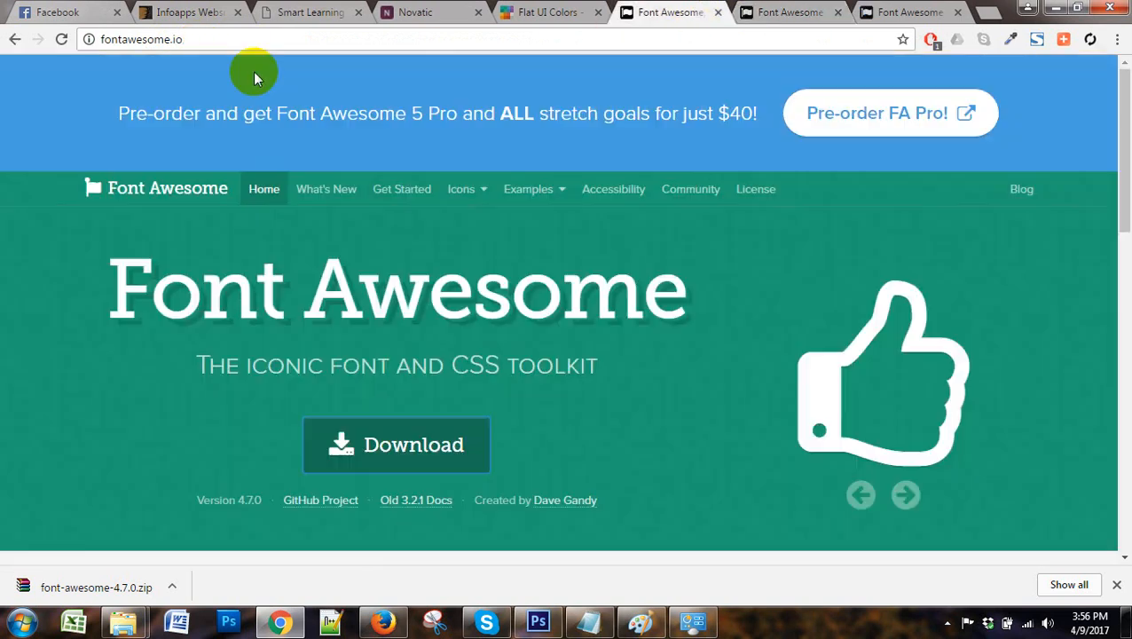
Compare the Font Awesome home and cheatsheet web addresses, and browse the cheatsheet's list of icons
{"action": "double_click", "coordinate": [164, 39]}
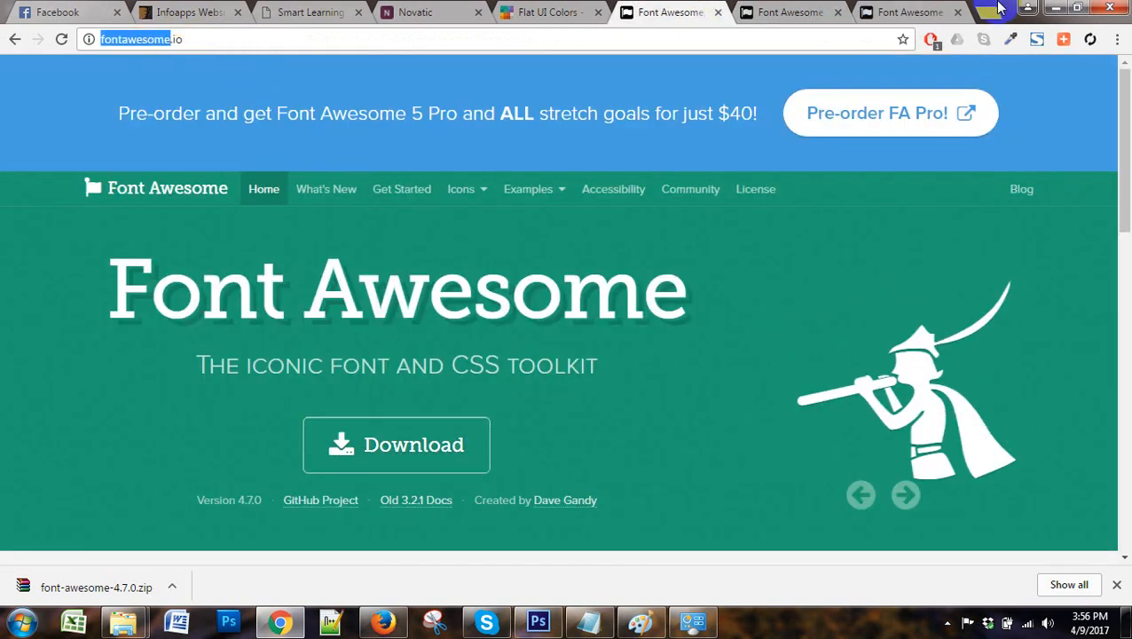
{"action": "left_click", "coordinate": [897, 10]}
{"action": "double_click", "coordinate": [191, 39]}
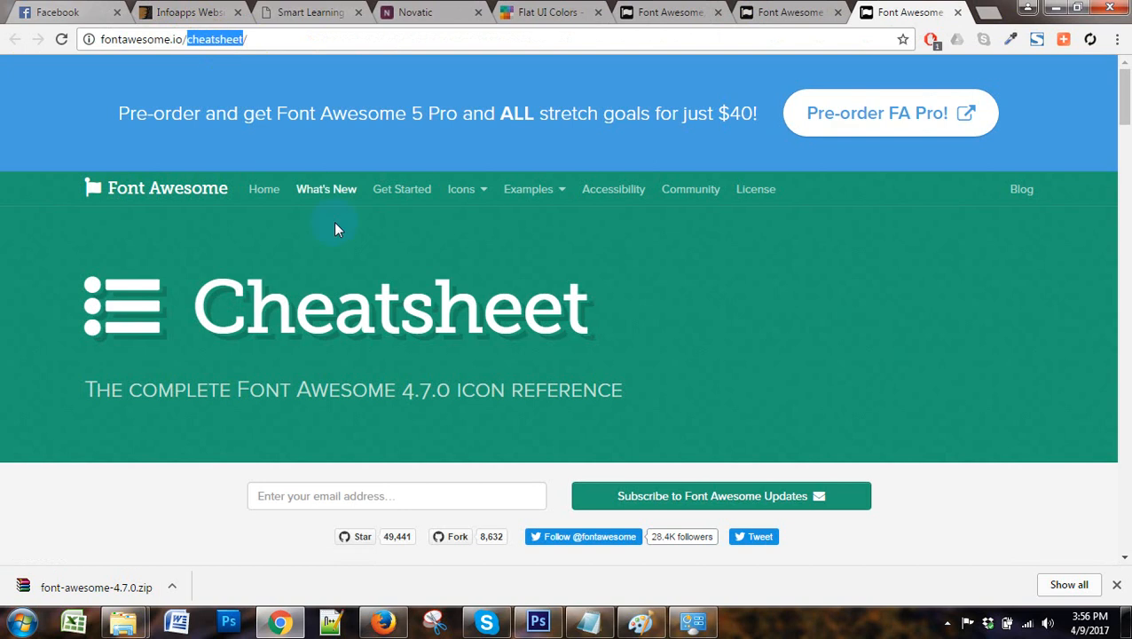
{"action": "scroll", "coordinate": [366, 322], "scroll_direction": "down", "scroll_amount": 8}
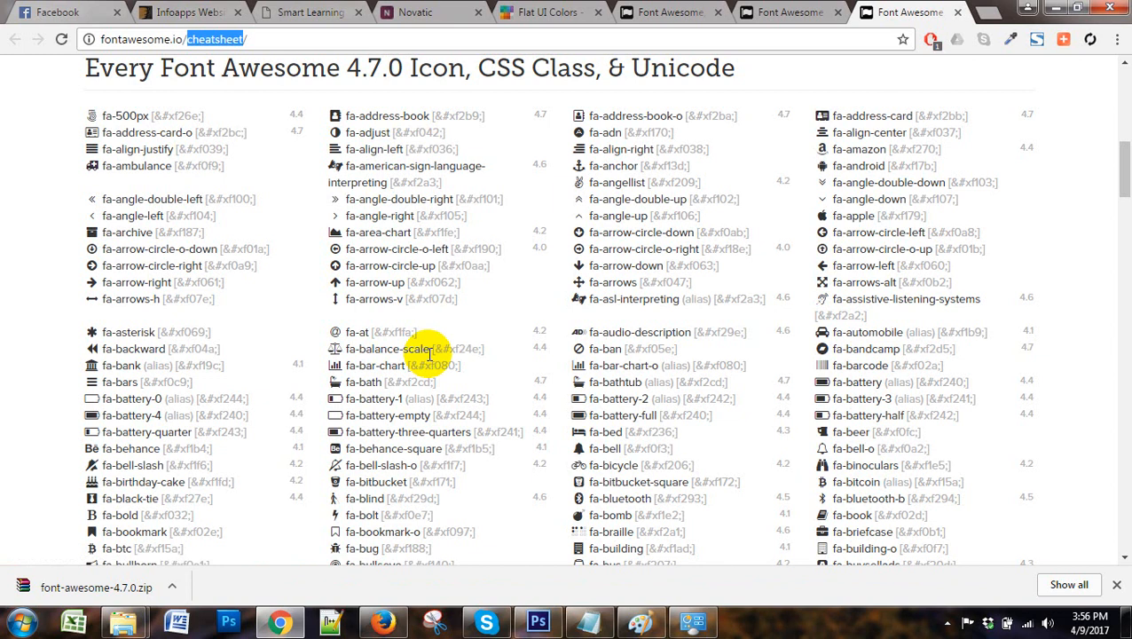
{"action": "scroll", "coordinate": [429, 353], "scroll_direction": "down", "scroll_amount": 3}
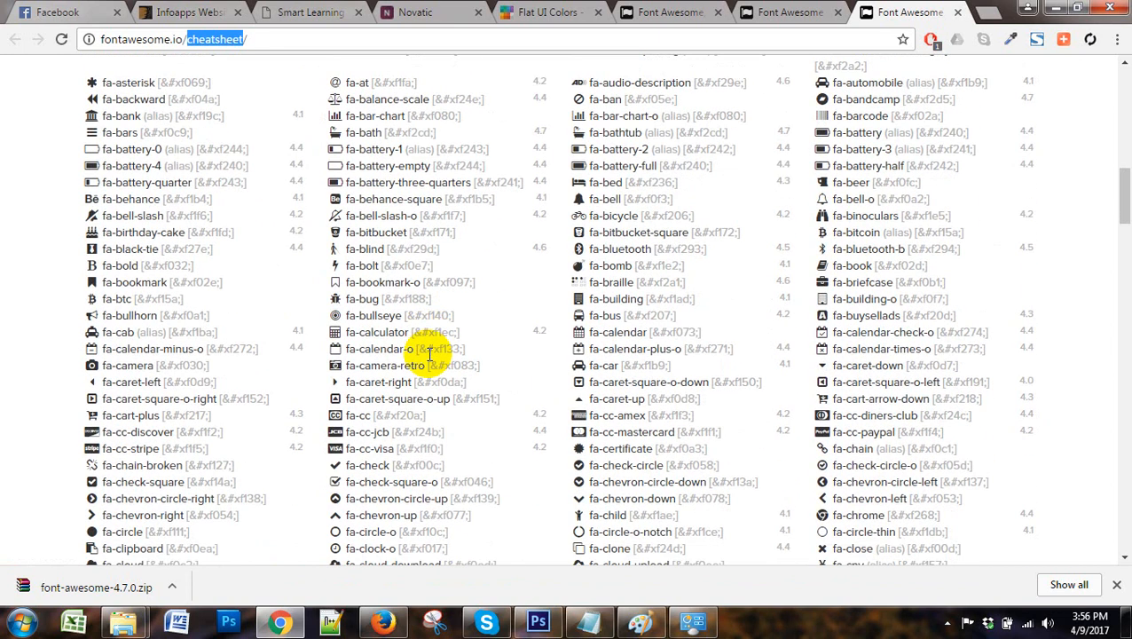
Search the cheatsheet page for "phone", go through the matches and copy the fa-mobile-phone icon character
{"action": "key", "text": "ctrl+f"}
{"action": "type", "text": "phone"}
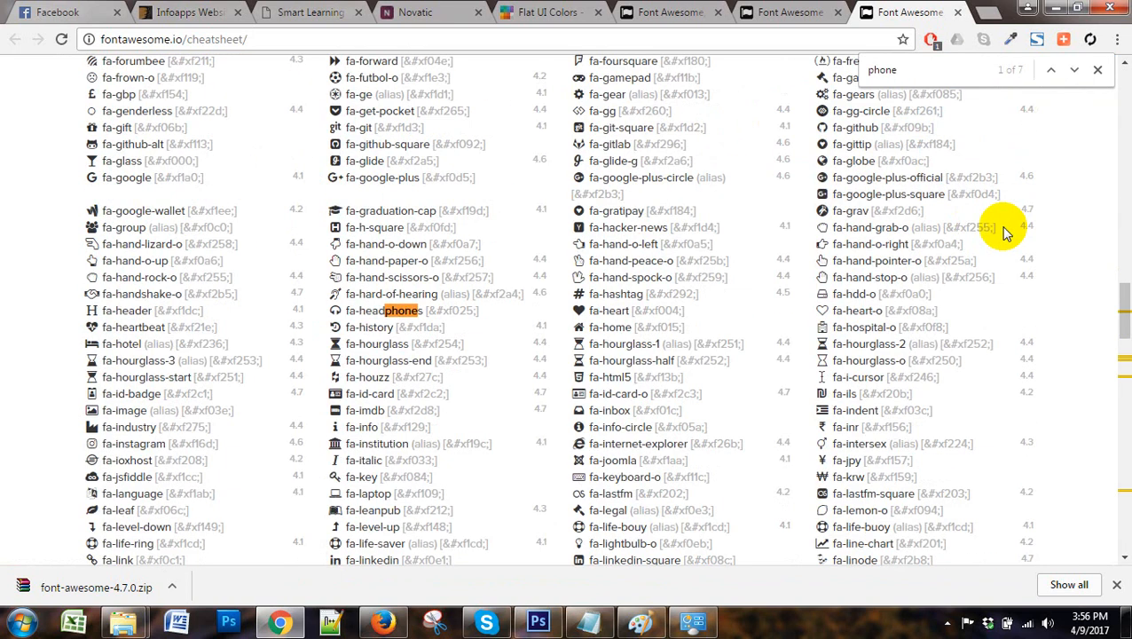
{"action": "left_click", "coordinate": [1074, 73]}
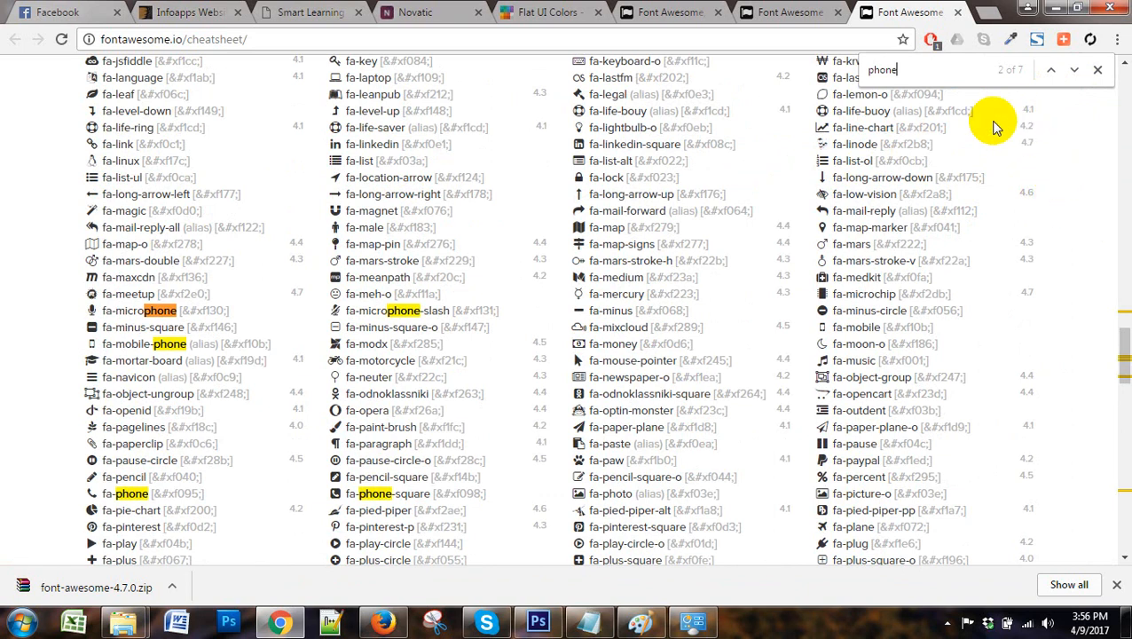
{"action": "left_click", "coordinate": [1073, 78]}
{"action": "left_click", "coordinate": [1073, 78]}
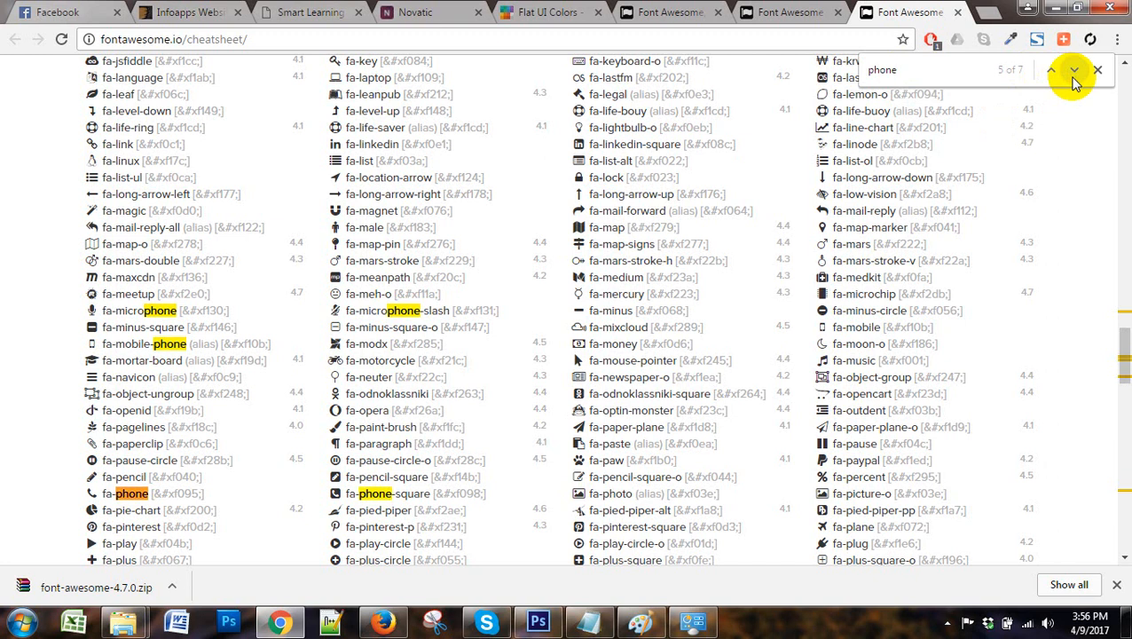
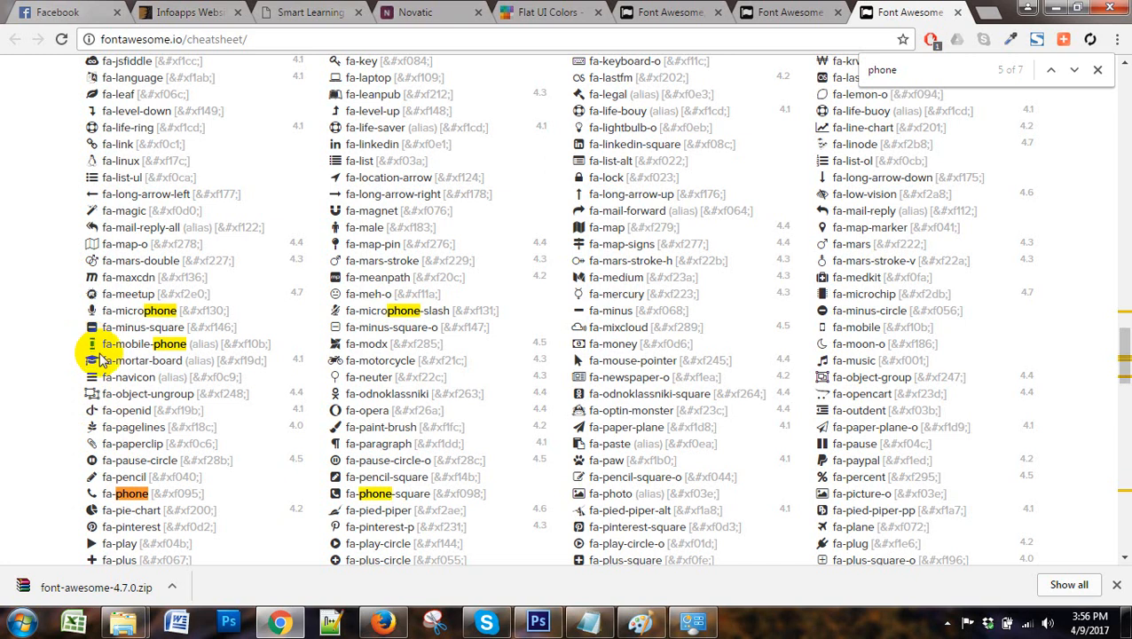
Switch to Photoshop and paste the mobile phone icon as a FontAwesome text layer on the dark header bar
{"action": "left_click", "coordinate": [538, 621]}
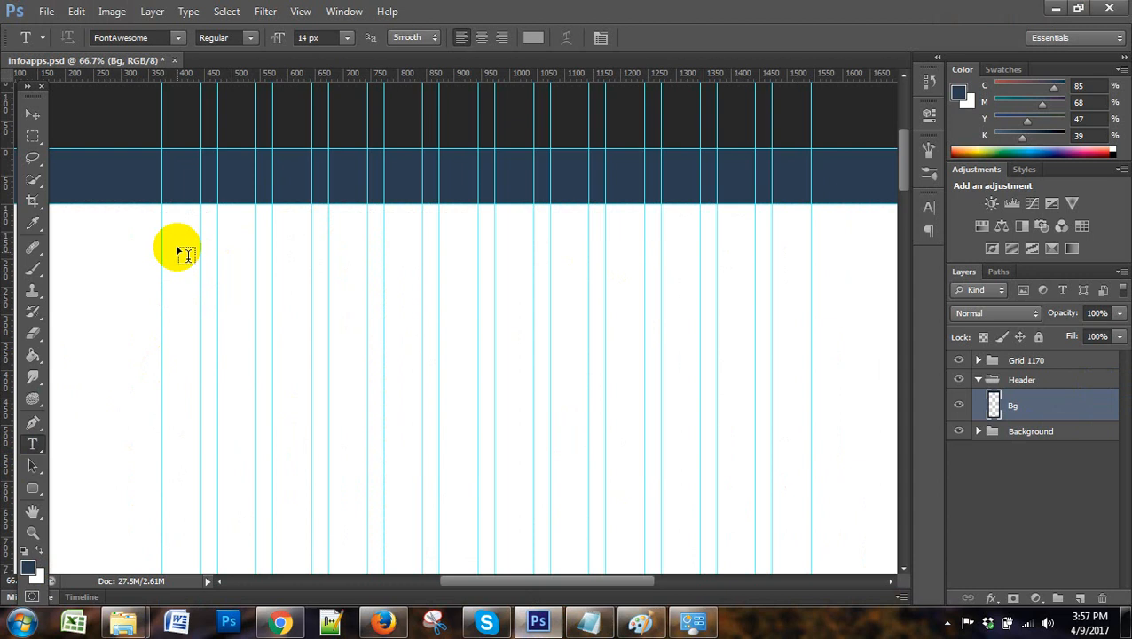
{"action": "left_click", "coordinate": [191, 184]}
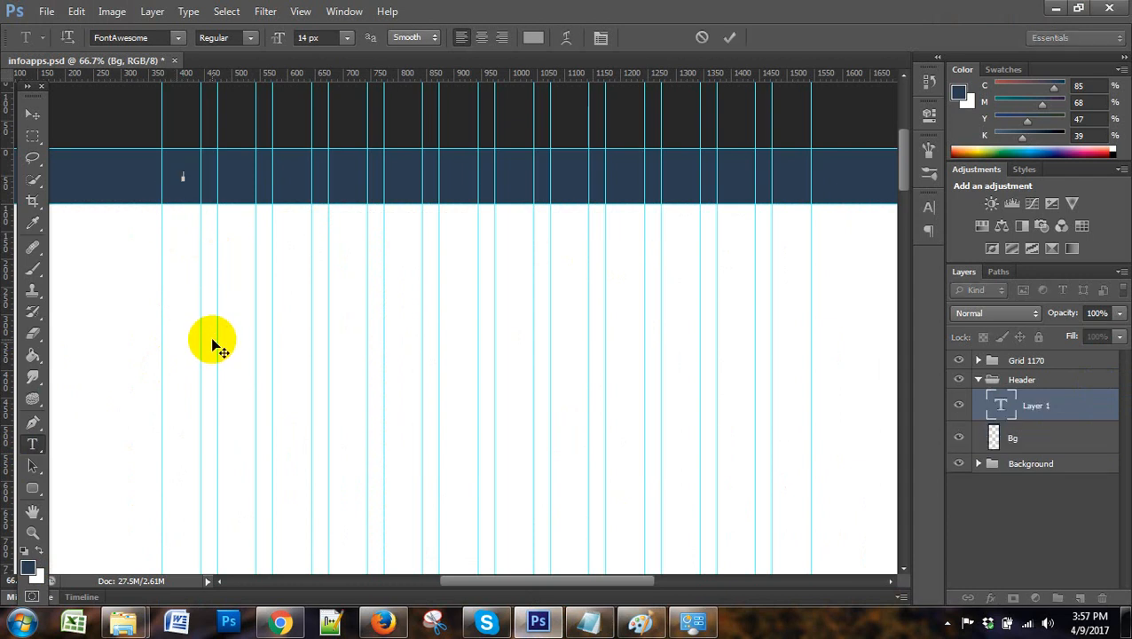
{"action": "left_click", "coordinate": [186, 183]}
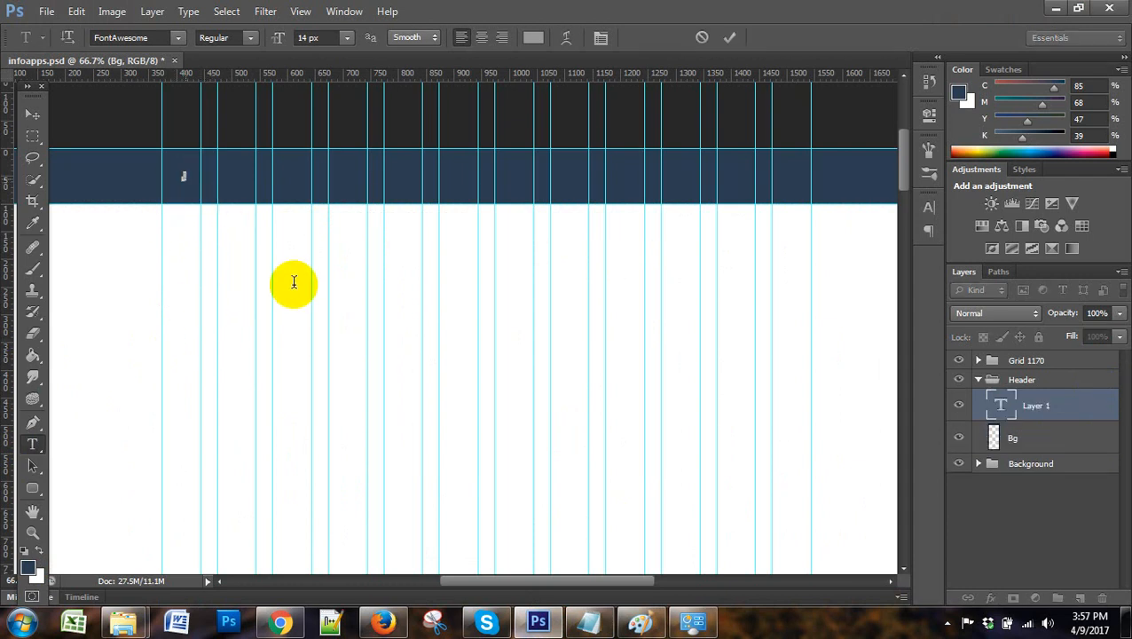
{"action": "key", "text": "ctrl+plus"}
{"action": "key", "text": "ctrl+plus"}
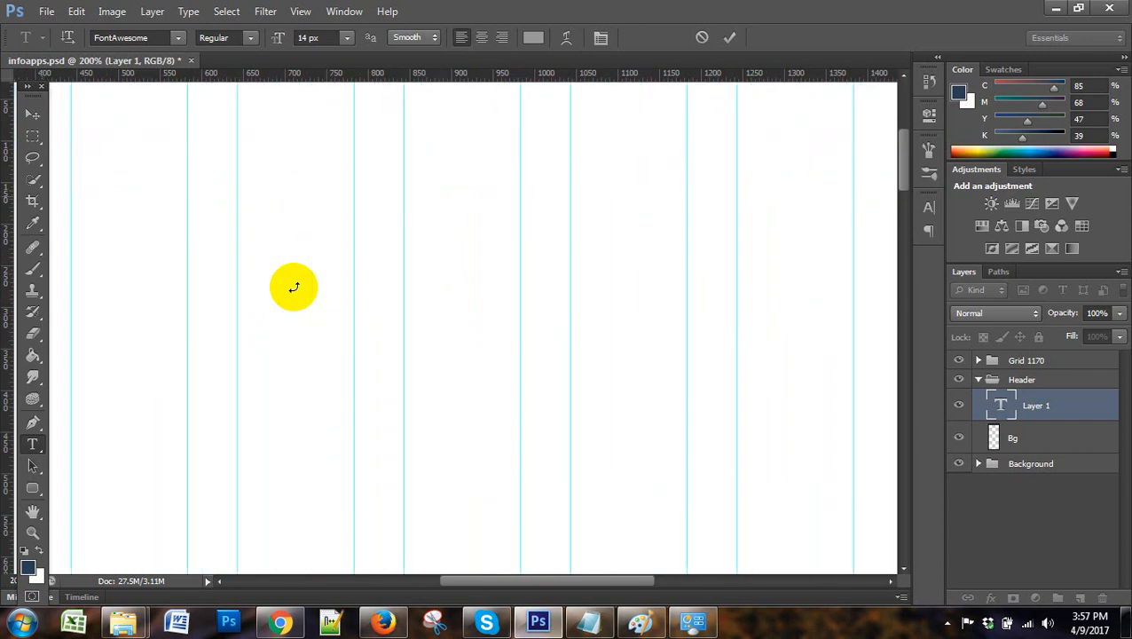
{"action": "scroll", "coordinate": [377, 319], "scroll_direction": "up", "scroll_amount": 3}
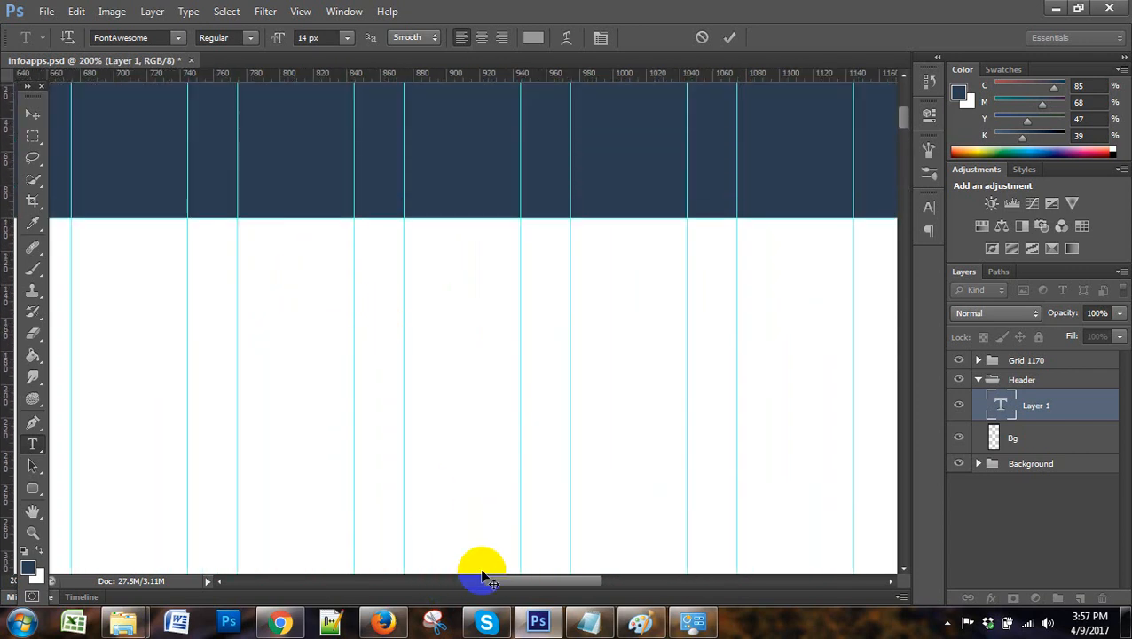
{"action": "left_click_drag", "start_coordinate": [523, 579], "coordinate": [428, 592]}
{"action": "scroll", "coordinate": [343, 408], "scroll_direction": "up", "scroll_amount": 2}
{"action": "left_click", "coordinate": [32, 115]}
{"action": "left_click", "coordinate": [349, 255]}
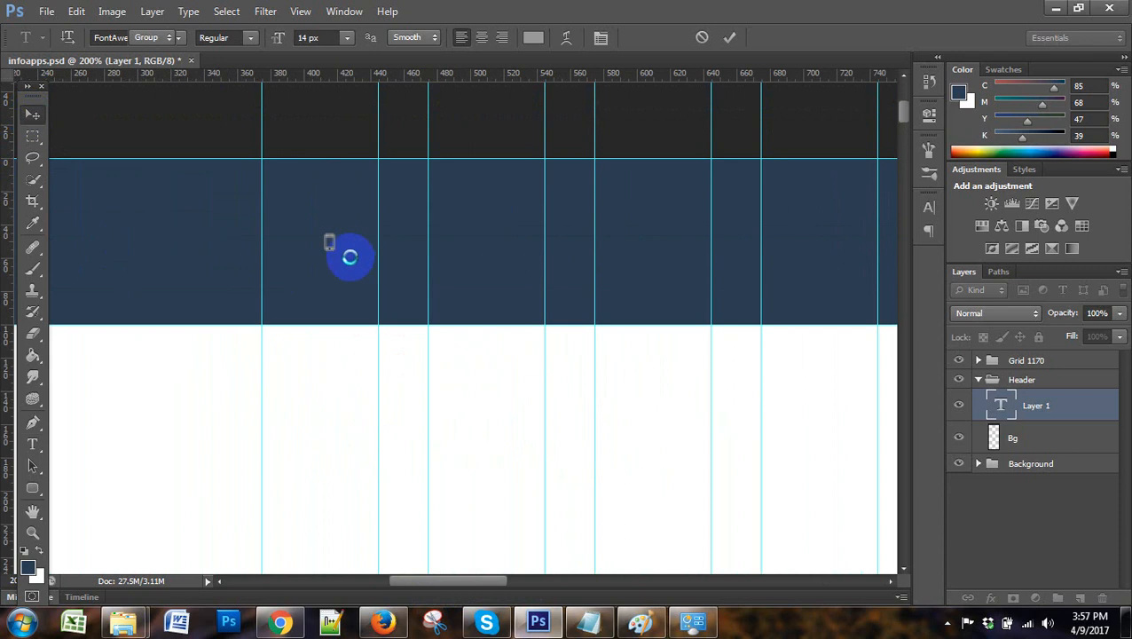
Set the text color of the phone icon in the header to white (fff)
{"action": "left_click", "coordinate": [32, 444]}
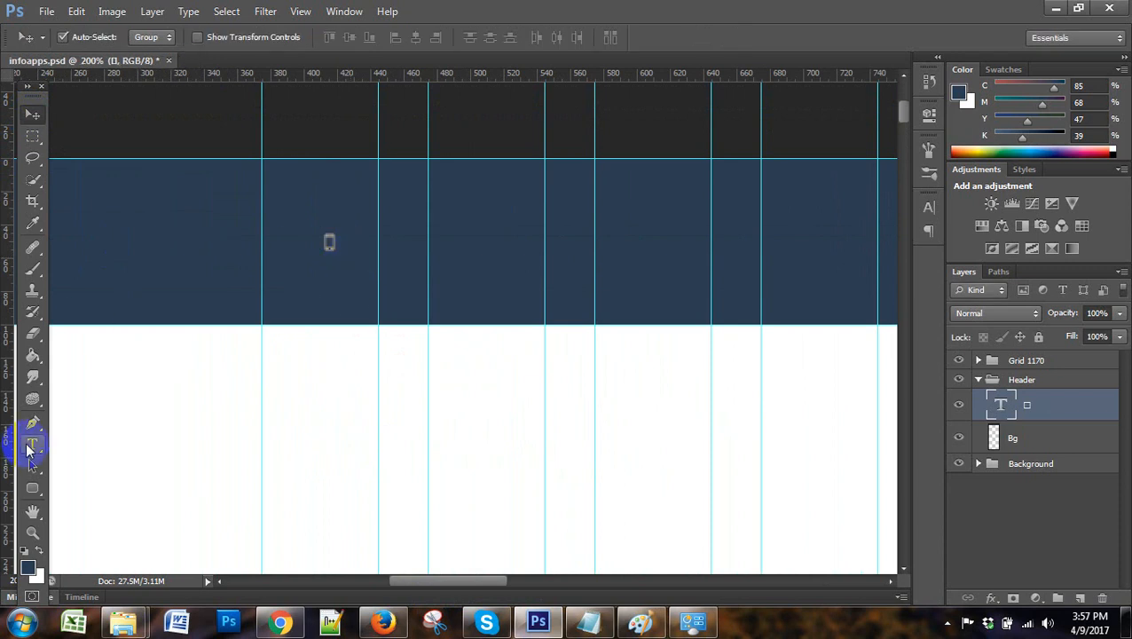
{"action": "left_click", "coordinate": [332, 281]}
{"action": "left_click", "coordinate": [330, 244]}
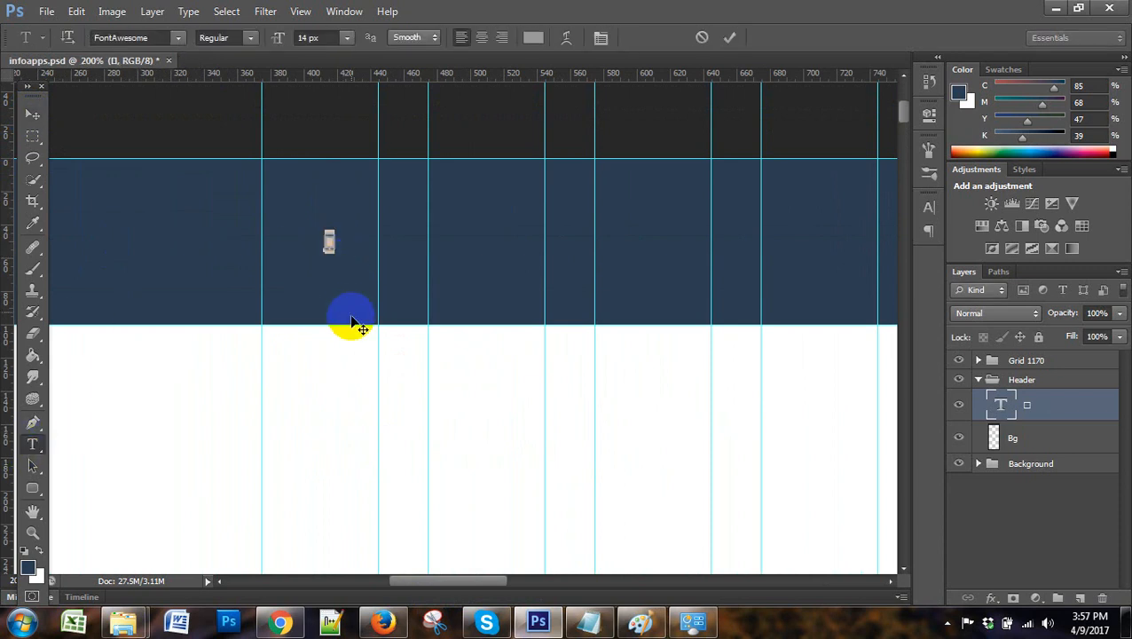
{"action": "left_click", "coordinate": [145, 37]}
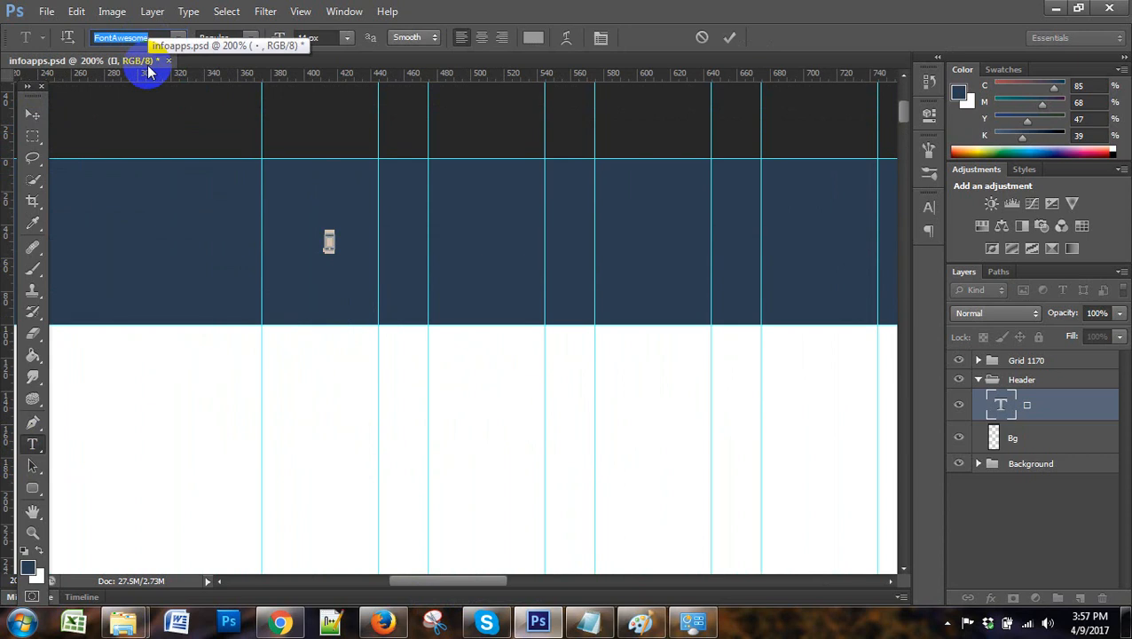
{"action": "left_click", "coordinate": [534, 37]}
{"action": "left_click_drag", "start_coordinate": [811, 543], "coordinate": [755, 547]}
{"action": "type", "text": "ffffff"}
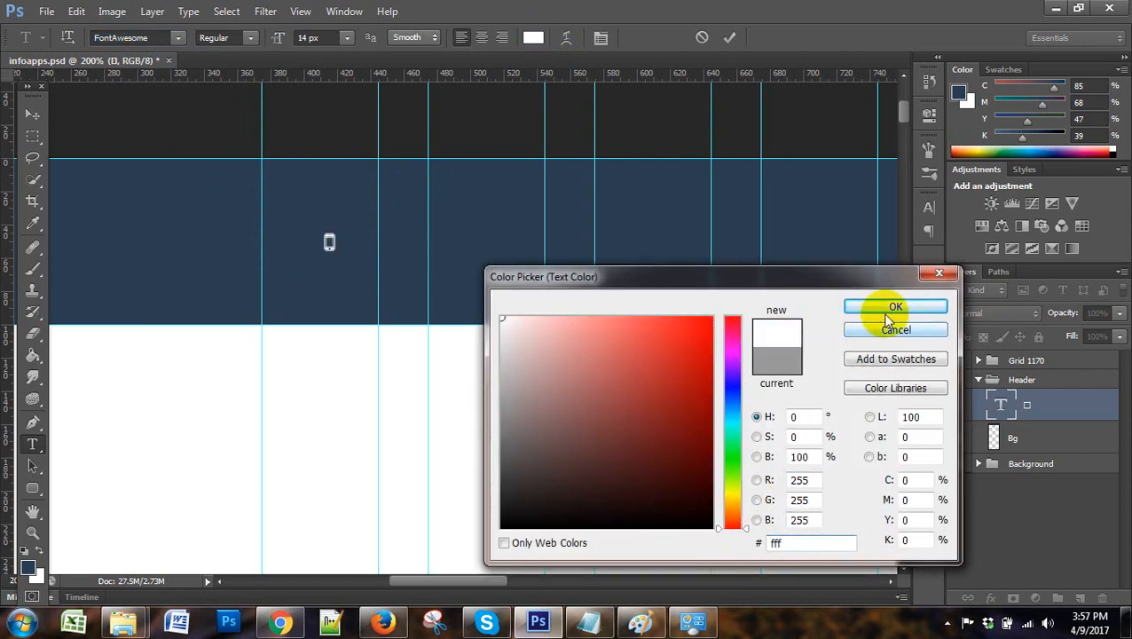
{"action": "left_click", "coordinate": [878, 307]}
Set the phone icon's font size to 30 px
{"action": "left_click_drag", "start_coordinate": [374, 264], "coordinate": [326, 257]}
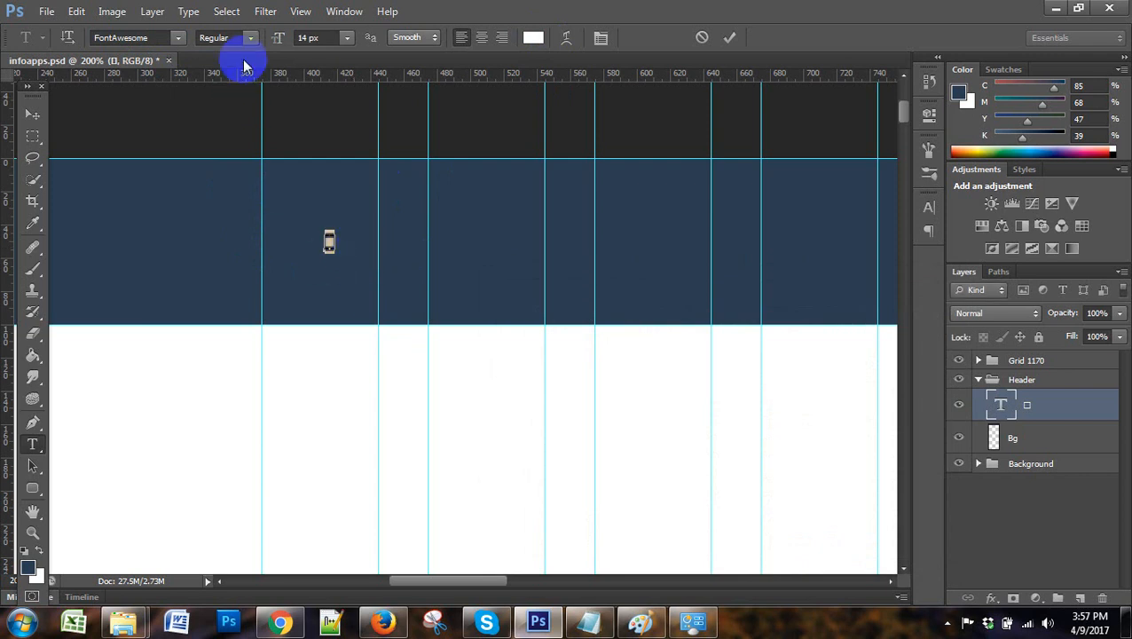
{"action": "left_click", "coordinate": [307, 39]}
{"action": "key", "text": "Up"}
{"action": "key", "text": "Up"}
{"action": "key", "text": "Up"}
{"action": "key", "text": "Up"}
{"action": "key", "text": "Up"}
{"action": "key", "text": "Up"}
{"action": "key", "text": "Up"}
{"action": "key", "text": "Up"}
{"action": "key", "text": "Up"}
{"action": "key", "text": "Up"}
{"action": "key", "text": "Up"}
{"action": "key", "text": "Up"}
{"action": "key", "text": "Up"}
{"action": "key", "text": "Up"}
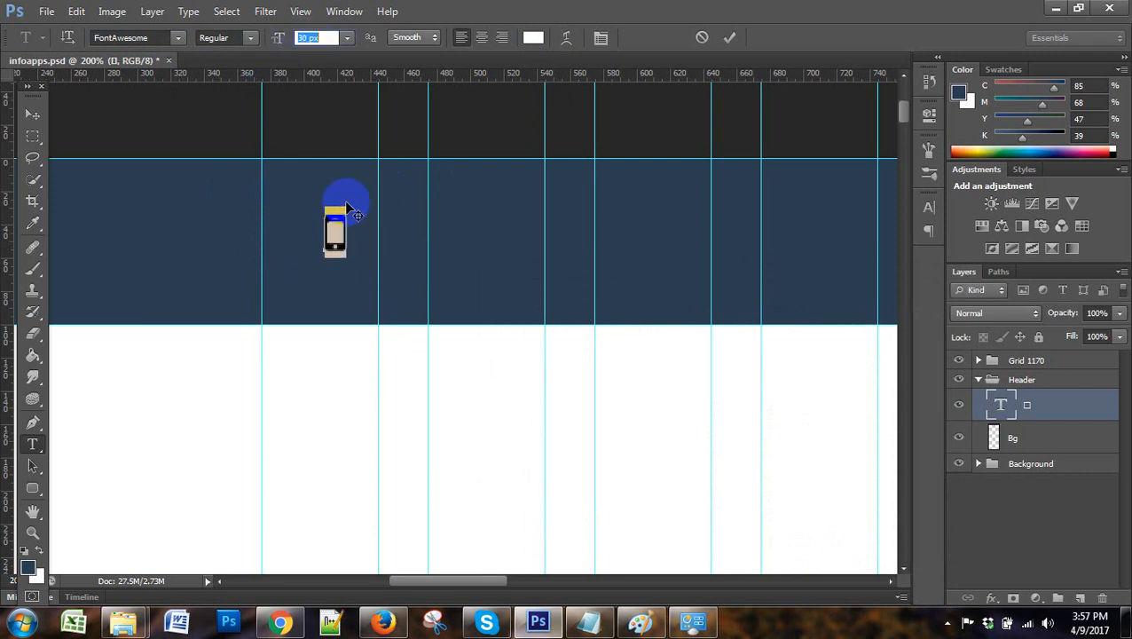
{"action": "left_click", "coordinate": [33, 114]}
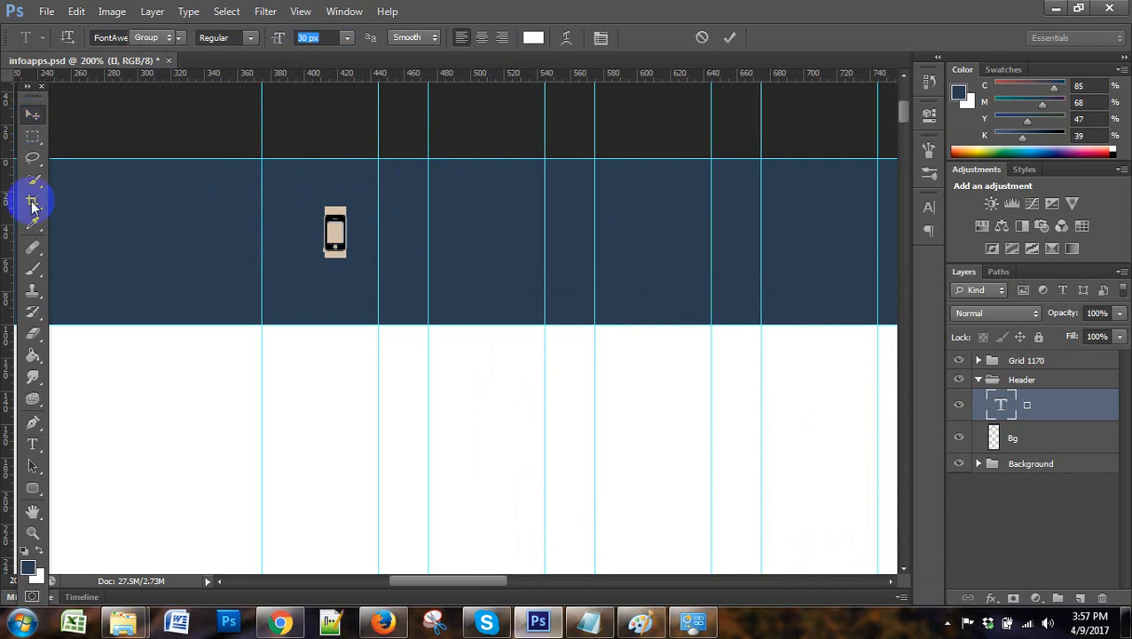
Add a new text layer reading INFO on the header bar, starting just inside the first column guide
{"action": "left_click", "coordinate": [31, 443]}
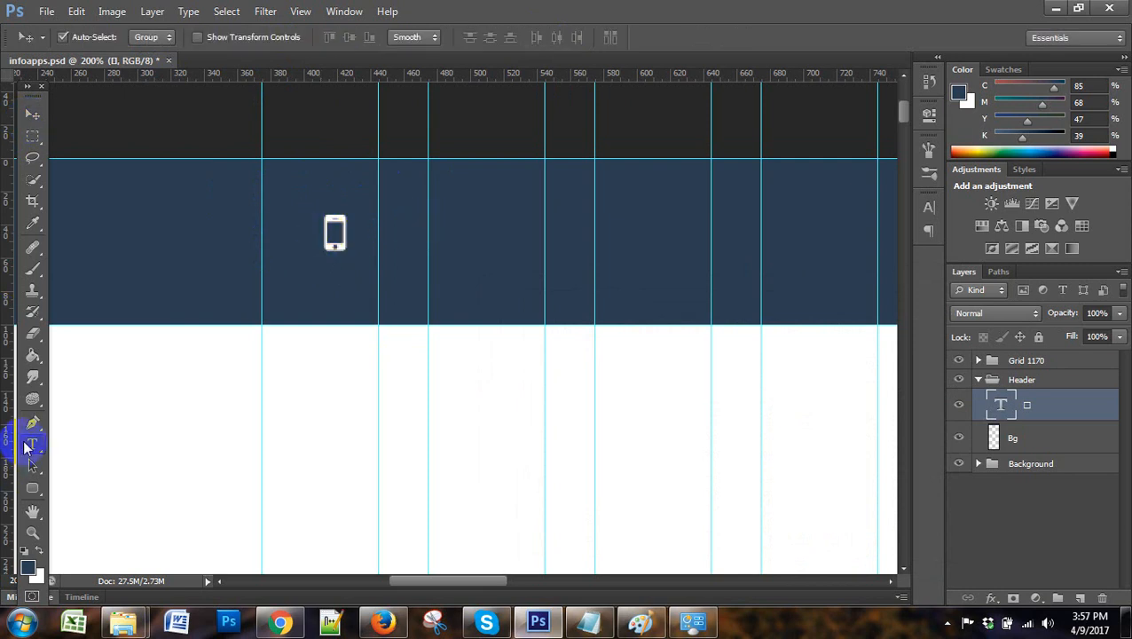
{"action": "double_click", "coordinate": [341, 233]}
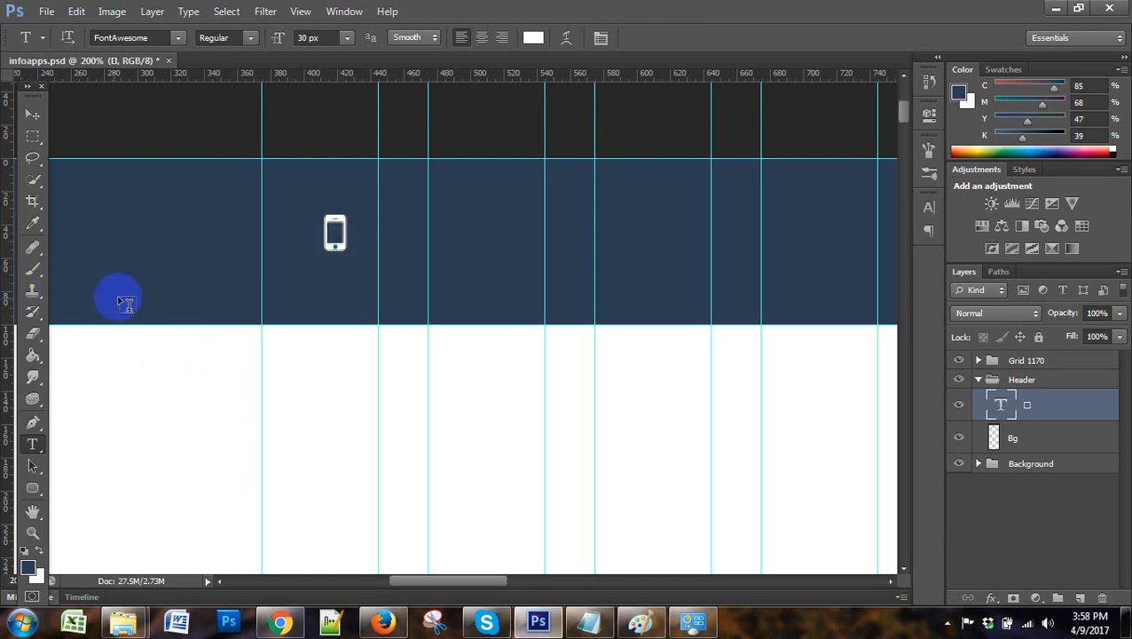
{"action": "left_click", "coordinate": [274, 244]}
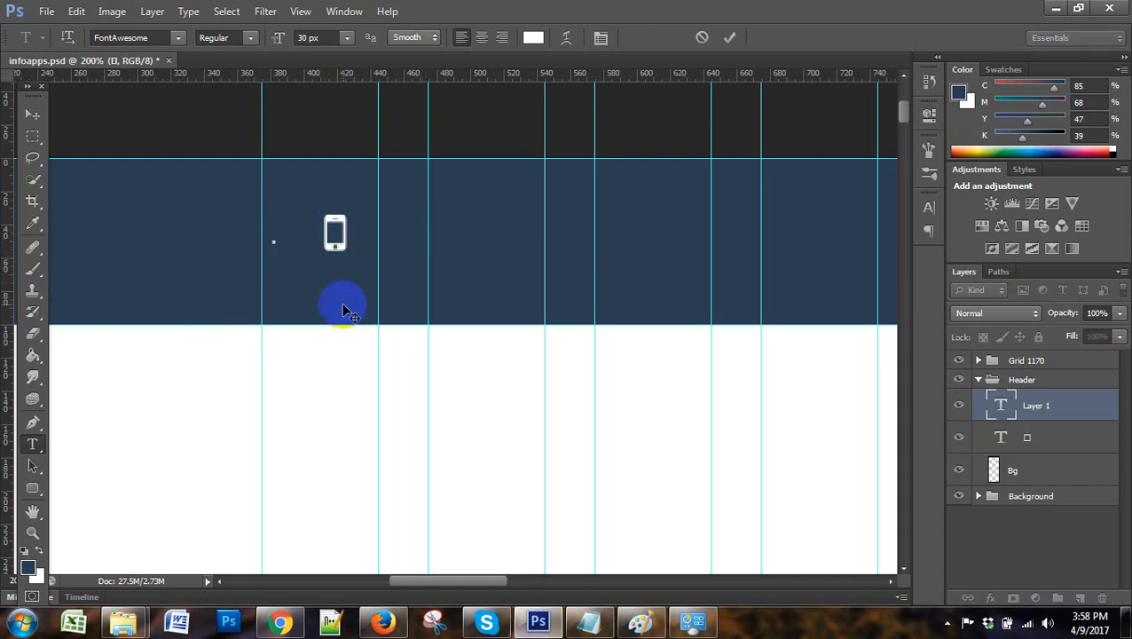
{"action": "type", "text": "INFO"}
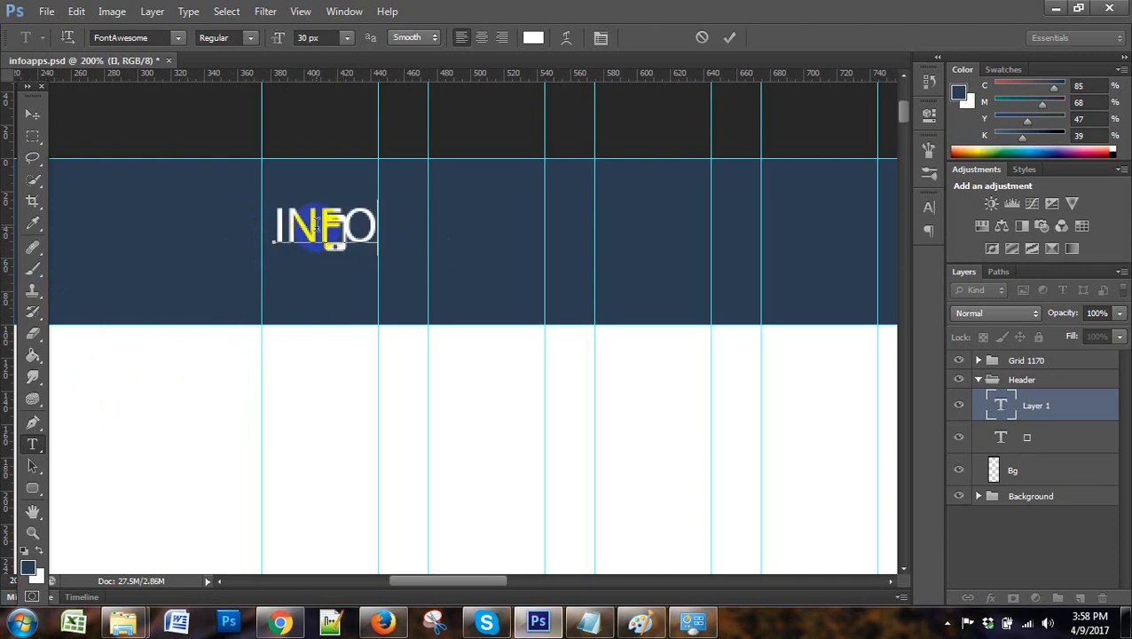
Set the font style of the INFO text to Bold
{"action": "double_click", "coordinate": [293, 233]}
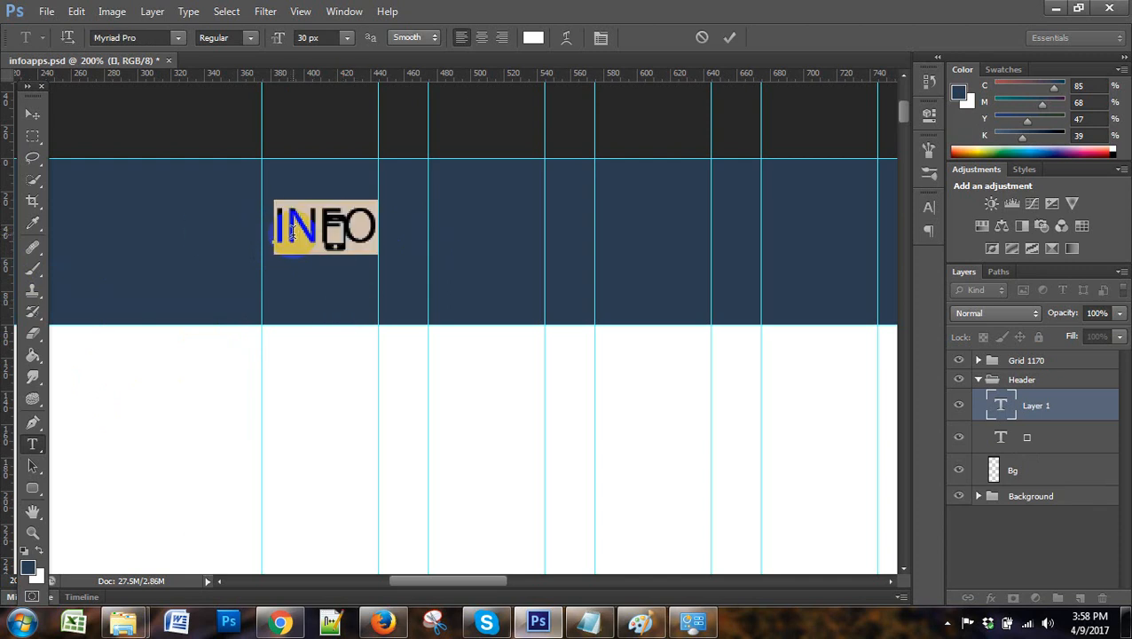
{"action": "left_click", "coordinate": [214, 38]}
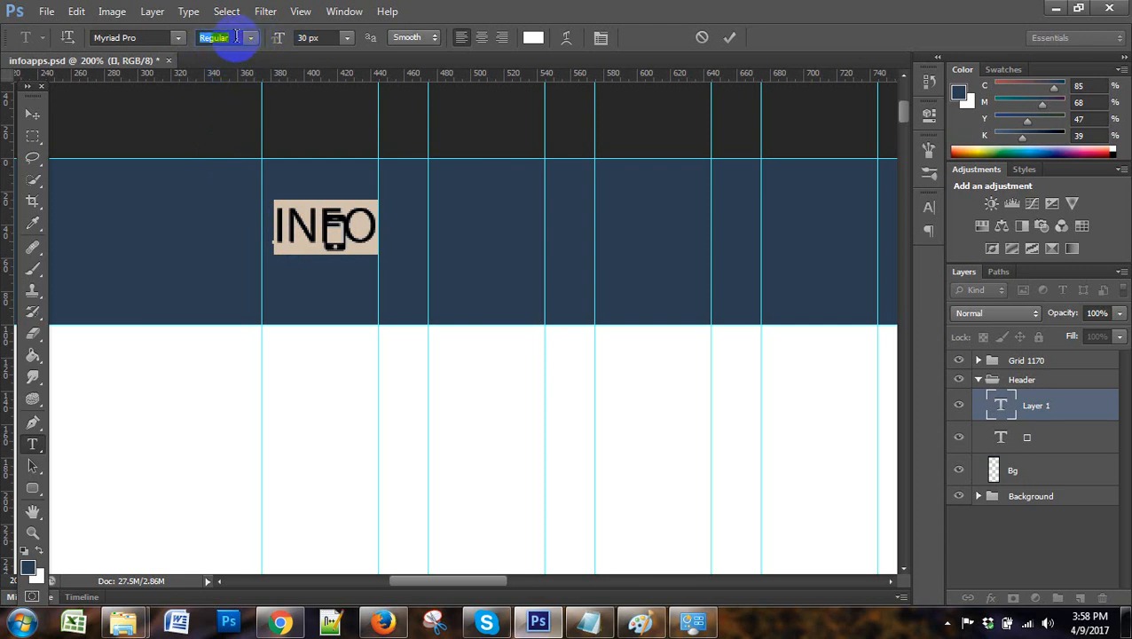
{"action": "left_click", "coordinate": [113, 38]}
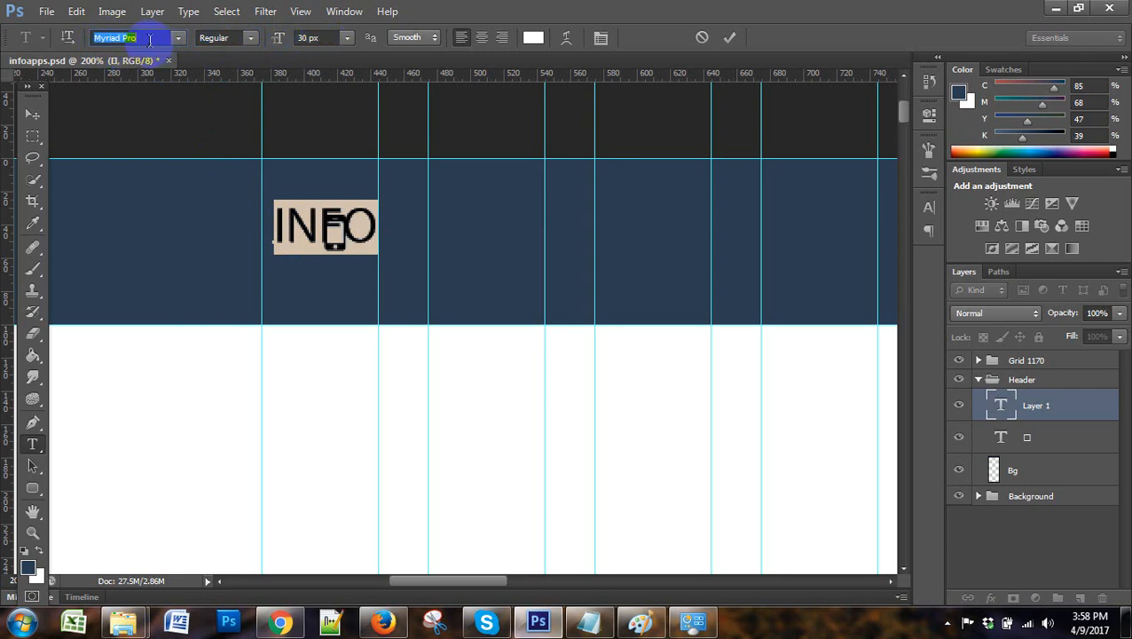
{"action": "left_click", "coordinate": [308, 37]}
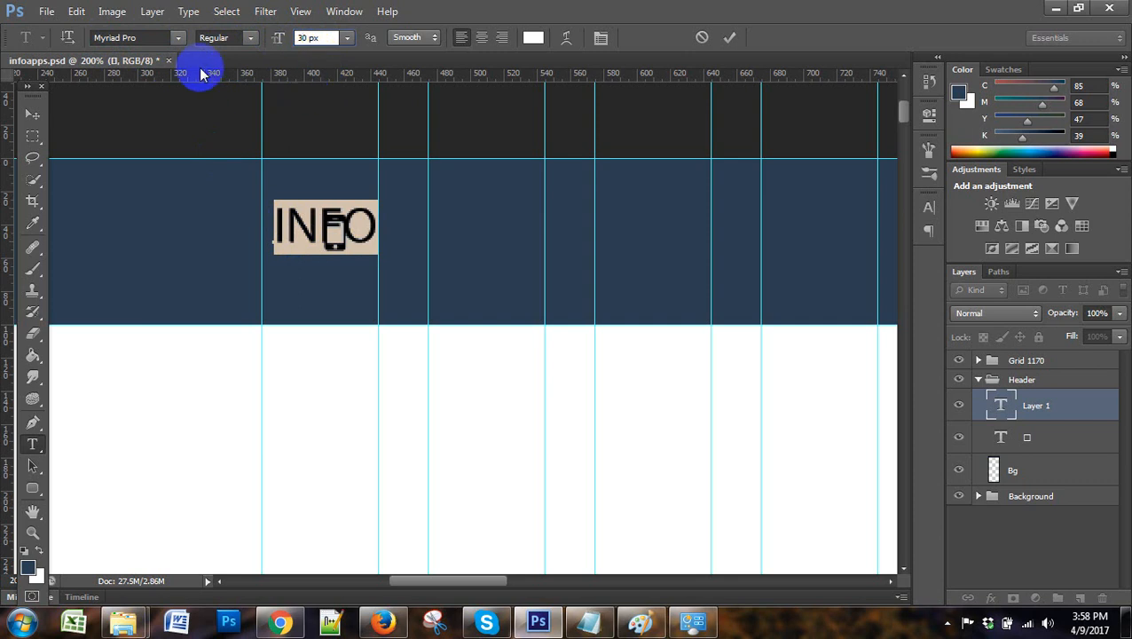
{"action": "left_click", "coordinate": [252, 37]}
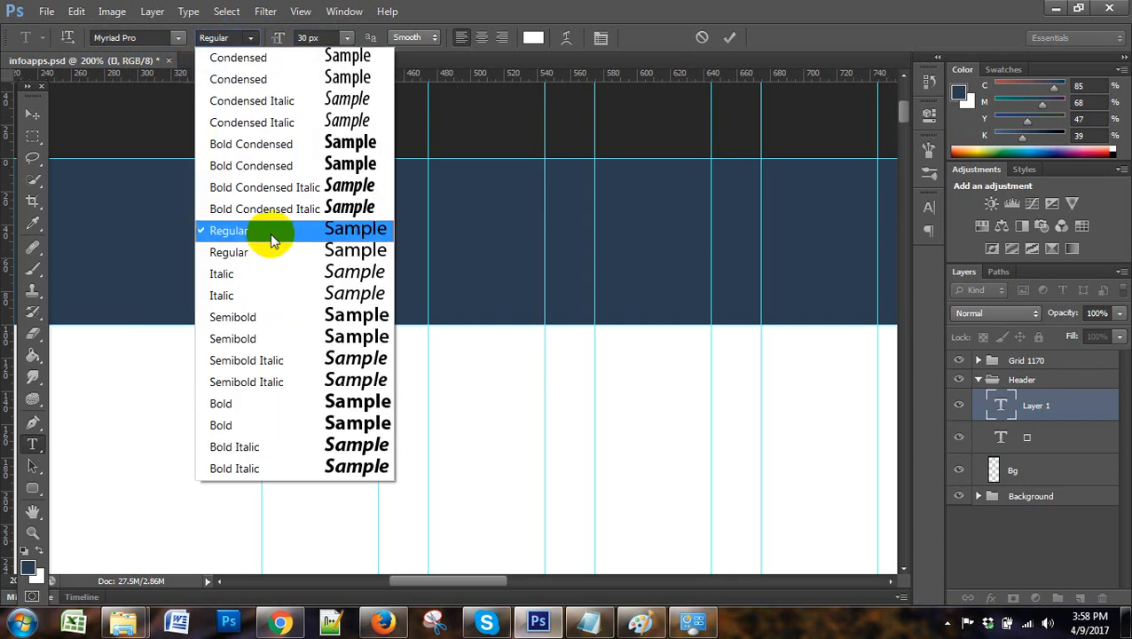
{"action": "left_click", "coordinate": [266, 425]}
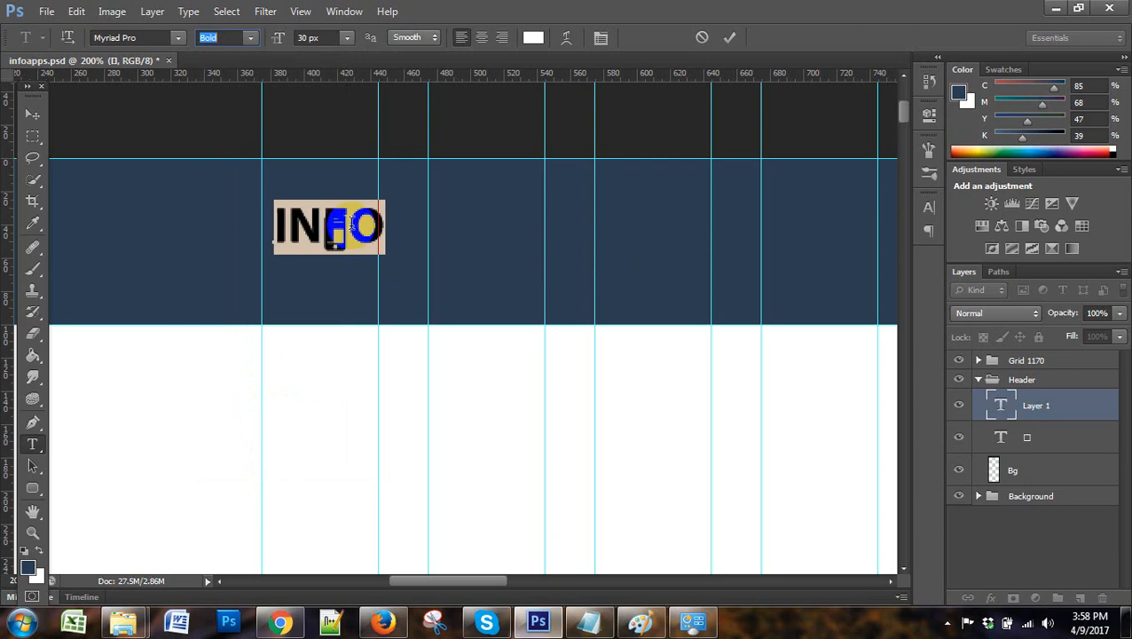
Set the font size of the INFO text to 25 px
{"action": "left_click", "coordinate": [326, 43]}
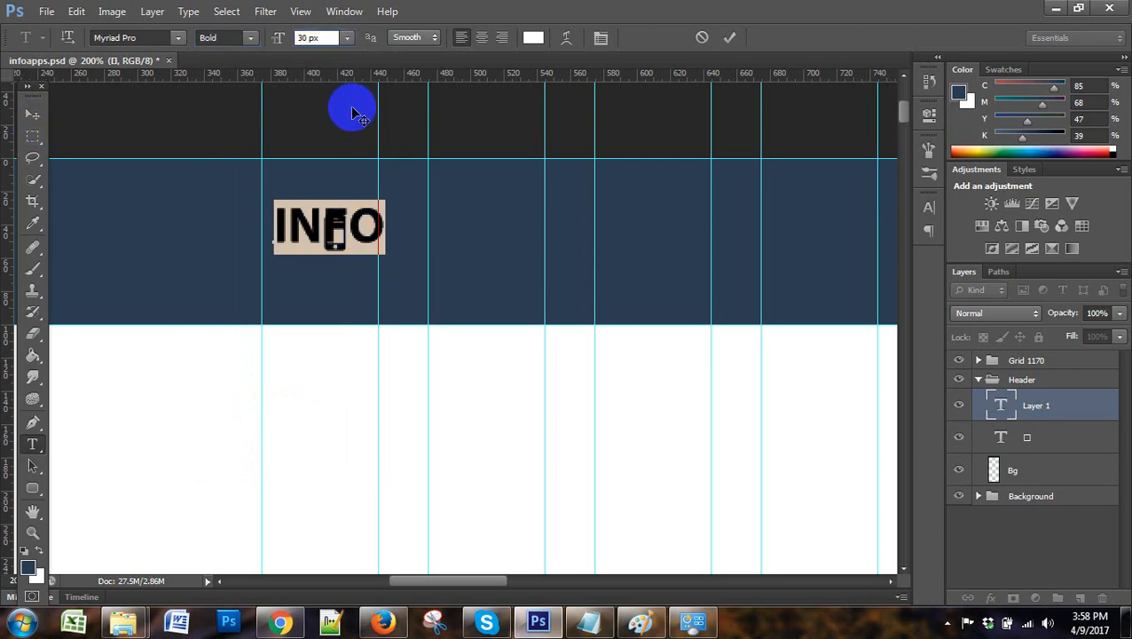
{"action": "key", "text": "Down"}
{"action": "key", "text": "Down"}
{"action": "key", "text": "Down"}
{"action": "key", "text": "Down"}
{"action": "key", "text": "Down"}
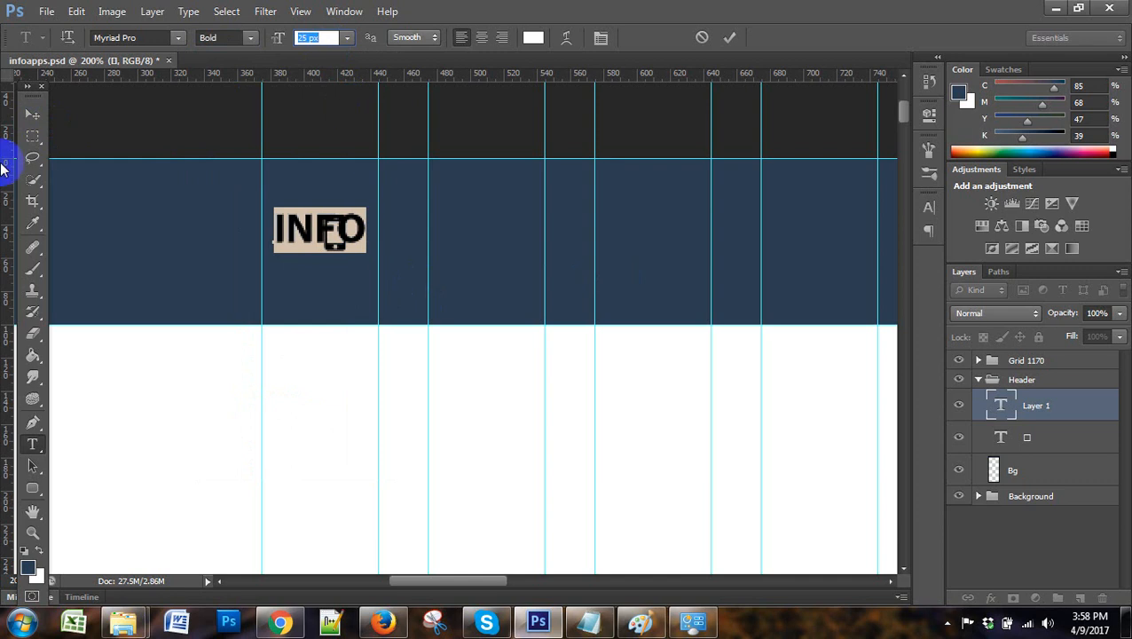
{"action": "left_click", "coordinate": [32, 113]}
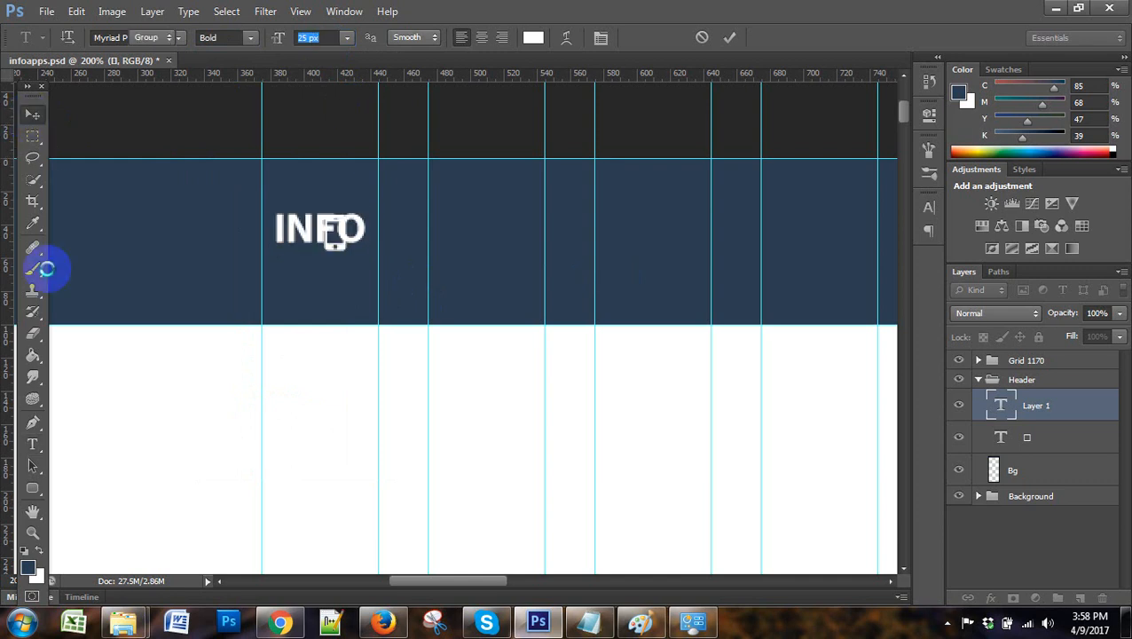
Move the phone icon horizontally so it sits just after the INFO text with a small gap
{"action": "left_click", "coordinate": [1026, 438]}
{"action": "key", "text": "Right"}
{"action": "key", "text": "Right"}
{"action": "key", "text": "Right"}
{"action": "key", "text": "Right"}
{"action": "key", "text": "Right"}
{"action": "key", "text": "Right"}
{"action": "key", "text": "Right"}
{"action": "key", "text": "Right"}
{"action": "key", "text": "Right"}
{"action": "key", "text": "Right"}
{"action": "key", "text": "Right"}
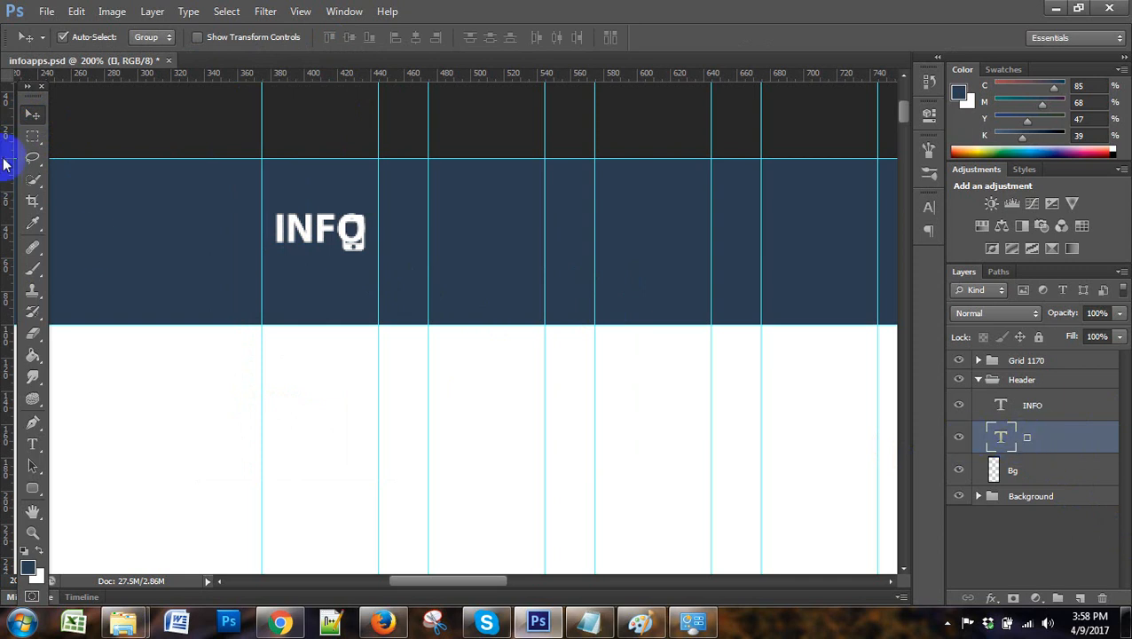
{"action": "left_click", "coordinate": [31, 115]}
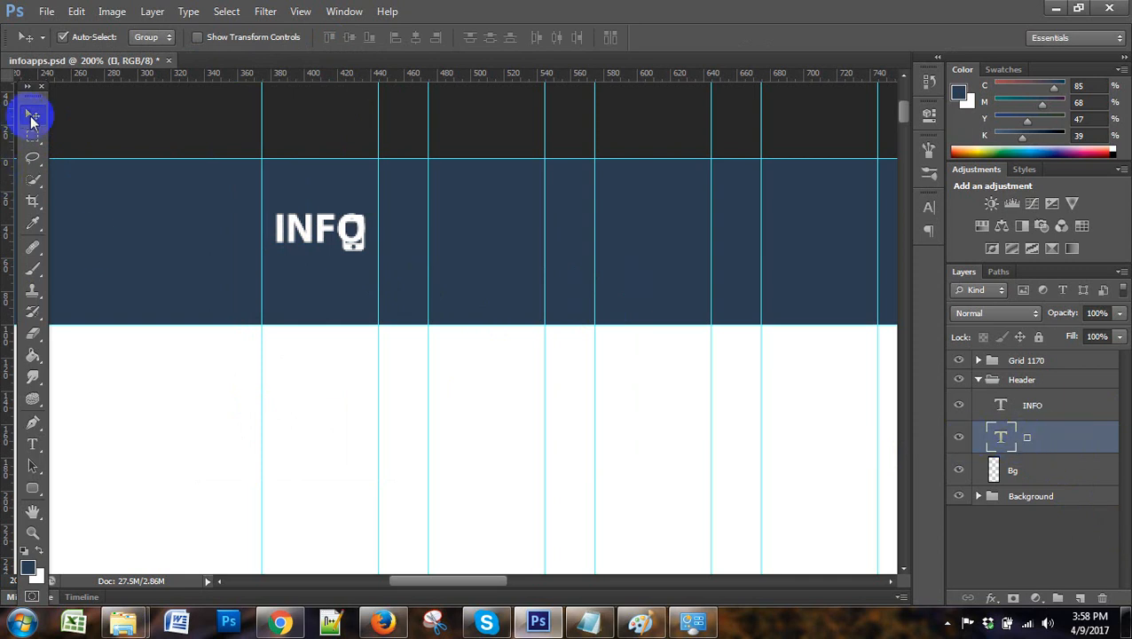
{"action": "key", "text": "Right"}
{"action": "key", "text": "Right"}
{"action": "key", "text": "Right"}
{"action": "key", "text": "Right"}
{"action": "key", "text": "Right"}
{"action": "key", "text": "Right"}
{"action": "key", "text": "Right"}
{"action": "key", "text": "Right"}
{"action": "key", "text": "Right"}
{"action": "key", "text": "Right"}
{"action": "key", "text": "Right"}
{"action": "key", "text": "Right"}
{"action": "key", "text": "Right"}
{"action": "key", "text": "Right"}
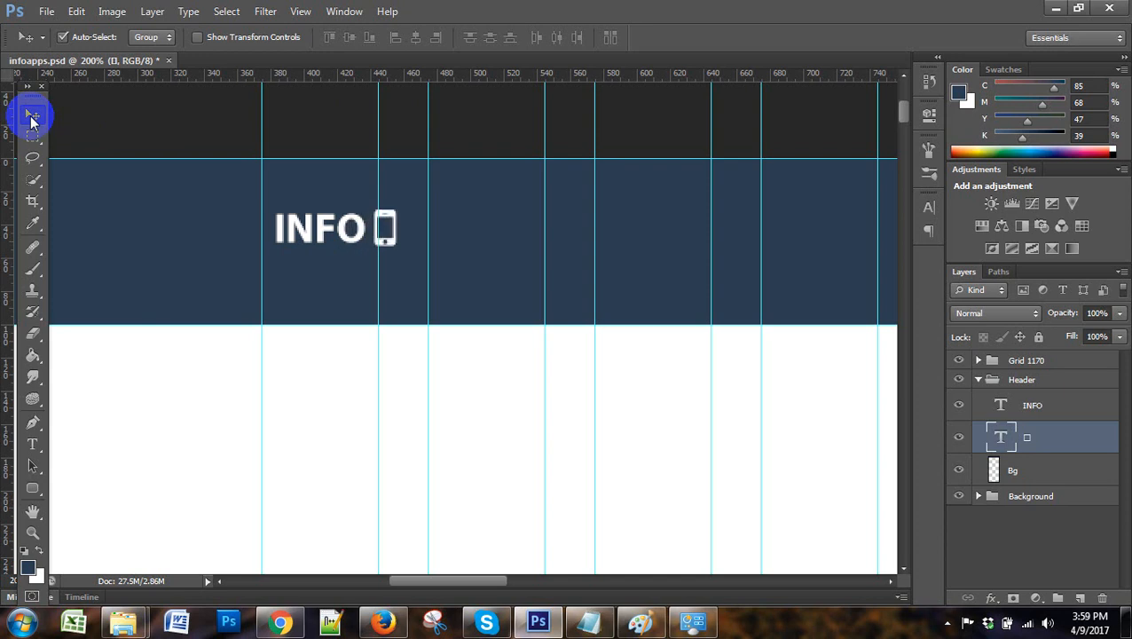
{"action": "key", "text": "Left"}
{"action": "key", "text": "Left"}
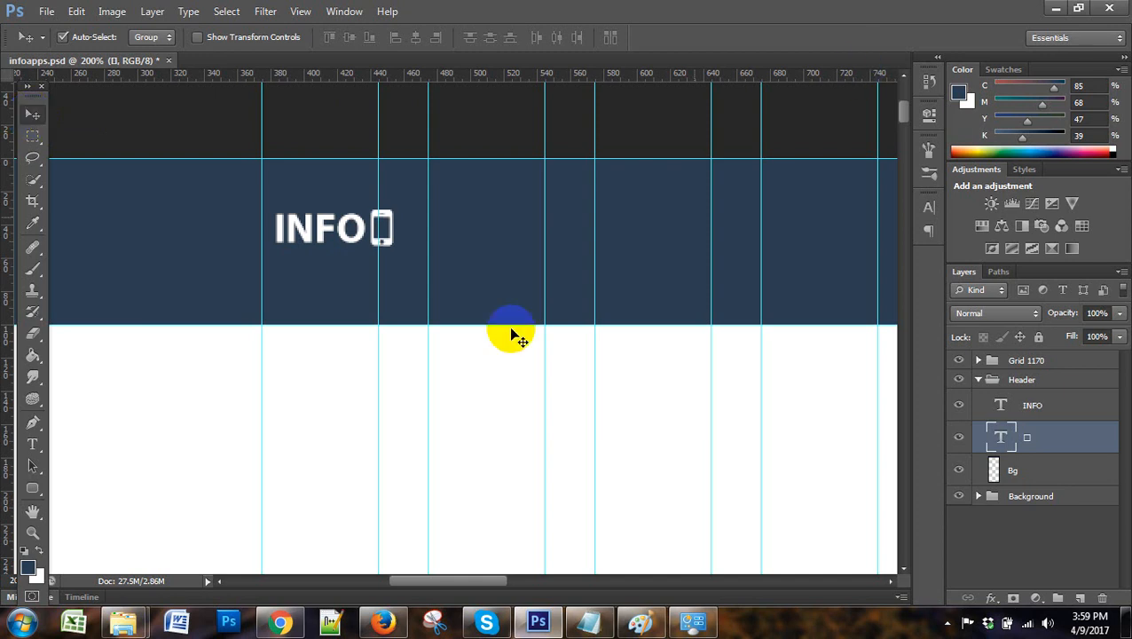
Add a new text layer reading APPS on the header bar, just after the phone icon
{"action": "left_click", "coordinate": [33, 444]}
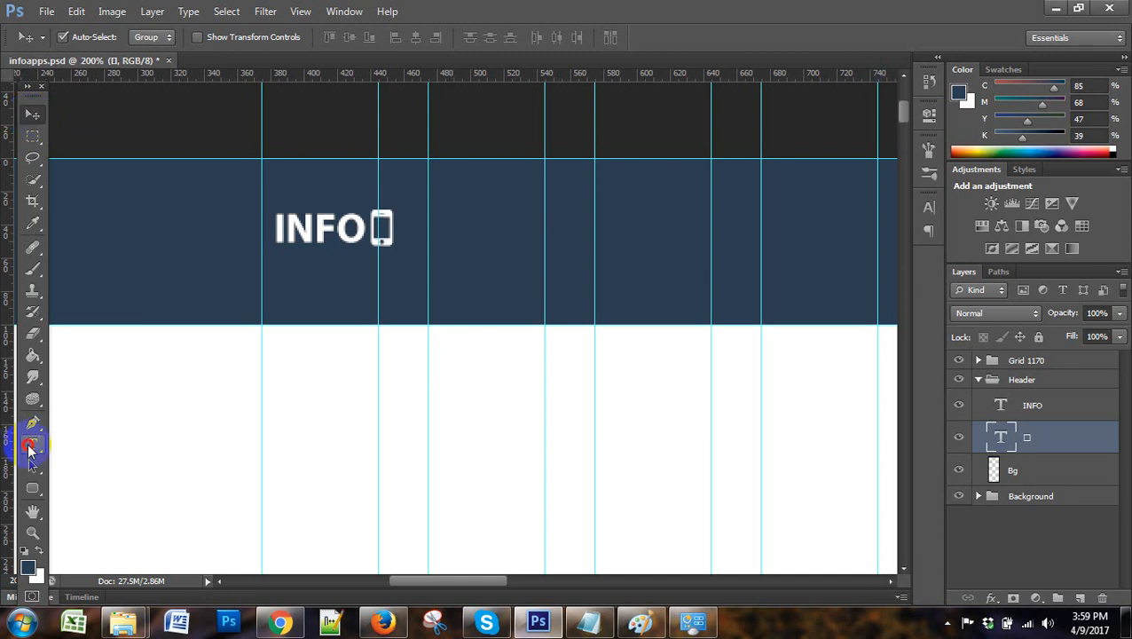
{"action": "left_click", "coordinate": [542, 253]}
{"action": "left_click", "coordinate": [422, 234]}
{"action": "left_click", "coordinate": [412, 232]}
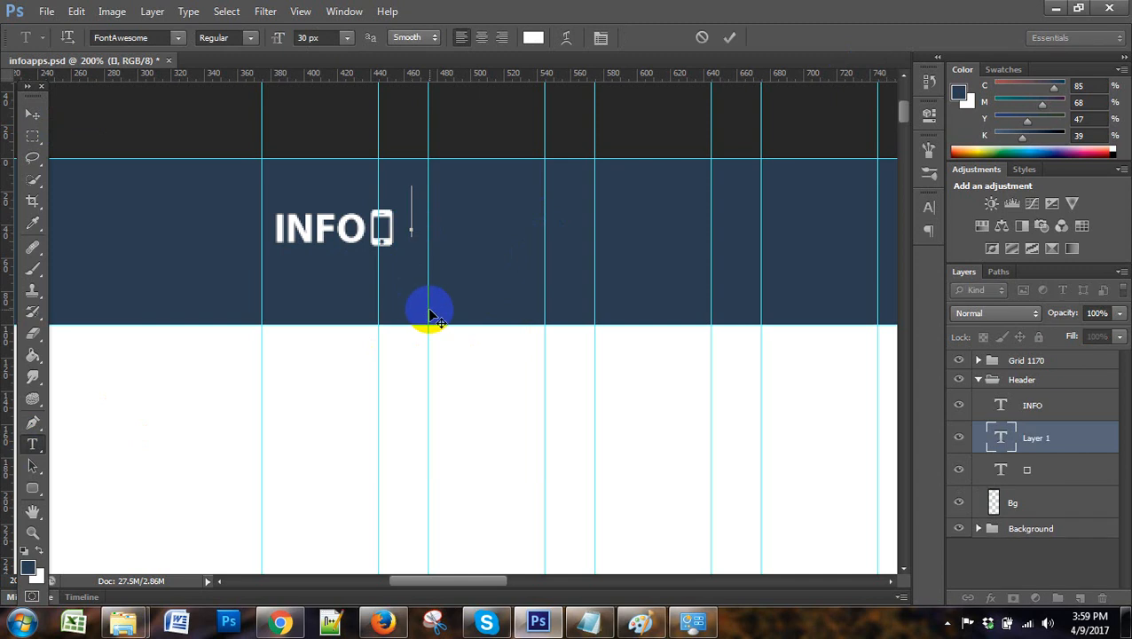
{"action": "type", "text": "Apps"}
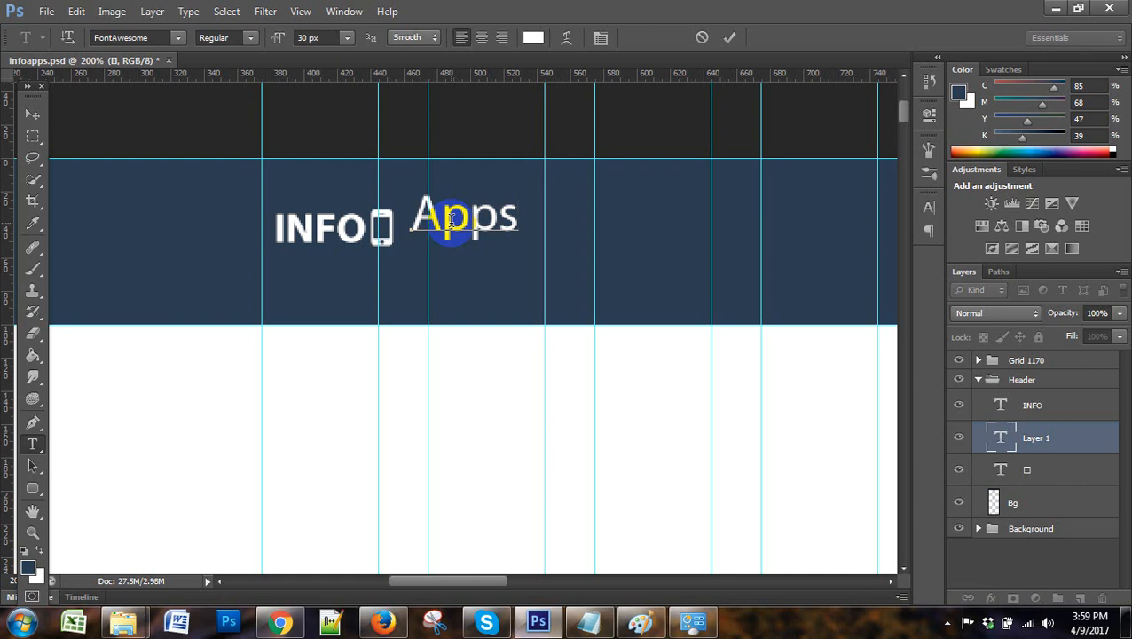
{"action": "double_click", "coordinate": [450, 220]}
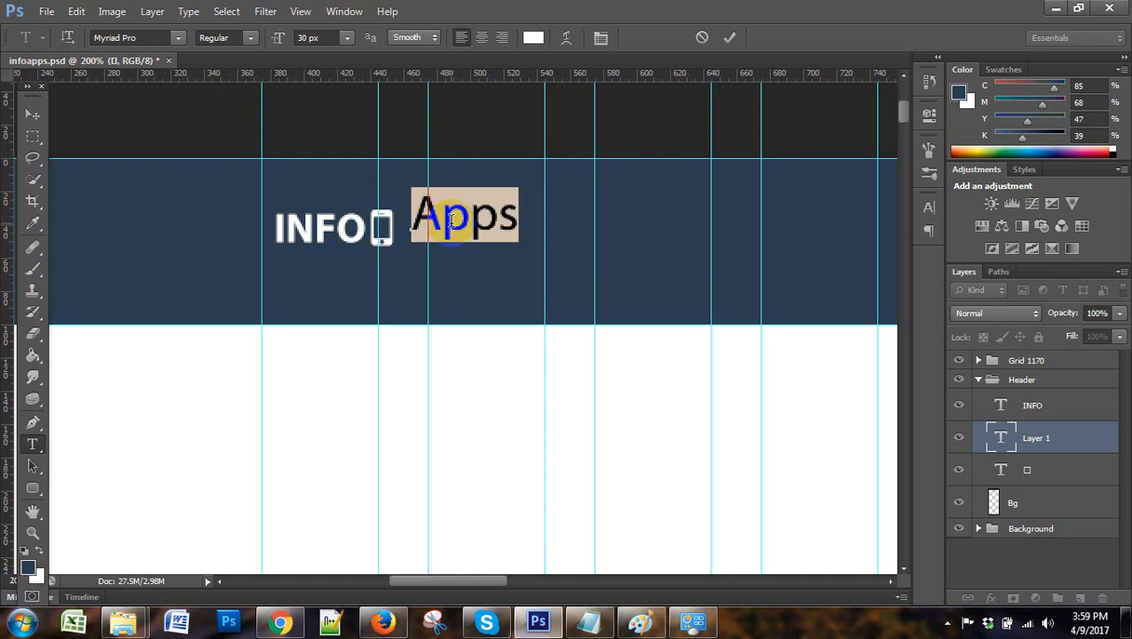
{"action": "type", "text": "APPP"}
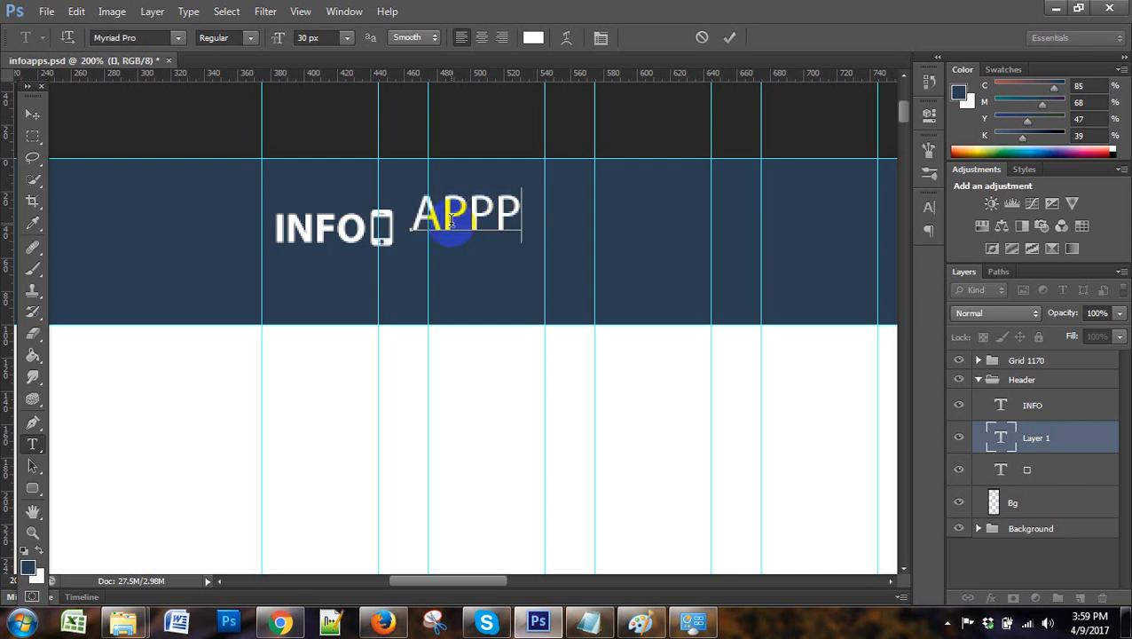
{"action": "key", "text": "BackSpace"}
{"action": "type", "text": "S"}
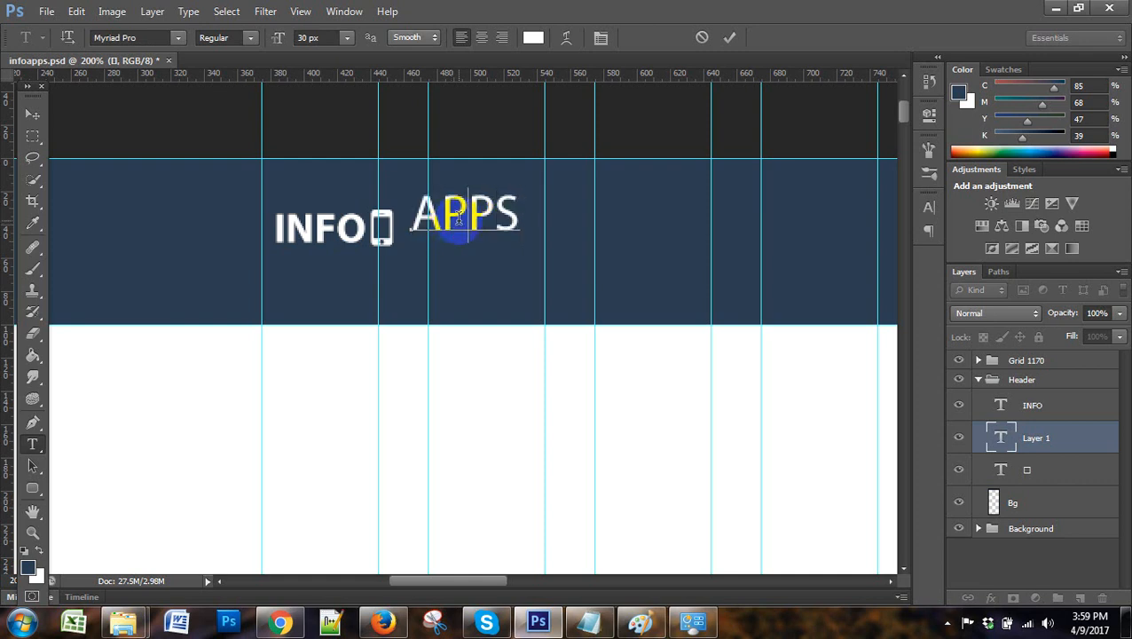
{"action": "double_click", "coordinate": [458, 220]}
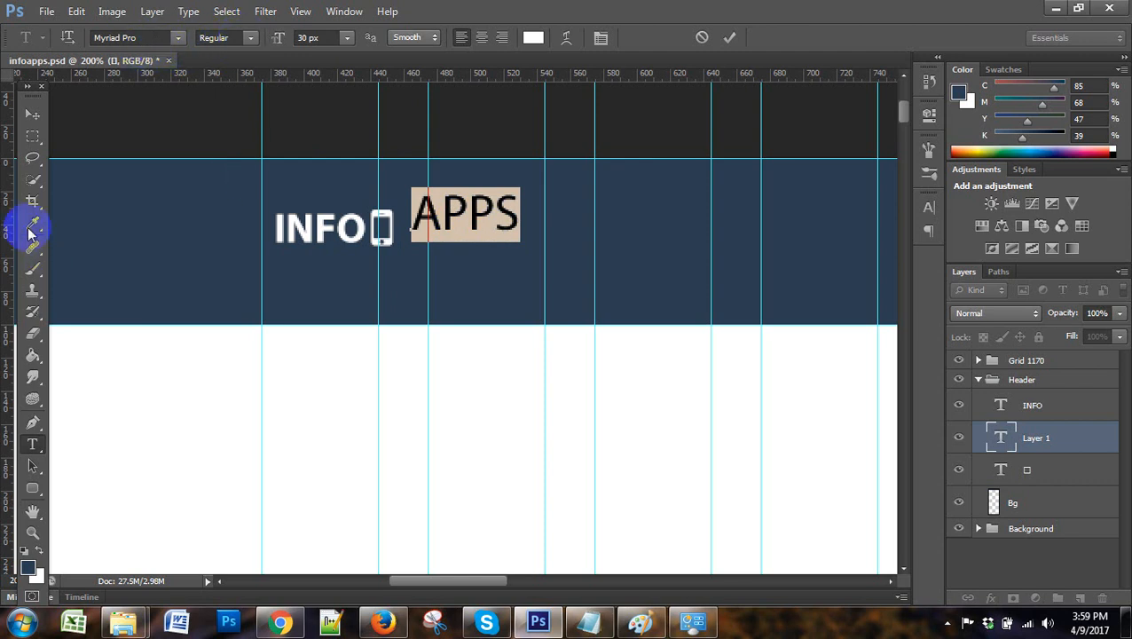
{"action": "left_click", "coordinate": [32, 114]}
Try Raleway as the font family of the INFO text
{"action": "left_click", "coordinate": [32, 443]}
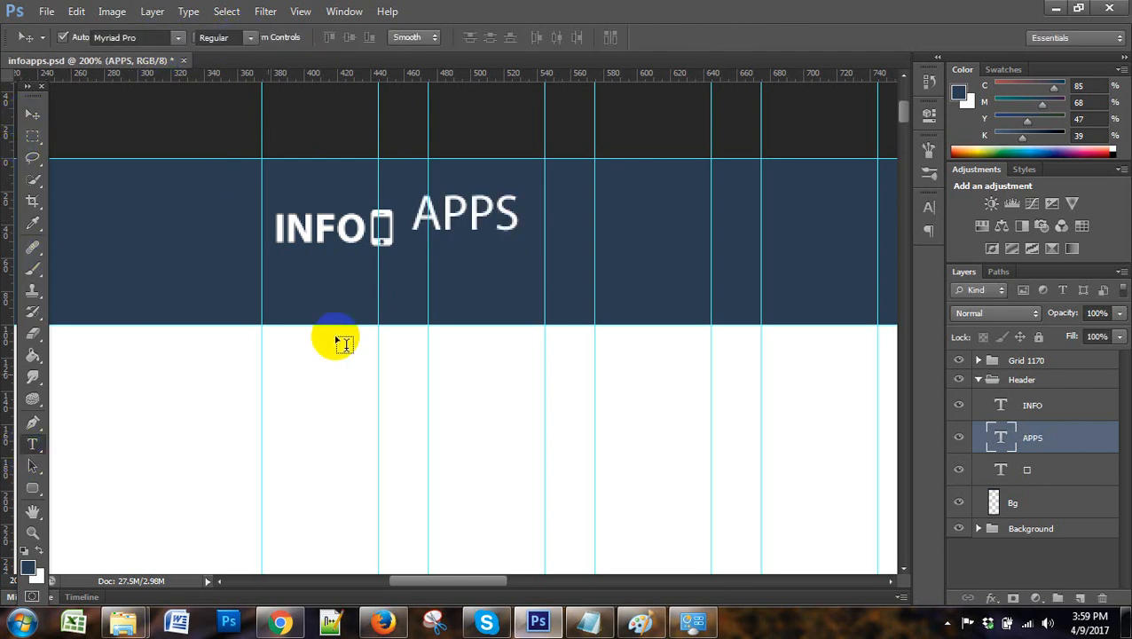
{"action": "left_click", "coordinate": [340, 235]}
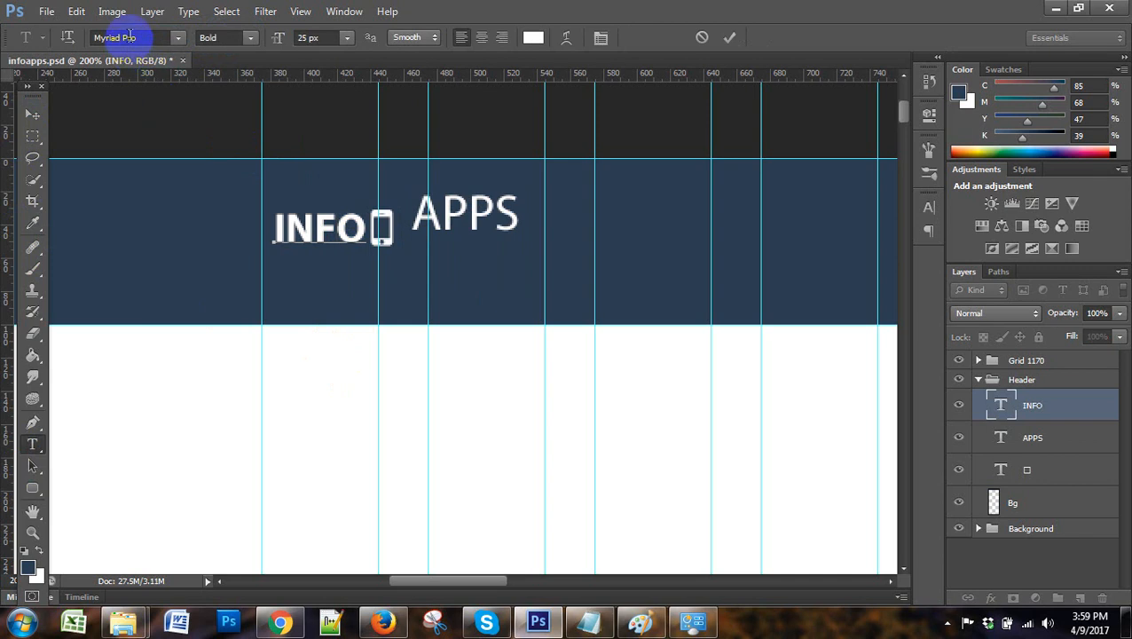
{"action": "double_click", "coordinate": [318, 235]}
{"action": "left_click", "coordinate": [150, 37]}
{"action": "type", "text": "Raleway"}
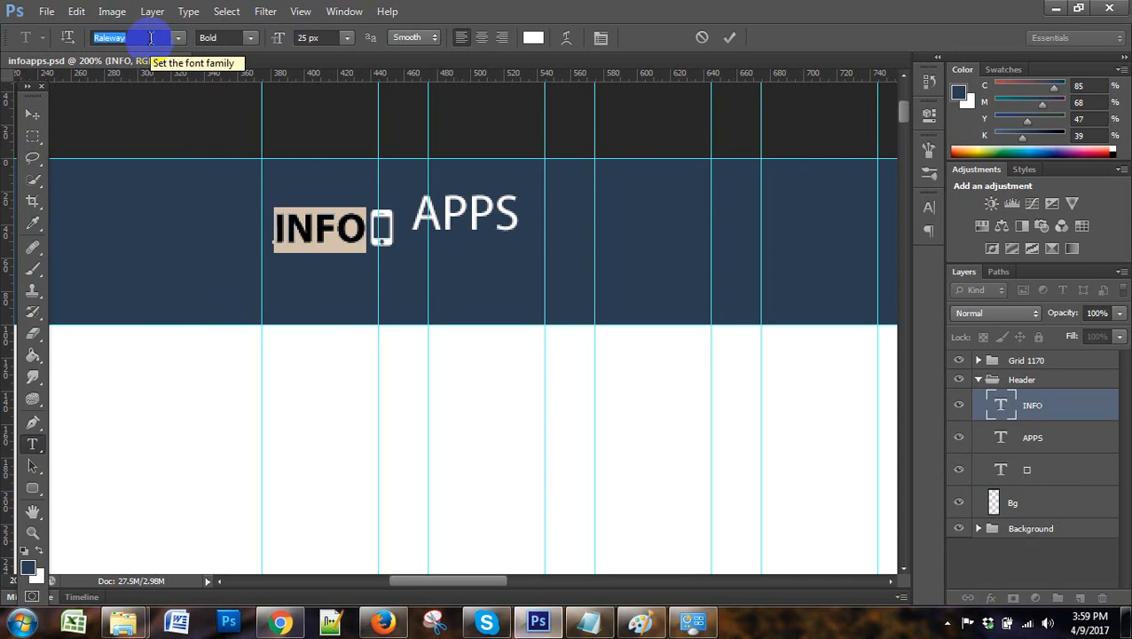
{"action": "key", "text": "Return"}
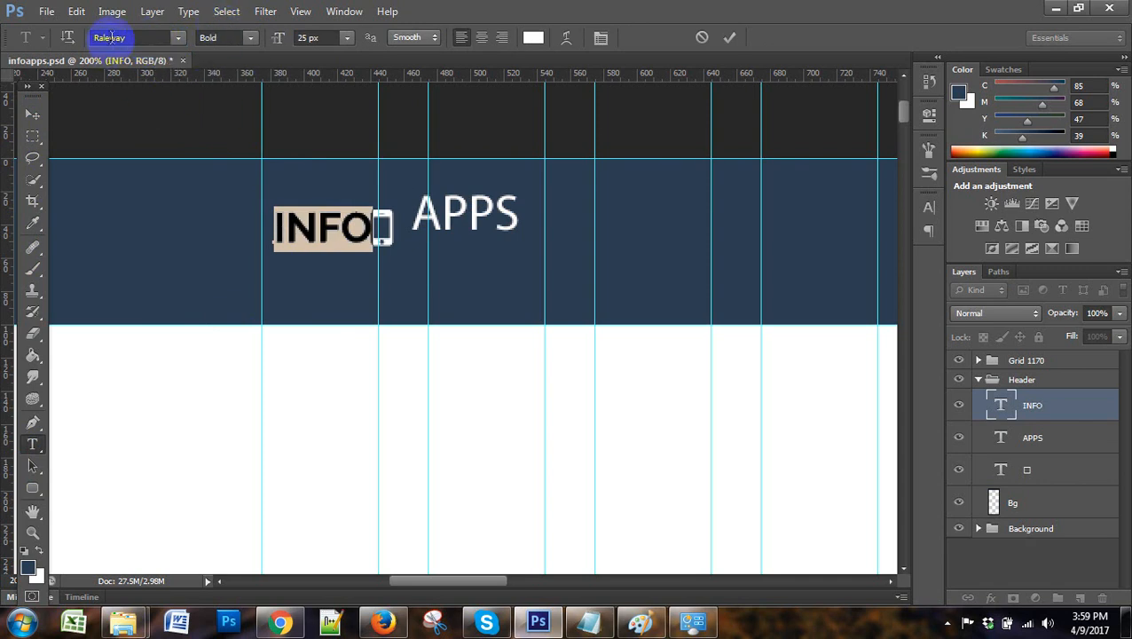
Set the font family of the INFO text to Montserrat
{"action": "left_click", "coordinate": [109, 37]}
{"action": "type", "text": "Mo"}
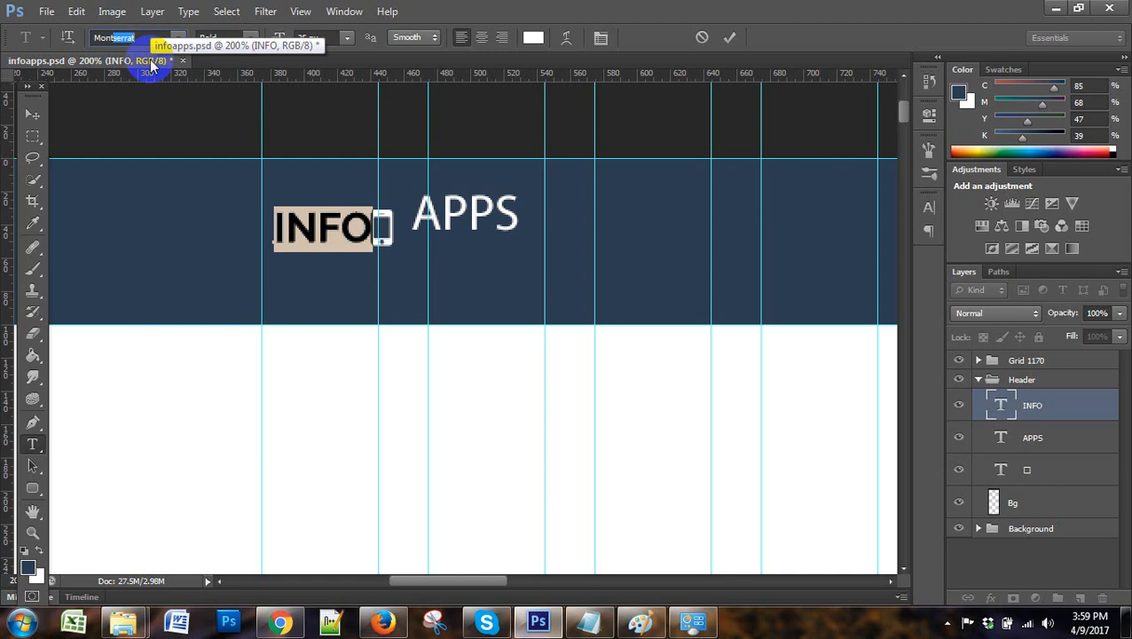
{"action": "type", "text": "nt"}
{"action": "key", "text": "Return"}
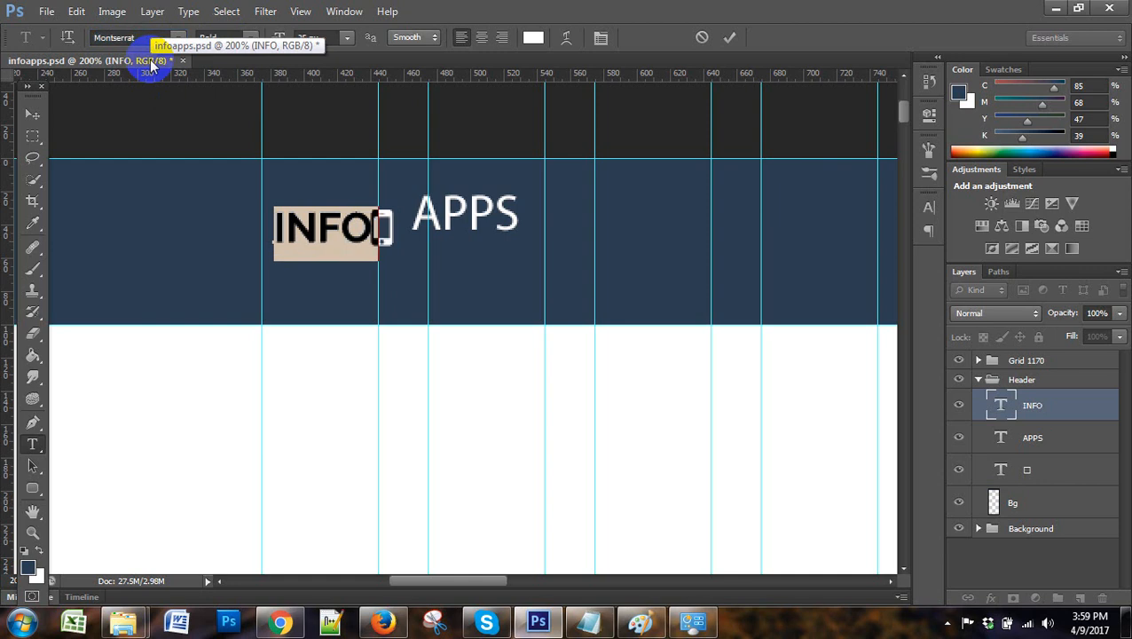
{"action": "left_click", "coordinate": [32, 117]}
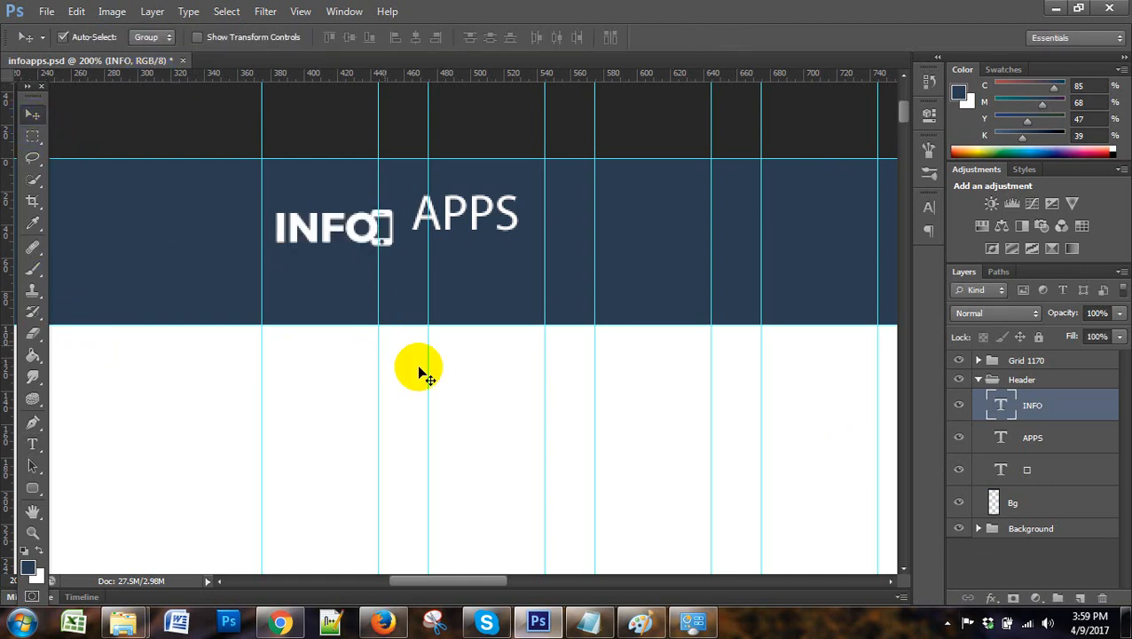
Nudge the phone icon rightward until it clears the letter O of the INFO text
{"action": "left_click", "coordinate": [1051, 469]}
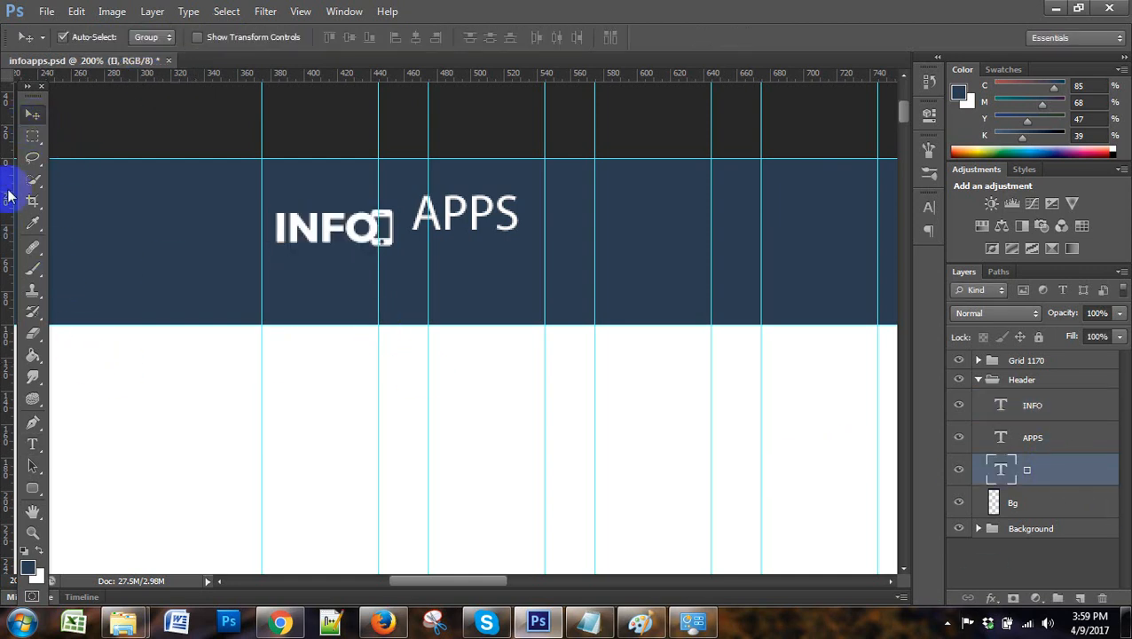
{"action": "key", "text": "Right"}
{"action": "key", "text": "Right"}
{"action": "key", "text": "Right"}
{"action": "key", "text": "Right"}
{"action": "key", "text": "Right"}
{"action": "key", "text": "Right"}
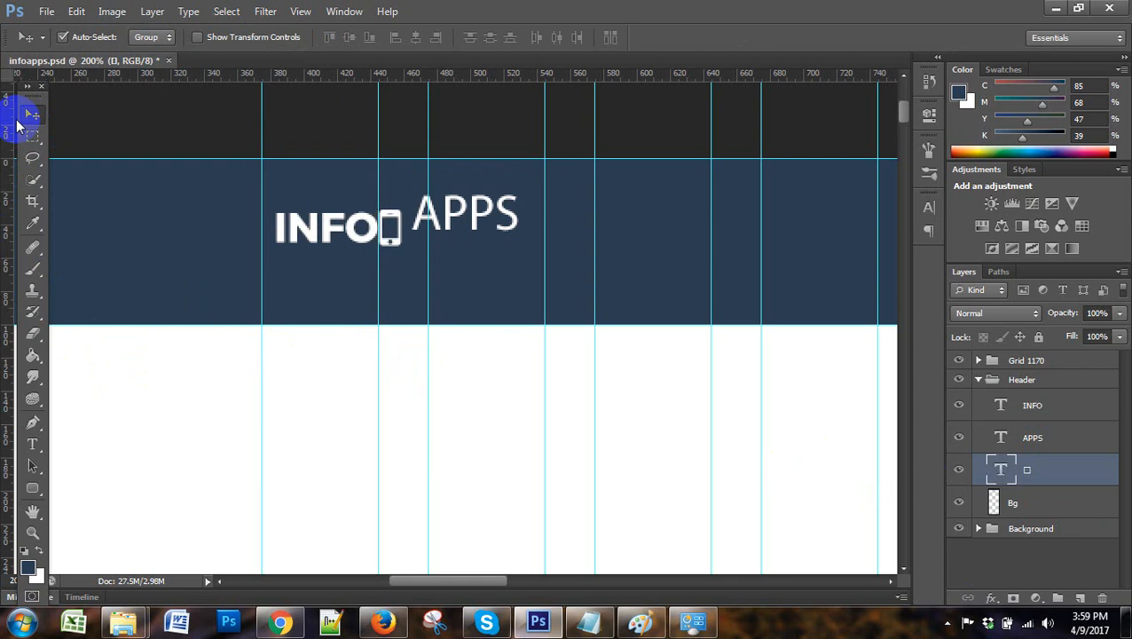
{"action": "key", "text": "Right"}
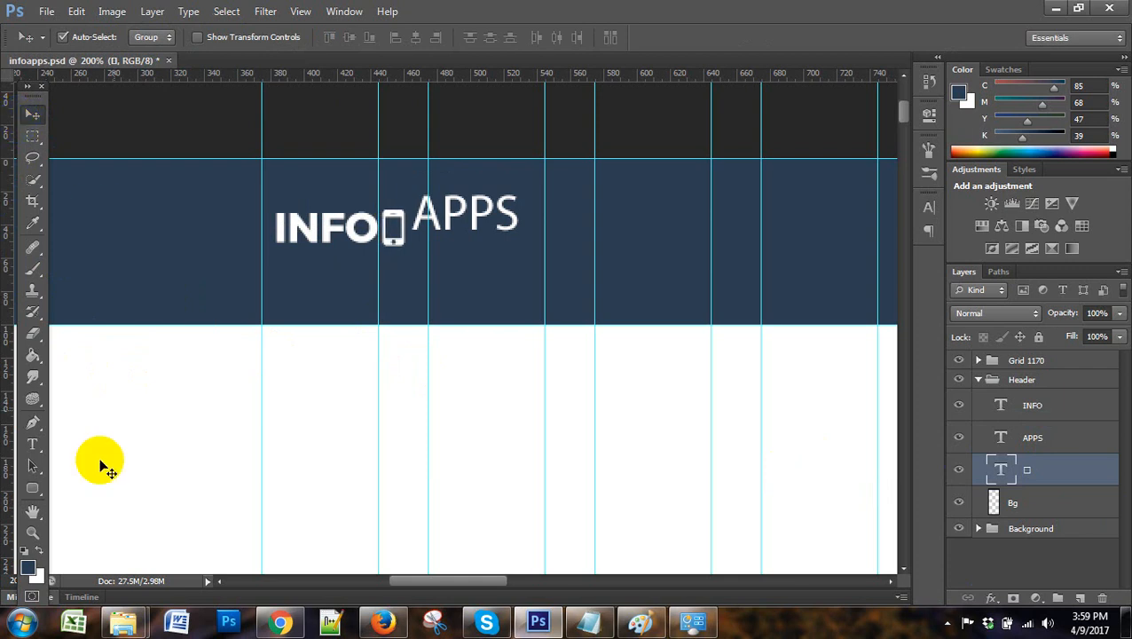
Set the font of the APPS text to Montserrat with the Bold style
{"action": "left_click", "coordinate": [1053, 443]}
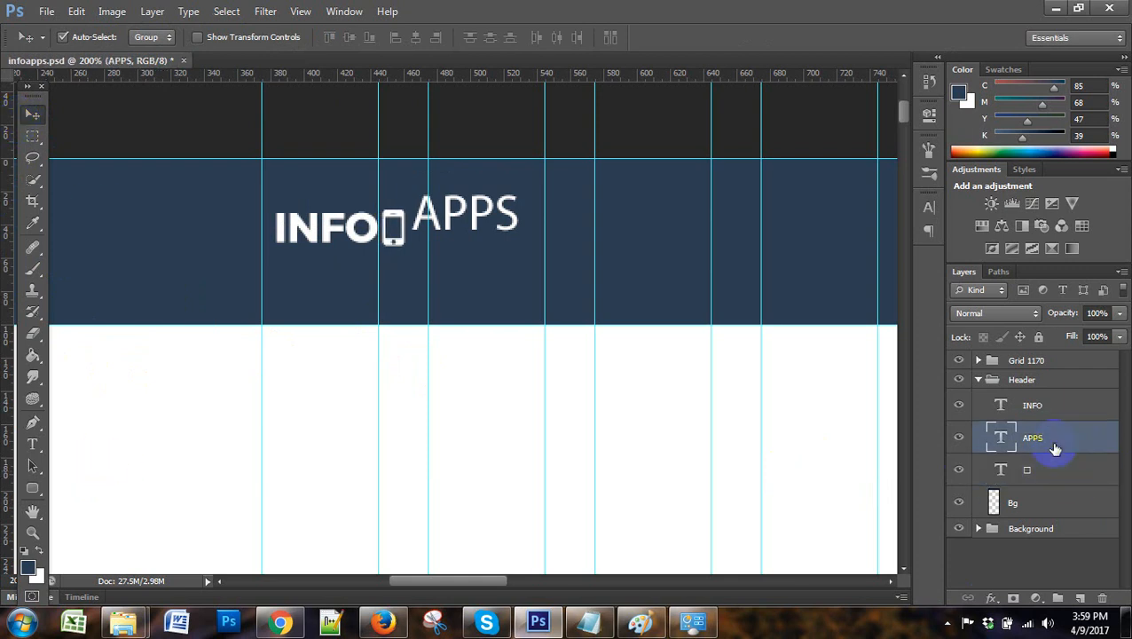
{"action": "left_click", "coordinate": [33, 443]}
{"action": "left_click", "coordinate": [502, 210]}
{"action": "double_click", "coordinate": [502, 259]}
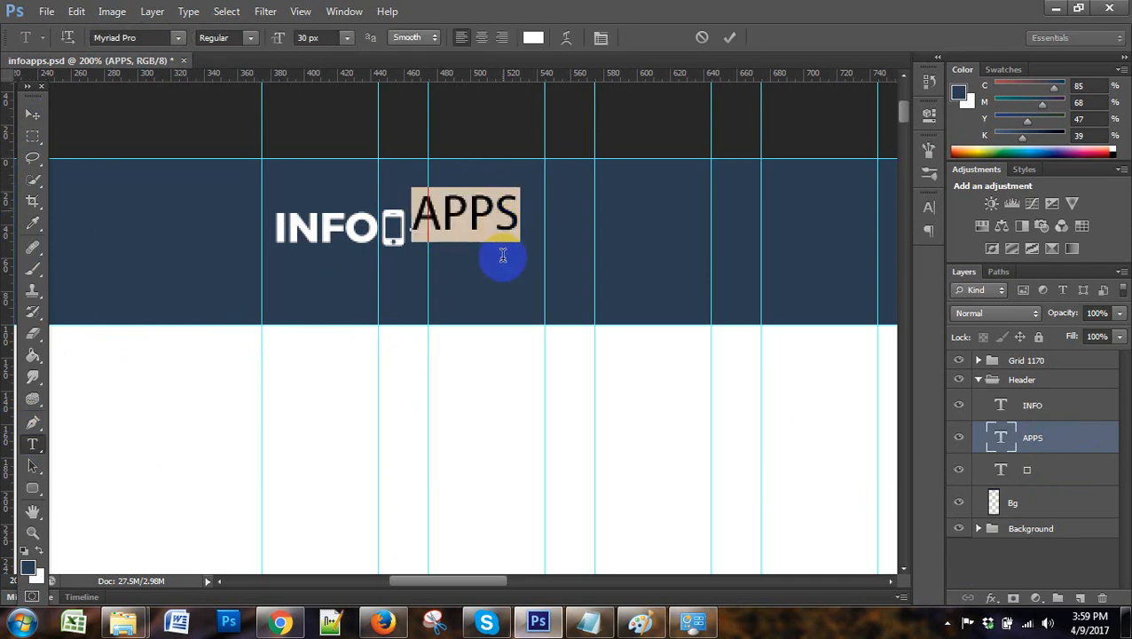
{"action": "left_click", "coordinate": [147, 37]}
{"action": "type", "text": "Montserrat"}
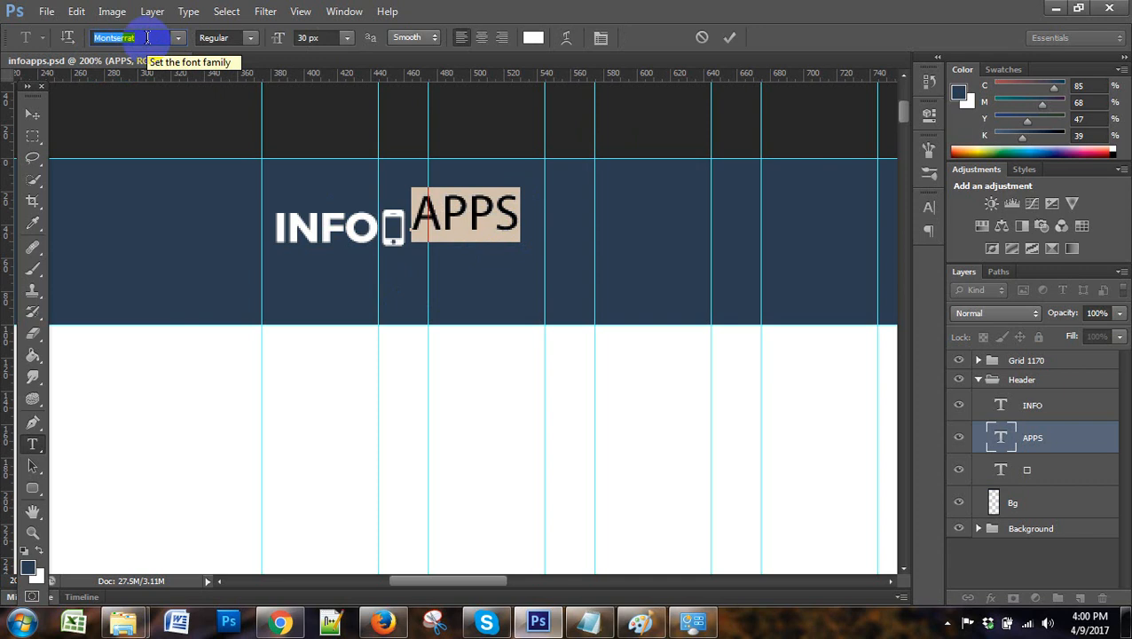
{"action": "key", "text": "Return"}
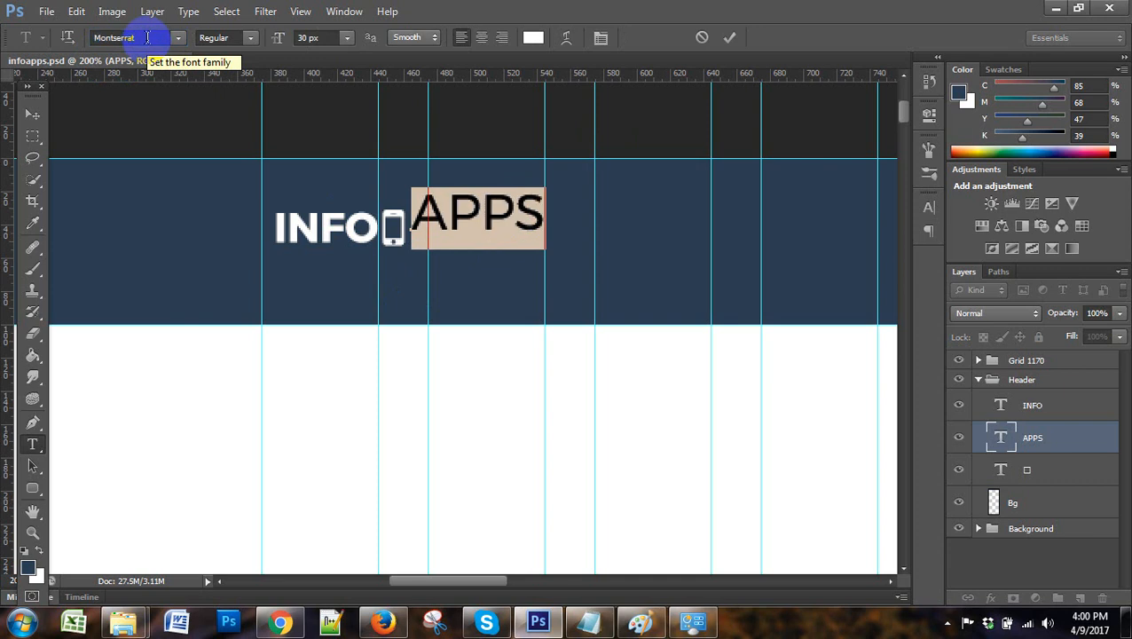
{"action": "left_click", "coordinate": [251, 37]}
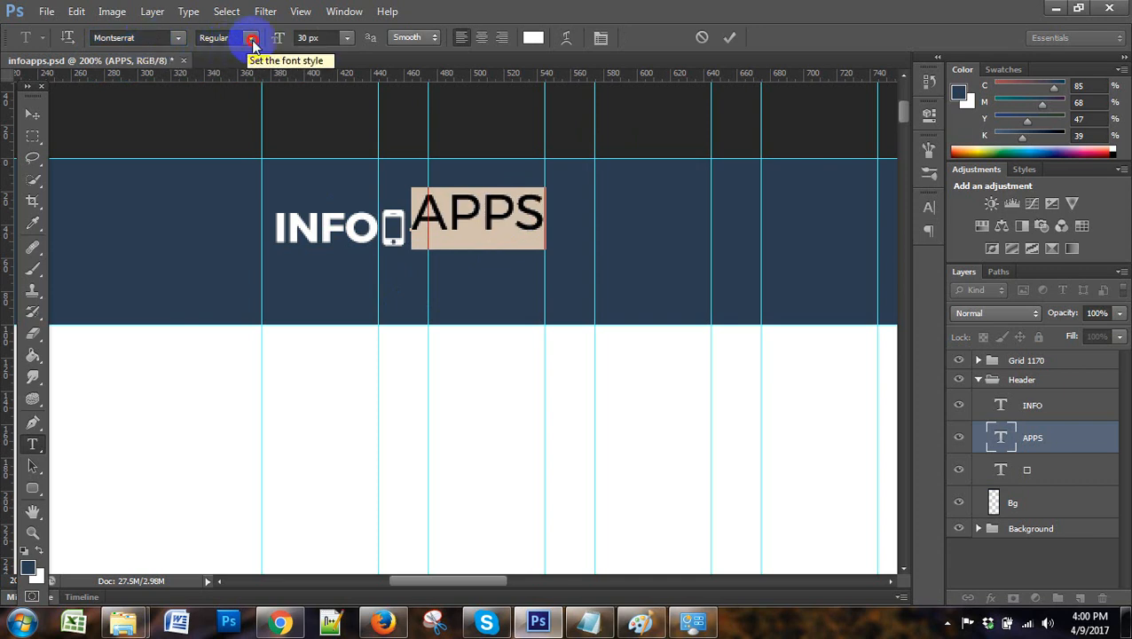
{"action": "left_click", "coordinate": [257, 355]}
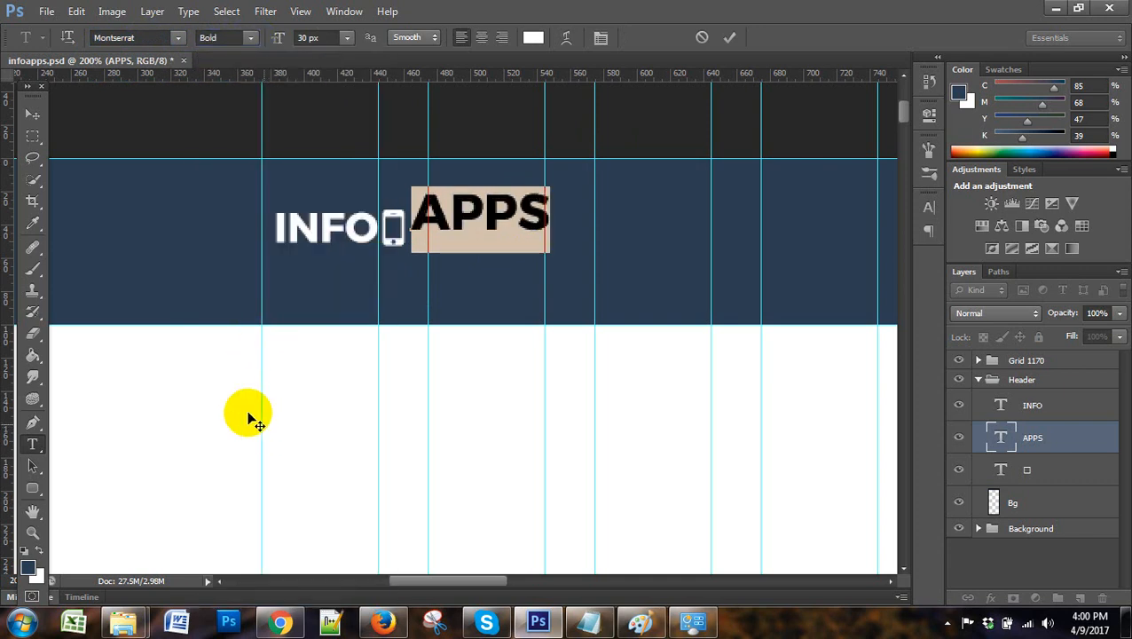
Move the APPS text down so it lines up vertically with the phone icon and the INFO text
{"action": "left_click", "coordinate": [31, 113]}
{"action": "key", "text": "Down"}
{"action": "key", "text": "Down"}
{"action": "key", "text": "Down"}
{"action": "key", "text": "Down"}
{"action": "key", "text": "Down"}
{"action": "key", "text": "Down"}
{"action": "key", "text": "Down"}
{"action": "key", "text": "Down"}
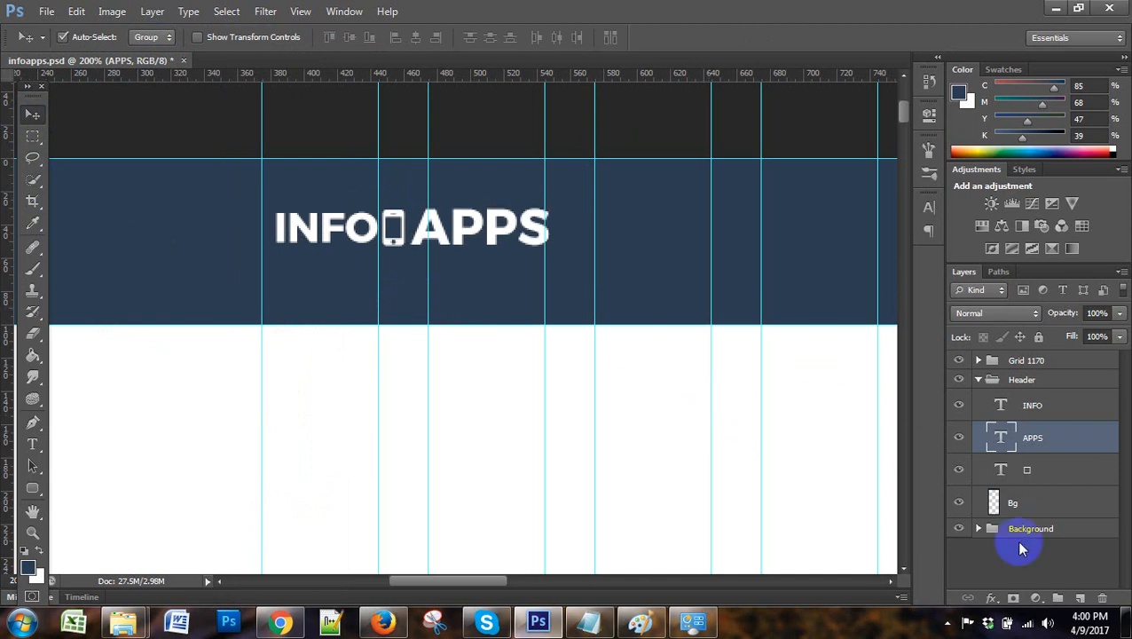
Reduce the font size of the APPS text to match the 25 px INFO text
{"action": "left_click", "coordinate": [32, 444]}
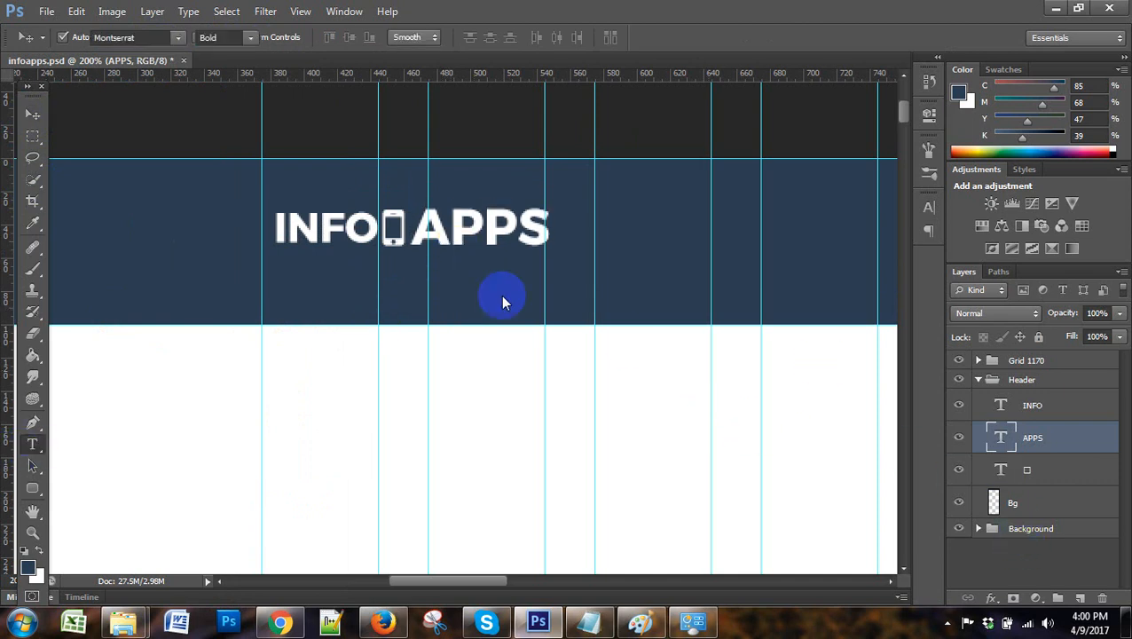
{"action": "double_click", "coordinate": [494, 233]}
{"action": "left_click", "coordinate": [300, 38]}
{"action": "key", "text": "Down"}
{"action": "key", "text": "Down"}
{"action": "key", "text": "Down"}
{"action": "key", "text": "Down"}
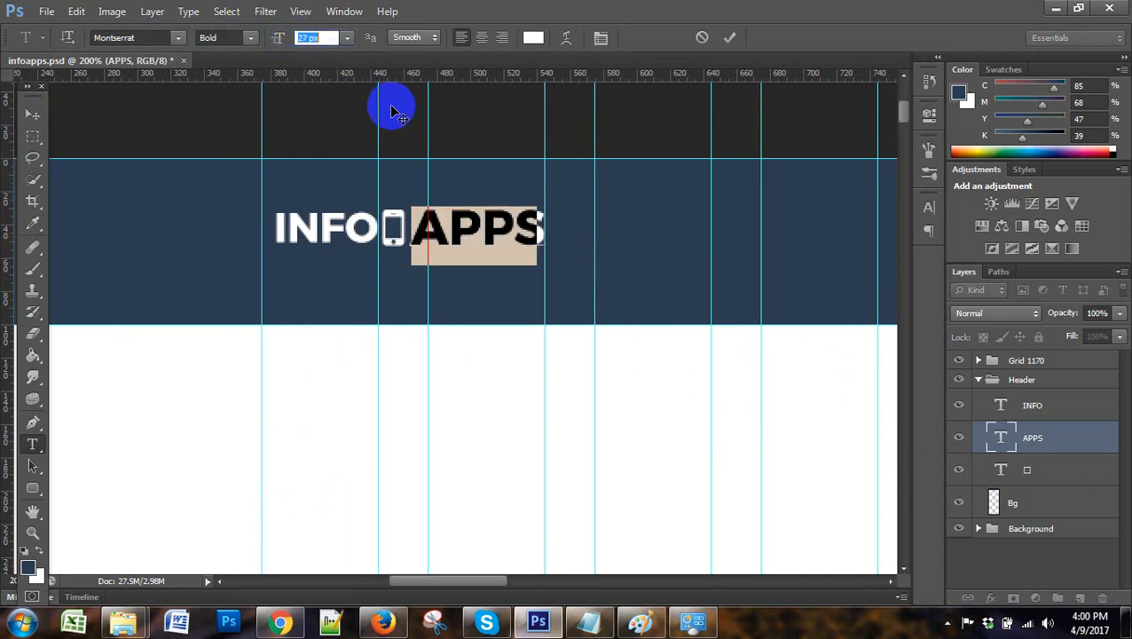
{"action": "left_click", "coordinate": [32, 114]}
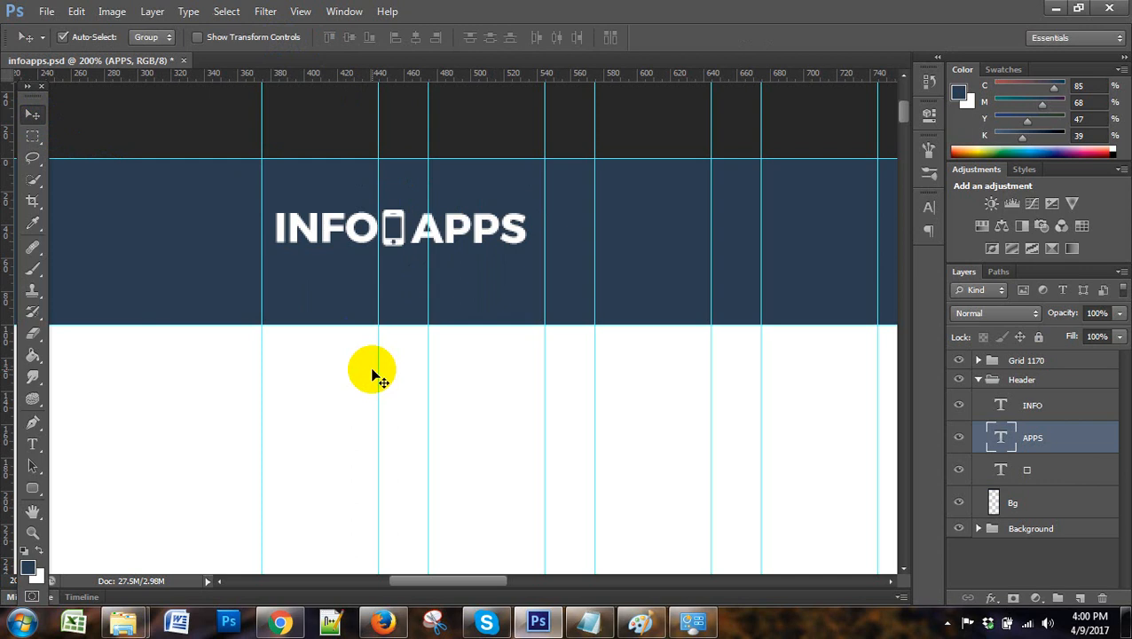
Nudge the phone icon slightly toward APPS and shift the INFO, APPS and icon layers together until INFO starts at the first column guide
{"action": "left_click", "coordinate": [1071, 475]}
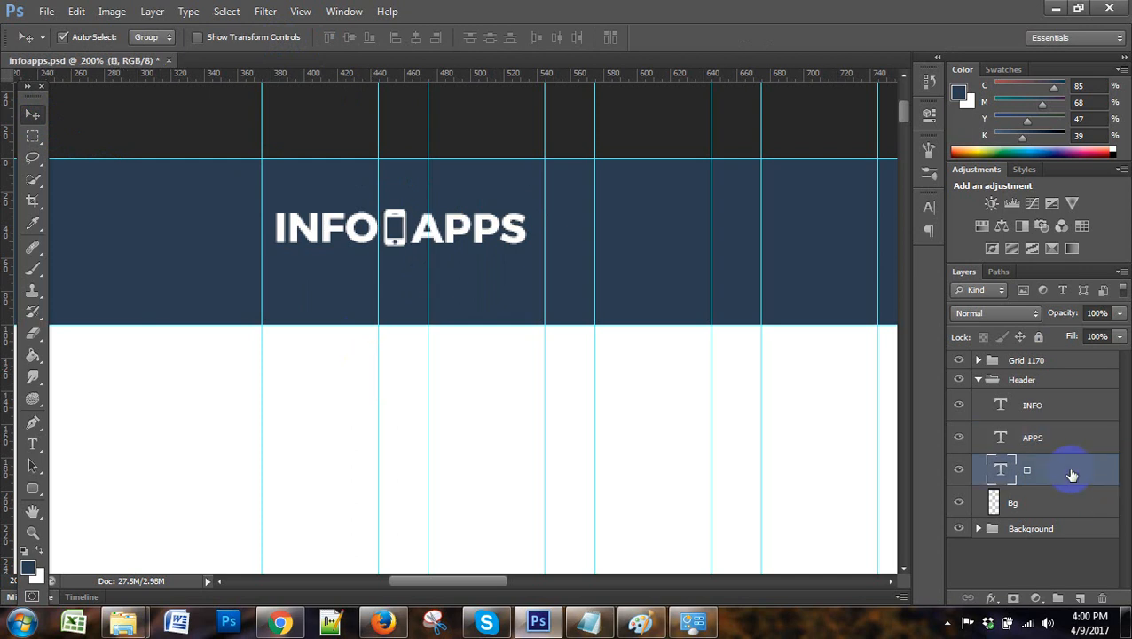
{"action": "left_click", "coordinate": [1083, 436], "text": "shift"}
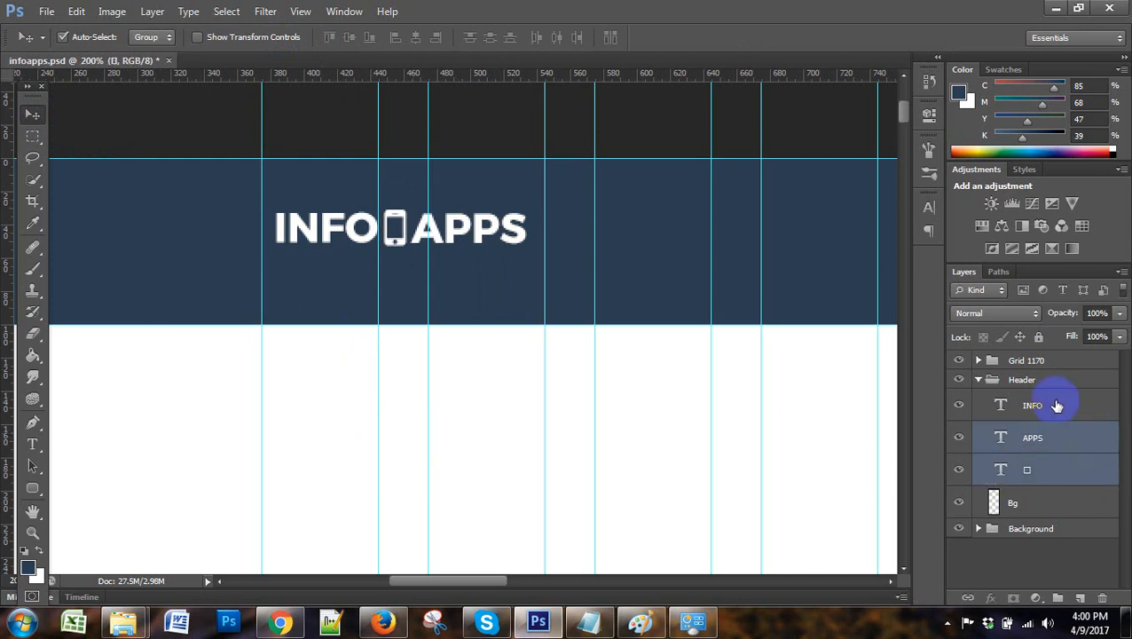
{"action": "left_click", "coordinate": [1055, 403], "text": "shift"}
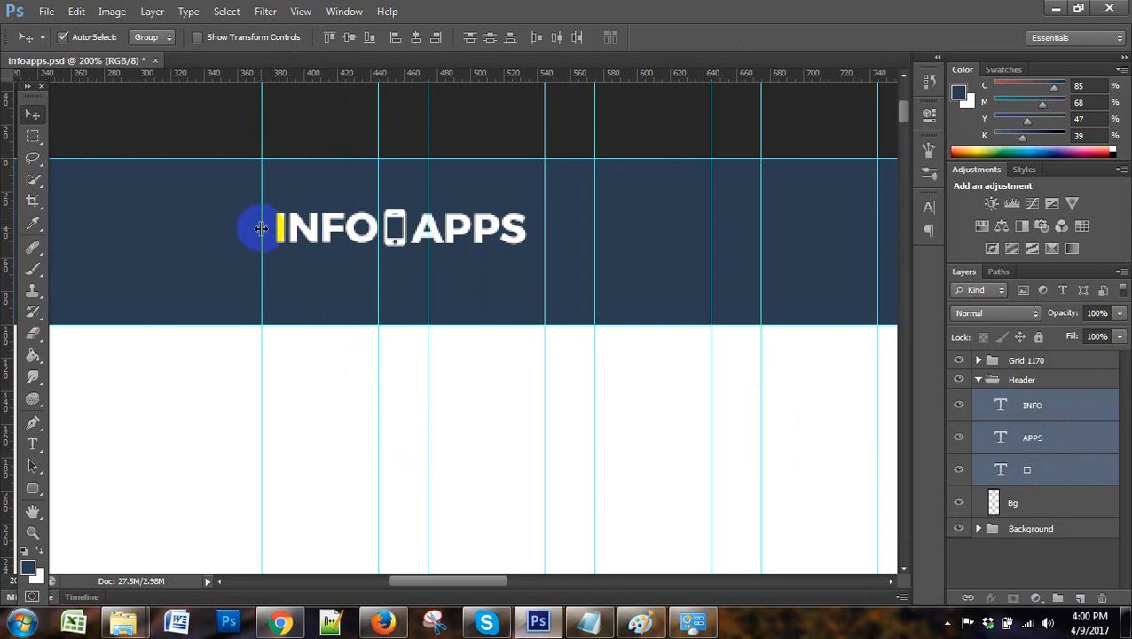
{"action": "key", "text": "Left"}
{"action": "key", "text": "Left"}
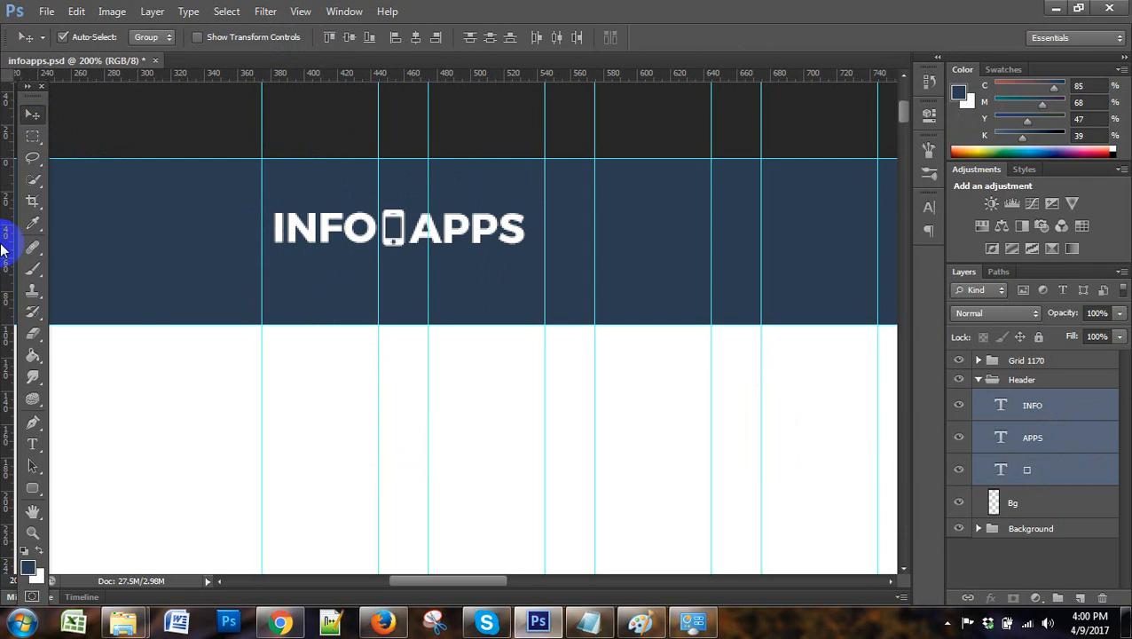
{"action": "key", "text": "Left"}
{"action": "key", "text": "Left"}
{"action": "key", "text": "Left"}
{"action": "key", "text": "Left"}
{"action": "key", "text": "Left"}
{"action": "key", "text": "Left"}
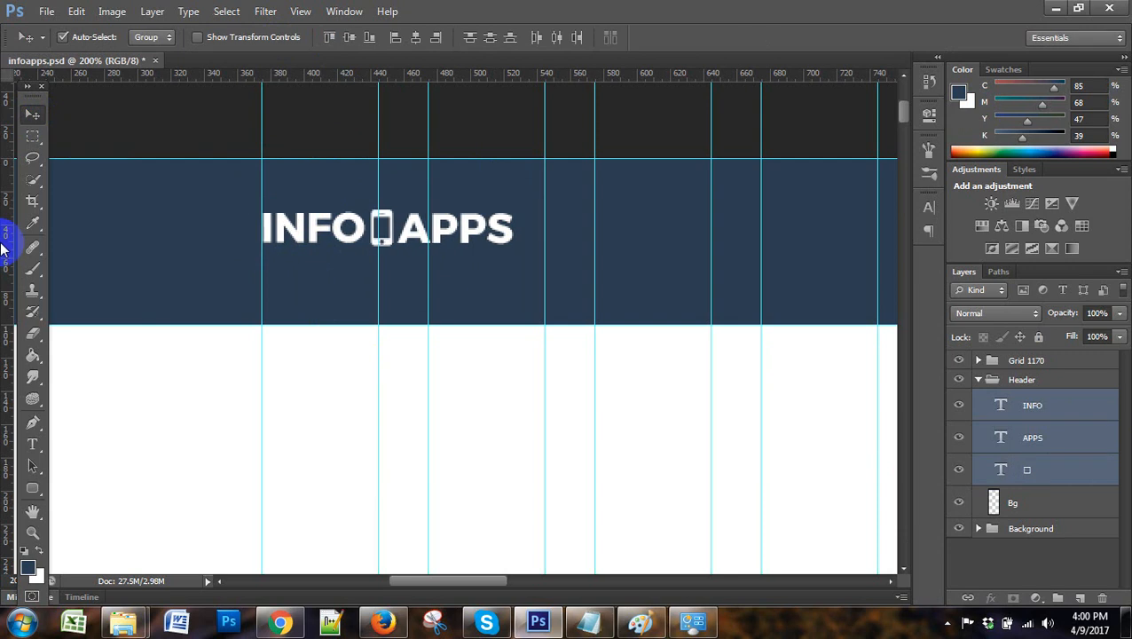
Nudge the INFO, APPS and phone icon layers down to the header's vertical middle, and select only the APPS layer
{"action": "key", "text": "Down"}
{"action": "key", "text": "Down"}
{"action": "key", "text": "Down"}
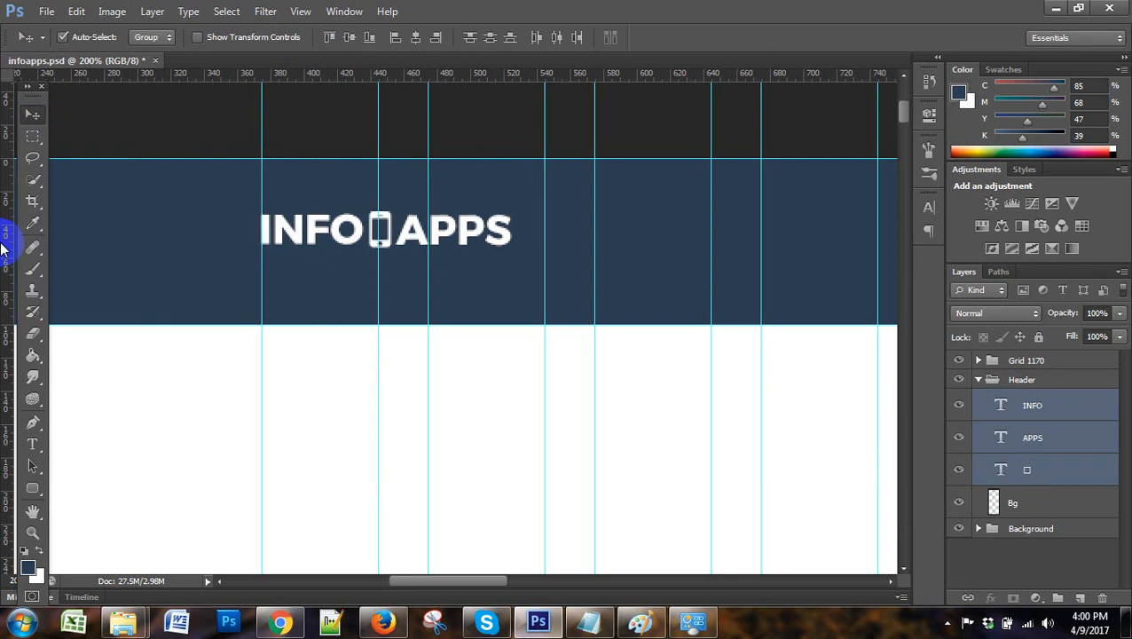
{"action": "key", "text": "Down"}
{"action": "key", "text": "Down"}
{"action": "key", "text": "Down"}
{"action": "key", "text": "Down"}
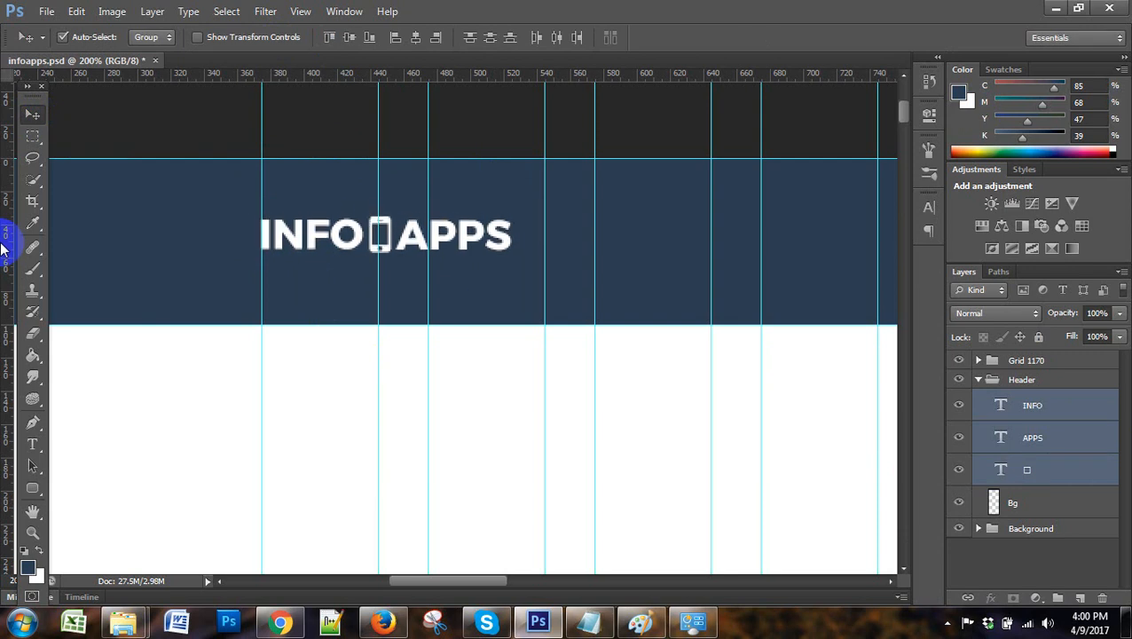
{"action": "left_click", "coordinate": [1062, 467]}
{"action": "left_click", "coordinate": [1046, 439]}
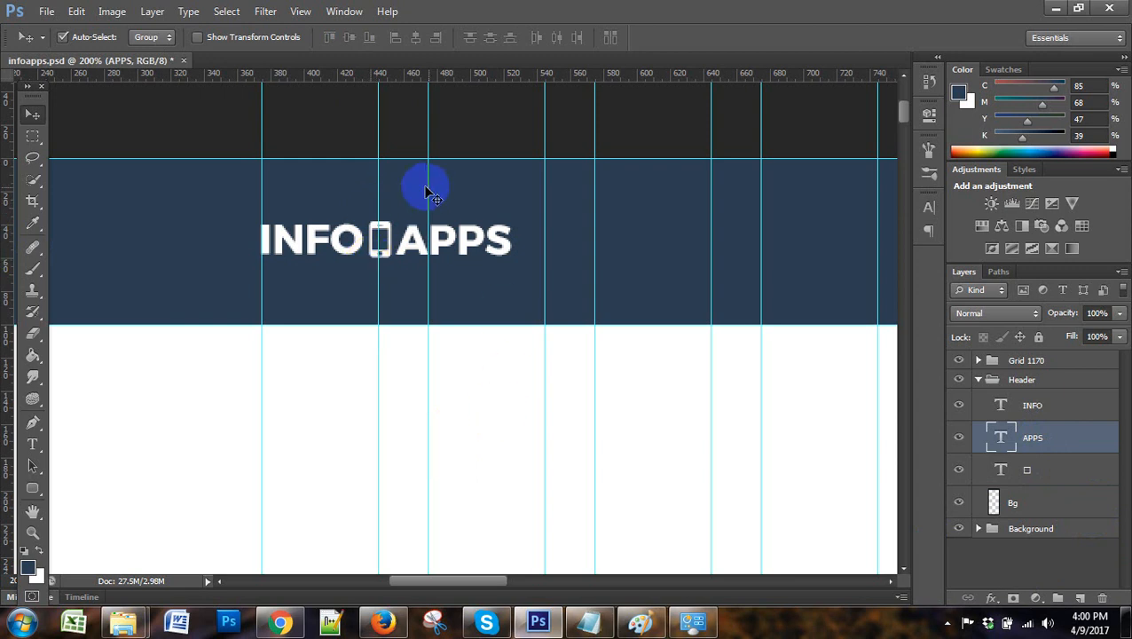
Check the spacing around the logo in the header with temporary rectangular marquee selections, leaving nothing selected
{"action": "left_click", "coordinate": [31, 134]}
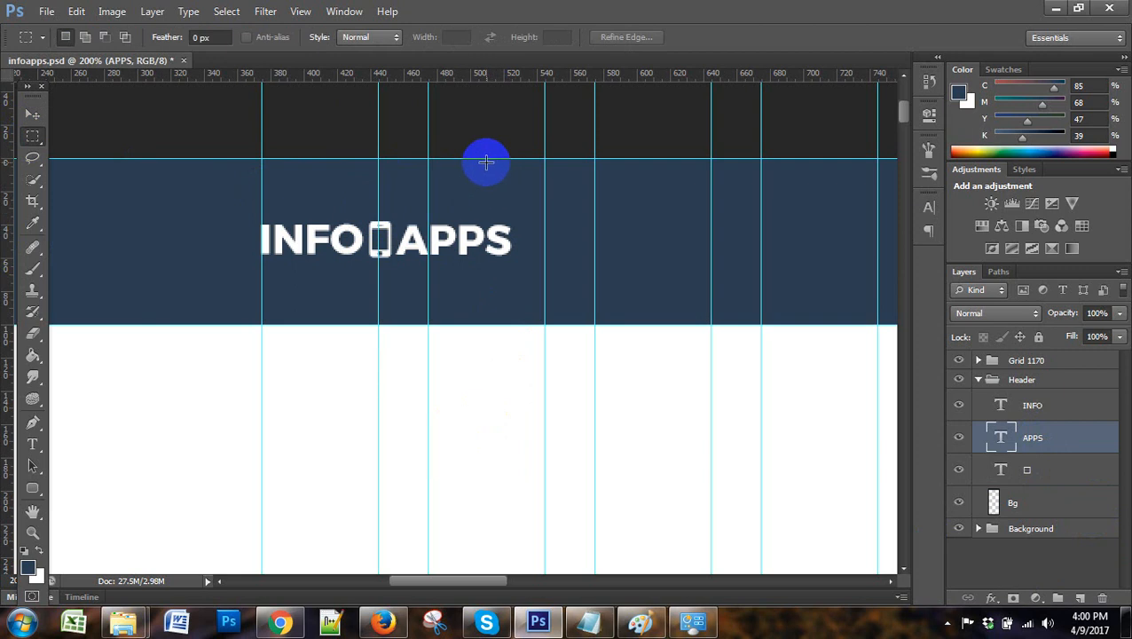
{"action": "left_click_drag", "start_coordinate": [473, 332], "coordinate": [522, 501]}
{"action": "left_click", "coordinate": [518, 189]}
{"action": "left_click_drag", "start_coordinate": [491, 159], "coordinate": [559, 324]}
{"action": "left_click", "coordinate": [517, 485]}
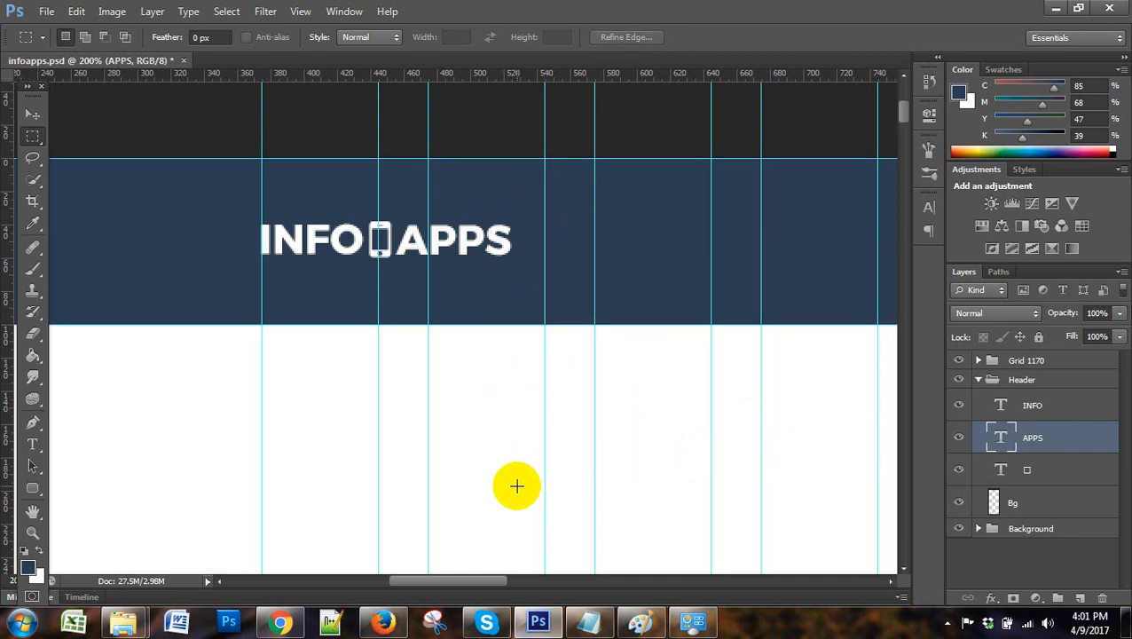
{"action": "scroll", "coordinate": [516, 485], "scroll_direction": "down", "scroll_amount": 2}
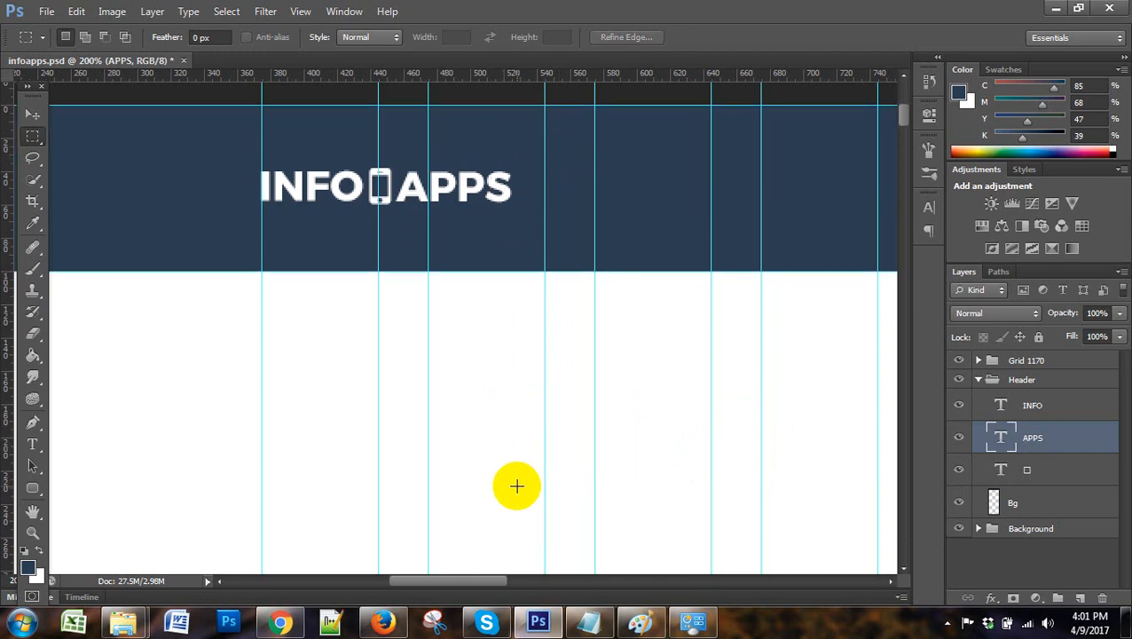
{"action": "scroll", "coordinate": [516, 485], "scroll_direction": "up", "scroll_amount": 1}
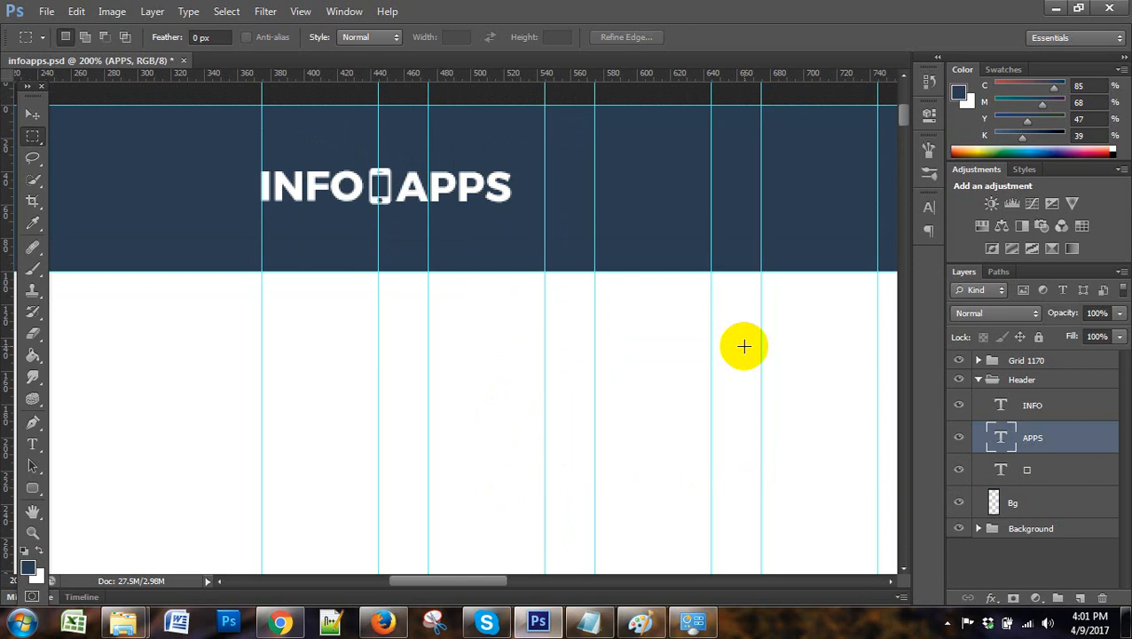
{"action": "left_click", "coordinate": [280, 621]}
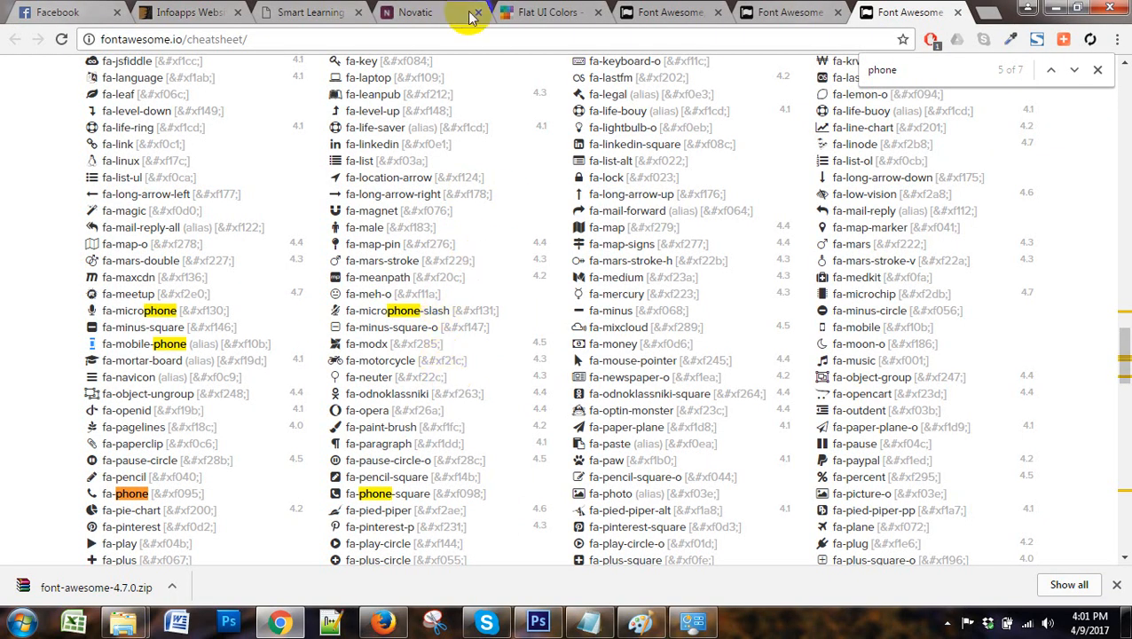
{"action": "left_click", "coordinate": [537, 621]}
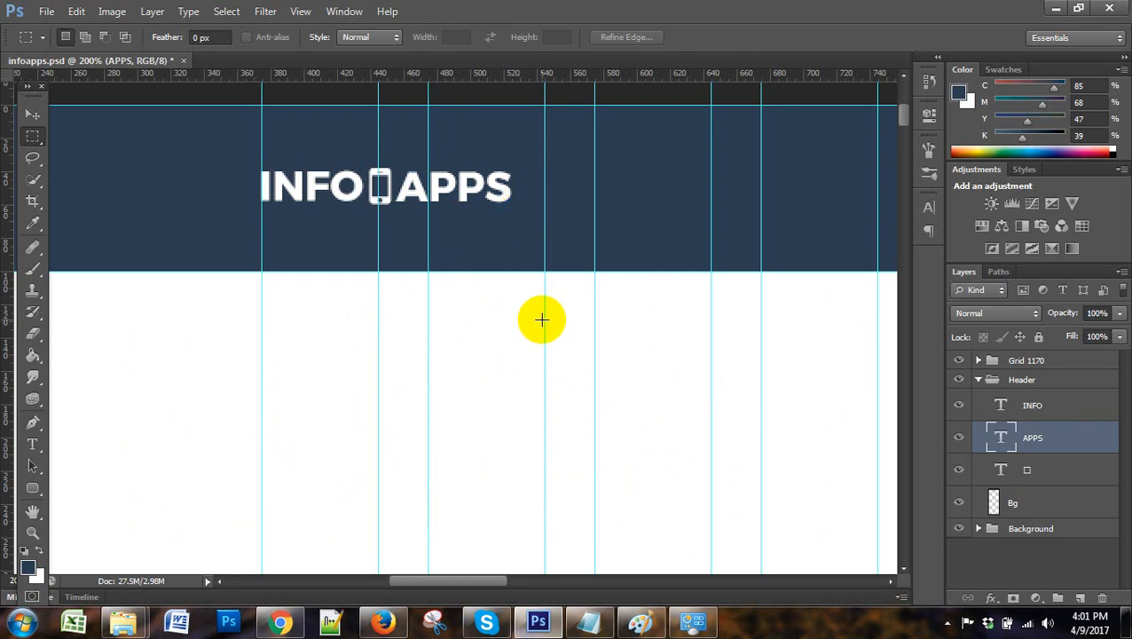
{"action": "key", "text": "ctrl+minus"}
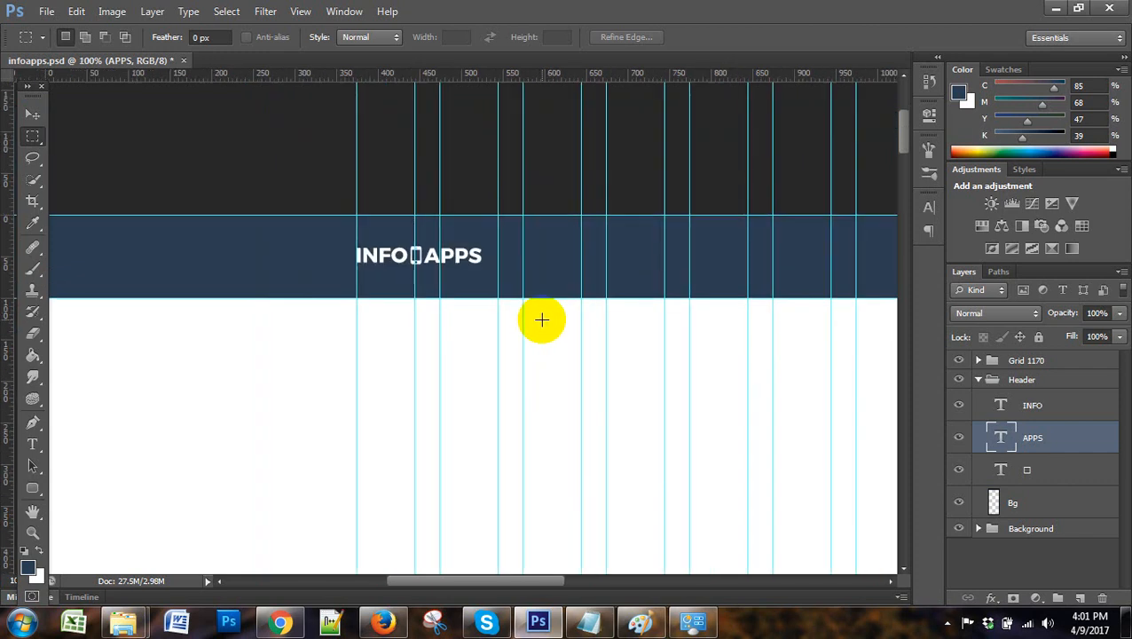
{"action": "key", "text": "ctrl+plus"}
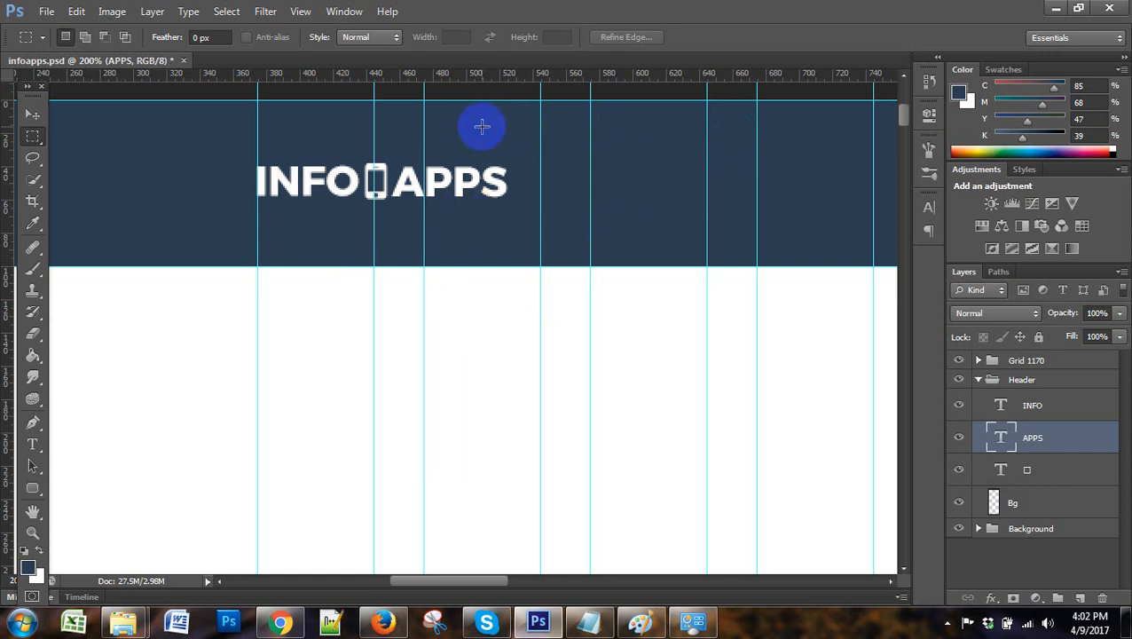
{"action": "mouse_move", "coordinate": [481, 583]}
{"action": "left_mouse_down"}
{"action": "mouse_move", "coordinate": [586, 584]}
{"action": "mouse_move", "coordinate": [480, 584]}
{"action": "left_mouse_up"}
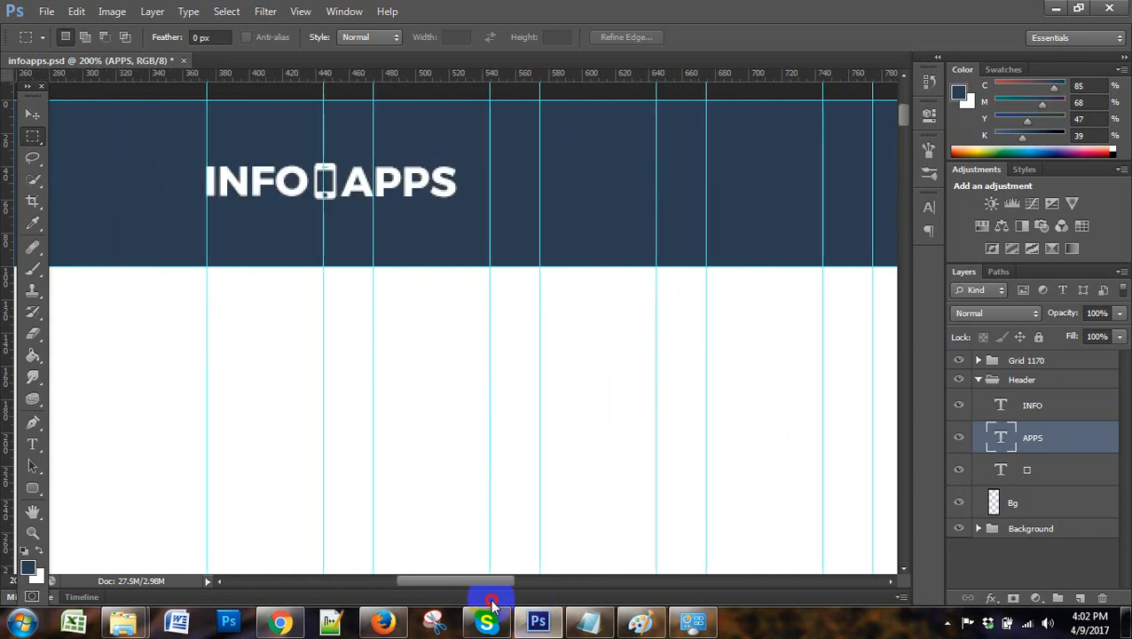
Inspect the font settings of the APPS logo text and look at the Font Awesome icon pages in Chrome
{"action": "left_click", "coordinate": [31, 444]}
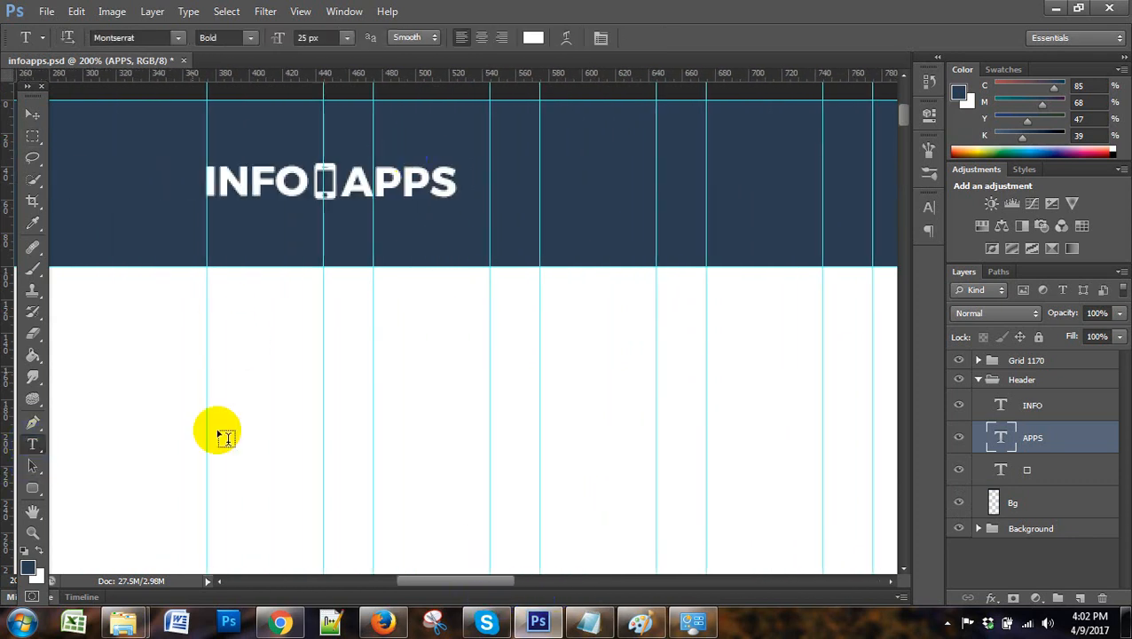
{"action": "double_click", "coordinate": [448, 182]}
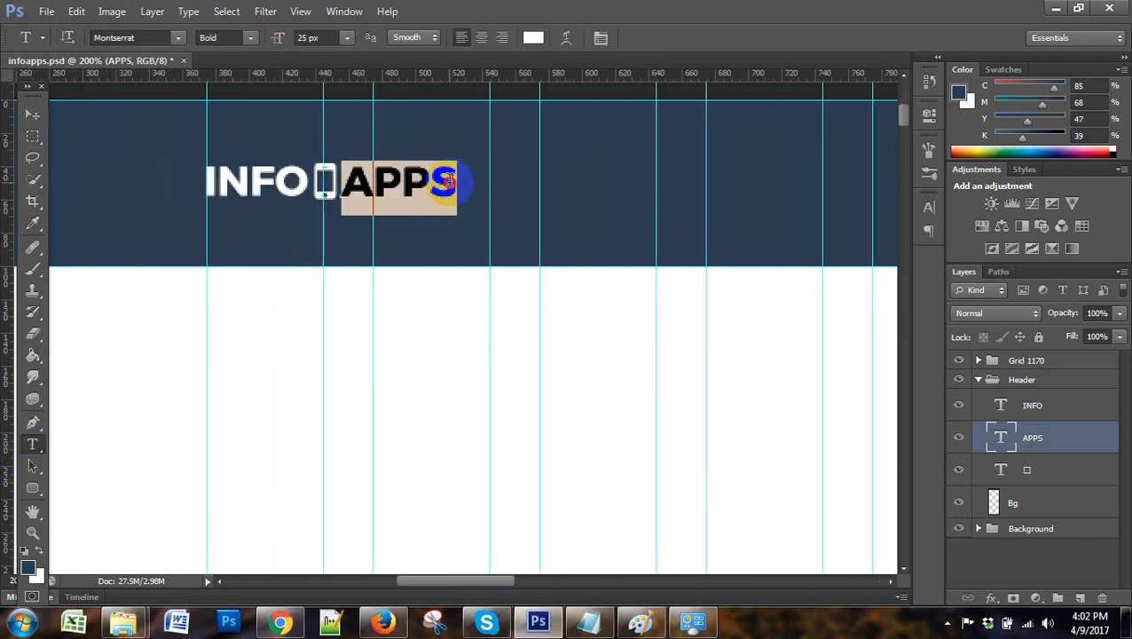
{"action": "left_click", "coordinate": [280, 621]}
{"action": "left_click", "coordinate": [787, 11]}
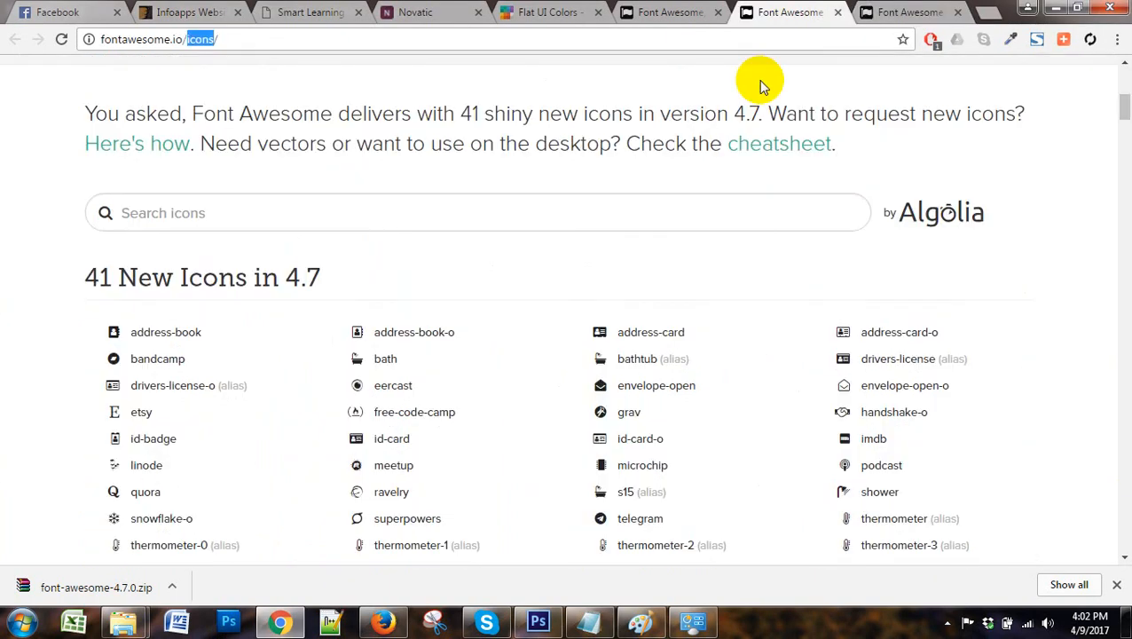
{"action": "left_click", "coordinate": [869, 12]}
{"action": "left_click", "coordinate": [534, 620]}
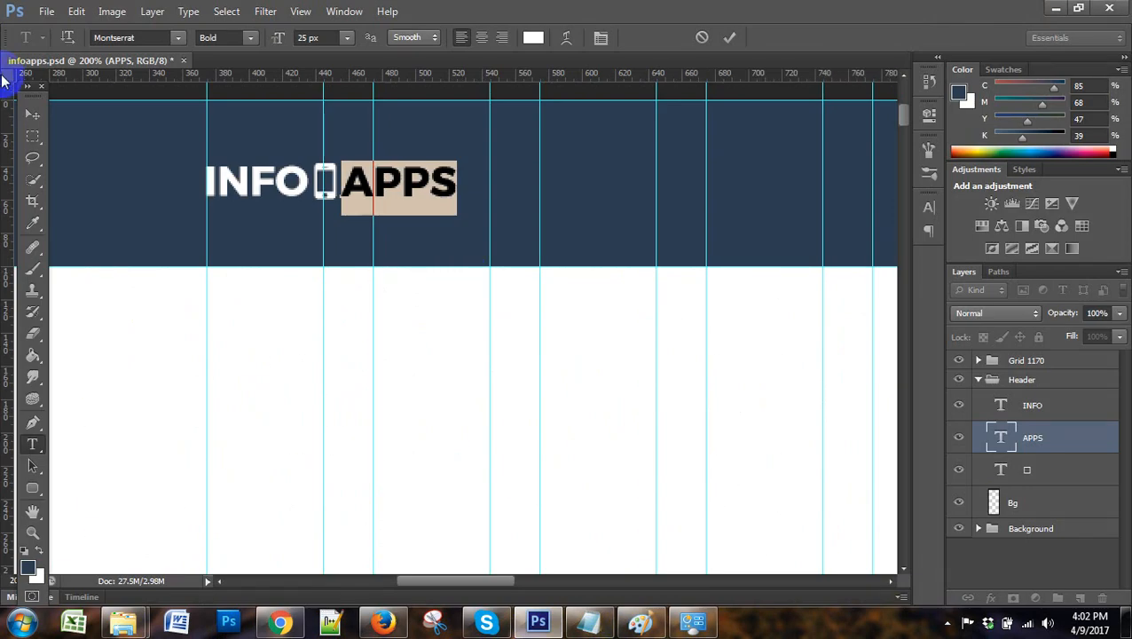
{"action": "left_click", "coordinate": [36, 116]}
Examine the header across the grid columns and the navigation menu of the Novatic reference page in Chrome
{"action": "left_click_drag", "start_coordinate": [481, 582], "coordinate": [501, 584]}
{"action": "key", "text": "ctrl+minus"}
{"action": "key", "text": "ctrl+minus"}
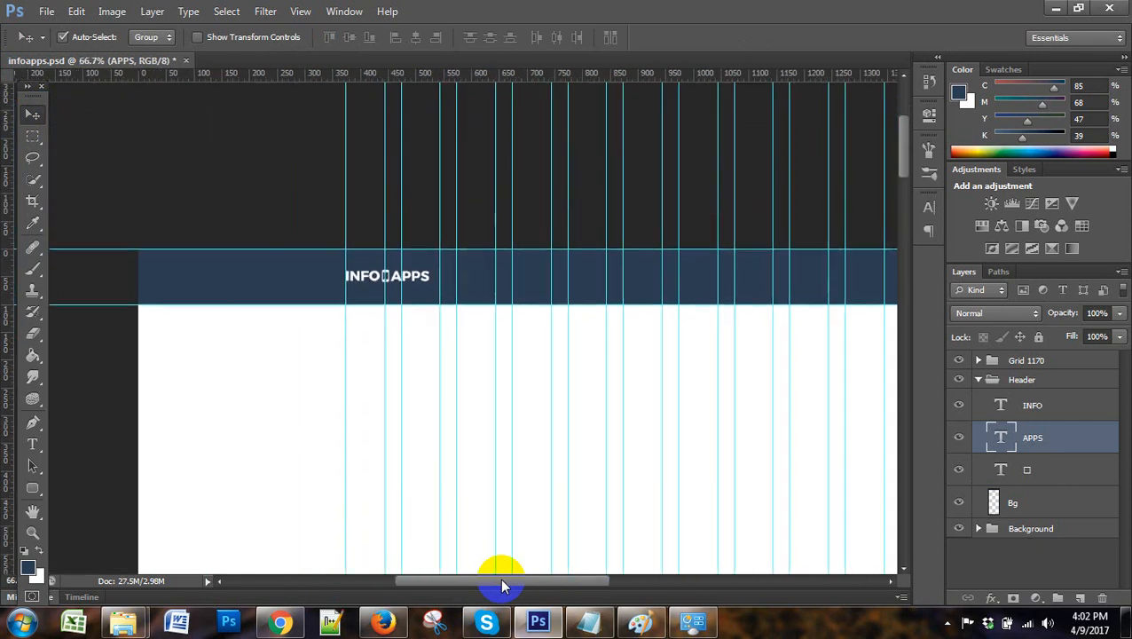
{"action": "left_click_drag", "start_coordinate": [510, 591], "coordinate": [486, 306]}
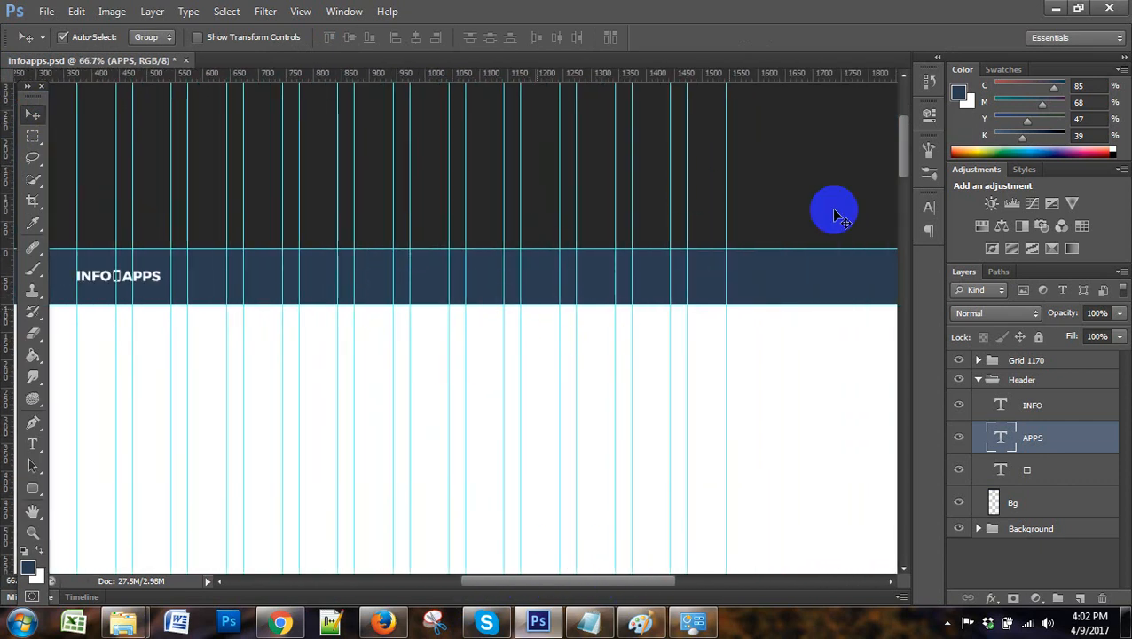
{"action": "left_click", "coordinate": [279, 621]}
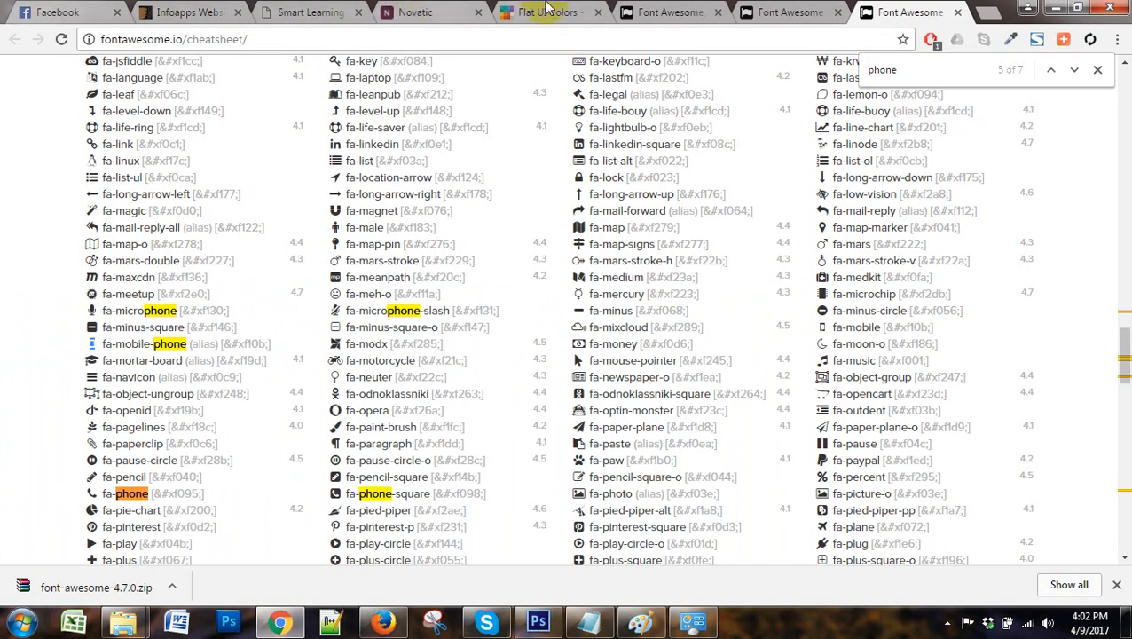
{"action": "left_click", "coordinate": [424, 12]}
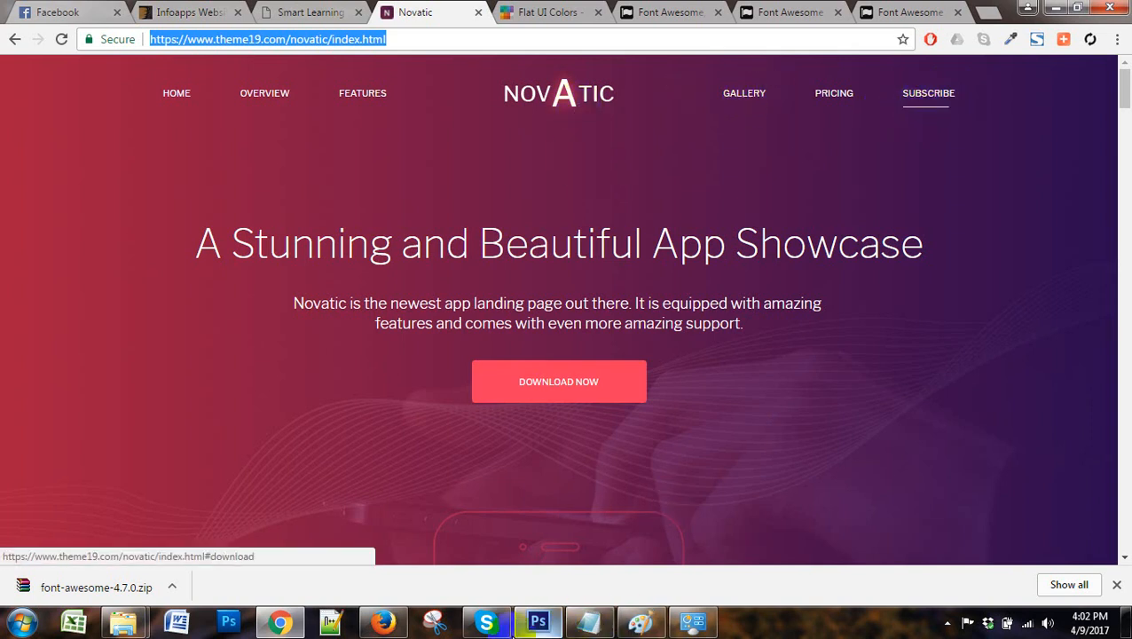
Return to Photoshop, view the header at 100% and check the font family set for the Type tool
{"action": "left_click", "coordinate": [537, 621]}
{"action": "scroll", "coordinate": [486, 441], "scroll_direction": "down", "scroll_amount": 1}
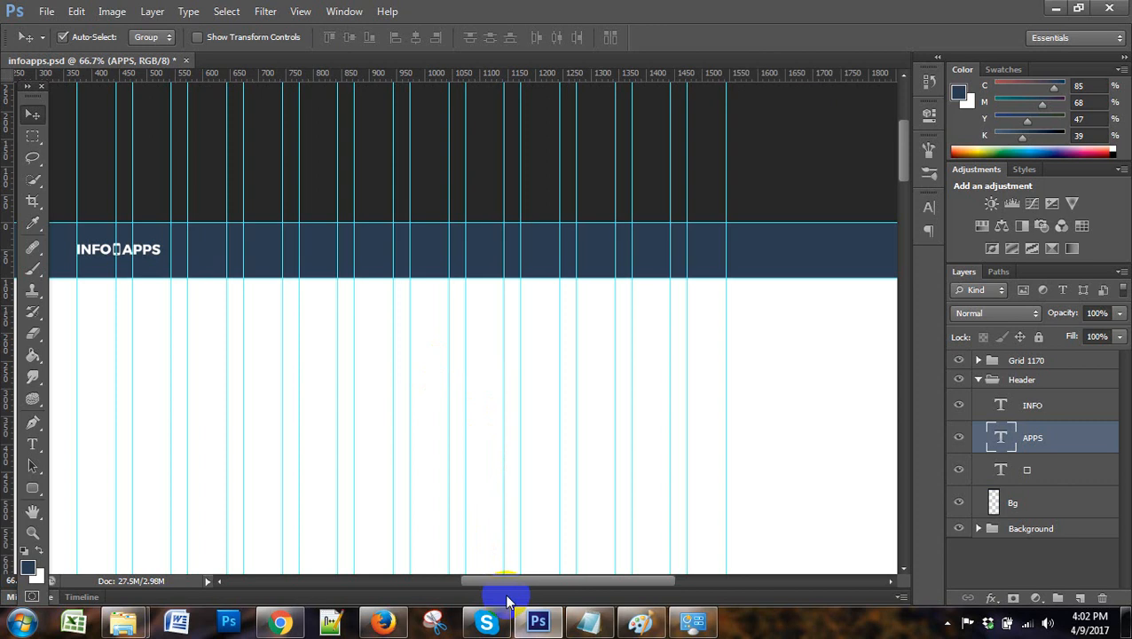
{"action": "left_click_drag", "start_coordinate": [507, 584], "coordinate": [499, 585]}
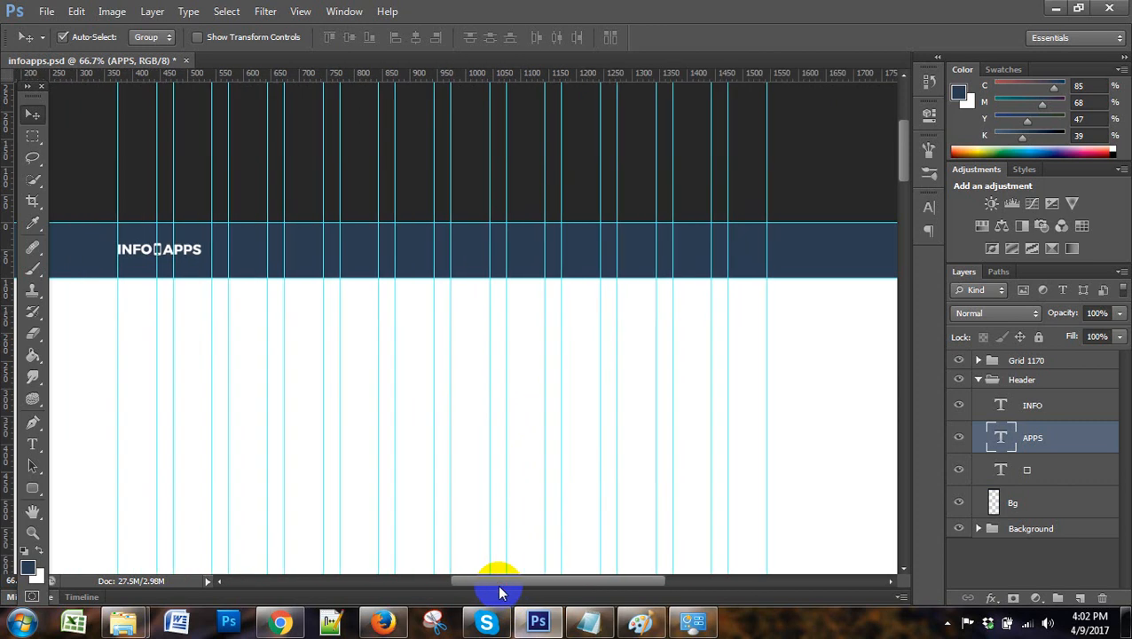
{"action": "key", "text": "ctrl+plus"}
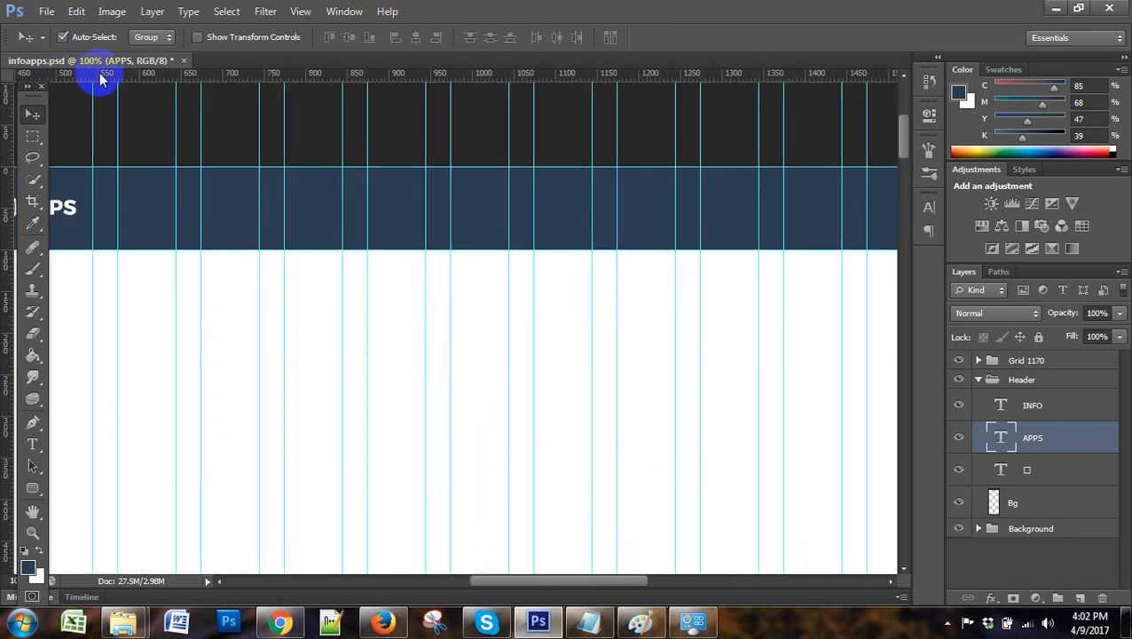
{"action": "left_click", "coordinate": [33, 445]}
{"action": "left_click", "coordinate": [99, 39]}
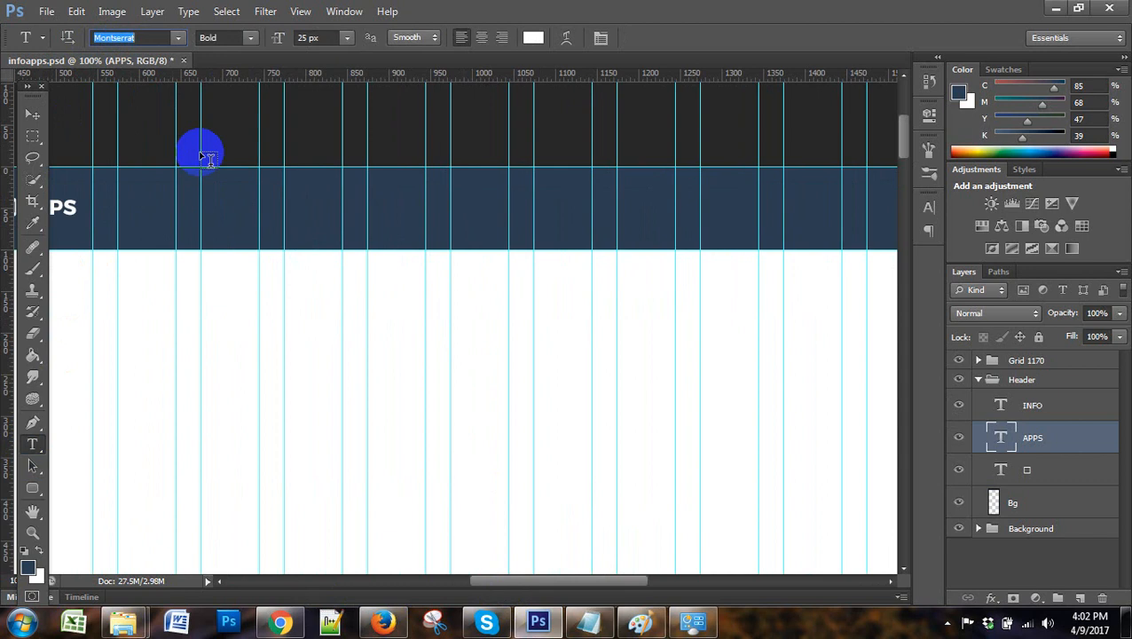
Search for "google fonts" in a new Chrome tab and open the Google Fonts site
{"action": "left_click", "coordinate": [279, 621]}
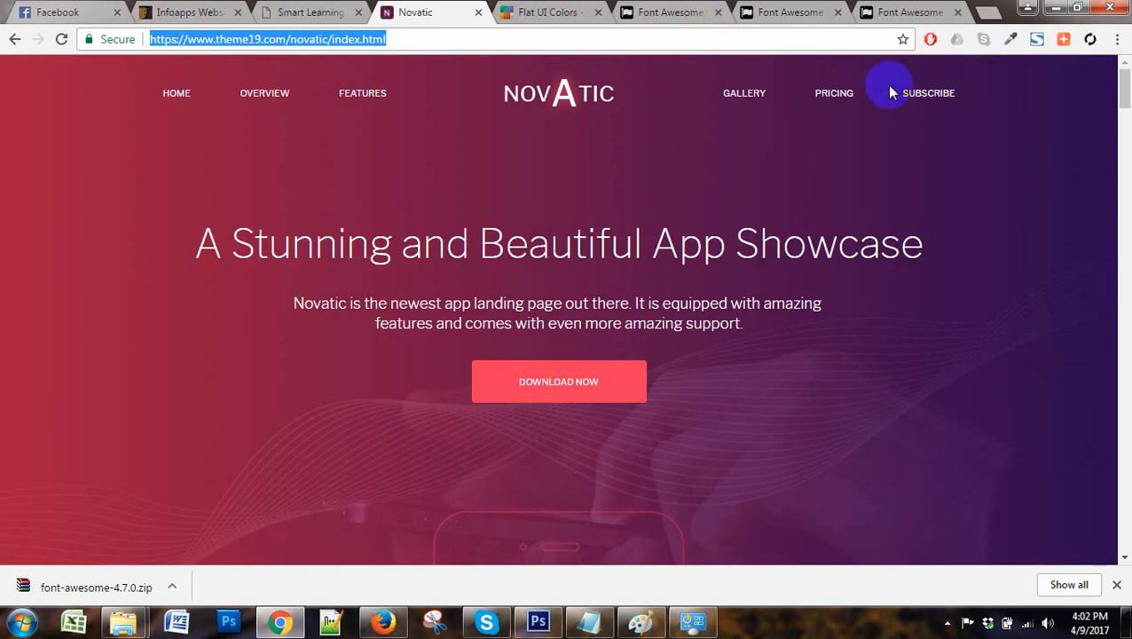
{"action": "left_click", "coordinate": [984, 12]}
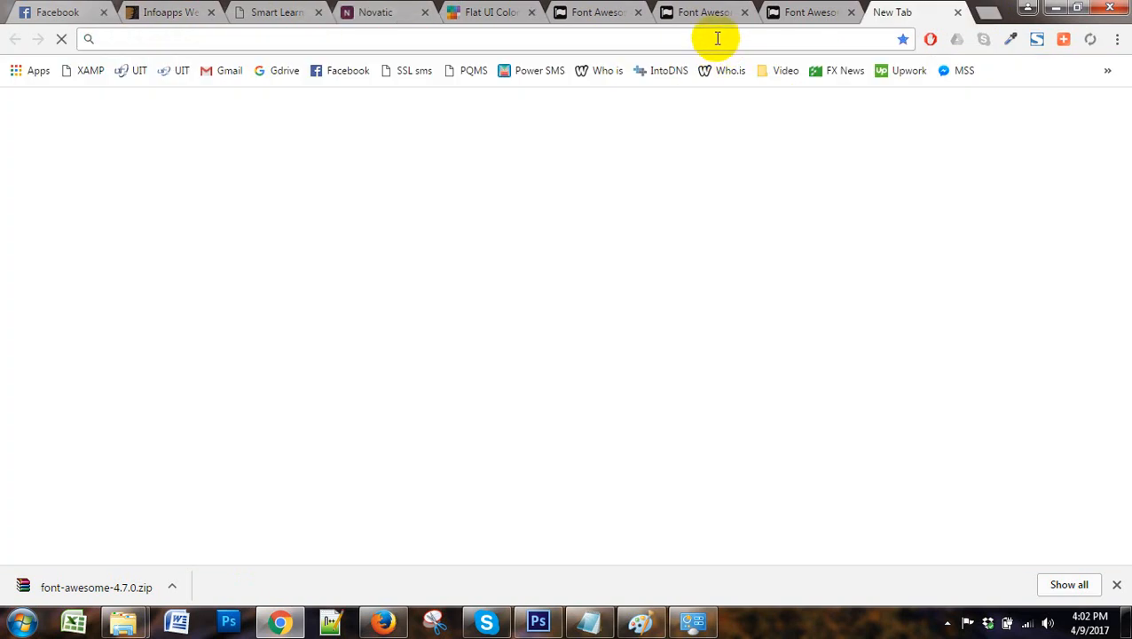
{"action": "type", "text": "google "}
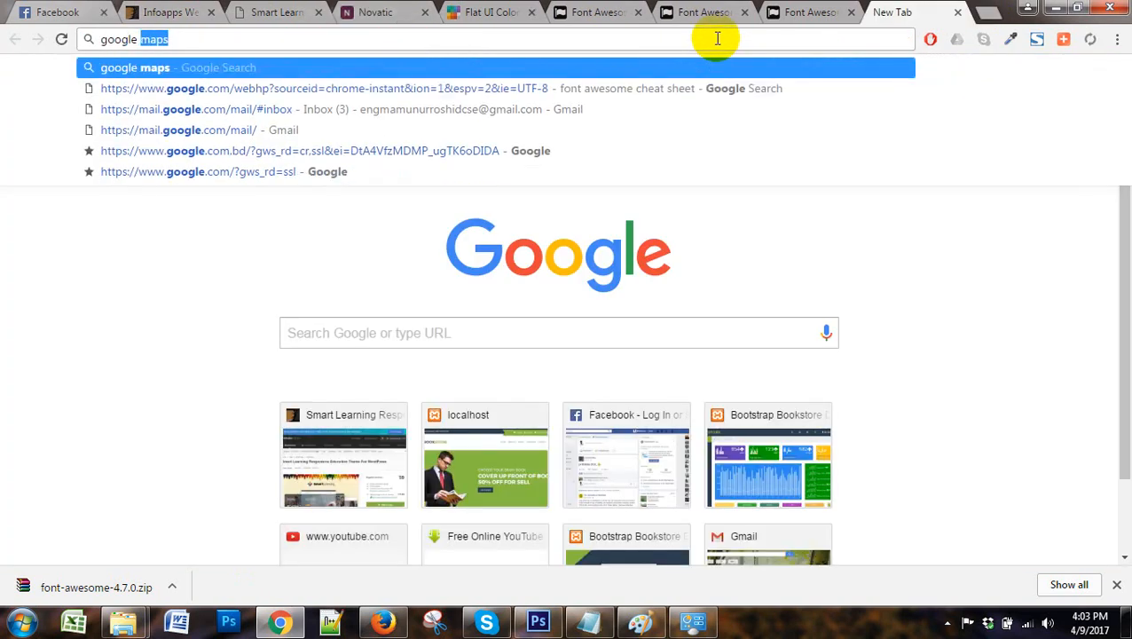
{"action": "type", "text": "fonts"}
{"action": "key", "text": "Return"}
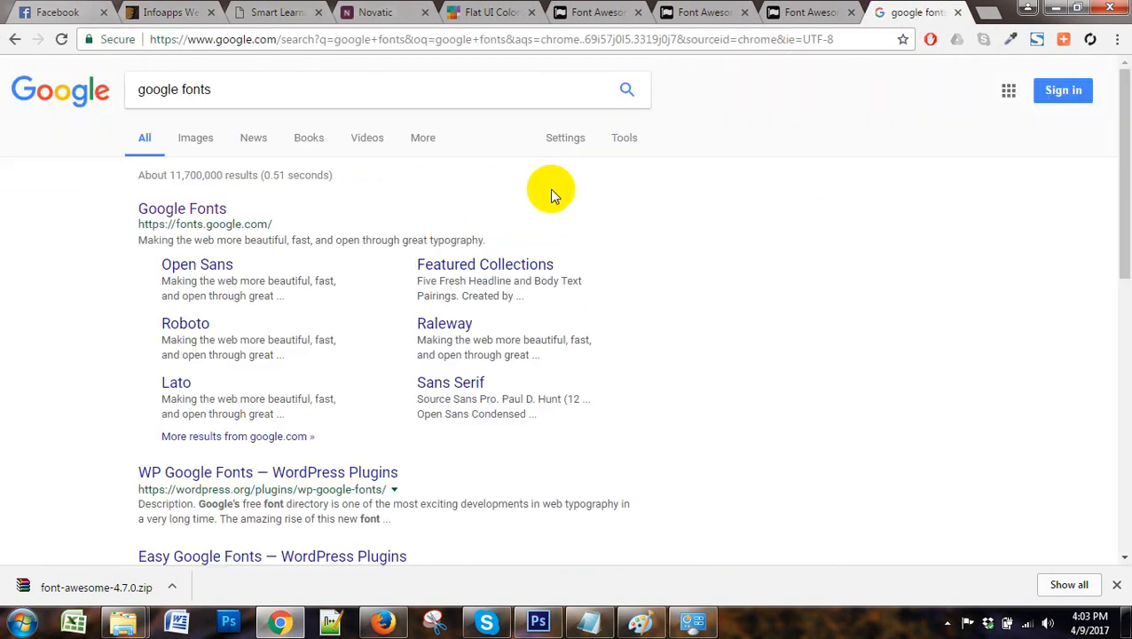
{"action": "left_click", "coordinate": [177, 213]}
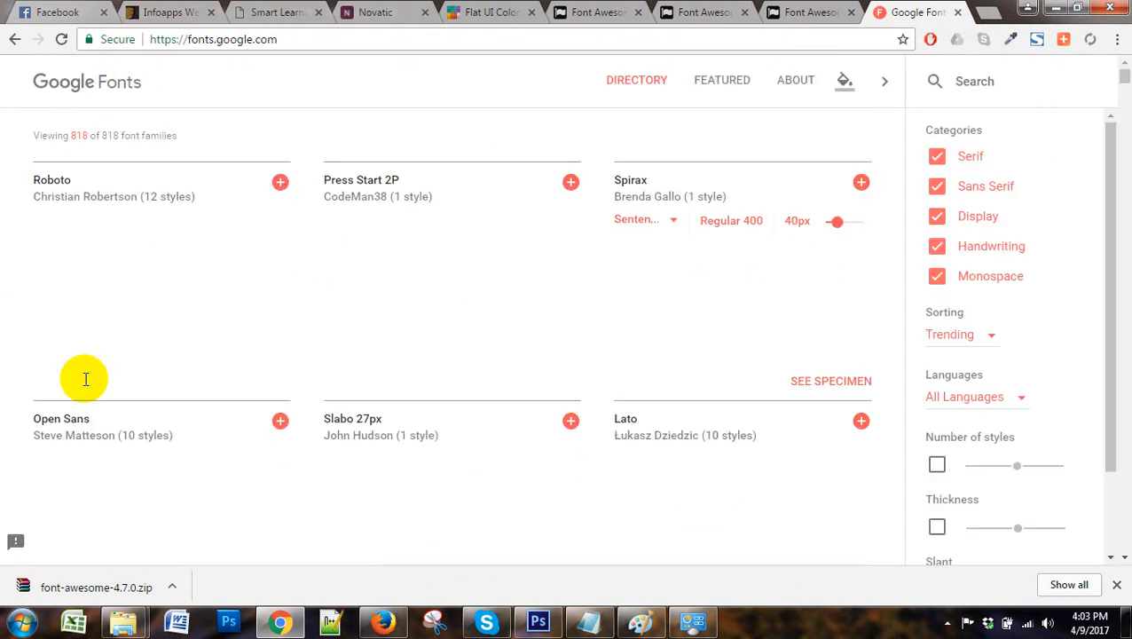
Search the Google Fonts directory for "mont" and for "rale"
{"action": "left_click", "coordinate": [1021, 92]}
{"action": "type", "text": "mont"}
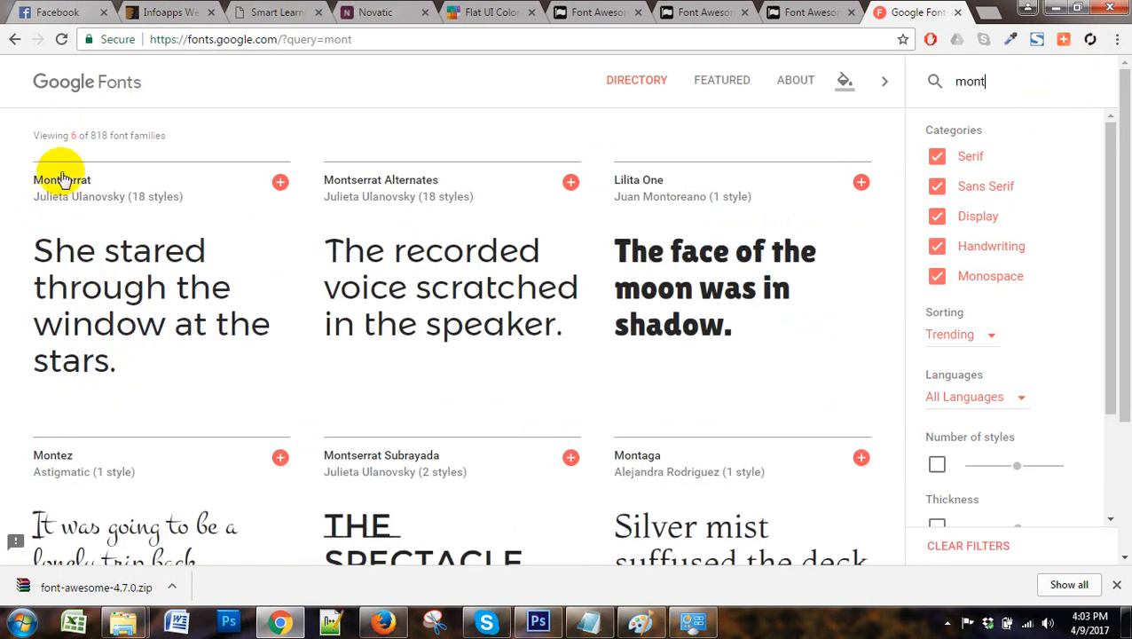
{"action": "left_click_drag", "start_coordinate": [995, 78], "coordinate": [919, 95]}
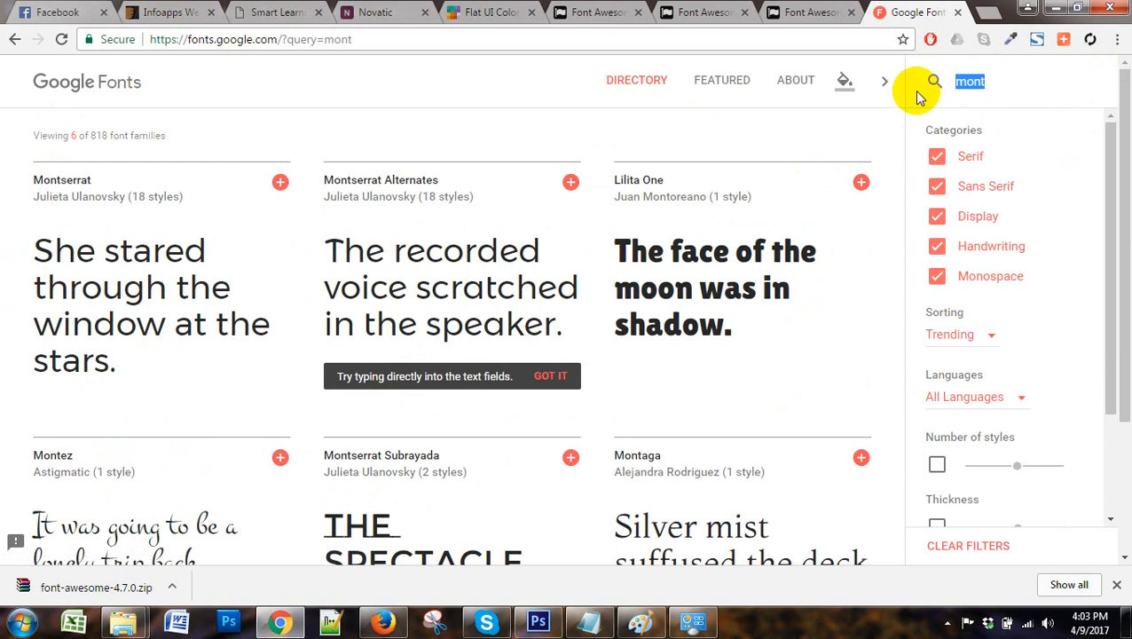
{"action": "type", "text": "rale"}
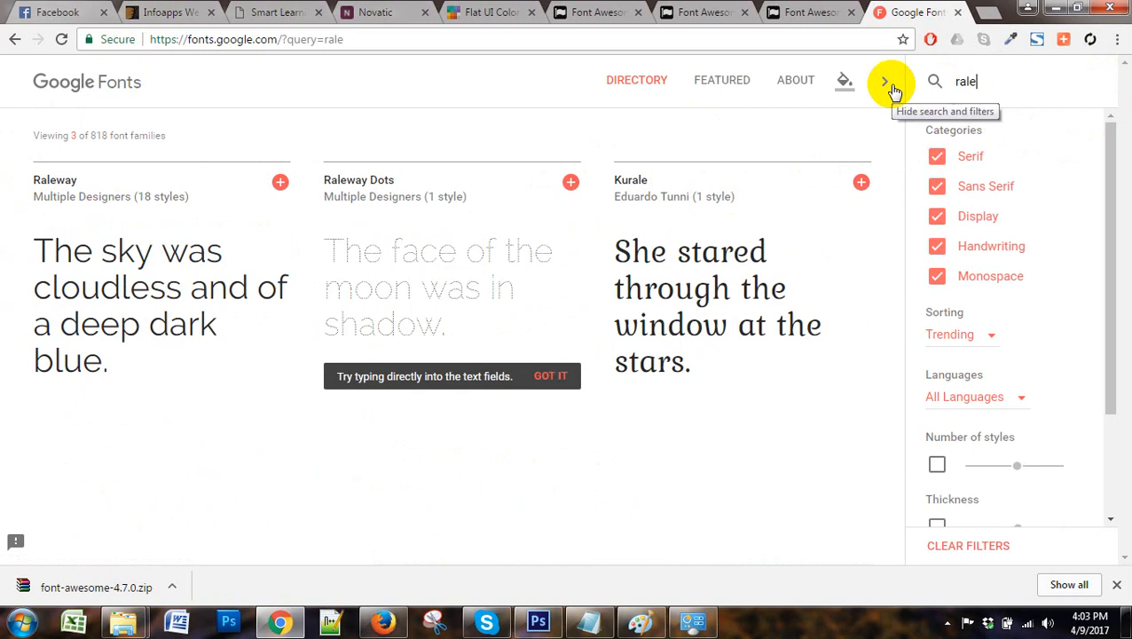
Replace the font search with "play" and look at the Play family
{"action": "key", "text": "BackSpace"}
{"action": "key", "text": "BackSpace"}
{"action": "key", "text": "BackSpace"}
{"action": "key", "text": "BackSpace"}
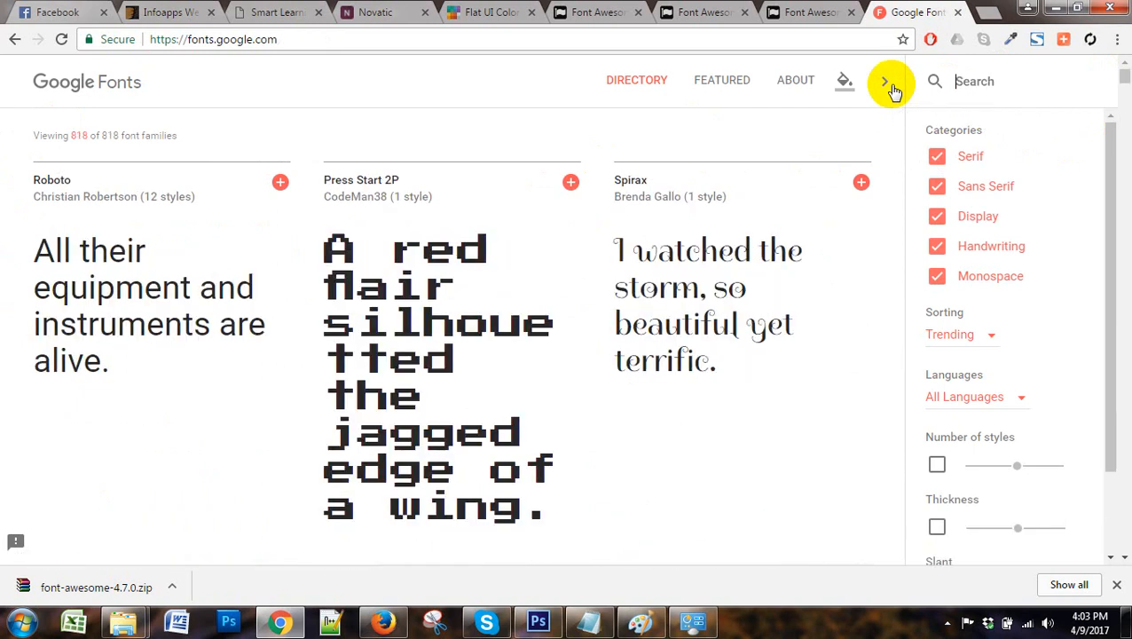
{"action": "type", "text": "play"}
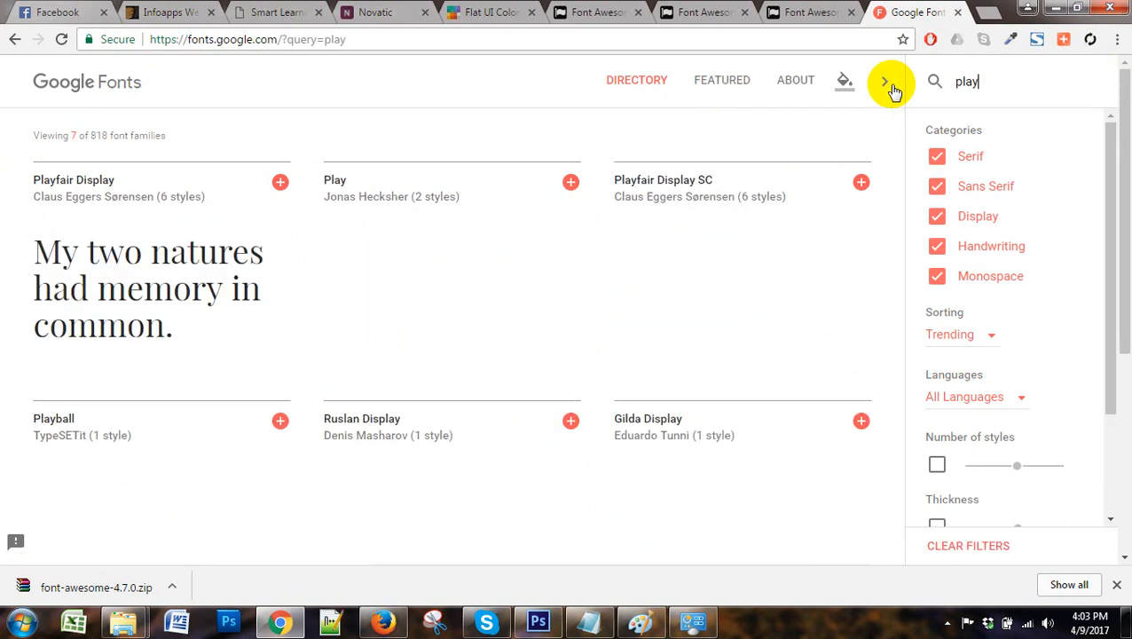
{"action": "mouse_move", "coordinate": [328, 177]}
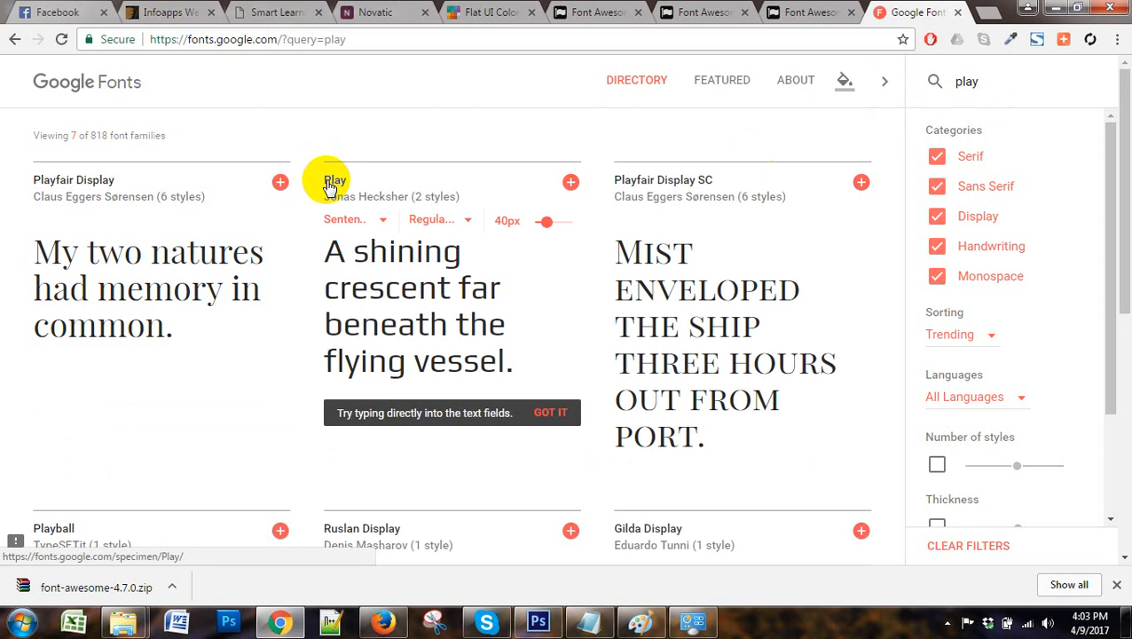
Search the Google Fonts directory for "mont", open the Montserrat family and add it to the selection
{"action": "key", "text": "BackSpace"}
{"action": "key", "text": "BackSpace"}
{"action": "key", "text": "BackSpace"}
{"action": "key", "text": "BackSpace"}
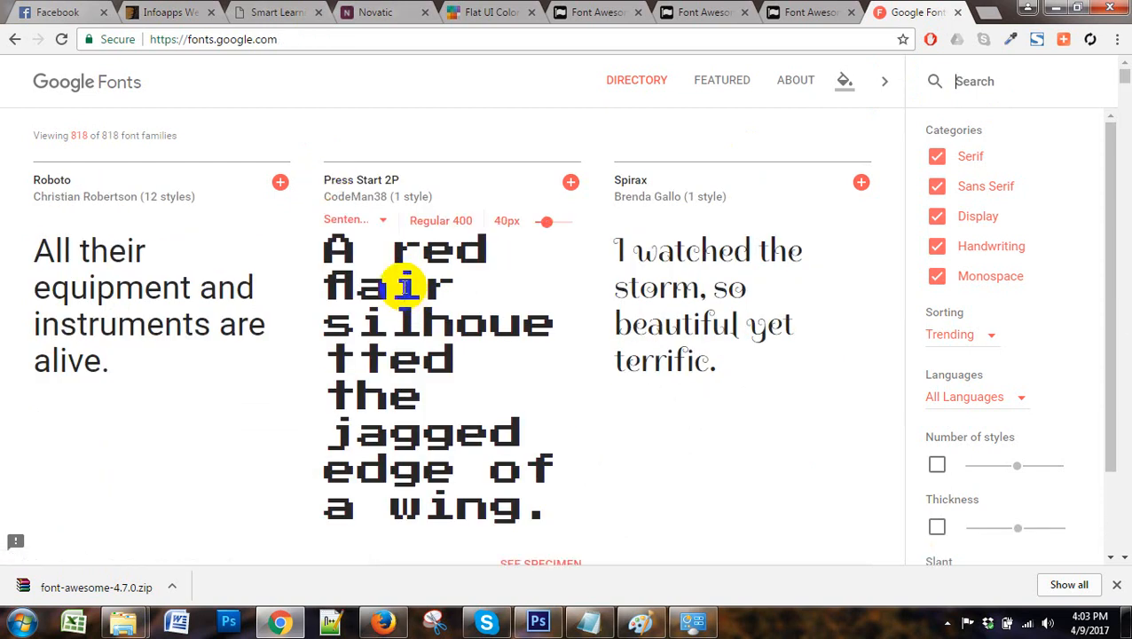
{"action": "type", "text": "mont"}
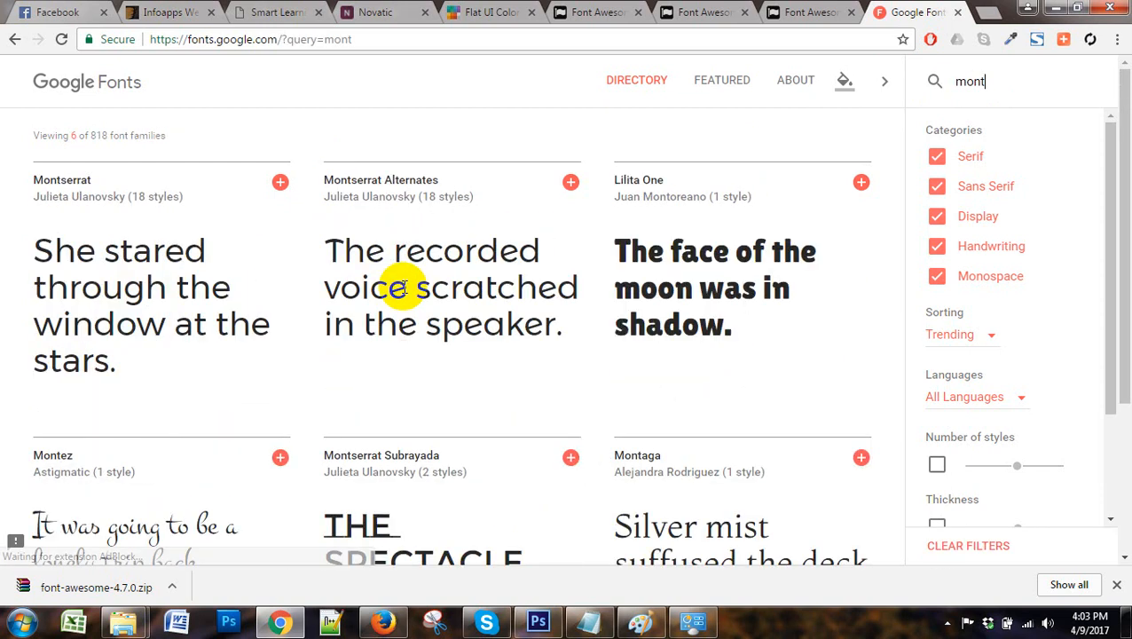
{"action": "left_click", "coordinate": [65, 183]}
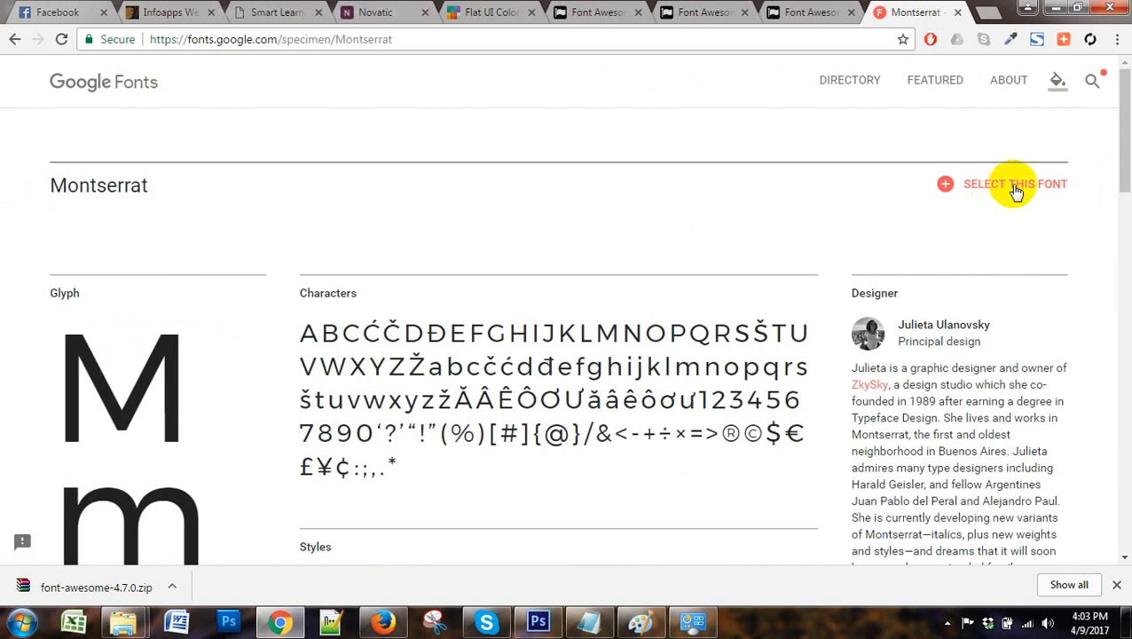
{"action": "left_click", "coordinate": [1015, 190]}
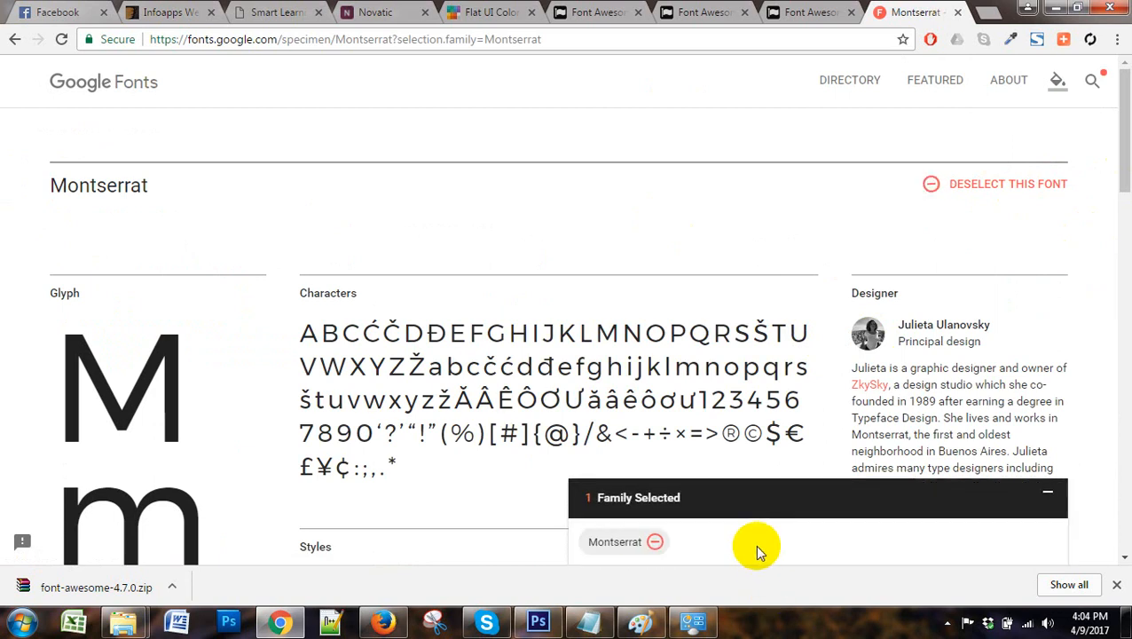
Customize the selected Montserrat family by adding the light 300 and bold 700 styles
{"action": "left_click", "coordinate": [623, 506]}
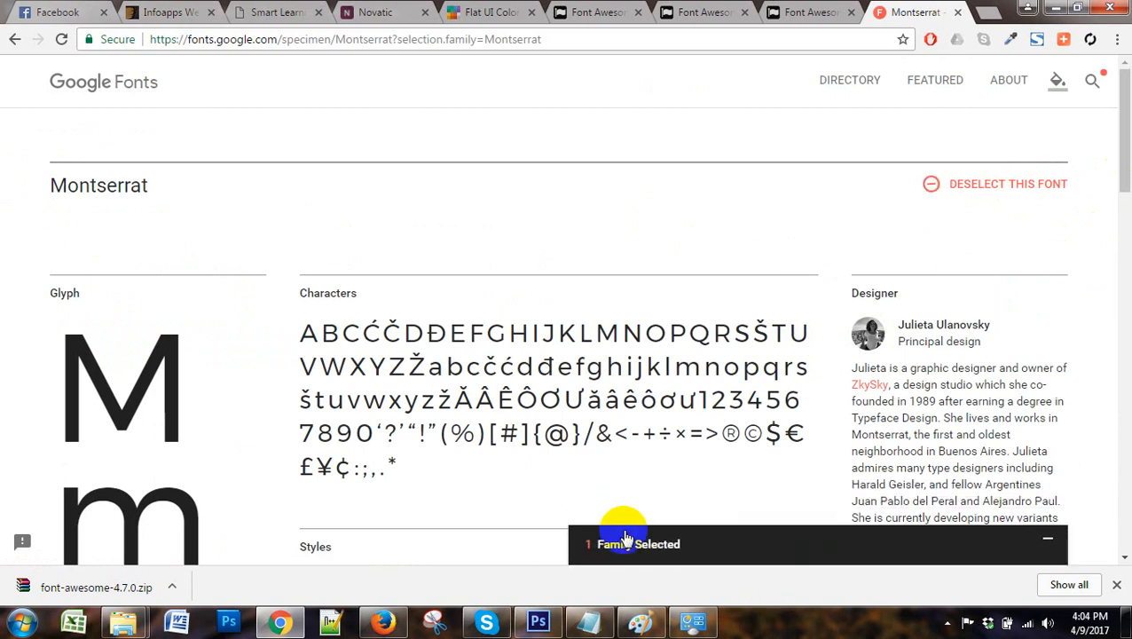
{"action": "left_click", "coordinate": [623, 541]}
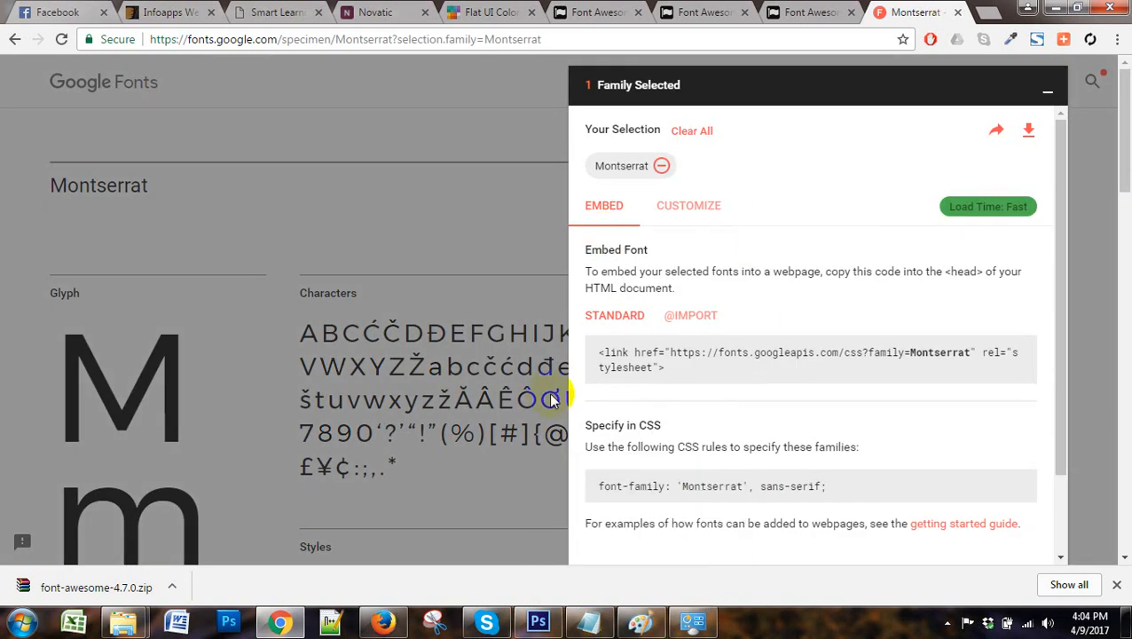
{"action": "left_click", "coordinate": [680, 209]}
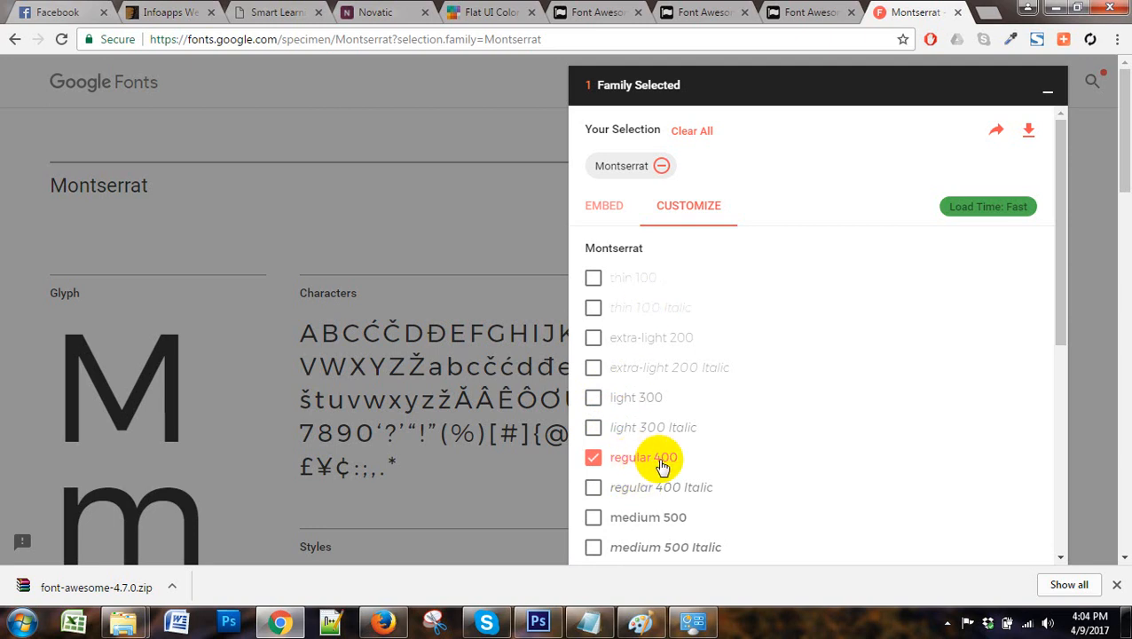
{"action": "left_click", "coordinate": [594, 397]}
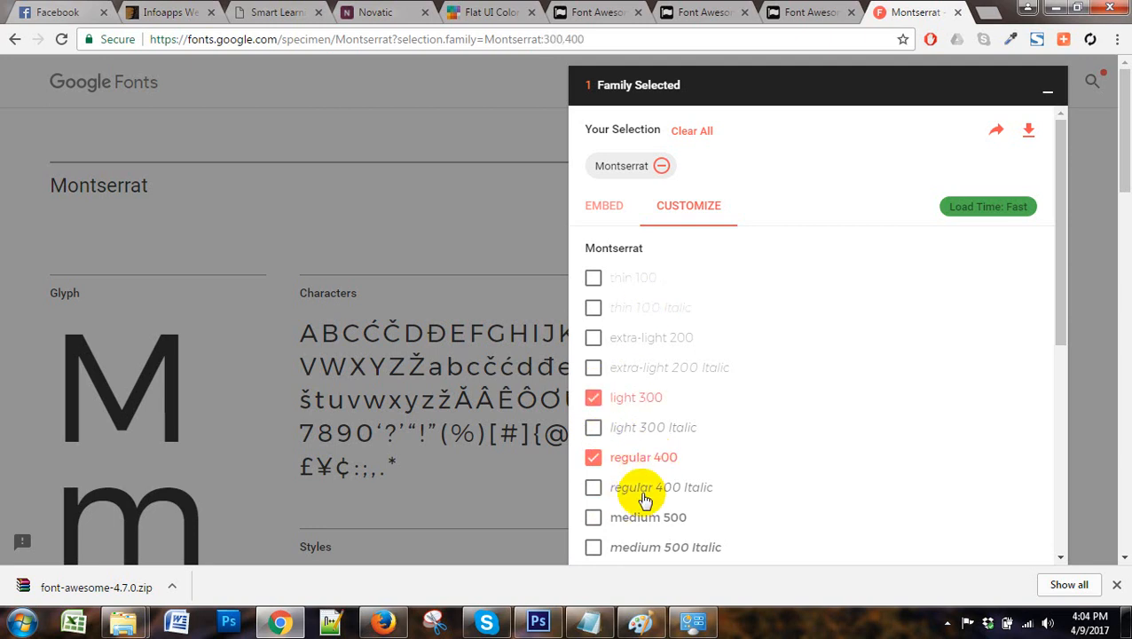
{"action": "scroll", "coordinate": [644, 500], "scroll_direction": "down", "scroll_amount": 1}
{"action": "left_click", "coordinate": [607, 559]}
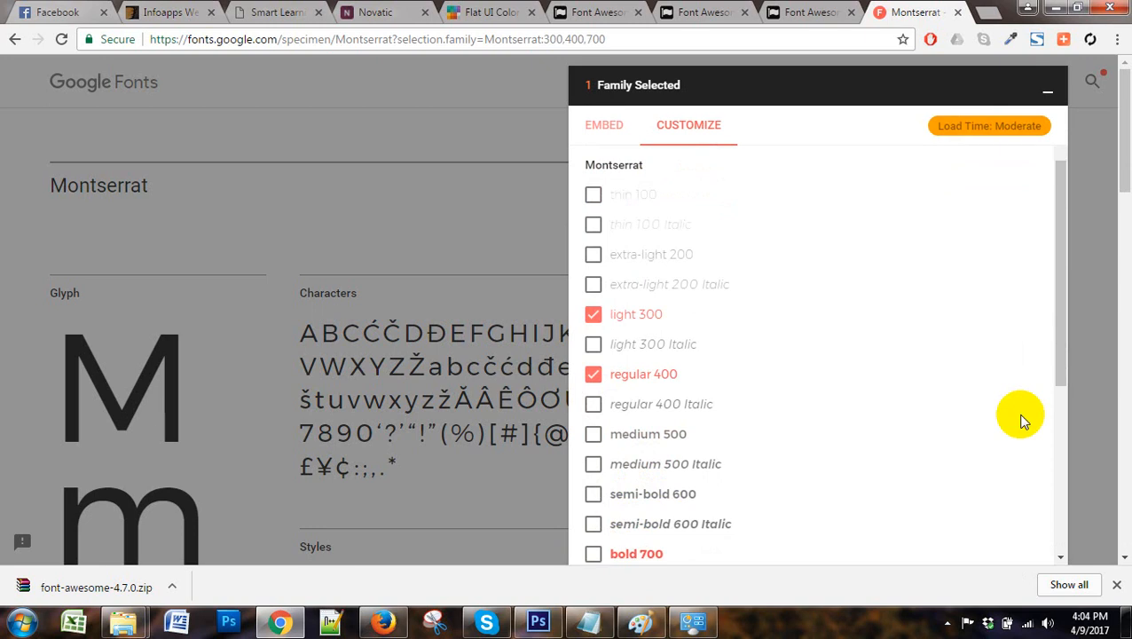
{"action": "scroll", "coordinate": [990, 298], "scroll_direction": "up", "scroll_amount": 1}
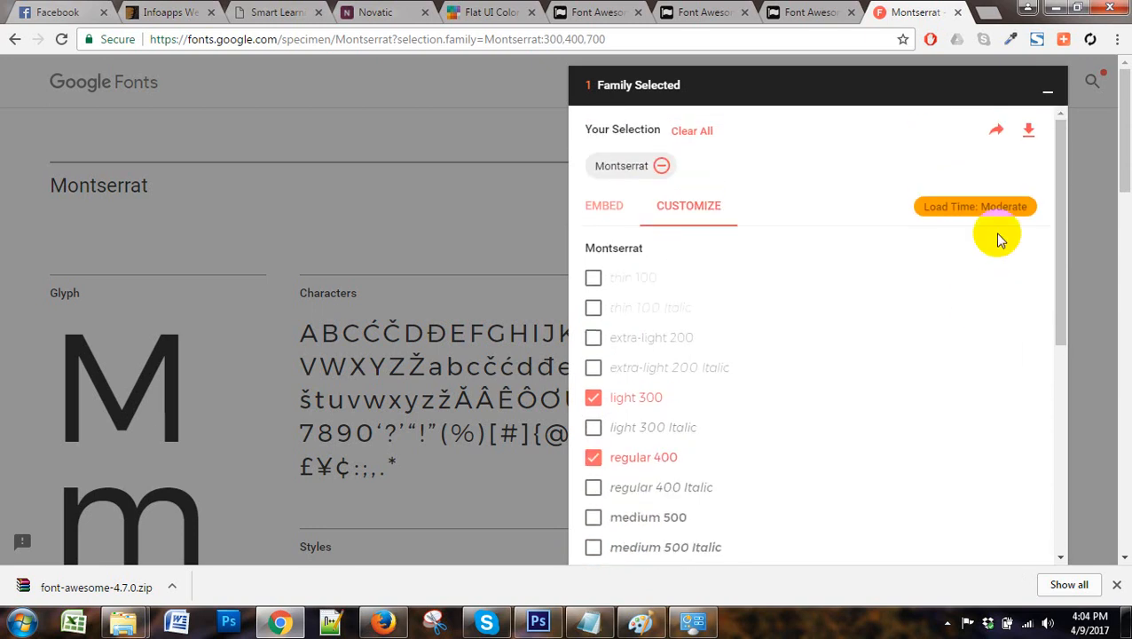
Download the selected Montserrat family and show Montserrat.zip in its download folder
{"action": "left_click", "coordinate": [1028, 133]}
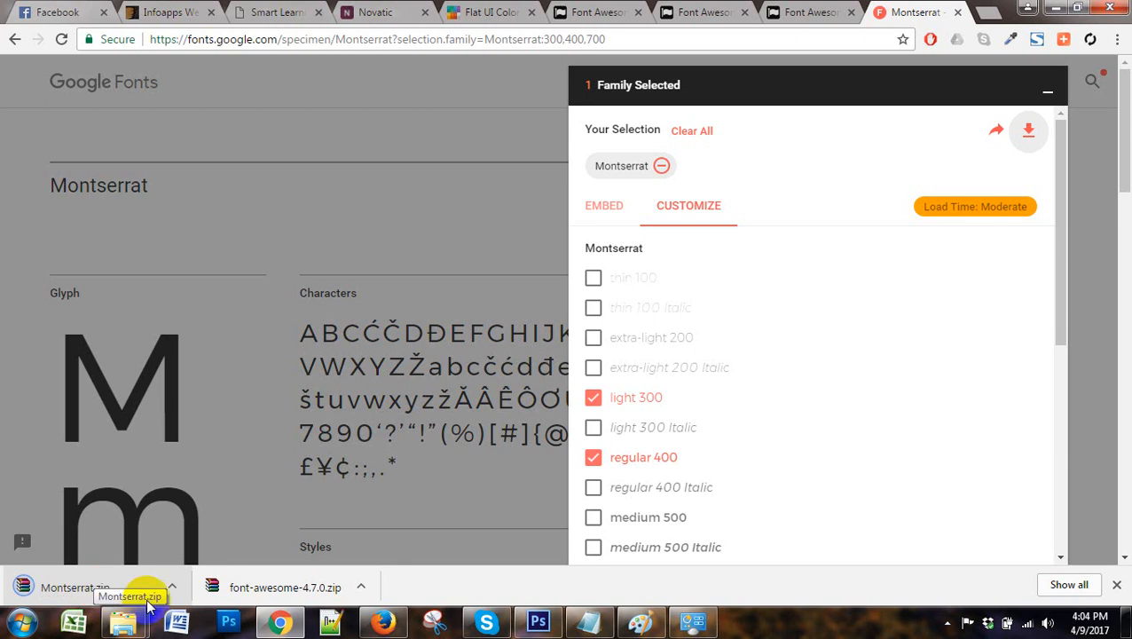
{"action": "left_click", "coordinate": [171, 586]}
{"action": "left_click", "coordinate": [211, 538]}
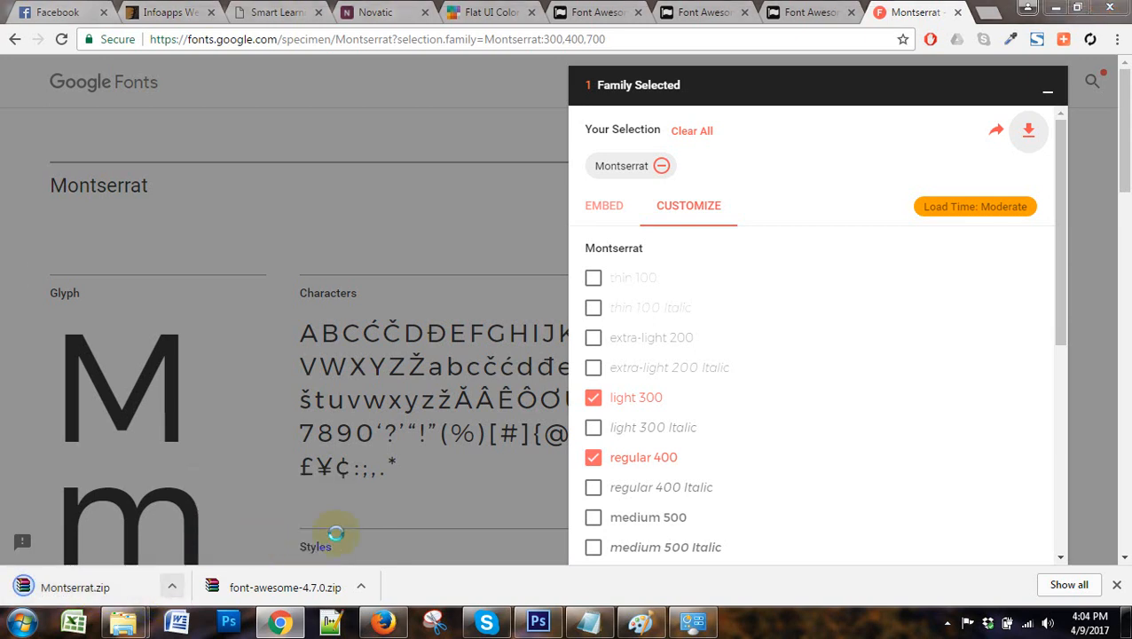
Extract Montserrat.zip into a Montserrat folder in Downloads and open that folder
{"action": "right_click", "coordinate": [218, 243]}
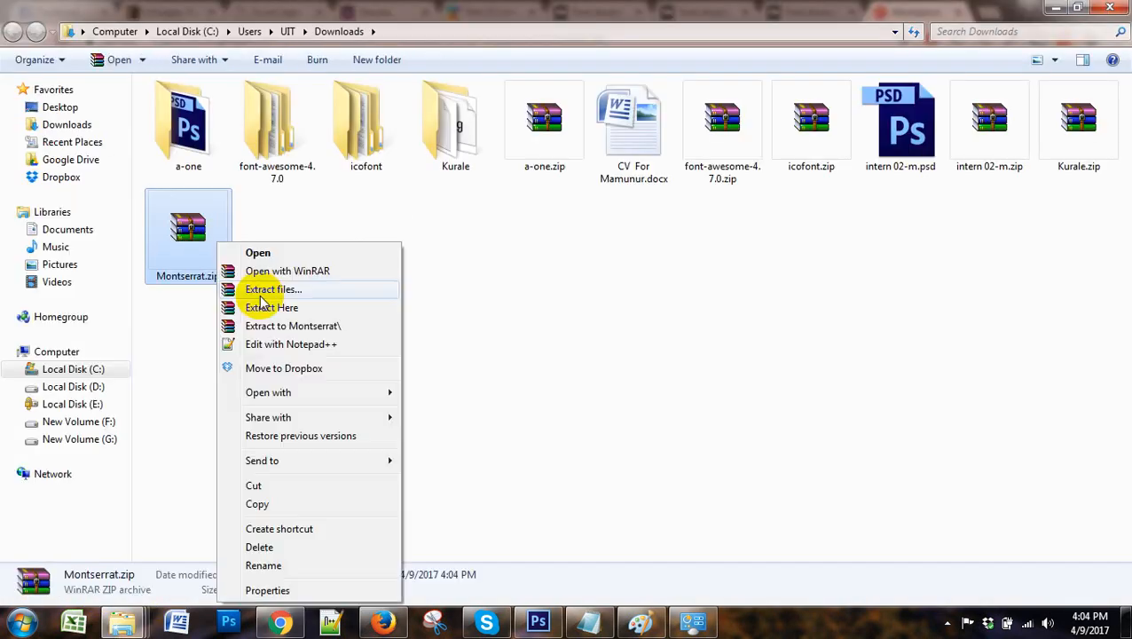
{"action": "left_click", "coordinate": [284, 289]}
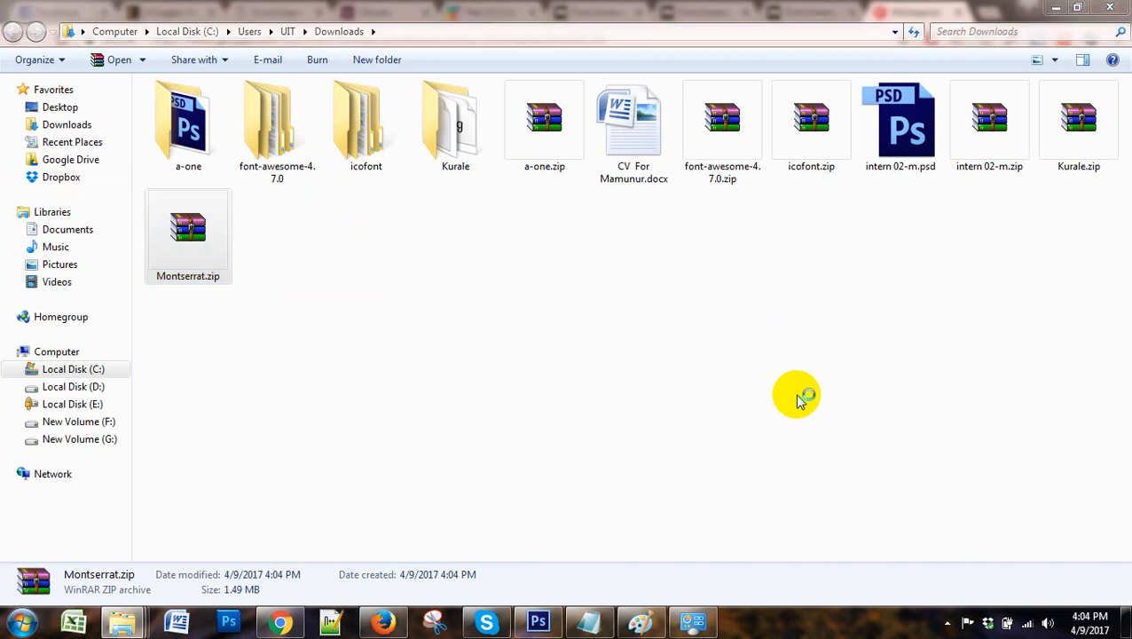
{"action": "left_click", "coordinate": [614, 478]}
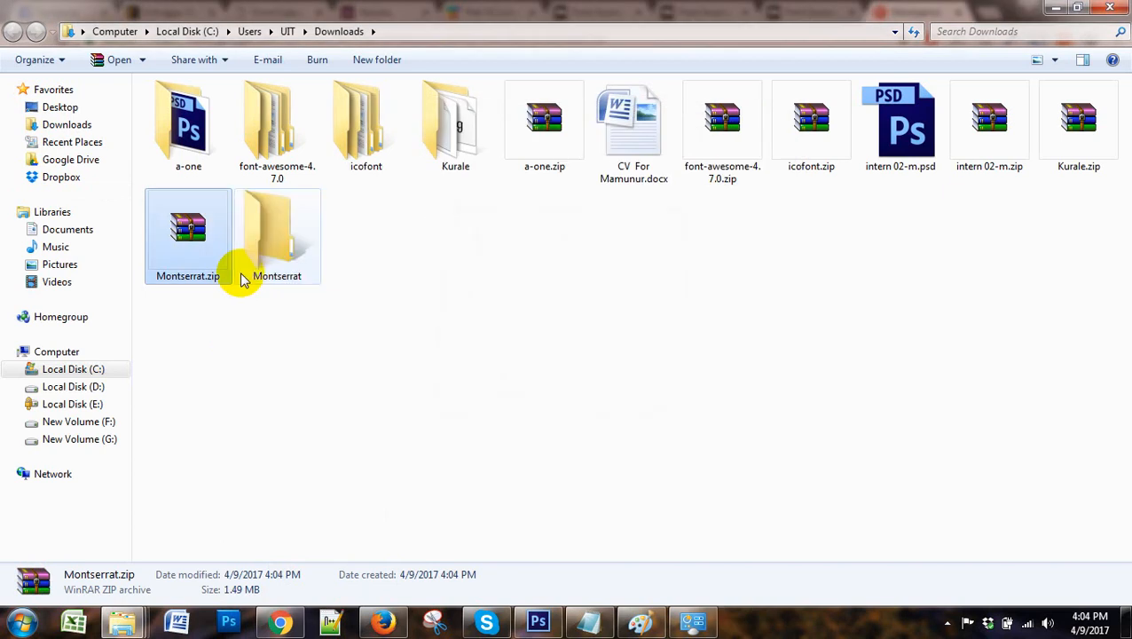
{"action": "double_click", "coordinate": [282, 235]}
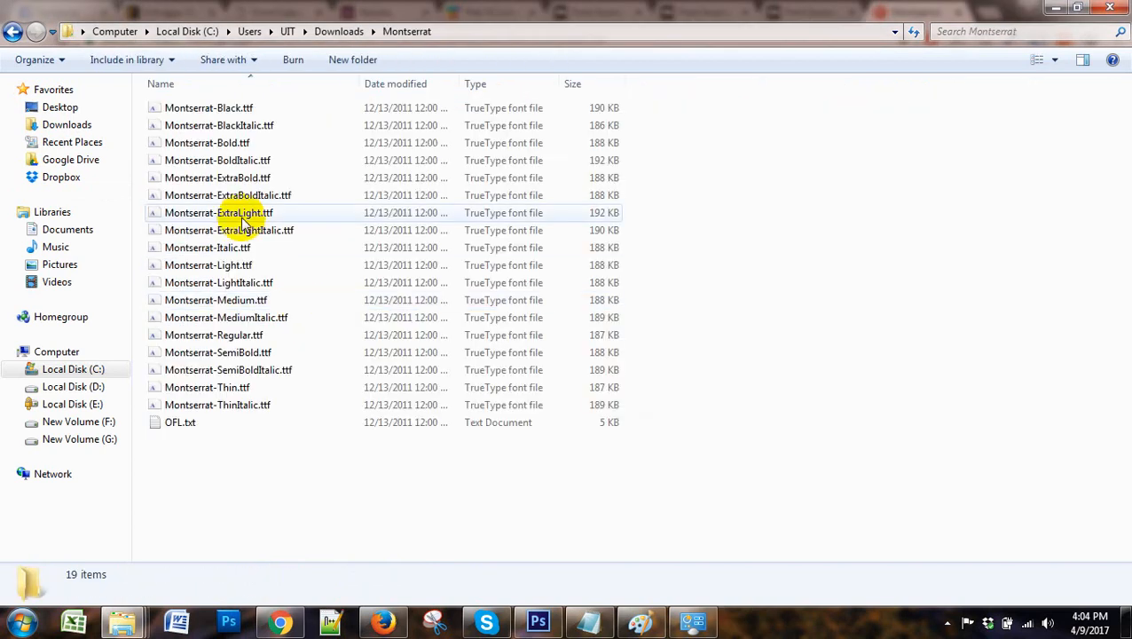
Copy all the files in the extracted Montserrat folder, from Montserrat-Black.ttf to OFL.txt
{"action": "left_click_drag", "start_coordinate": [205, 474], "coordinate": [269, 110]}
{"action": "right_click", "coordinate": [268, 110]}
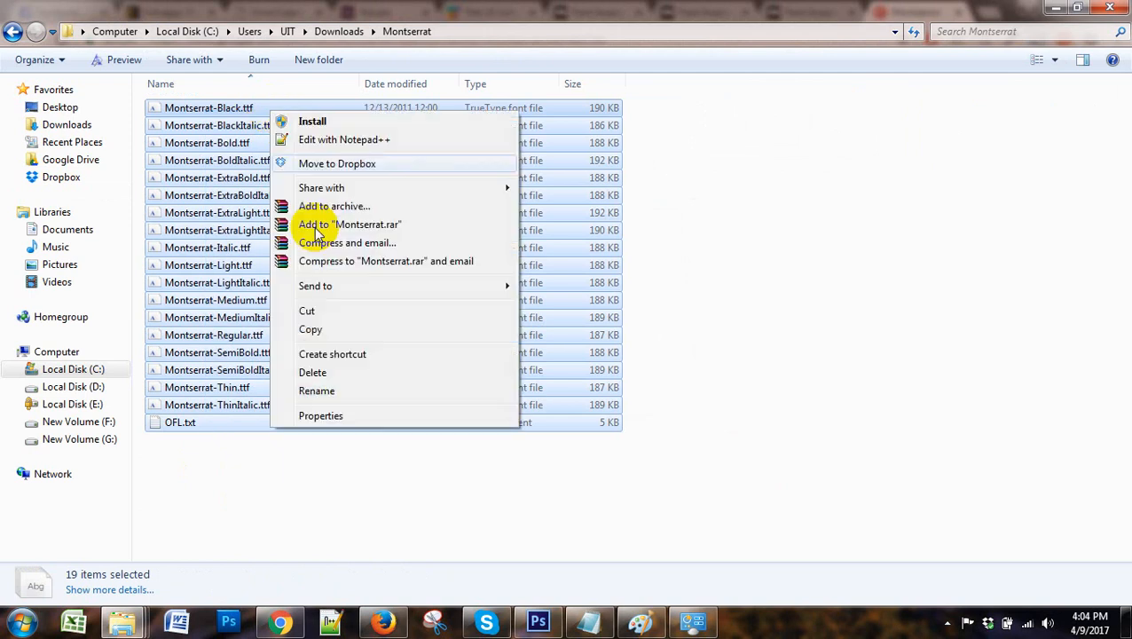
{"action": "left_click", "coordinate": [315, 328]}
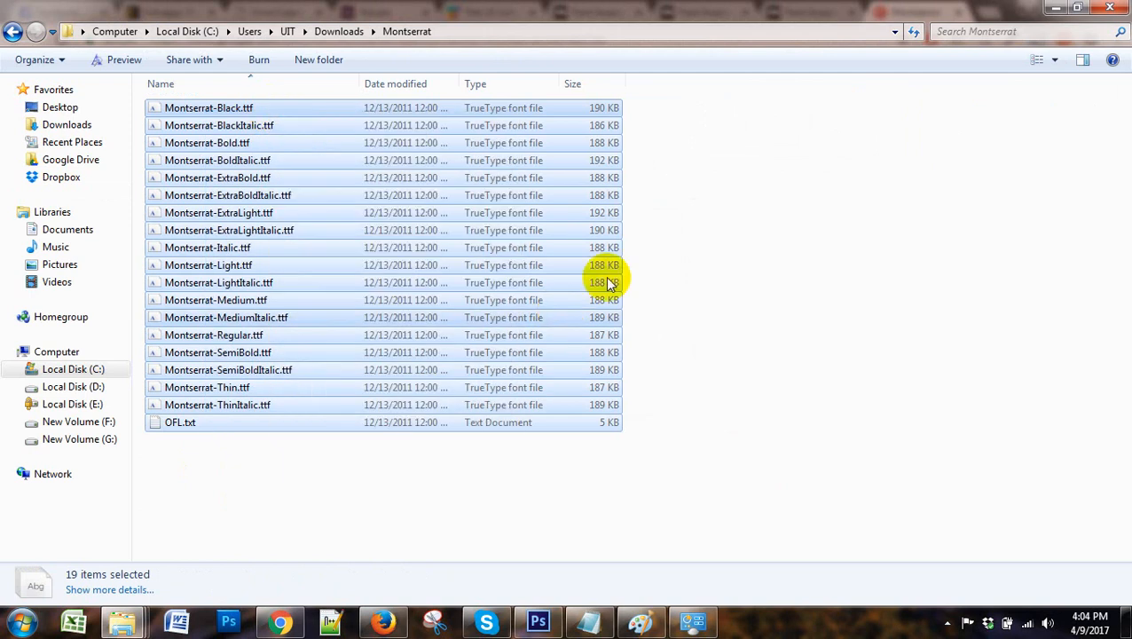
Open the Windows Fonts folder under Appearance and Personalization in the Control Panel
{"action": "left_click", "coordinate": [22, 622]}
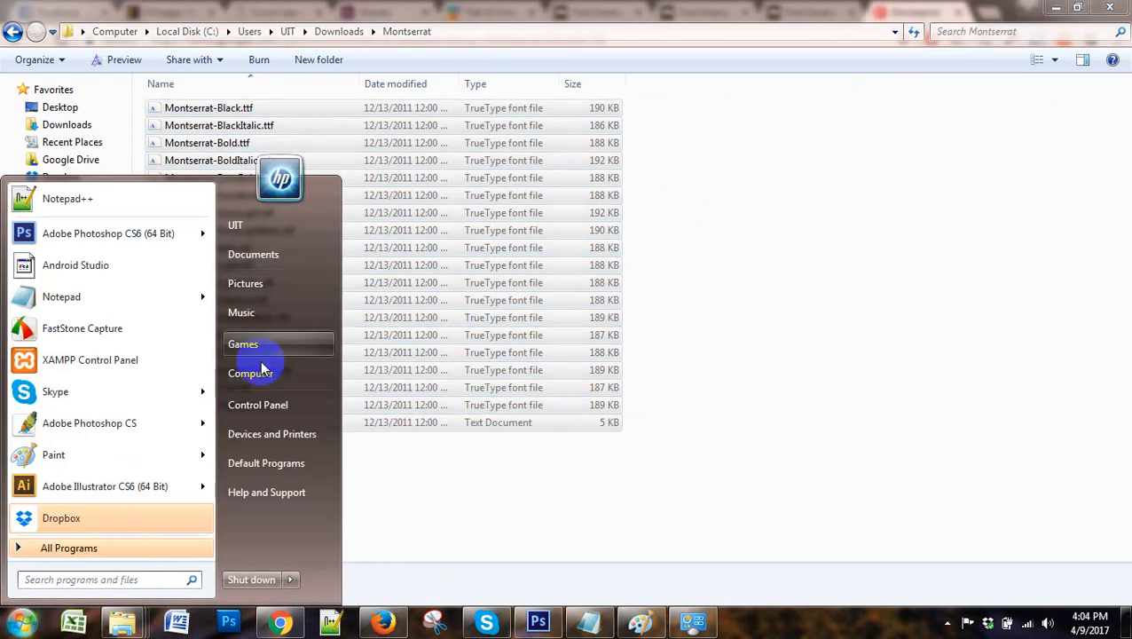
{"action": "left_click", "coordinate": [259, 405]}
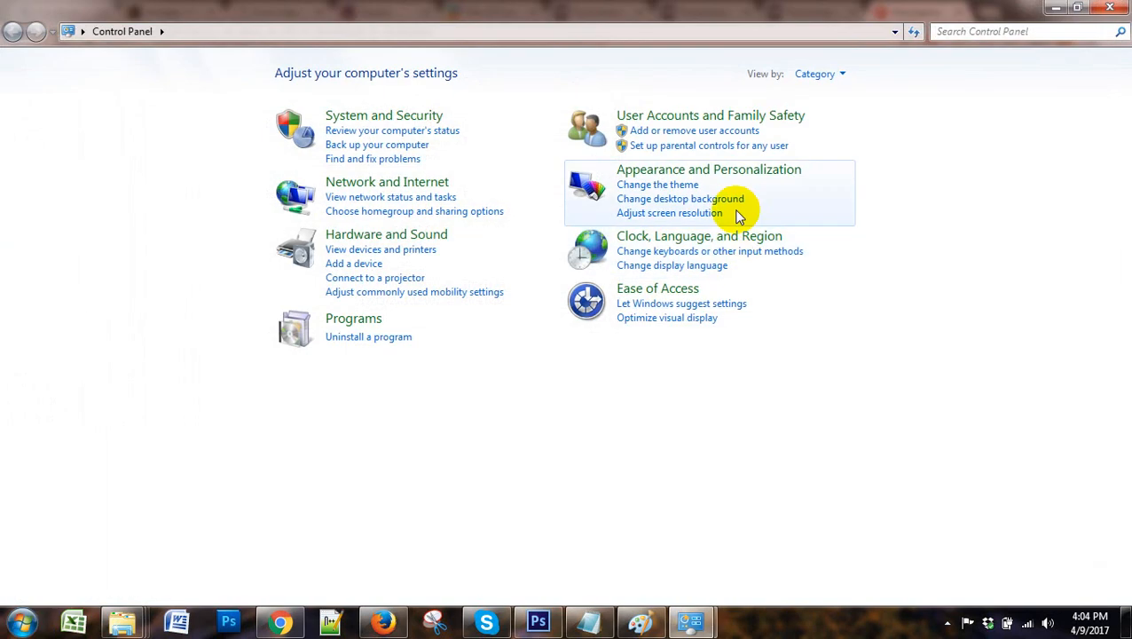
{"action": "left_click", "coordinate": [694, 171]}
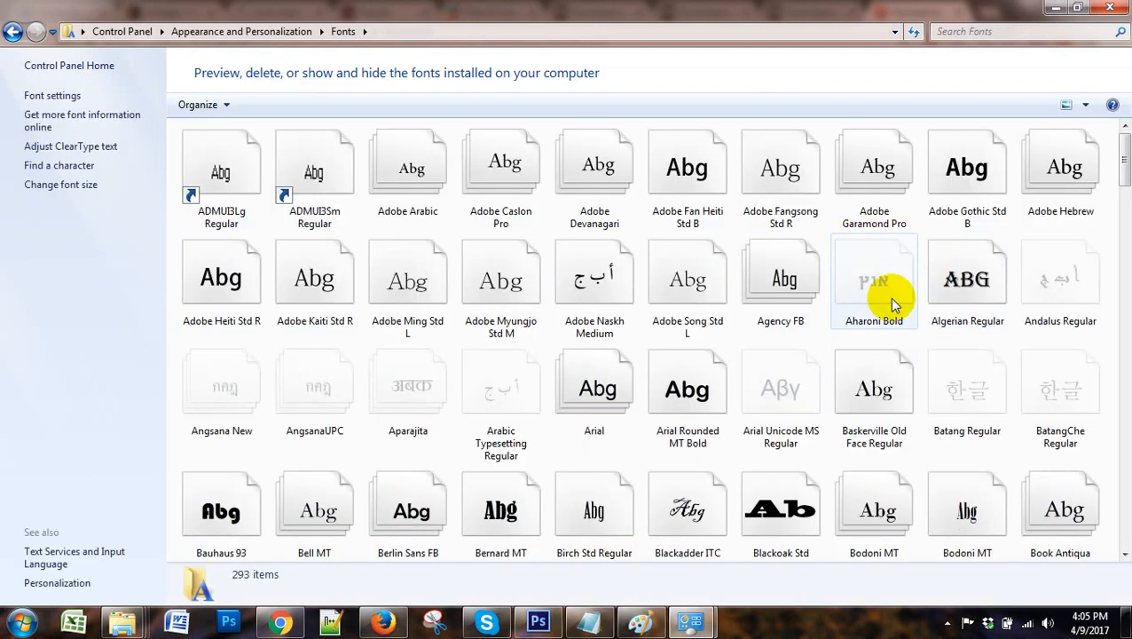
Switch to Photoshop and check the Type tool's font family list for Montserrat
{"action": "left_click", "coordinate": [537, 621]}
{"action": "left_click", "coordinate": [118, 37]}
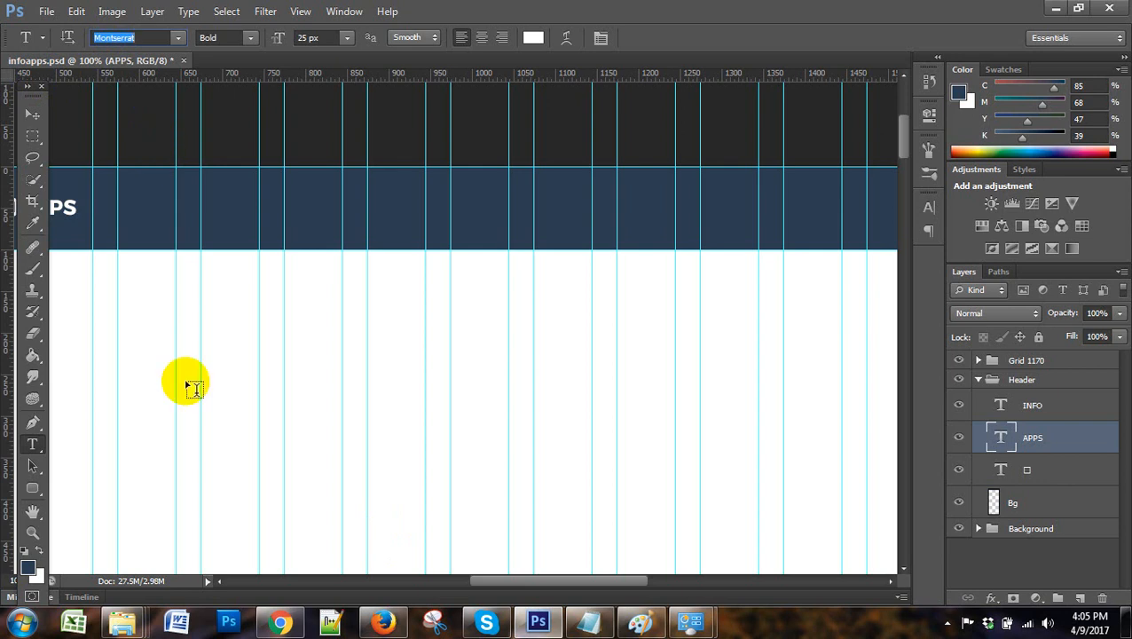
{"action": "left_click", "coordinate": [178, 38]}
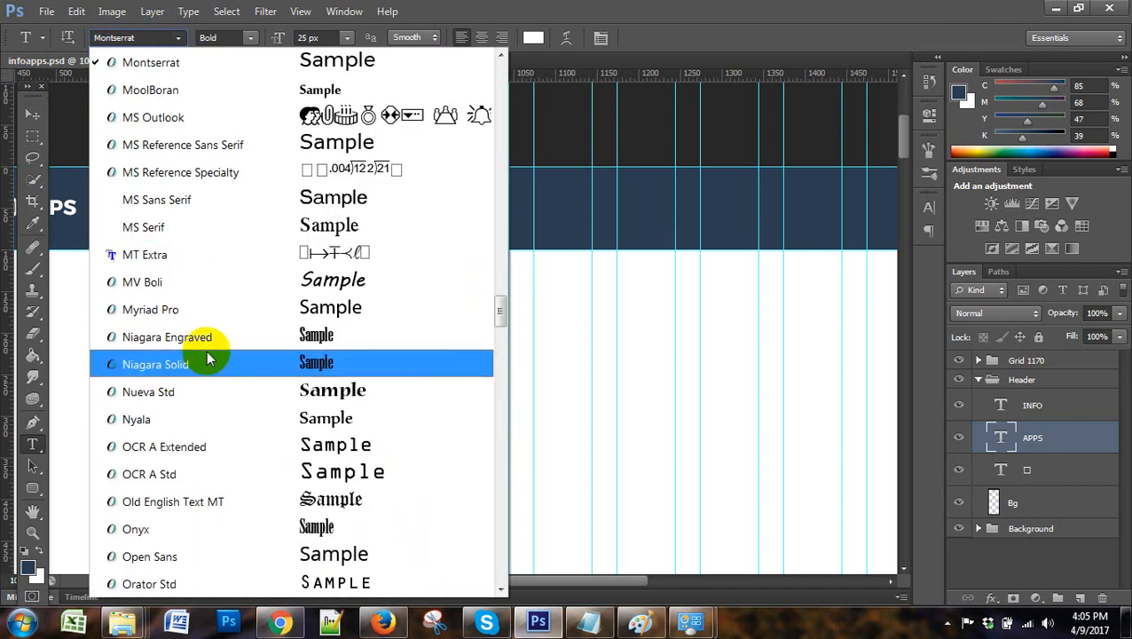
{"action": "left_click", "coordinate": [156, 38]}
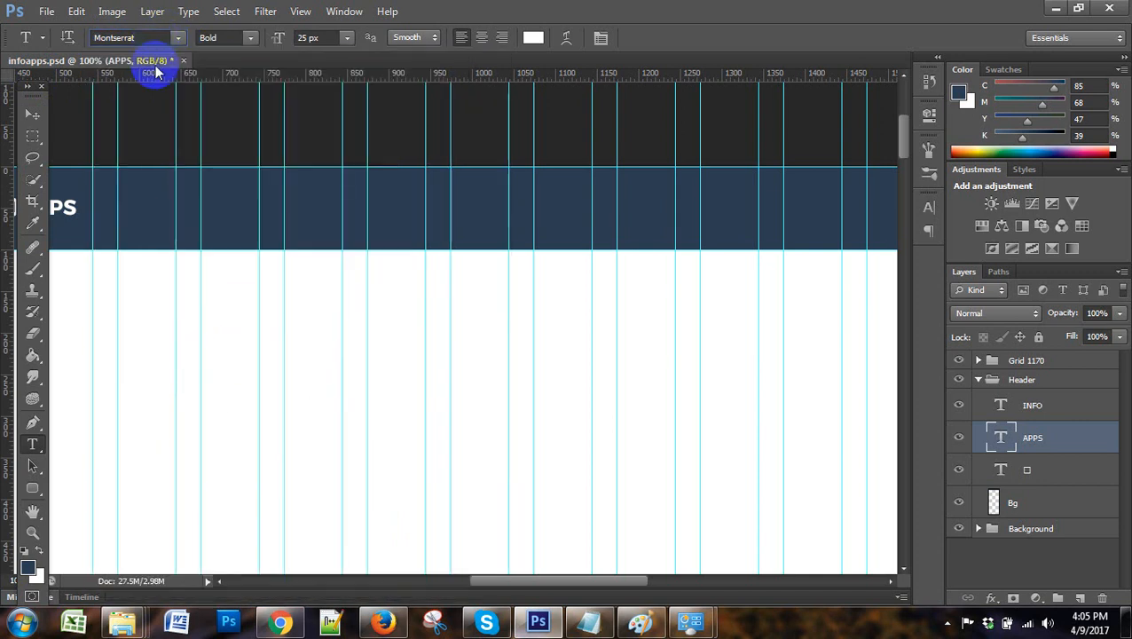
Return to the Windows Fonts folder, browse the installed fonts and close both Fonts windows
{"action": "left_click", "coordinate": [281, 621]}
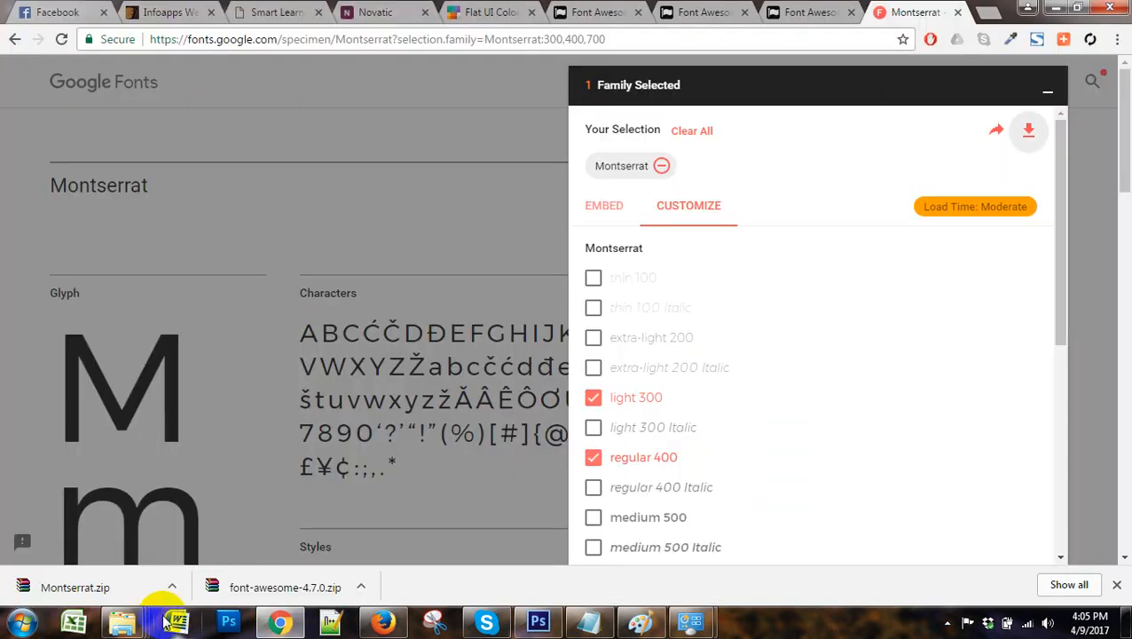
{"action": "mouse_move", "coordinate": [124, 621]}
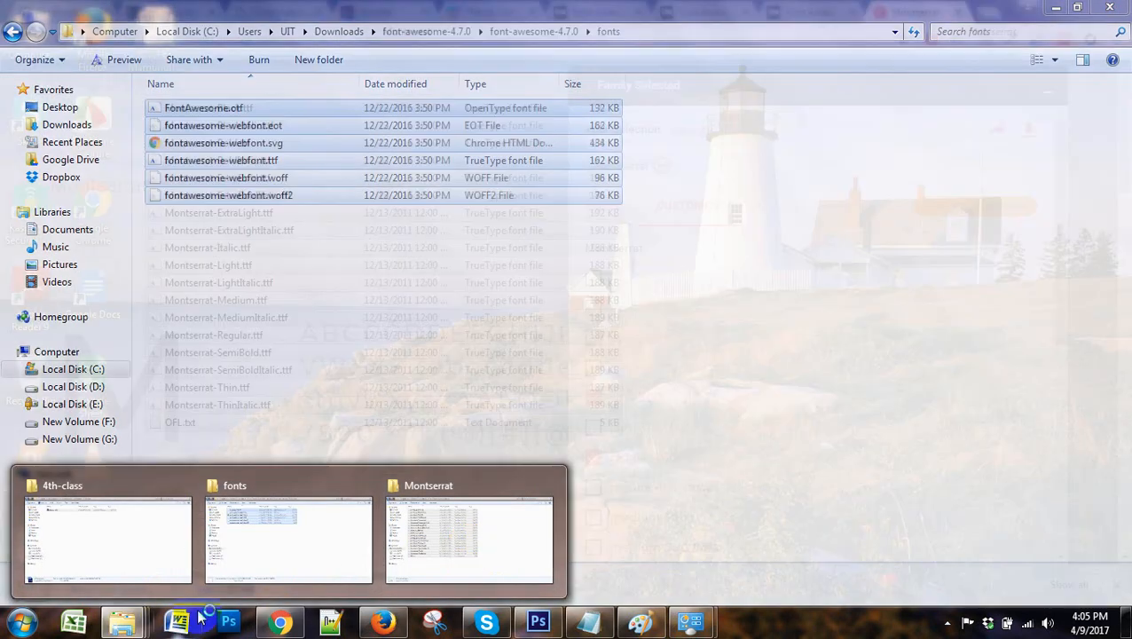
{"action": "left_click", "coordinate": [182, 621]}
{"action": "left_click", "coordinate": [22, 621]}
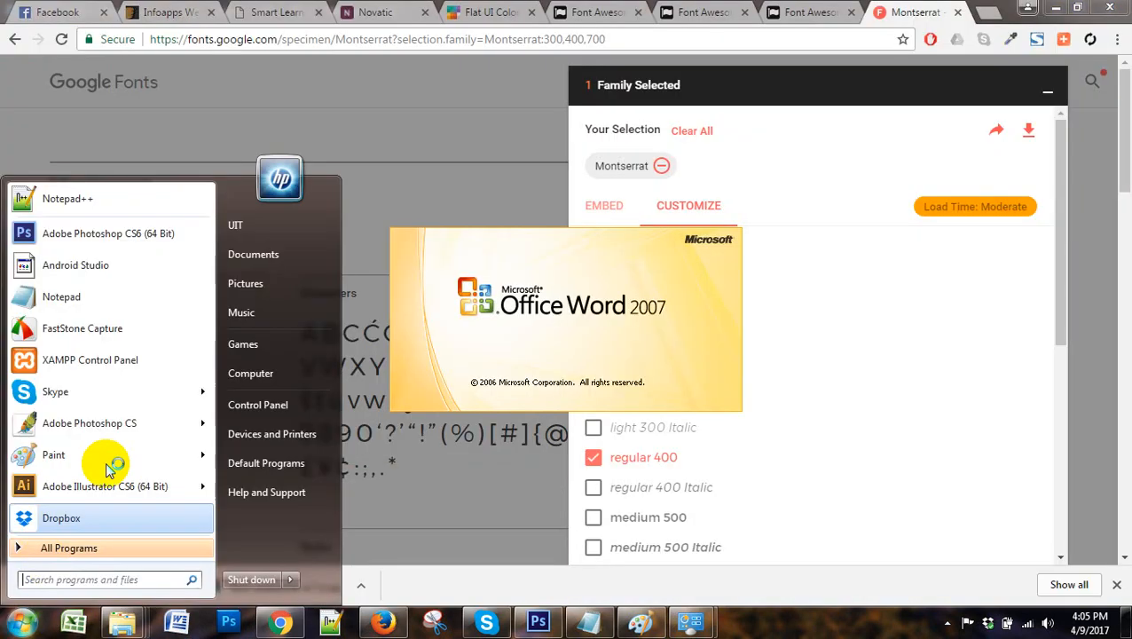
{"action": "left_click", "coordinate": [696, 619]}
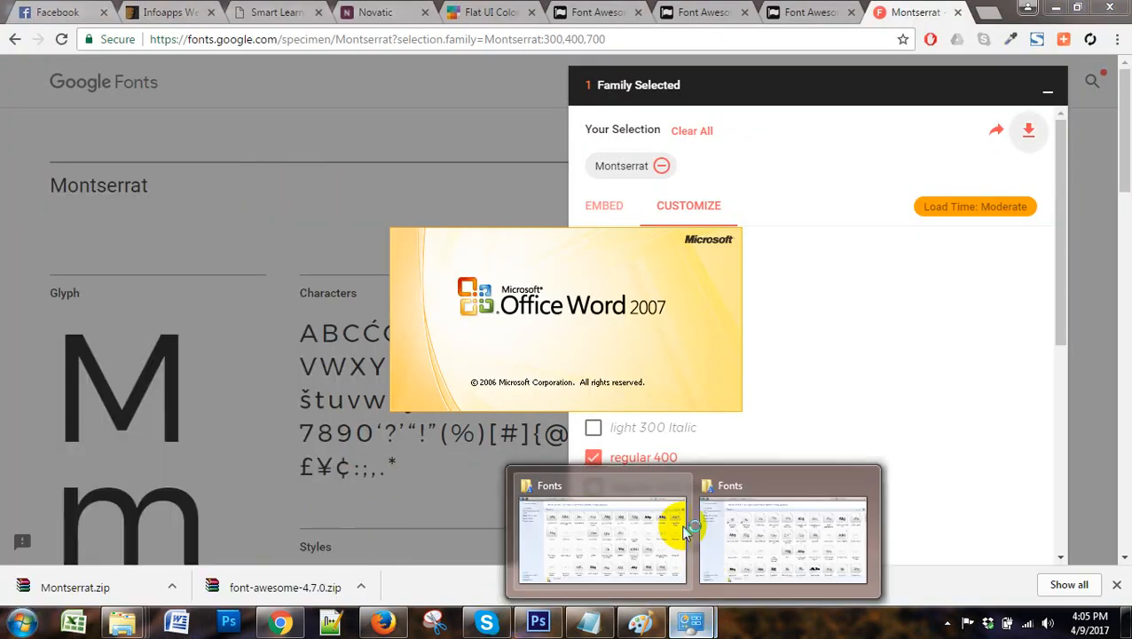
{"action": "left_click", "coordinate": [763, 536]}
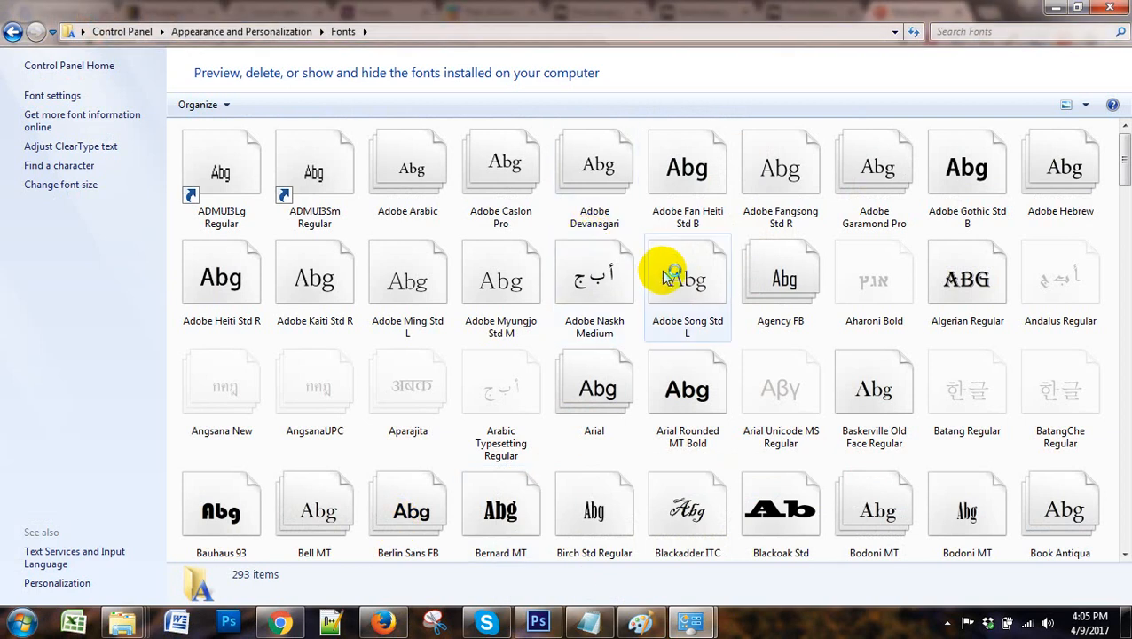
{"action": "scroll", "coordinate": [665, 279], "scroll_direction": "down", "scroll_amount": 8}
{"action": "scroll", "coordinate": [665, 279], "scroll_direction": "down", "scroll_amount": 6}
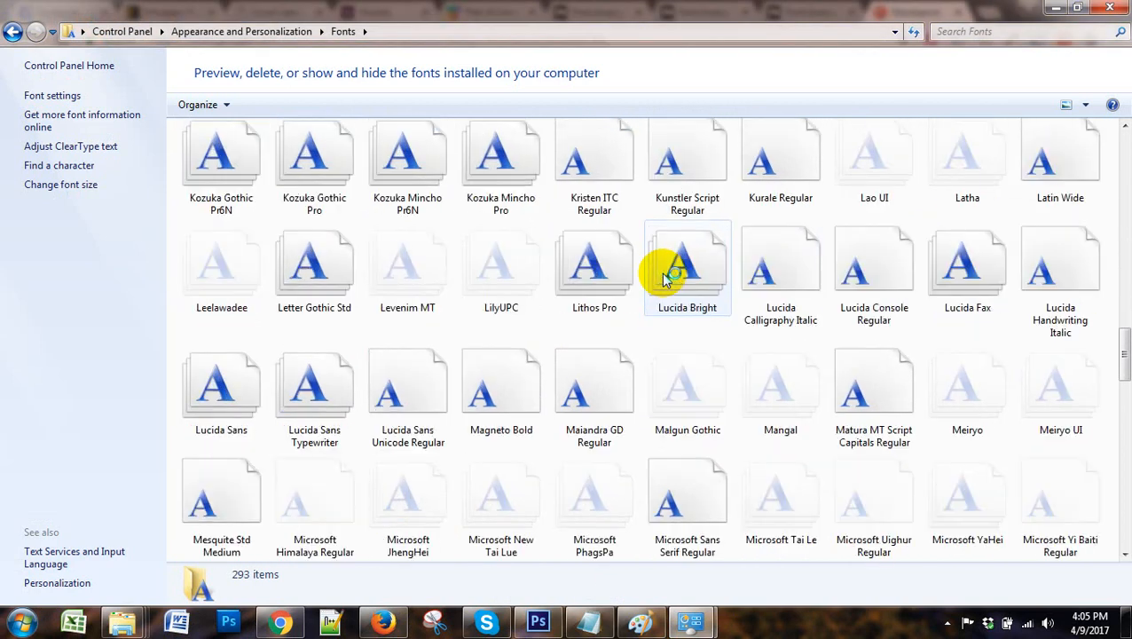
{"action": "scroll", "coordinate": [644, 262], "scroll_direction": "down", "scroll_amount": 3}
{"action": "scroll", "coordinate": [455, 260], "scroll_direction": "down", "scroll_amount": 3}
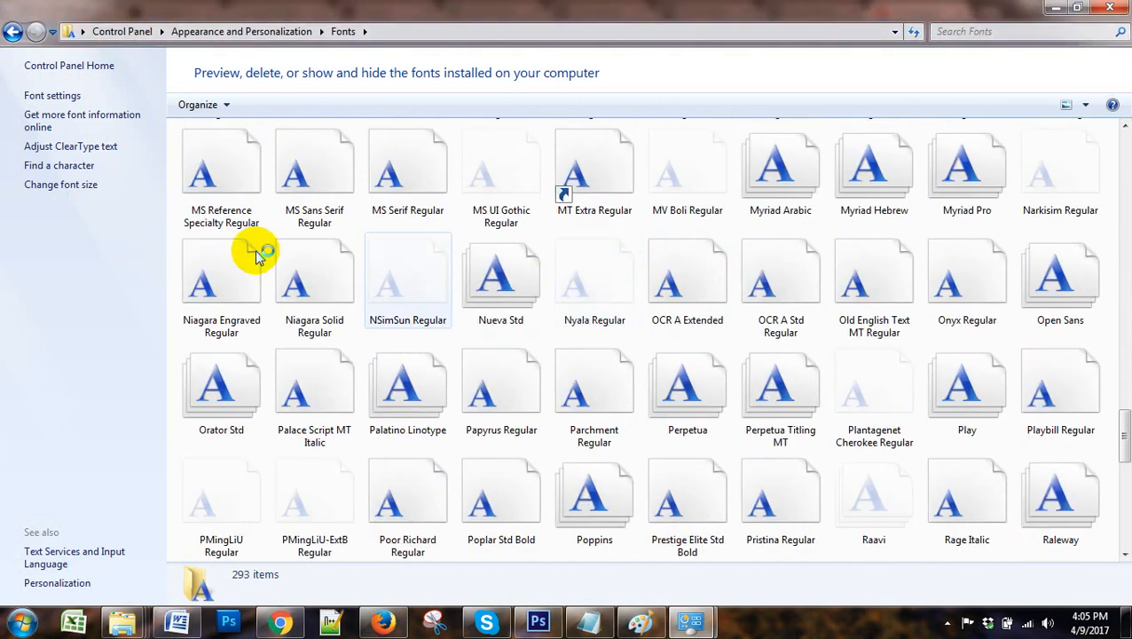
{"action": "left_click", "coordinate": [1114, 9]}
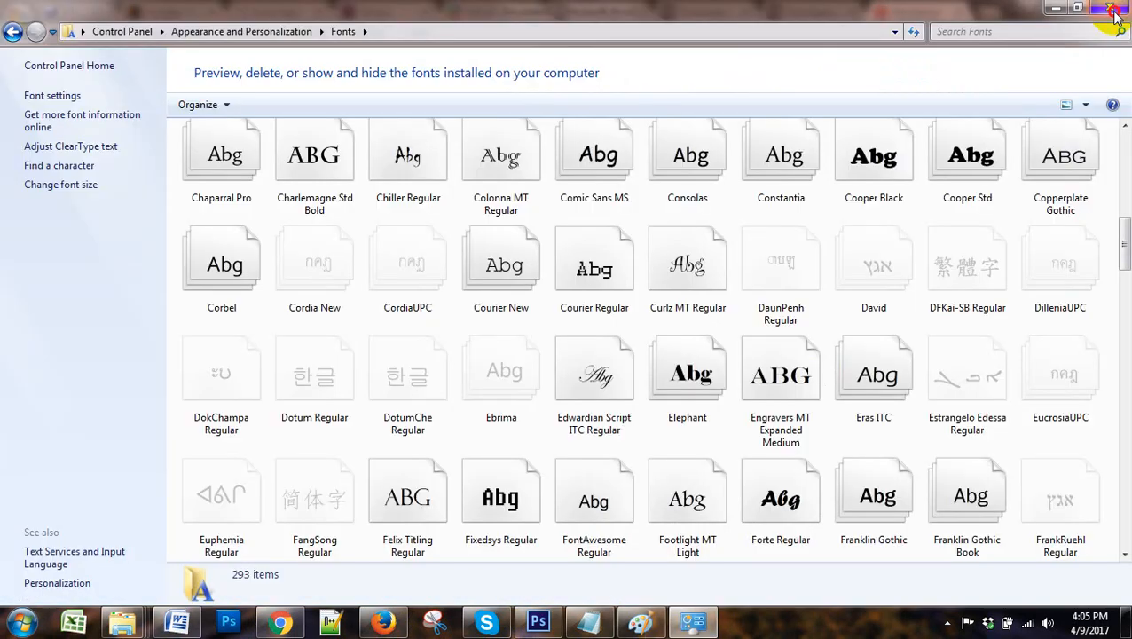
{"action": "left_click", "coordinate": [1109, 11]}
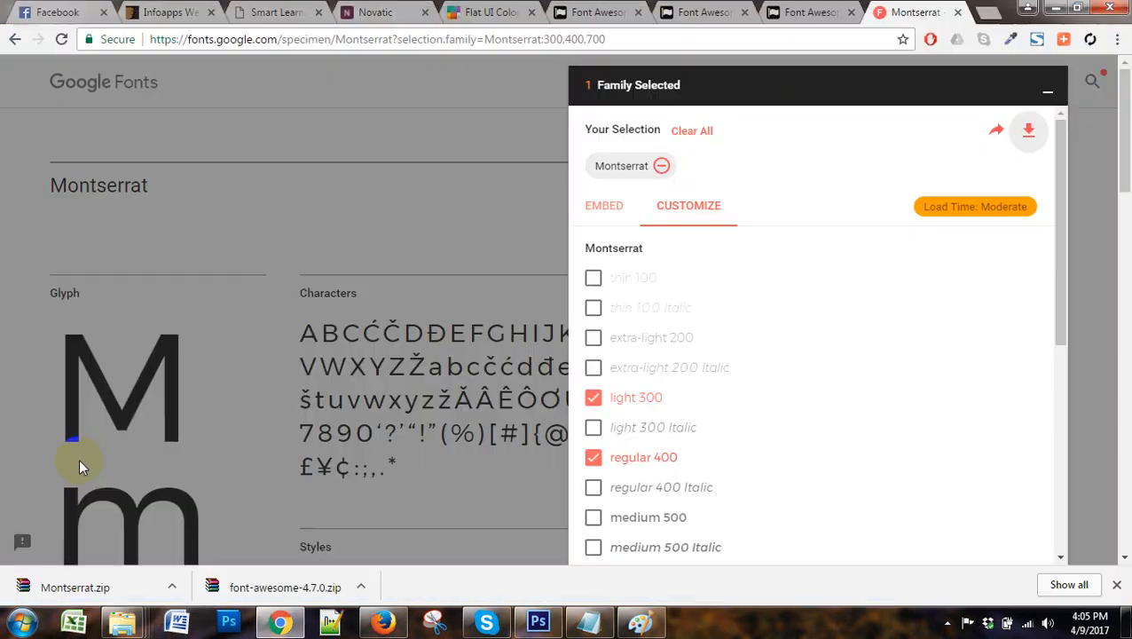
Open the Appearance and Personalization page of the Control Panel to view the Fonts entry, and close the window
{"action": "left_click", "coordinate": [22, 622]}
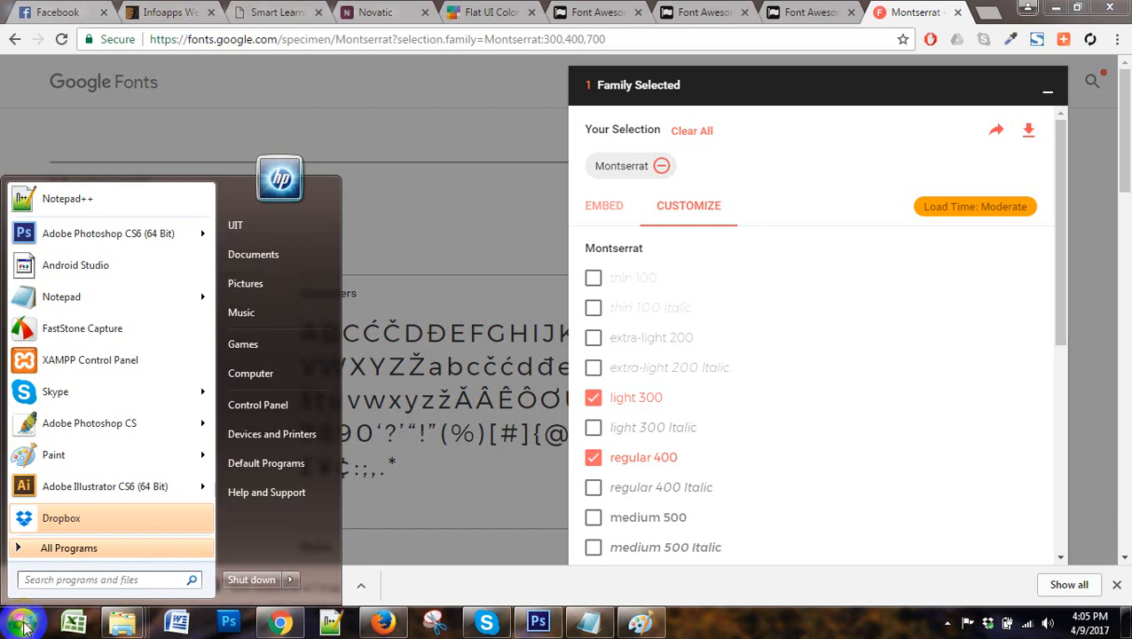
{"action": "left_click", "coordinate": [266, 408]}
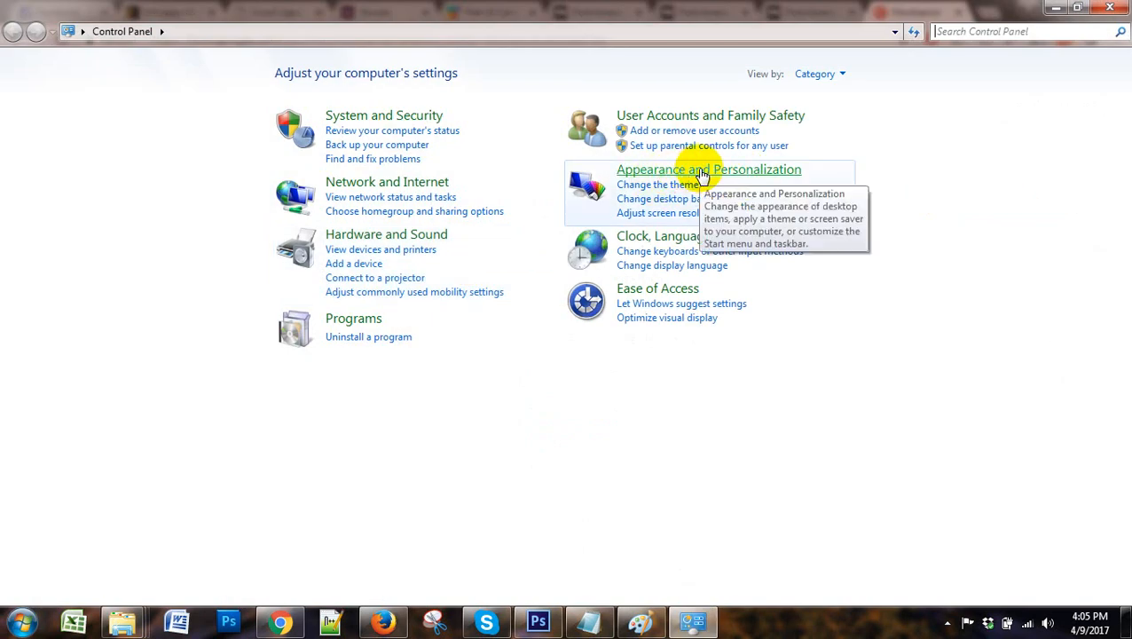
{"action": "left_click", "coordinate": [701, 172]}
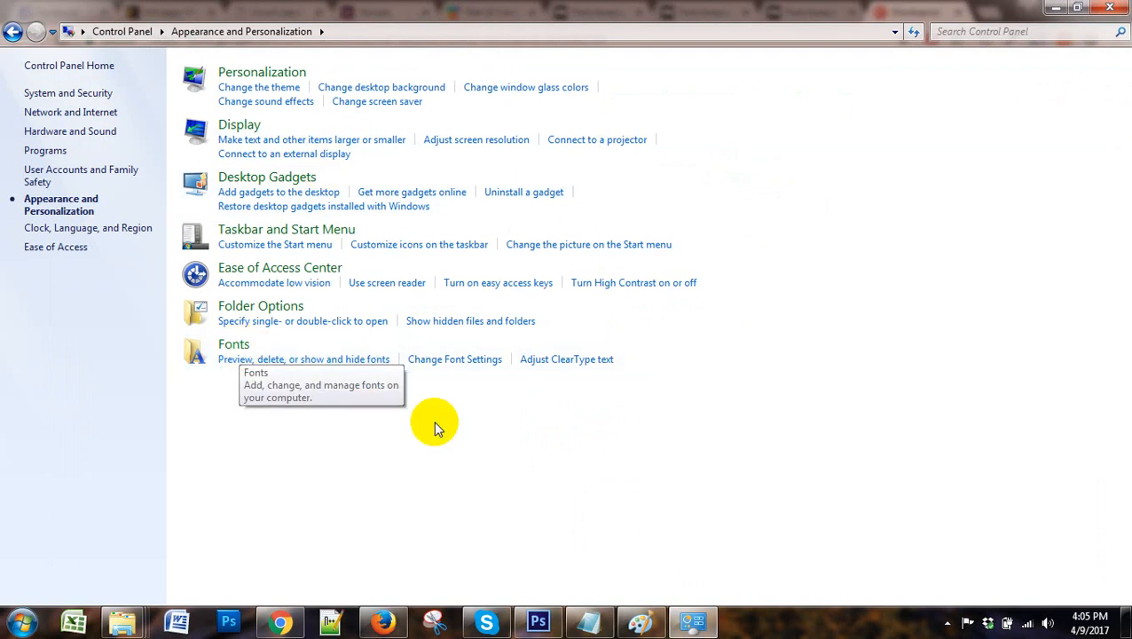
{"action": "left_click", "coordinate": [1109, 7]}
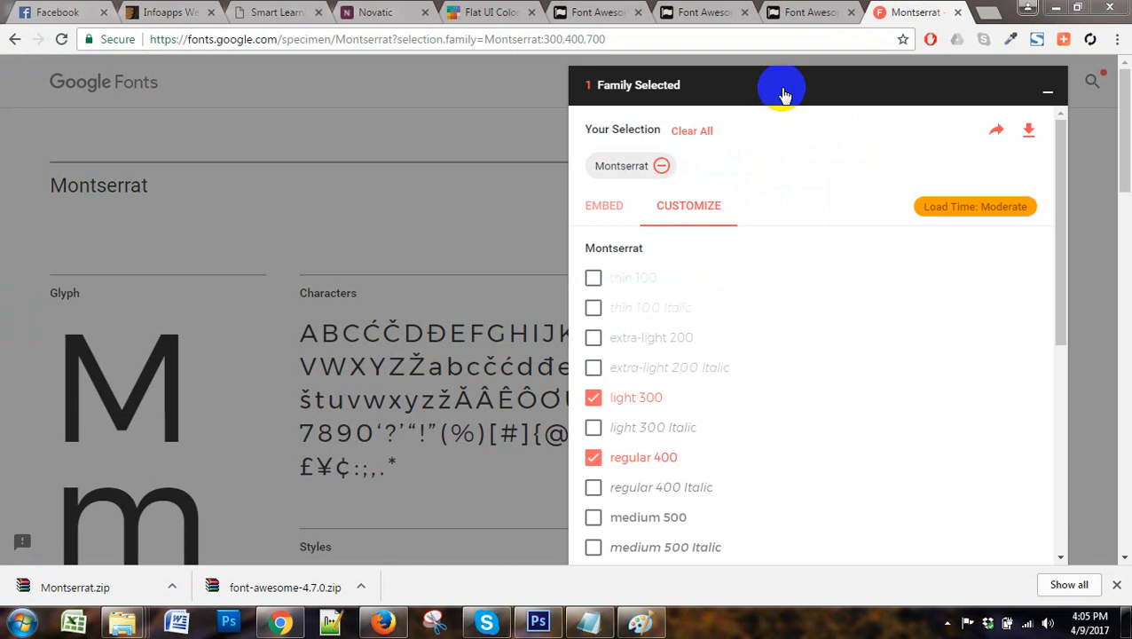
Collapse the Google Fonts family selection and switch to Photoshop to select the INFO text layer in the Header group
{"action": "left_click", "coordinate": [1040, 92]}
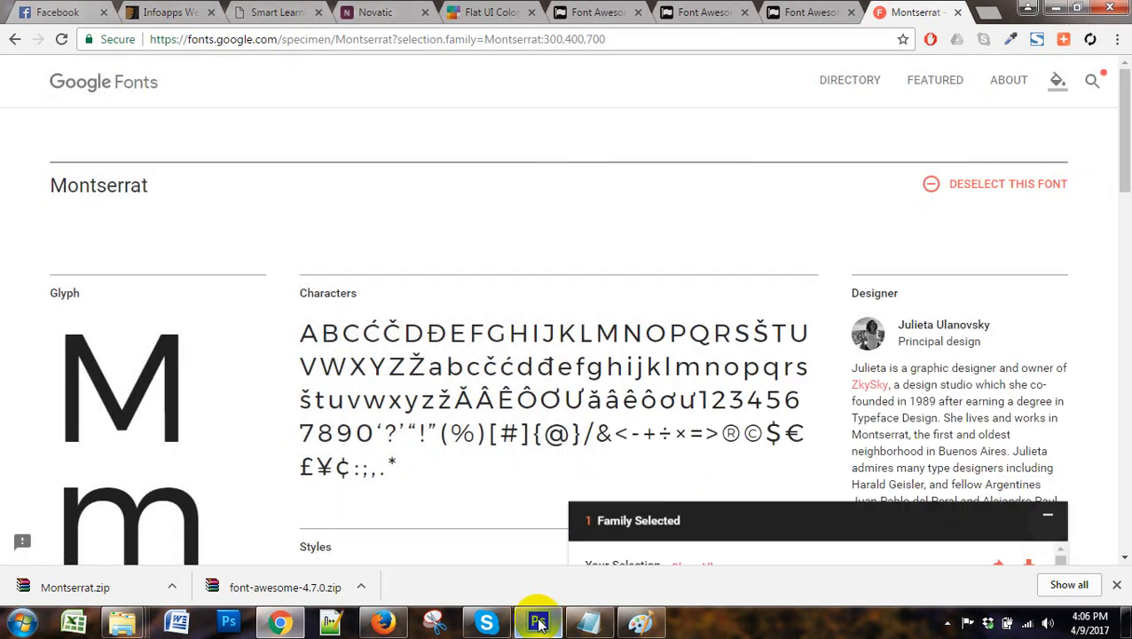
{"action": "left_click", "coordinate": [539, 617]}
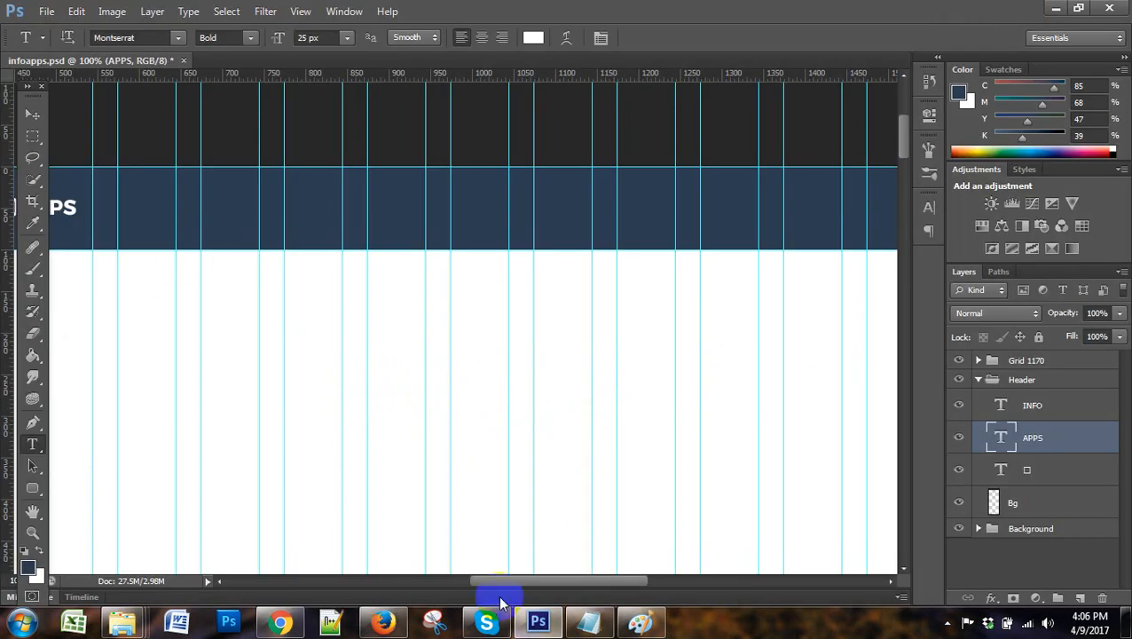
{"action": "left_click_drag", "start_coordinate": [536, 591], "coordinate": [478, 599]}
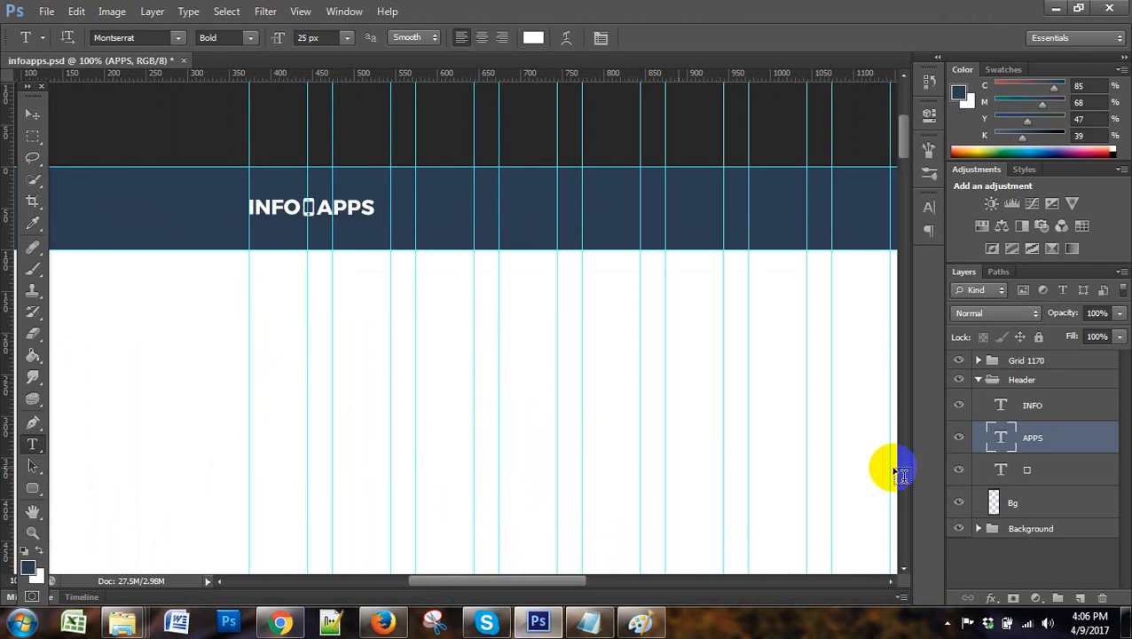
{"action": "left_click", "coordinate": [1019, 405]}
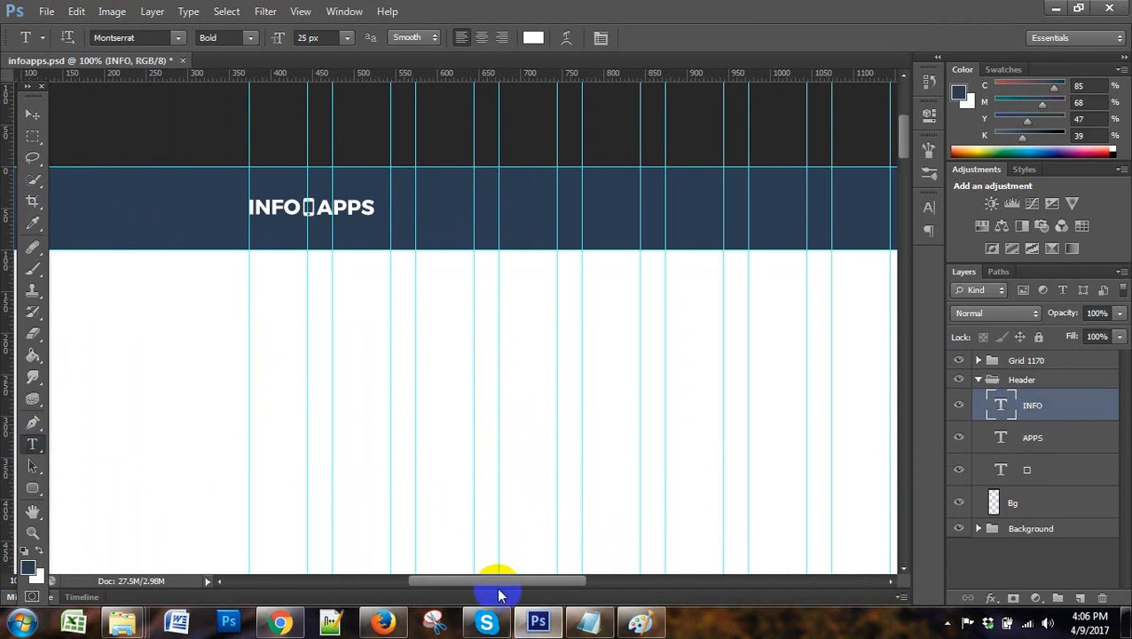
{"action": "left_click_drag", "start_coordinate": [525, 585], "coordinate": [558, 581]}
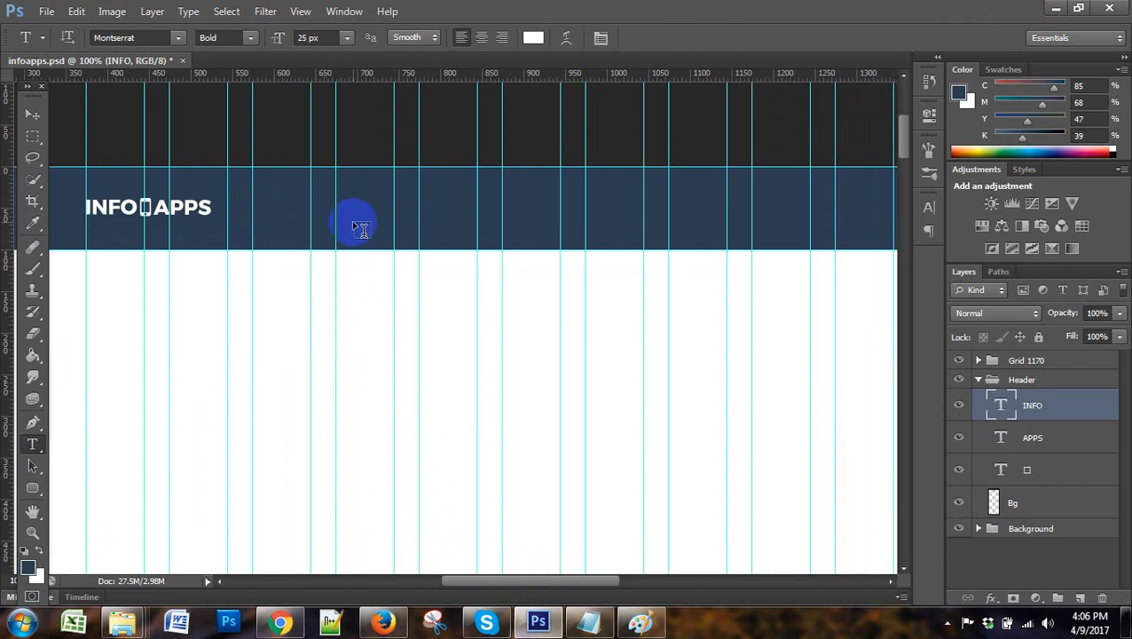
Switch to Chrome to examine the Novatic page's navigation menu as a reference, and return to Photoshop
{"action": "left_click", "coordinate": [279, 620]}
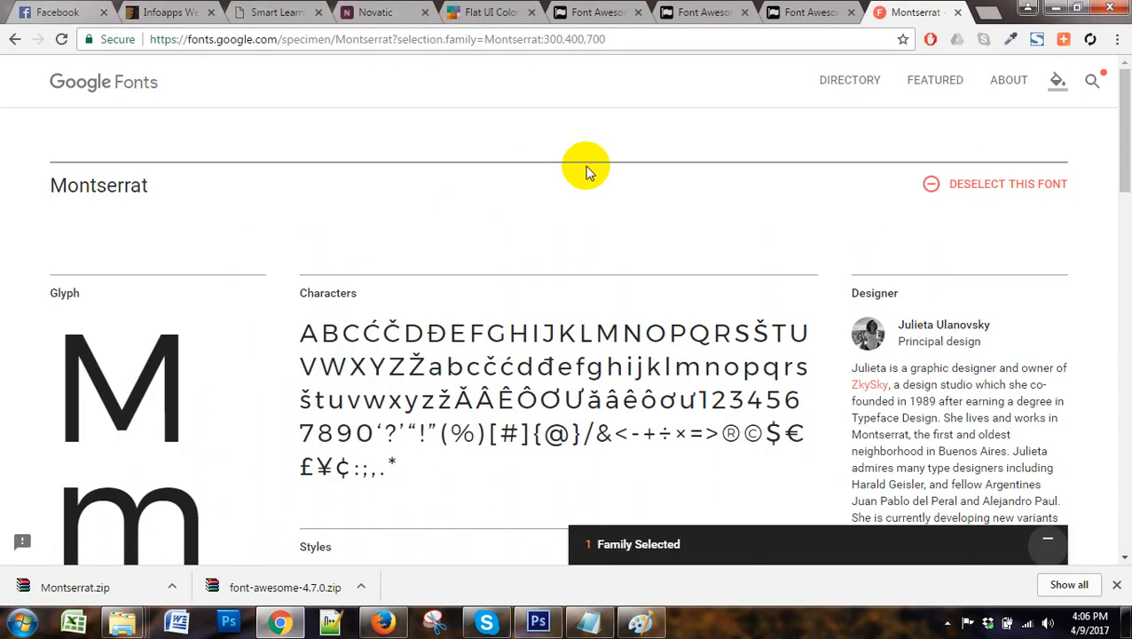
{"action": "left_click", "coordinate": [798, 10]}
{"action": "left_click", "coordinate": [377, 11]}
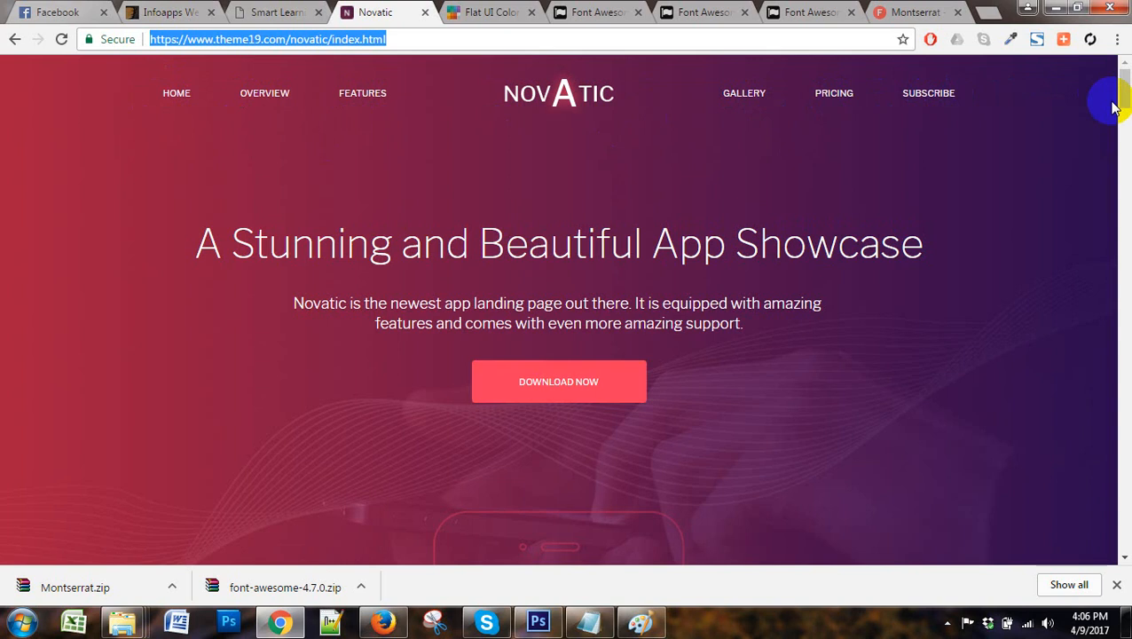
{"action": "left_click", "coordinate": [538, 620]}
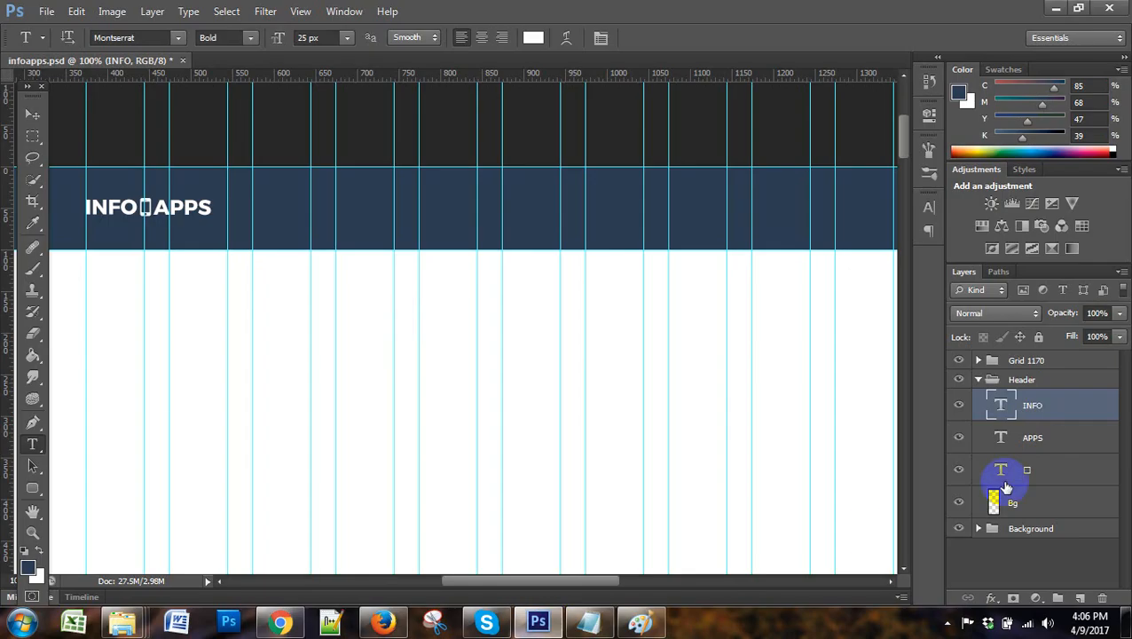
{"action": "left_click", "coordinate": [371, 219]}
{"action": "type", "text": "home"}
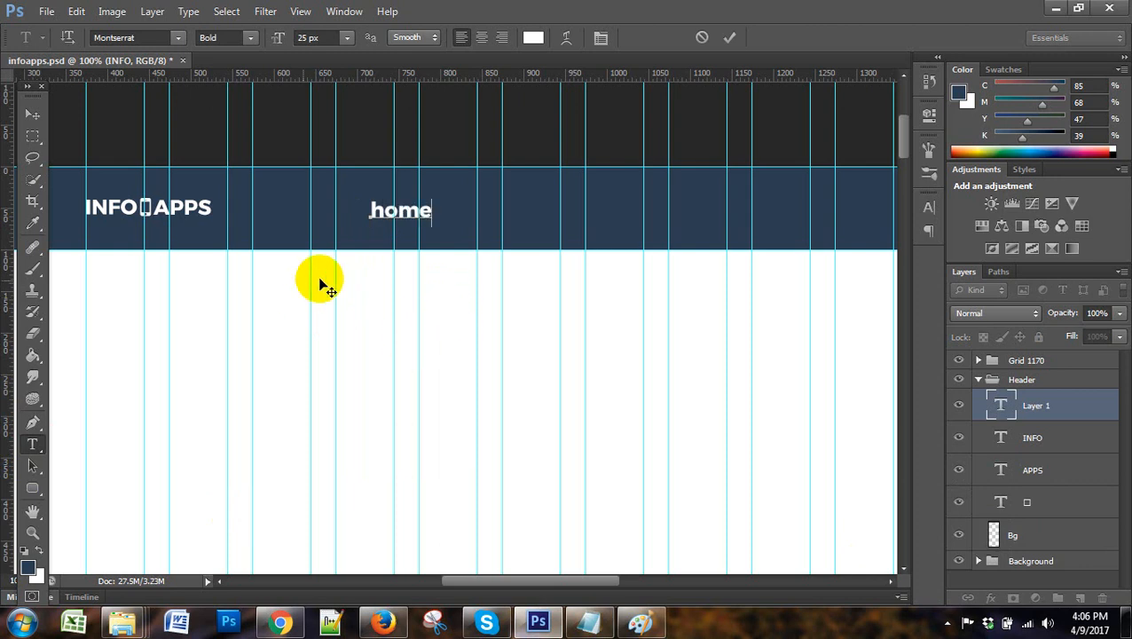
{"action": "left_click", "coordinate": [31, 116]}
{"action": "left_click", "coordinate": [32, 443]}
{"action": "left_click", "coordinate": [477, 217]}
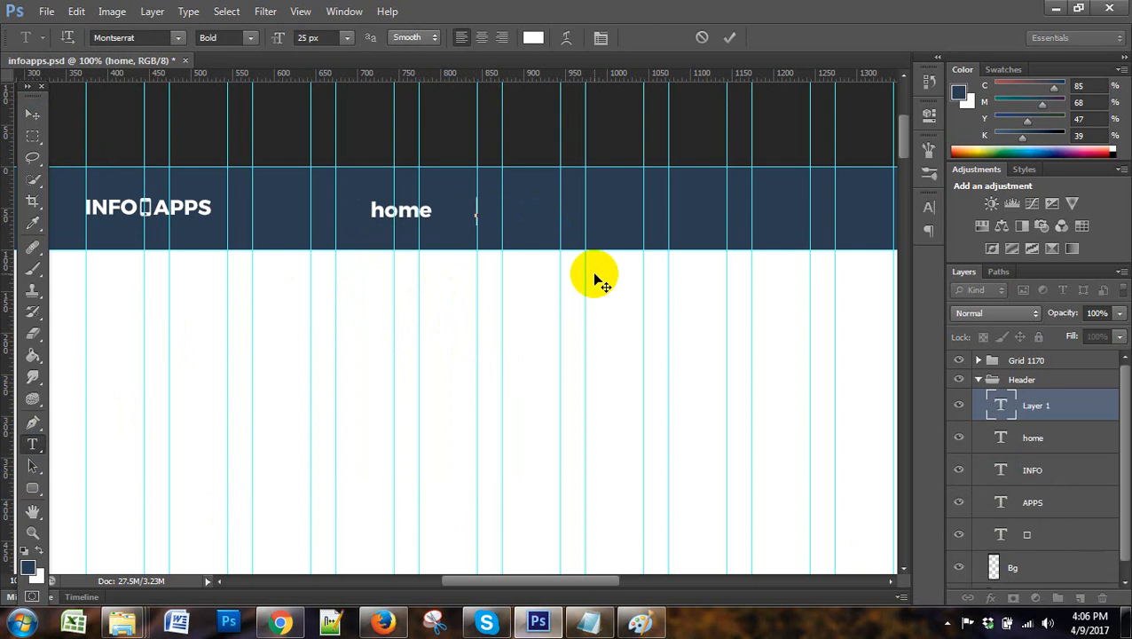
{"action": "type", "text": "features"}
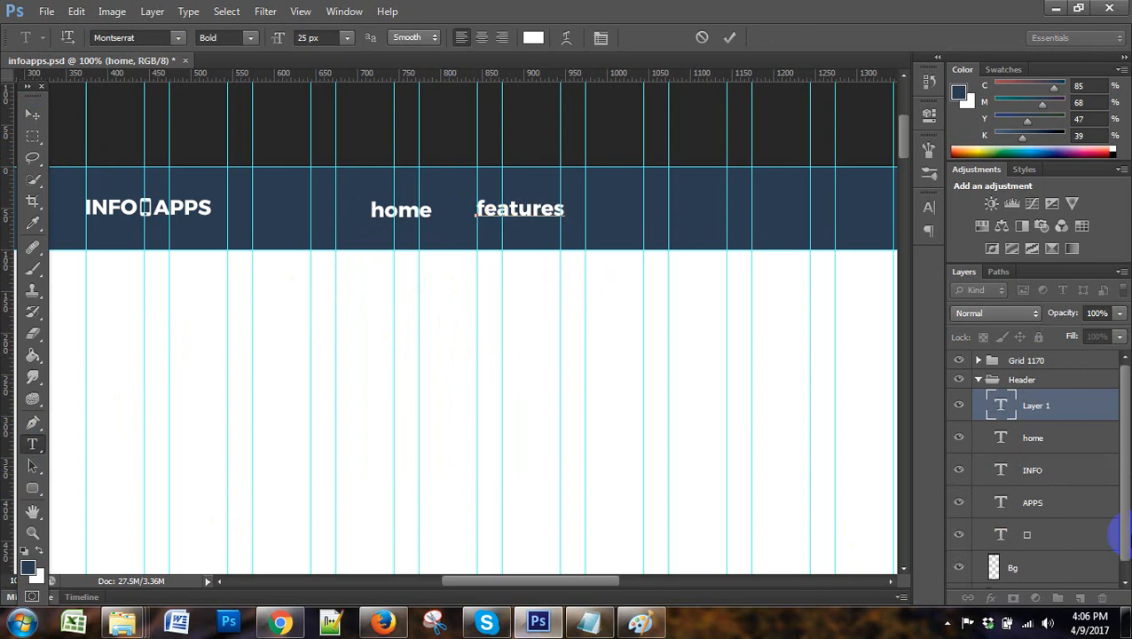
{"action": "left_click", "coordinate": [1054, 443]}
{"action": "left_click", "coordinate": [1067, 433], "text": "ctrl"}
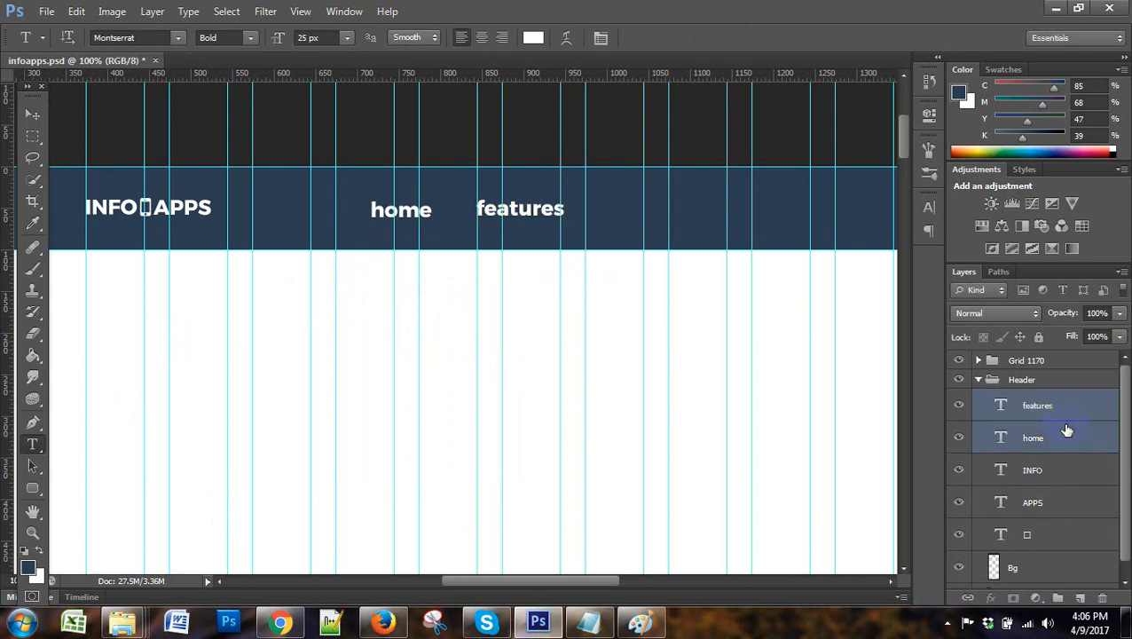
{"action": "left_click_drag", "start_coordinate": [1070, 434], "coordinate": [1102, 598]}
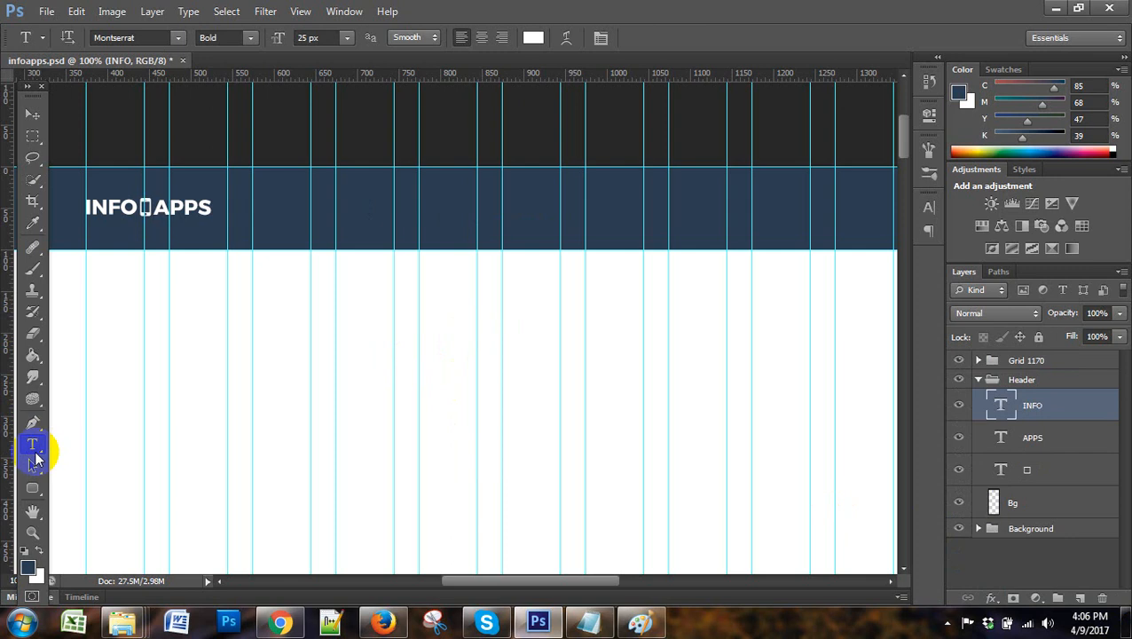
Draw a wide text box in the header beside the logo and enter the menu items "Home Features Gallery pricing Shortcode"
{"action": "left_click_drag", "start_coordinate": [337, 209], "coordinate": [897, 241]}
{"action": "left_click", "coordinate": [521, 217]}
{"action": "left_click", "coordinate": [429, 227]}
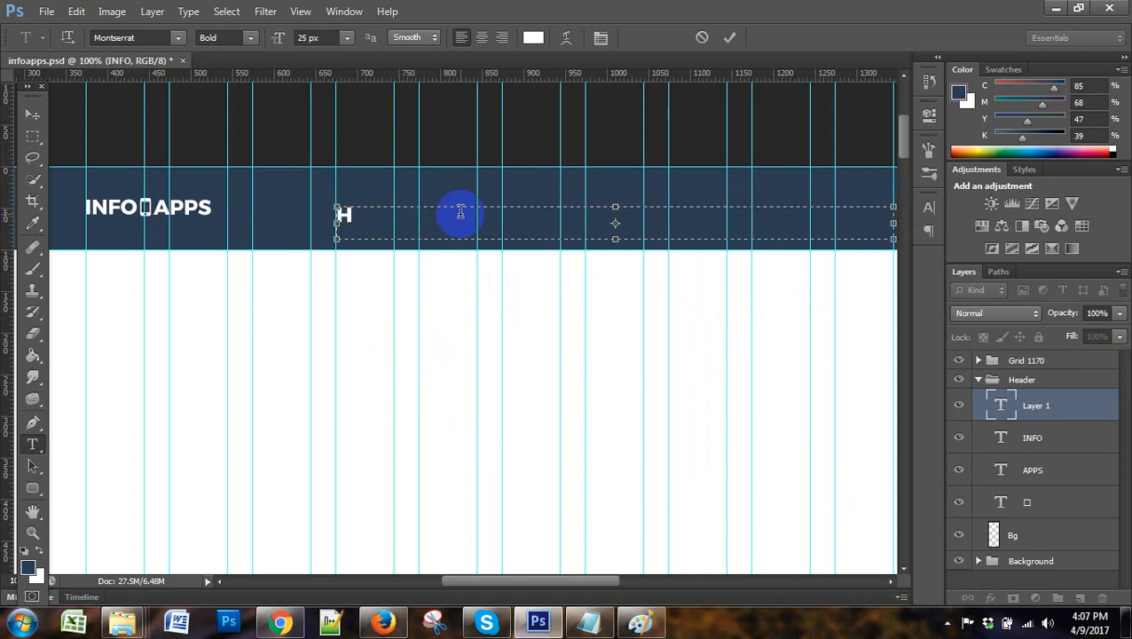
{"action": "type", "text": "Home"}
{"action": "type", "text": "Fea"}
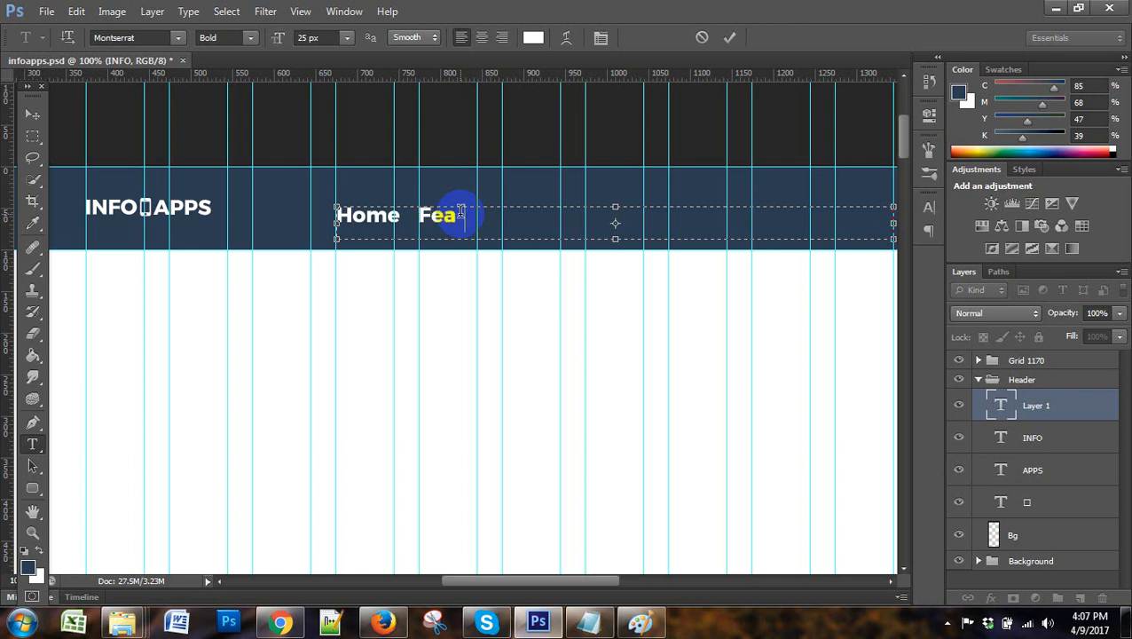
{"action": "type", "text": "tures"}
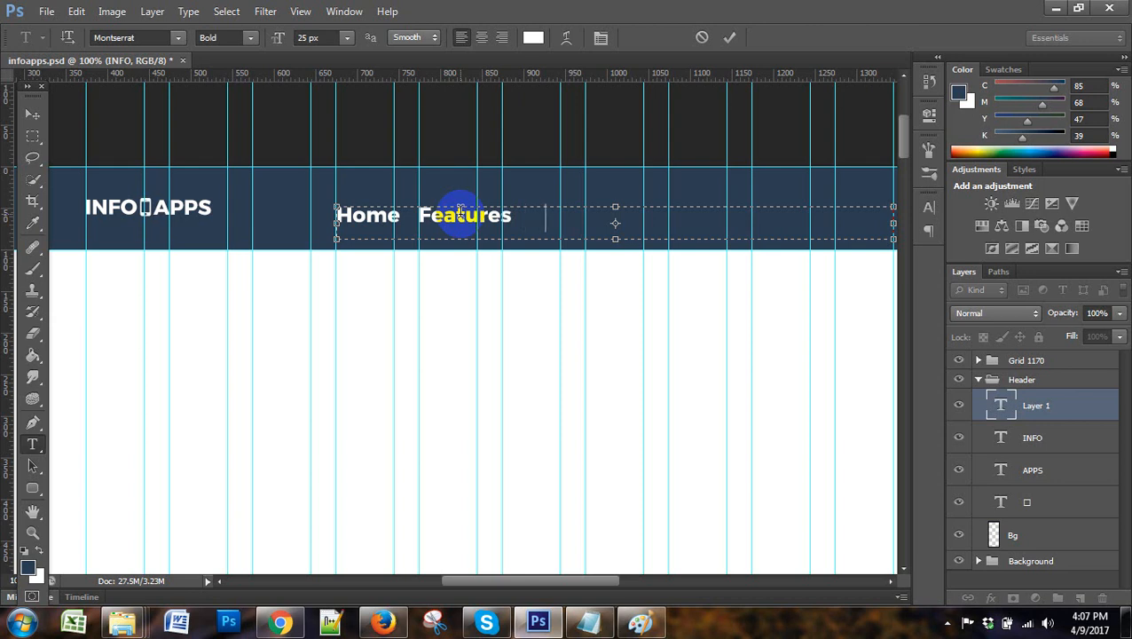
{"action": "type", "text": "Gallery   "}
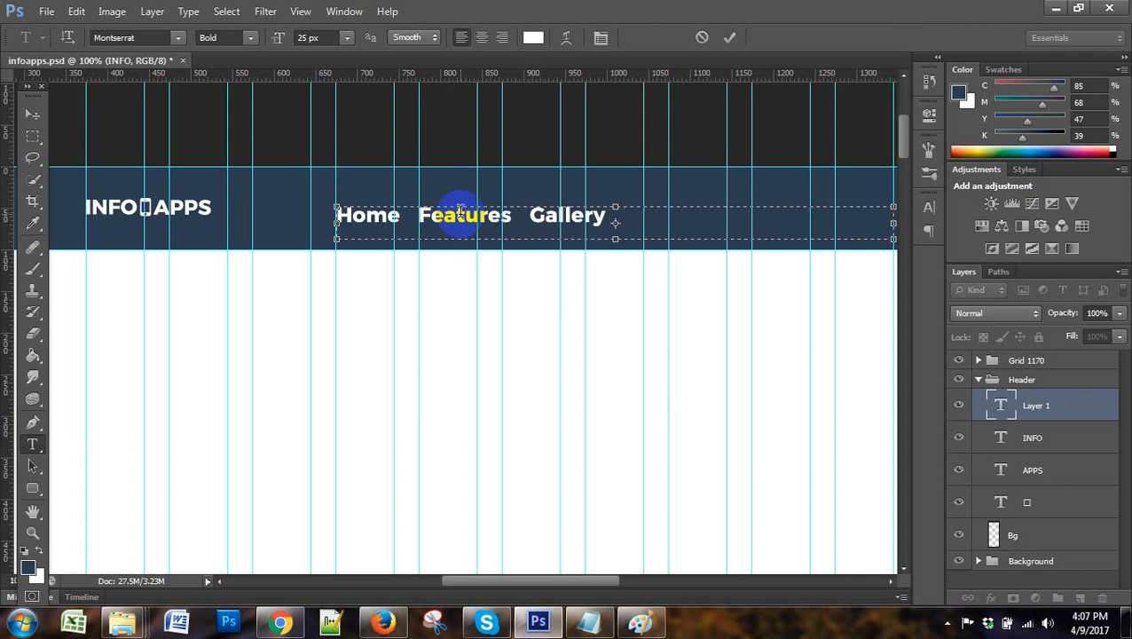
{"action": "type", "text": "pricing"}
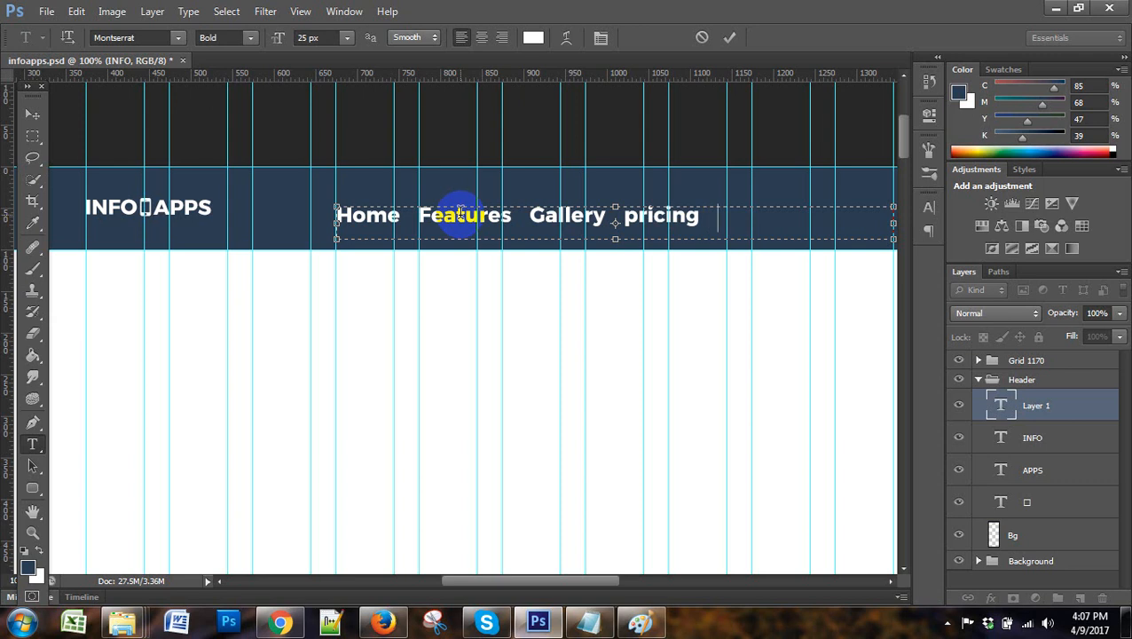
{"action": "type", "text": "Short"}
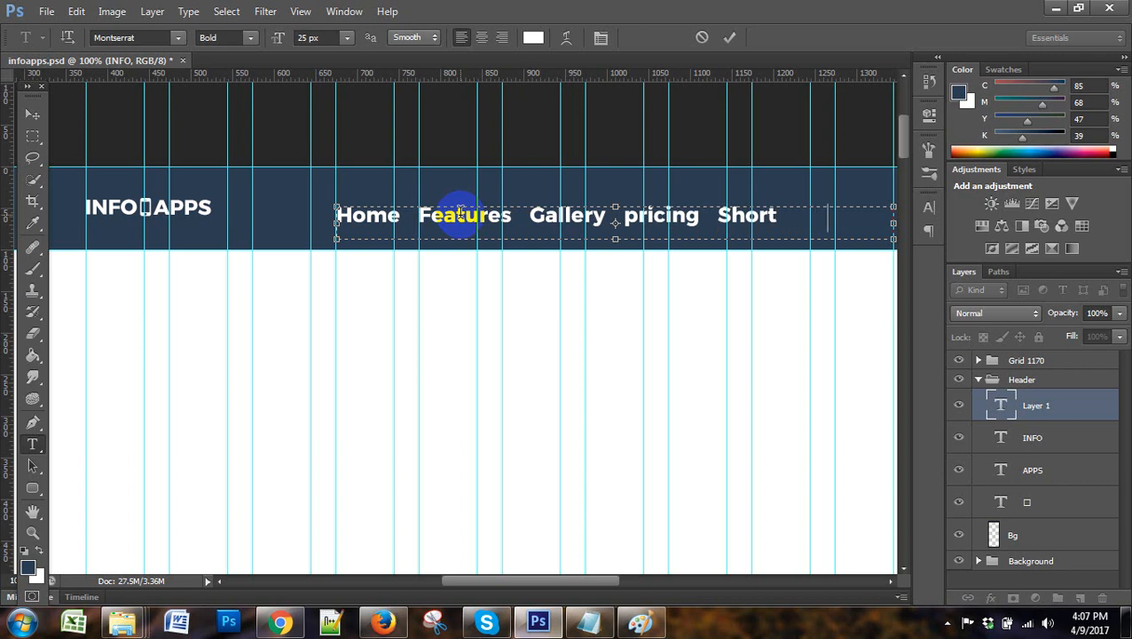
{"action": "type", "text": "code"}
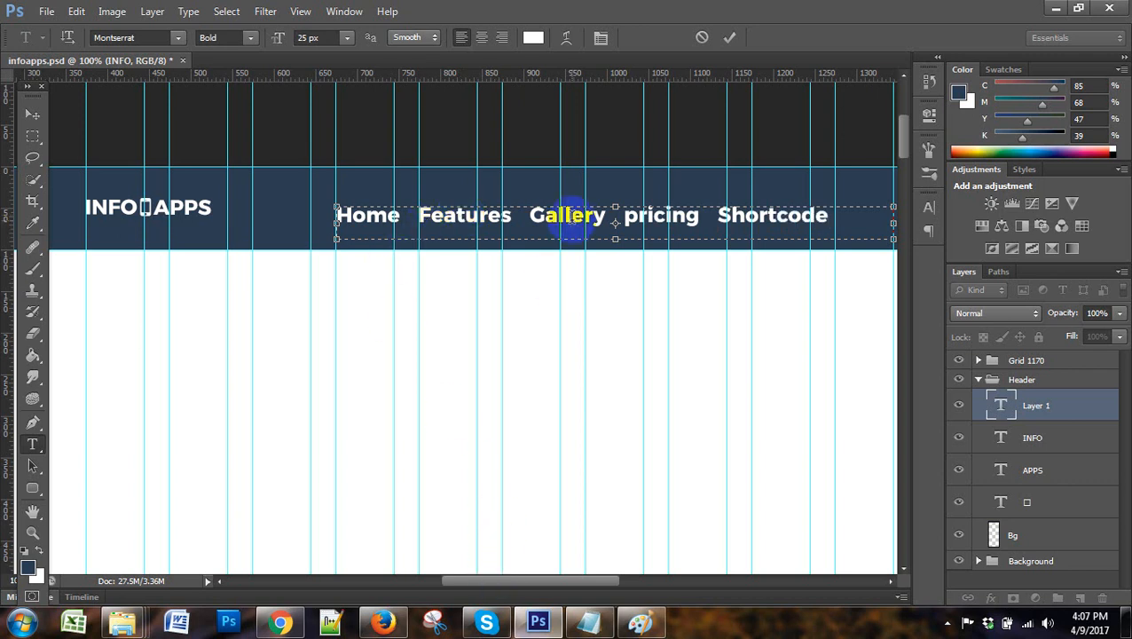
Select the whole menu text line and reduce its font size to 18 px
{"action": "triple_click", "coordinate": [572, 220]}
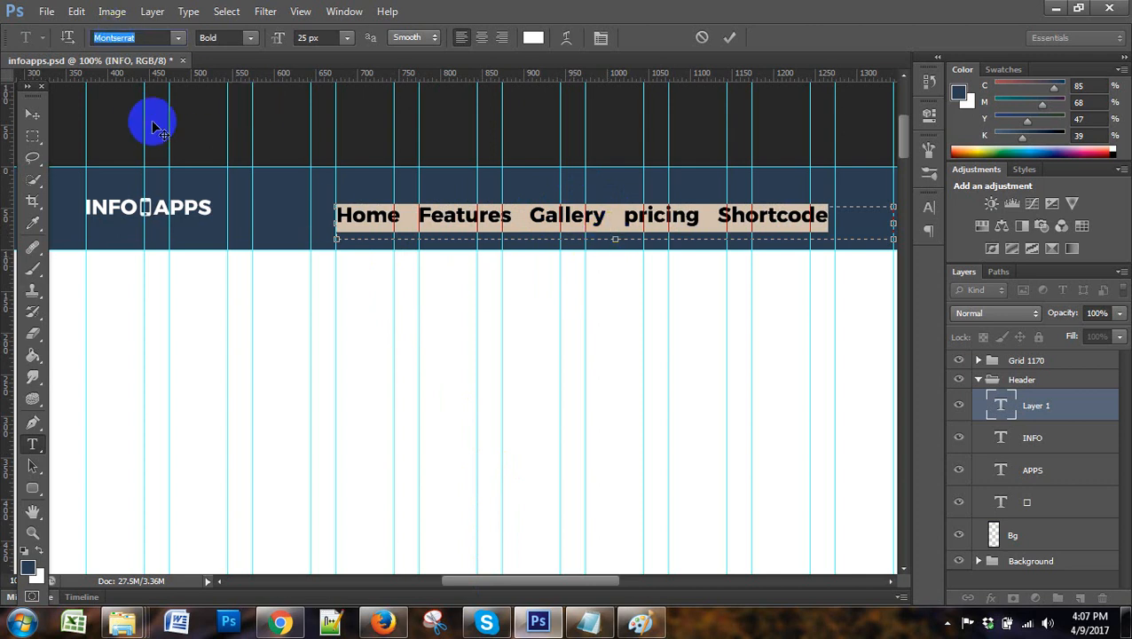
{"action": "left_click", "coordinate": [310, 37]}
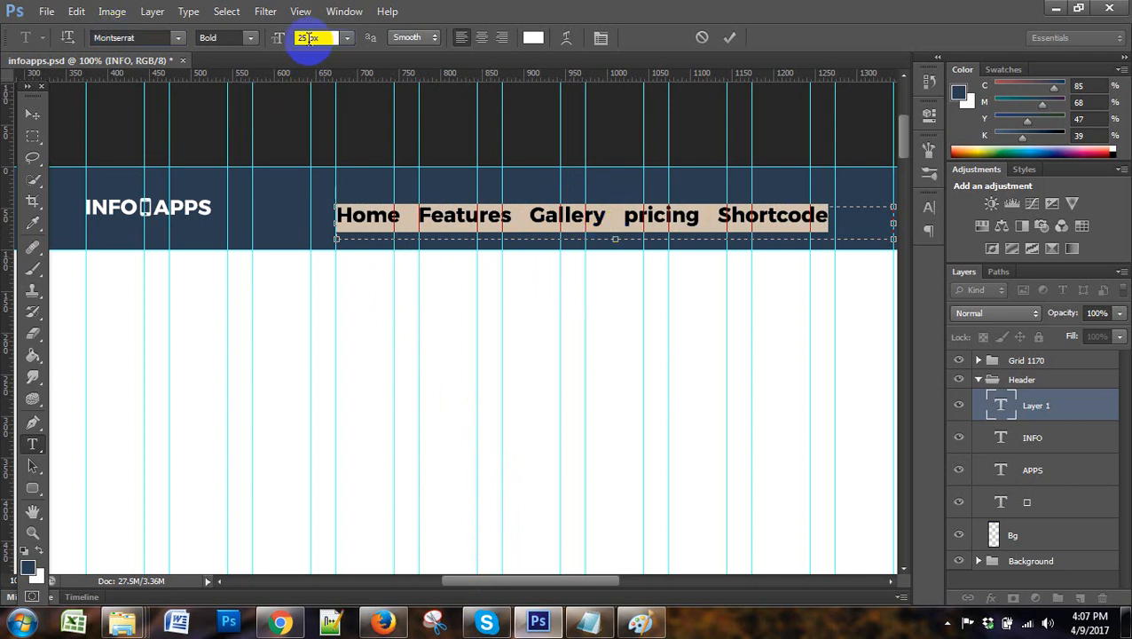
{"action": "key", "text": "Down"}
{"action": "key", "text": "Down"}
{"action": "key", "text": "Down"}
{"action": "key", "text": "Down"}
{"action": "key", "text": "Down"}
{"action": "key", "text": "Down"}
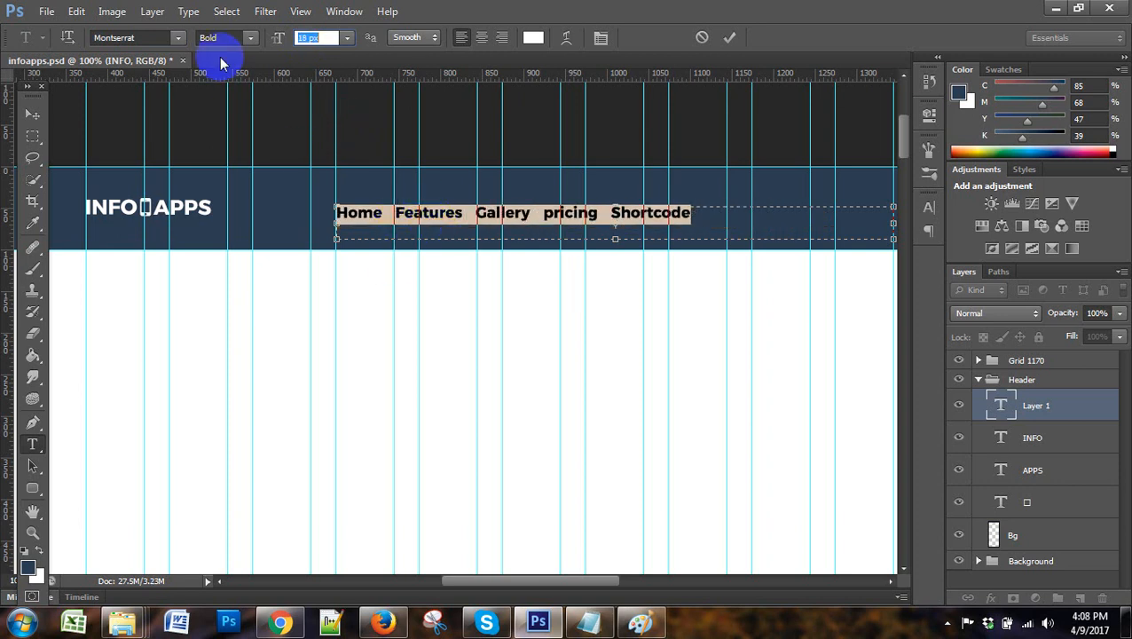
Change the menu text's font style to Regular and its size to 16 px, and commit the text
{"action": "left_click", "coordinate": [250, 38]}
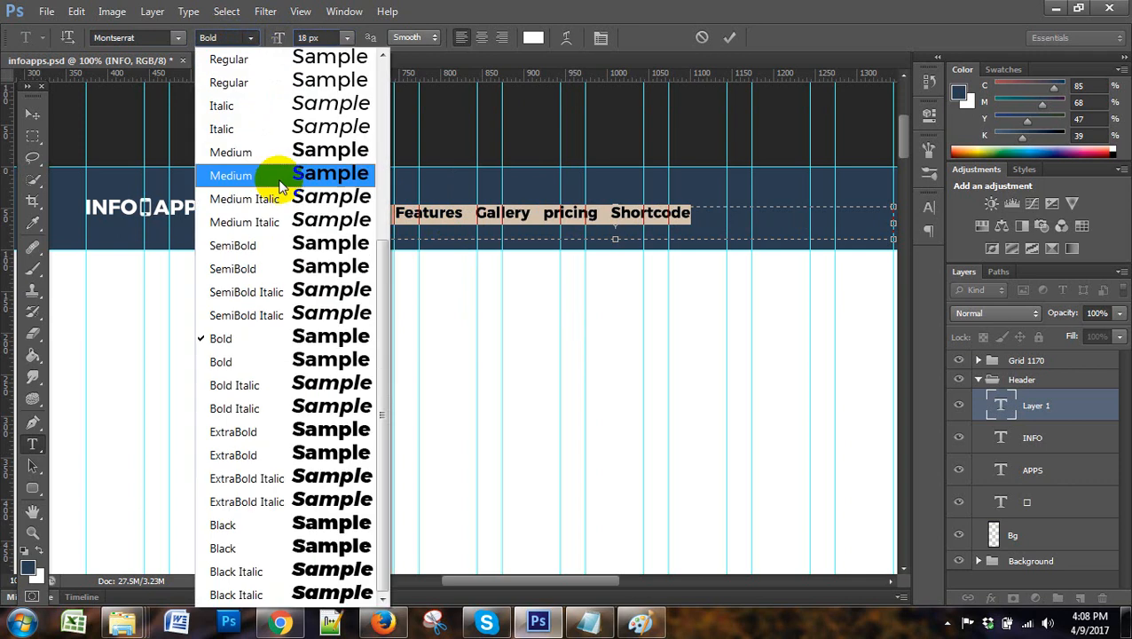
{"action": "left_click", "coordinate": [257, 82]}
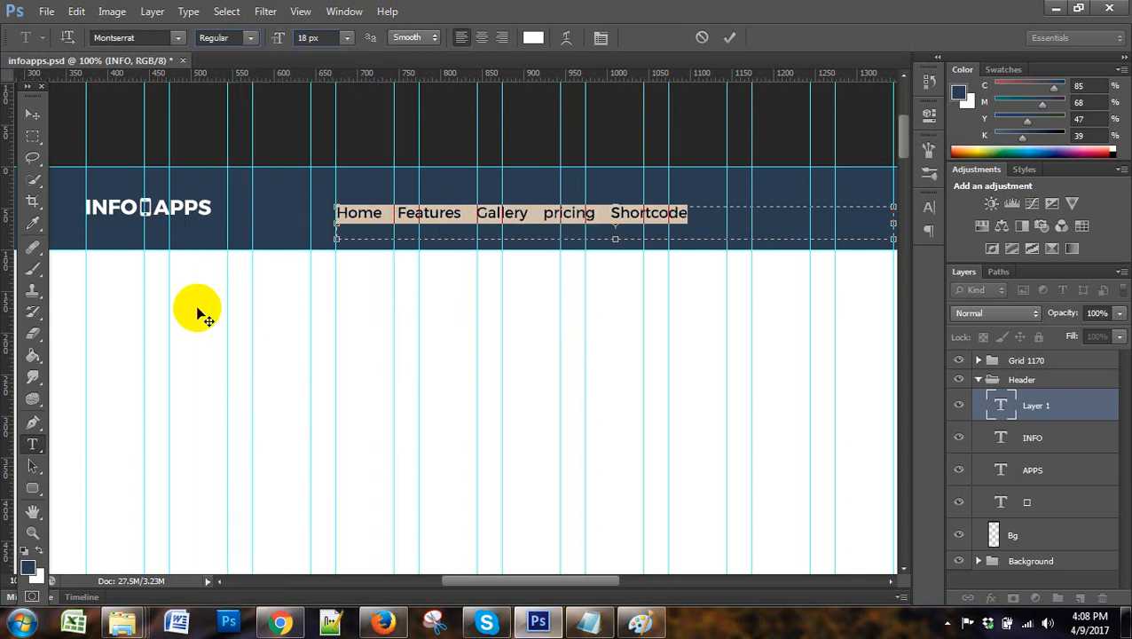
{"action": "left_click", "coordinate": [317, 38]}
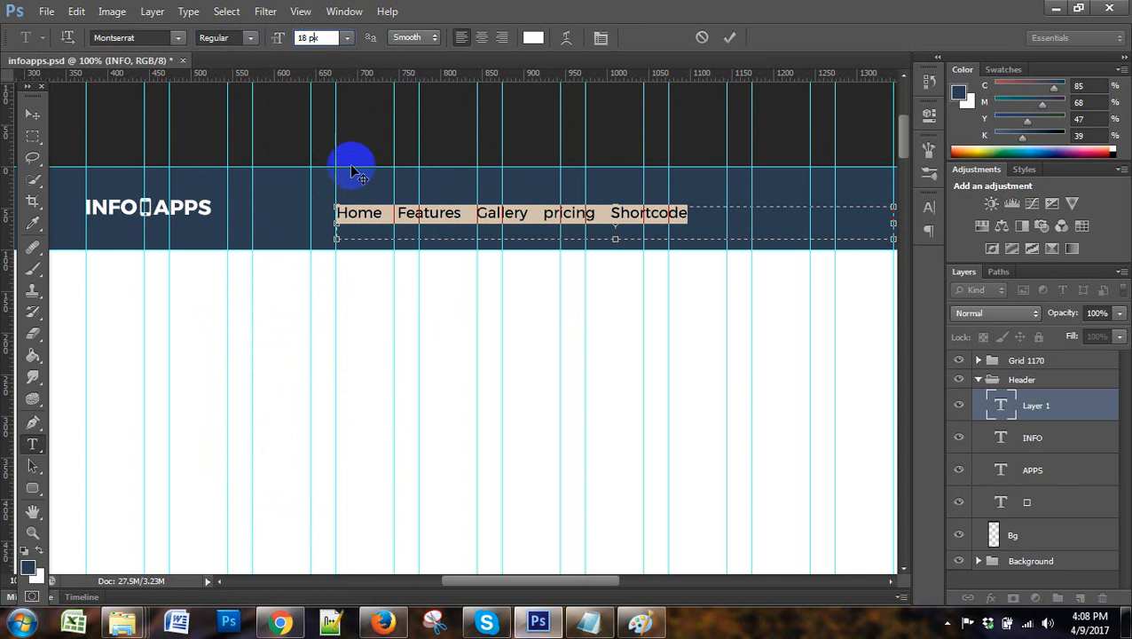
{"action": "key", "text": "Down"}
{"action": "key", "text": "Down"}
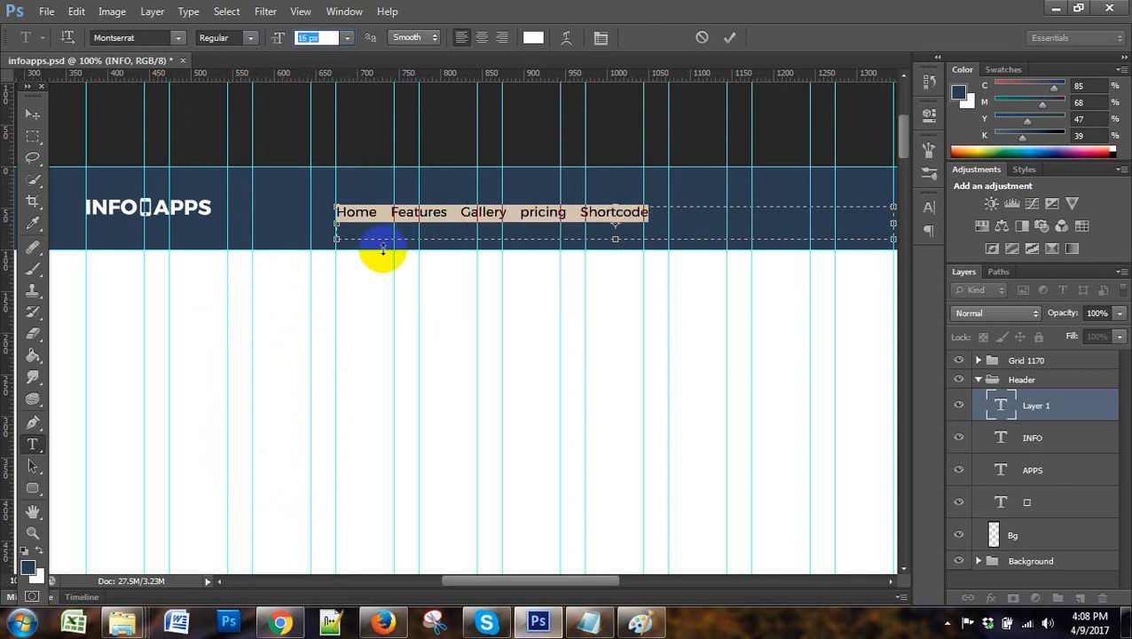
{"action": "left_click", "coordinate": [32, 114]}
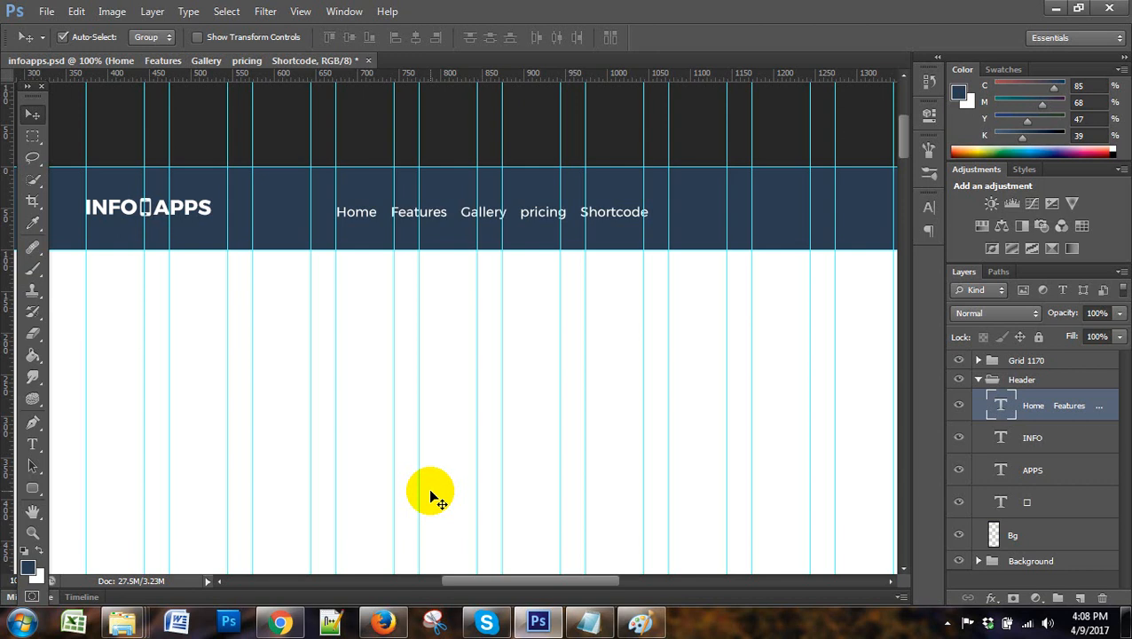
Reopen the menu text for editing and shorten its text box to the height of a single line
{"action": "key", "text": "ctrl+t"}
{"action": "left_click", "coordinate": [32, 117]}
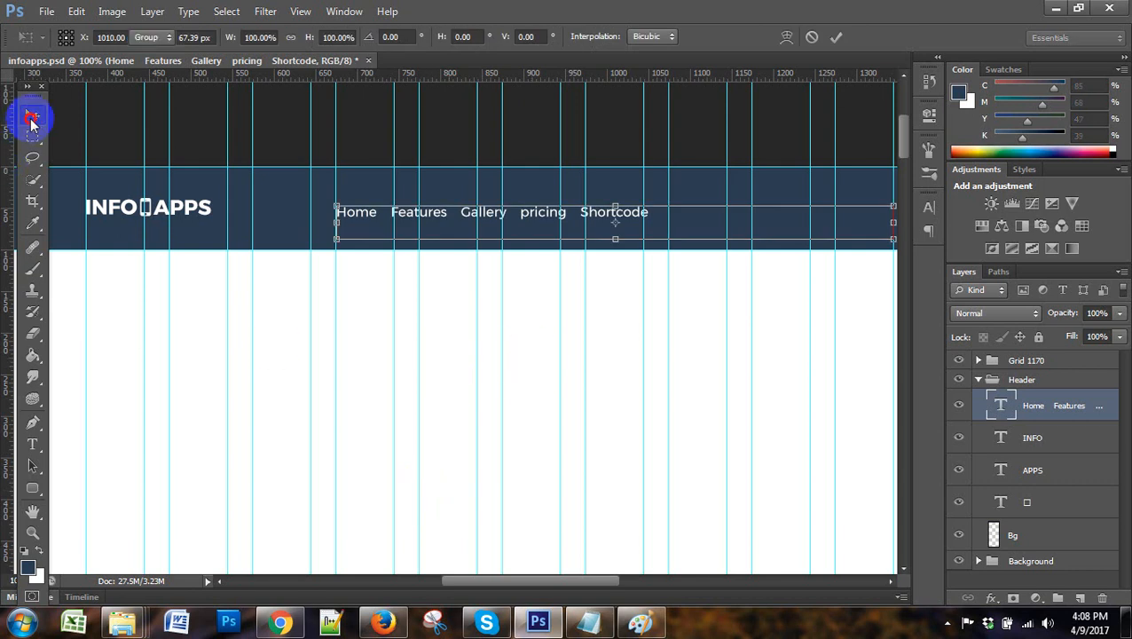
{"action": "left_click", "coordinate": [31, 444]}
{"action": "left_click", "coordinate": [495, 218]}
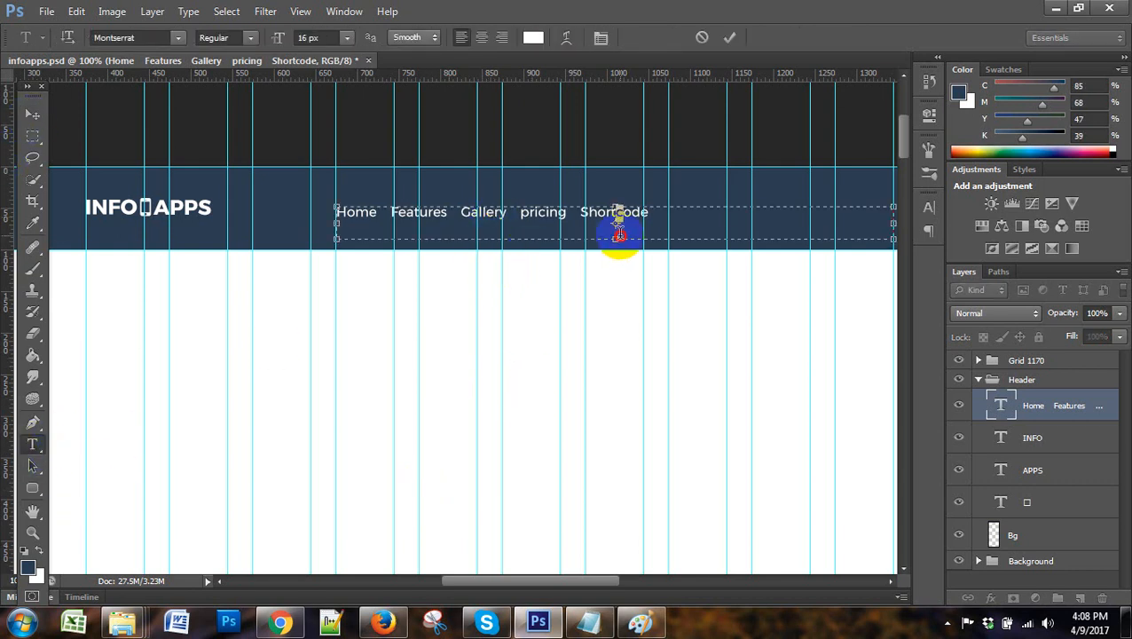
{"action": "left_click_drag", "start_coordinate": [614, 233], "coordinate": [617, 224]}
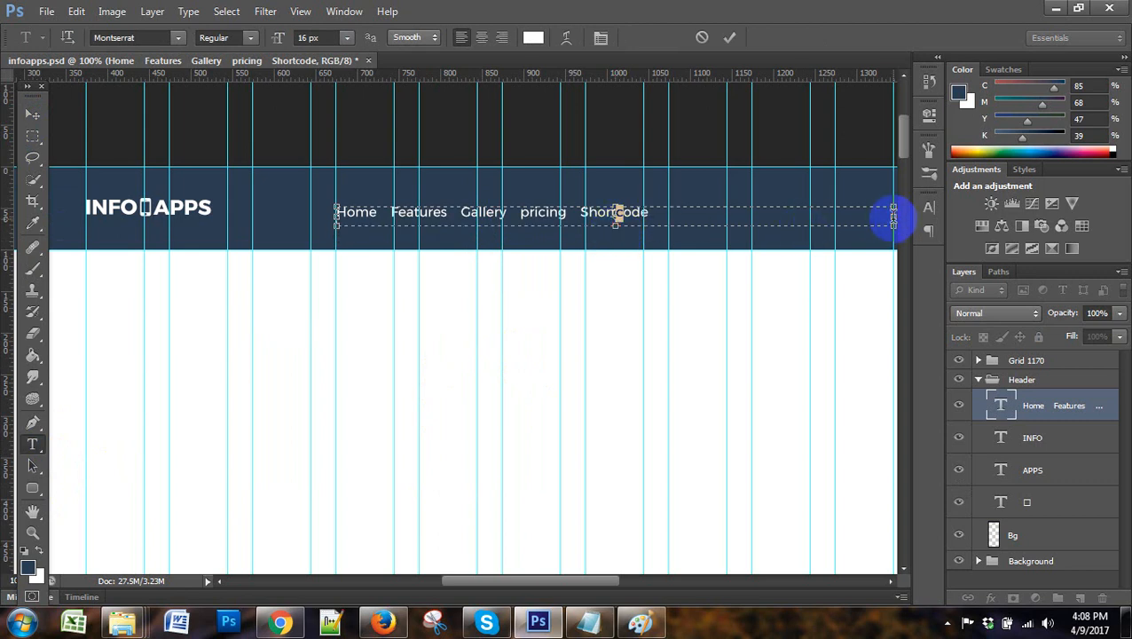
Narrow the menu text box to about 400 px wide, just past "Shortcode", and commit the text
{"action": "left_click_drag", "start_coordinate": [893, 217], "coordinate": [672, 229]}
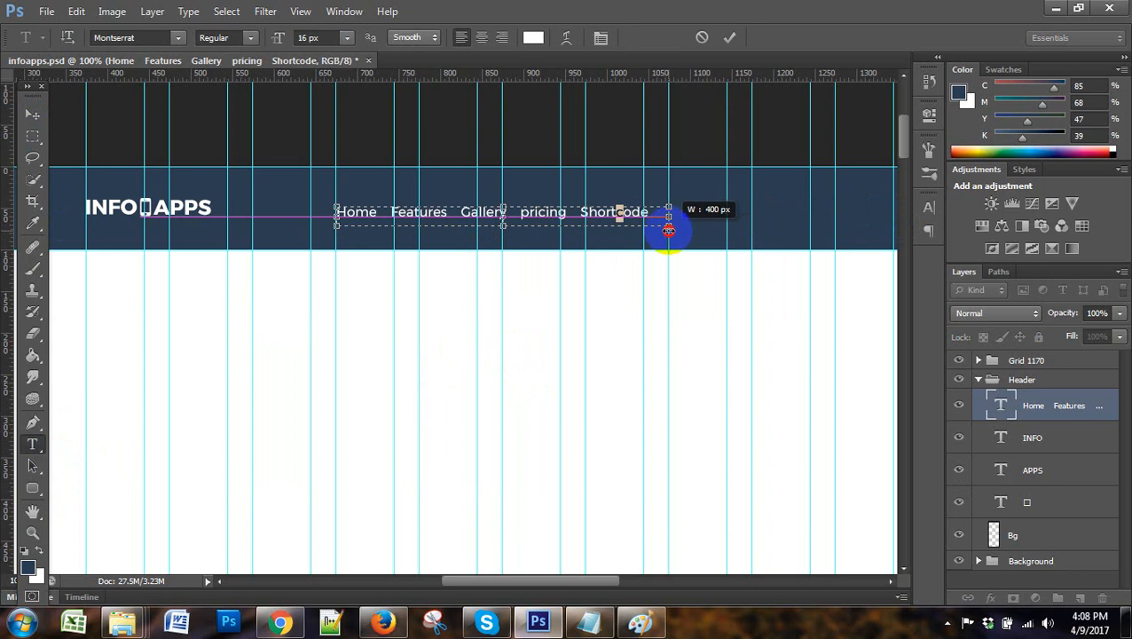
{"action": "left_click", "coordinate": [32, 114]}
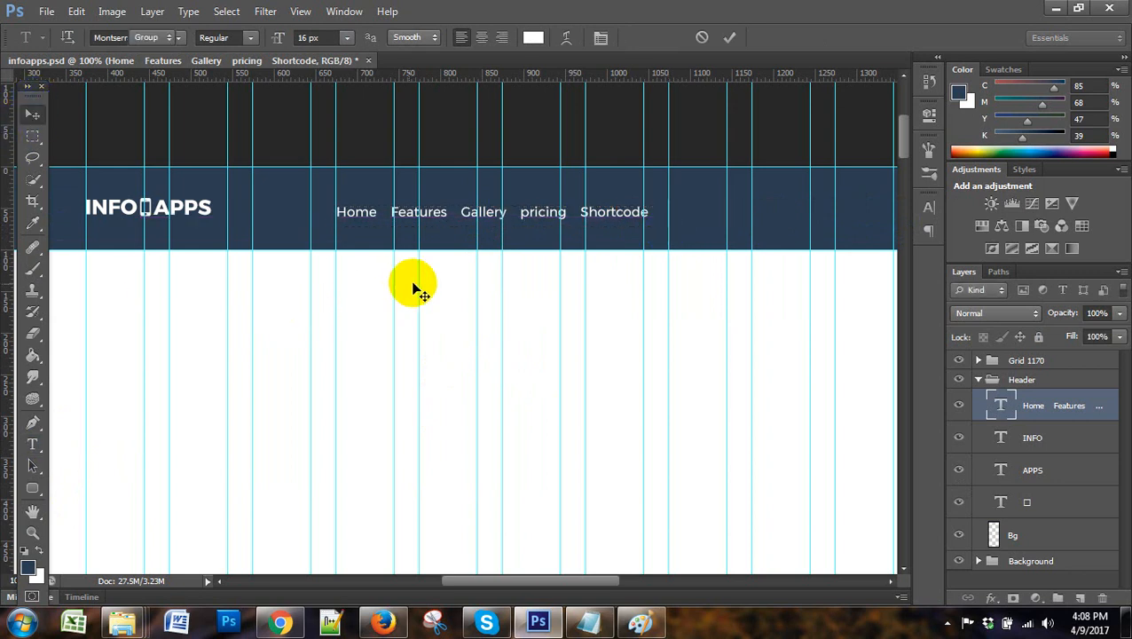
Add a horizontal guide across the header through the middle of the logo, and select the menu text
{"action": "left_click_drag", "start_coordinate": [615, 583], "coordinate": [669, 582]}
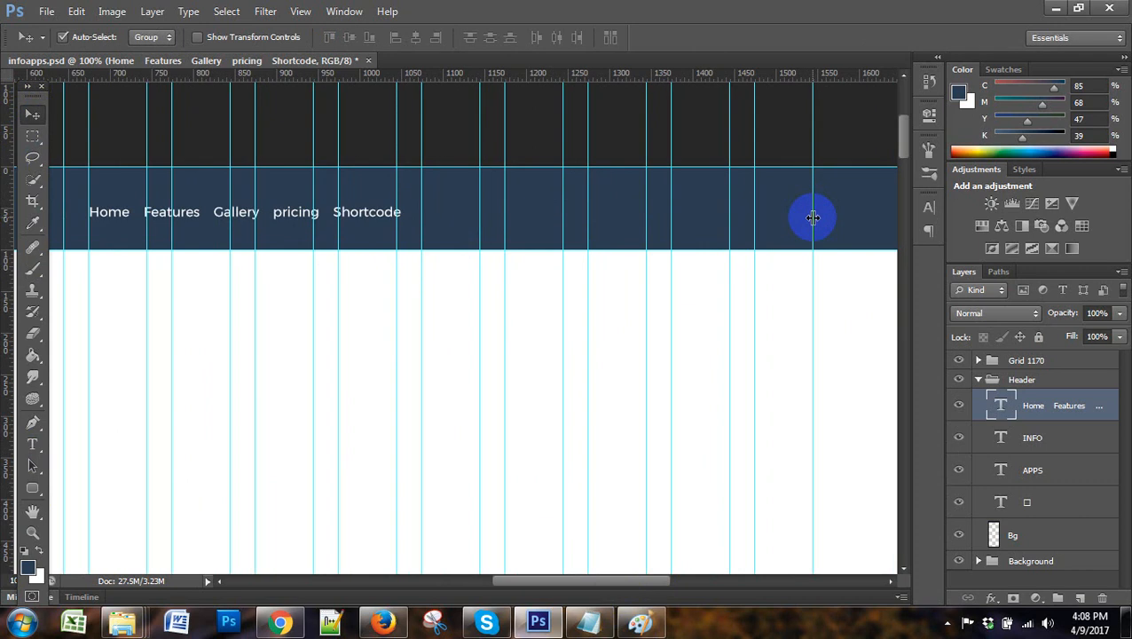
{"action": "left_click_drag", "start_coordinate": [551, 577], "coordinate": [480, 606]}
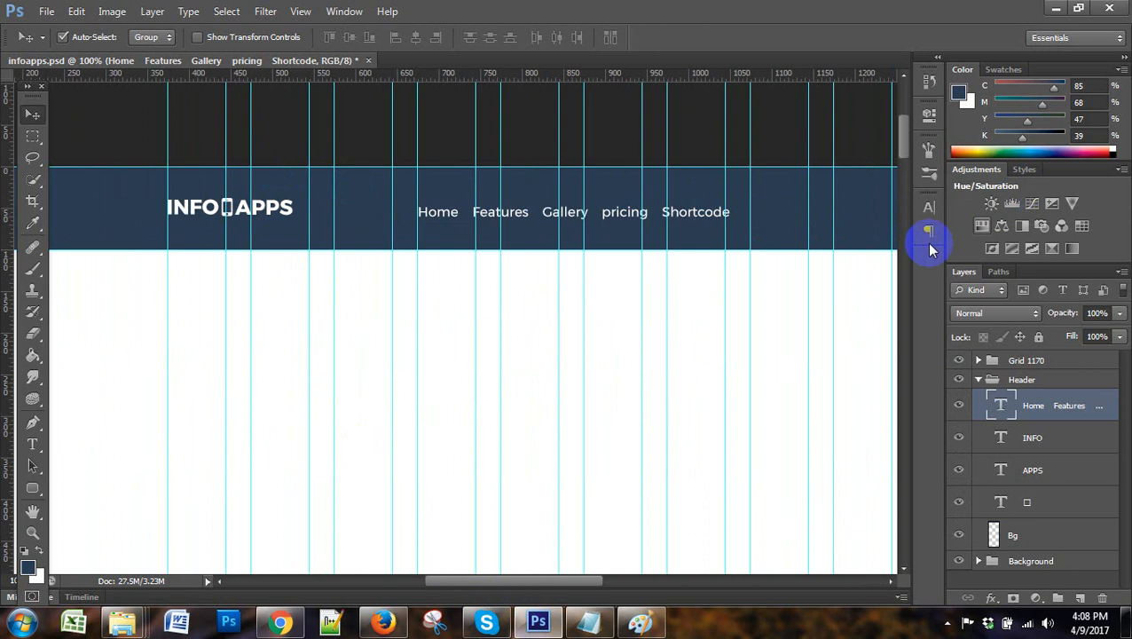
{"action": "key", "text": "ctrl+minus"}
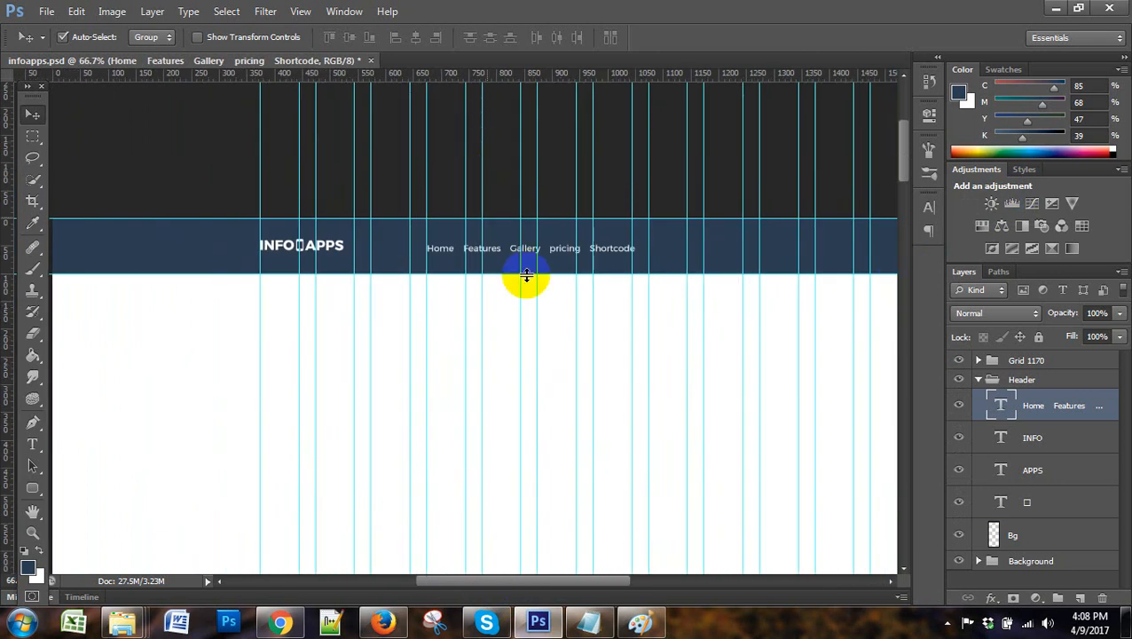
{"action": "left_click_drag", "start_coordinate": [372, 88], "coordinate": [380, 247]}
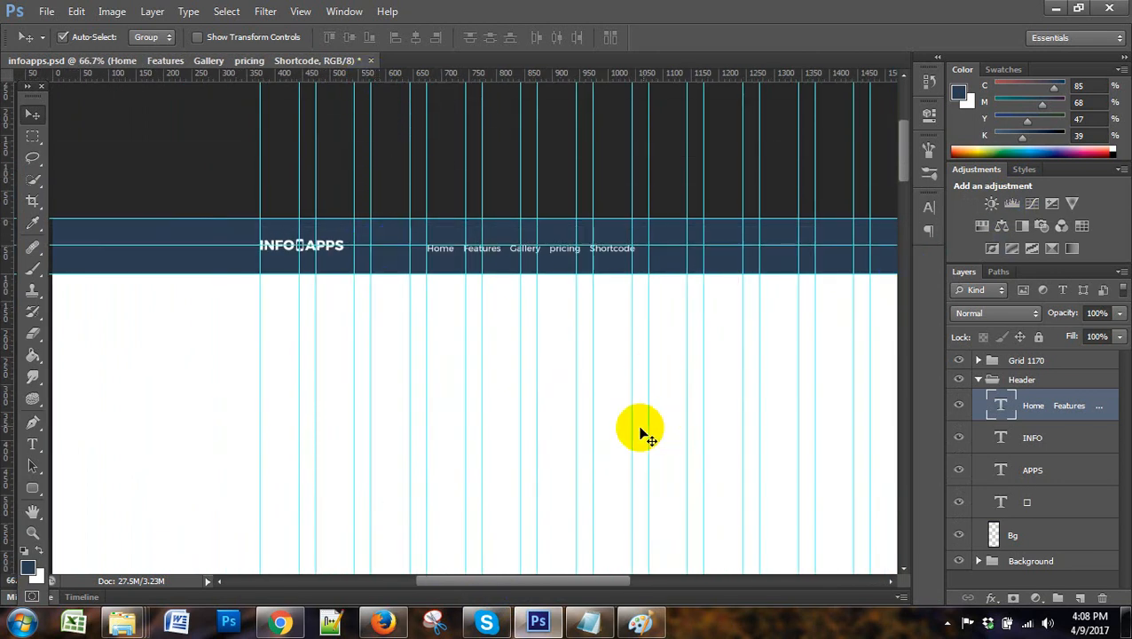
{"action": "left_click", "coordinate": [503, 253]}
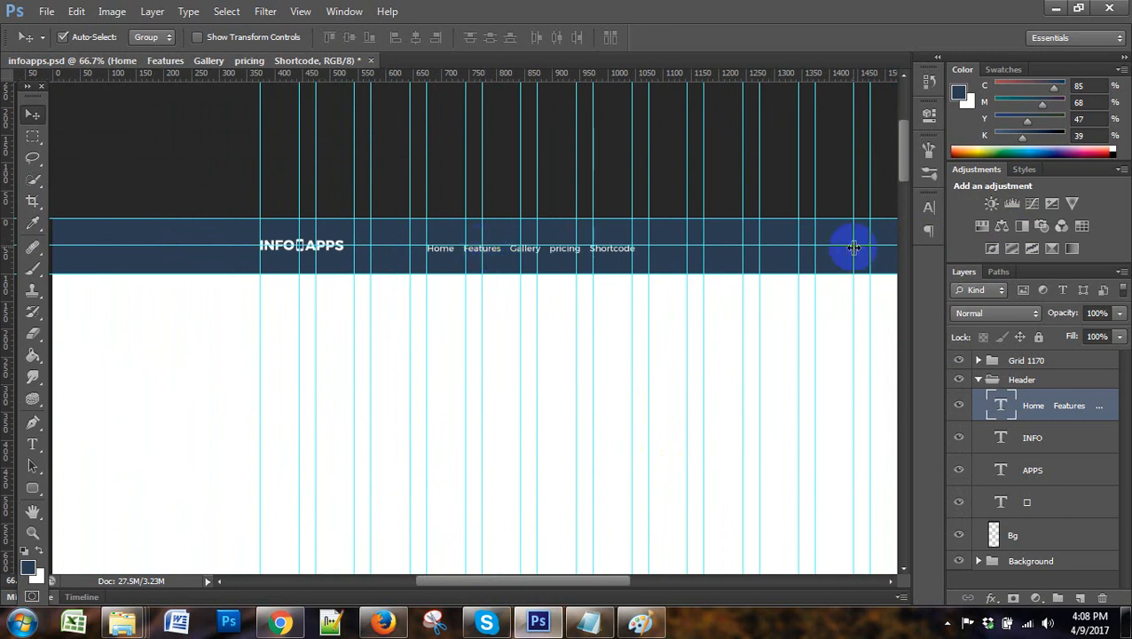
{"action": "left_click_drag", "start_coordinate": [621, 581], "coordinate": [661, 581]}
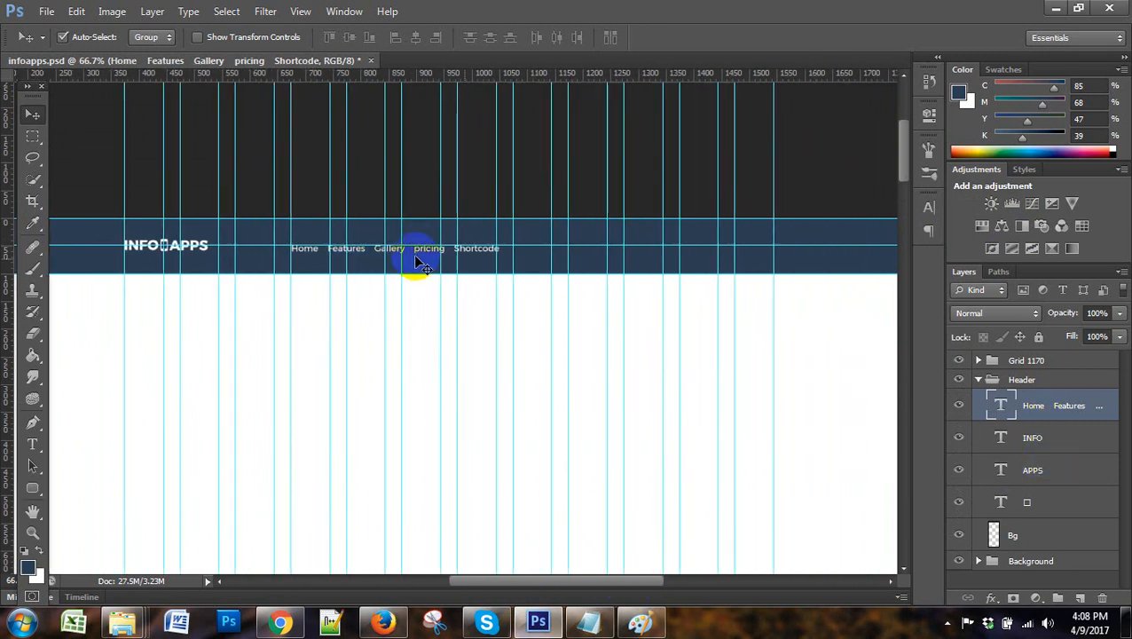
Move the menu text horizontally to the right side of the header, with "Shortcode" ending just inside the rightmost grid guide
{"action": "key", "text": "Right"}
{"action": "key", "text": "Right"}
{"action": "key", "text": "Right"}
{"action": "key", "text": "Right"}
{"action": "key", "text": "Right"}
{"action": "key", "text": "Right"}
{"action": "key", "text": "Right"}
{"action": "key", "text": "Right"}
{"action": "key", "text": "Right"}
{"action": "key", "text": "Right"}
{"action": "key", "text": "Right"}
{"action": "key", "text": "Right"}
{"action": "key", "text": "Right"}
{"action": "key", "text": "Right"}
{"action": "key", "text": "Right"}
{"action": "key", "text": "Right"}
{"action": "key", "text": "Right"}
{"action": "key", "text": "Right"}
{"action": "key", "text": "Right"}
{"action": "key", "text": "Right"}
{"action": "key", "text": "Right"}
{"action": "key", "text": "Right"}
{"action": "key", "text": "Right"}
{"action": "key", "text": "Right"}
{"action": "key", "text": "Right"}
{"action": "key", "text": "Right"}
{"action": "key", "text": "Right"}
{"action": "key", "text": "Right"}
{"action": "key", "text": "Right"}
{"action": "key", "text": "Right"}
{"action": "key", "text": "Right"}
{"action": "key", "text": "Right"}
{"action": "key", "text": "Right"}
{"action": "key", "text": "Right"}
{"action": "key", "text": "Right"}
{"action": "key", "text": "Right"}
{"action": "key", "text": "Right"}
{"action": "key", "text": "Right"}
{"action": "key", "text": "Right"}
{"action": "key", "text": "Right"}
{"action": "key", "text": "Right"}
{"action": "key", "text": "Right"}
{"action": "key", "text": "Right"}
{"action": "key", "text": "Right"}
{"action": "key", "text": "Right"}
{"action": "key", "text": "Right"}
{"action": "key", "text": "Right"}
{"action": "key", "text": "Right"}
{"action": "key", "text": "Right"}
{"action": "key", "text": "Right"}
{"action": "key", "text": "Right"}
{"action": "key", "text": "Right"}
{"action": "key", "text": "Right"}
{"action": "key", "text": "Right"}
{"action": "key", "text": "Right"}
{"action": "key", "text": "Right"}
{"action": "key", "text": "Right"}
{"action": "key", "text": "Right"}
{"action": "key", "text": "Right"}
{"action": "key", "text": "Right"}
{"action": "key", "text": "Right"}
{"action": "key", "text": "Right"}
{"action": "key", "text": "Right"}
{"action": "key", "text": "Right"}
{"action": "key", "text": "Right"}
{"action": "key", "text": "Right"}
{"action": "key", "text": "Right"}
{"action": "key", "text": "Right"}
{"action": "key", "text": "Right"}
{"action": "key", "text": "Right"}
{"action": "key", "text": "Right"}
{"action": "key", "text": "Right"}
{"action": "key", "text": "Right"}
{"action": "key", "text": "Right"}
{"action": "key", "text": "Right"}
{"action": "key", "text": "Right"}
{"action": "key", "text": "Right"}
{"action": "key", "text": "Right"}
{"action": "key", "text": "Right"}
{"action": "key", "text": "Right"}
{"action": "key", "text": "Right"}
{"action": "key", "text": "Right"}
{"action": "key", "text": "Right"}
{"action": "key", "text": "Right"}
{"action": "key", "text": "Right"}
{"action": "key", "text": "Right"}
{"action": "key", "text": "Right"}
{"action": "key", "text": "Right"}
{"action": "key", "text": "Right"}
{"action": "key", "text": "Right"}
{"action": "key", "text": "Right"}
{"action": "key", "text": "Right"}
{"action": "key", "text": "Right"}
{"action": "key", "text": "Right"}
{"action": "key", "text": "Right"}
{"action": "key", "text": "Right"}
{"action": "key", "text": "Right"}
{"action": "key", "text": "Right"}
{"action": "key", "text": "Right"}
{"action": "key", "text": "Right"}
{"action": "key", "text": "Right"}
{"action": "key", "text": "Right"}
{"action": "key", "text": "Right"}
{"action": "key", "text": "Right"}
{"action": "key", "text": "Right"}
{"action": "key", "text": "Right"}
{"action": "key", "text": "Right"}
{"action": "key", "text": "Right"}
{"action": "key", "text": "Right"}
{"action": "key", "text": "Right"}
{"action": "key", "text": "Right"}
{"action": "key", "text": "Right"}
{"action": "key", "text": "Right"}
{"action": "key", "text": "Right"}
{"action": "key", "text": "Right"}
{"action": "key", "text": "Right"}
{"action": "key", "text": "Right"}
{"action": "key", "text": "Right"}
{"action": "key", "text": "Right"}
{"action": "key", "text": "Right"}
{"action": "key", "text": "Right"}
{"action": "key", "text": "Right"}
{"action": "key", "text": "Right"}
{"action": "key", "text": "Right"}
{"action": "key", "text": "Right"}
{"action": "key", "text": "Right"}
{"action": "key", "text": "Right"}
{"action": "key", "text": "Right"}
{"action": "key", "text": "Right"}
{"action": "key", "text": "Right"}
{"action": "key", "text": "Right"}
{"action": "key", "text": "Right"}
{"action": "key", "text": "Right"}
{"action": "key", "text": "Right"}
{"action": "key", "text": "Right"}
{"action": "key", "text": "Right"}
{"action": "key", "text": "Right"}
{"action": "key", "text": "Right"}
{"action": "key", "text": "Right"}
{"action": "key", "text": "Right"}
{"action": "key", "text": "Right"}
{"action": "key", "text": "Right"}
{"action": "key", "text": "Right"}
{"action": "key", "text": "Right"}
{"action": "key", "text": "Right"}
{"action": "key", "text": "Right"}
{"action": "key", "text": "Right"}
{"action": "key", "text": "Right"}
{"action": "key", "text": "Right"}
{"action": "key", "text": "Right"}
{"action": "key", "text": "Right"}
{"action": "key", "text": "Right"}
{"action": "key", "text": "Right"}
{"action": "key", "text": "Right"}
{"action": "key", "text": "Right"}
{"action": "key", "text": "Right"}
{"action": "key", "text": "Right"}
{"action": "key", "text": "Right"}
{"action": "key", "text": "Right"}
{"action": "key", "text": "Right"}
{"action": "key", "text": "Right"}
{"action": "key", "text": "Right"}
{"action": "key", "text": "Right"}
{"action": "key", "text": "Right"}
{"action": "key", "text": "Right"}
{"action": "key", "text": "Right"}
{"action": "key", "text": "Right"}
{"action": "key", "text": "Right"}
{"action": "key", "text": "Right"}
{"action": "key", "text": "Right"}
{"action": "key", "text": "Right"}
{"action": "key", "text": "Right"}
{"action": "key", "text": "Right"}
{"action": "key", "text": "Right"}
{"action": "key", "text": "Right"}
{"action": "key", "text": "Right"}
{"action": "key", "text": "Right"}
{"action": "key", "text": "Right"}
{"action": "key", "text": "Right"}
{"action": "key", "text": "Right"}
{"action": "key", "text": "Right"}
{"action": "key", "text": "Right"}
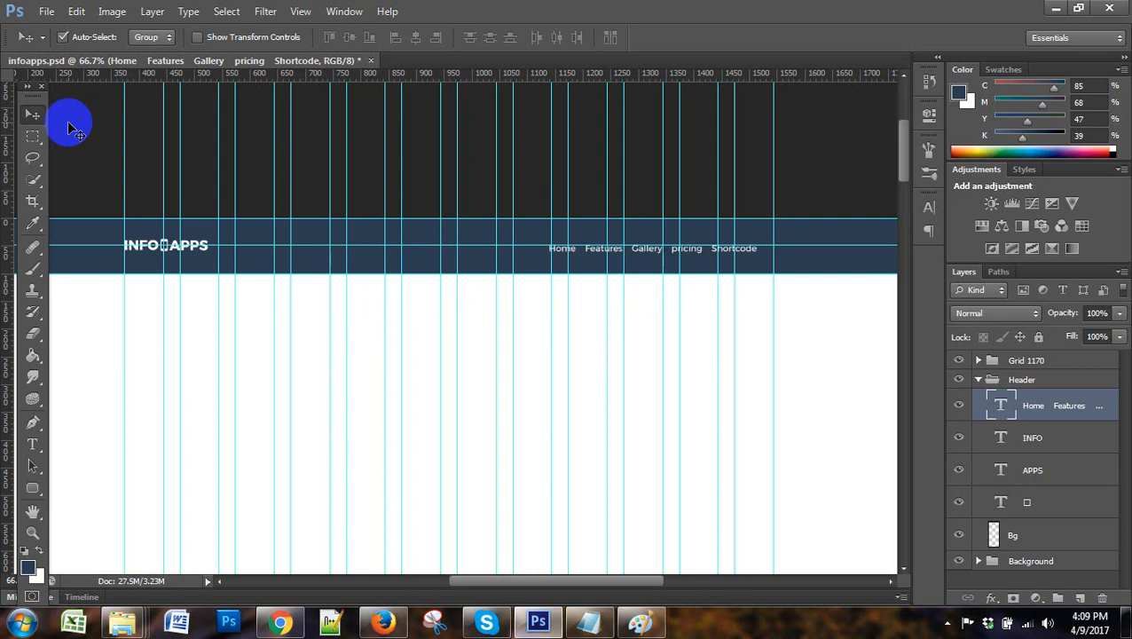
Nudge the menu text until "Shortcode" ends on the rightmost grid guide and the line centres on the header's horizontal guide
{"action": "key", "text": "Right"}
{"action": "key", "text": "Right"}
{"action": "key", "text": "Right"}
{"action": "key", "text": "Right"}
{"action": "key", "text": "Right"}
{"action": "key", "text": "Right"}
{"action": "key", "text": "Right"}
{"action": "key", "text": "Right"}
{"action": "key", "text": "Right"}
{"action": "key", "text": "Right"}
{"action": "key", "text": "Right"}
{"action": "key", "text": "Right"}
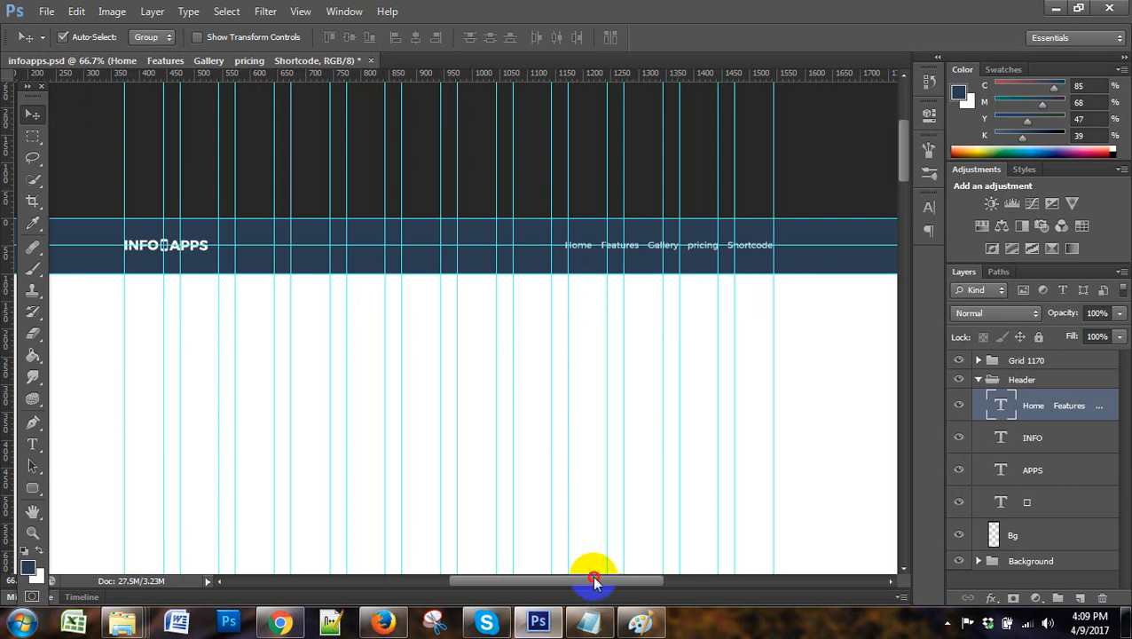
Hide the guides and examine the header's logo and menu without them
{"action": "left_click_drag", "start_coordinate": [594, 578], "coordinate": [588, 581]}
{"action": "key", "text": "ctrl+semicolon"}
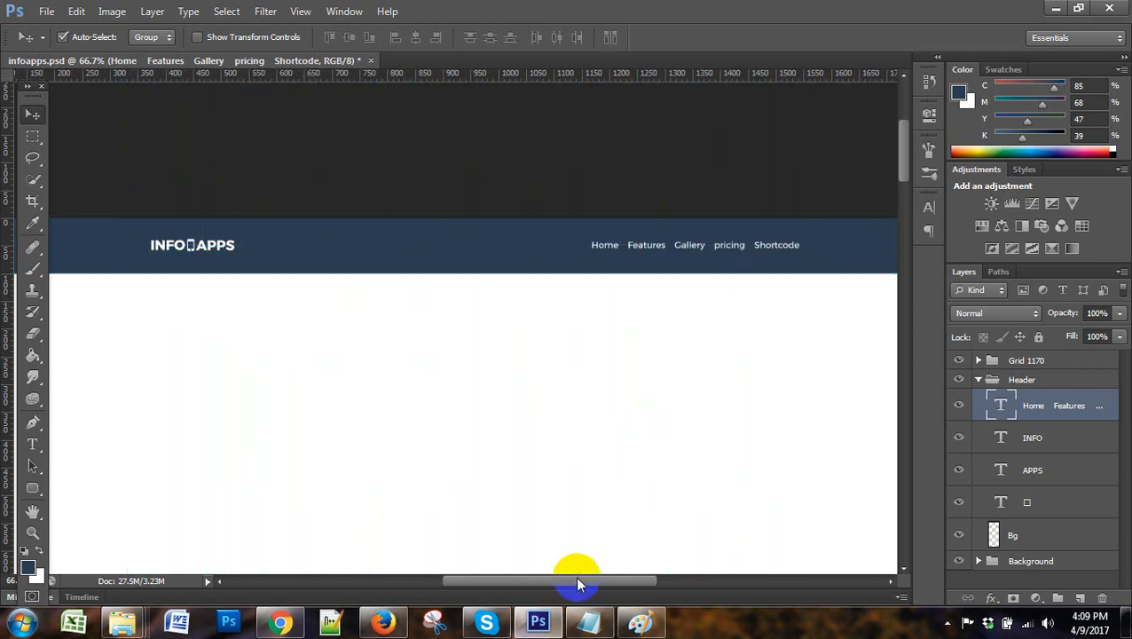
{"action": "scroll", "coordinate": [548, 460], "scroll_direction": "down", "scroll_amount": 2}
{"action": "scroll", "coordinate": [548, 459], "scroll_direction": "up", "scroll_amount": 1}
{"action": "scroll", "coordinate": [548, 459], "scroll_direction": "down", "scroll_amount": 1}
{"action": "scroll", "coordinate": [548, 459], "scroll_direction": "down", "scroll_amount": 1}
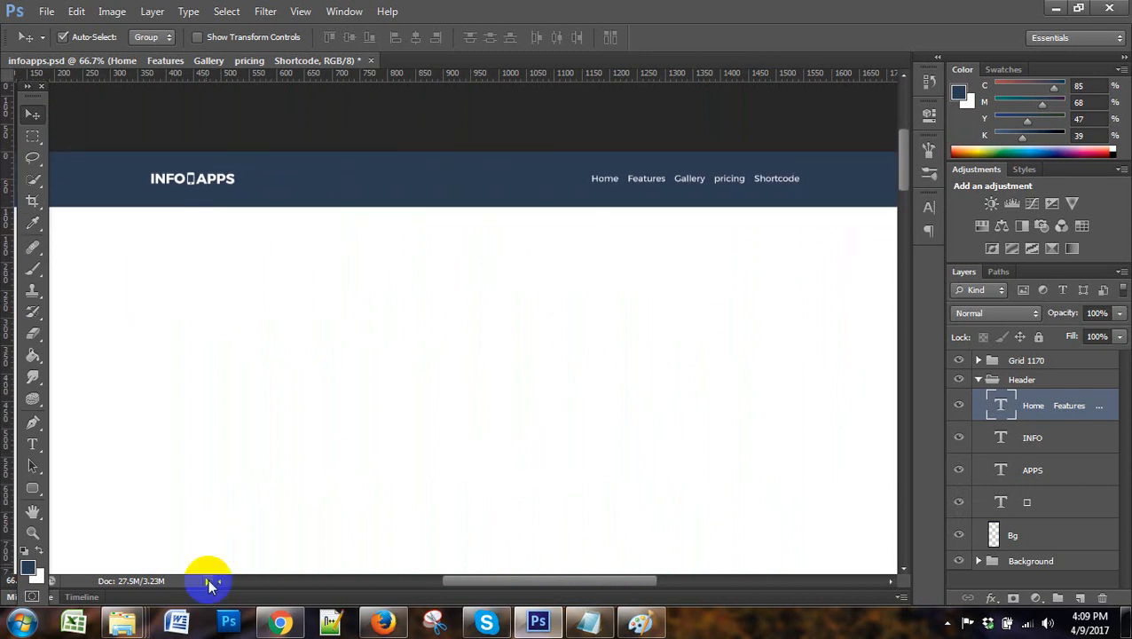
Loosen the logo spacing by nudging APPS slightly right and centring the phone icon between INFO and APPS
{"action": "left_click", "coordinate": [203, 184]}
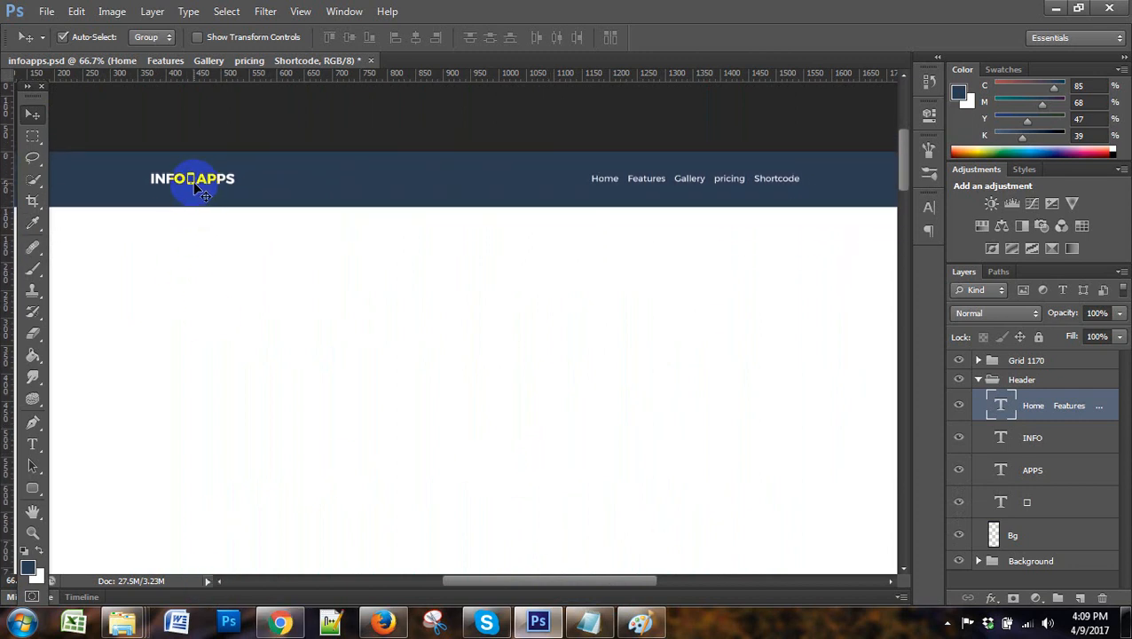
{"action": "left_click", "coordinate": [1056, 448]}
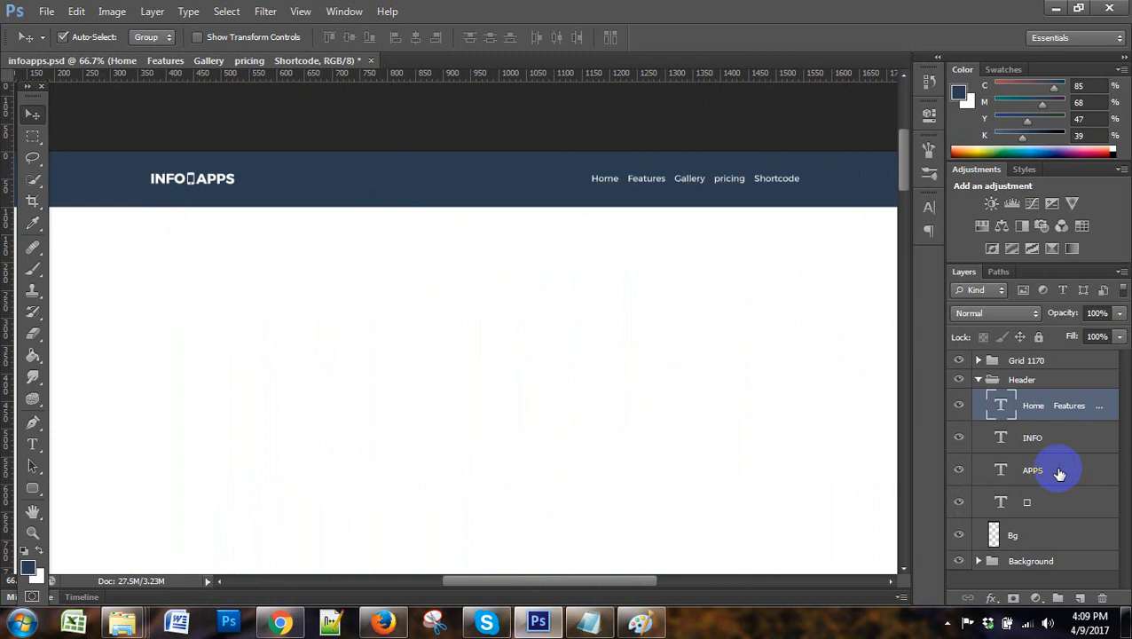
{"action": "left_click", "coordinate": [39, 116]}
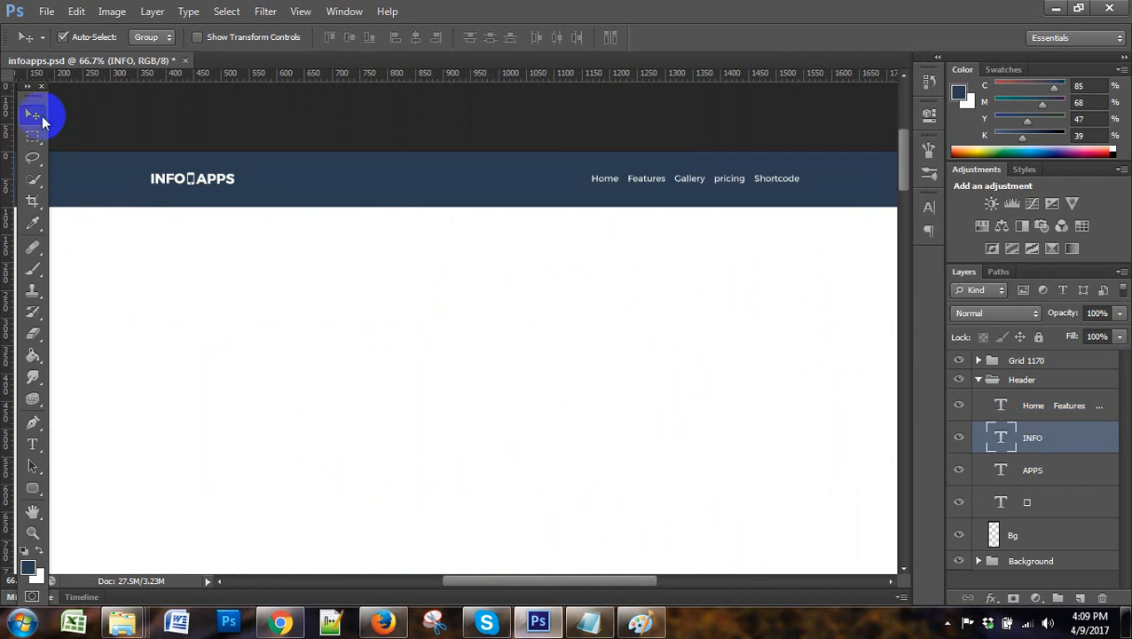
{"action": "left_click", "coordinate": [1058, 479]}
{"action": "key", "text": "Right"}
{"action": "key", "text": "Right"}
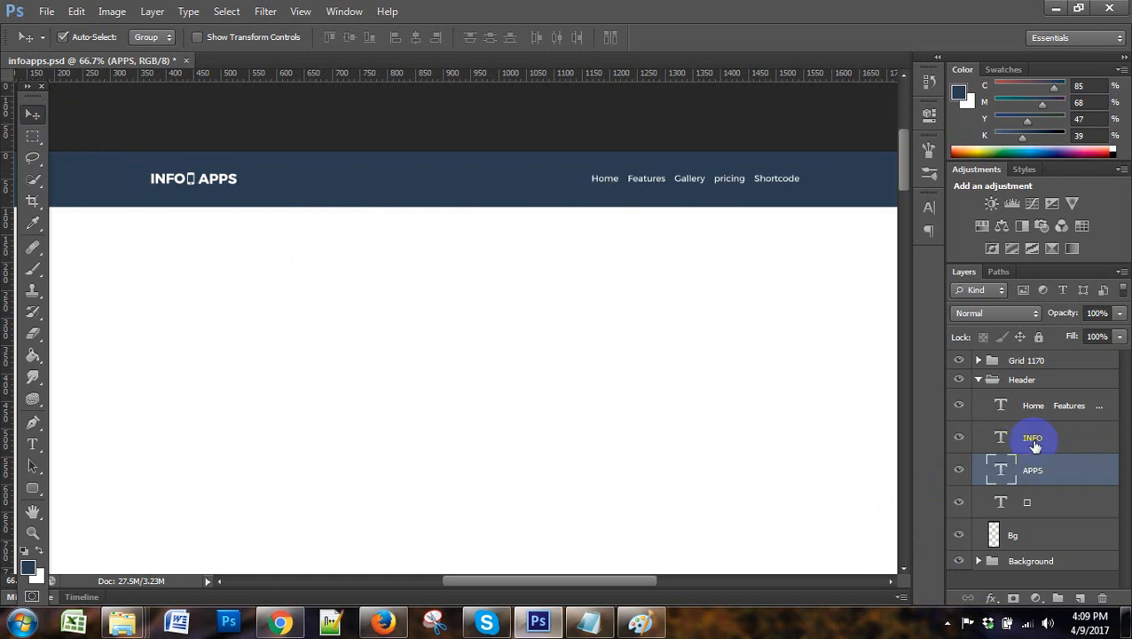
{"action": "left_click", "coordinate": [1034, 504]}
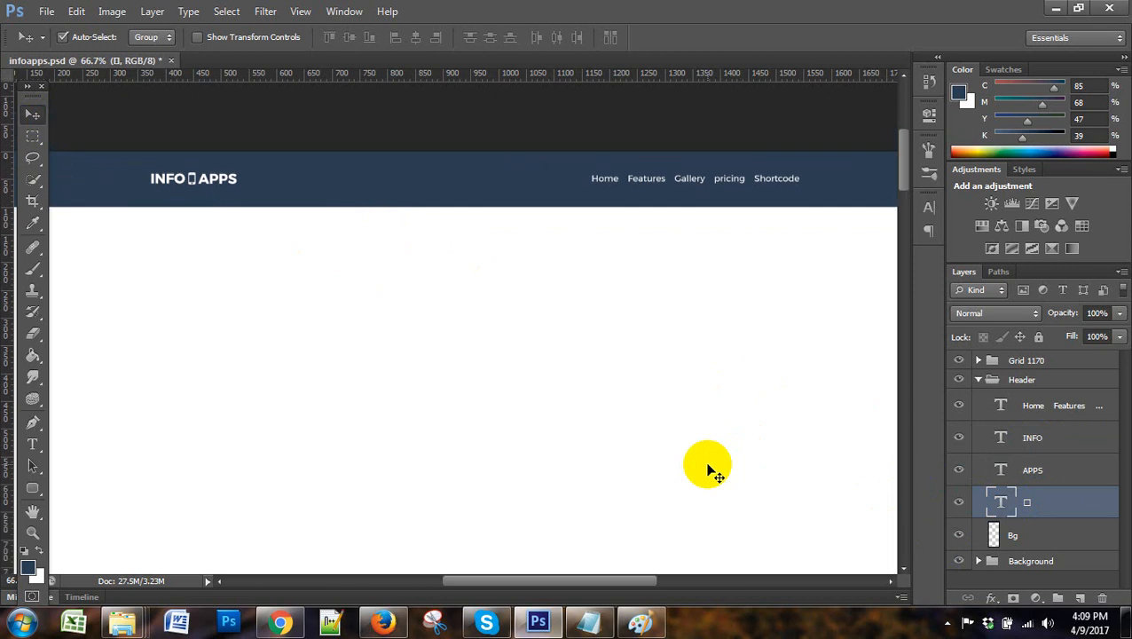
Show the guides again and draw a narrow rectangular selection about 700 px tall, starting at the header's lower edge
{"action": "key", "text": "ctrl+semicolon"}
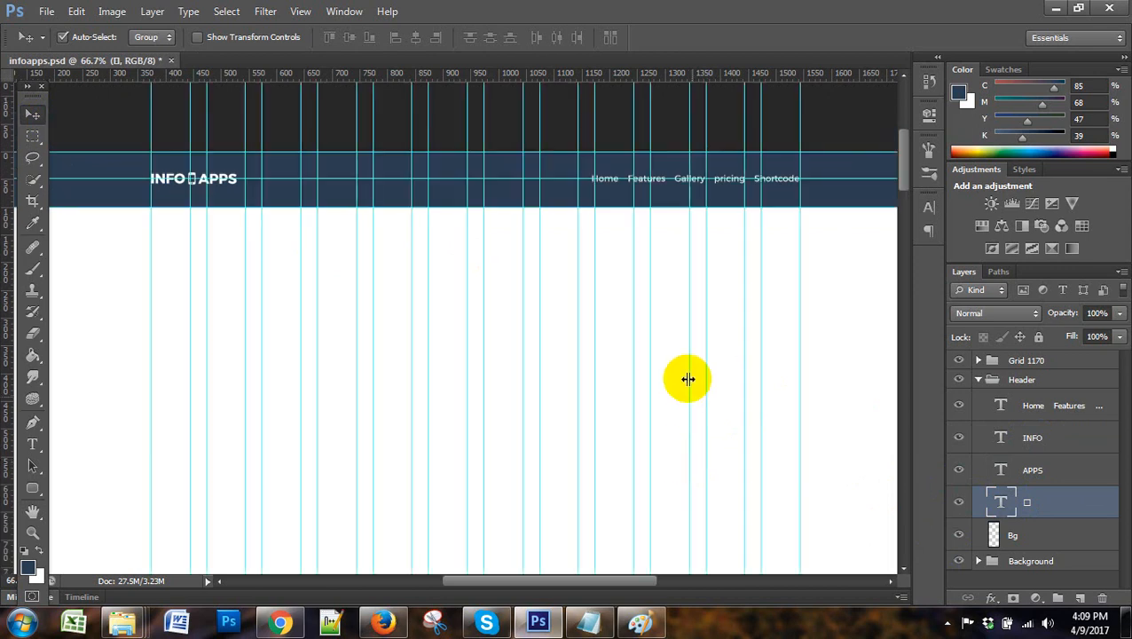
{"action": "scroll", "coordinate": [697, 387], "scroll_direction": "down", "scroll_amount": 4}
{"action": "scroll", "coordinate": [698, 387], "scroll_direction": "up", "scroll_amount": 2}
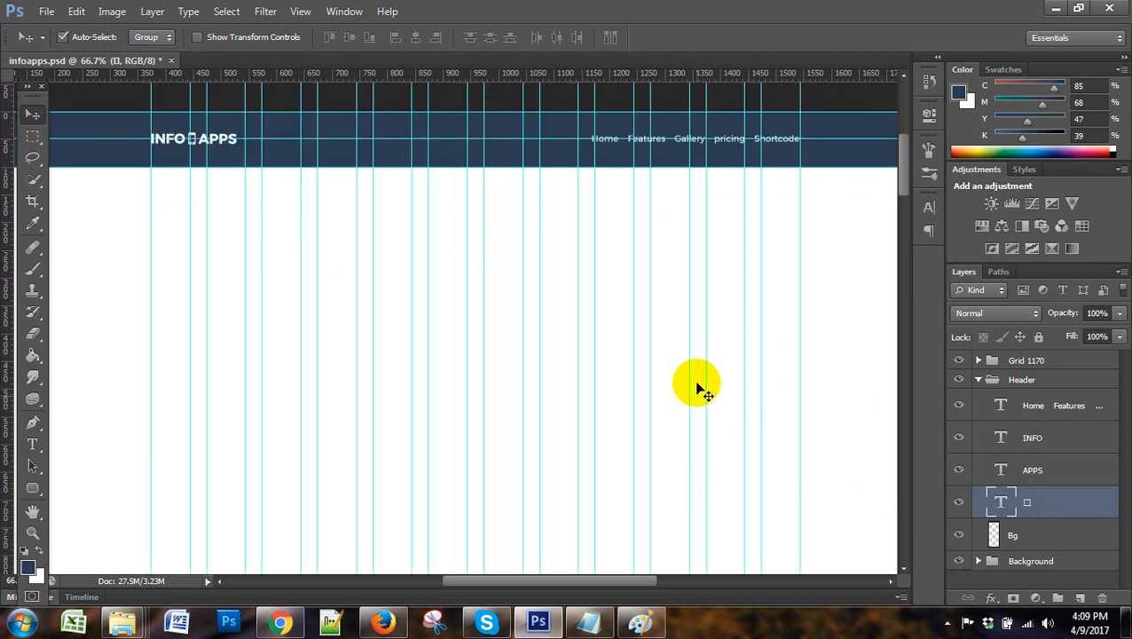
{"action": "left_click", "coordinate": [32, 135]}
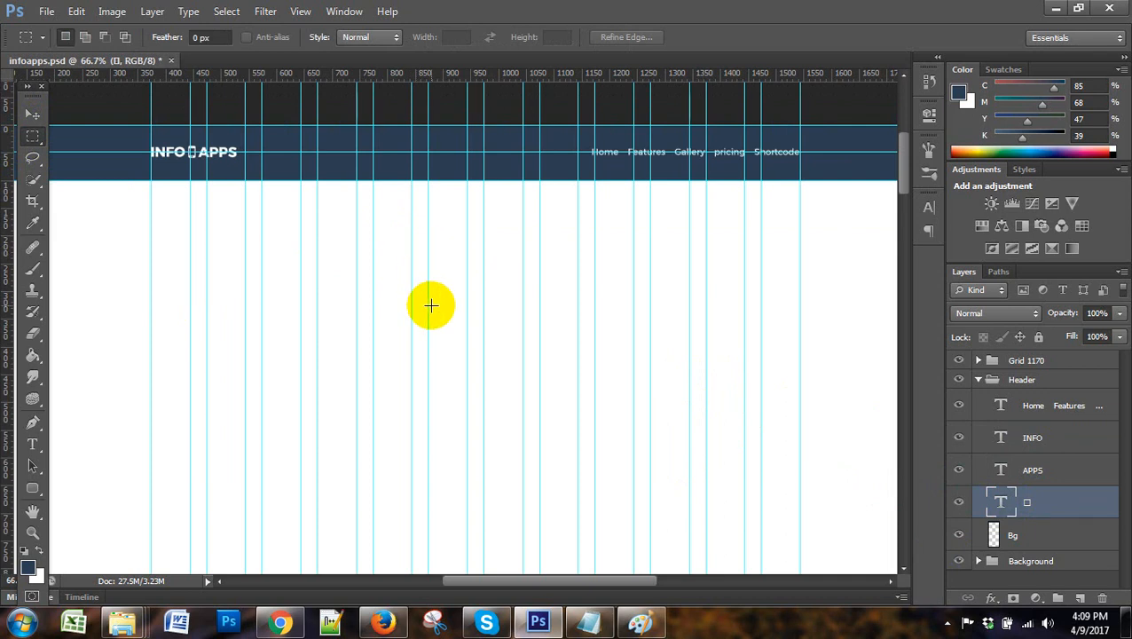
{"action": "scroll", "coordinate": [432, 303], "scroll_direction": "down", "scroll_amount": 2}
{"action": "left_click_drag", "start_coordinate": [392, 155], "coordinate": [432, 540]}
{"action": "scroll", "coordinate": [506, 424], "scroll_direction": "down", "scroll_amount": 2}
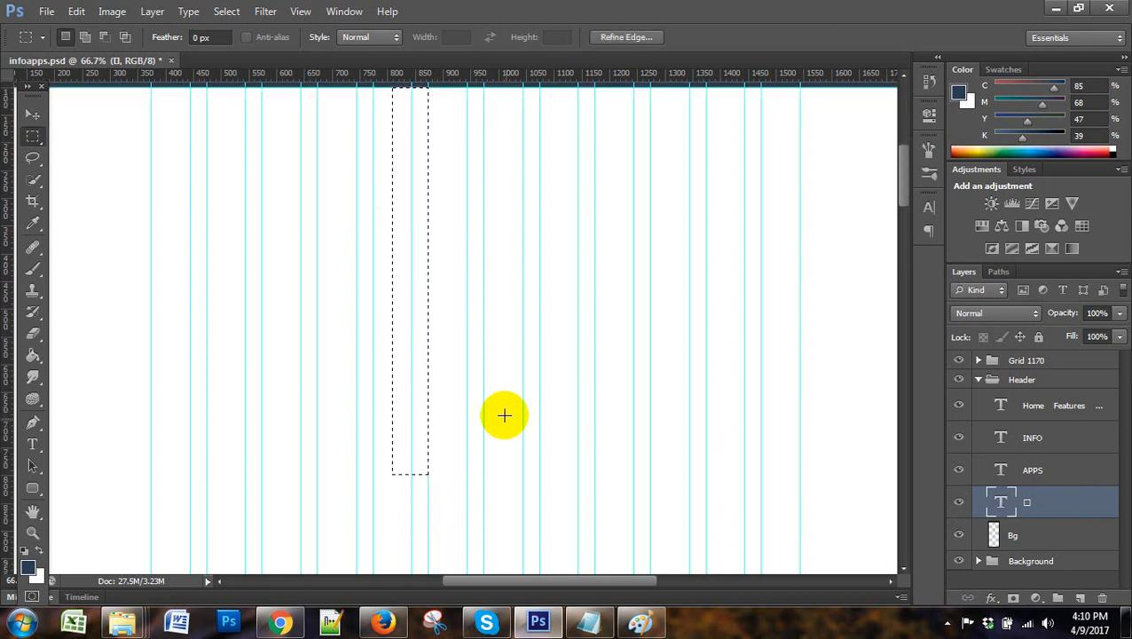
Add a horizontal guide at the selection's lower edge, check the section height with another marquee, and deselect
{"action": "left_click_drag", "start_coordinate": [419, 74], "coordinate": [450, 474]}
{"action": "left_click", "coordinate": [36, 138]}
{"action": "left_click", "coordinate": [198, 160]}
{"action": "scroll", "coordinate": [503, 372], "scroll_direction": "up", "scroll_amount": 1}
{"action": "scroll", "coordinate": [502, 371], "scroll_direction": "up", "scroll_amount": 2}
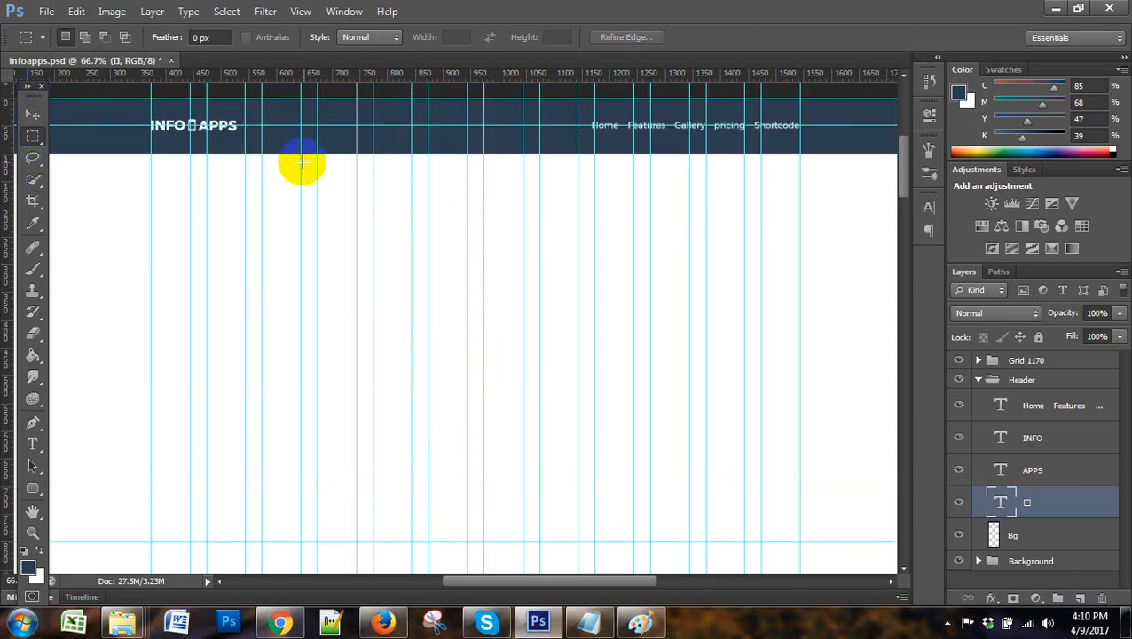
{"action": "left_click_drag", "start_coordinate": [293, 156], "coordinate": [361, 536]}
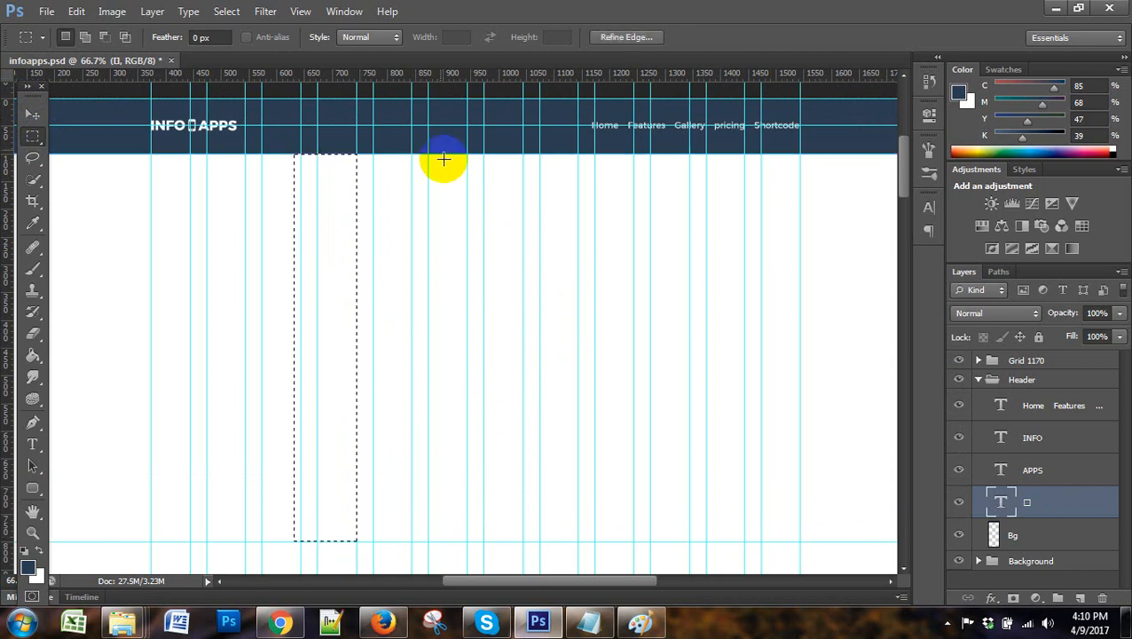
{"action": "left_click", "coordinate": [473, 303]}
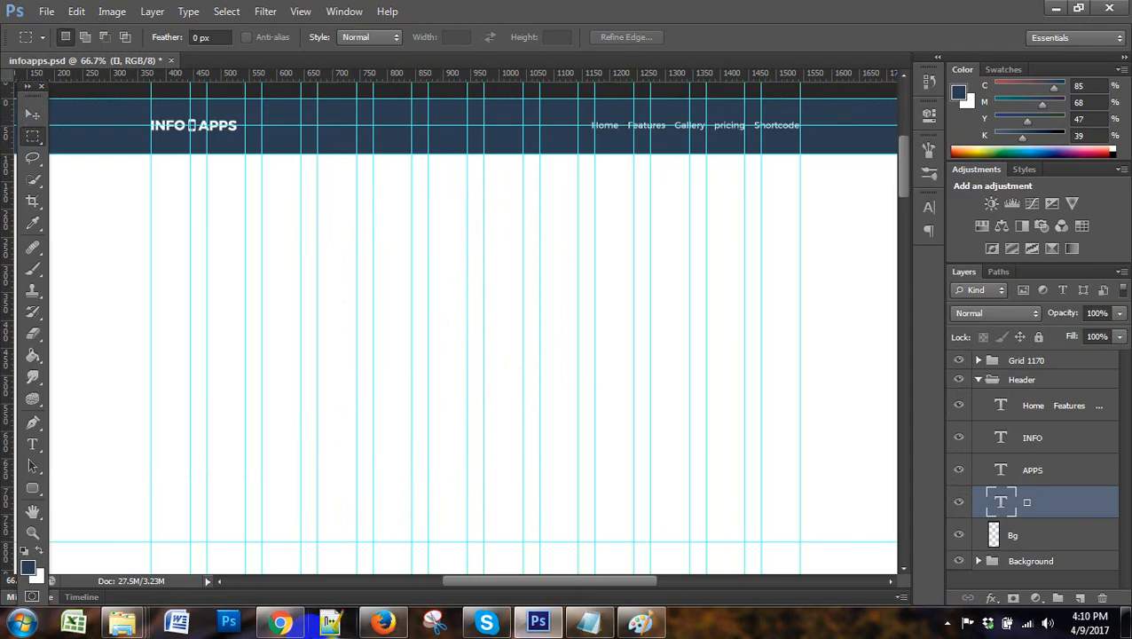
Switch to Chrome and examine the Smart Learning and Novatic demo pages as layout references for the banner section
{"action": "left_click", "coordinate": [280, 621]}
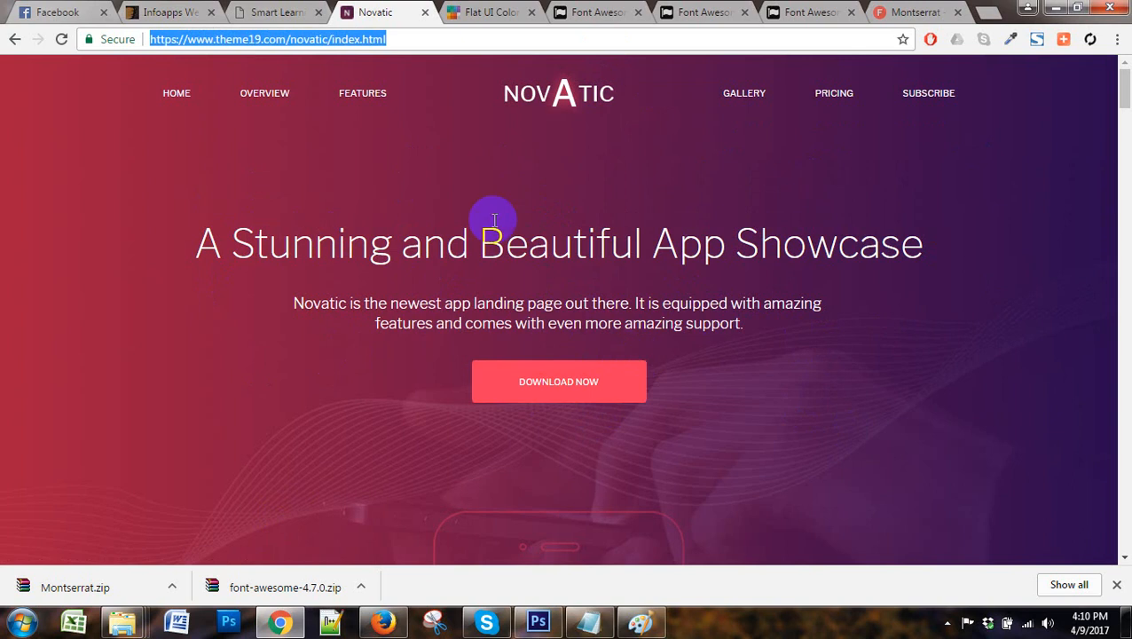
{"action": "left_click", "coordinate": [275, 12]}
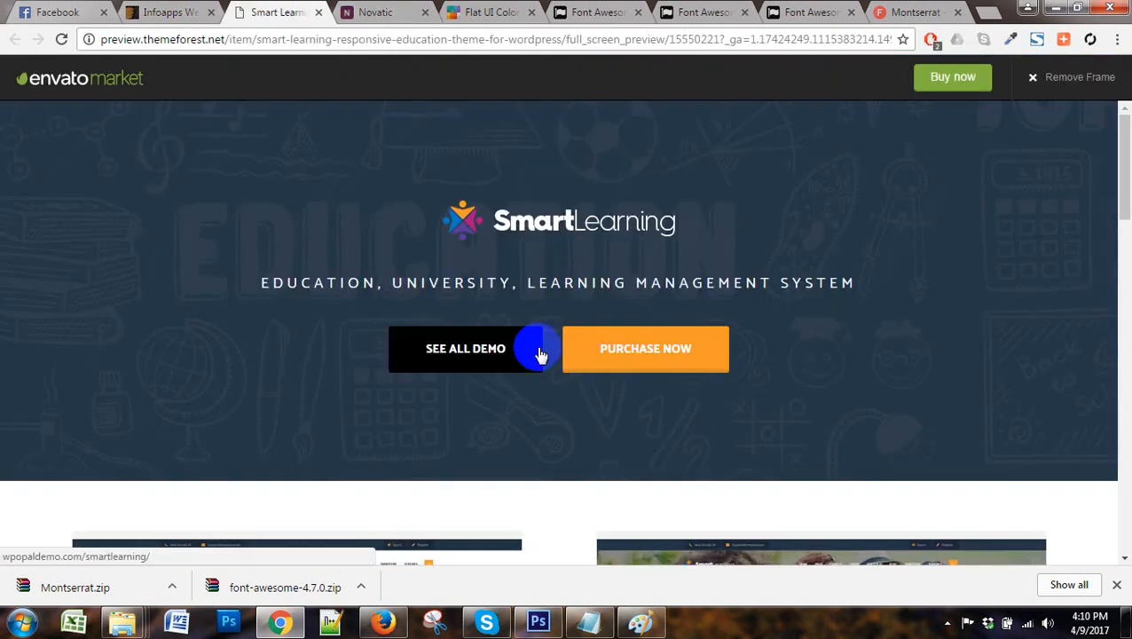
{"action": "key", "text": "ctrl+Tab"}
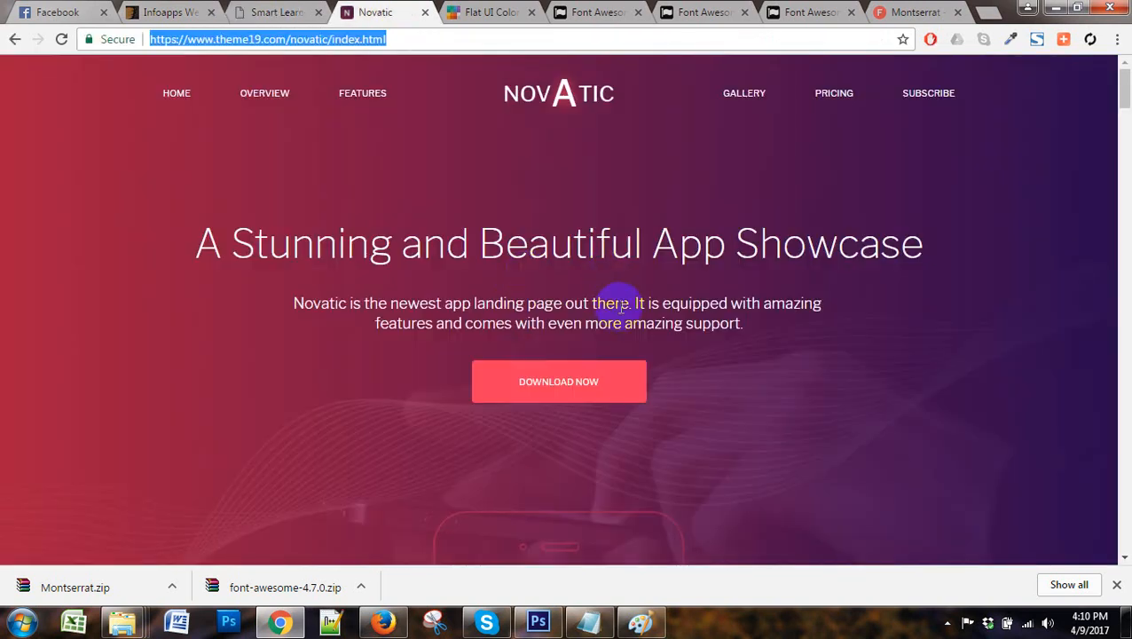
{"action": "scroll", "coordinate": [656, 284], "scroll_direction": "down", "scroll_amount": 10}
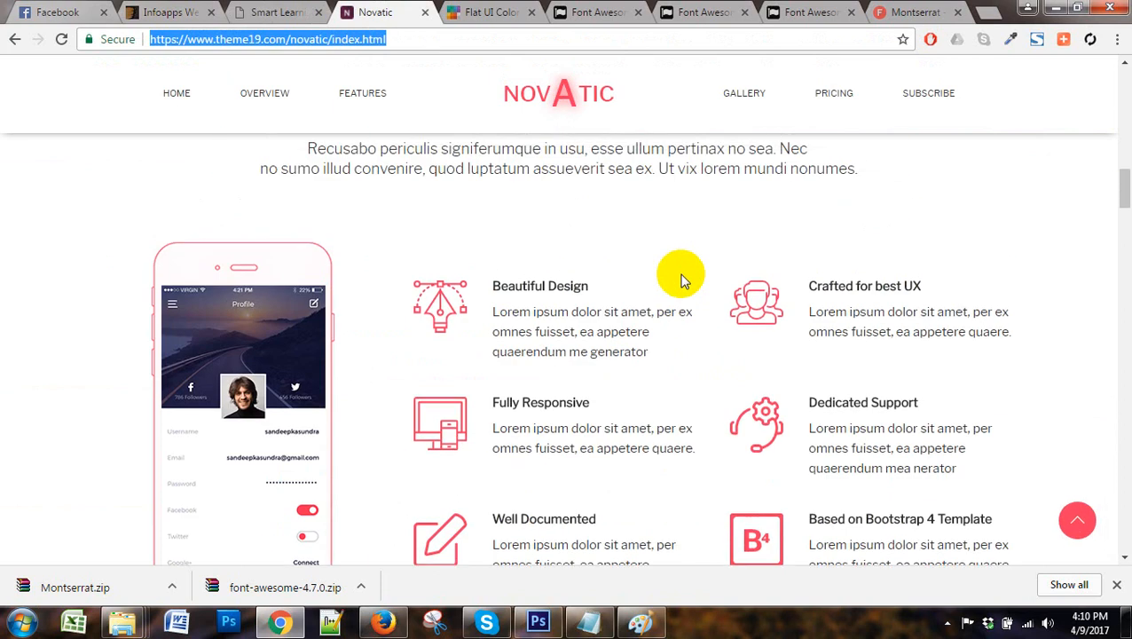
{"action": "scroll", "coordinate": [638, 273], "scroll_direction": "up", "scroll_amount": 6}
{"action": "scroll", "coordinate": [621, 272], "scroll_direction": "up", "scroll_amount": 5}
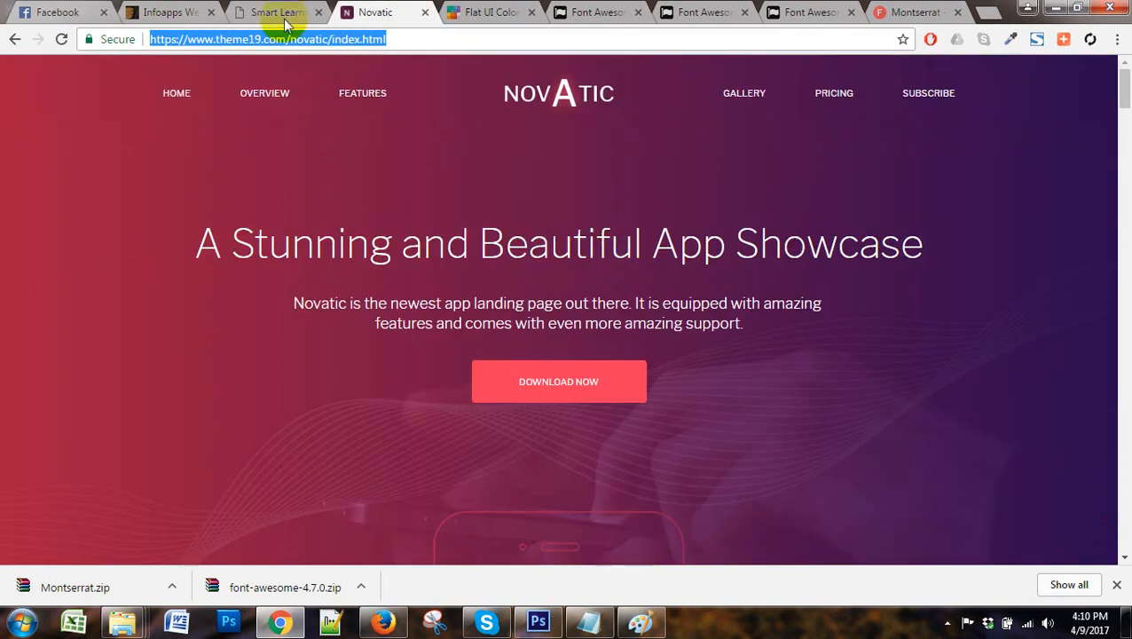
{"action": "key", "text": "ctrl+shift+Tab"}
{"action": "key", "text": "ctrl+shift+Tab"}
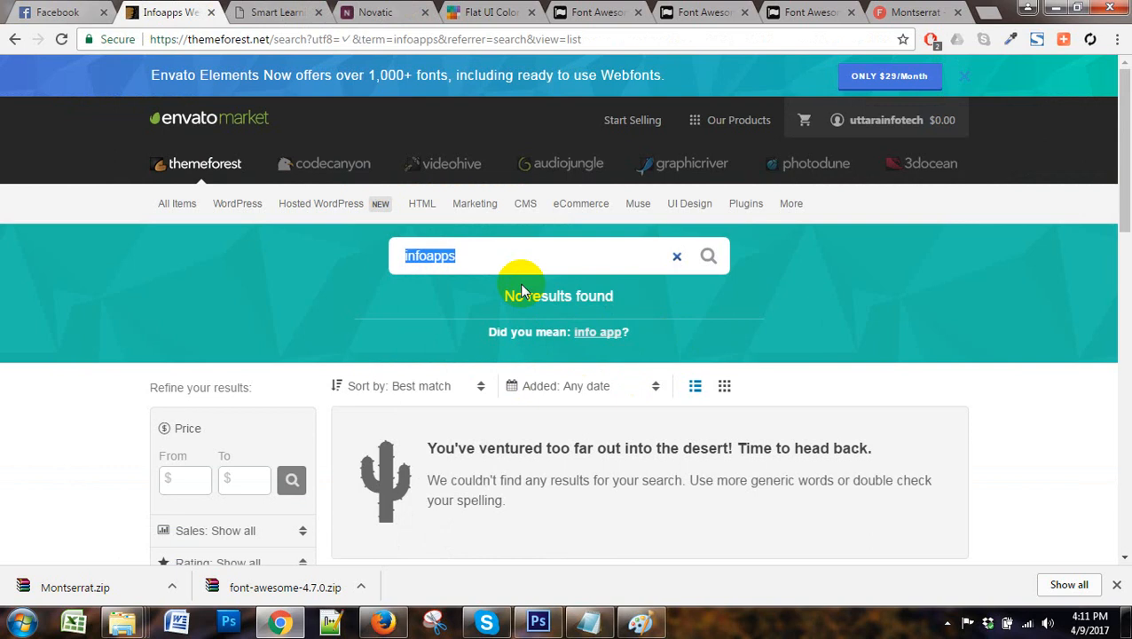
Search ThemeForest for "appnew" and look through the results
{"action": "left_click", "coordinate": [539, 621]}
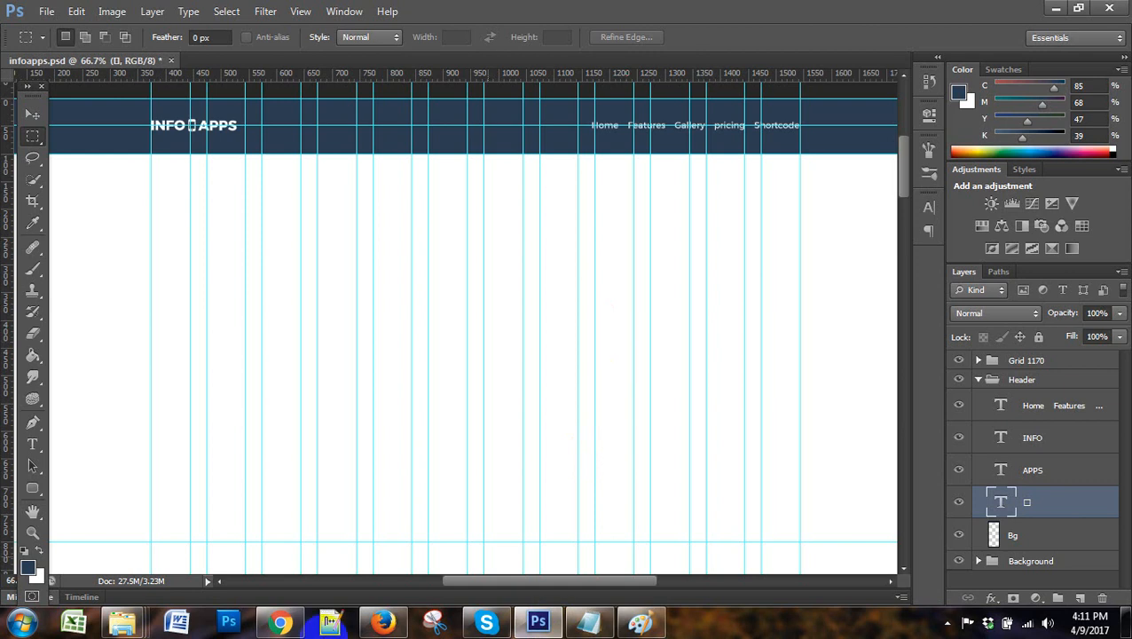
{"action": "left_click", "coordinate": [280, 622]}
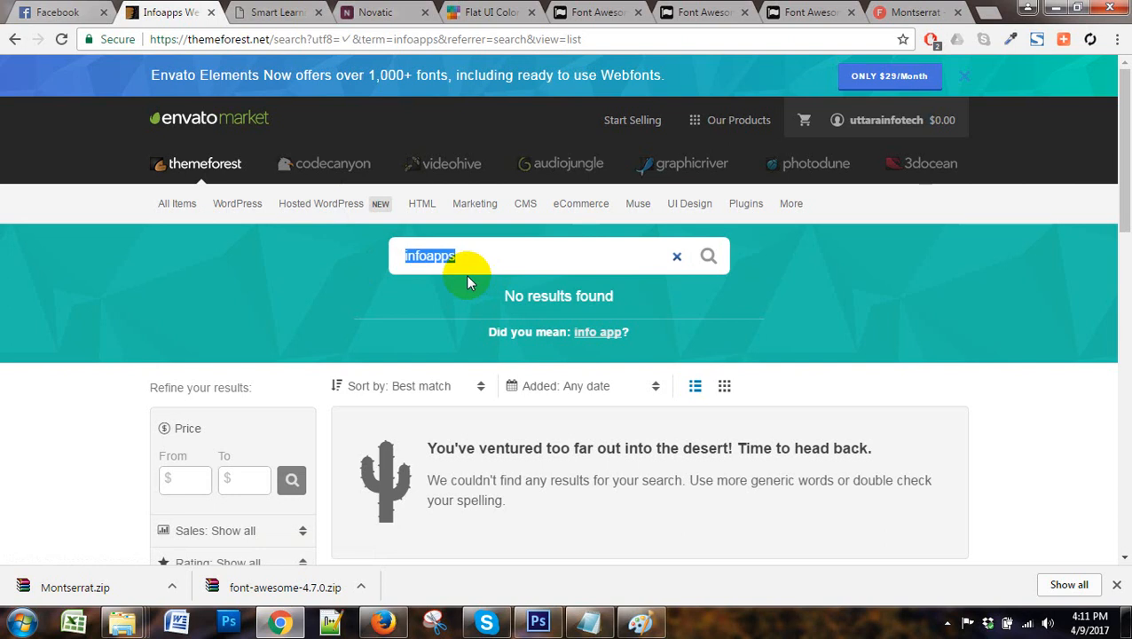
{"action": "type", "text": "pnew"}
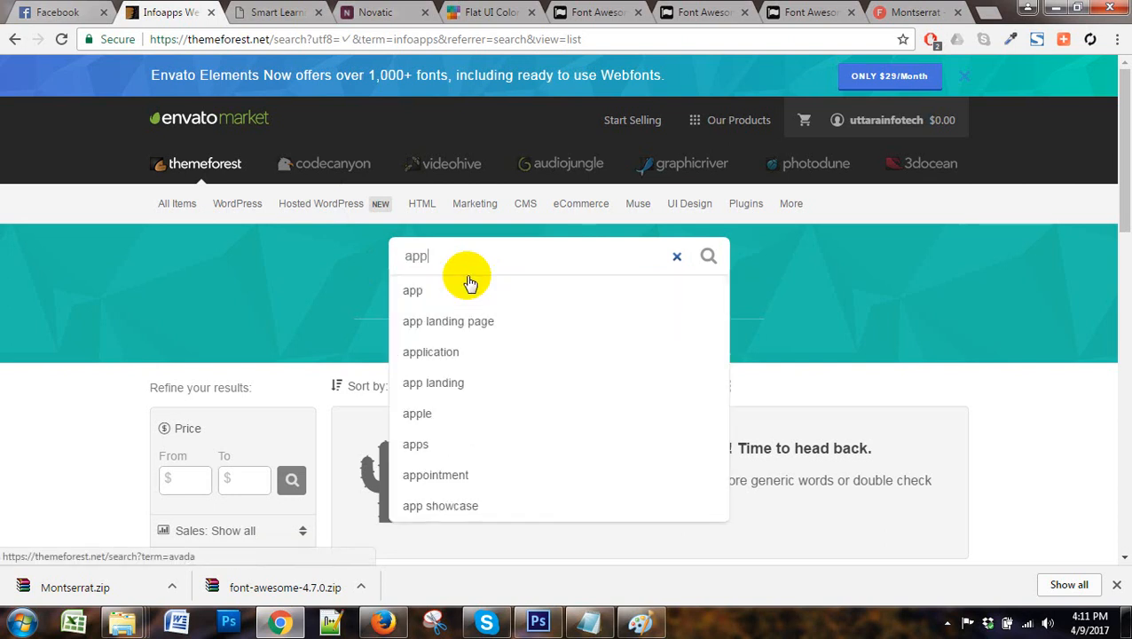
{"action": "key", "text": "Return"}
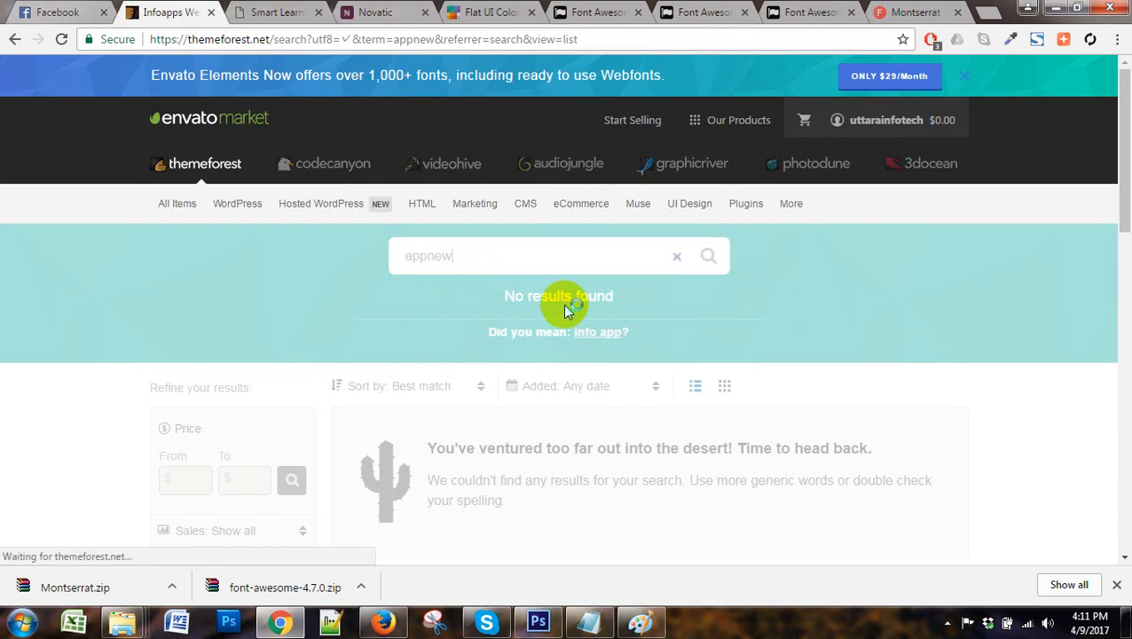
{"action": "scroll", "coordinate": [565, 309], "scroll_direction": "down", "scroll_amount": 1}
{"action": "scroll", "coordinate": [565, 310], "scroll_direction": "down", "scroll_amount": 8}
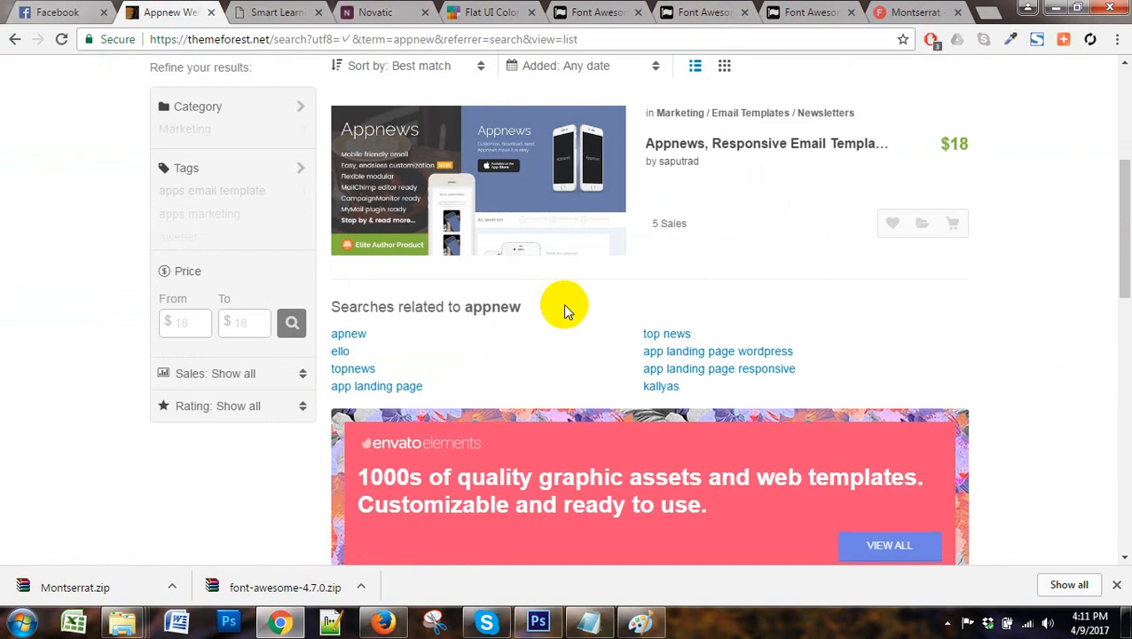
{"action": "scroll", "coordinate": [565, 310], "scroll_direction": "up", "scroll_amount": 4}
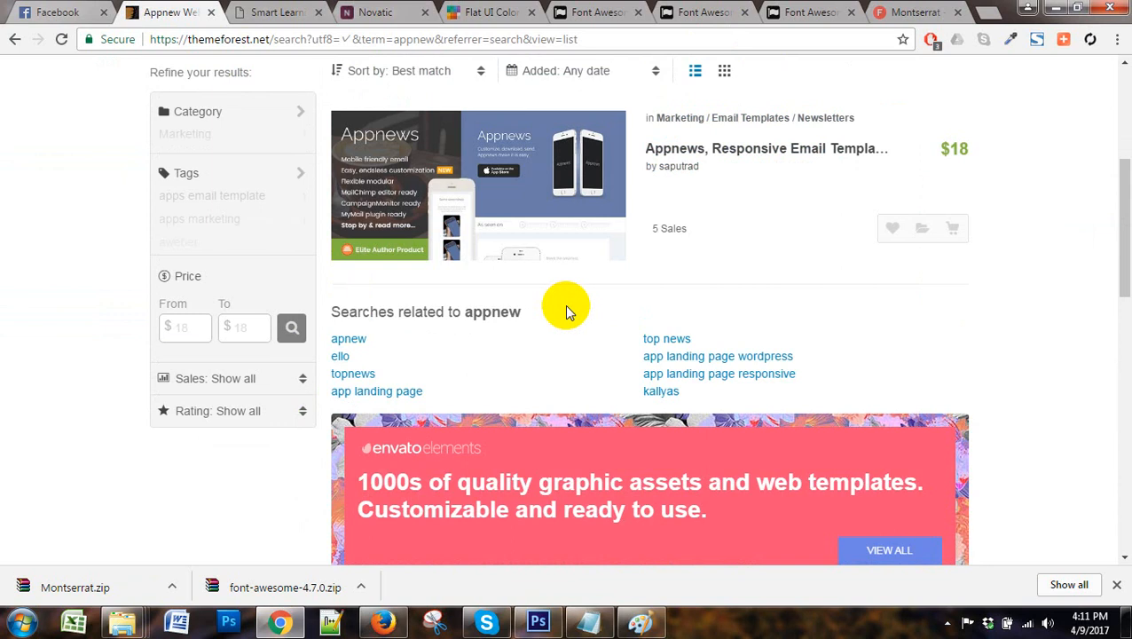
{"action": "scroll", "coordinate": [567, 305], "scroll_direction": "up", "scroll_amount": 4}
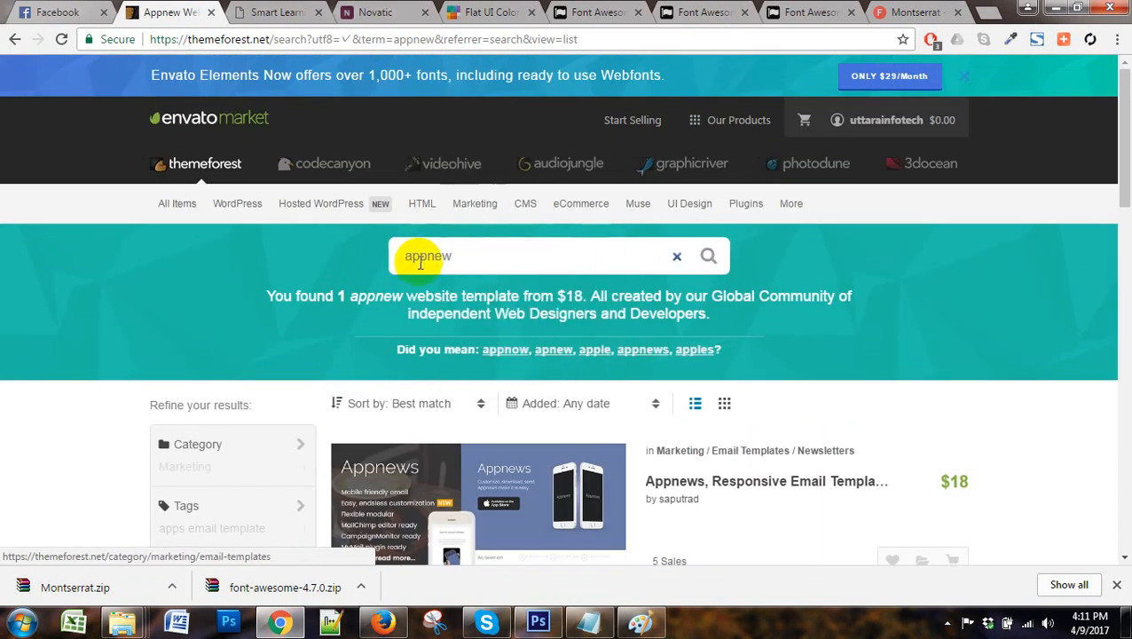
Search ThemeForest for "devitems" and look through the listed templates
{"action": "double_click", "coordinate": [421, 261]}
{"action": "type", "text": "devitems"}
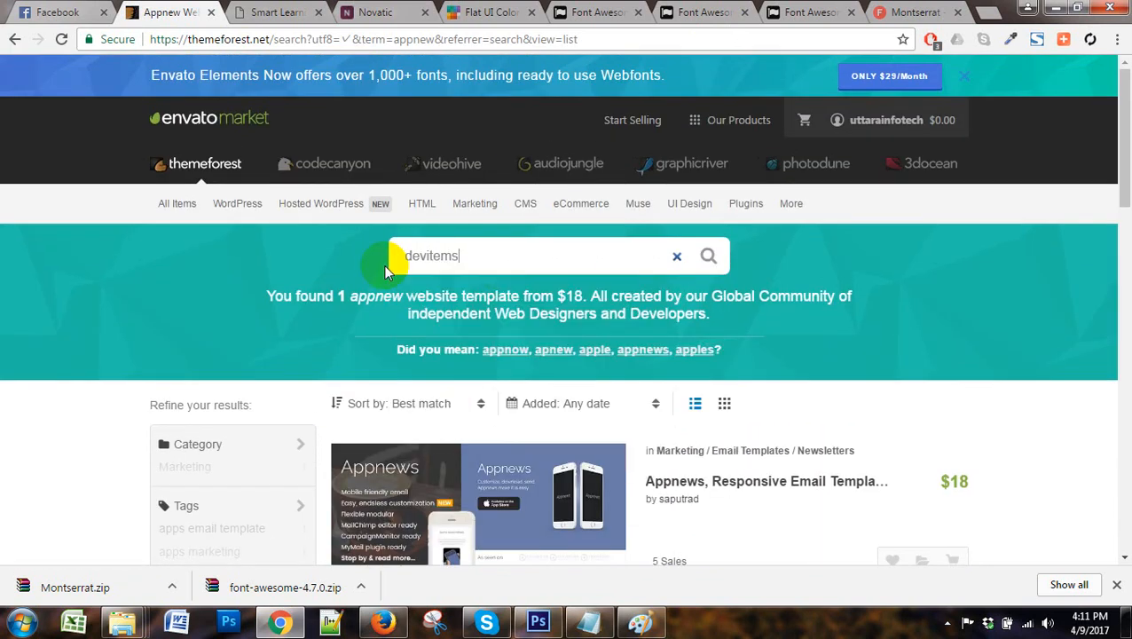
{"action": "key", "text": "Return"}
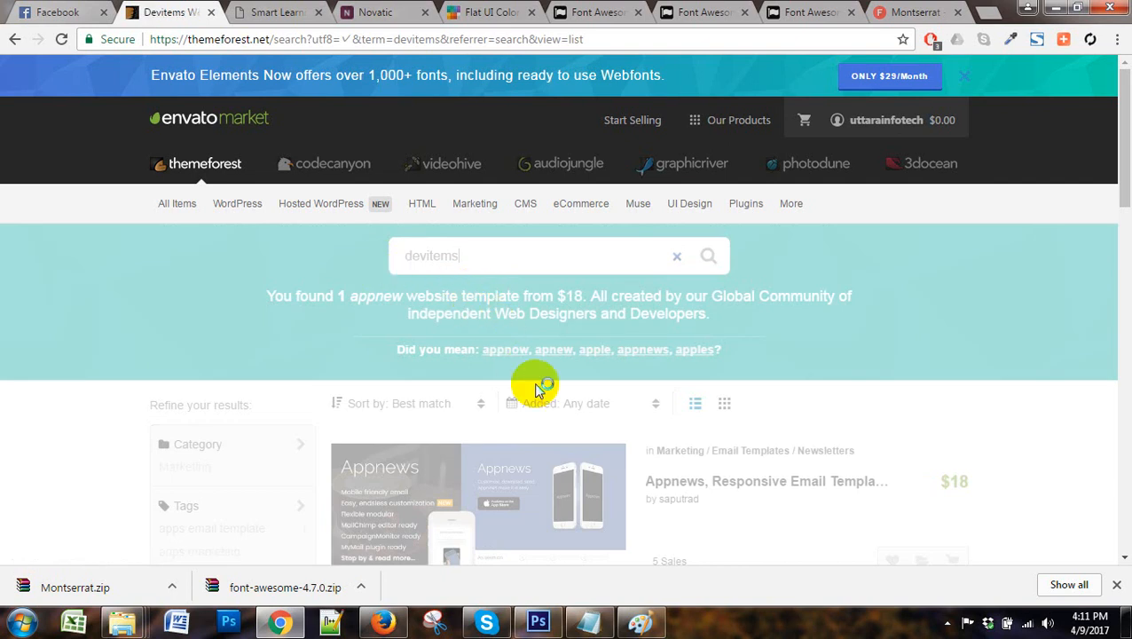
{"action": "scroll", "coordinate": [538, 390], "scroll_direction": "down", "scroll_amount": 4}
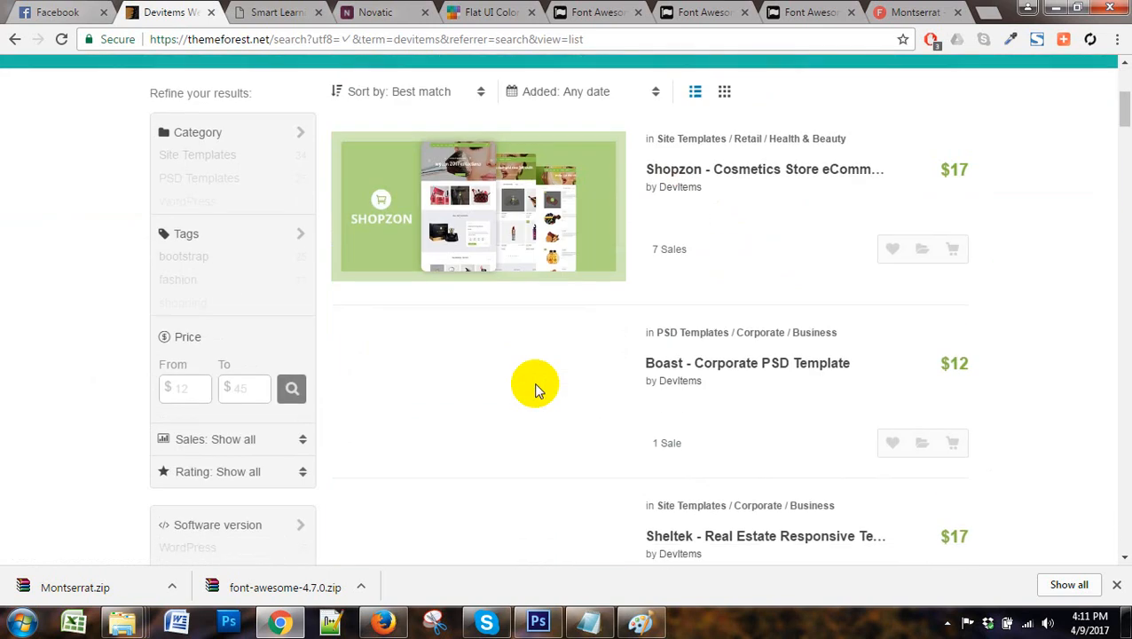
Open the DevItems author profile on ThemeForest and look through its portfolio for the Apnew template
{"action": "left_click", "coordinate": [683, 187]}
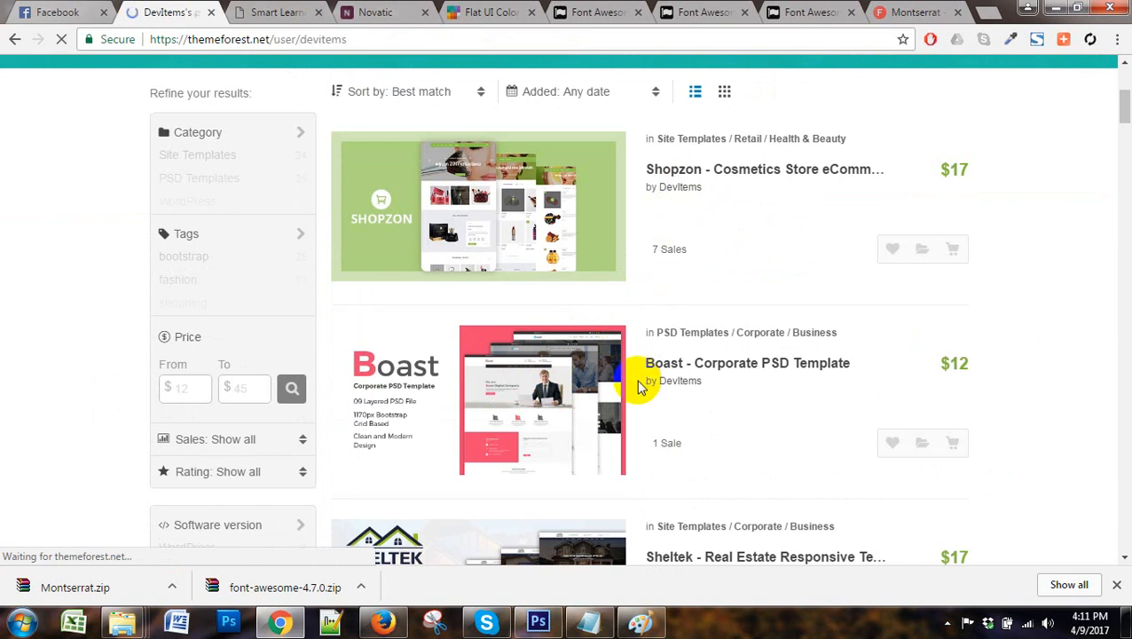
{"action": "scroll", "coordinate": [636, 379], "scroll_direction": "down", "scroll_amount": 2}
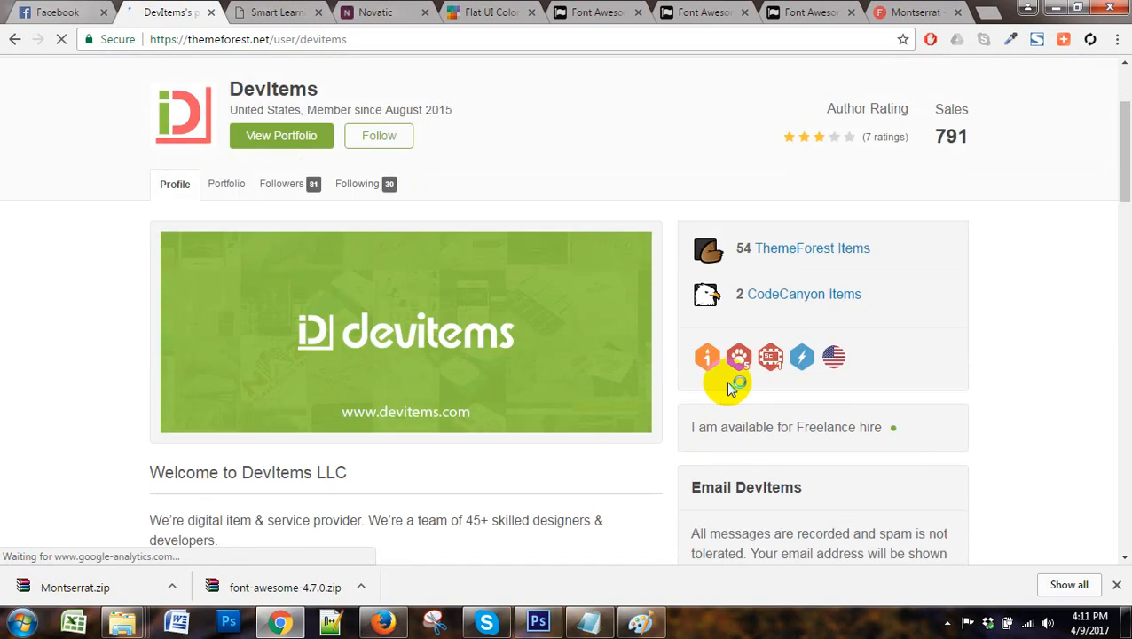
{"action": "left_click", "coordinate": [797, 253]}
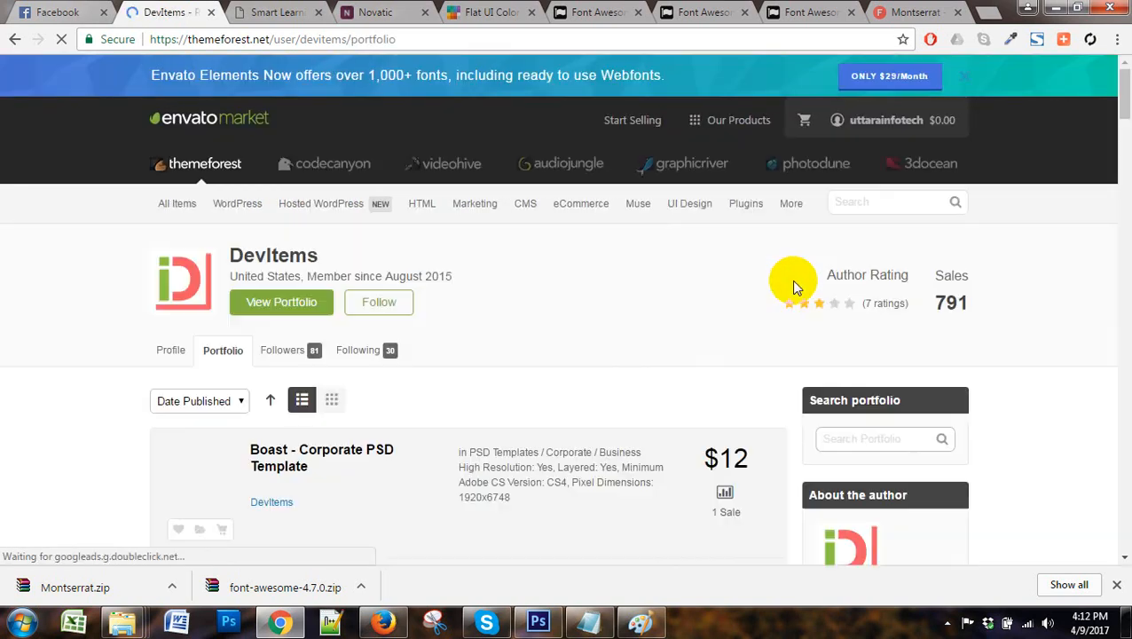
{"action": "scroll", "coordinate": [601, 417], "scroll_direction": "down", "scroll_amount": 10}
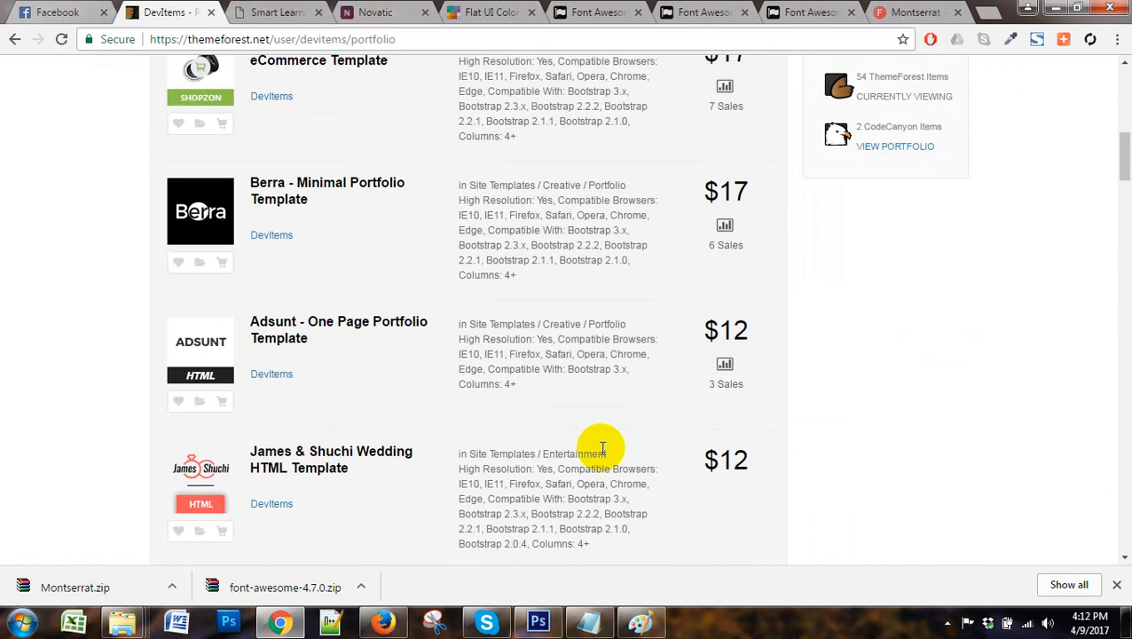
{"action": "scroll", "coordinate": [601, 453], "scroll_direction": "down", "scroll_amount": 10}
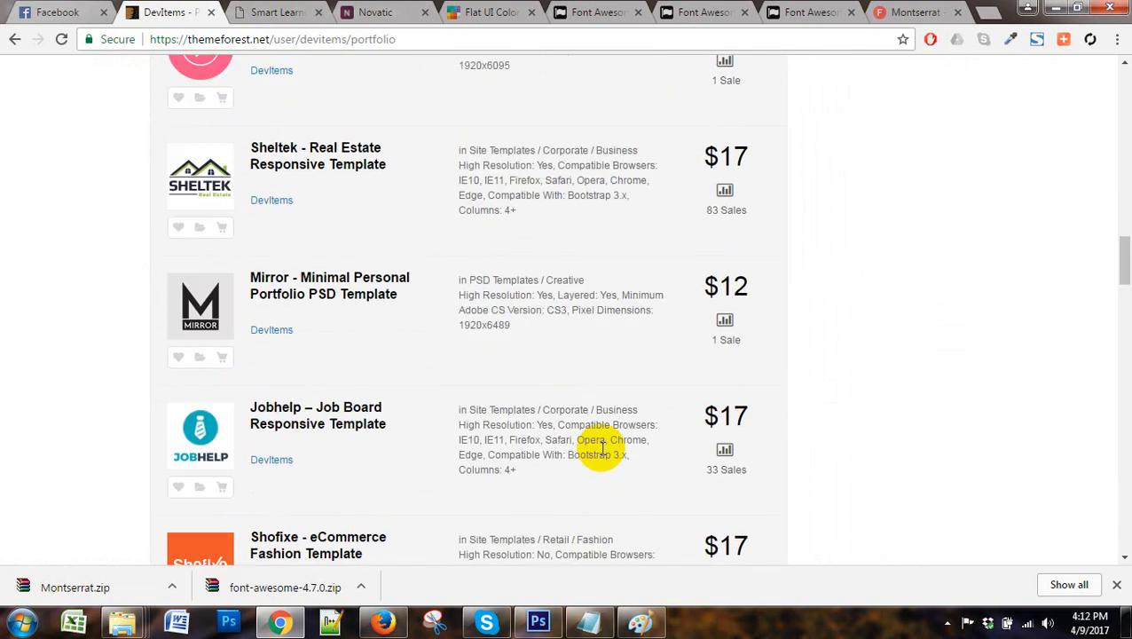
{"action": "scroll", "coordinate": [600, 453], "scroll_direction": "down", "scroll_amount": 10}
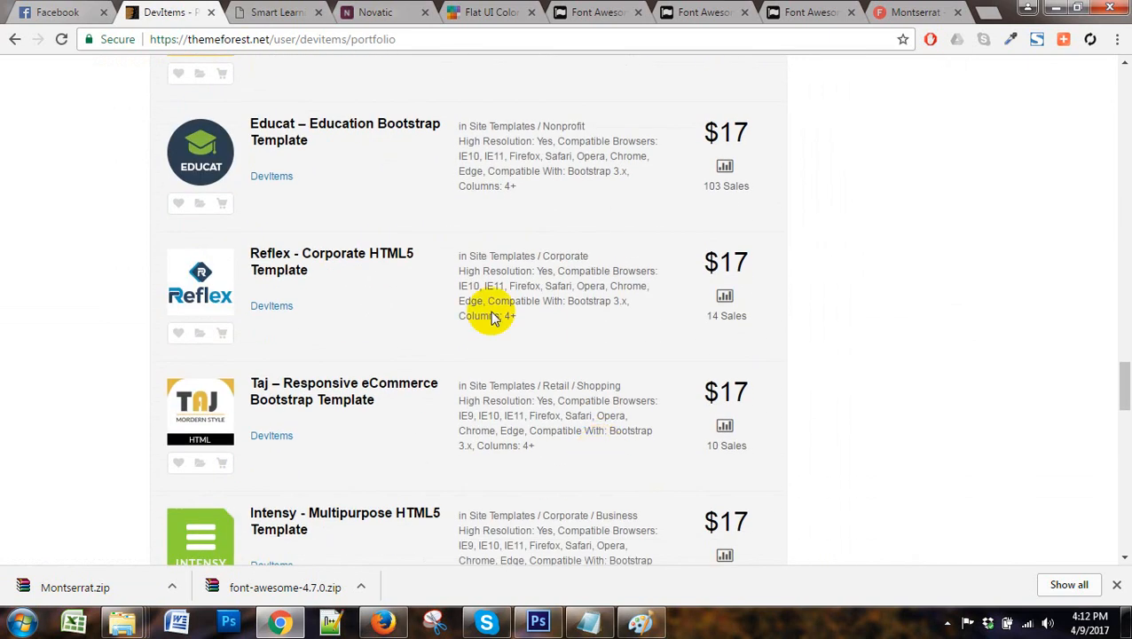
{"action": "scroll", "coordinate": [406, 395], "scroll_direction": "down", "scroll_amount": 8}
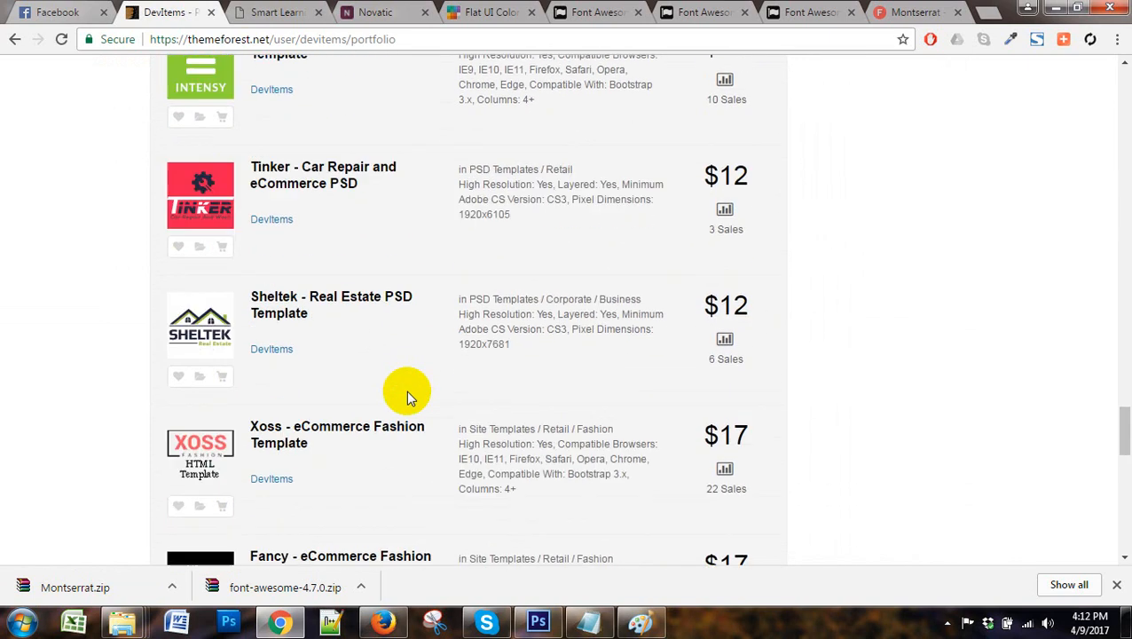
{"action": "scroll", "coordinate": [407, 395], "scroll_direction": "down", "scroll_amount": 4}
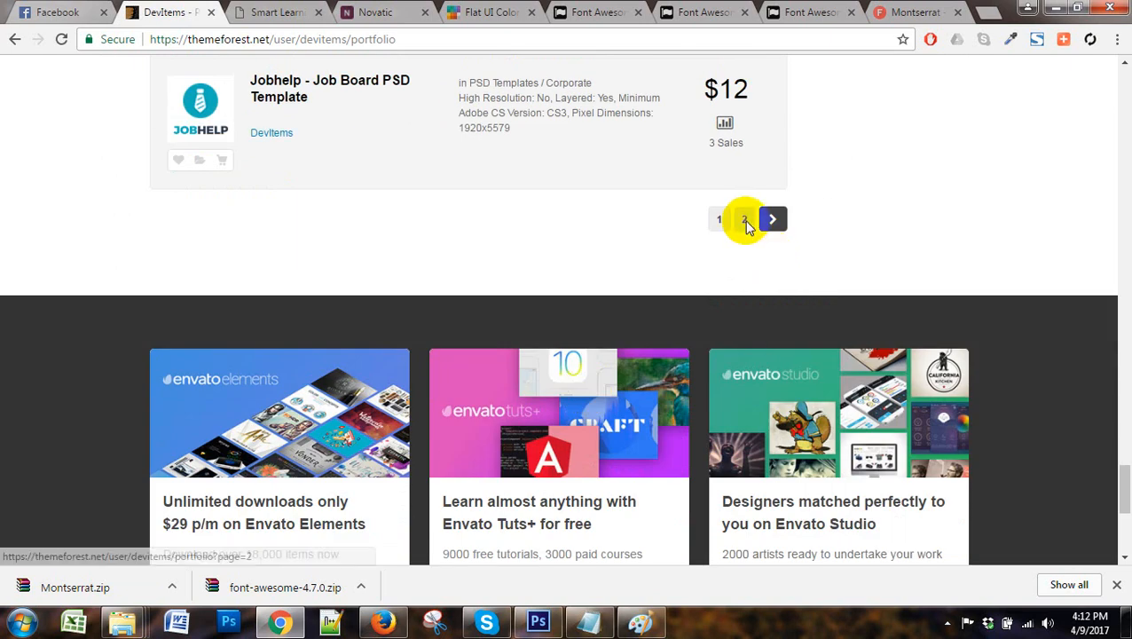
Find the "Apnew - Multipurpose Landing Page Template" on page 2 of the DevItems portfolio and open its item page
{"action": "left_click", "coordinate": [745, 222]}
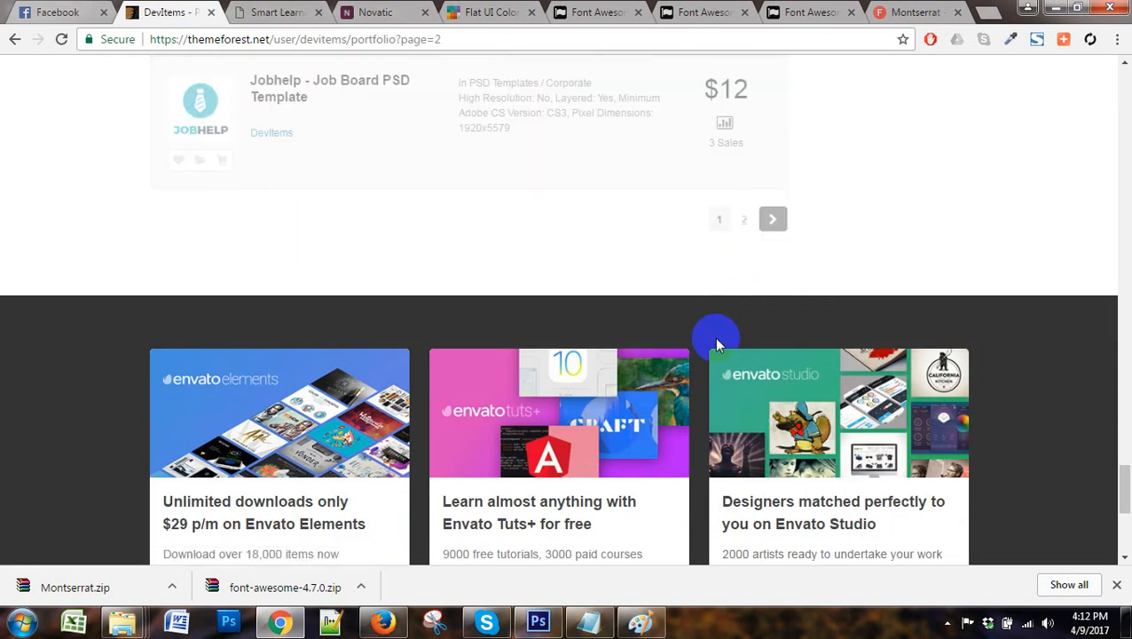
{"action": "scroll", "coordinate": [717, 341], "scroll_direction": "down", "scroll_amount": 5}
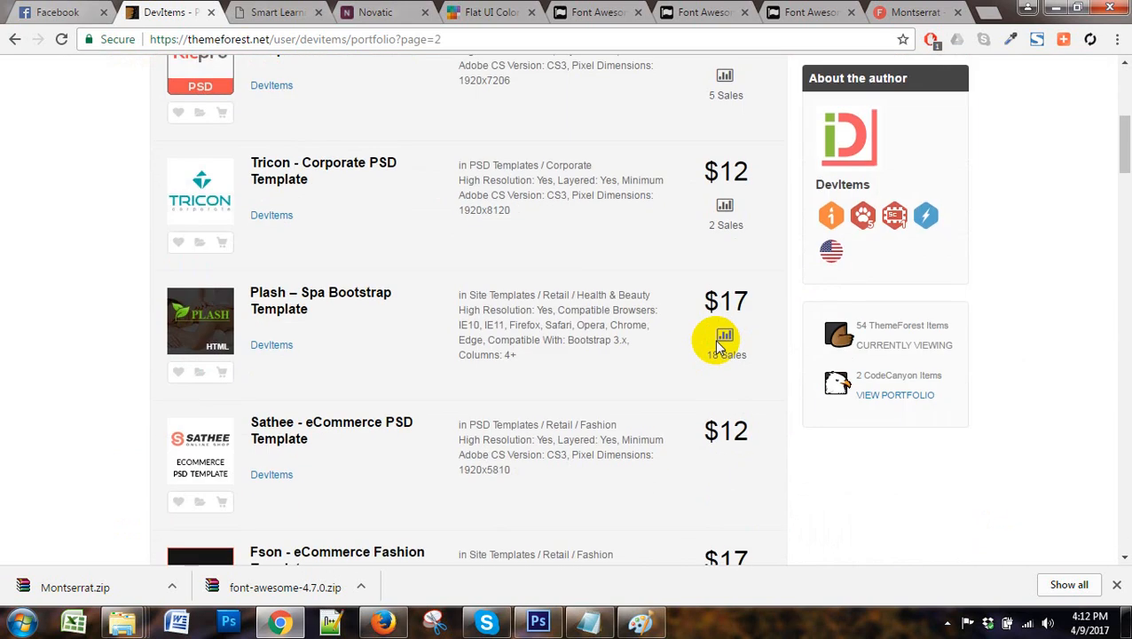
{"action": "scroll", "coordinate": [719, 346], "scroll_direction": "down", "scroll_amount": 8}
{"action": "scroll", "coordinate": [719, 341], "scroll_direction": "down", "scroll_amount": 13}
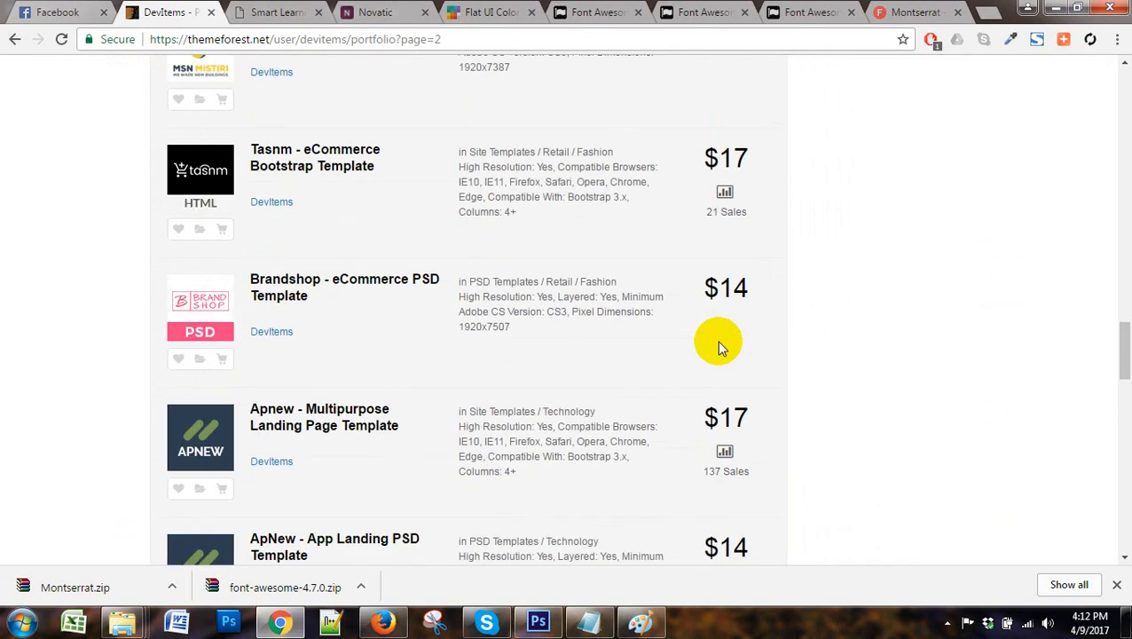
{"action": "scroll", "coordinate": [718, 342], "scroll_direction": "down", "scroll_amount": 3}
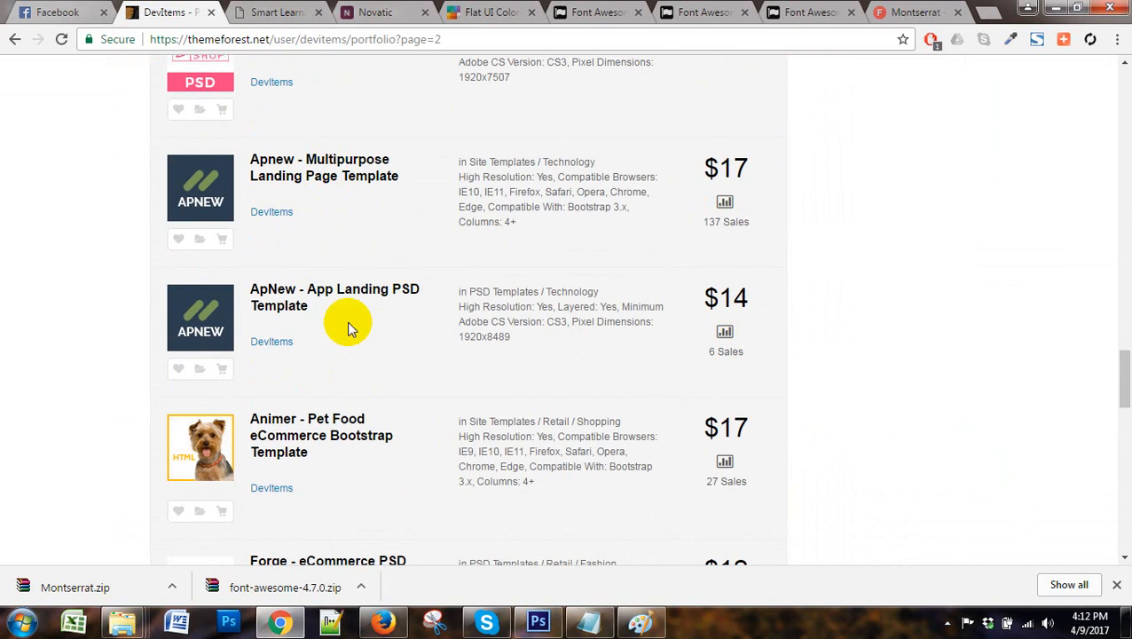
{"action": "left_click", "coordinate": [366, 167]}
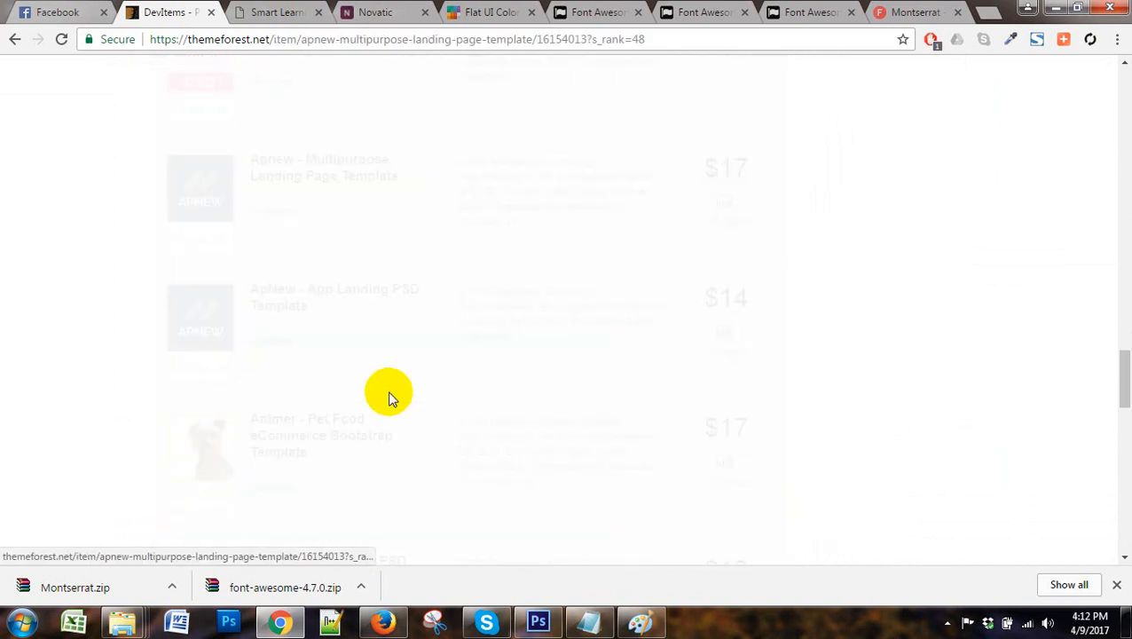
{"action": "key", "text": "alt+Left"}
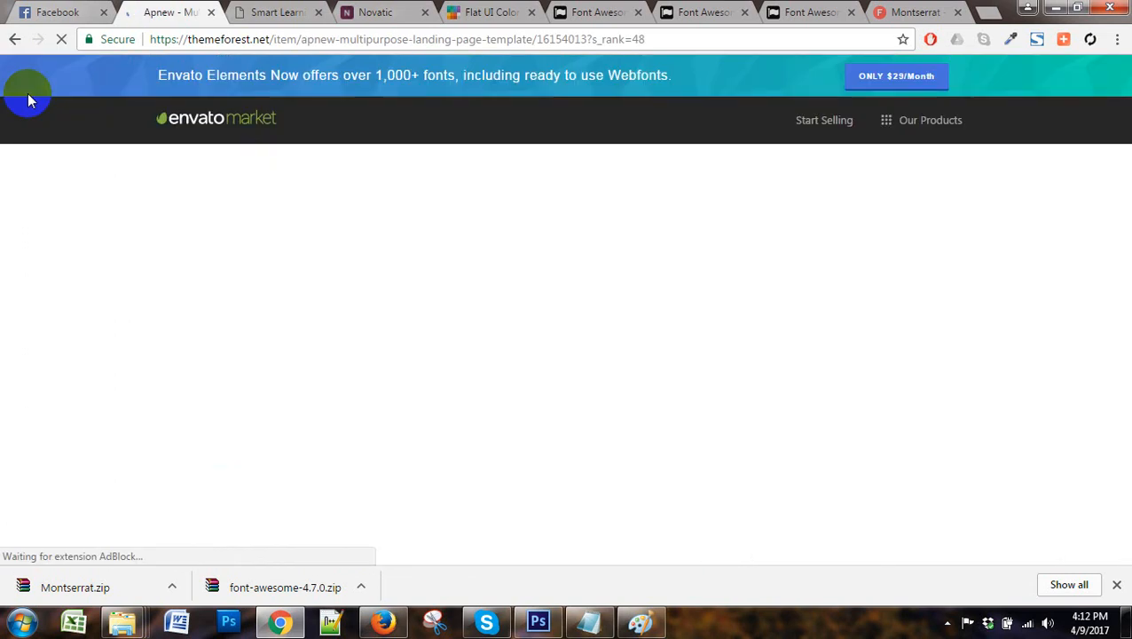
{"action": "scroll", "coordinate": [221, 365], "scroll_direction": "down", "scroll_amount": 4}
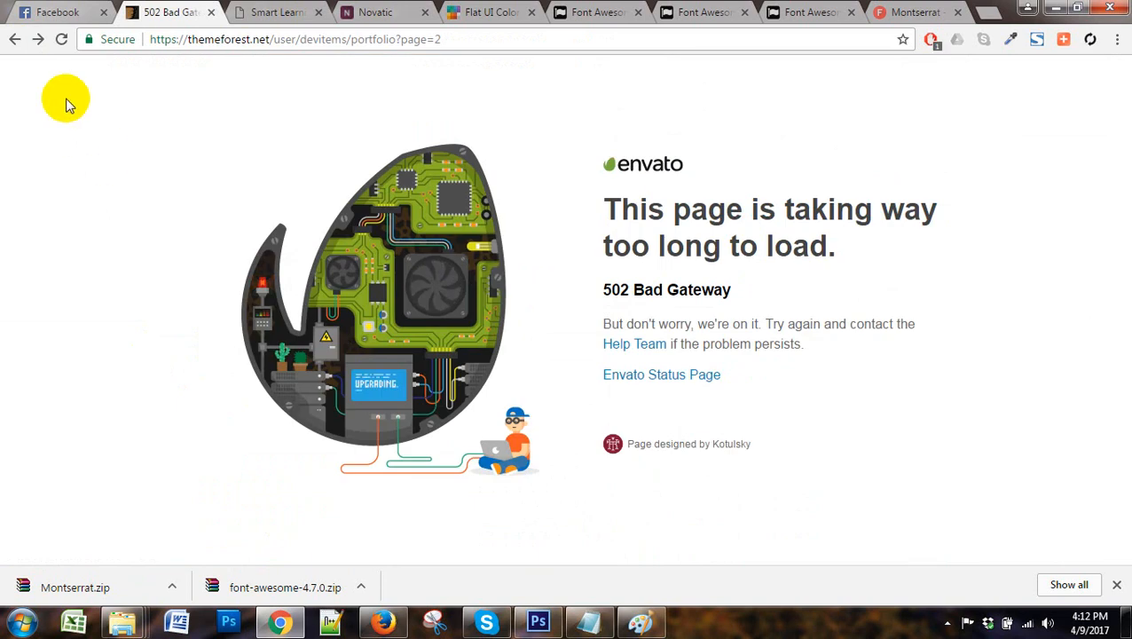
{"action": "left_click", "coordinate": [233, 41]}
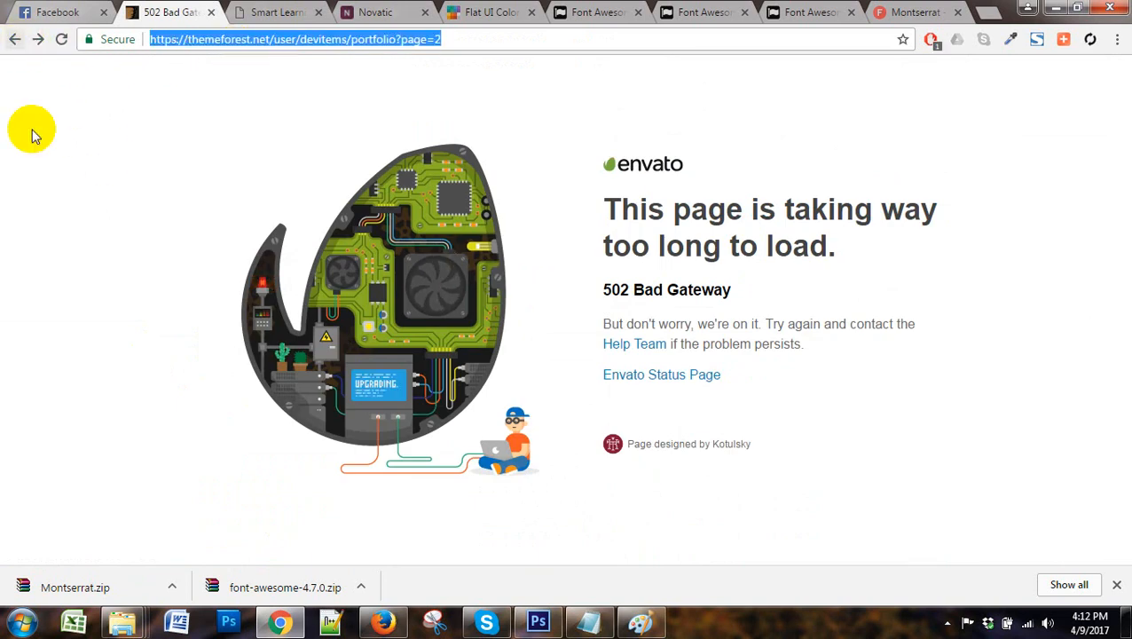
{"action": "key", "text": "End"}
{"action": "key", "text": "BackSpace"}
{"action": "key", "text": "BackSpace"}
{"action": "key", "text": "BackSpace"}
{"action": "key", "text": "BackSpace"}
{"action": "key", "text": "BackSpace"}
{"action": "key", "text": "BackSpace"}
{"action": "key", "text": "BackSpace"}
{"action": "left_click", "coordinate": [36, 44]}
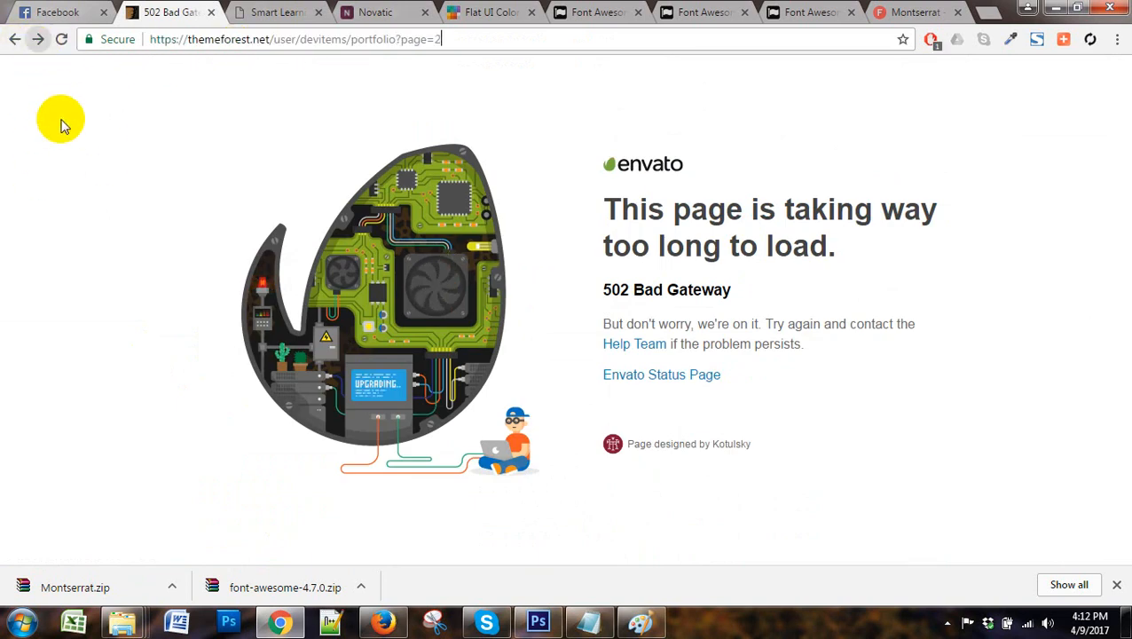
{"action": "left_click", "coordinate": [38, 39]}
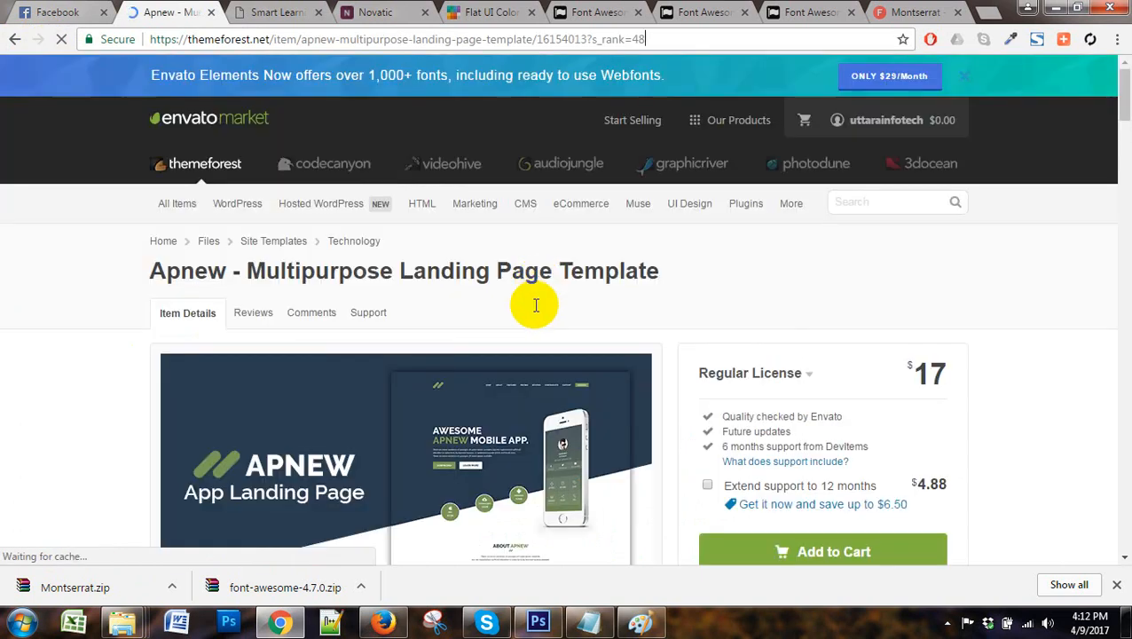
Open the Apnew template's live preview and launch its Homepage Olive demo
{"action": "scroll", "coordinate": [394, 307], "scroll_direction": "down", "scroll_amount": 5}
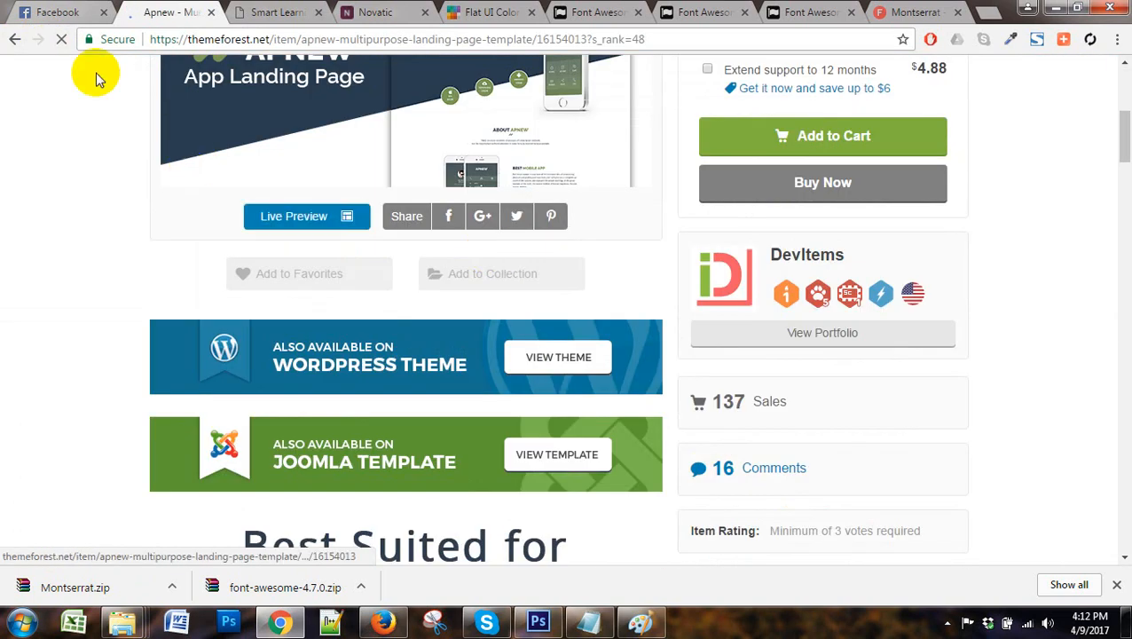
{"action": "left_click", "coordinate": [333, 232]}
{"action": "left_click", "coordinate": [151, 13]}
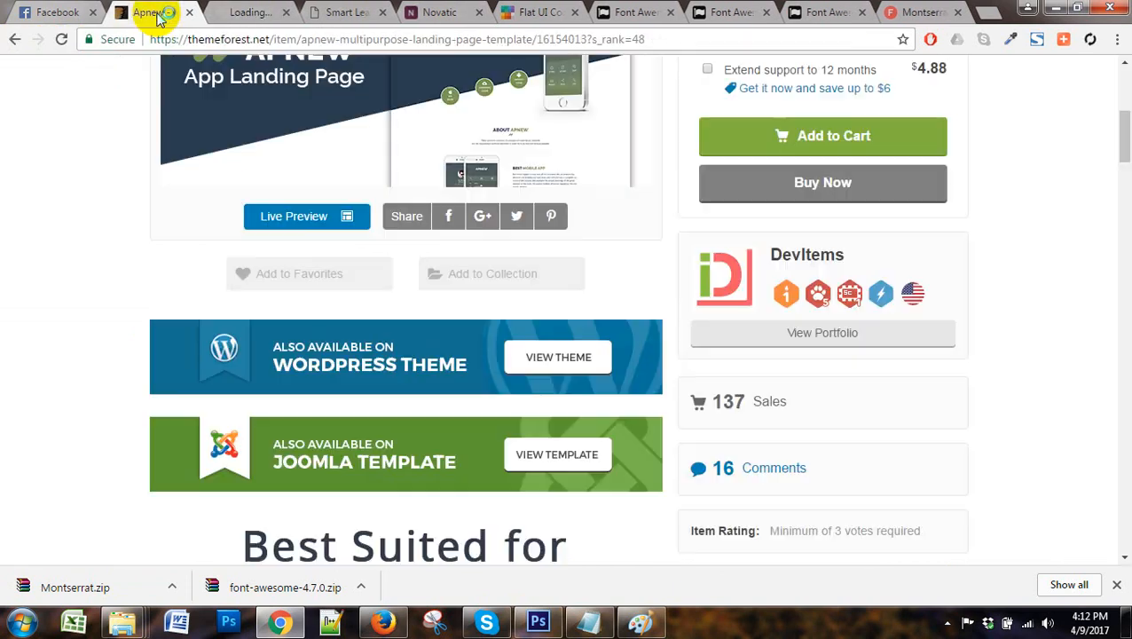
{"action": "left_click", "coordinate": [247, 12]}
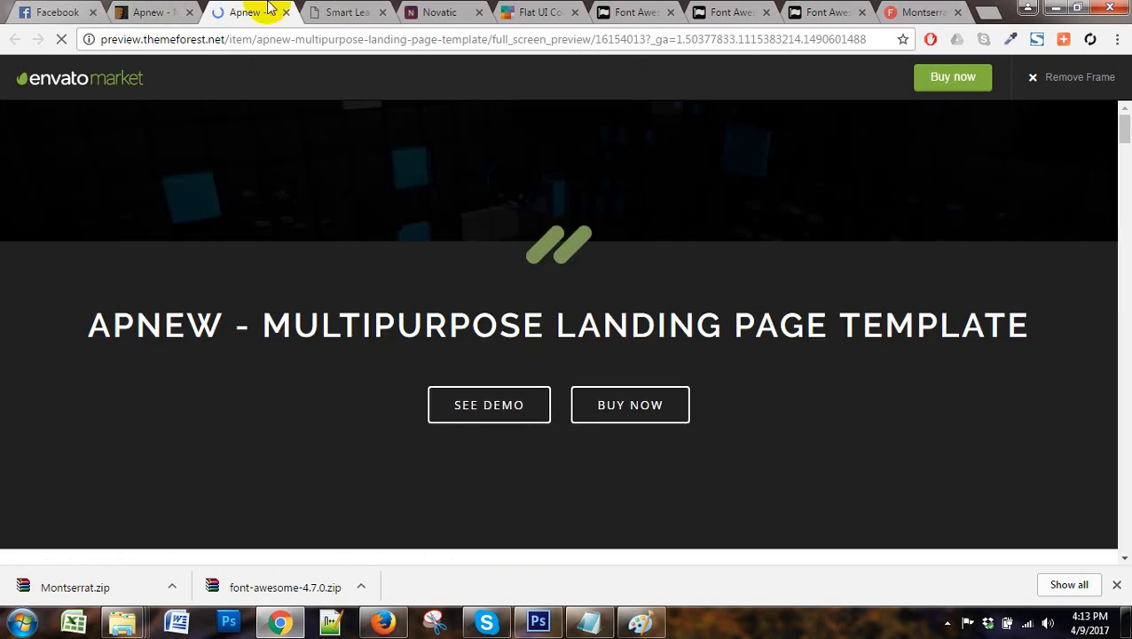
{"action": "scroll", "coordinate": [418, 333], "scroll_direction": "down", "scroll_amount": 10}
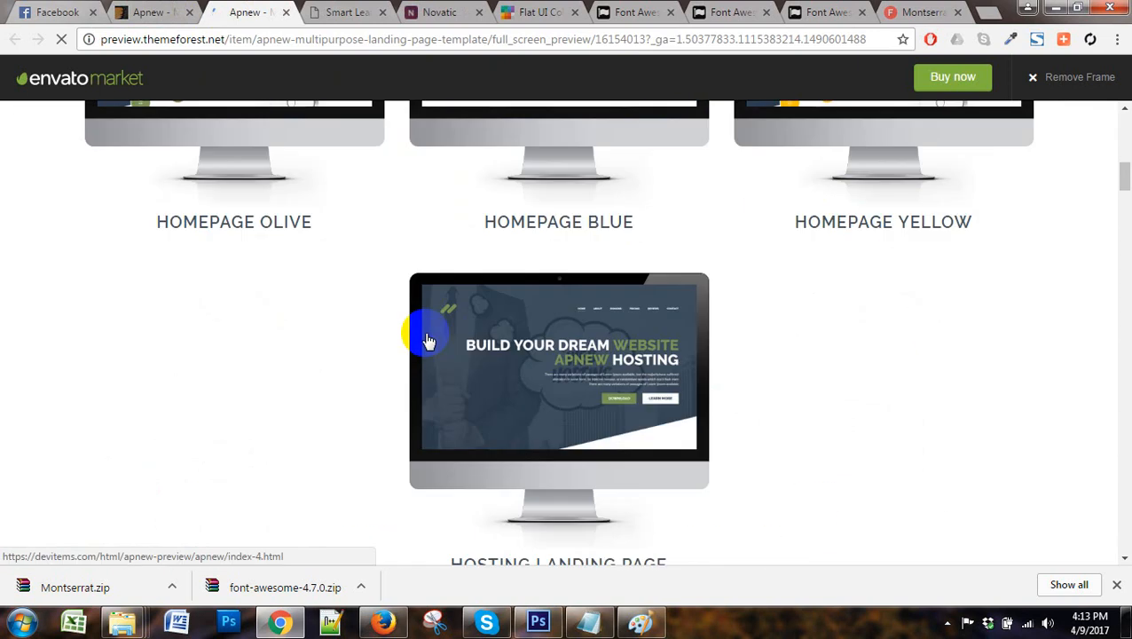
{"action": "scroll", "coordinate": [415, 359], "scroll_direction": "up", "scroll_amount": 4}
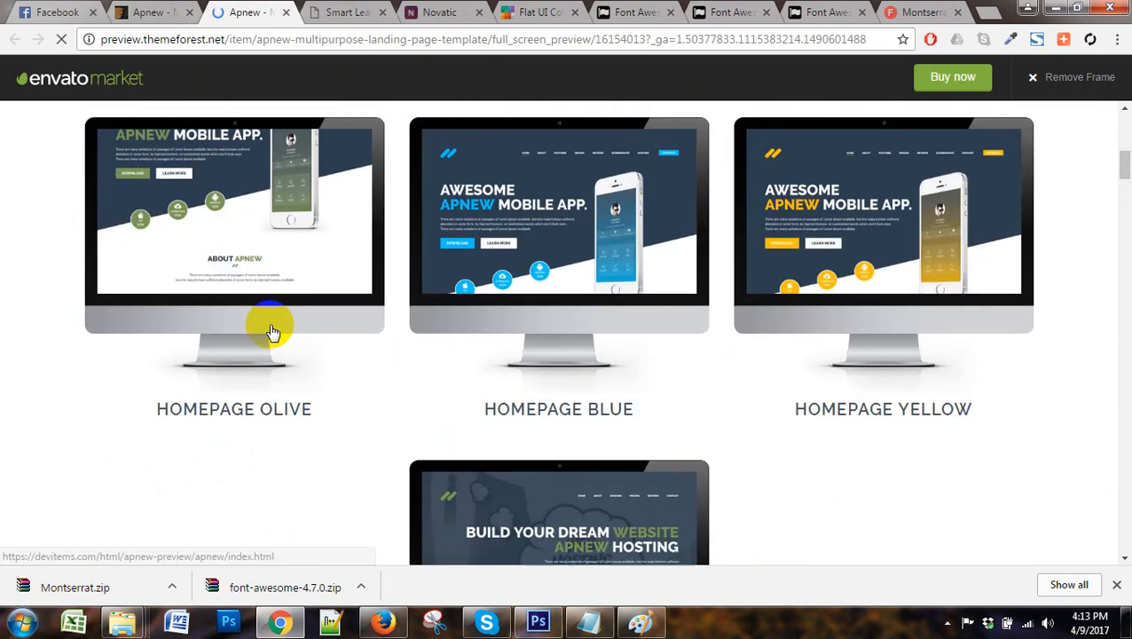
{"action": "left_click", "coordinate": [267, 271]}
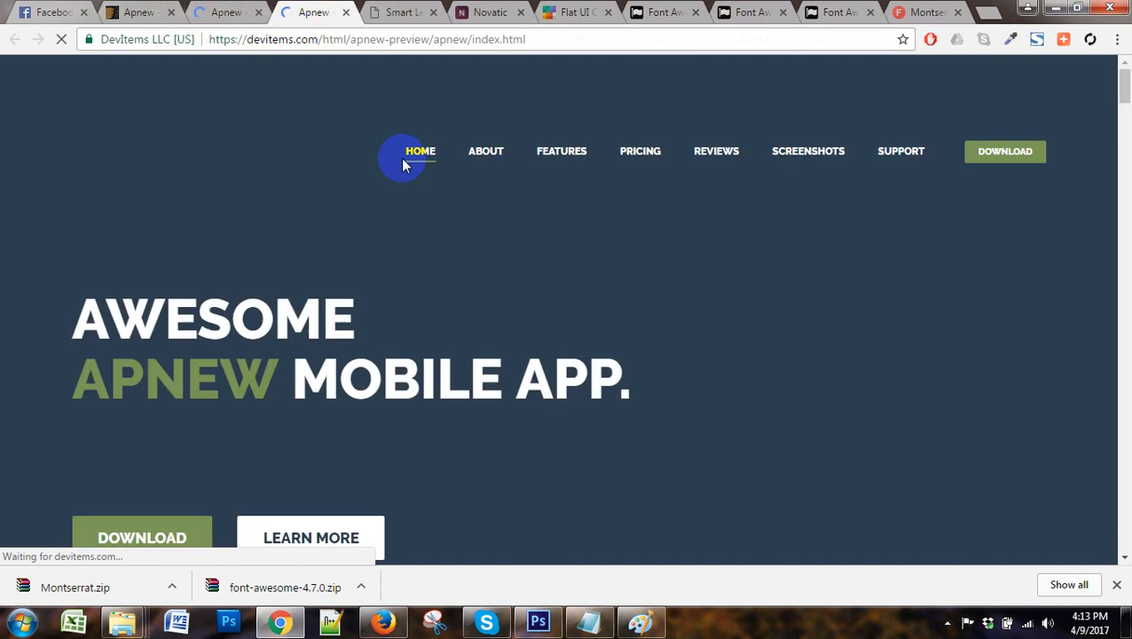
Examine the Apnew olive demo's navigation, slanted hero banner, phone mockup, buttons, circular badges and About section as layout references
{"action": "scroll", "coordinate": [750, 330], "scroll_direction": "down", "scroll_amount": 3}
{"action": "scroll", "coordinate": [749, 328], "scroll_direction": "down", "scroll_amount": 1}
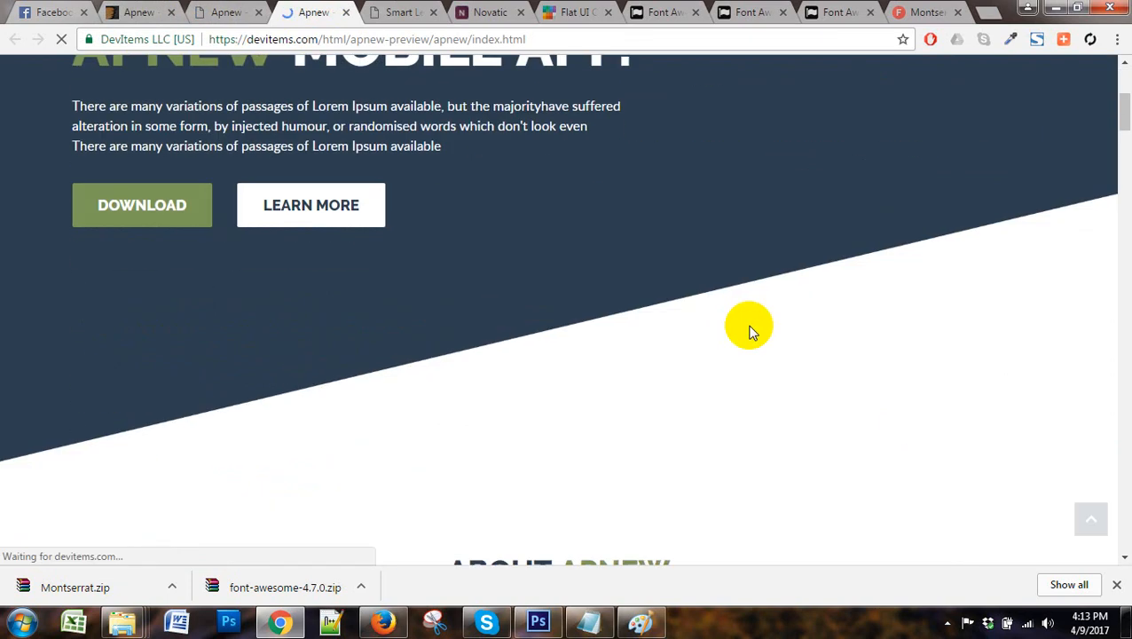
{"action": "scroll", "coordinate": [749, 328], "scroll_direction": "up", "scroll_amount": 4}
{"action": "left_click", "coordinate": [161, 10]}
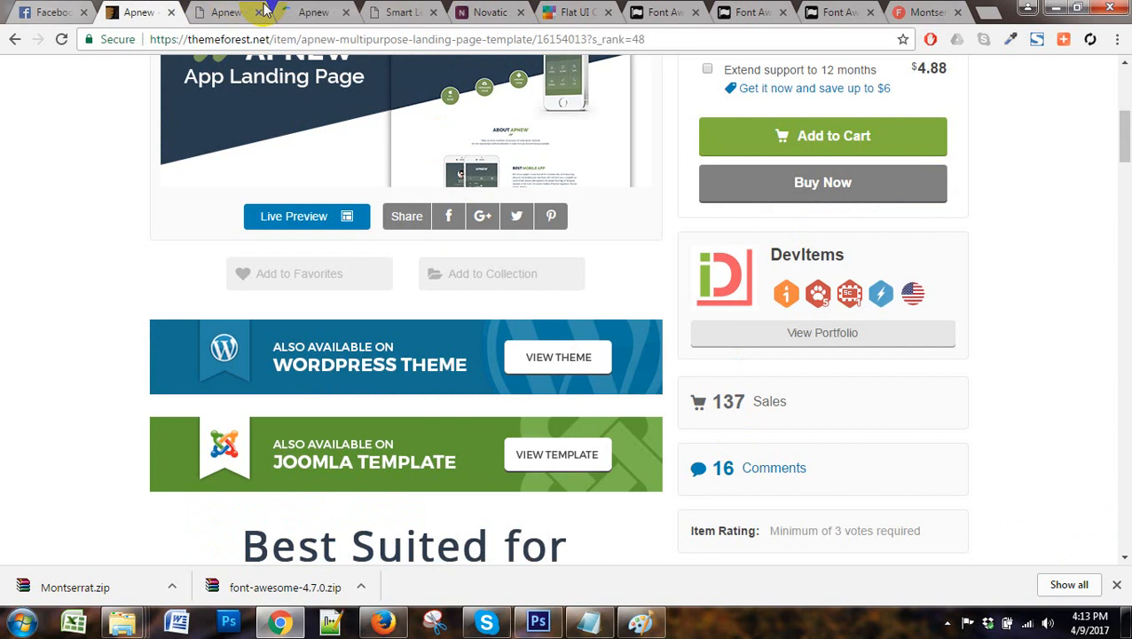
{"action": "left_click", "coordinate": [313, 12]}
{"action": "scroll", "coordinate": [743, 360], "scroll_direction": "down", "scroll_amount": 4}
{"action": "scroll", "coordinate": [742, 354], "scroll_direction": "down", "scroll_amount": 5}
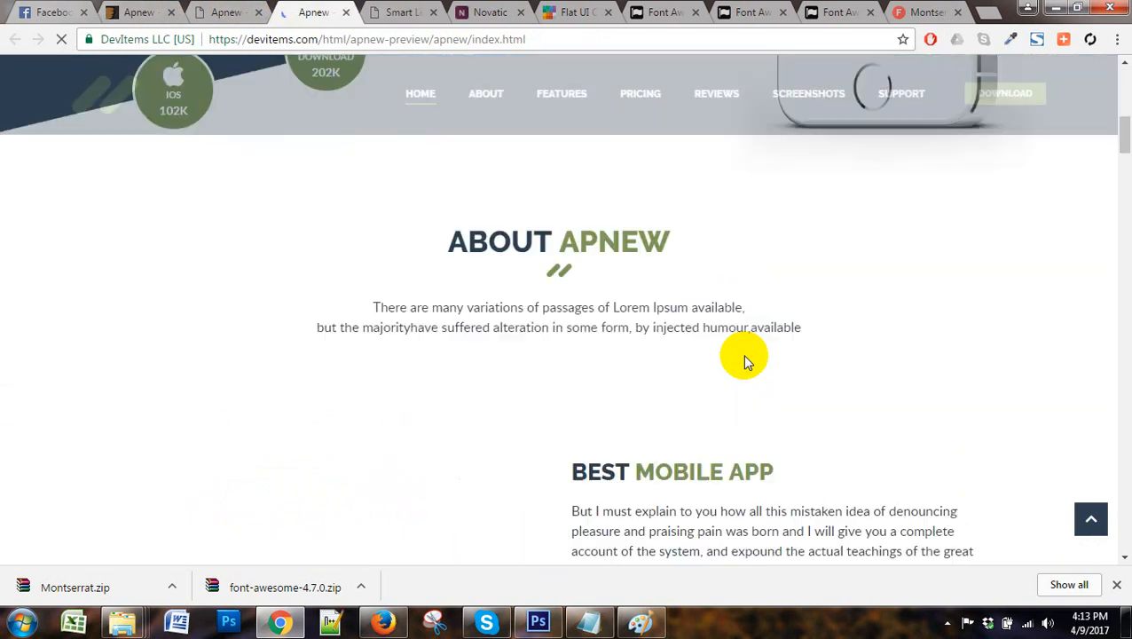
{"action": "scroll", "coordinate": [743, 364], "scroll_direction": "up", "scroll_amount": 10}
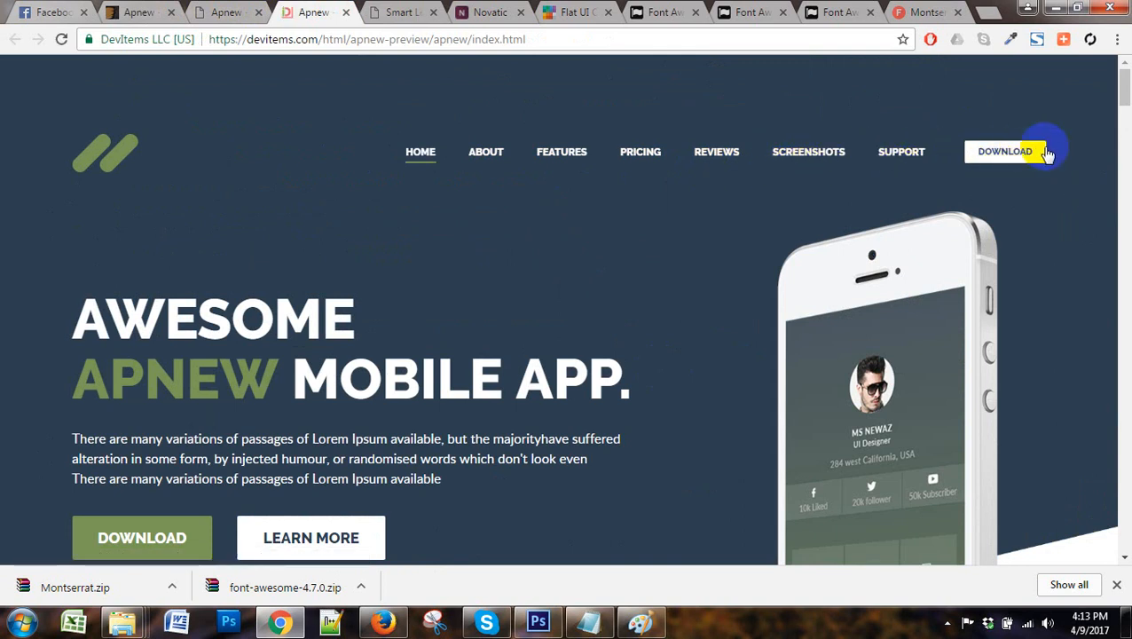
{"action": "scroll", "coordinate": [858, 294], "scroll_direction": "down", "scroll_amount": 2}
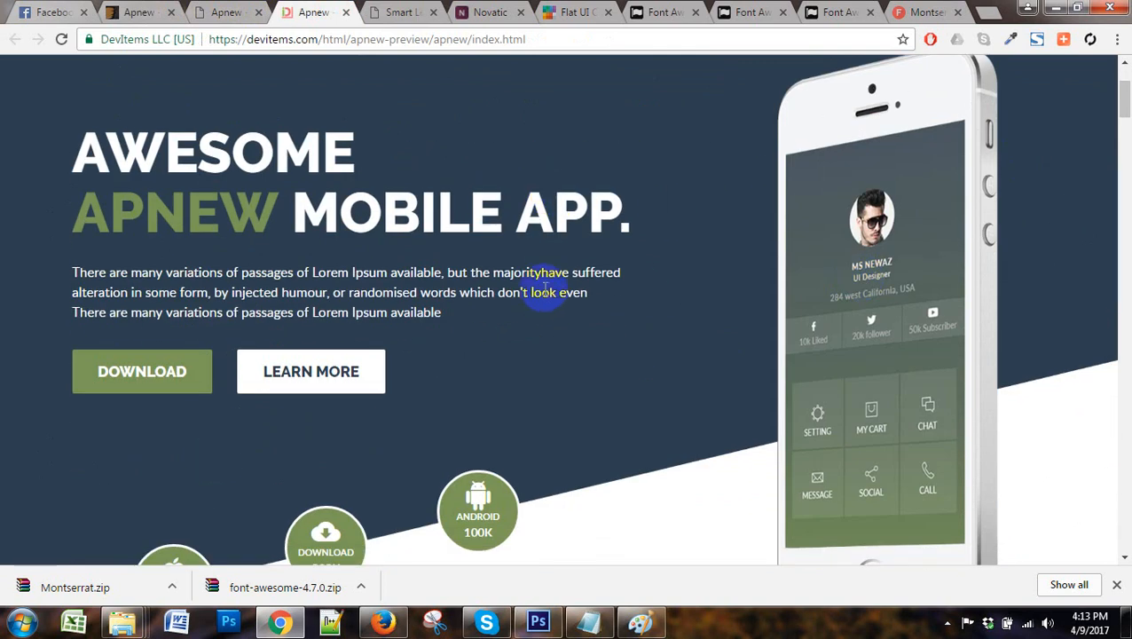
{"action": "scroll", "coordinate": [725, 257], "scroll_direction": "up", "scroll_amount": 2}
{"action": "scroll", "coordinate": [852, 235], "scroll_direction": "down", "scroll_amount": 2}
{"action": "scroll", "coordinate": [745, 316], "scroll_direction": "down", "scroll_amount": 2}
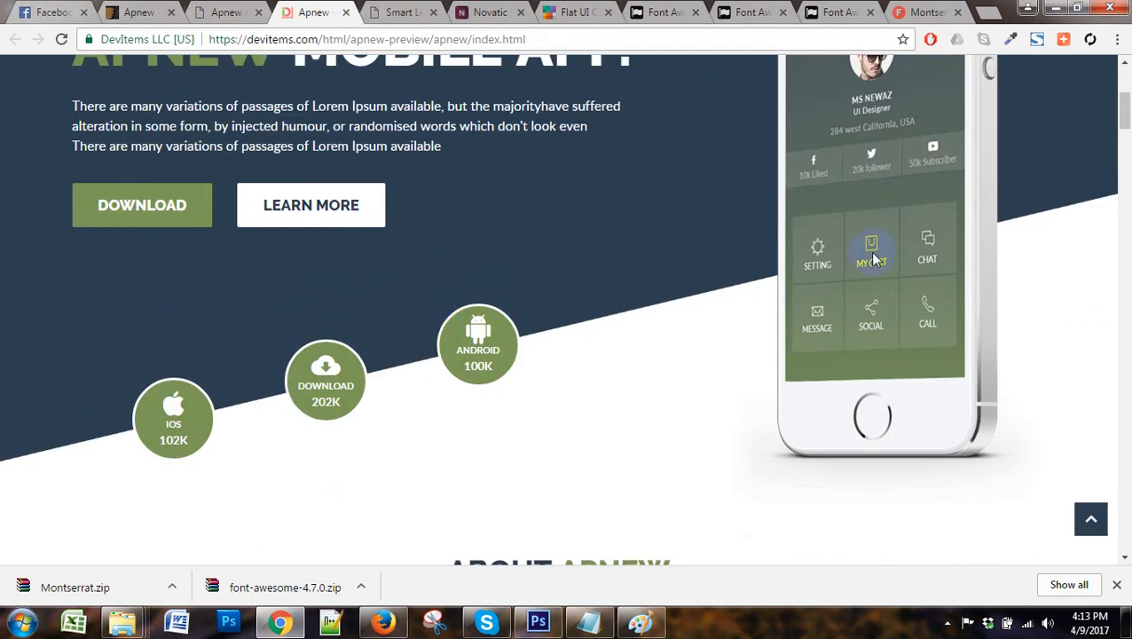
{"action": "scroll", "coordinate": [720, 269], "scroll_direction": "up", "scroll_amount": 2}
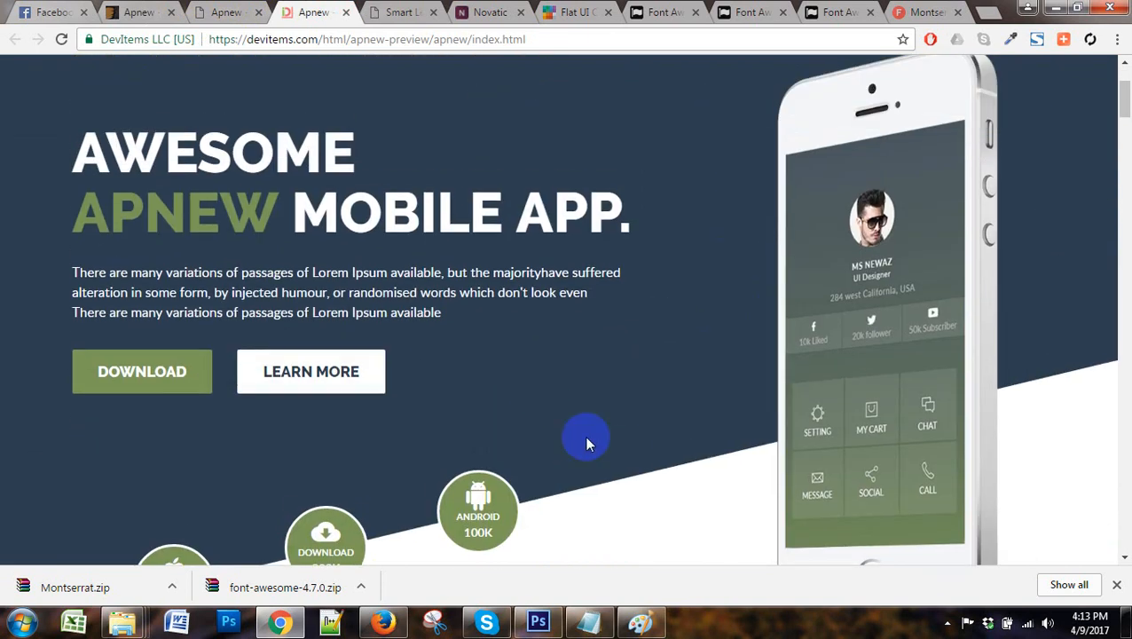
Switch to Photoshop to compare the infoapps layout with the reference, and return to Chrome to re-examine the Apnew hero banner
{"action": "left_click", "coordinate": [537, 621]}
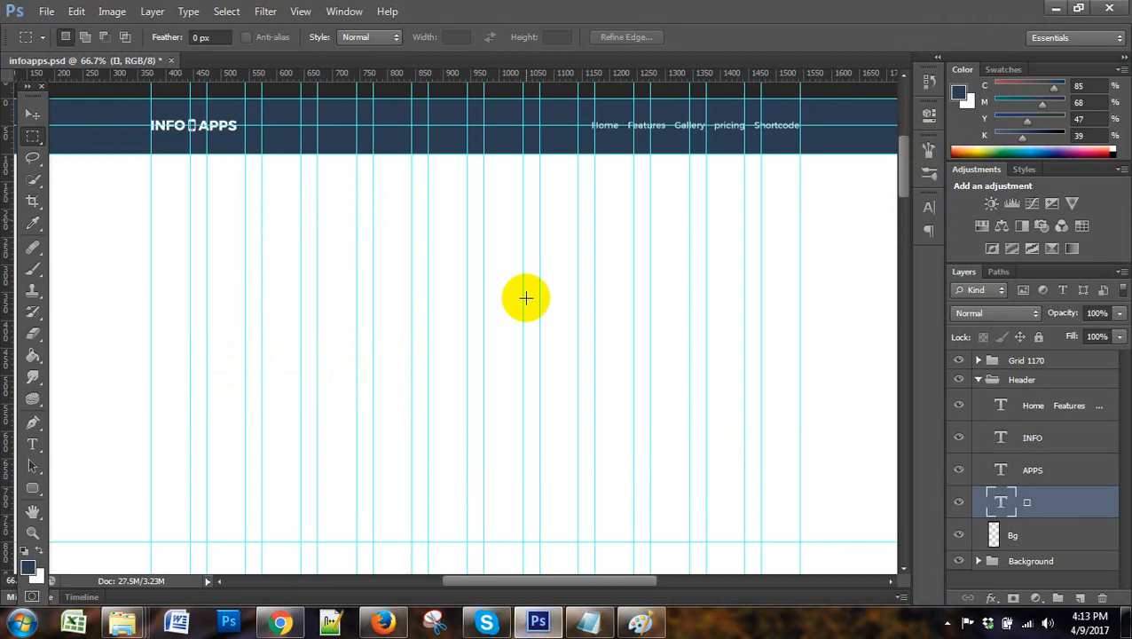
{"action": "left_click", "coordinate": [279, 621]}
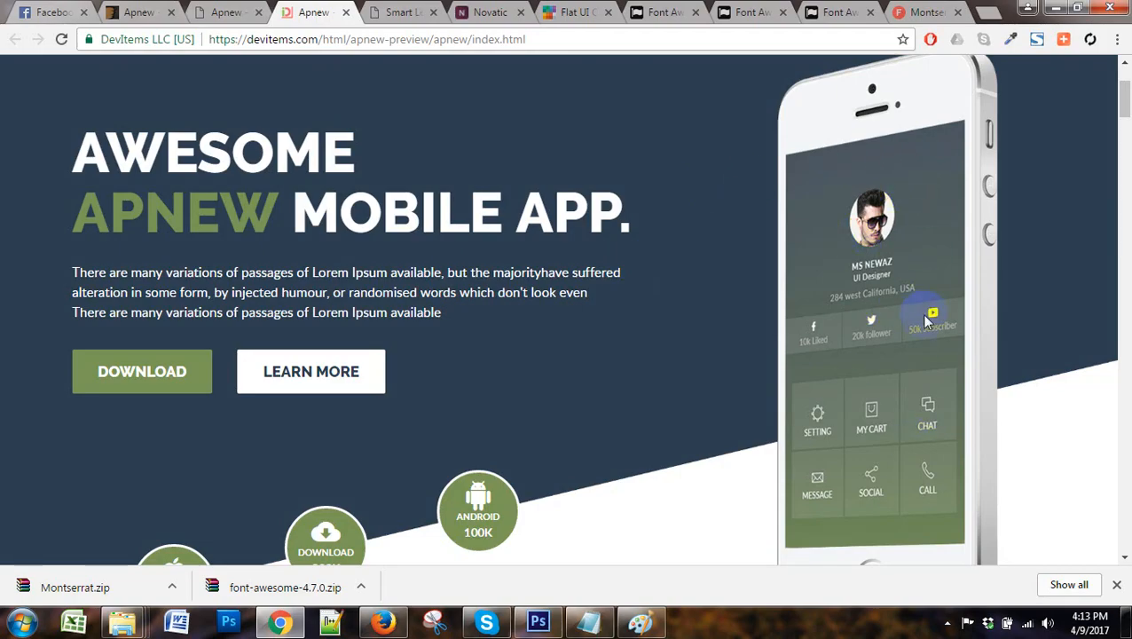
{"action": "scroll", "coordinate": [927, 321], "scroll_direction": "up", "scroll_amount": 2}
{"action": "scroll", "coordinate": [927, 322], "scroll_direction": "down", "scroll_amount": 3}
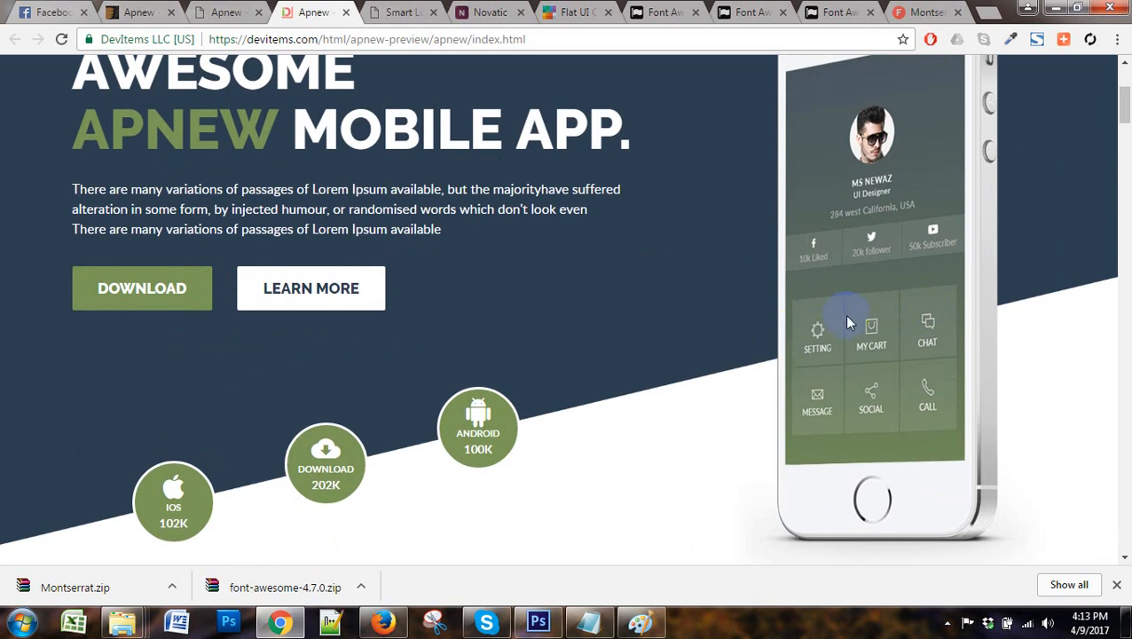
{"action": "scroll", "coordinate": [847, 315], "scroll_direction": "up", "scroll_amount": 1}
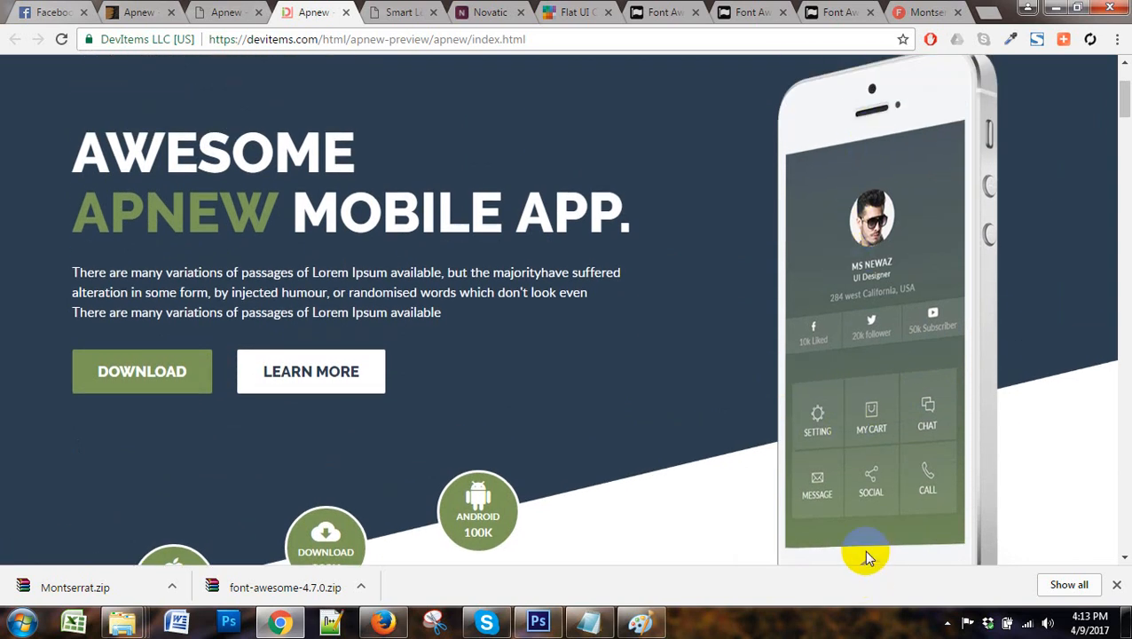
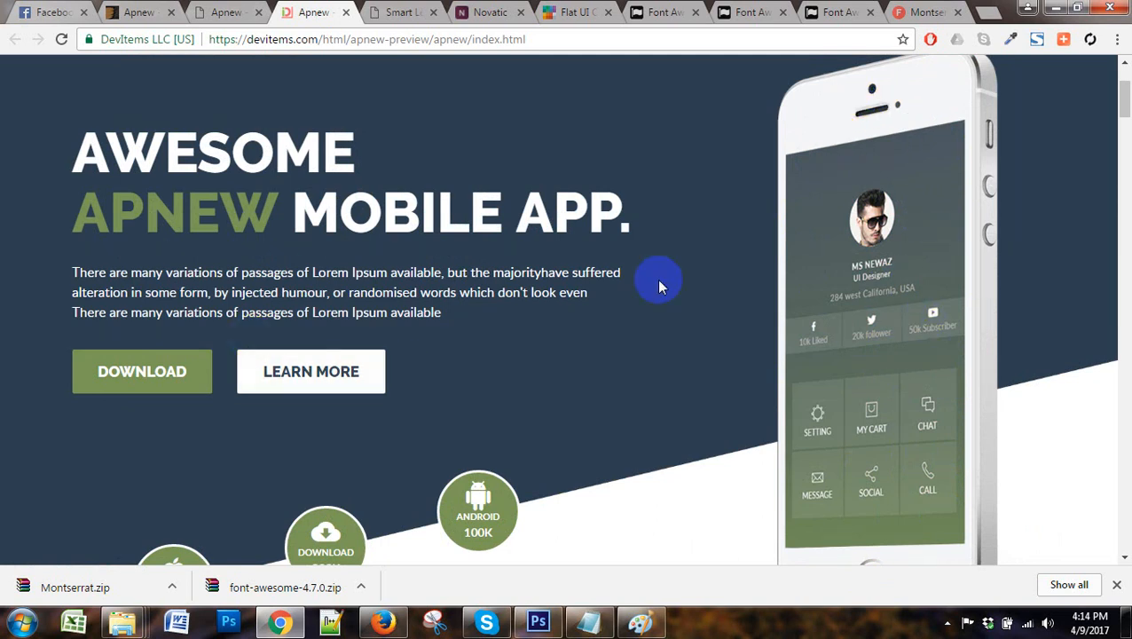
Compare the Apnew hero banner's height with the blank area below the infoapps header in Photoshop, using a trial selection that is then cleared
{"action": "scroll", "coordinate": [632, 287], "scroll_direction": "up", "scroll_amount": 2}
{"action": "scroll", "coordinate": [530, 448], "scroll_direction": "down", "scroll_amount": 2}
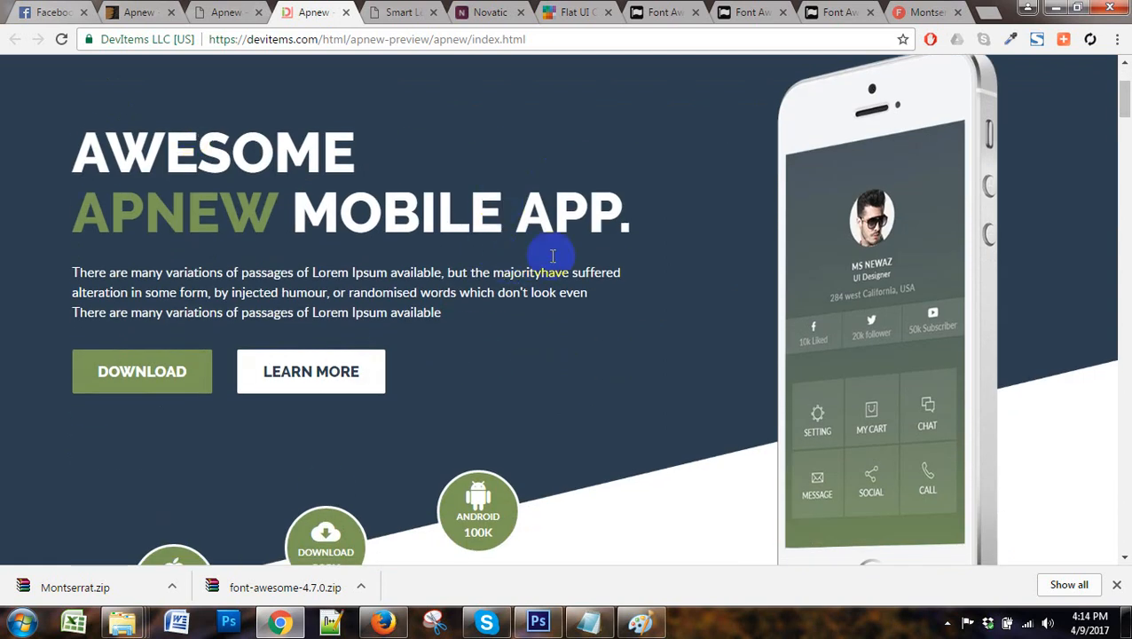
{"action": "left_click", "coordinate": [539, 621]}
{"action": "scroll", "coordinate": [427, 145], "scroll_direction": "down", "scroll_amount": 1}
{"action": "left_click_drag", "start_coordinate": [439, 131], "coordinate": [468, 512]}
{"action": "key", "text": "ctrl+d"}
{"action": "left_click", "coordinate": [435, 134]}
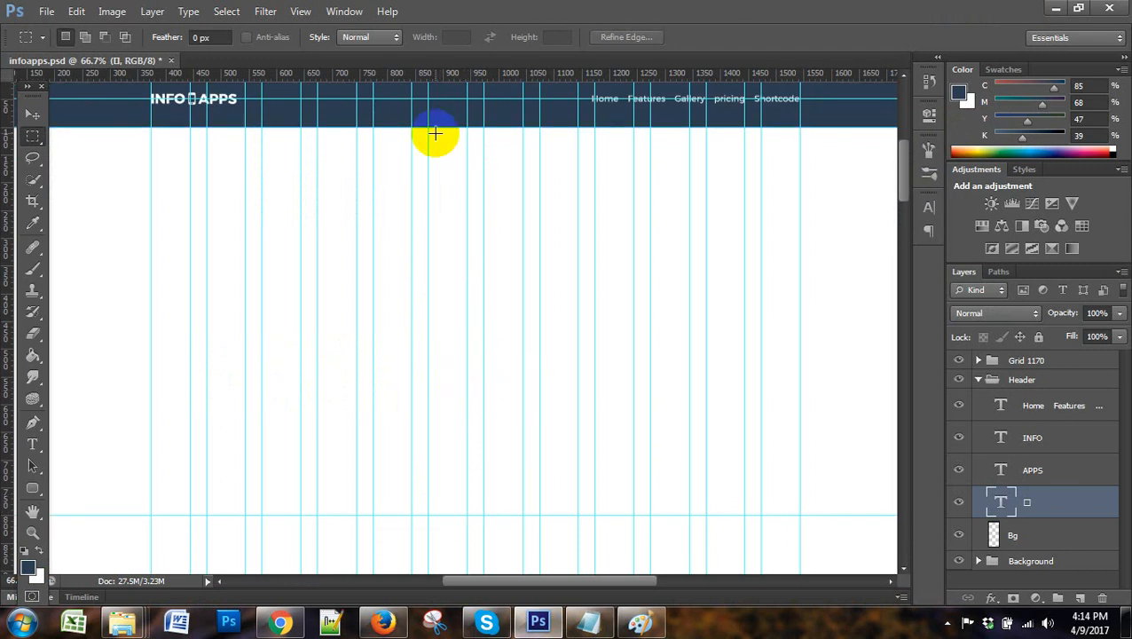
{"action": "left_click", "coordinate": [281, 621]}
{"action": "scroll", "coordinate": [684, 300], "scroll_direction": "up", "scroll_amount": 3}
{"action": "scroll", "coordinate": [684, 303], "scroll_direction": "down", "scroll_amount": 1}
{"action": "left_click", "coordinate": [534, 619]}
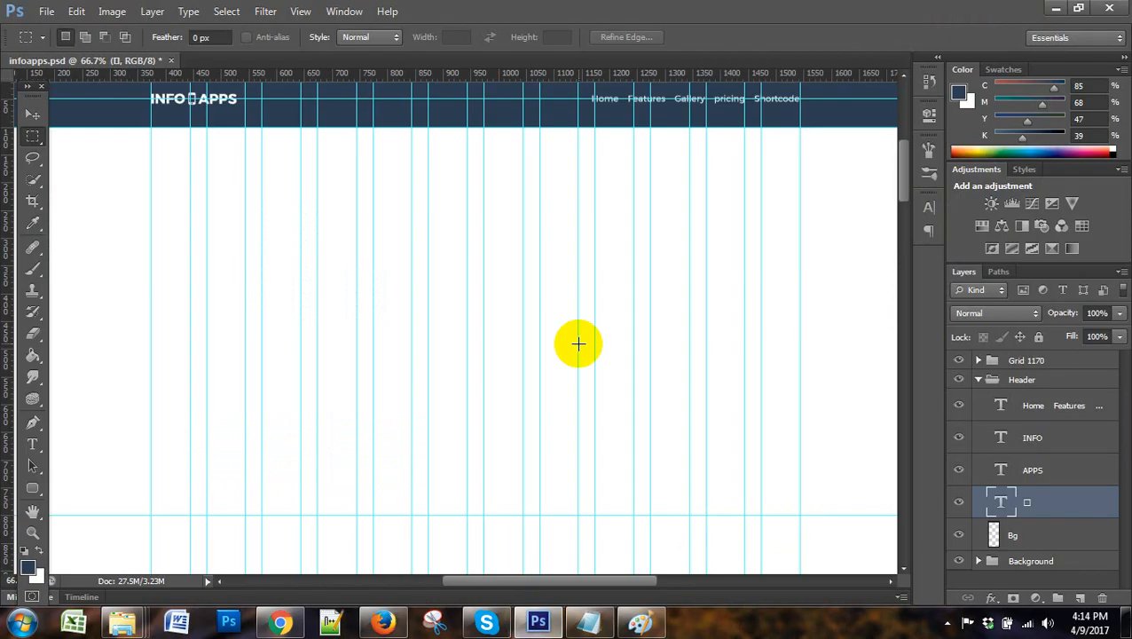
Examine the Apnew banner's slanted lower edge, circular badges and phone mockup against the empty banner area of the infoapps layout
{"action": "left_click", "coordinate": [280, 621]}
{"action": "scroll", "coordinate": [770, 298], "scroll_direction": "down", "scroll_amount": 4}
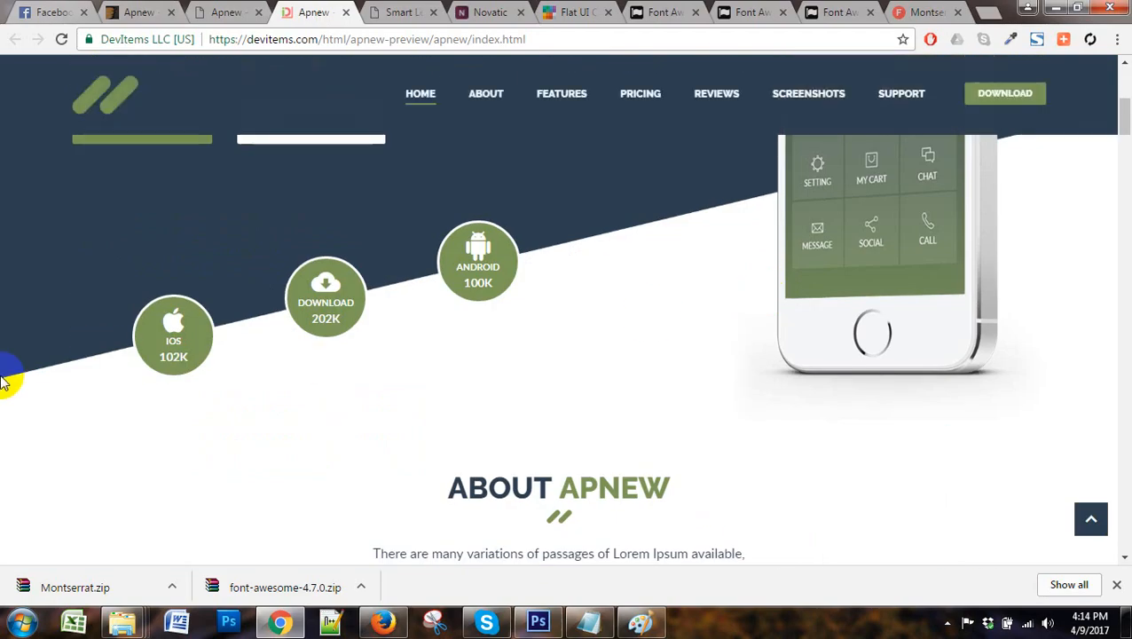
{"action": "scroll", "coordinate": [779, 298], "scroll_direction": "up", "scroll_amount": 2}
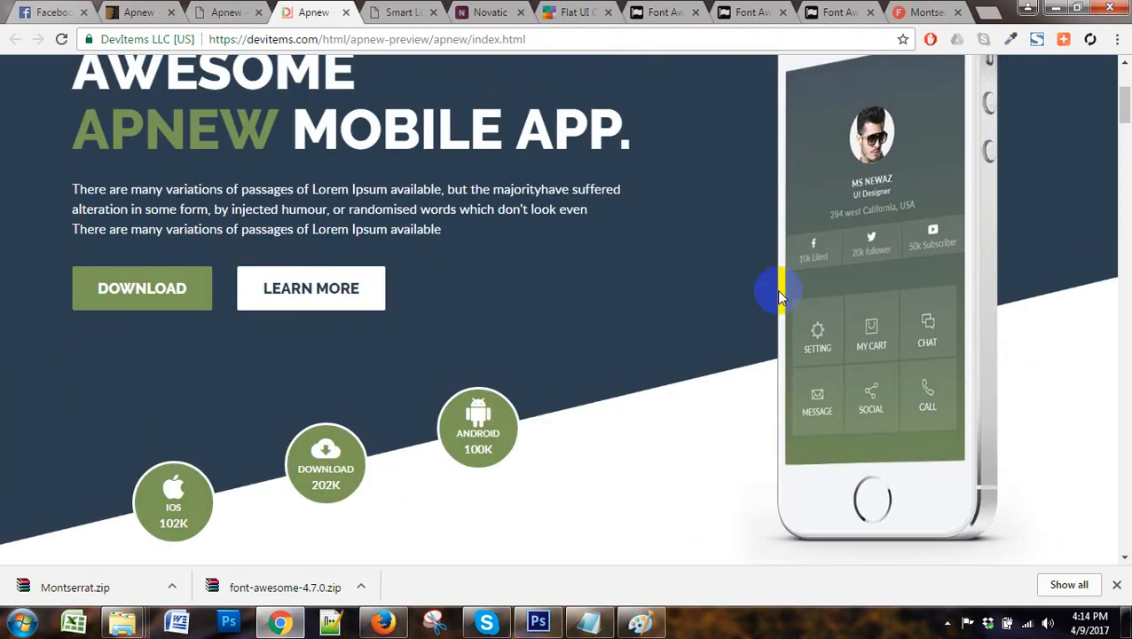
{"action": "scroll", "coordinate": [779, 295], "scroll_direction": "up", "scroll_amount": 1}
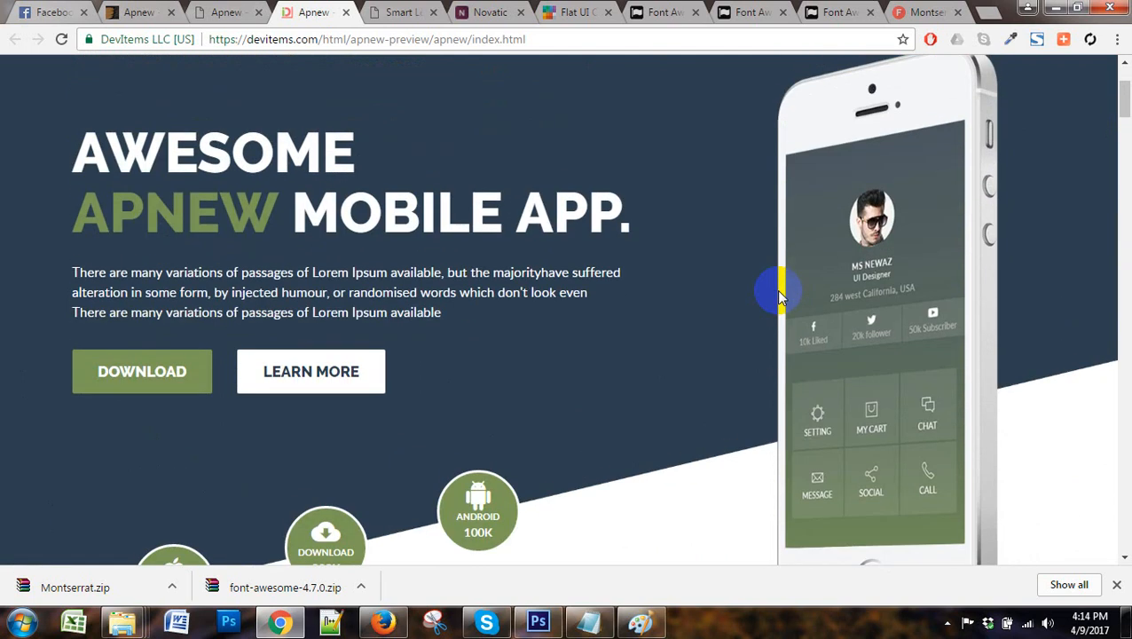
{"action": "left_click", "coordinate": [539, 621]}
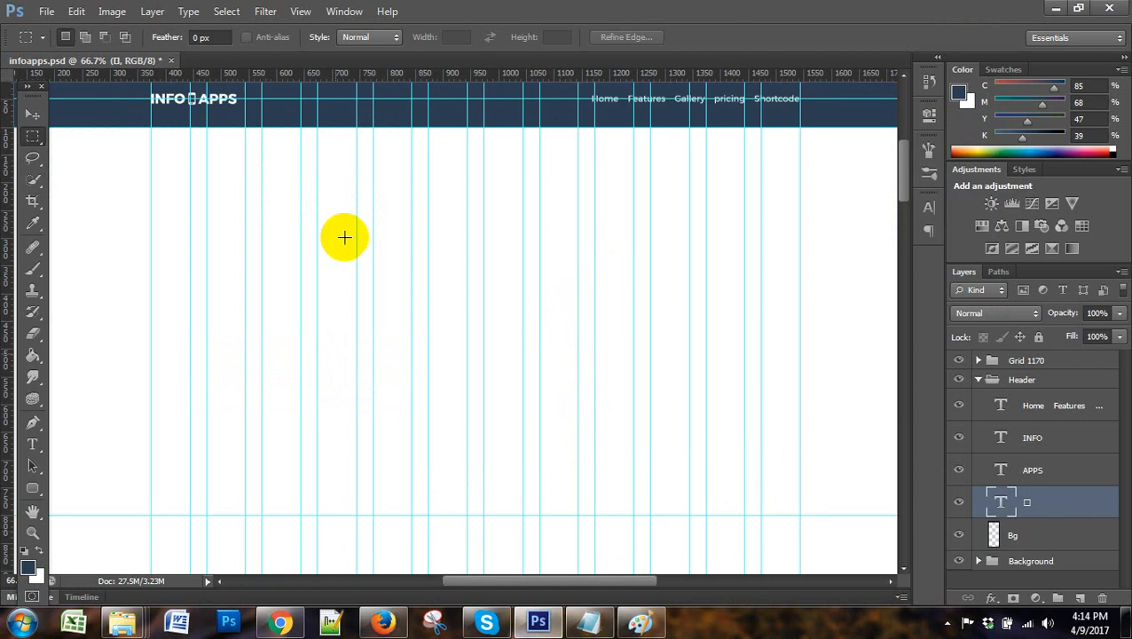
{"action": "left_click", "coordinate": [274, 619]}
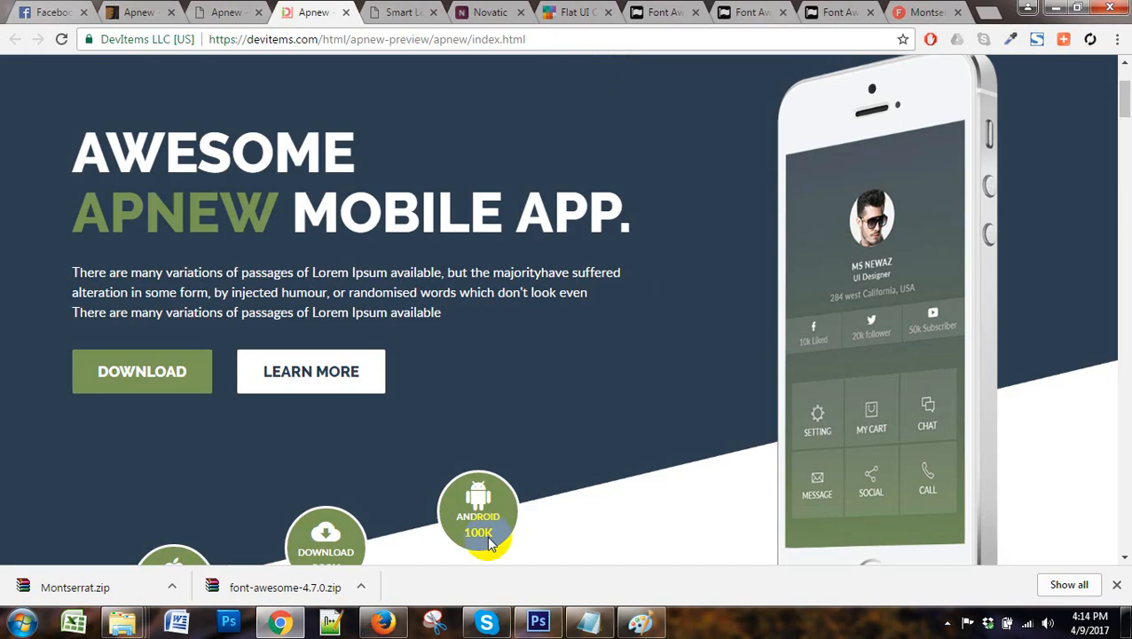
{"action": "left_click", "coordinate": [535, 622]}
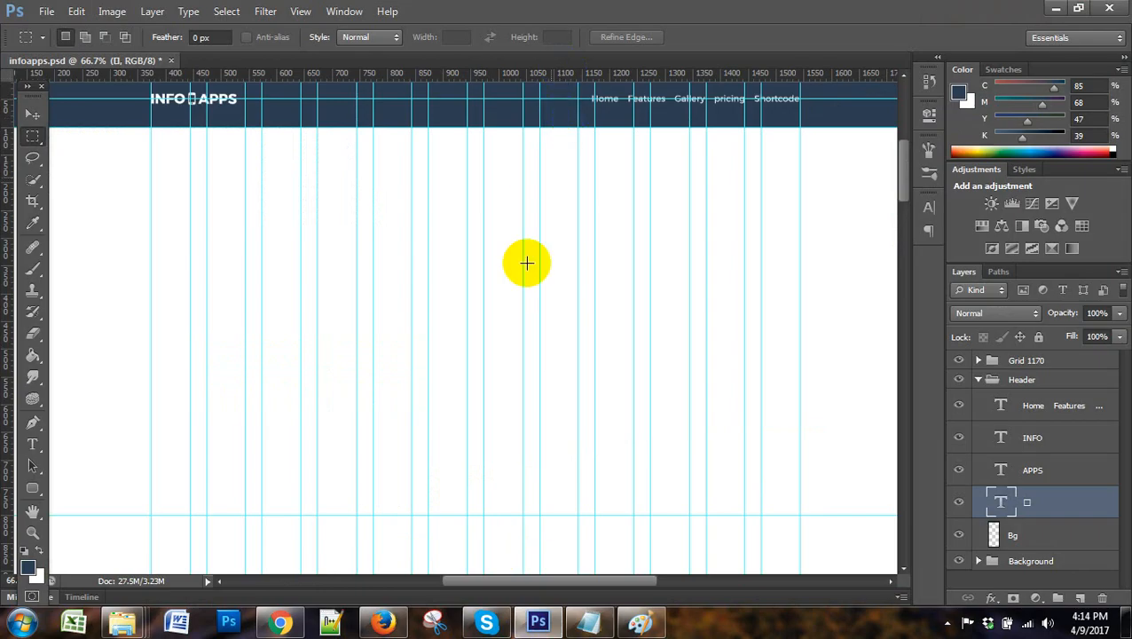
Switch to Chrome and copy the Wet Asphalt color code from the Flat UI Colors page
{"action": "left_click", "coordinate": [279, 621]}
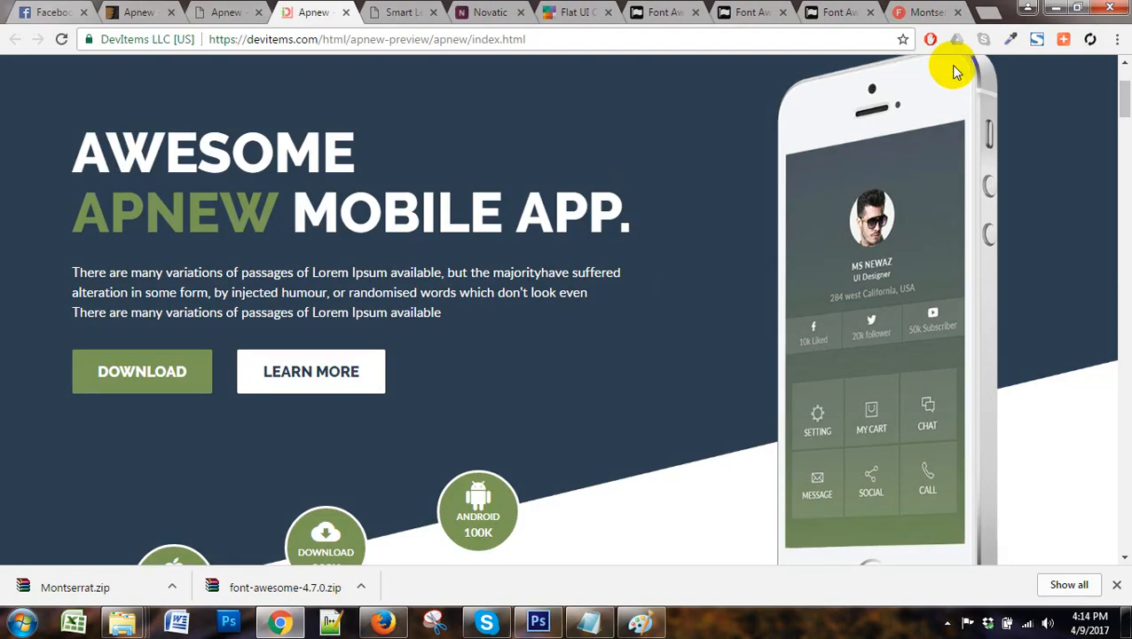
{"action": "left_click", "coordinate": [923, 12]}
{"action": "left_click", "coordinate": [575, 12]}
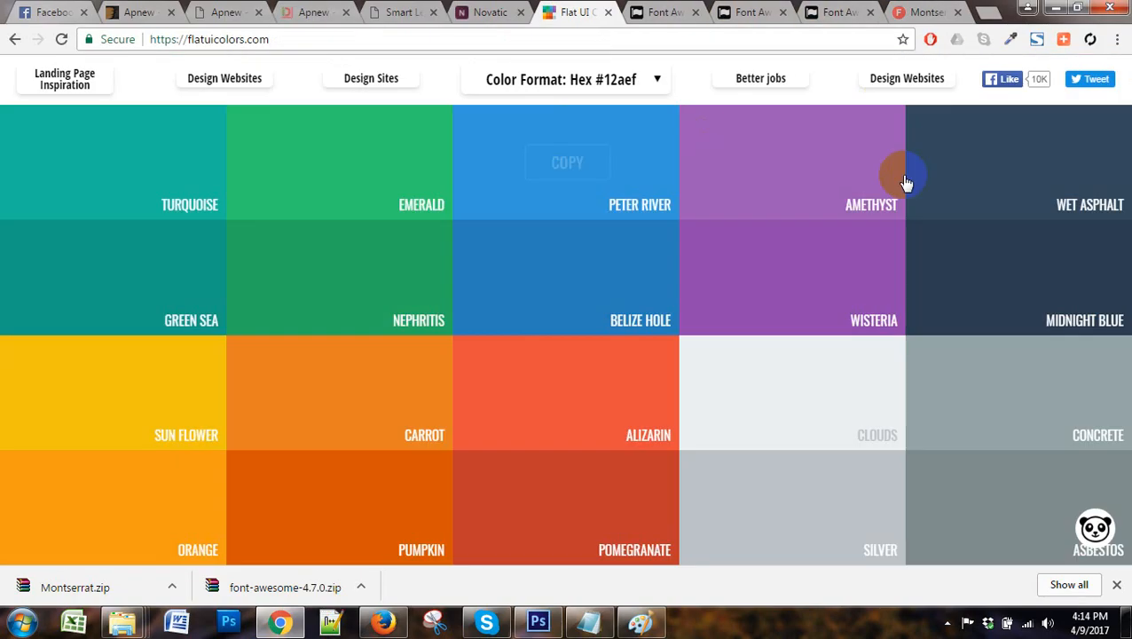
{"action": "left_click", "coordinate": [1032, 167]}
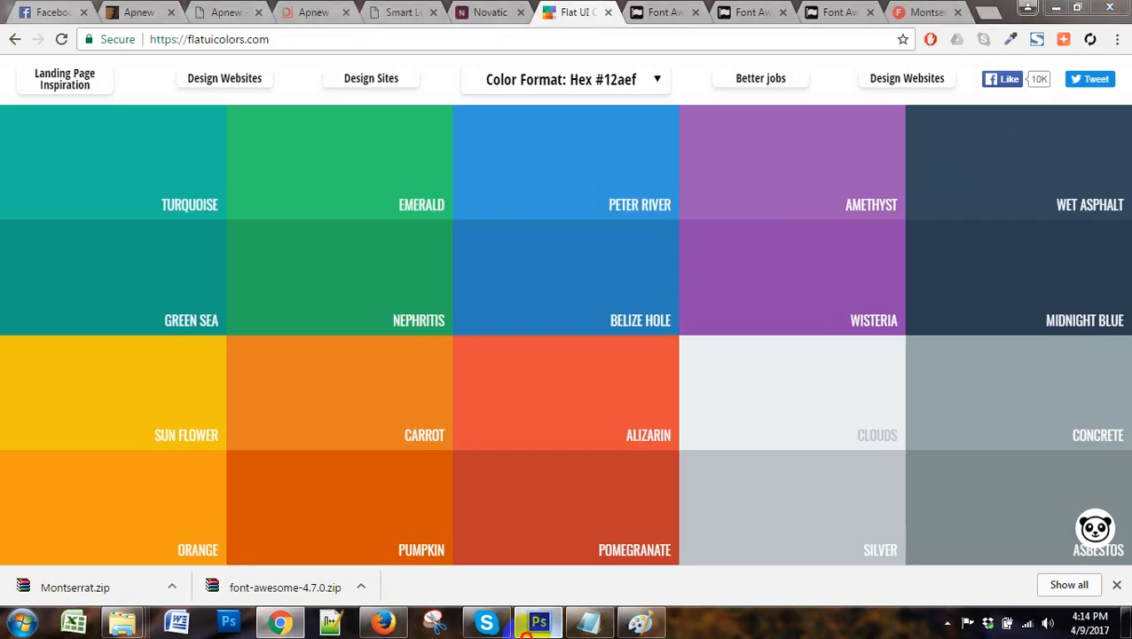
Return to Photoshop, swap the foreground and background colors, and set the foreground color to #34495e
{"action": "left_click", "coordinate": [538, 621]}
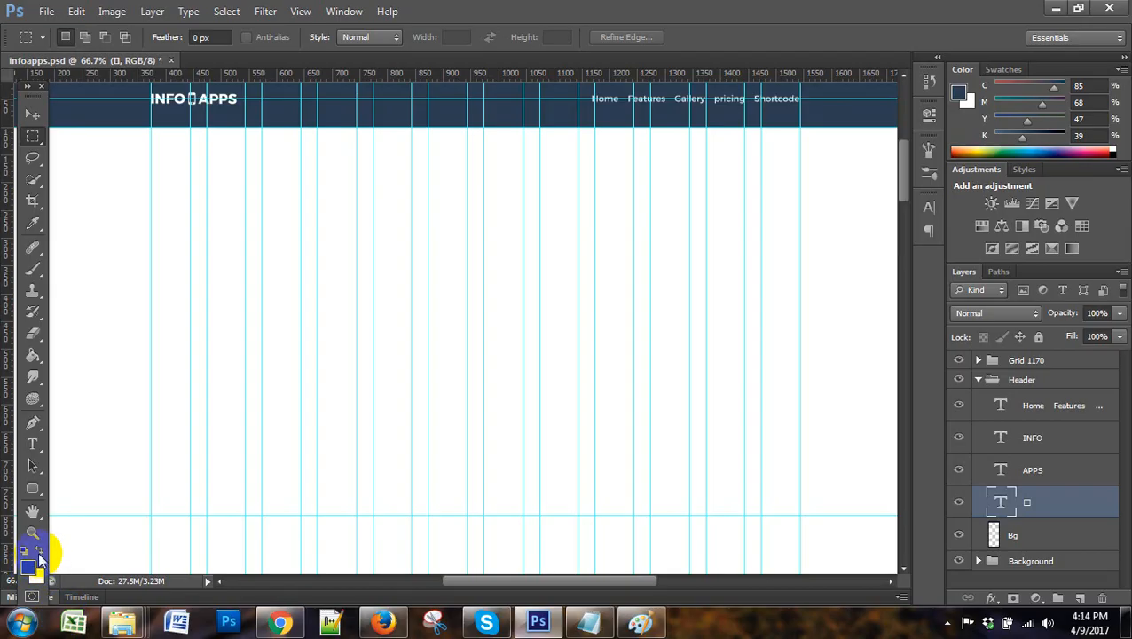
{"action": "left_click", "coordinate": [39, 551]}
{"action": "left_click", "coordinate": [27, 566]}
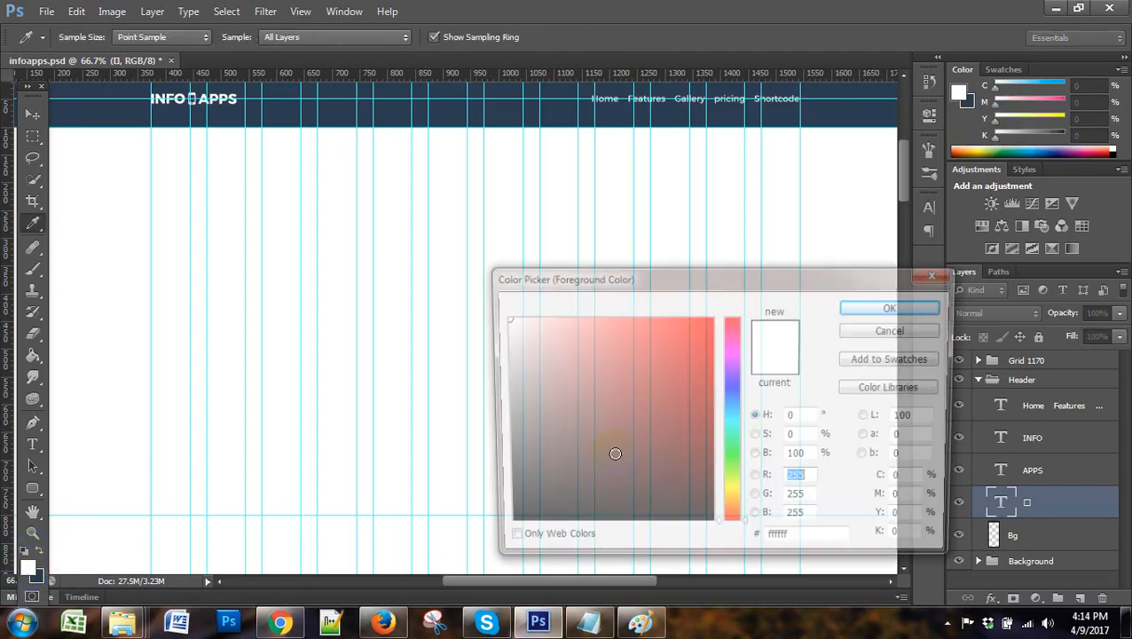
{"action": "double_click", "coordinate": [789, 541]}
{"action": "type", "text": "34495e"}
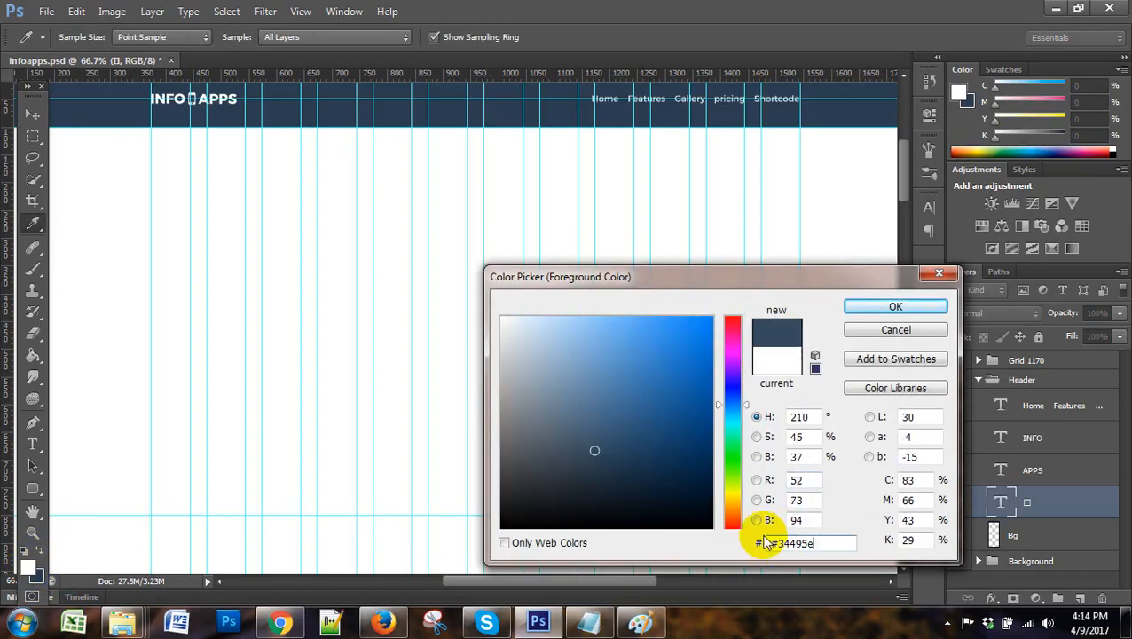
{"action": "left_click", "coordinate": [892, 308]}
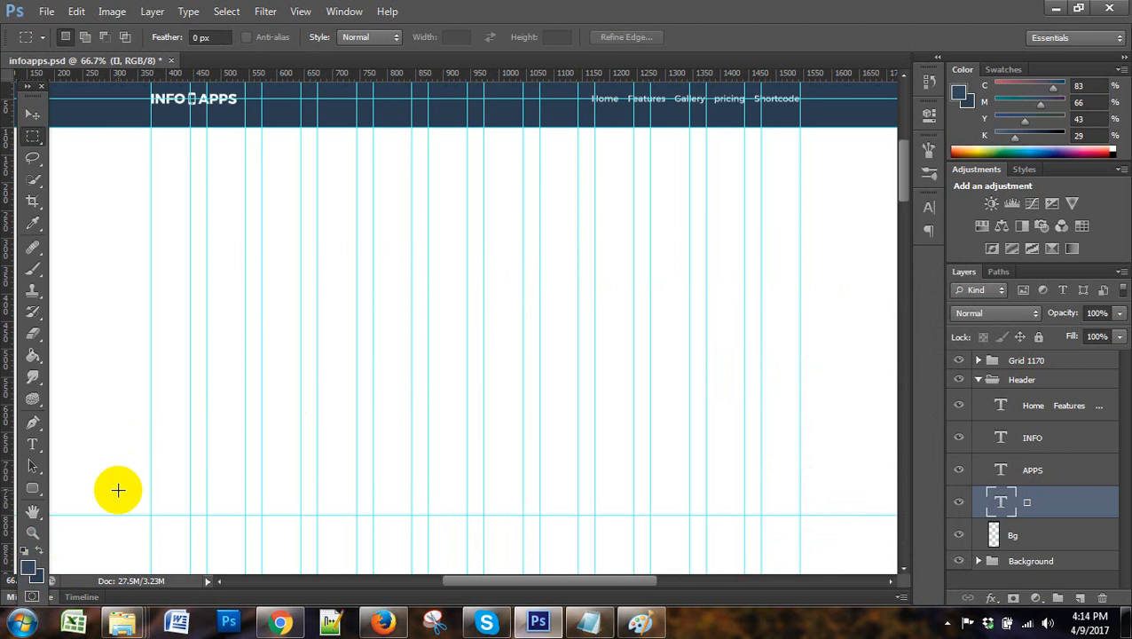
Collapse the Header group and create a new layer group named Slider directly above the Background group
{"action": "left_click", "coordinate": [978, 380]}
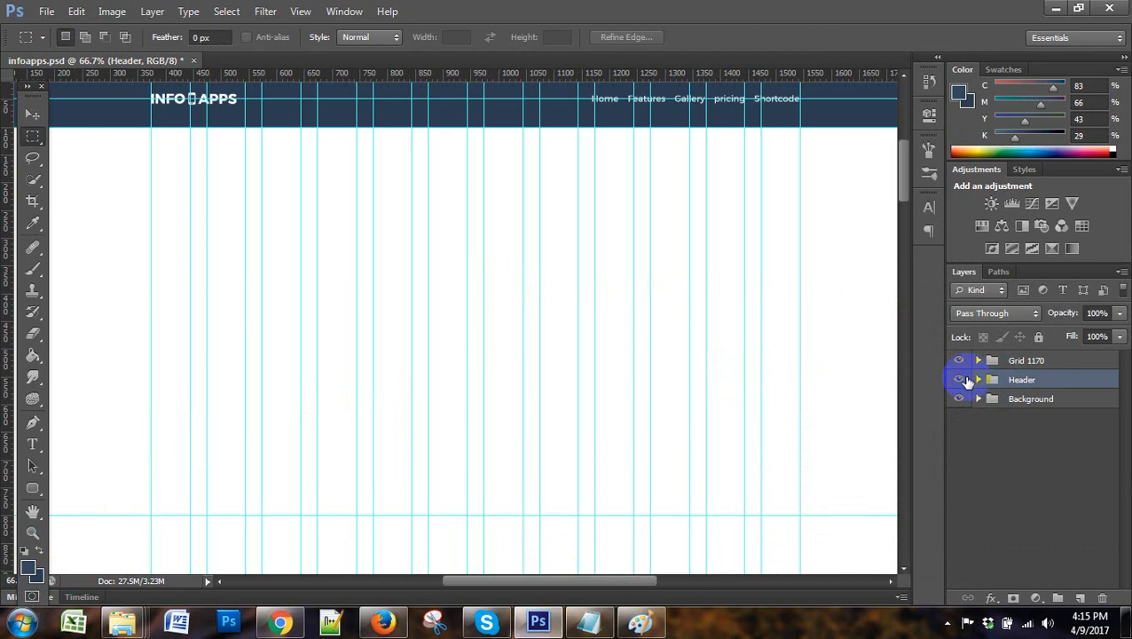
{"action": "left_click", "coordinate": [959, 380]}
{"action": "left_click", "coordinate": [959, 380]}
{"action": "left_click", "coordinate": [959, 380]}
{"action": "left_click", "coordinate": [959, 379]}
{"action": "left_click", "coordinate": [1029, 399]}
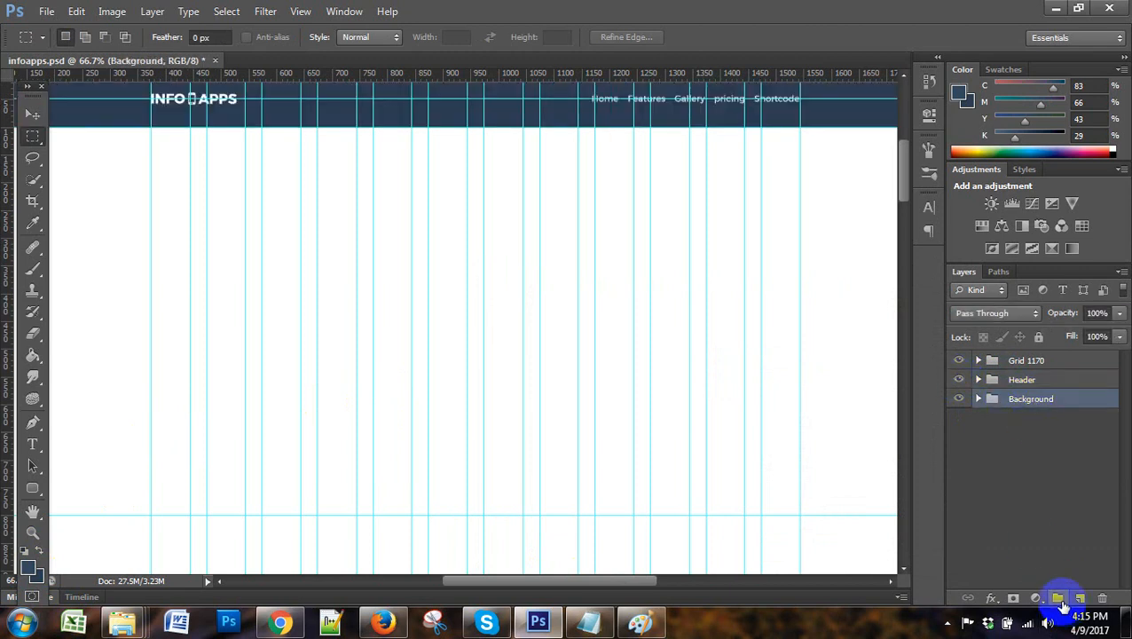
{"action": "left_click", "coordinate": [1058, 600]}
{"action": "double_click", "coordinate": [1023, 400]}
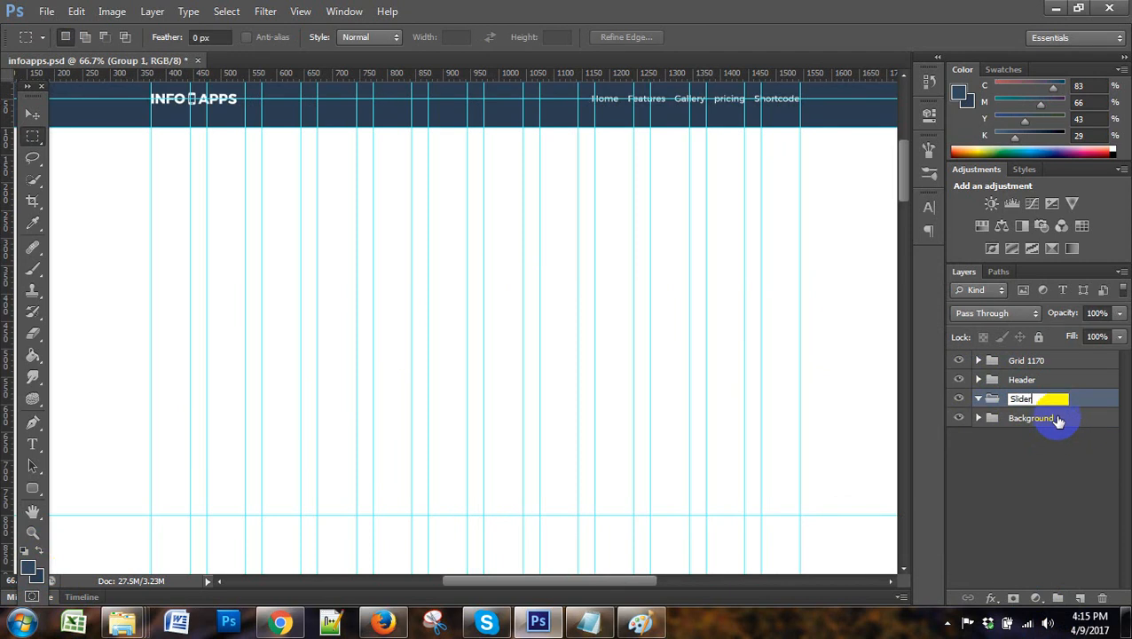
{"action": "type", "text": "Slider"}
{"action": "left_click", "coordinate": [1056, 430]}
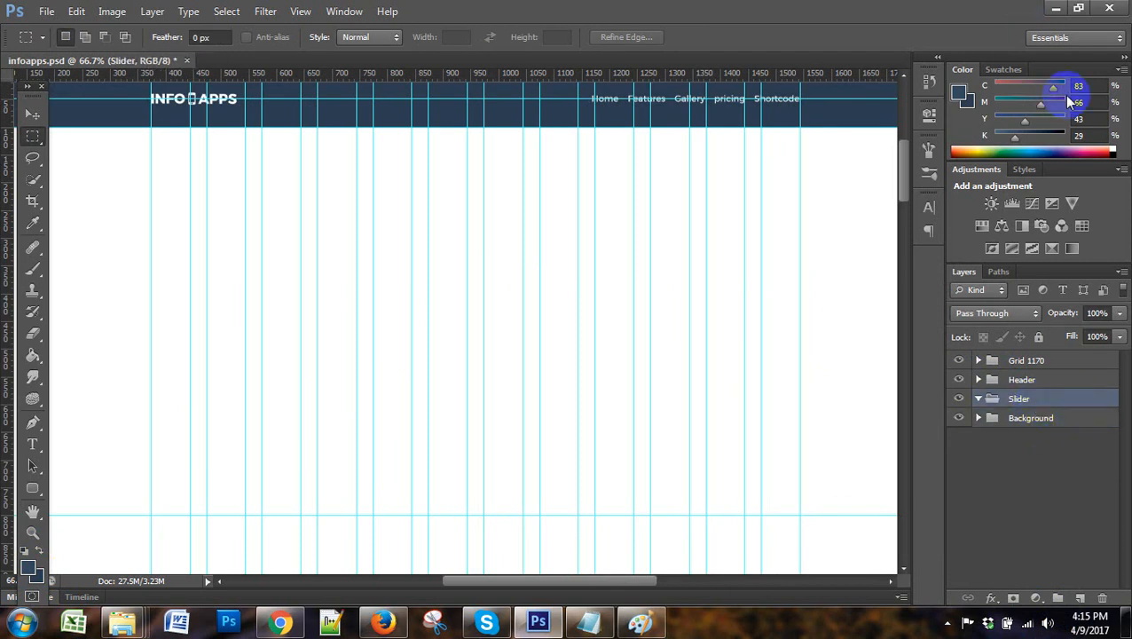
Add a new layer named Slider BG inside the Slider group and keep it selected
{"action": "left_click", "coordinate": [1079, 600]}
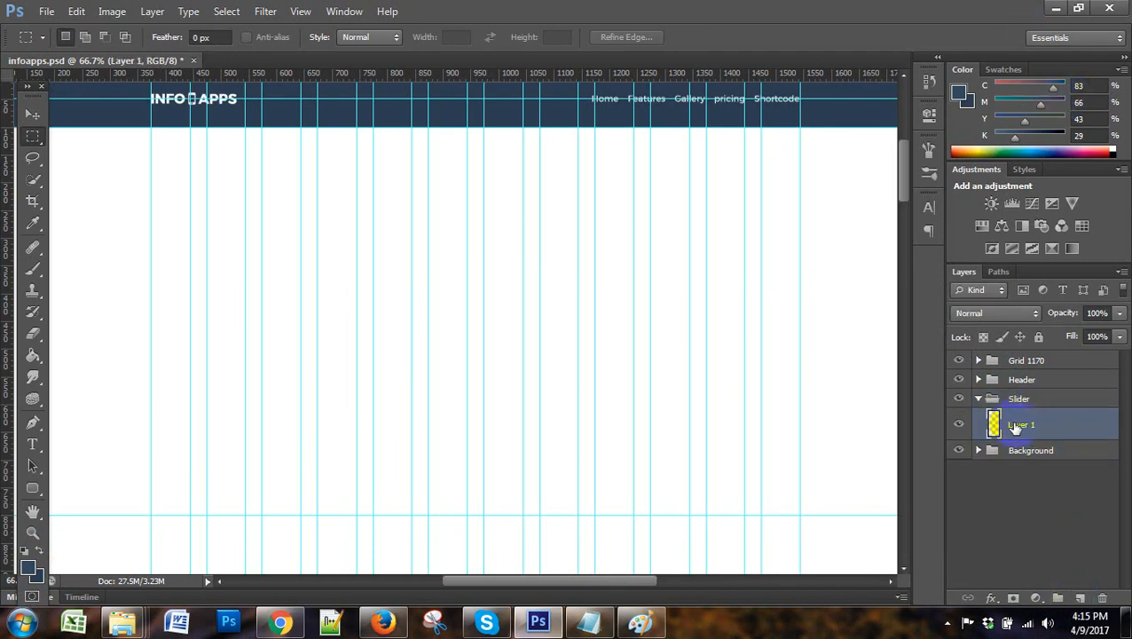
{"action": "double_click", "coordinate": [1019, 427]}
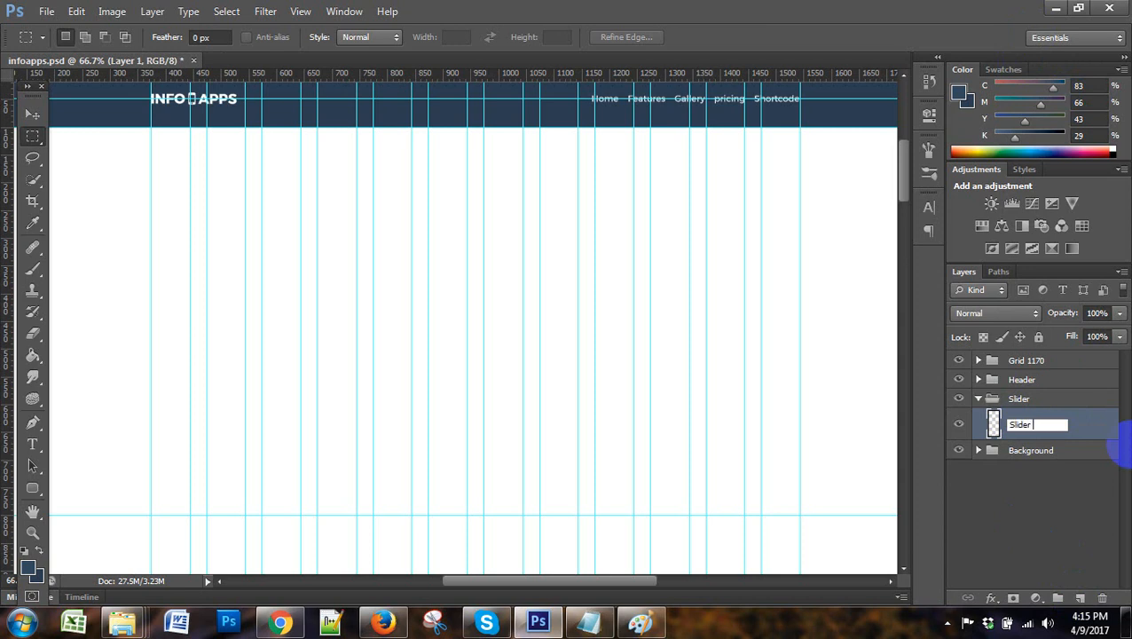
{"action": "type", "text": "Slider BG"}
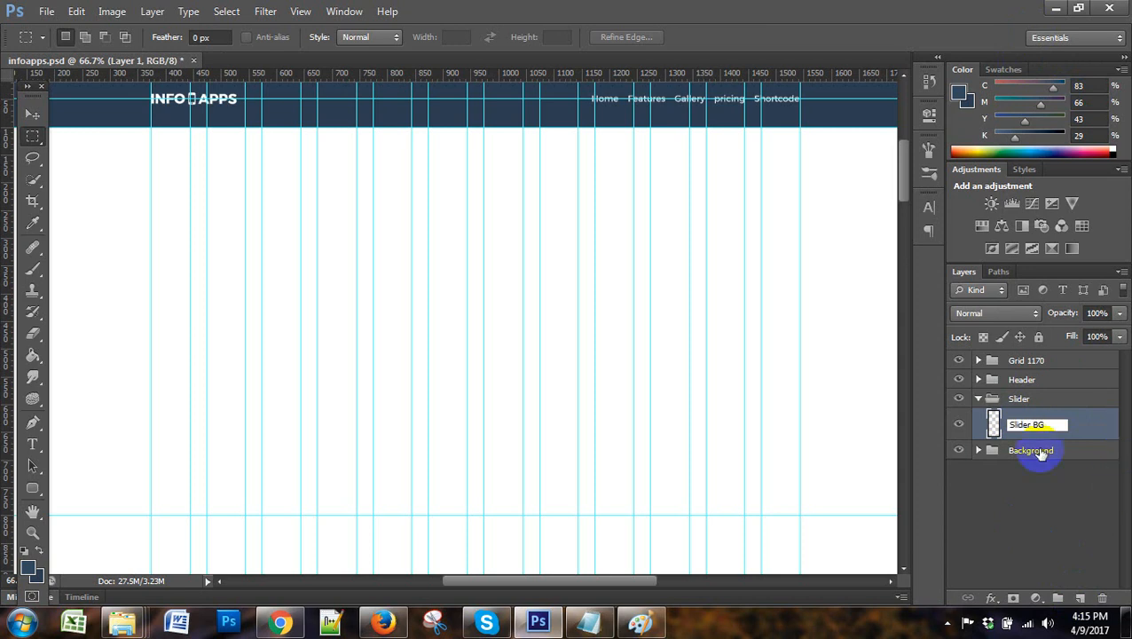
{"action": "left_click", "coordinate": [1020, 451]}
{"action": "left_click", "coordinate": [1040, 428]}
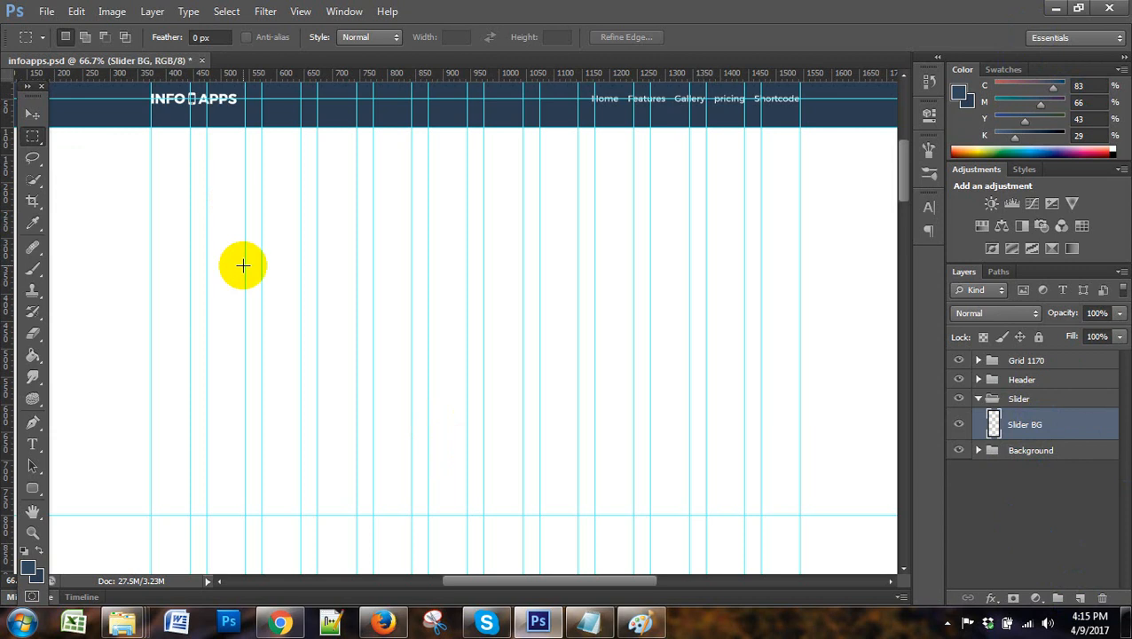
Fill a full-width area about 700 px high, from the header's lower edge to the next horizontal guide, with #34495e and deselect it
{"action": "key", "text": "ctrl+minus"}
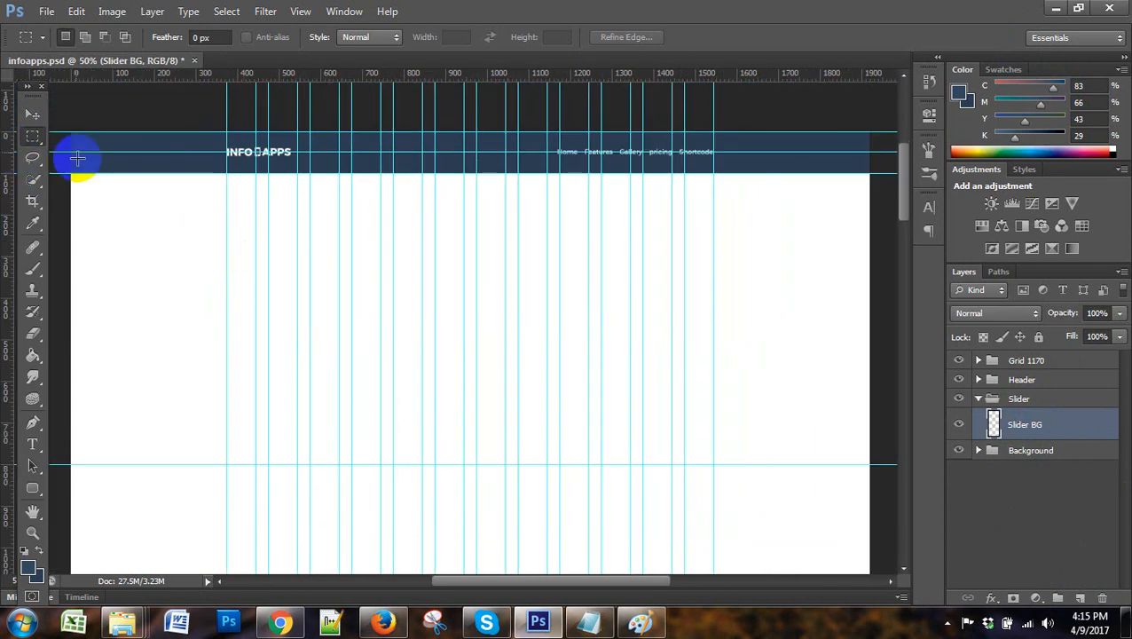
{"action": "left_click_drag", "start_coordinate": [61, 172], "coordinate": [862, 462]}
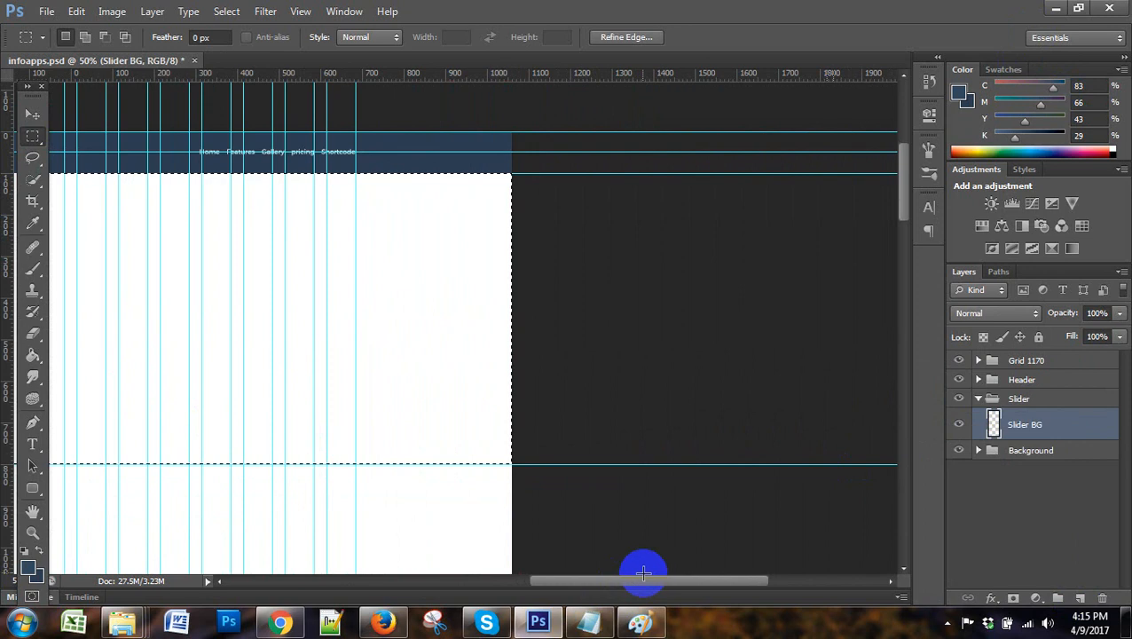
{"action": "left_click_drag", "start_coordinate": [632, 585], "coordinate": [526, 581]}
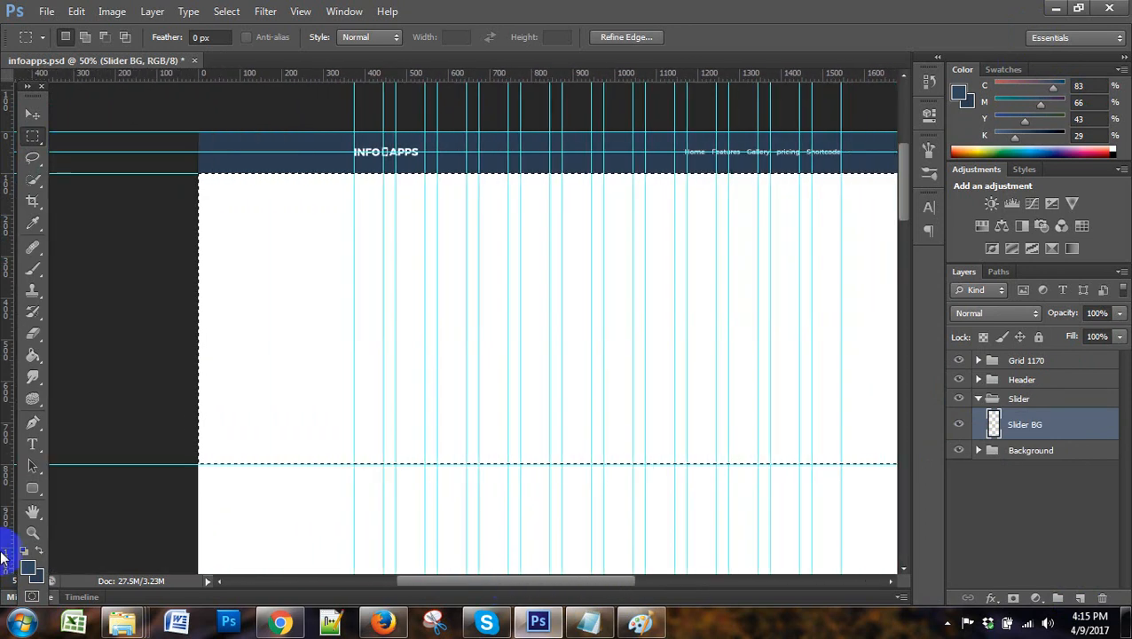
{"action": "left_click", "coordinate": [32, 356]}
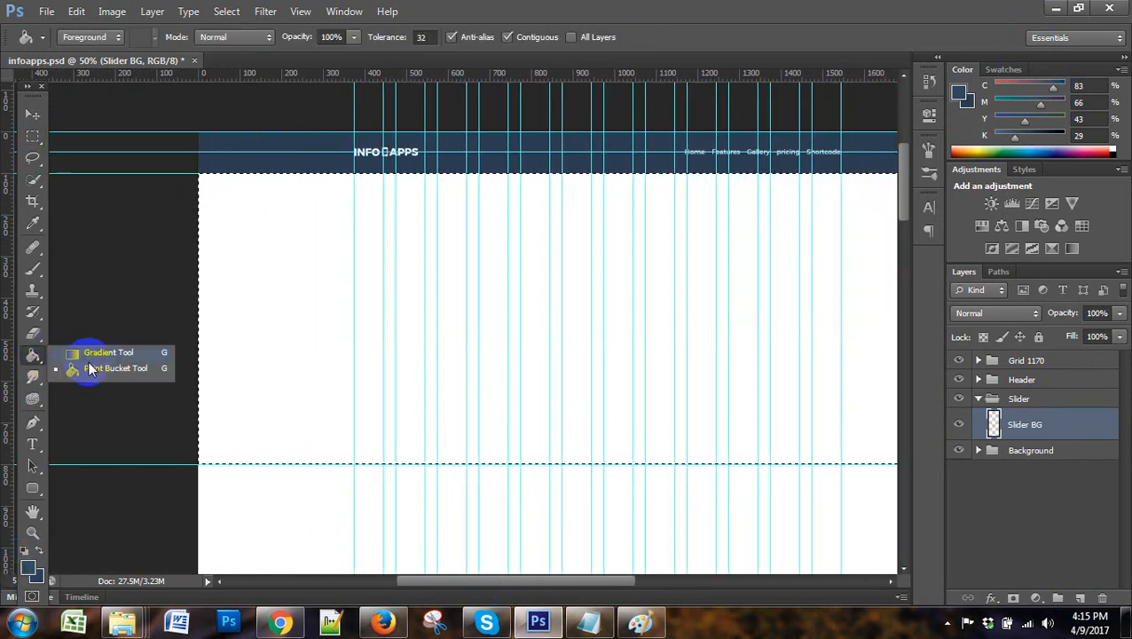
{"action": "left_click", "coordinate": [99, 369]}
{"action": "left_click", "coordinate": [519, 374]}
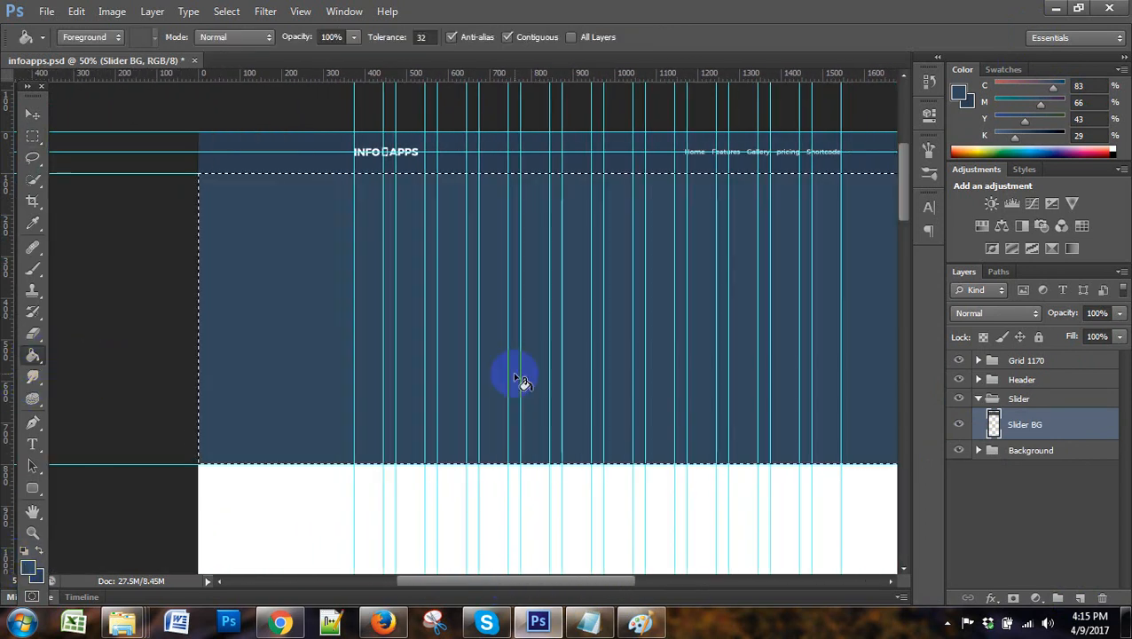
{"action": "left_click", "coordinate": [35, 136]}
{"action": "left_click", "coordinate": [68, 234]}
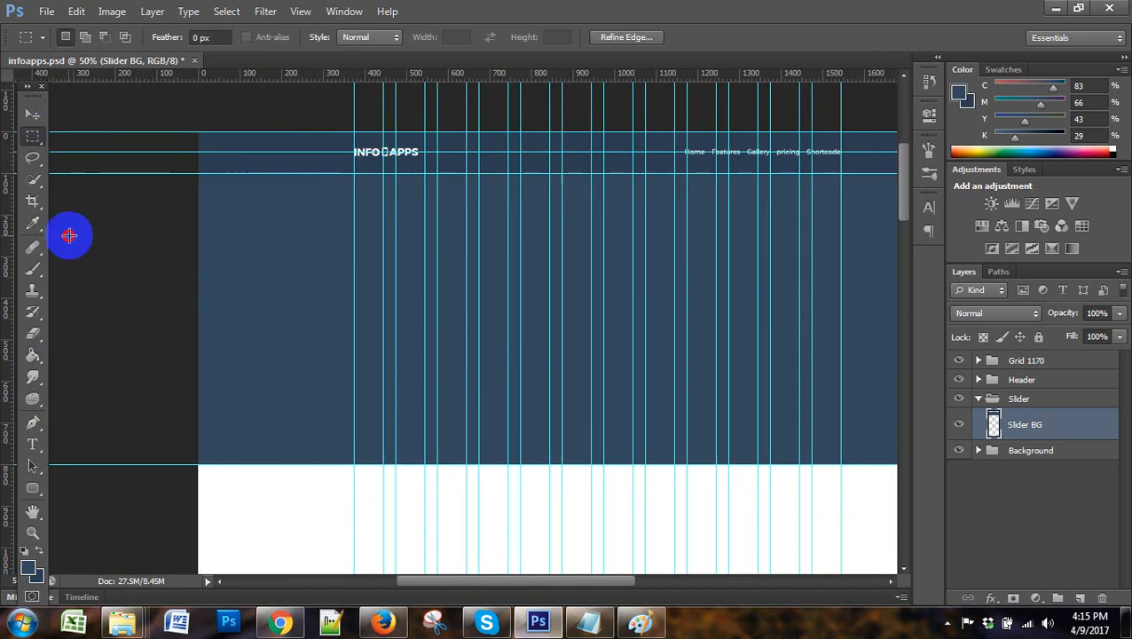
Hide the guides to check the filled banner, and switch to the Apnew demo in Chrome to compare its hero area
{"action": "scroll", "coordinate": [403, 414], "scroll_direction": "down", "scroll_amount": 2}
{"action": "key", "text": "ctrl+semicolon"}
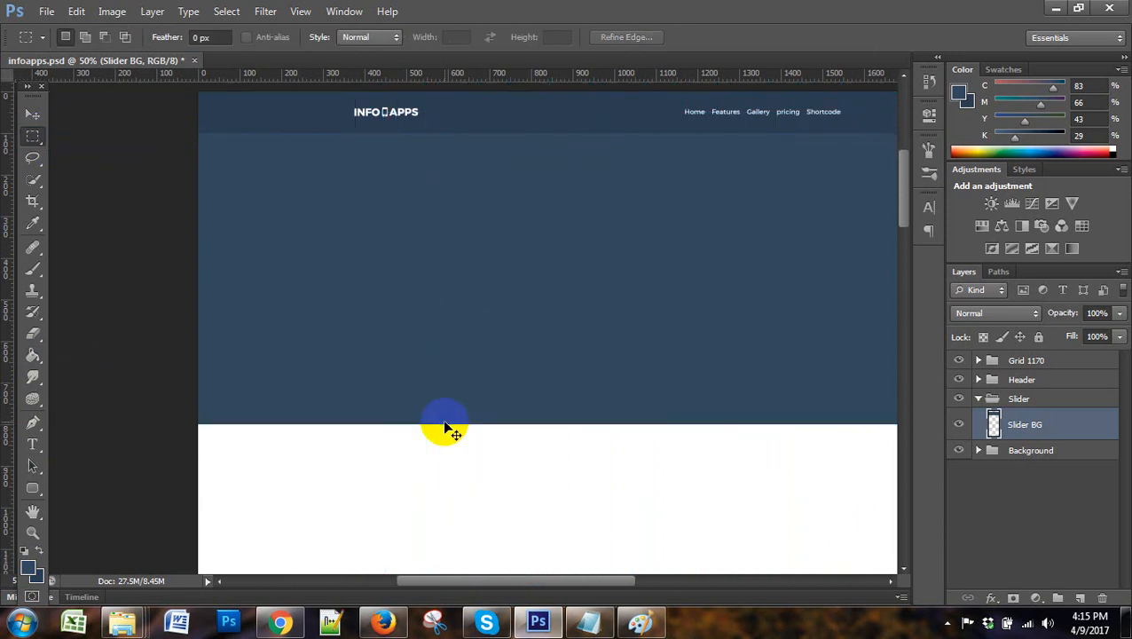
{"action": "scroll", "coordinate": [501, 425], "scroll_direction": "up", "scroll_amount": 3}
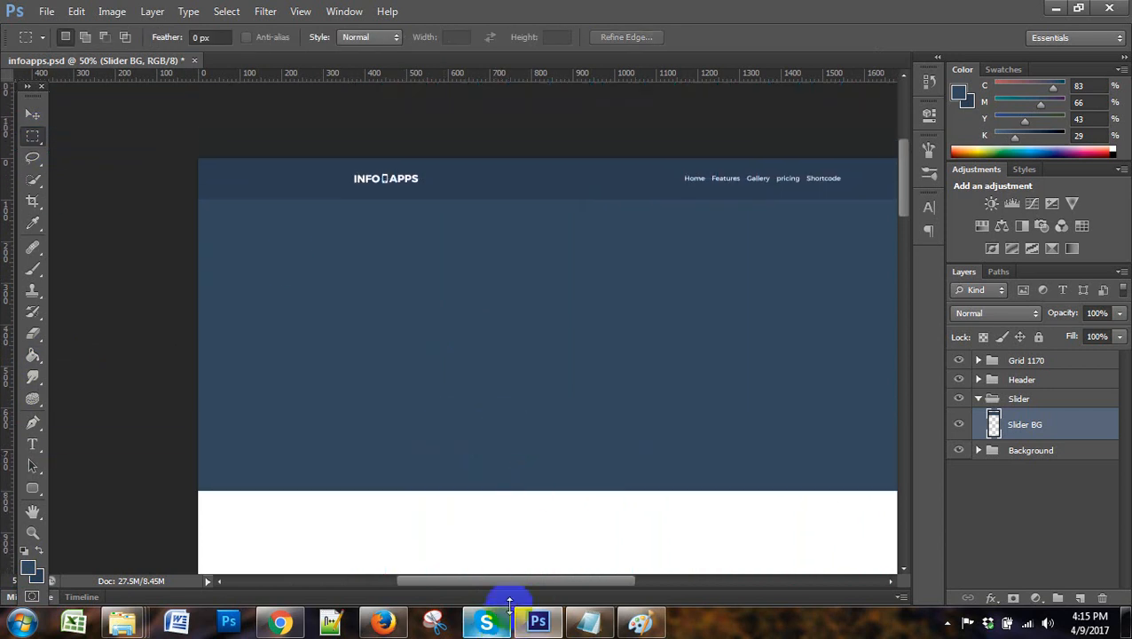
{"action": "left_click_drag", "start_coordinate": [534, 585], "coordinate": [571, 586]}
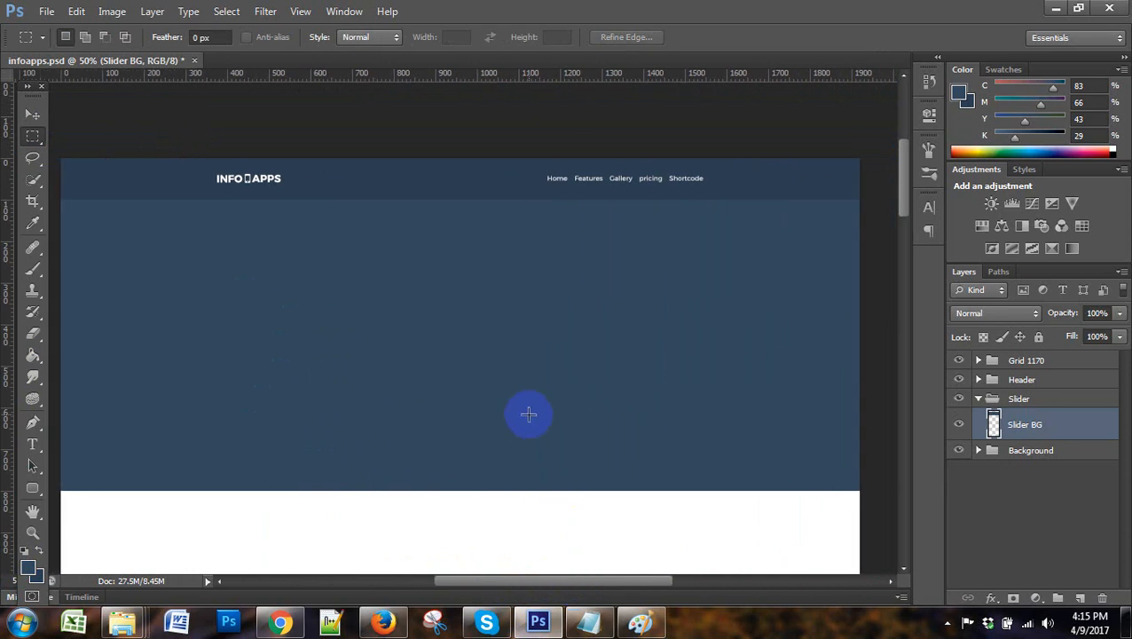
{"action": "left_click", "coordinate": [279, 621]}
{"action": "left_click", "coordinate": [308, 9]}
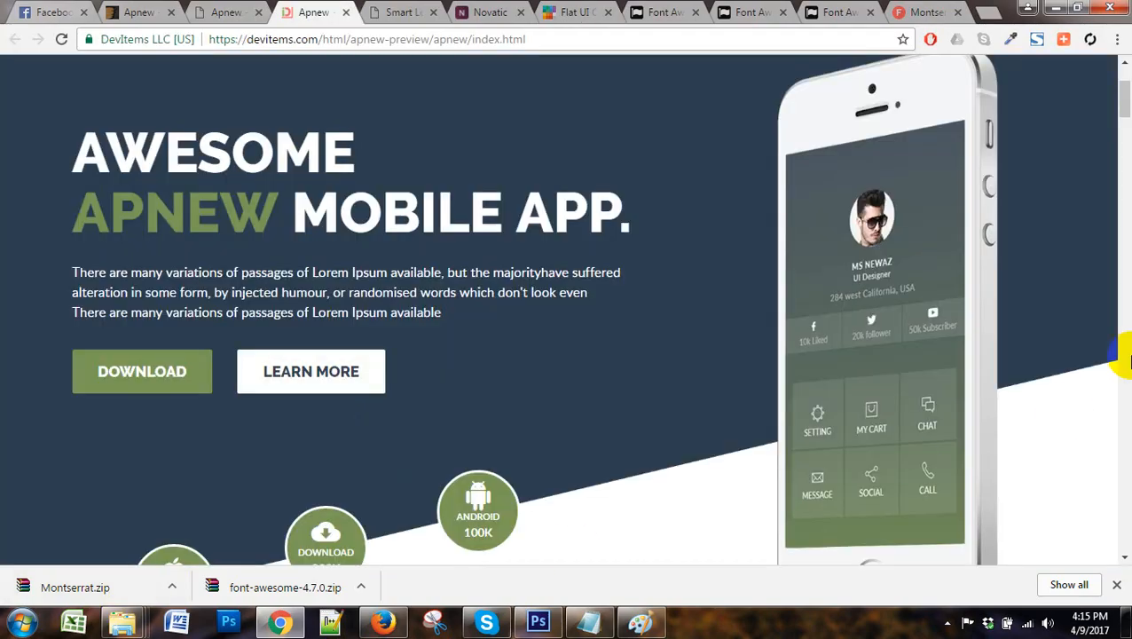
Return to Photoshop, show the guides, and place a new horizontal guide across the lower part of the slider banner
{"action": "left_click", "coordinate": [537, 621]}
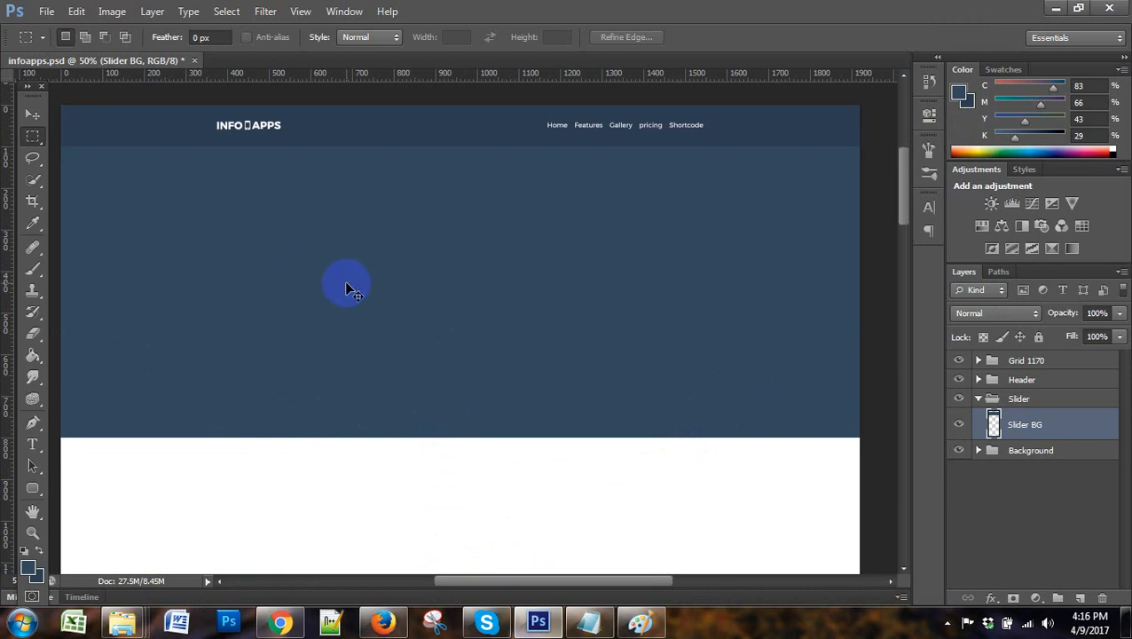
{"action": "key", "text": "ctrl+semicolon"}
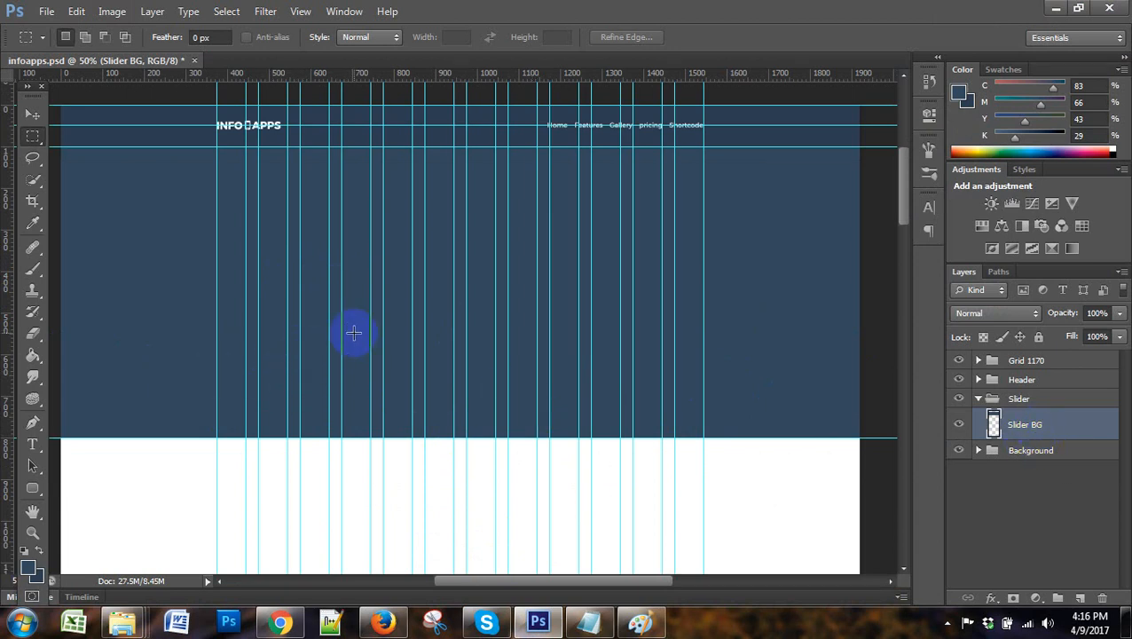
{"action": "left_click_drag", "start_coordinate": [433, 80], "coordinate": [424, 439]}
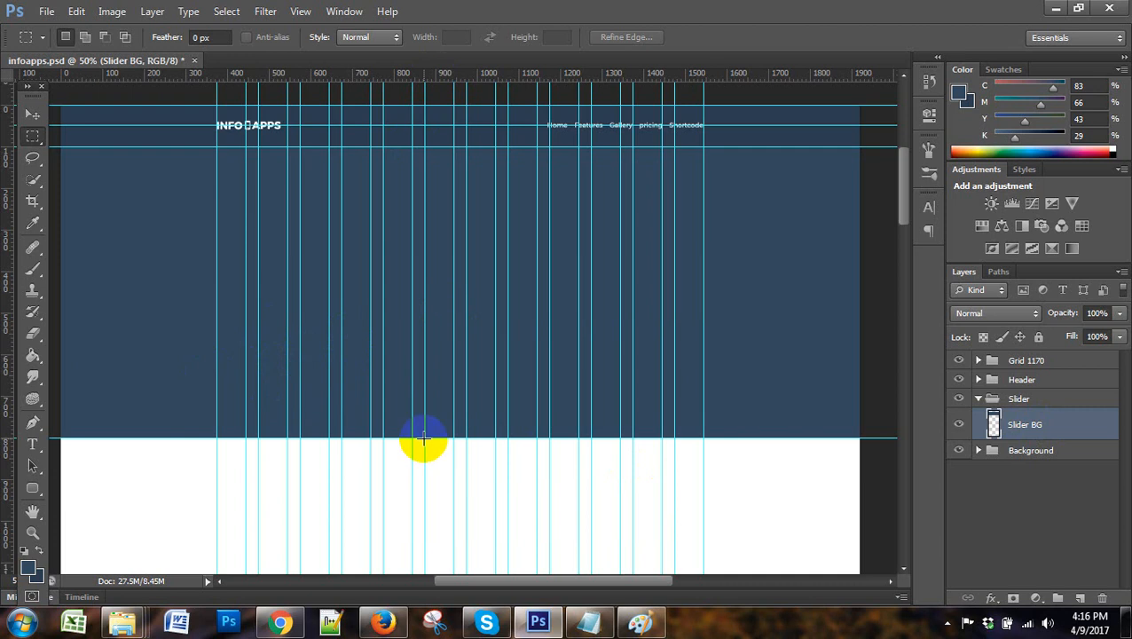
{"action": "left_click_drag", "start_coordinate": [461, 80], "coordinate": [475, 382]}
{"action": "scroll", "coordinate": [475, 459], "scroll_direction": "down", "scroll_amount": 2}
{"action": "left_click", "coordinate": [32, 133]}
{"action": "left_click_drag", "start_coordinate": [133, 312], "coordinate": [162, 375]}
{"action": "key", "text": "ctrl+d"}
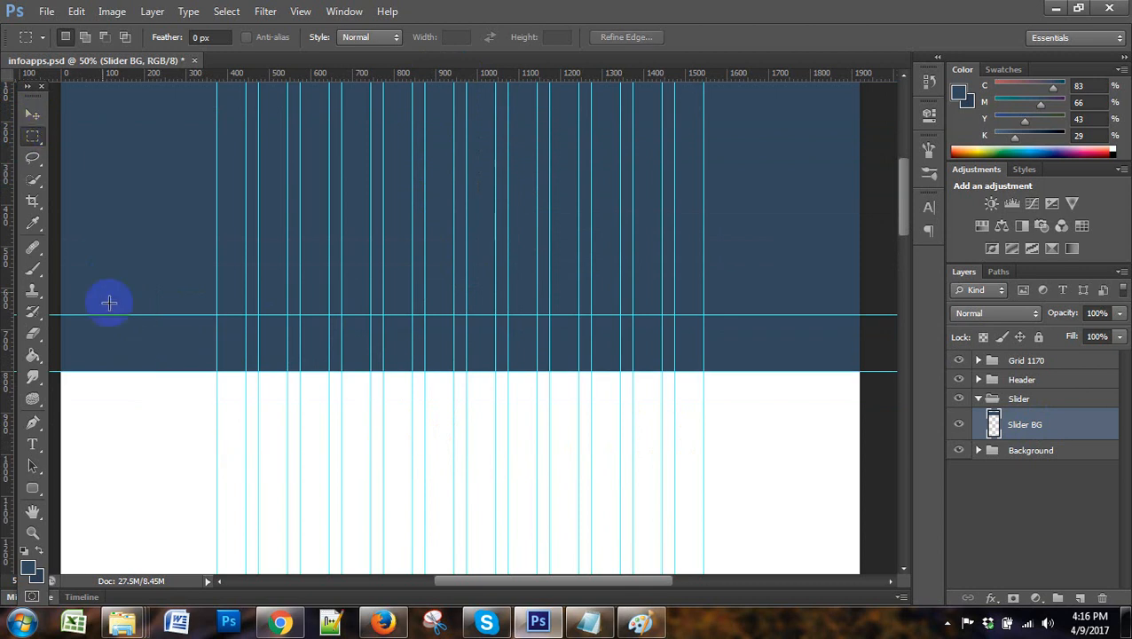
Measure about 200 px up from the banner's lower edge with a thin selection, move the new horizontal guide there, and deselect
{"action": "left_click_drag", "start_coordinate": [121, 371], "coordinate": [115, 289]}
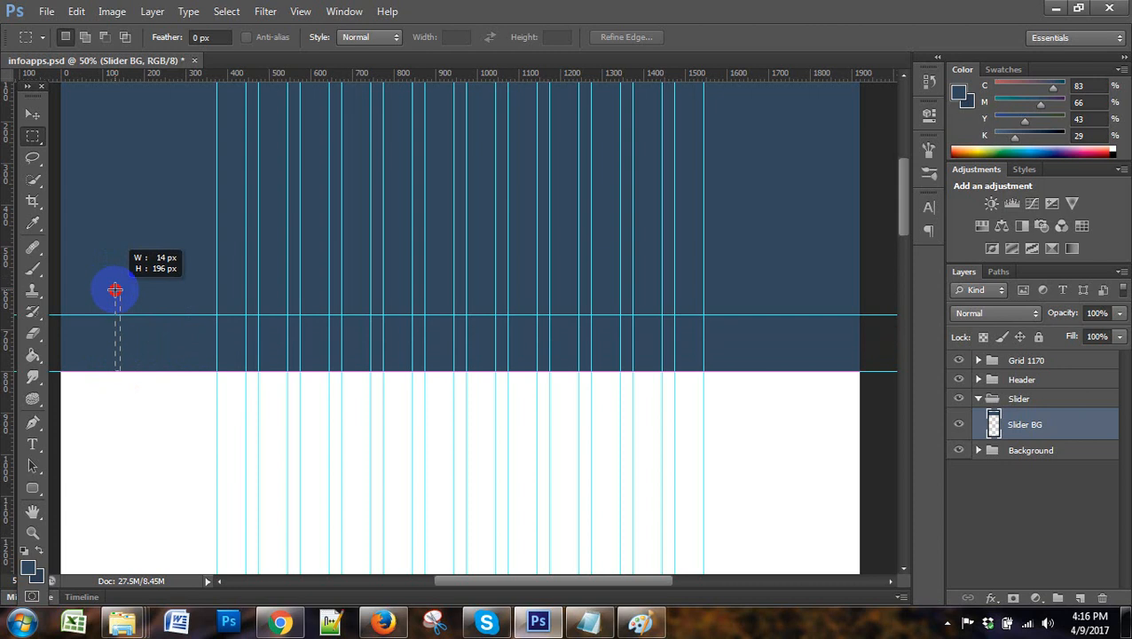
{"action": "left_click_drag", "start_coordinate": [116, 289], "coordinate": [120, 288]}
{"action": "left_click", "coordinate": [32, 114]}
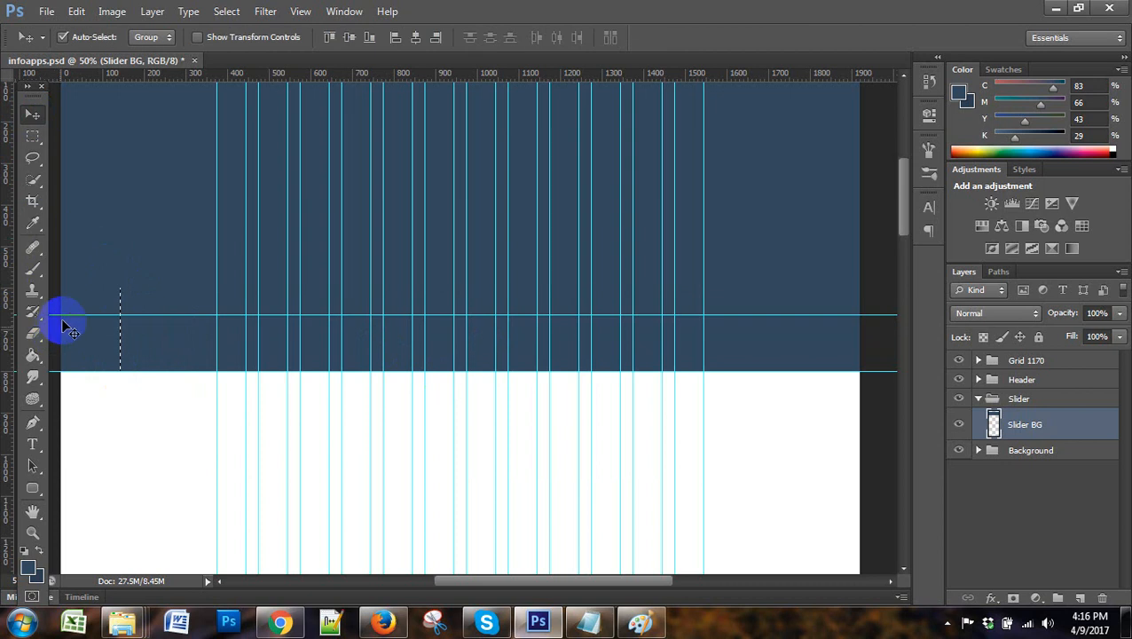
{"action": "left_click_drag", "start_coordinate": [78, 315], "coordinate": [83, 288]}
{"action": "left_click", "coordinate": [32, 134]}
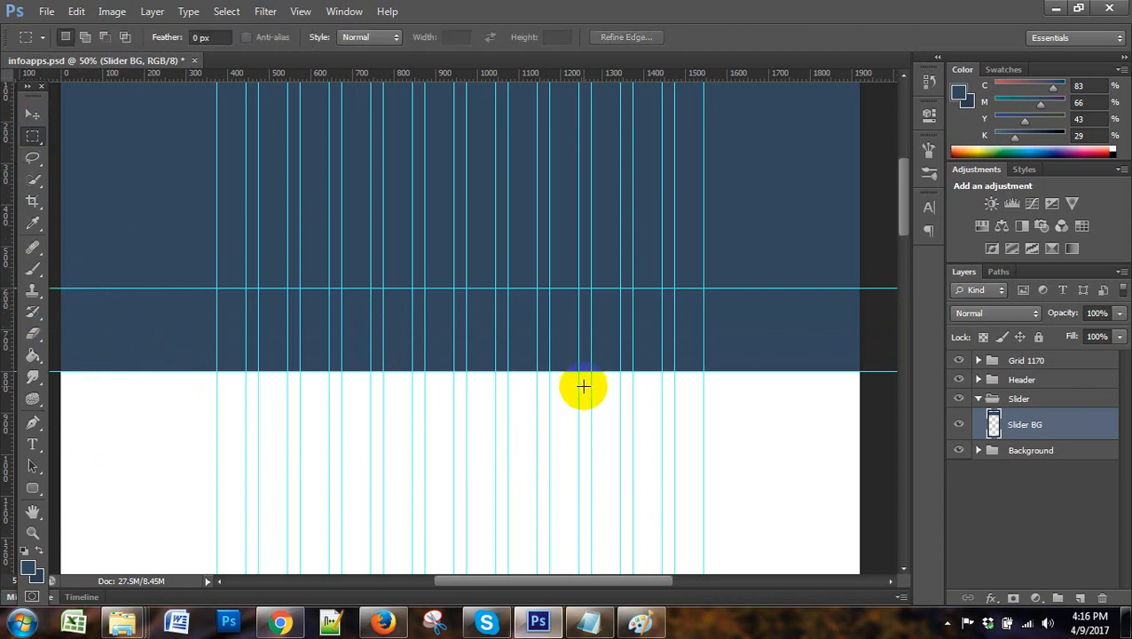
{"action": "scroll", "coordinate": [554, 387], "scroll_direction": "up", "scroll_amount": 3}
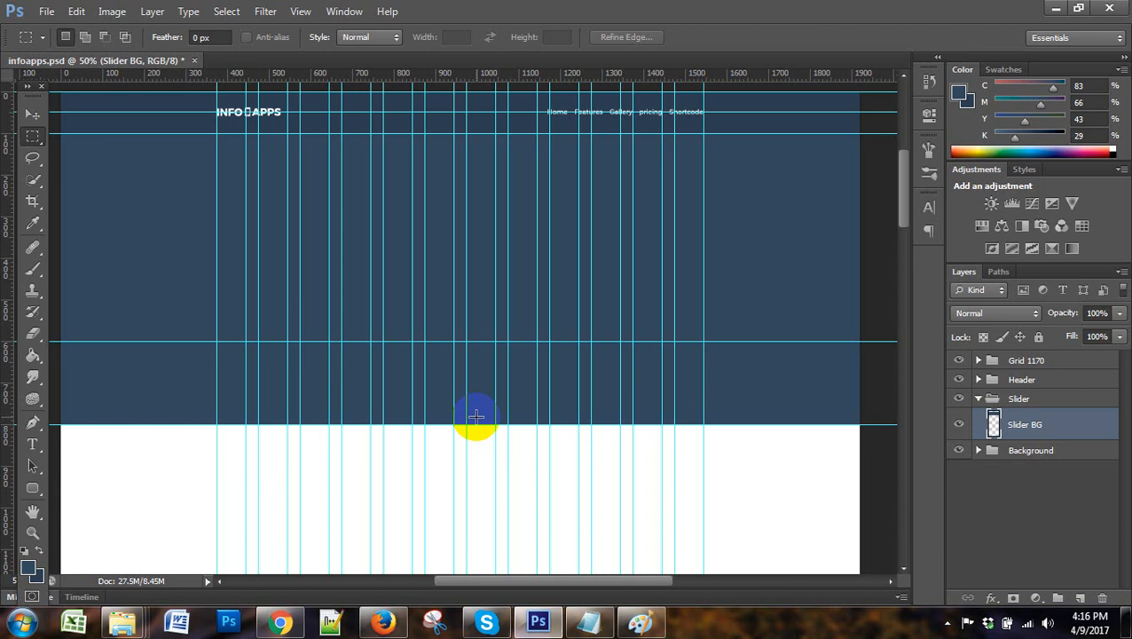
Try to skew the Slider BG layer by raising its lower-left corner to the new horizontal guide
{"action": "key", "text": "ctrl+t"}
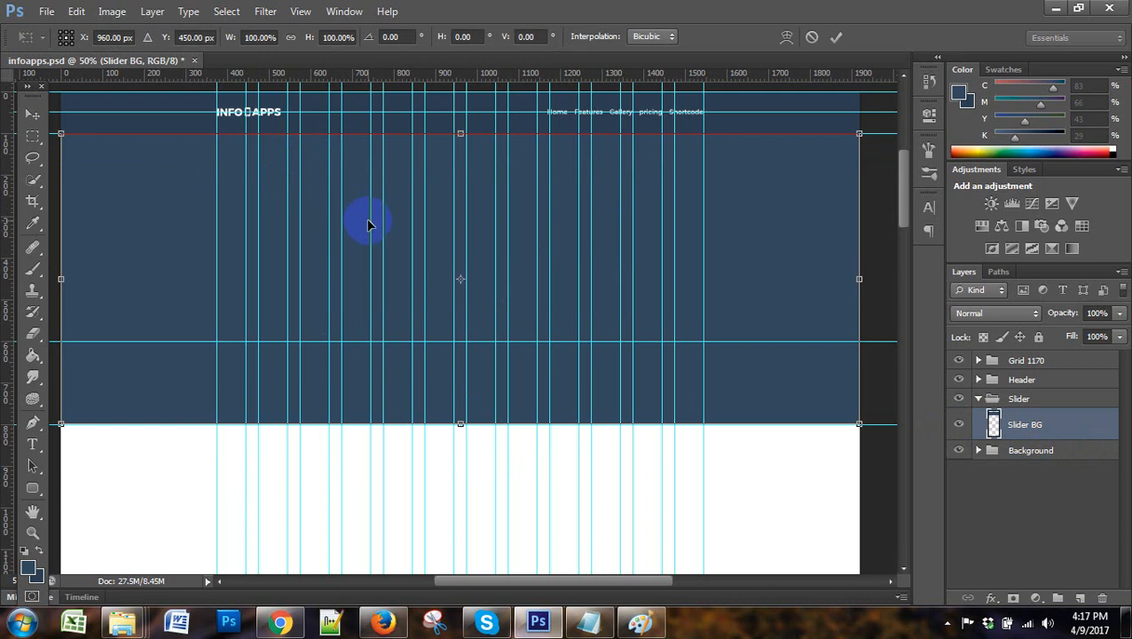
{"action": "right_click", "coordinate": [445, 222]}
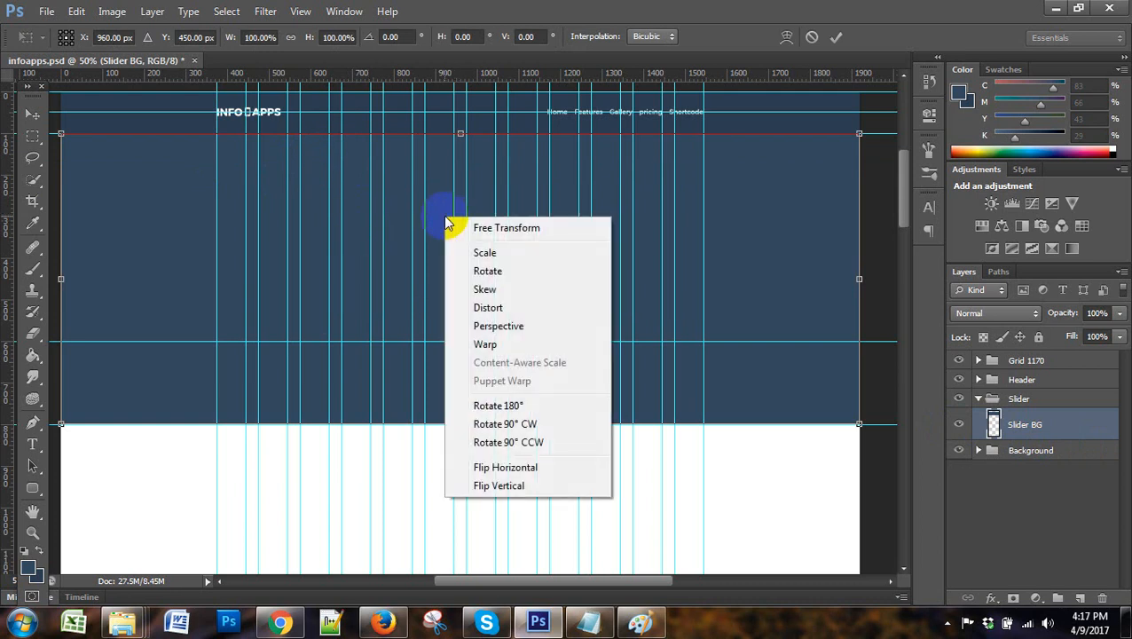
{"action": "left_click", "coordinate": [486, 292]}
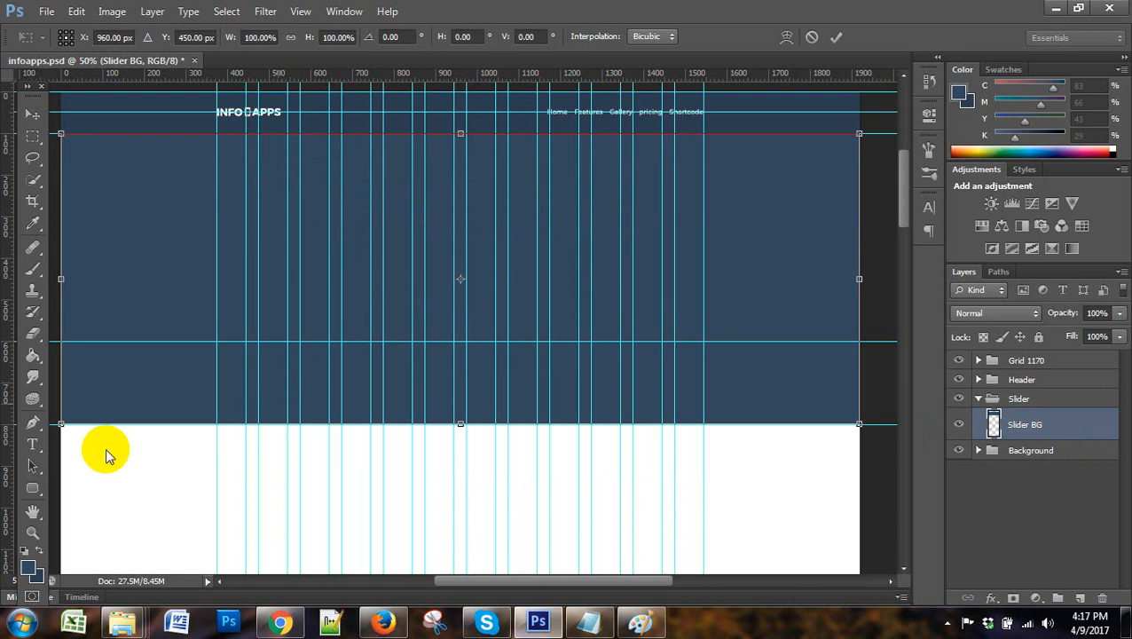
{"action": "left_click_drag", "start_coordinate": [60, 425], "coordinate": [62, 347]}
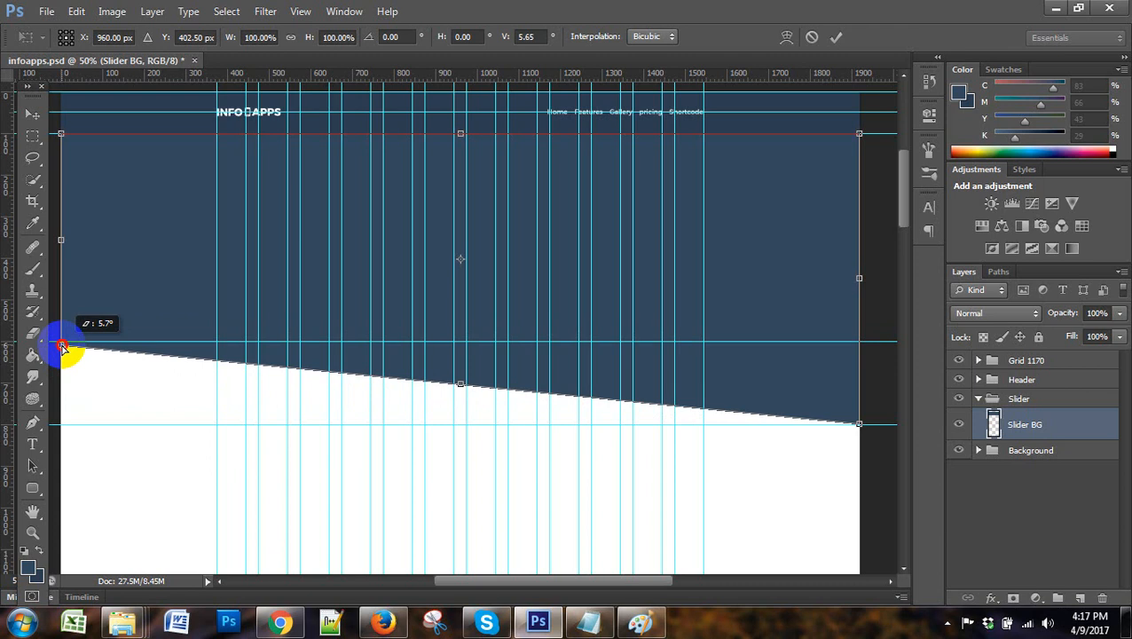
{"action": "left_click_drag", "start_coordinate": [62, 347], "coordinate": [62, 347]}
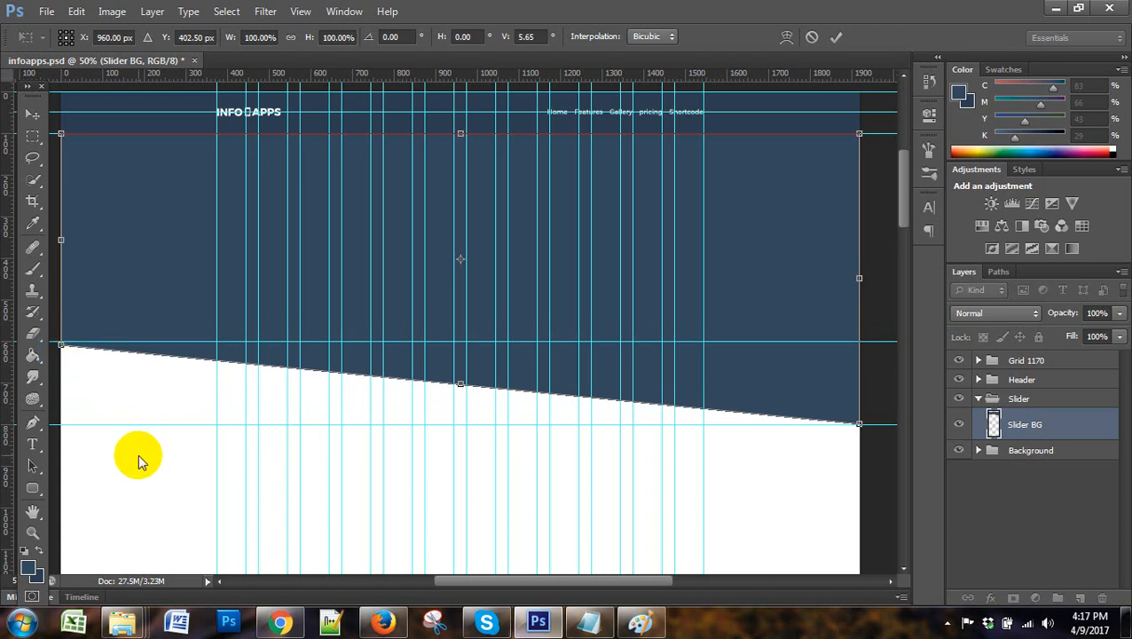
{"action": "key", "text": "ctrl+z"}
{"action": "left_click", "coordinate": [33, 136]}
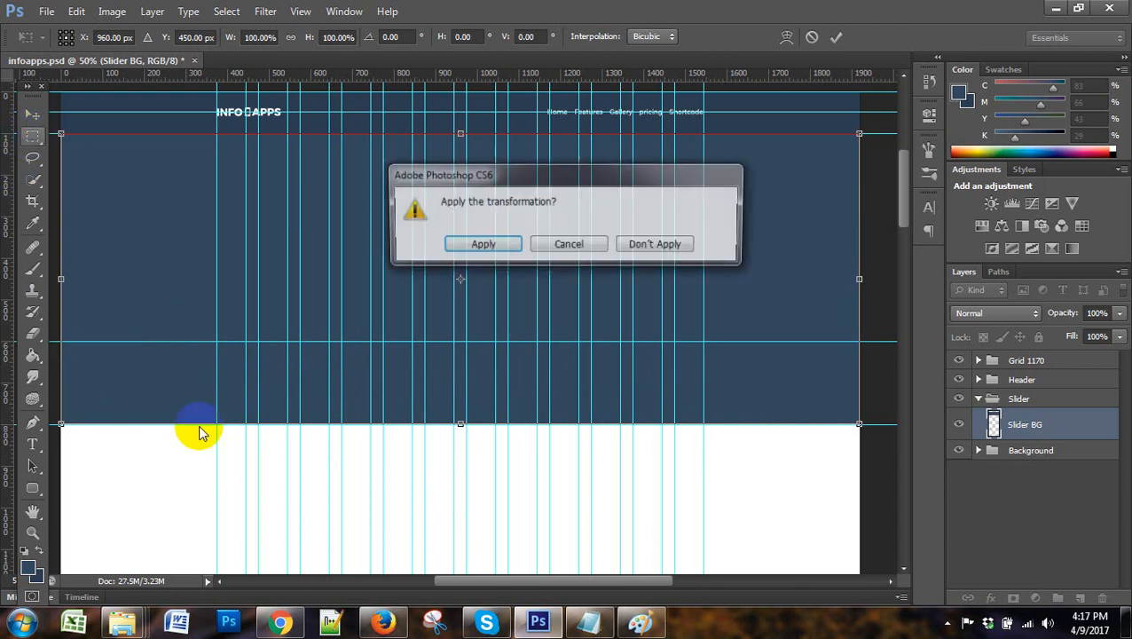
{"action": "left_click", "coordinate": [488, 241]}
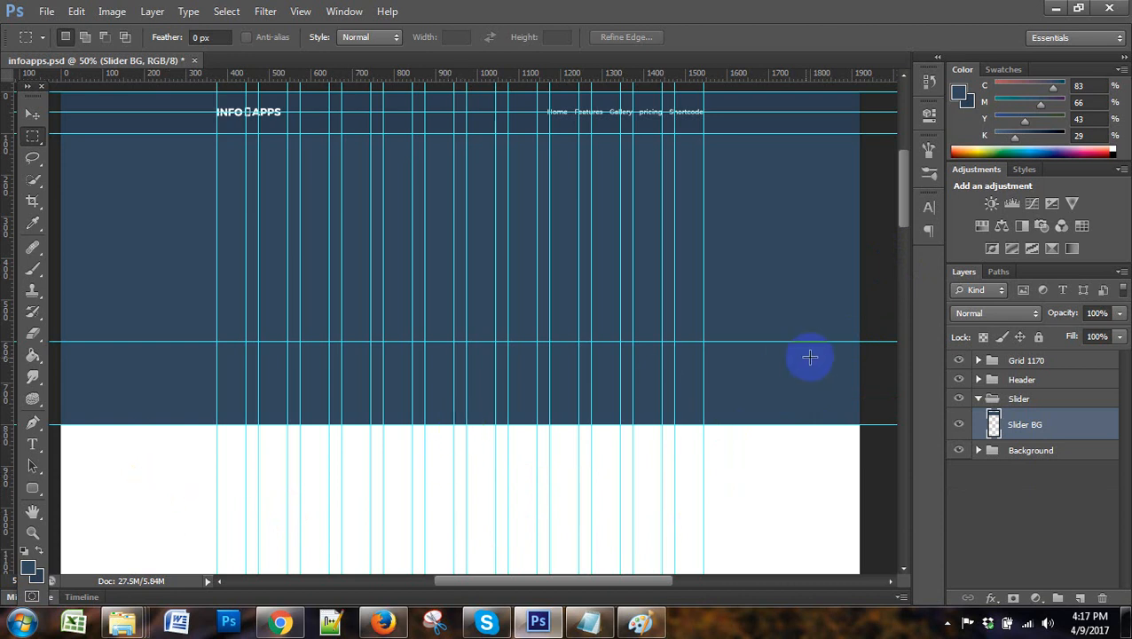
Measure the central gutter and the banner widths on both sides of it with rectangular selections to locate the midpoint, and deselect
{"action": "key", "text": "ctrl+plus"}
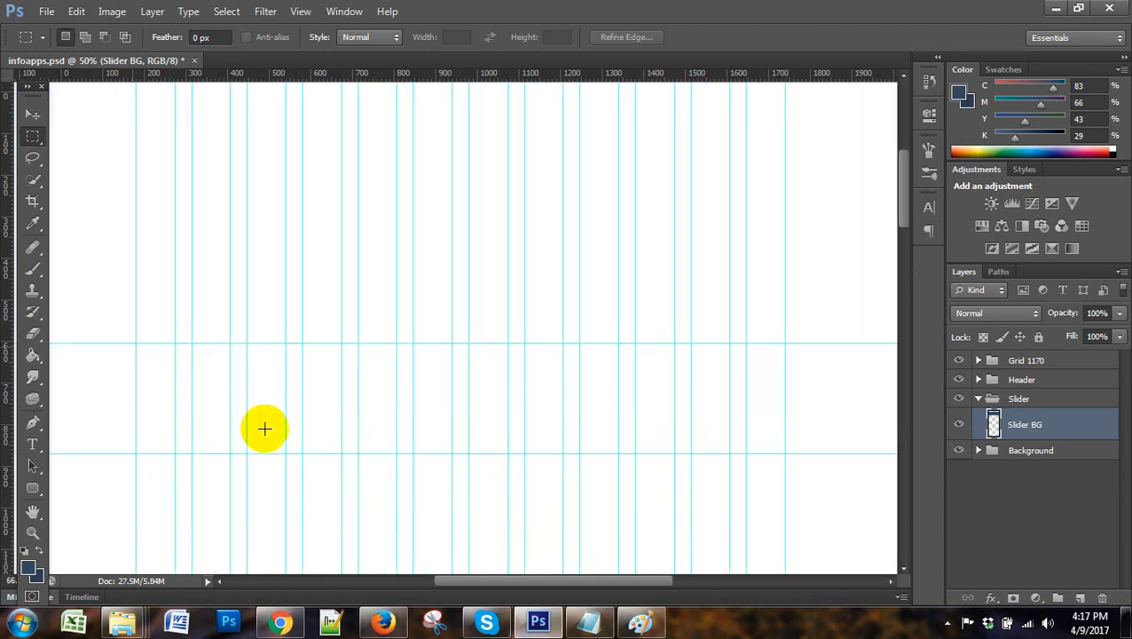
{"action": "key", "text": "ctrl+minus"}
{"action": "key", "text": "ctrl+minus"}
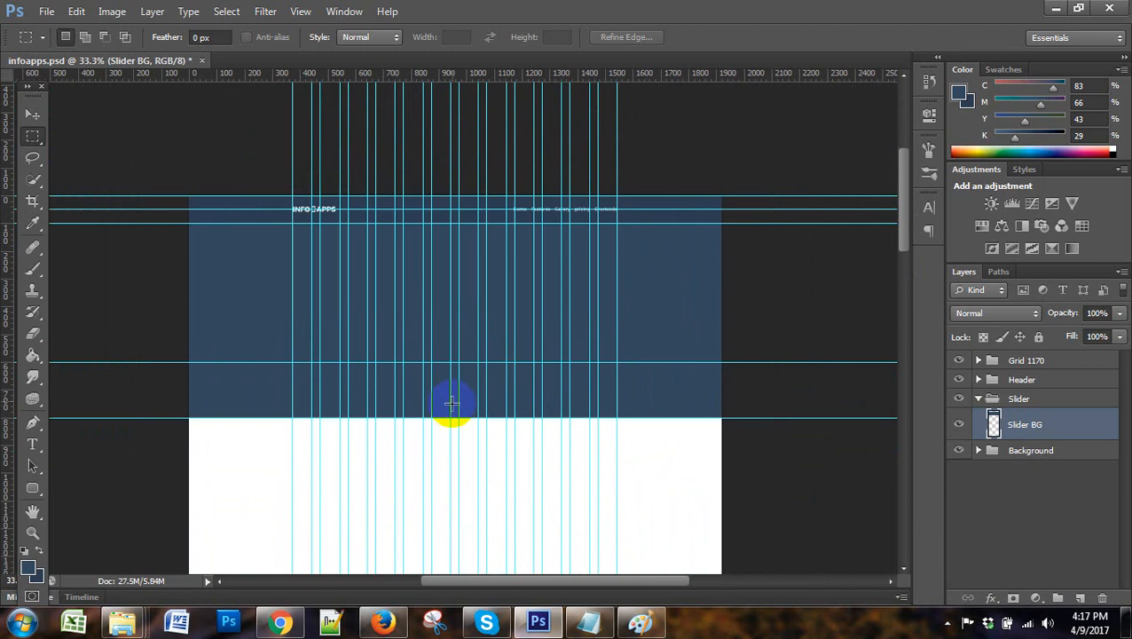
{"action": "left_click_drag", "start_coordinate": [452, 357], "coordinate": [461, 409]}
{"action": "left_click_drag", "start_coordinate": [458, 393], "coordinate": [459, 411]}
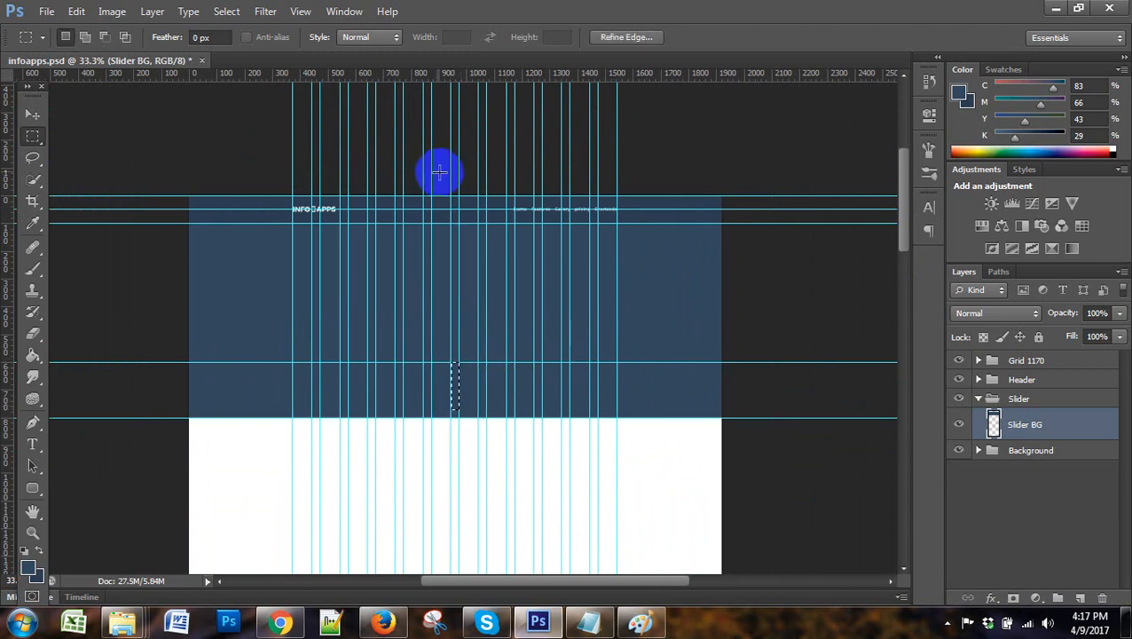
{"action": "left_click_drag", "start_coordinate": [442, 367], "coordinate": [153, 391]}
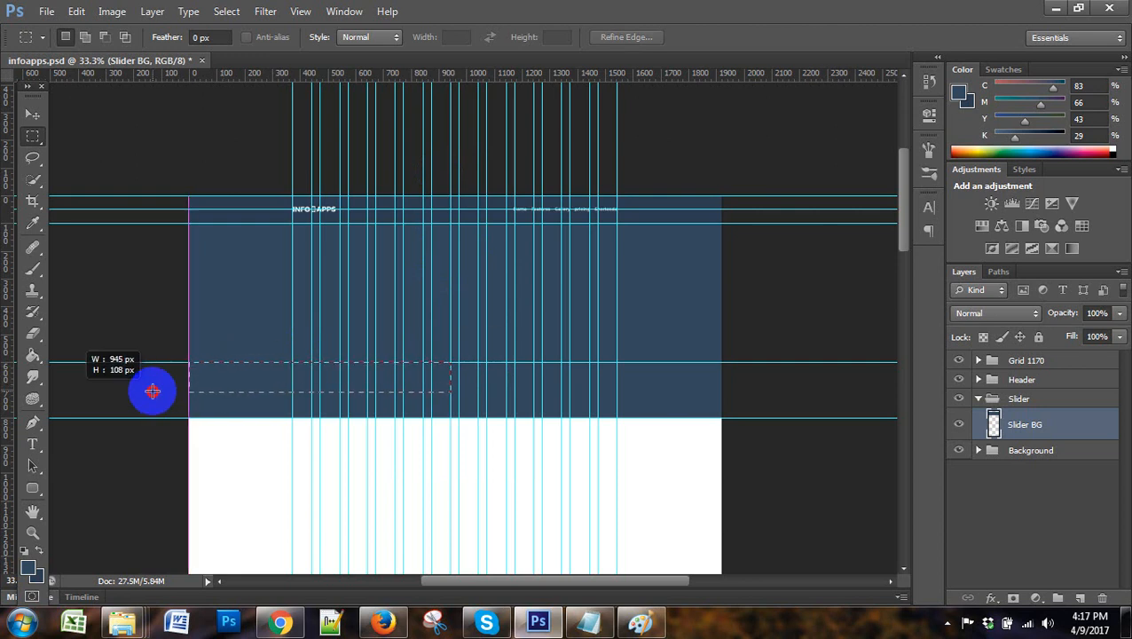
{"action": "left_click_drag", "start_coordinate": [153, 391], "coordinate": [152, 392]}
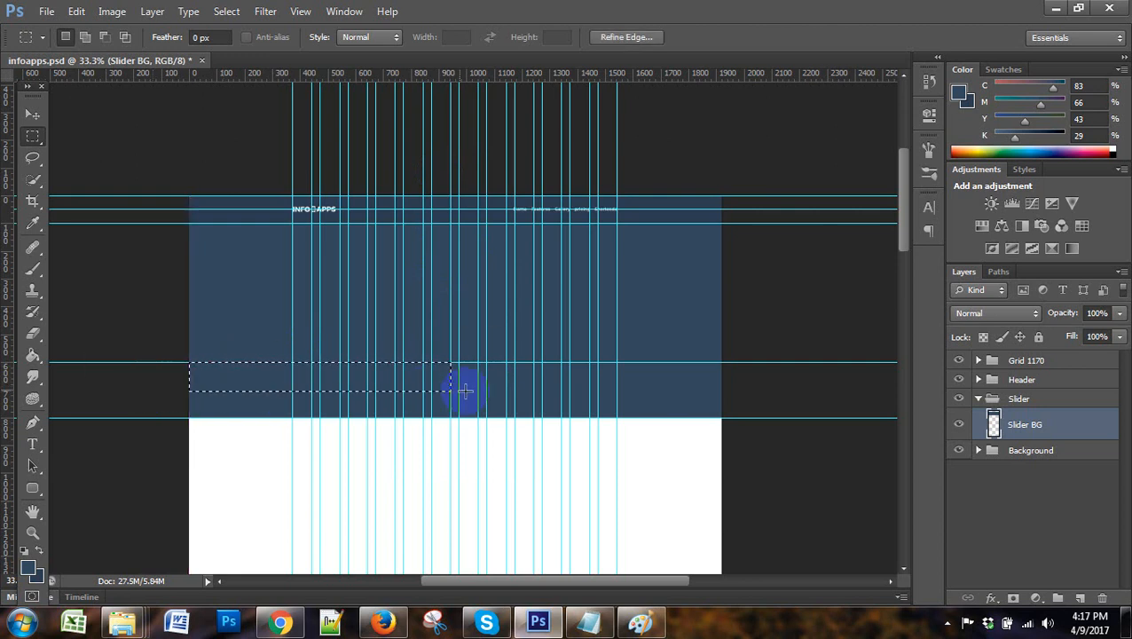
{"action": "left_click_drag", "start_coordinate": [460, 364], "coordinate": [751, 383]}
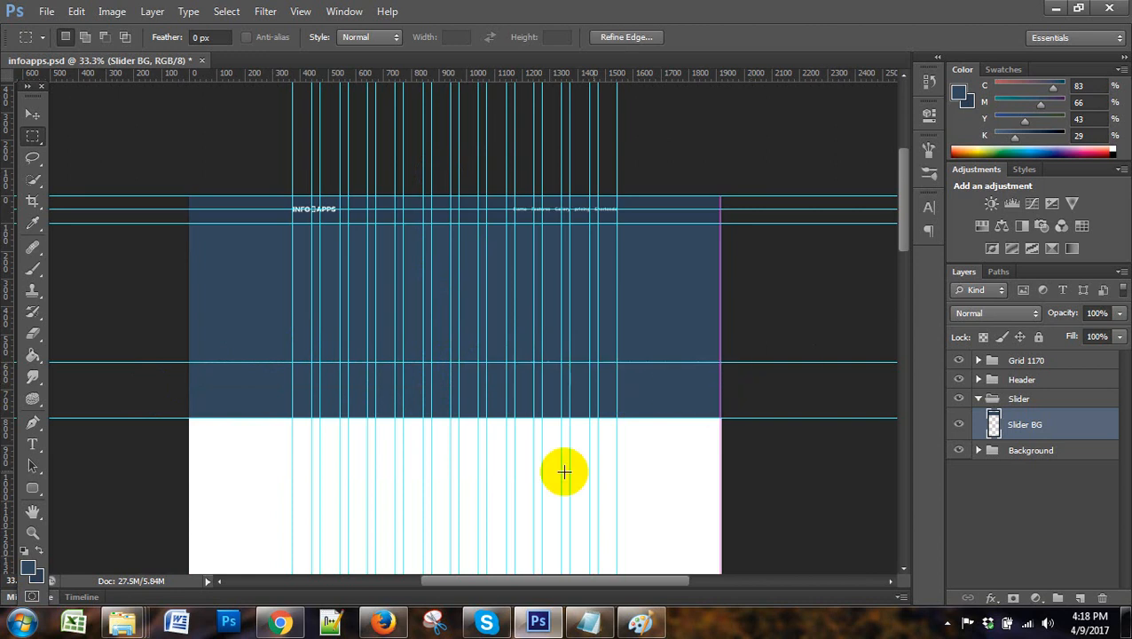
{"action": "left_click", "coordinate": [549, 470]}
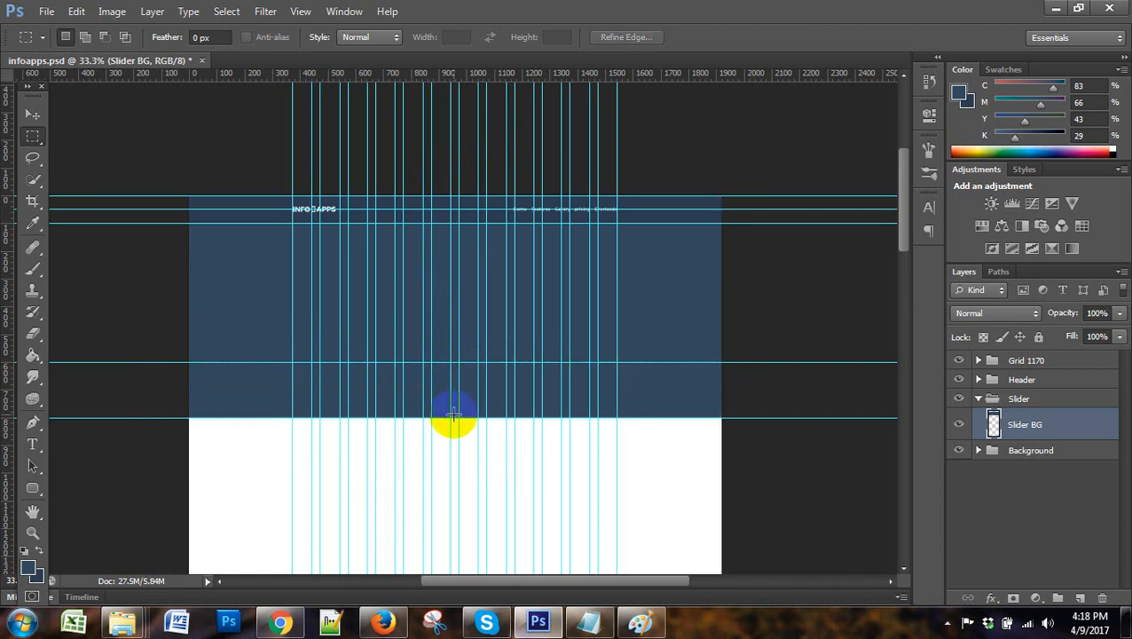
Add a new layer directly above Slider BG in the Slider group
{"action": "scroll", "coordinate": [483, 470], "scroll_direction": "up", "scroll_amount": 2}
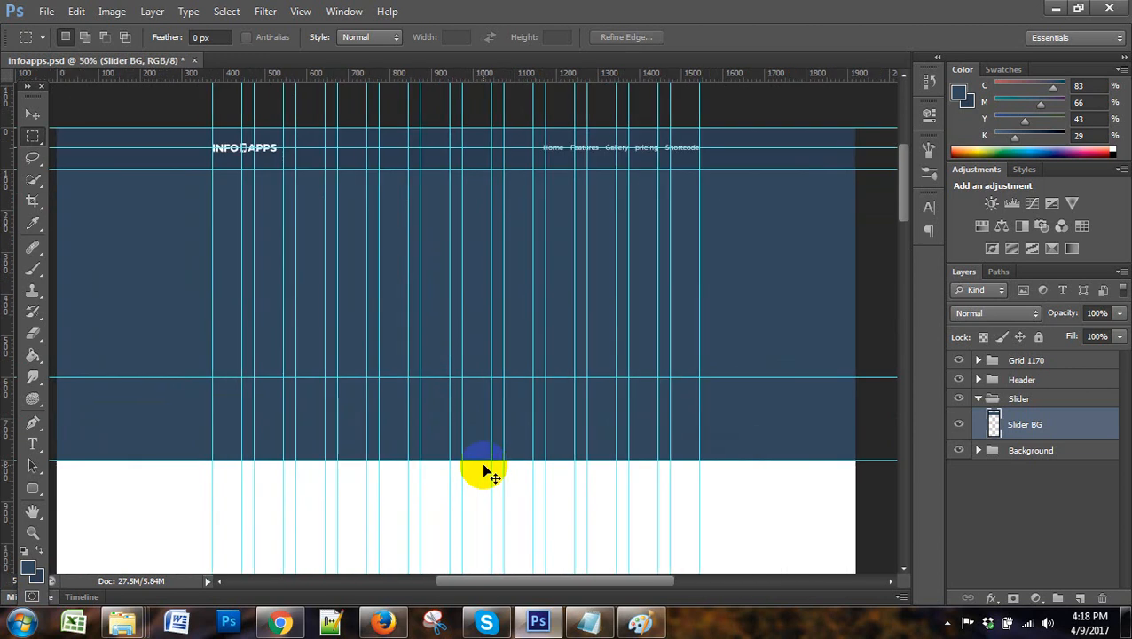
{"action": "left_click", "coordinate": [1081, 597]}
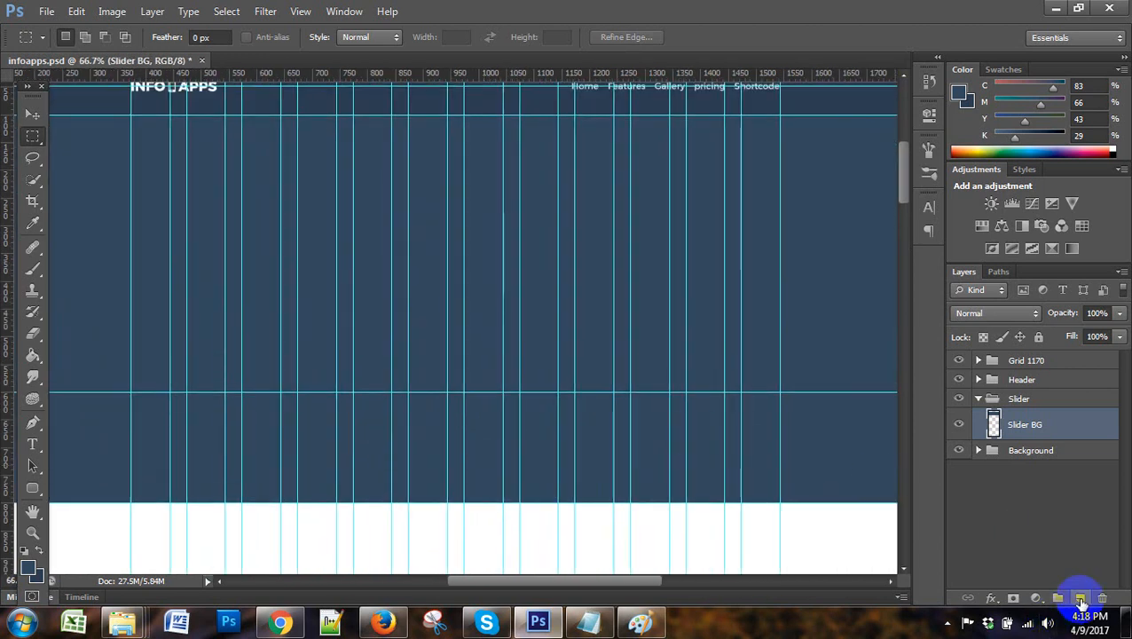
{"action": "scroll", "coordinate": [589, 424], "scroll_direction": "down", "scroll_amount": 3}
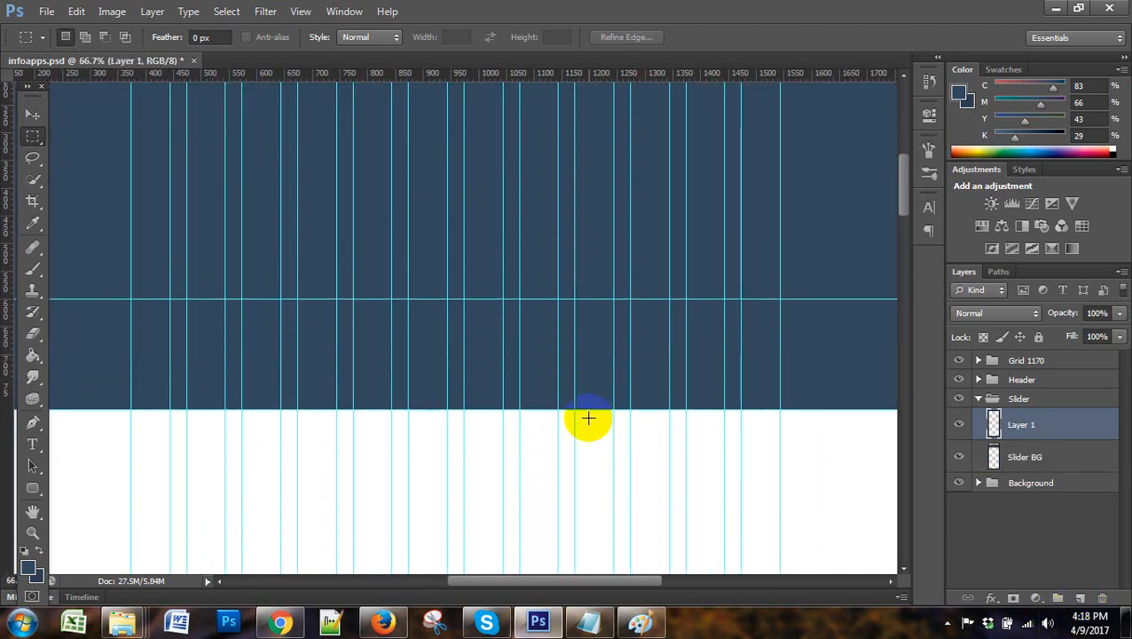
Draw a closed triangular Pen tool path from the banner's lower-edge midpoint to its lower-left corner and up to the upper horizontal guide
{"action": "left_click", "coordinate": [33, 424]}
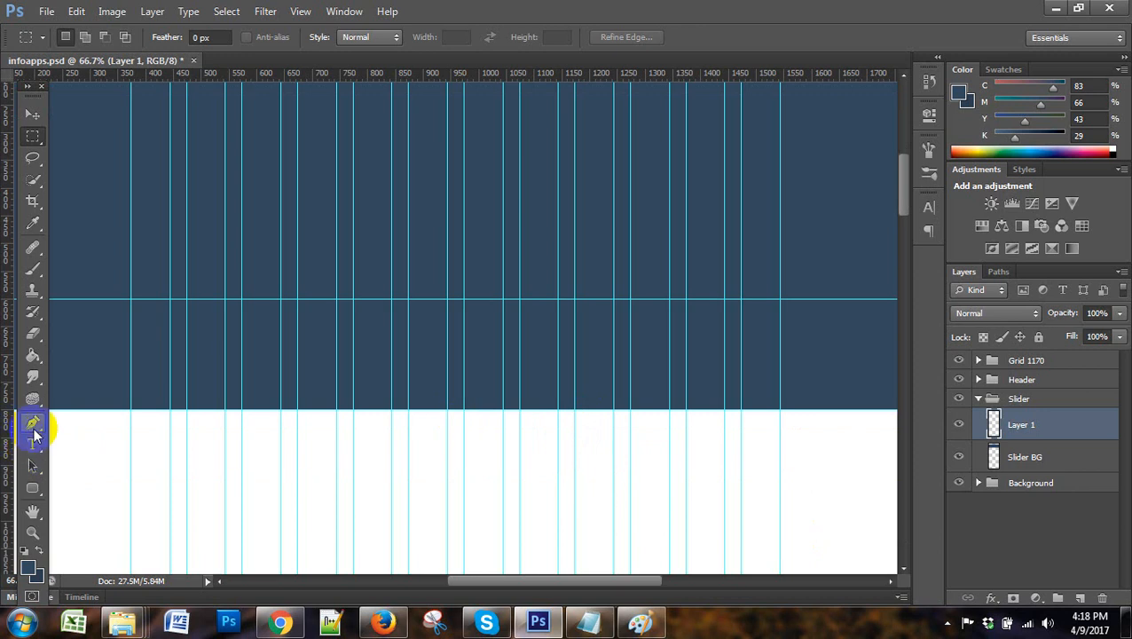
{"action": "left_click", "coordinate": [33, 426]}
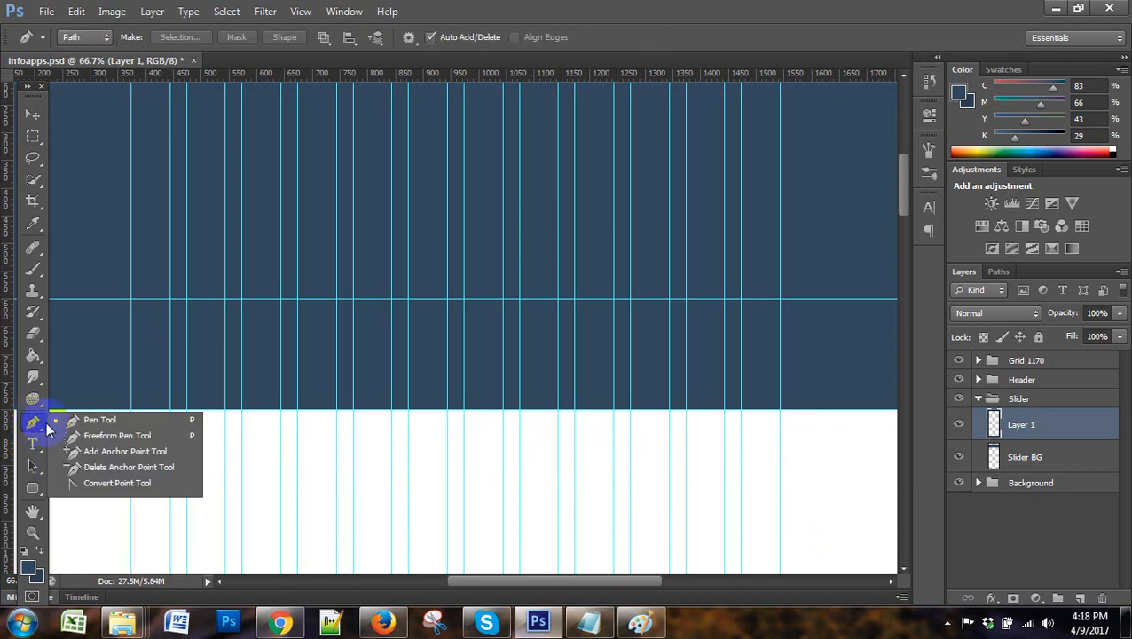
{"action": "left_click", "coordinate": [97, 420]}
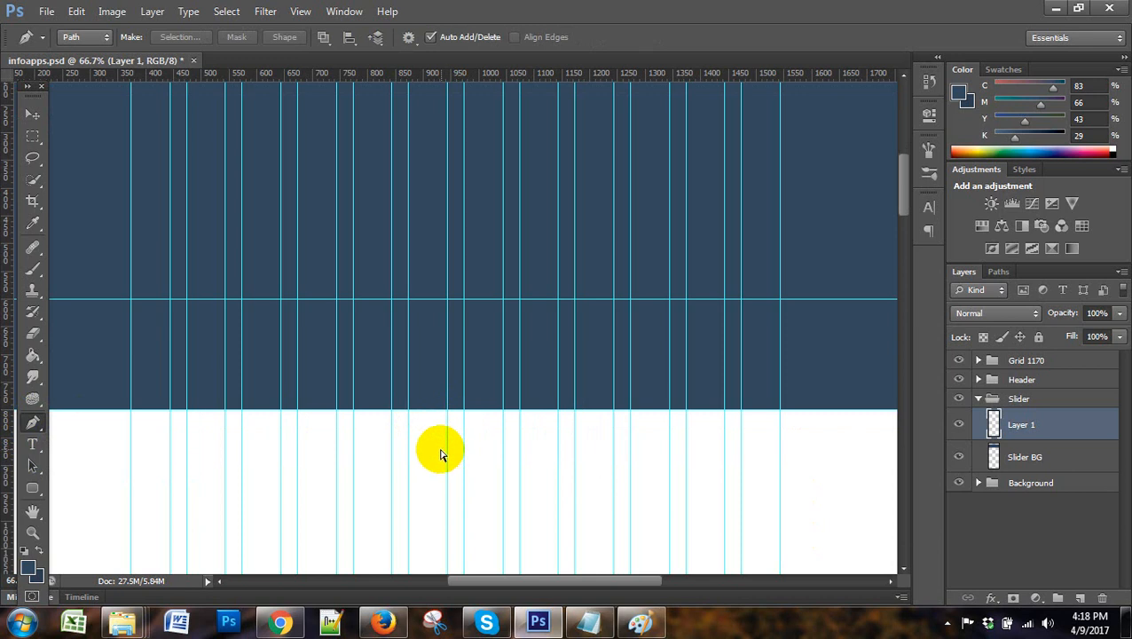
{"action": "key", "text": "ctrl+plus"}
{"action": "key", "text": "ctrl+plus"}
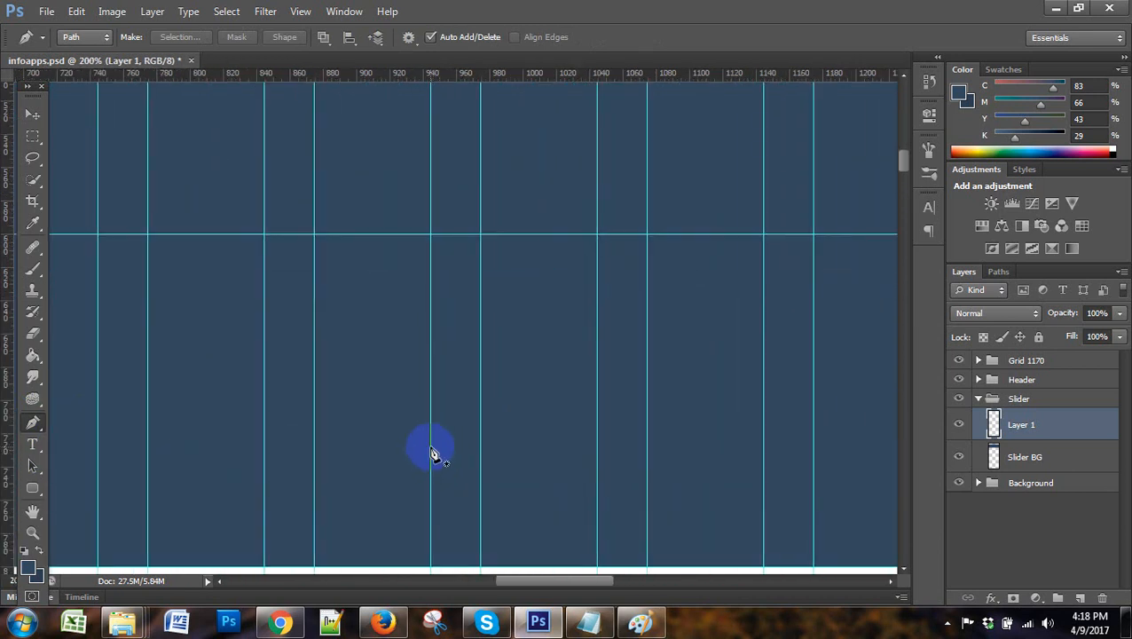
{"action": "scroll", "coordinate": [429, 455], "scroll_direction": "down", "scroll_amount": 5}
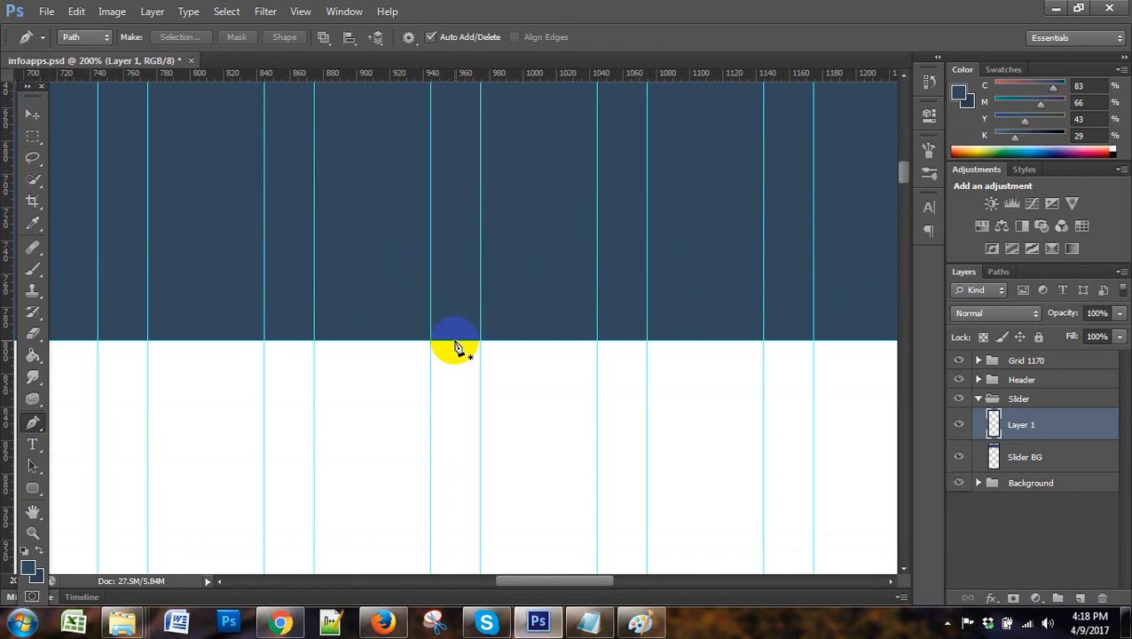
{"action": "left_click", "coordinate": [454, 342]}
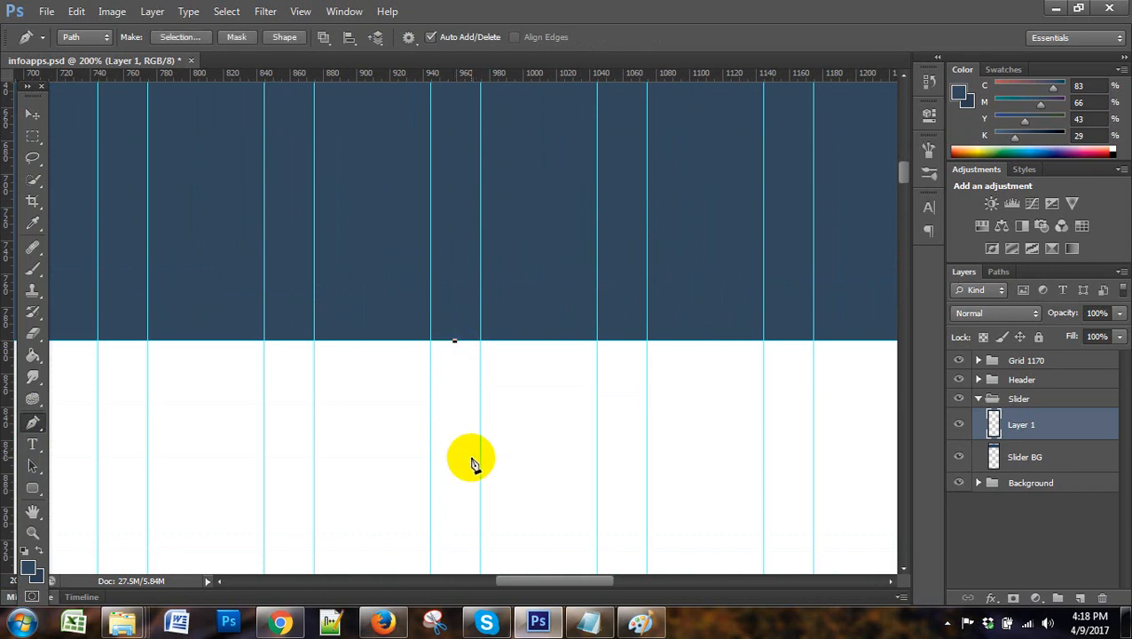
{"action": "left_click_drag", "start_coordinate": [531, 582], "coordinate": [303, 584]}
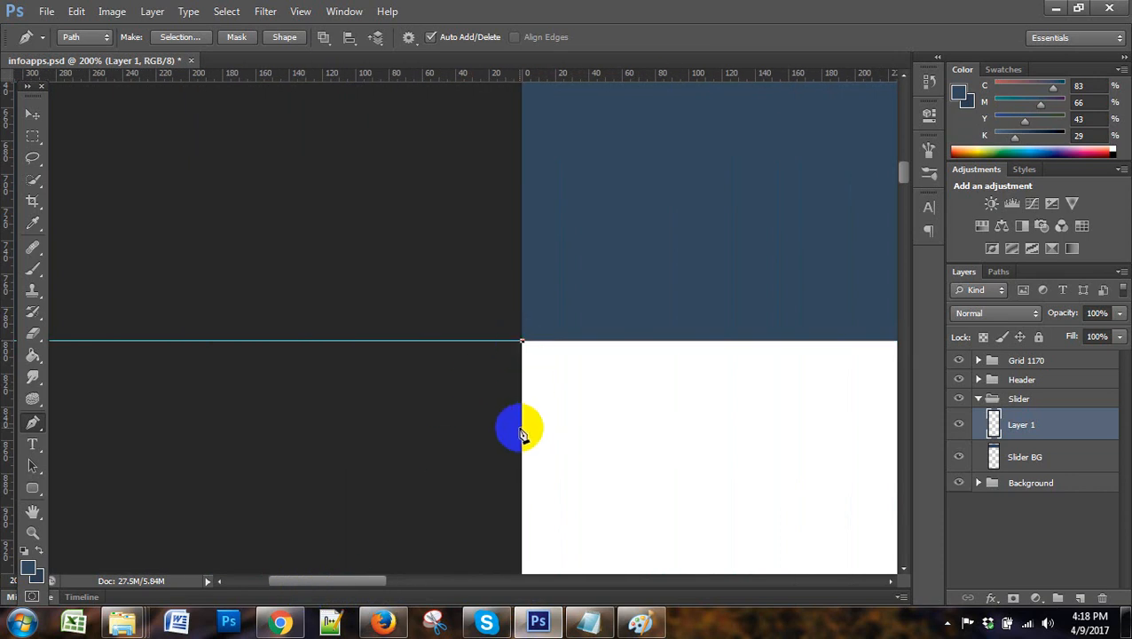
{"action": "scroll", "coordinate": [518, 430], "scroll_direction": "up", "scroll_amount": 4}
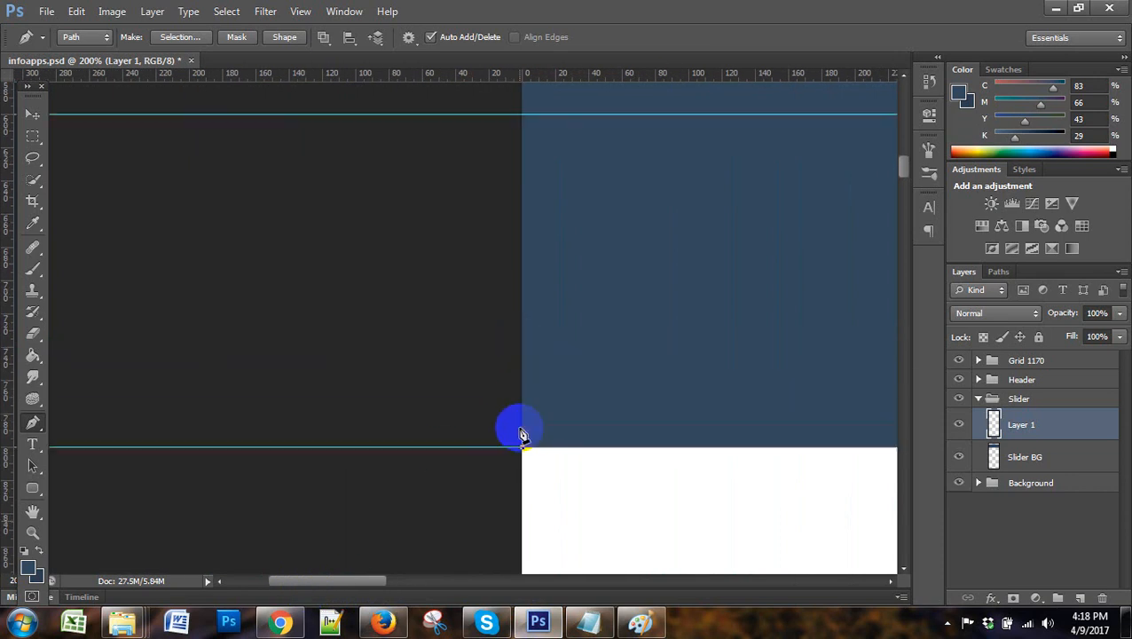
{"action": "left_click", "coordinate": [522, 183]}
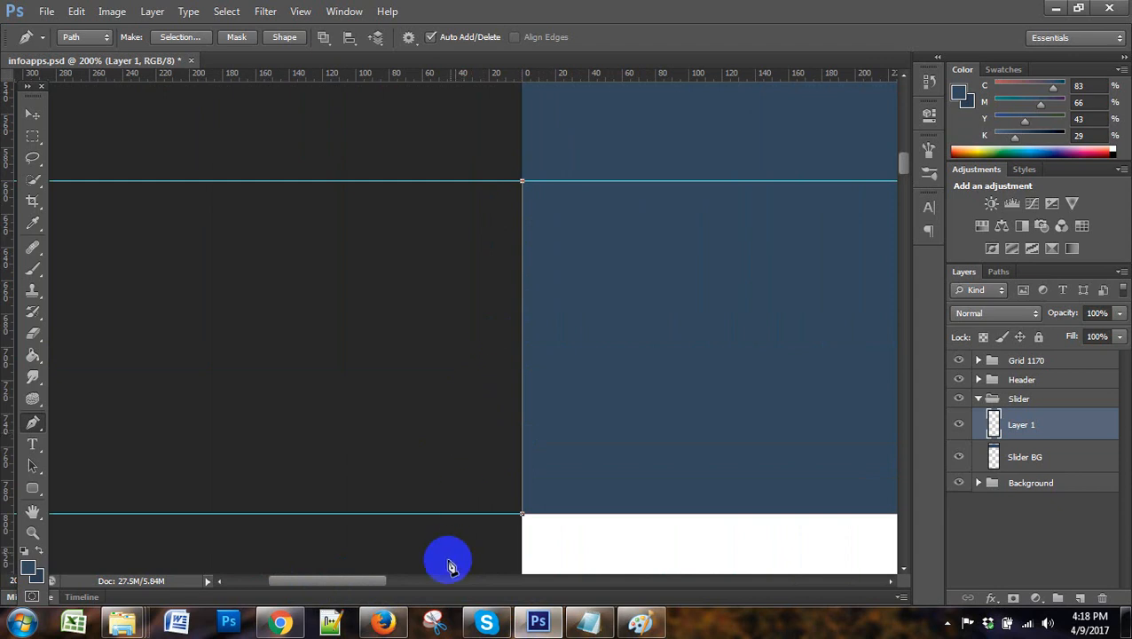
{"action": "left_click_drag", "start_coordinate": [315, 583], "coordinate": [529, 582]}
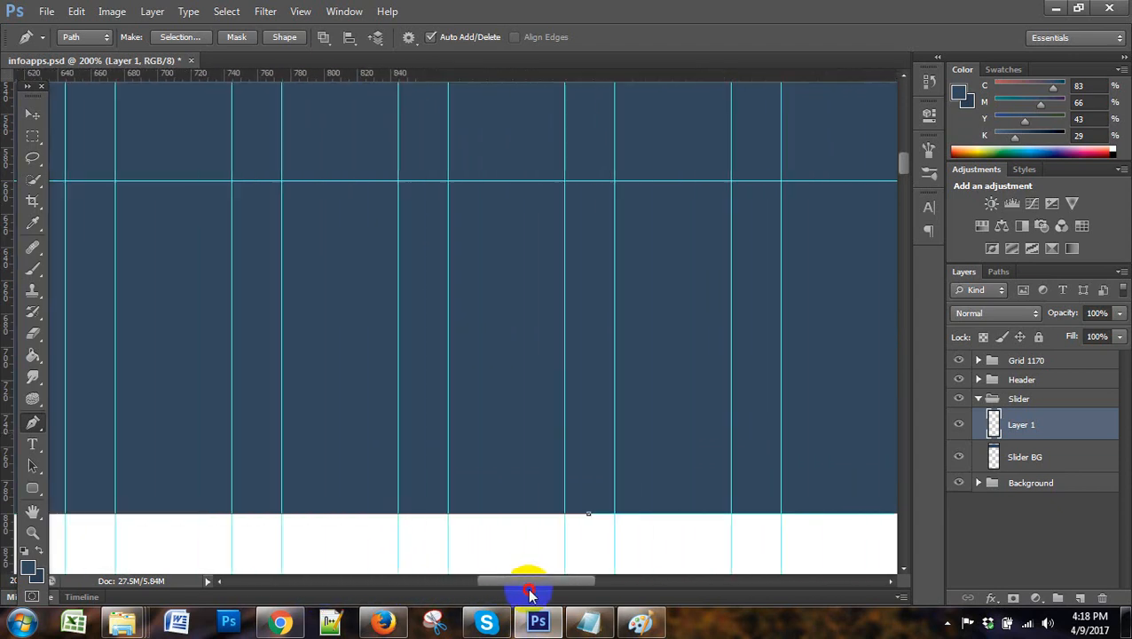
{"action": "left_click", "coordinate": [588, 519]}
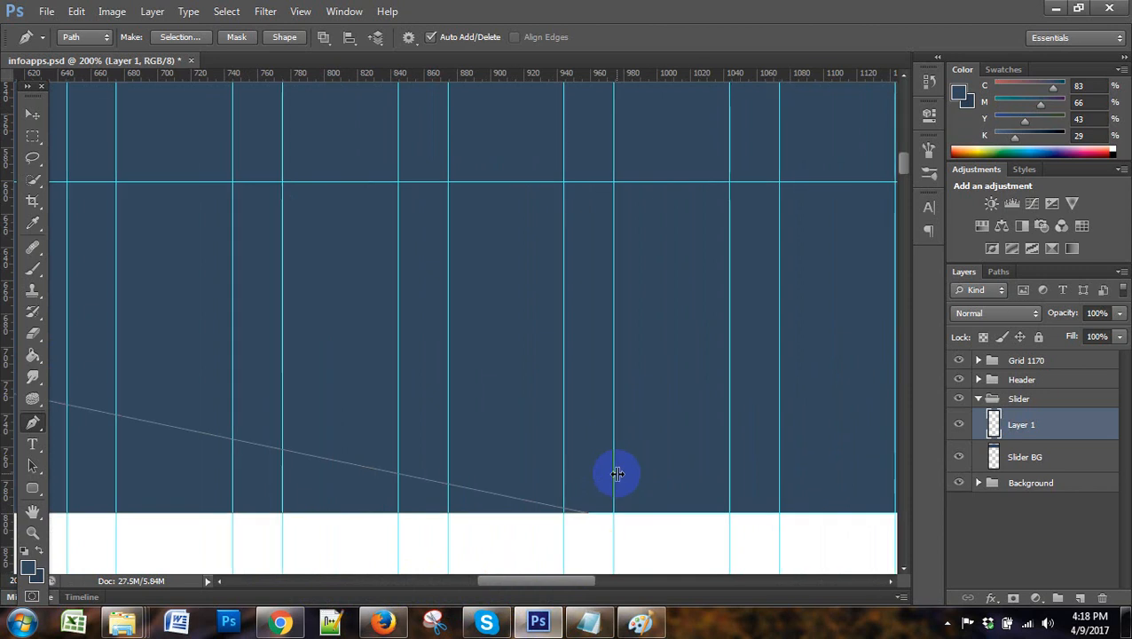
Convert the closed triangular path into a selection
{"action": "key", "text": "ctrl+minus"}
{"action": "key", "text": "ctrl+minus"}
{"action": "key", "text": "ctrl+minus"}
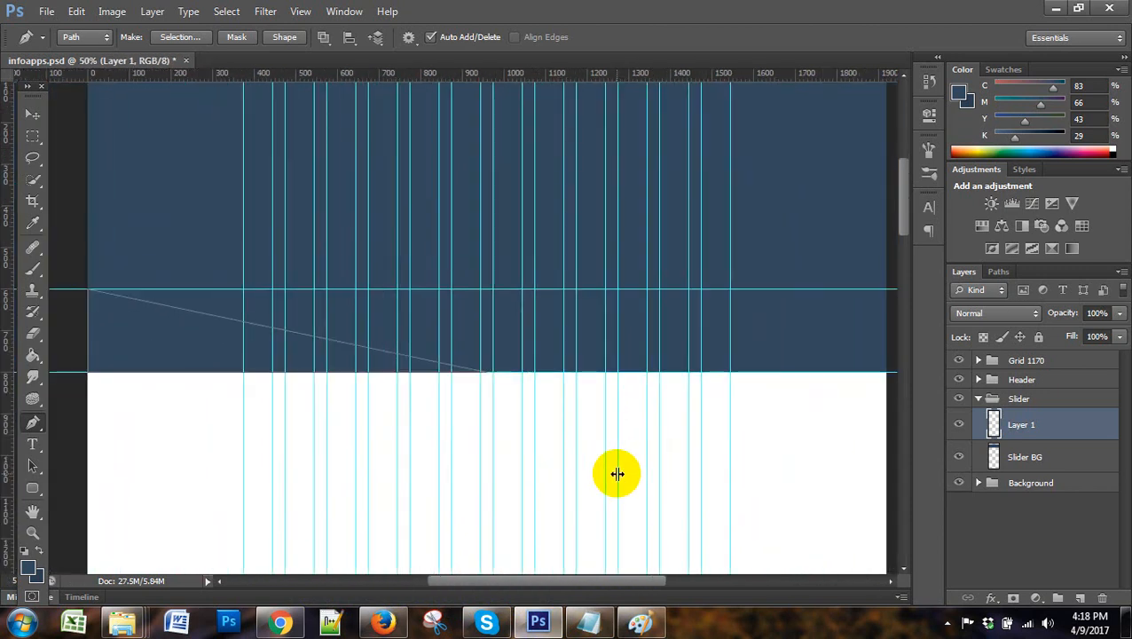
{"action": "key", "text": "ctrl+Return"}
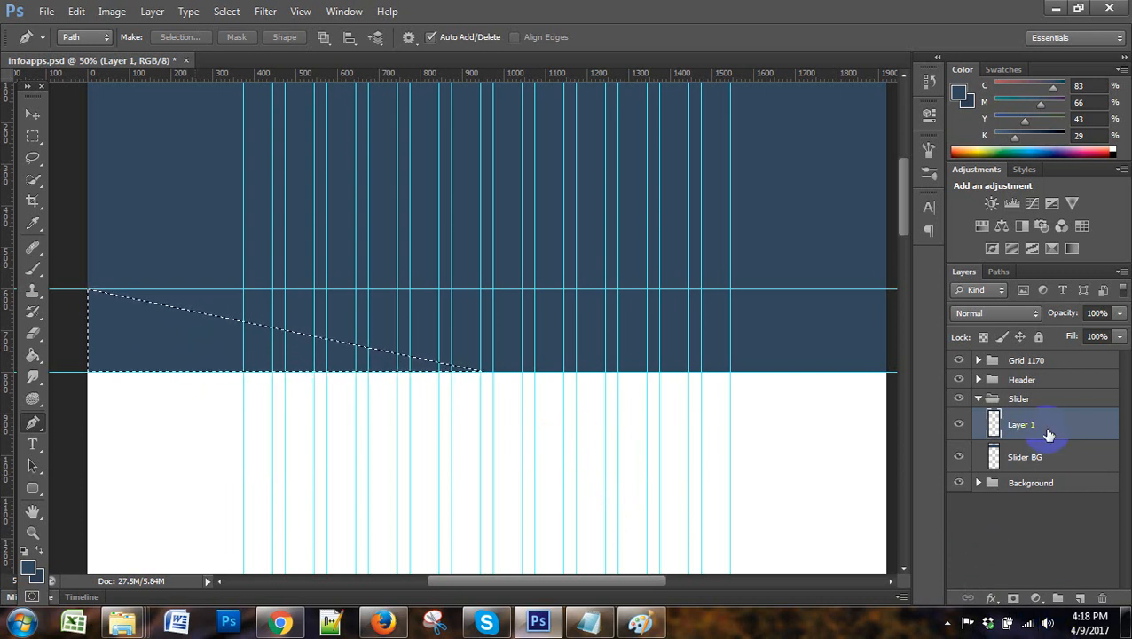
Set the foreground color to fff, fill the triangular selection on Layer 1 with it, and deselect
{"action": "left_click", "coordinate": [32, 559]}
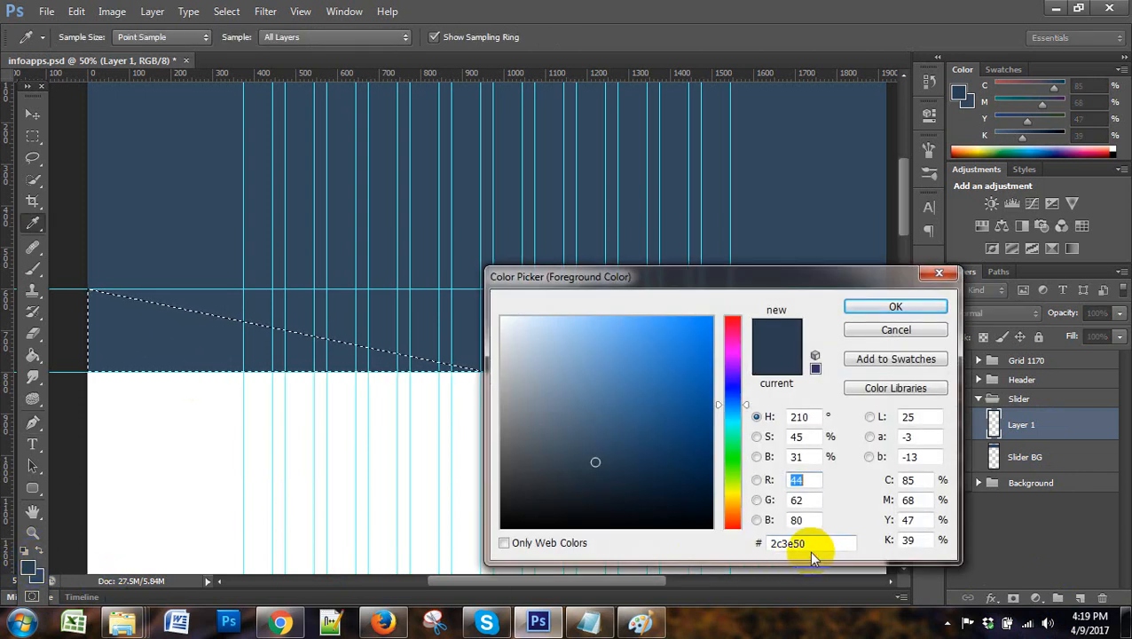
{"action": "left_click_drag", "start_coordinate": [810, 551], "coordinate": [756, 546]}
{"action": "type", "text": "fff"}
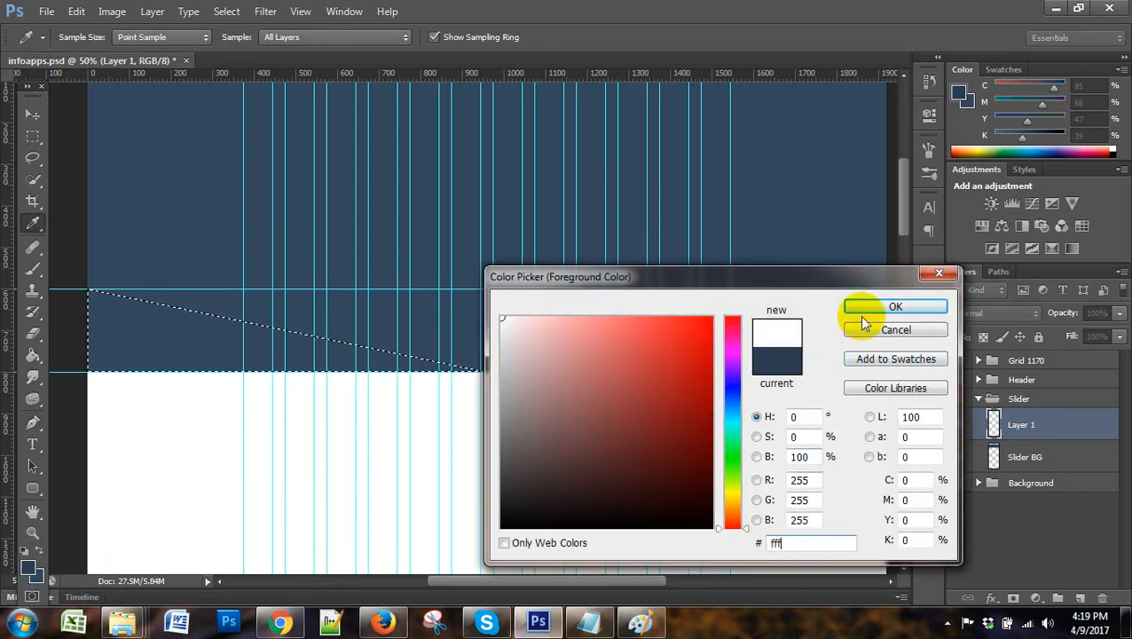
{"action": "left_click", "coordinate": [866, 311]}
{"action": "left_click_drag", "start_coordinate": [32, 357], "coordinate": [113, 383]}
{"action": "left_click", "coordinate": [158, 347]}
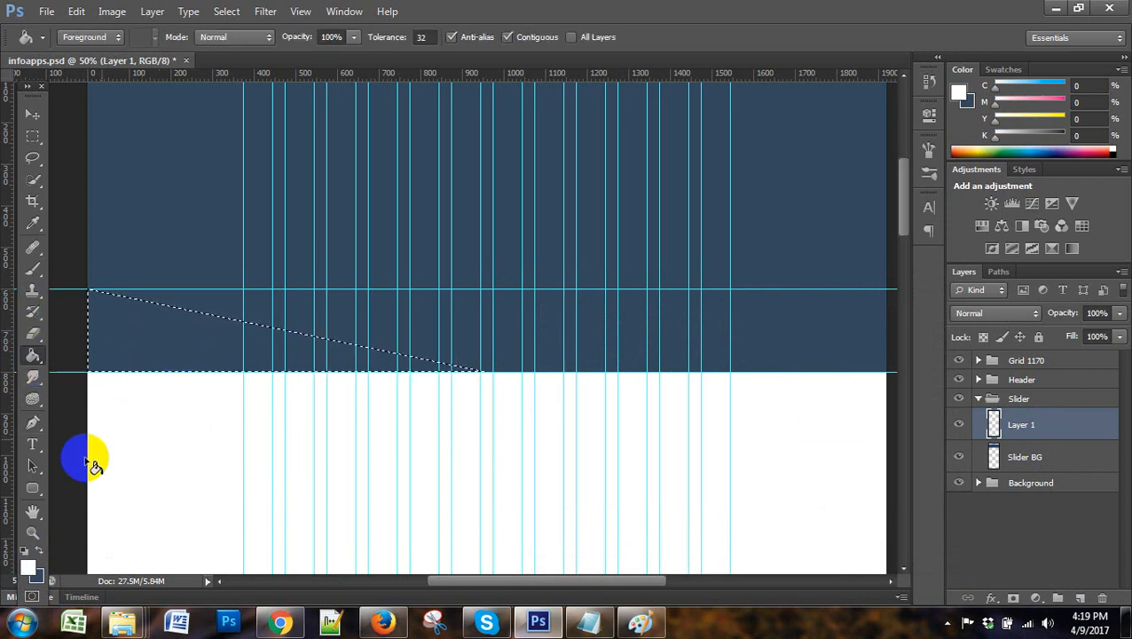
{"action": "left_click", "coordinate": [33, 136]}
{"action": "left_click", "coordinate": [140, 416]}
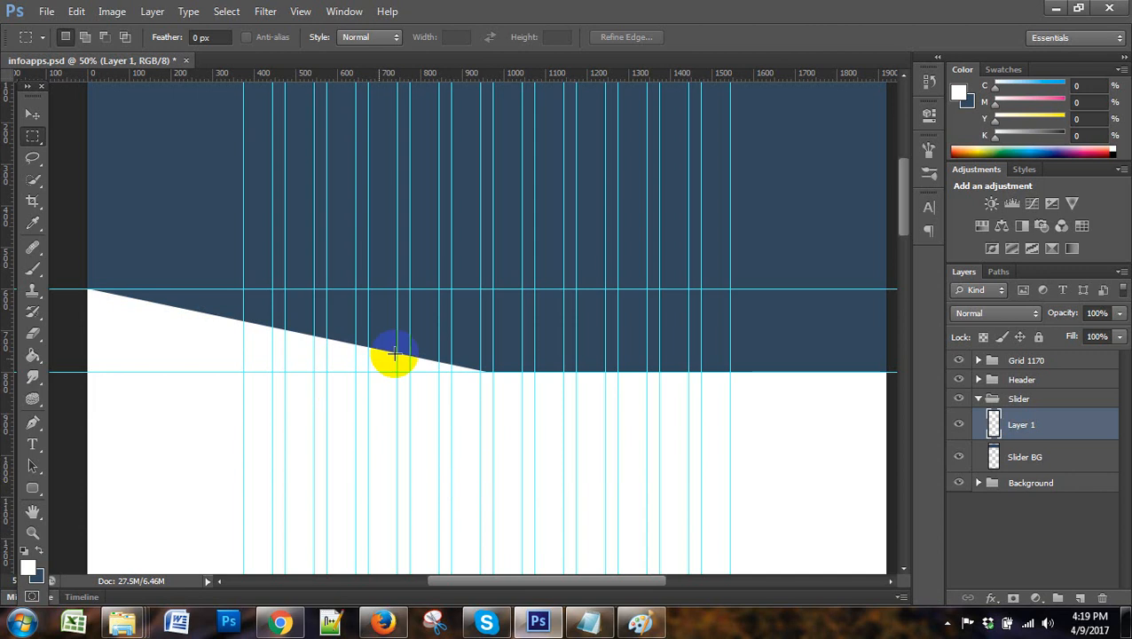
Duplicate the white triangle layer, Layer 1, within infoapps.psd, keeping the suggested name
{"action": "right_click", "coordinate": [1052, 434]}
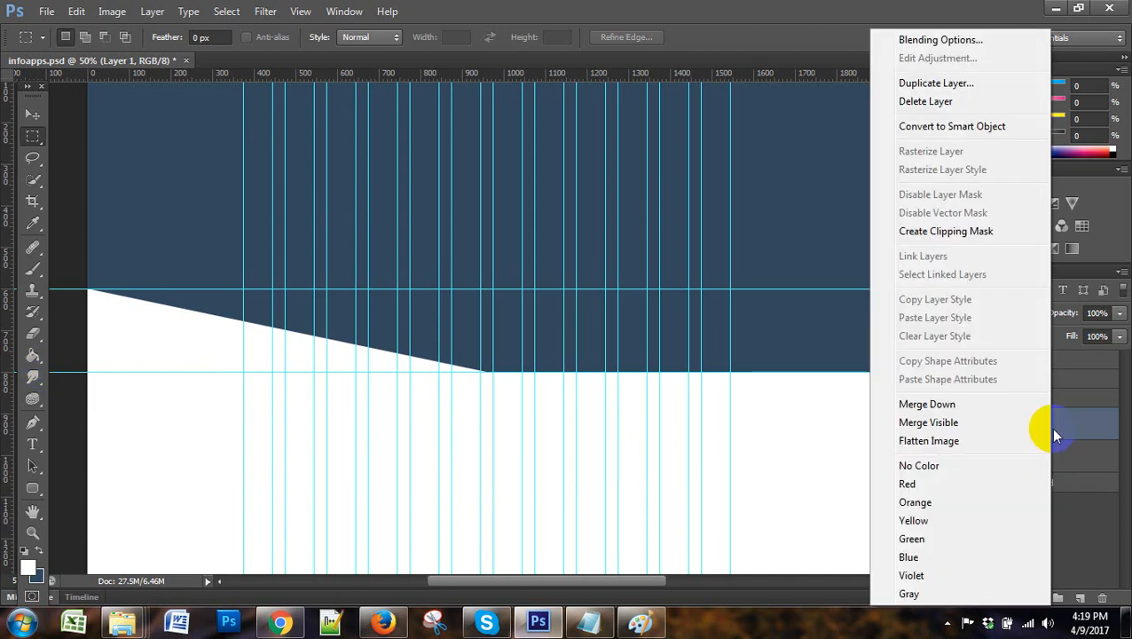
{"action": "left_click", "coordinate": [936, 83]}
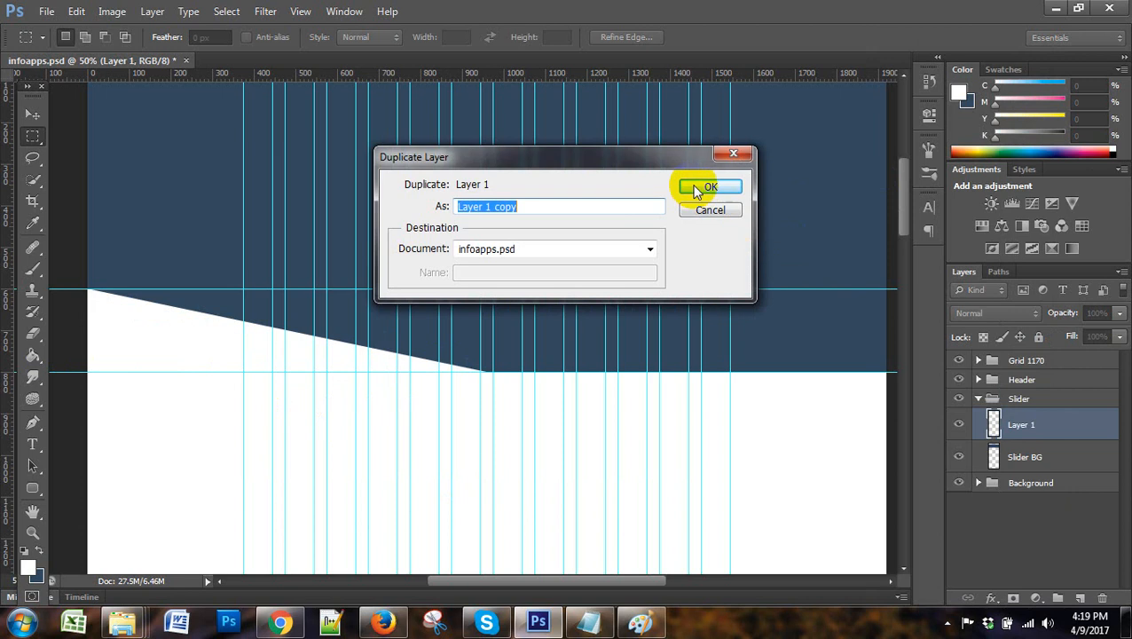
{"action": "left_click", "coordinate": [696, 186]}
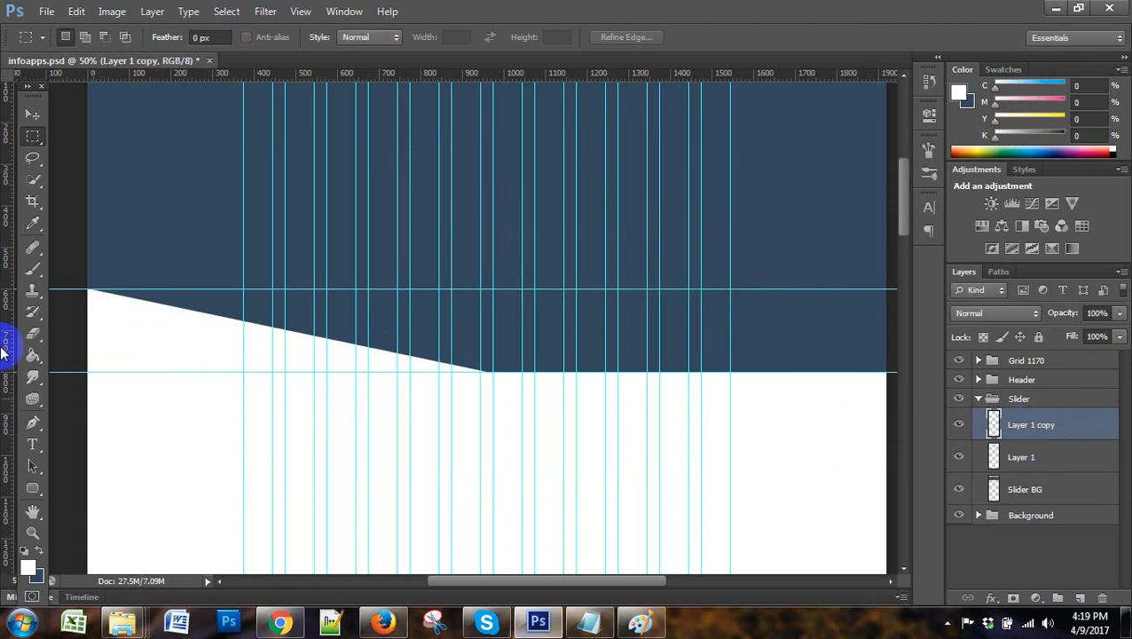
Nudge the duplicated white triangle on Layer 1 copy horizontally about 380 px rightward along the banner's lower edge, toward its right half
{"action": "left_click", "coordinate": [29, 117]}
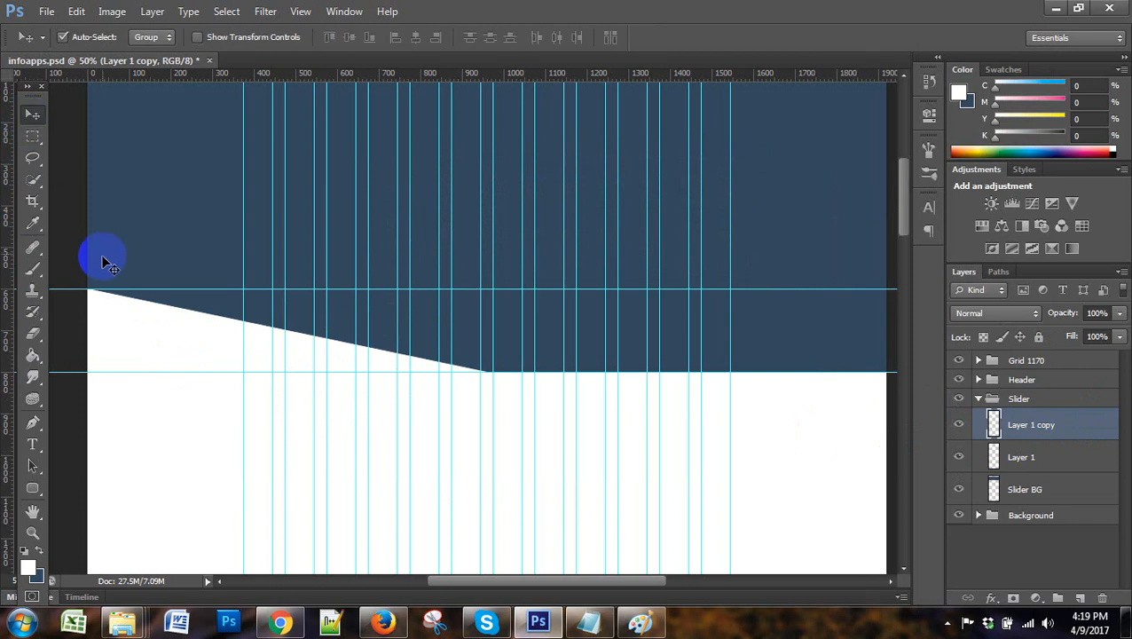
{"action": "key", "text": "Right"}
{"action": "key", "text": "Right"}
{"action": "key", "text": "Right"}
{"action": "key", "text": "Right"}
{"action": "key", "text": "Right"}
{"action": "key", "text": "Right"}
{"action": "key", "text": "Right"}
{"action": "key", "text": "Right"}
{"action": "key", "text": "Right"}
{"action": "key", "text": "Right"}
{"action": "key", "text": "Right"}
{"action": "key", "text": "Right"}
{"action": "key", "text": "Right"}
{"action": "key", "text": "Right"}
{"action": "key", "text": "Right"}
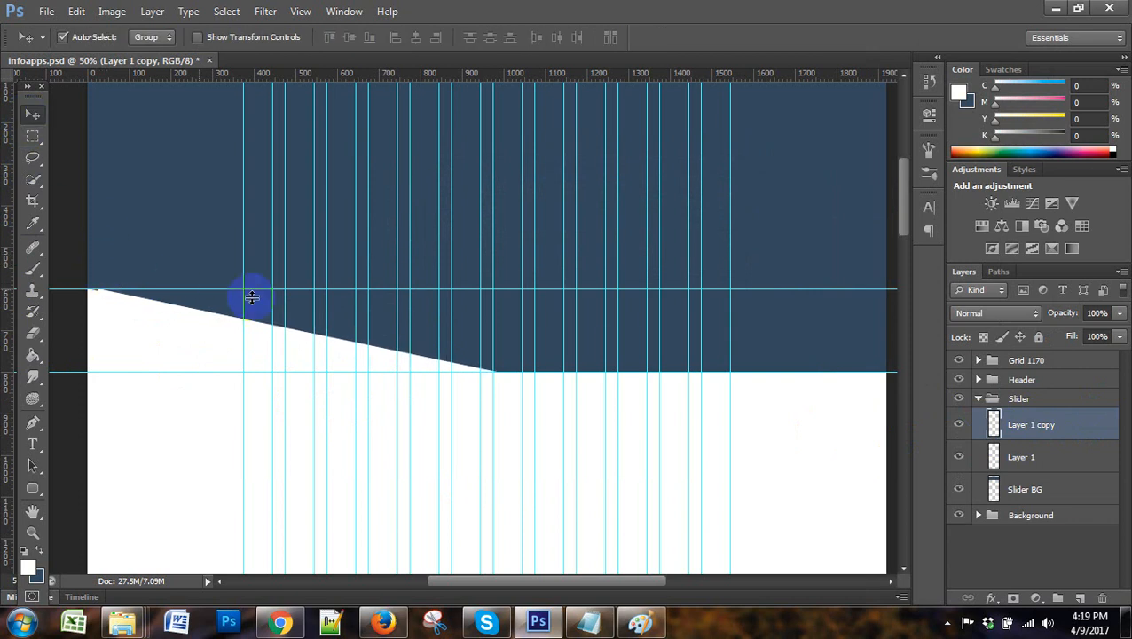
{"action": "key", "text": "Right"}
{"action": "key", "text": "Right"}
{"action": "key", "text": "Right"}
{"action": "key", "text": "Right"}
{"action": "key", "text": "Right"}
{"action": "key", "text": "Right"}
{"action": "key", "text": "Right"}
{"action": "key", "text": "Right"}
{"action": "key", "text": "Right"}
{"action": "key", "text": "Right"}
{"action": "key", "text": "Right"}
{"action": "key", "text": "Right"}
{"action": "key", "text": "Right"}
{"action": "key", "text": "Right"}
{"action": "key", "text": "Right"}
{"action": "key", "text": "Right"}
{"action": "key", "text": "Right"}
{"action": "key", "text": "Right"}
{"action": "key", "text": "Right"}
{"action": "key", "text": "Right"}
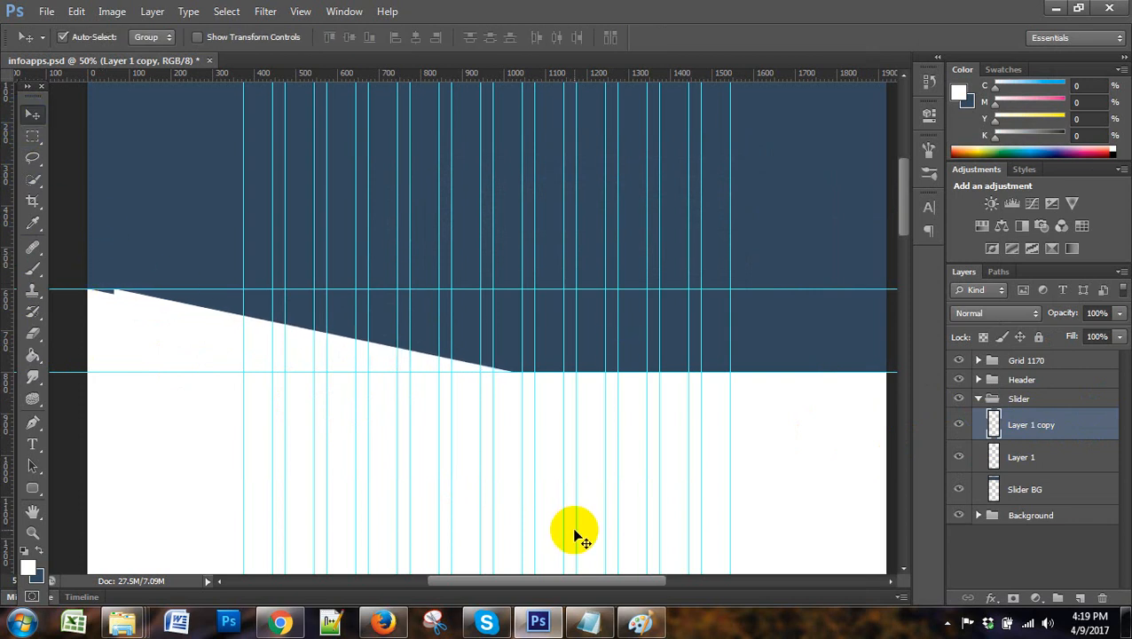
{"action": "key", "text": "Right"}
{"action": "key", "text": "Right"}
{"action": "key", "text": "Right"}
{"action": "key", "text": "Right"}
{"action": "key", "text": "Right"}
{"action": "key", "text": "Right"}
{"action": "key", "text": "Right"}
{"action": "key", "text": "Right"}
{"action": "key", "text": "Right"}
{"action": "key", "text": "Right"}
{"action": "key", "text": "Right"}
{"action": "key", "text": "Right"}
{"action": "key", "text": "Right"}
{"action": "key", "text": "Right"}
{"action": "key", "text": "Right"}
{"action": "key", "text": "Right"}
{"action": "key", "text": "Right"}
{"action": "key", "text": "Right"}
{"action": "key", "text": "Right"}
{"action": "key", "text": "Right"}
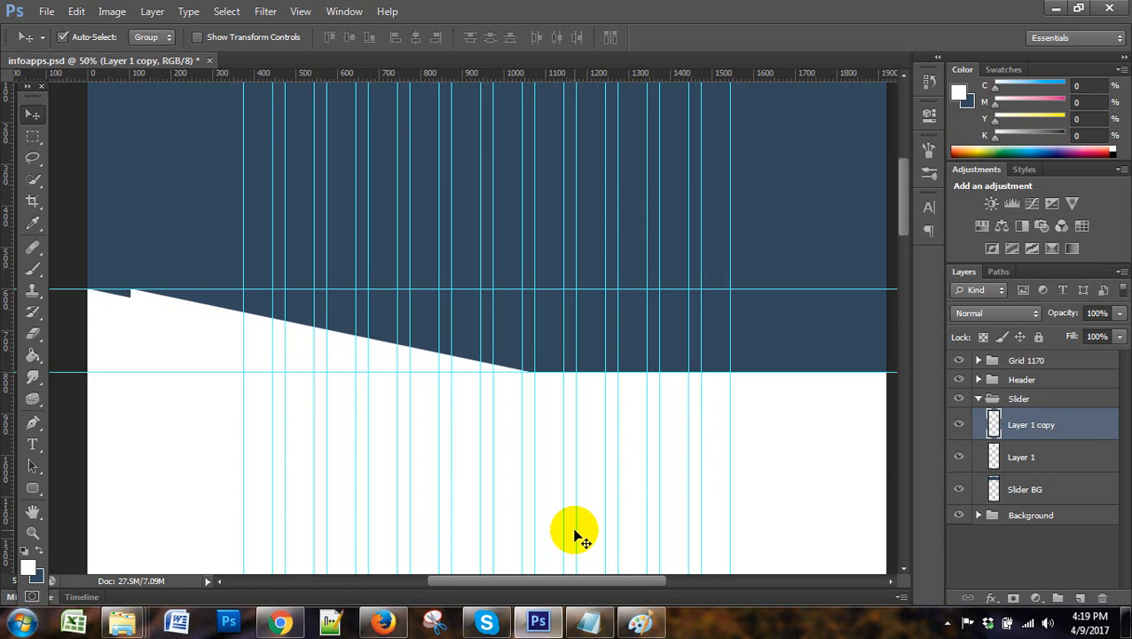
{"action": "key", "text": "Right"}
{"action": "key", "text": "Right"}
{"action": "key", "text": "Right"}
{"action": "key", "text": "Right"}
{"action": "key", "text": "Right"}
{"action": "key", "text": "Right"}
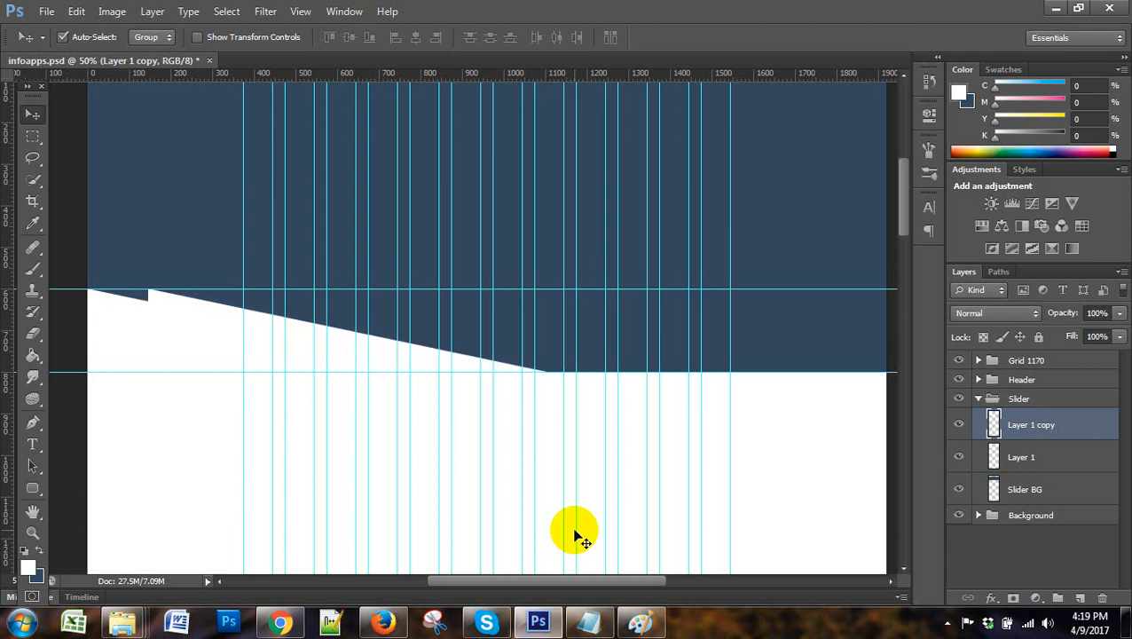
{"action": "key", "text": "Right"}
{"action": "key", "text": "Right"}
{"action": "key", "text": "Right"}
{"action": "key", "text": "Right"}
{"action": "key", "text": "Right"}
{"action": "key", "text": "Right"}
{"action": "key", "text": "Right"}
{"action": "key", "text": "Right"}
{"action": "key", "text": "Right"}
{"action": "key", "text": "Right"}
{"action": "key", "text": "Right"}
{"action": "key", "text": "Right"}
{"action": "key", "text": "Right"}
{"action": "key", "text": "Right"}
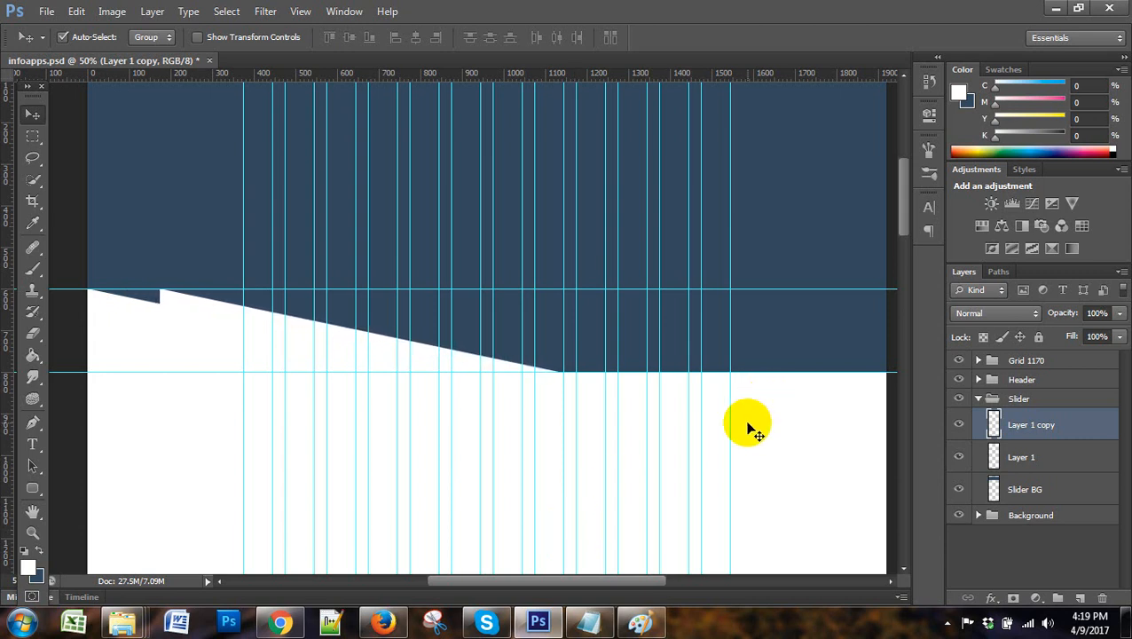
{"action": "key", "text": "Right"}
{"action": "key", "text": "Right"}
{"action": "key", "text": "Right"}
{"action": "key", "text": "Right"}
{"action": "key", "text": "Right"}
{"action": "key", "text": "Right"}
{"action": "key", "text": "Right"}
{"action": "key", "text": "Right"}
{"action": "key", "text": "Right"}
{"action": "key", "text": "Right"}
{"action": "key", "text": "Right"}
{"action": "key", "text": "Right"}
{"action": "key", "text": "Right"}
{"action": "key", "text": "Right"}
{"action": "key", "text": "Right"}
{"action": "key", "text": "Right"}
{"action": "key", "text": "Right"}
{"action": "key", "text": "Right"}
{"action": "key", "text": "Right"}
{"action": "key", "text": "Right"}
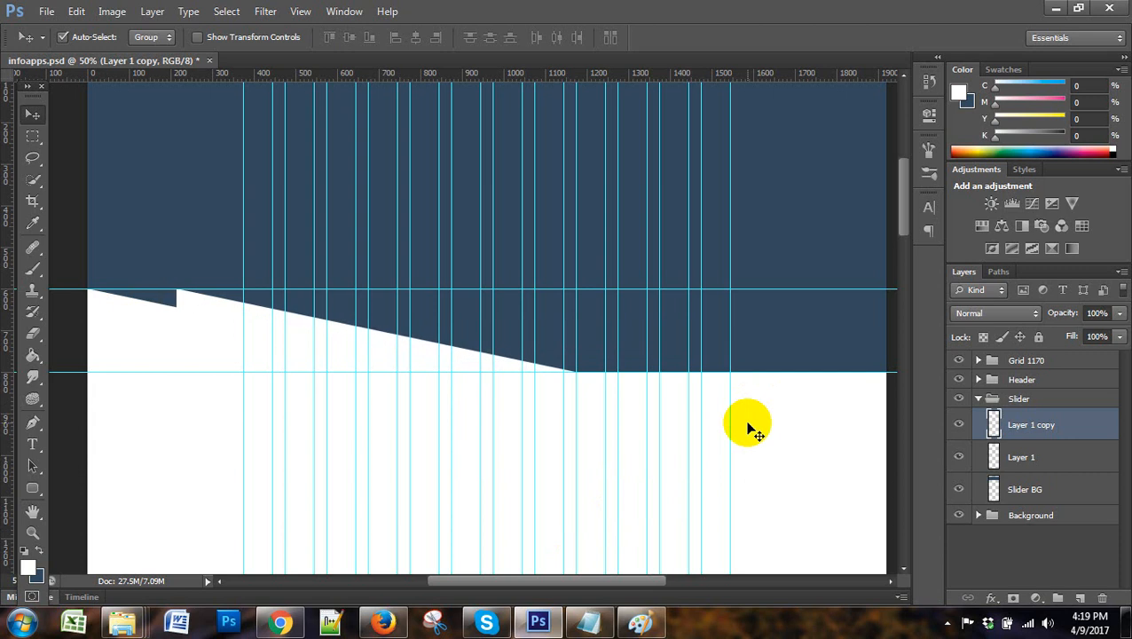
{"action": "key", "text": "Right"}
{"action": "key", "text": "Right"}
{"action": "key", "text": "Right"}
{"action": "key", "text": "Right"}
{"action": "key", "text": "Right"}
{"action": "key", "text": "Right"}
{"action": "key", "text": "Right"}
{"action": "key", "text": "Right"}
{"action": "key", "text": "Right"}
{"action": "key", "text": "Right"}
{"action": "key", "text": "Right"}
{"action": "key", "text": "Right"}
{"action": "key", "text": "Right"}
{"action": "key", "text": "Right"}
{"action": "key", "text": "Right"}
{"action": "key", "text": "Right"}
{"action": "key", "text": "Right"}
{"action": "key", "text": "Right"}
{"action": "key", "text": "Right"}
{"action": "key", "text": "Right"}
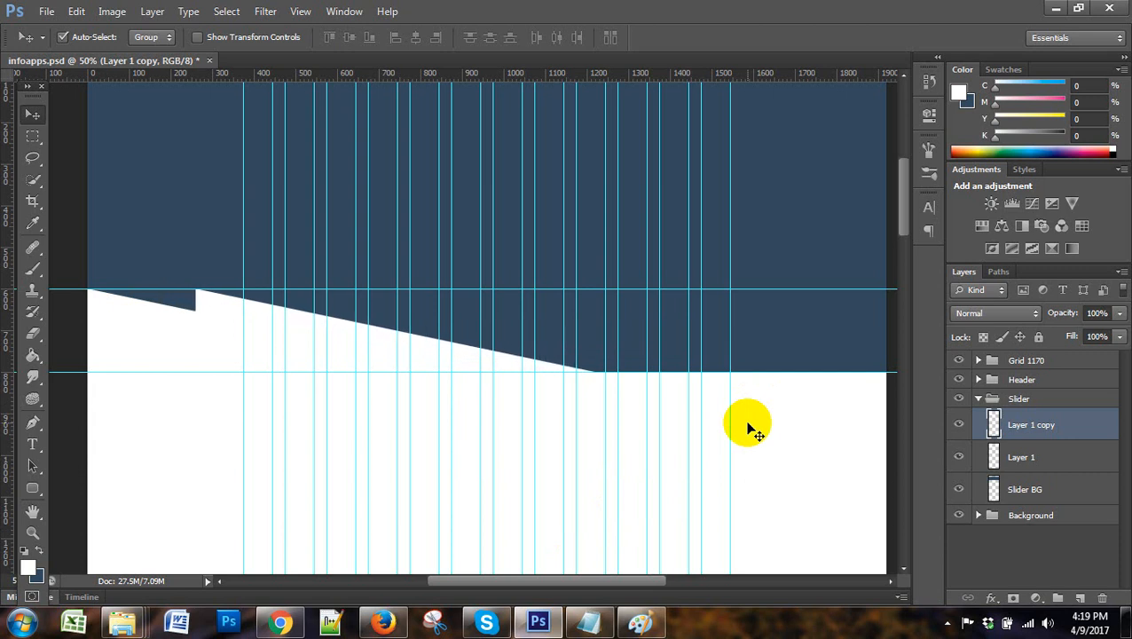
{"action": "key", "text": "Right"}
{"action": "key", "text": "Right"}
{"action": "key", "text": "Right"}
{"action": "key", "text": "Right"}
{"action": "key", "text": "Right"}
{"action": "key", "text": "Right"}
{"action": "key", "text": "Right"}
{"action": "key", "text": "Right"}
{"action": "key", "text": "Right"}
{"action": "key", "text": "Right"}
{"action": "key", "text": "Right"}
{"action": "key", "text": "Right"}
{"action": "key", "text": "Right"}
{"action": "key", "text": "Right"}
{"action": "key", "text": "Right"}
{"action": "key", "text": "Right"}
{"action": "key", "text": "Right"}
{"action": "key", "text": "Right"}
{"action": "key", "text": "Right"}
{"action": "key", "text": "Right"}
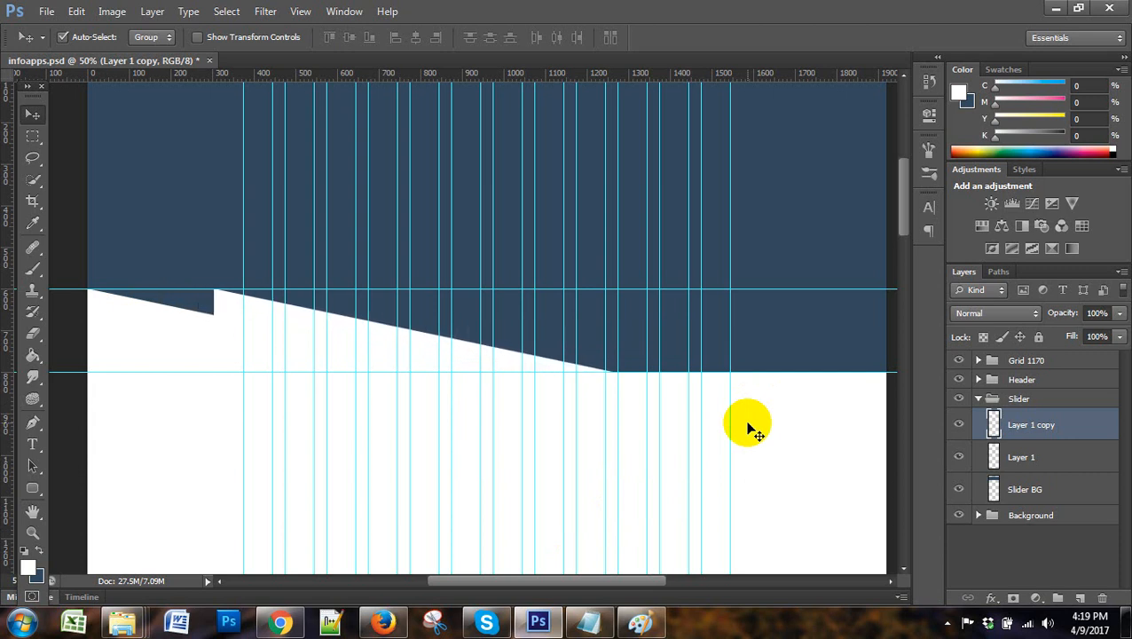
{"action": "key", "text": "Right"}
{"action": "key", "text": "Right"}
{"action": "key", "text": "Right"}
{"action": "key", "text": "Right"}
{"action": "key", "text": "Right"}
{"action": "key", "text": "Right"}
{"action": "key", "text": "Right"}
{"action": "key", "text": "Right"}
{"action": "key", "text": "Right"}
{"action": "key", "text": "Right"}
{"action": "key", "text": "Right"}
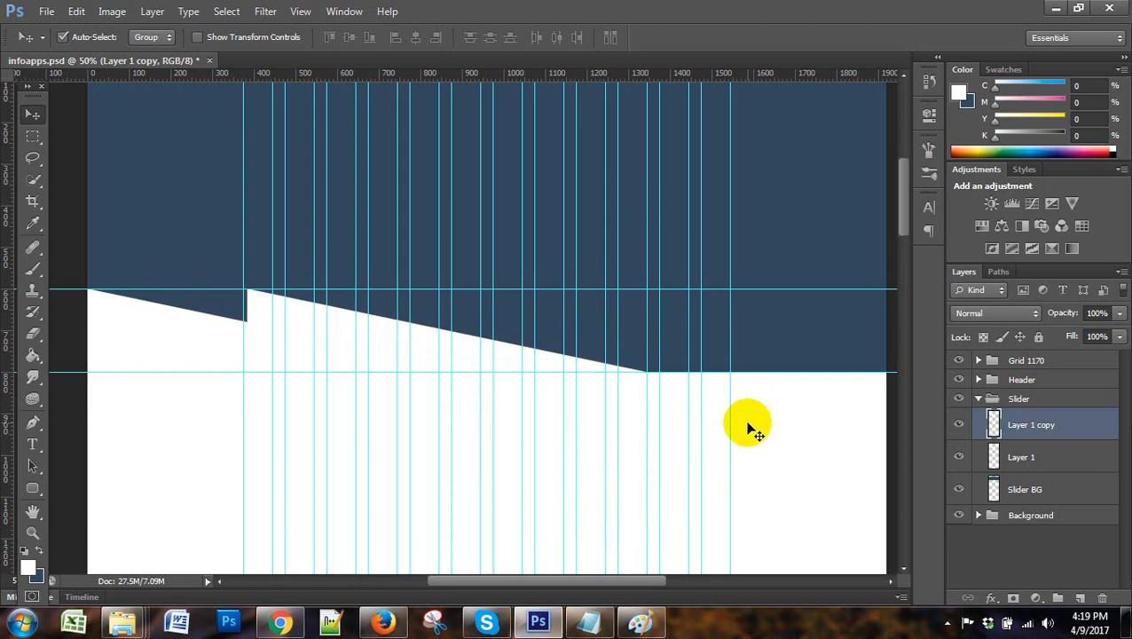
Nudge the white triangle on Layer 1 copy about 165 px further rightward along the banner's lower edge
{"action": "key", "text": "Right"}
{"action": "key", "text": "Right"}
{"action": "key", "text": "Right"}
{"action": "key", "text": "Right"}
{"action": "key", "text": "Right"}
{"action": "key", "text": "Right"}
{"action": "key", "text": "Right"}
{"action": "key", "text": "Right"}
{"action": "key", "text": "Right"}
{"action": "key", "text": "Right"}
{"action": "key", "text": "Right"}
{"action": "key", "text": "Right"}
{"action": "key", "text": "Right"}
{"action": "key", "text": "Right"}
{"action": "key", "text": "Right"}
{"action": "key", "text": "Right"}
{"action": "key", "text": "Right"}
{"action": "key", "text": "Right"}
{"action": "key", "text": "Right"}
{"action": "key", "text": "Right"}
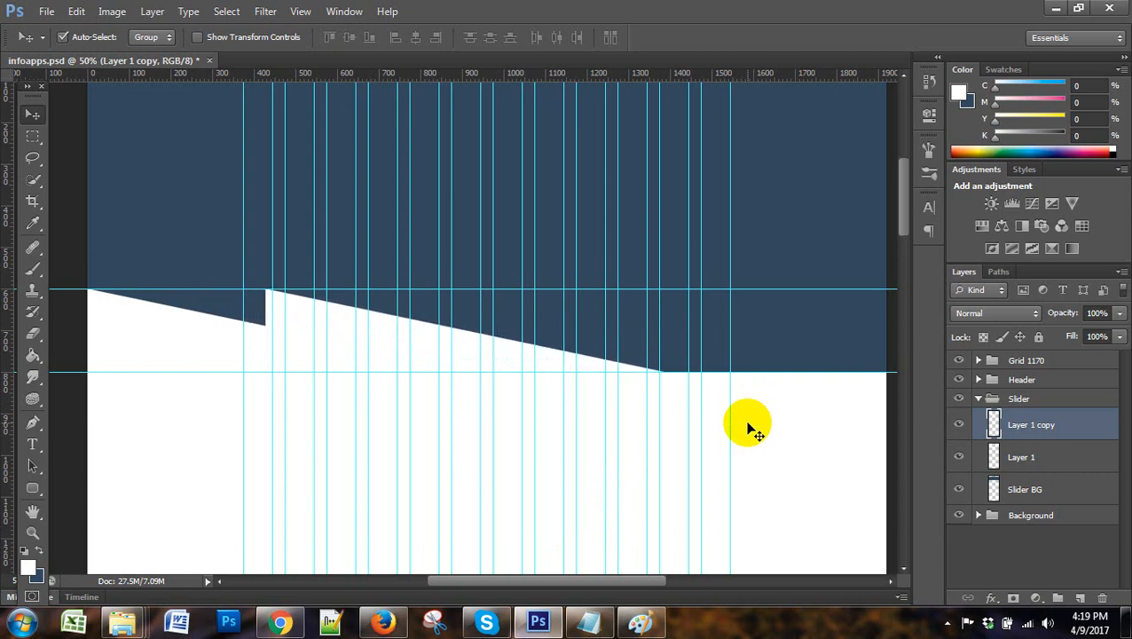
{"action": "key", "text": "Right"}
{"action": "key", "text": "Right"}
{"action": "key", "text": "Right"}
{"action": "key", "text": "Right"}
{"action": "key", "text": "Right"}
{"action": "key", "text": "Right"}
{"action": "key", "text": "Right"}
{"action": "key", "text": "Right"}
{"action": "key", "text": "Right"}
{"action": "key", "text": "Right"}
{"action": "key", "text": "Right"}
{"action": "key", "text": "Right"}
{"action": "key", "text": "Right"}
{"action": "key", "text": "Right"}
{"action": "key", "text": "Right"}
{"action": "key", "text": "Right"}
{"action": "key", "text": "Right"}
{"action": "key", "text": "Right"}
{"action": "key", "text": "Right"}
{"action": "key", "text": "Right"}
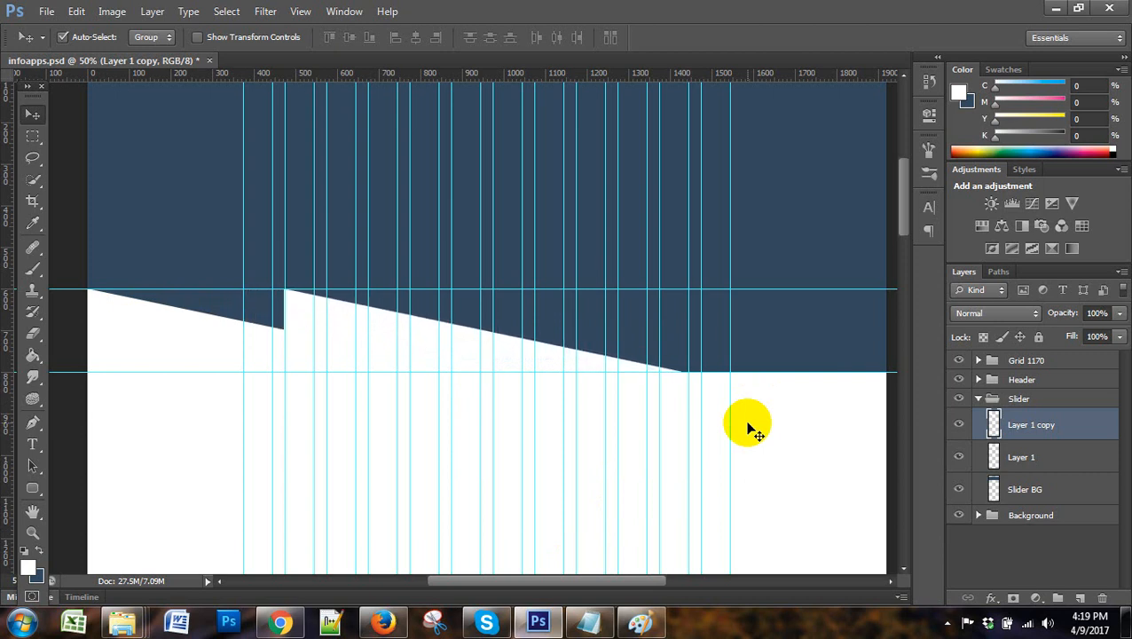
{"action": "key", "text": "Right"}
{"action": "key", "text": "Right"}
{"action": "key", "text": "Right"}
{"action": "key", "text": "Right"}
{"action": "key", "text": "Right"}
{"action": "key", "text": "Right"}
{"action": "key", "text": "Right"}
{"action": "key", "text": "Right"}
{"action": "key", "text": "Right"}
{"action": "key", "text": "Right"}
{"action": "key", "text": "Right"}
{"action": "key", "text": "Right"}
{"action": "key", "text": "Right"}
{"action": "key", "text": "Right"}
{"action": "key", "text": "Right"}
{"action": "key", "text": "Right"}
{"action": "key", "text": "Right"}
{"action": "key", "text": "Right"}
{"action": "key", "text": "Right"}
{"action": "key", "text": "Right"}
{"action": "key", "text": "Right"}
{"action": "key", "text": "Right"}
{"action": "key", "text": "Right"}
{"action": "key", "text": "Right"}
{"action": "key", "text": "Right"}
Try rotating the white triangle on Layer 1 copy by 180°, plus a further 90° clockwise
{"action": "left_click", "coordinate": [99, 11]}
{"action": "mouse_move", "coordinate": [42, 9]}
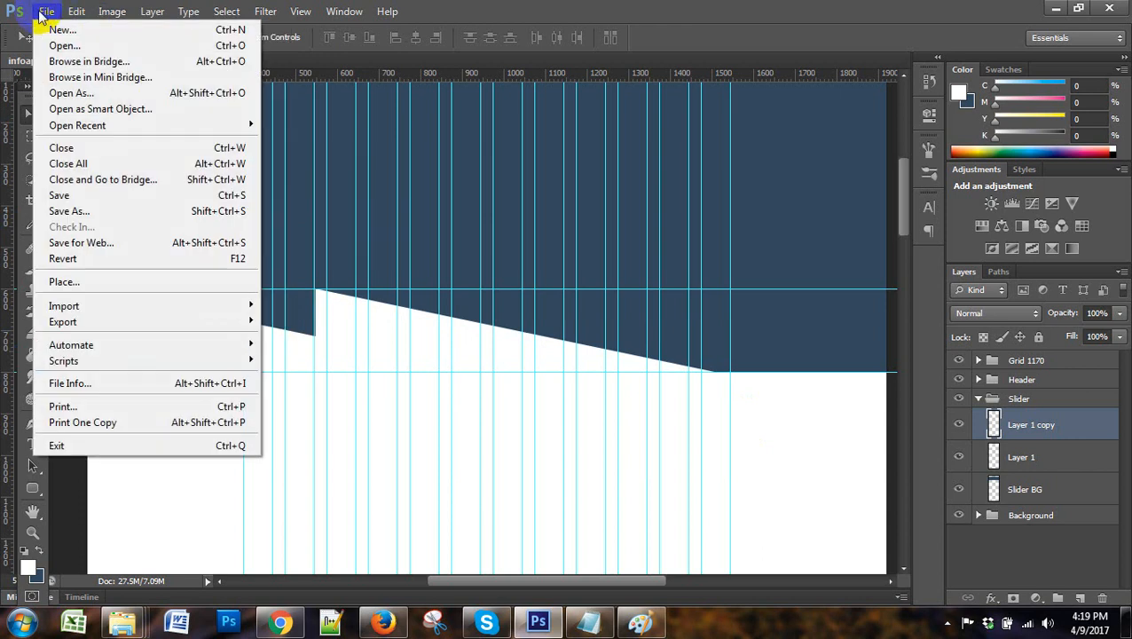
{"action": "mouse_move", "coordinate": [78, 25]}
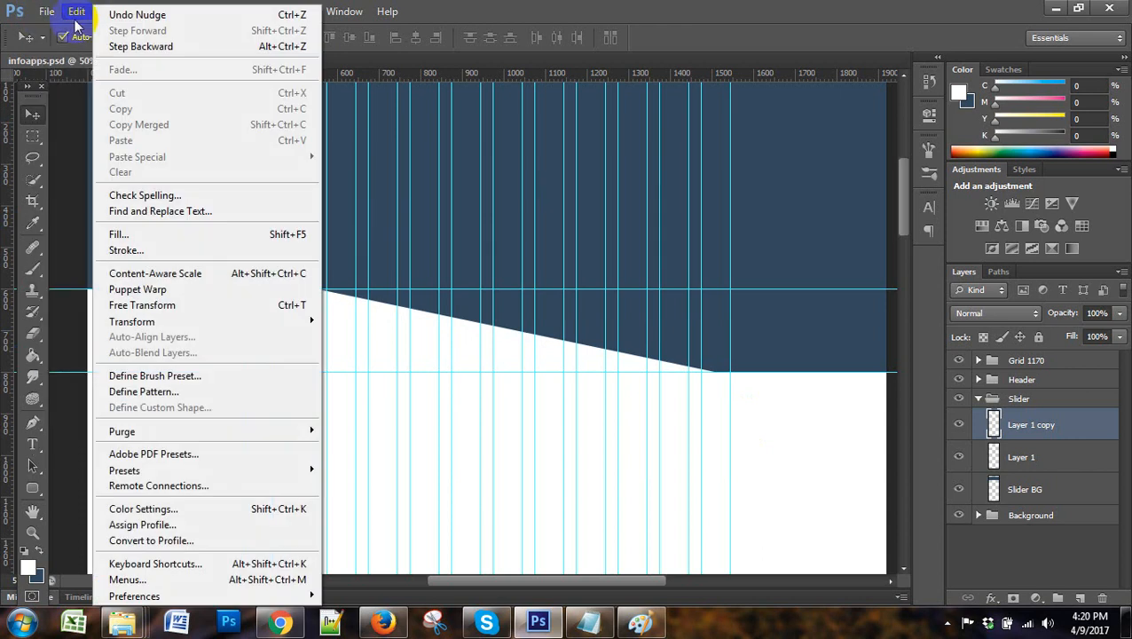
{"action": "mouse_move", "coordinate": [169, 323]}
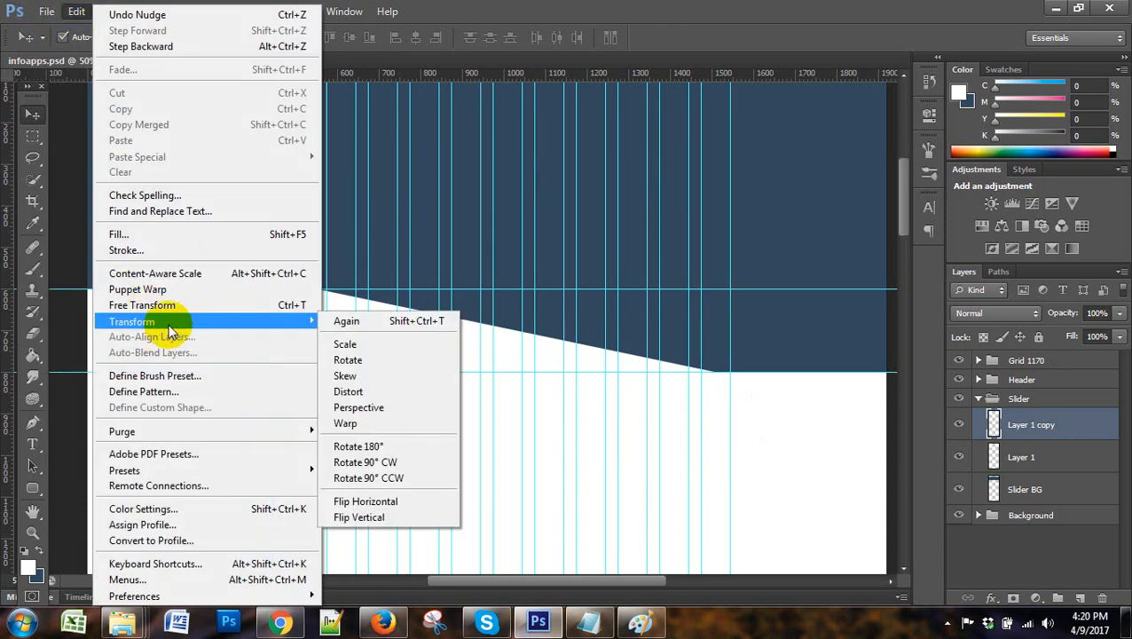
{"action": "left_click", "coordinate": [374, 447]}
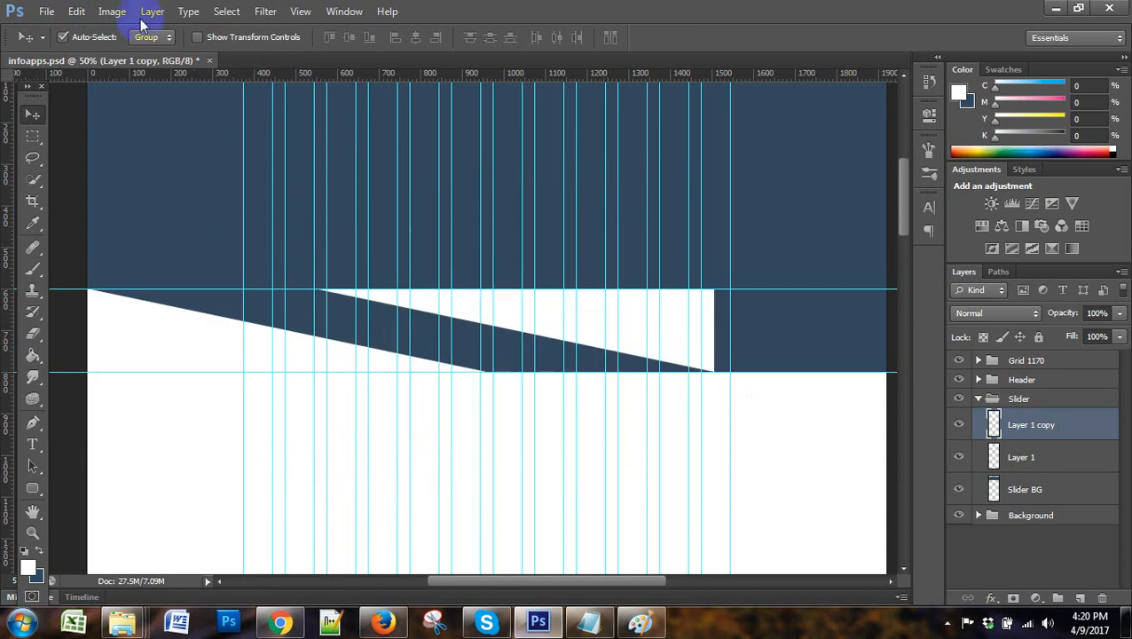
{"action": "left_click", "coordinate": [77, 11]}
{"action": "mouse_move", "coordinate": [152, 323]}
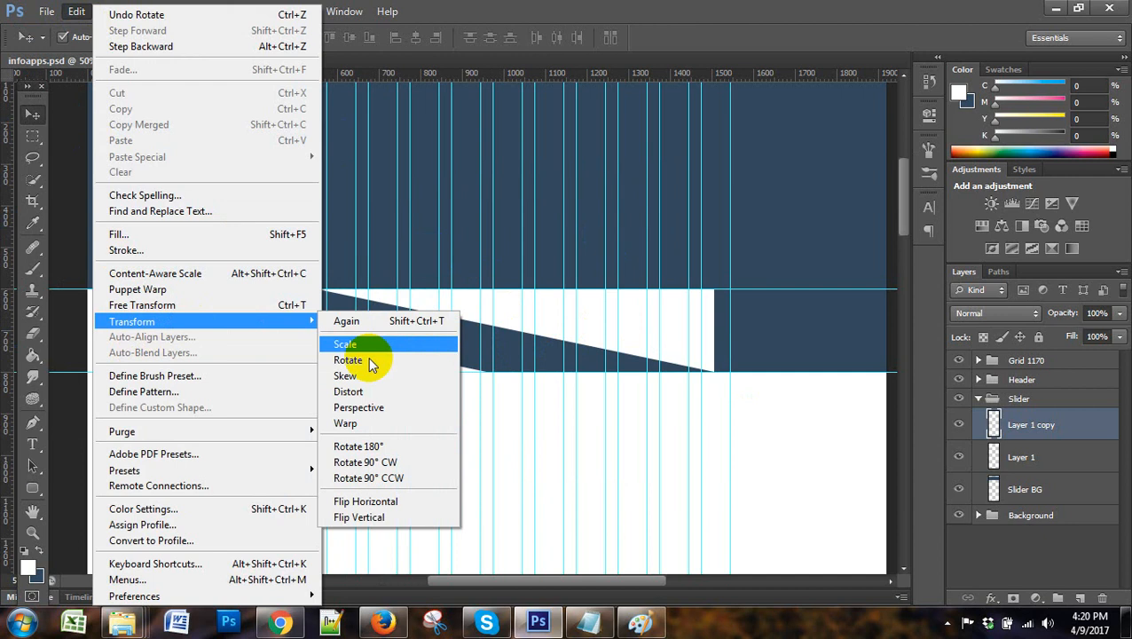
{"action": "left_click", "coordinate": [360, 462]}
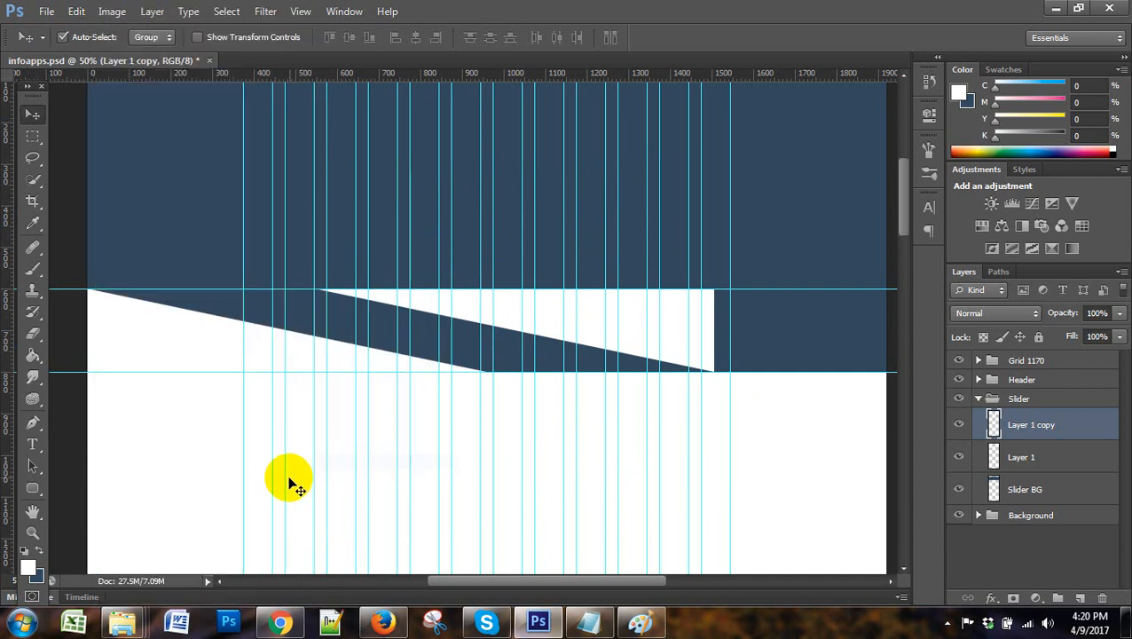
Rotate the triangle on Layer 1 copy another 180° and 90° counterclockwise to bring back its original orientation
{"action": "left_click", "coordinate": [78, 11]}
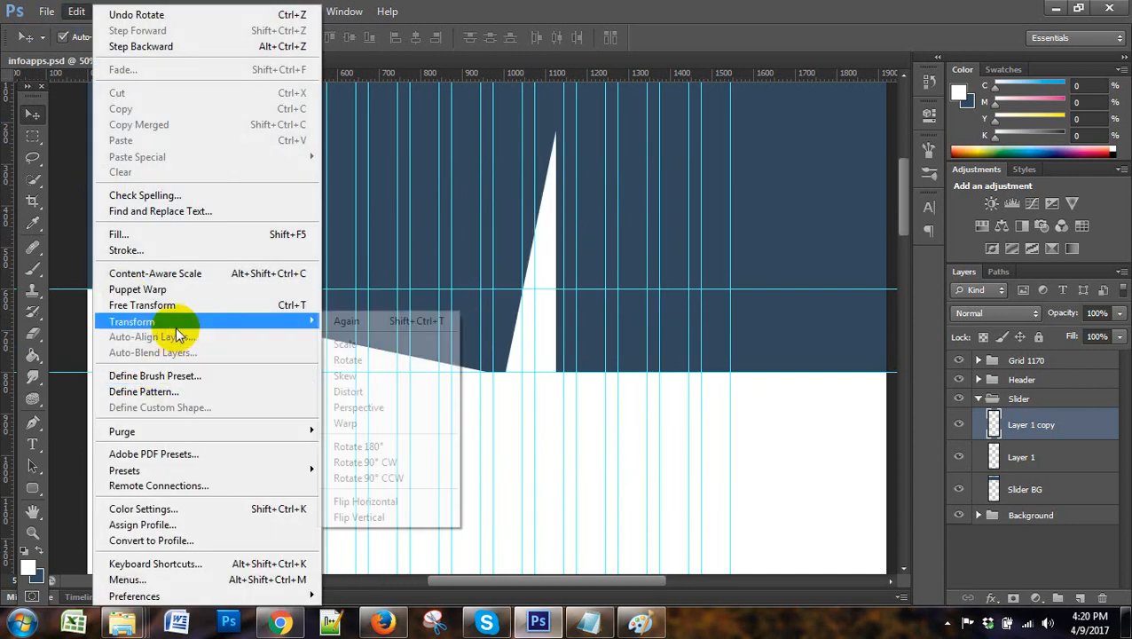
{"action": "mouse_move", "coordinate": [298, 321]}
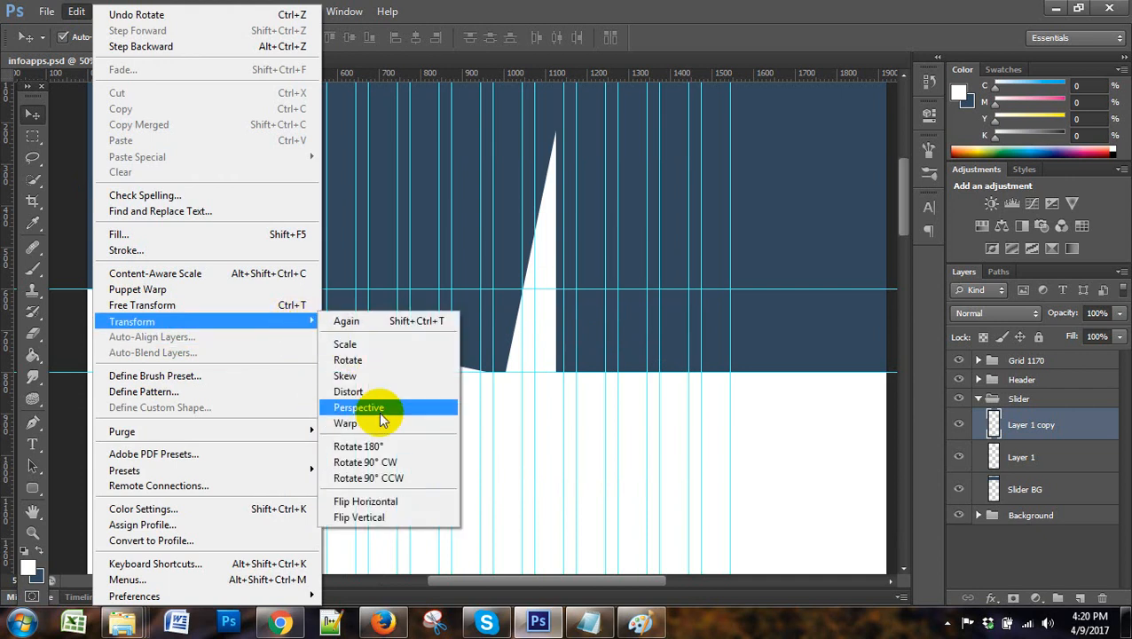
{"action": "left_click", "coordinate": [376, 446]}
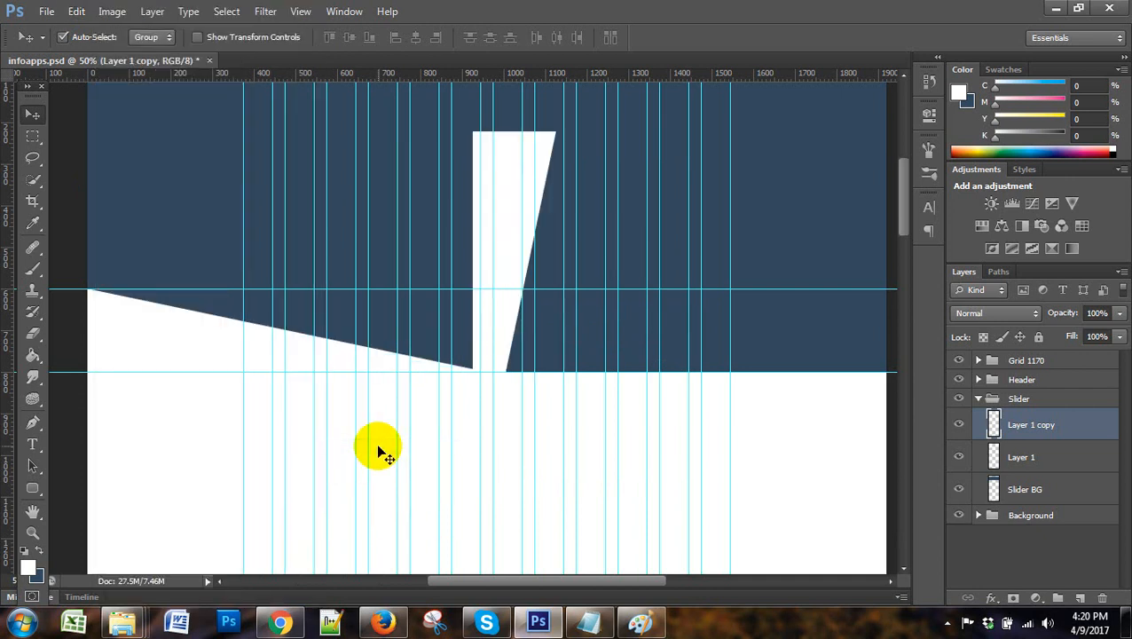
{"action": "left_click", "coordinate": [74, 18]}
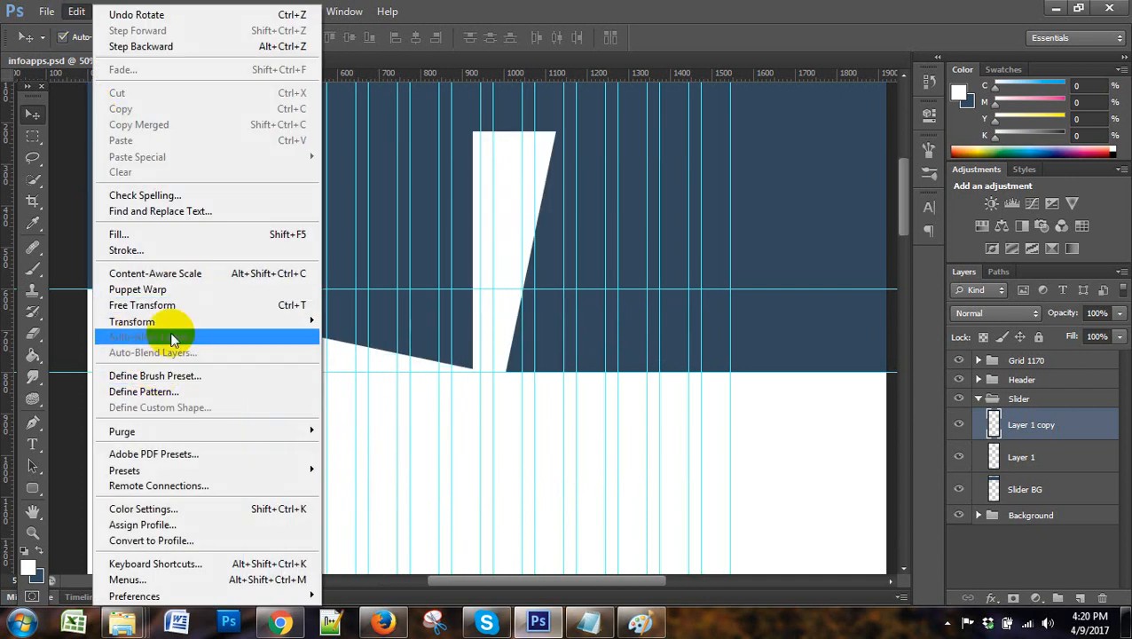
{"action": "mouse_move", "coordinate": [300, 322]}
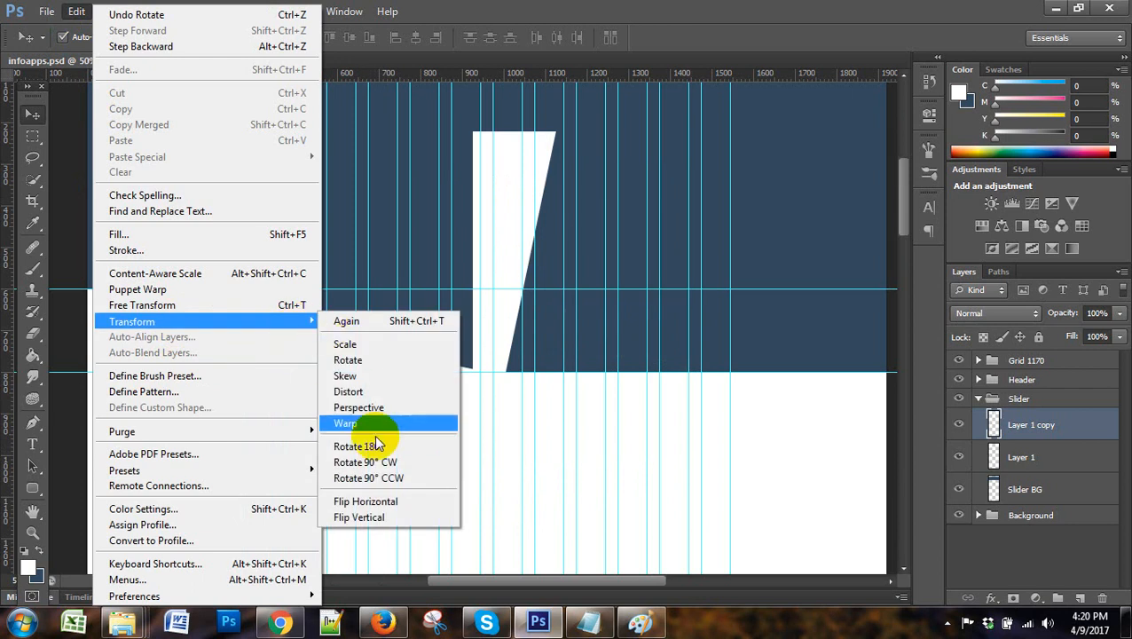
{"action": "left_click", "coordinate": [379, 478]}
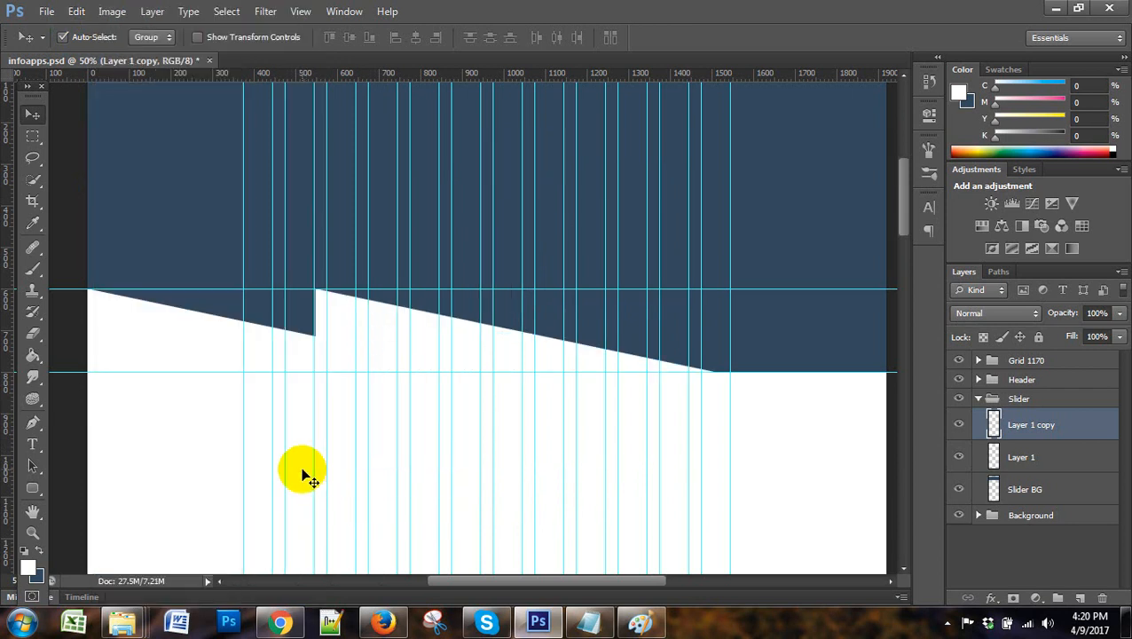
Flip the white triangle on Layer 1 copy horizontally so that it mirrors the triangle on Layer 1
{"action": "left_click", "coordinate": [108, 12]}
{"action": "mouse_move", "coordinate": [76, 11]}
{"action": "mouse_move", "coordinate": [199, 330]}
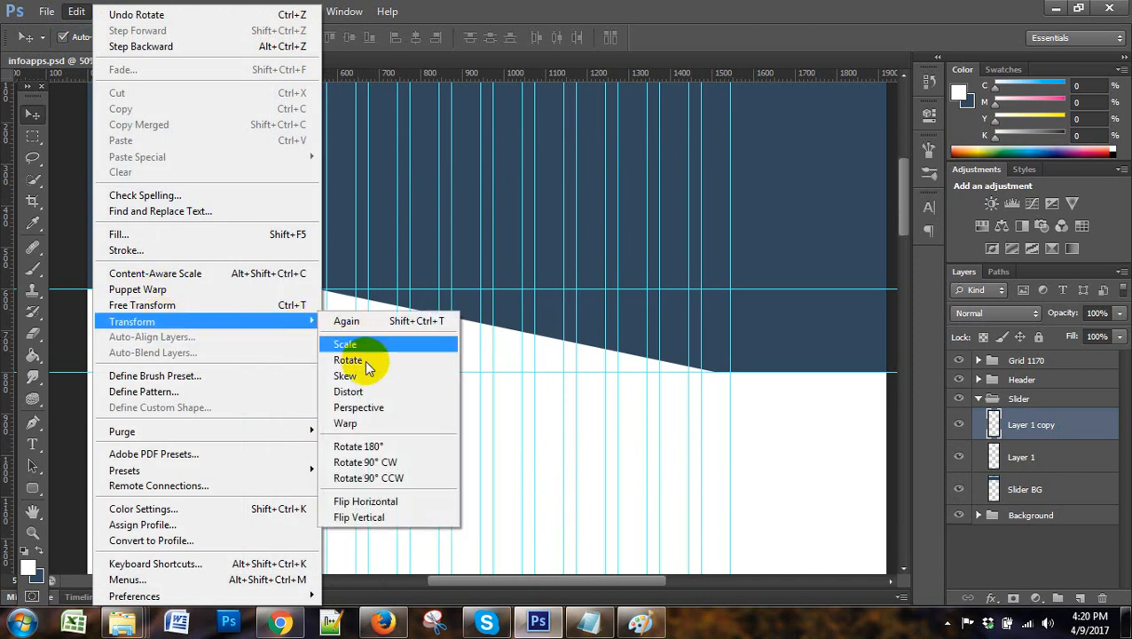
{"action": "left_click", "coordinate": [376, 502]}
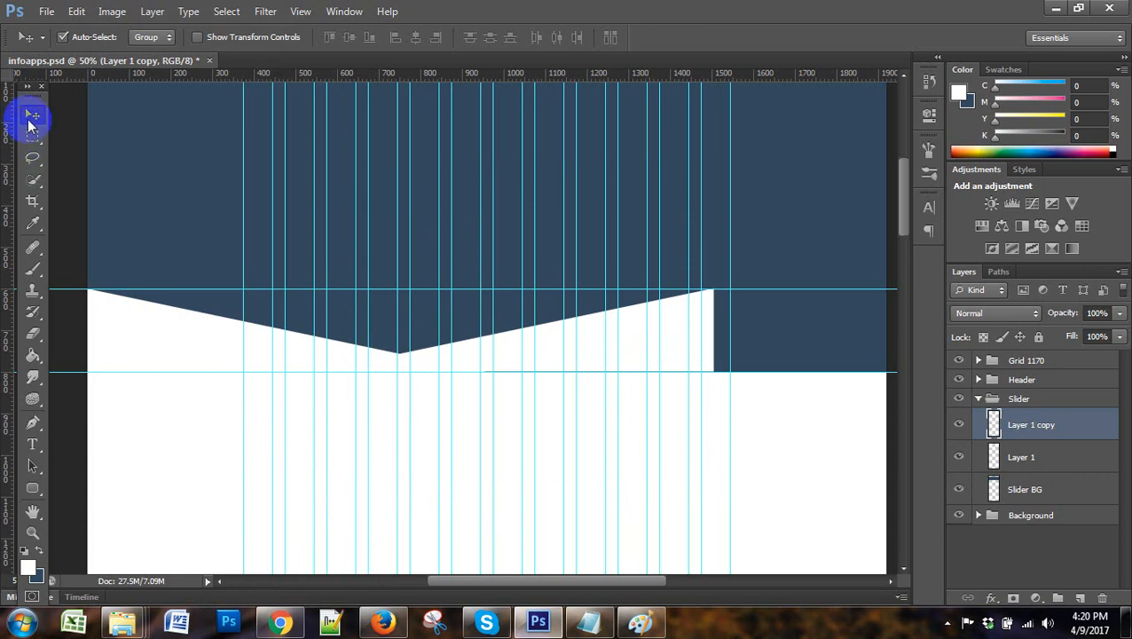
Nudge the flipped triangle on Layer 1 copy about 40 px rightward until its vertical edge meets the rightmost vertical guide
{"action": "key", "text": "Right"}
{"action": "key", "text": "Right"}
{"action": "key", "text": "Right"}
{"action": "key", "text": "Right"}
{"action": "key", "text": "Right"}
{"action": "key", "text": "Right"}
{"action": "key", "text": "Right"}
{"action": "key", "text": "Right"}
{"action": "key", "text": "Right"}
{"action": "key", "text": "Right"}
{"action": "key", "text": "Right"}
{"action": "key", "text": "Right"}
{"action": "key", "text": "Right"}
{"action": "key", "text": "Right"}
{"action": "key", "text": "Right"}
{"action": "key", "text": "Right"}
{"action": "key", "text": "Right"}
{"action": "key", "text": "Right"}
{"action": "key", "text": "Right"}
{"action": "key", "text": "Right"}
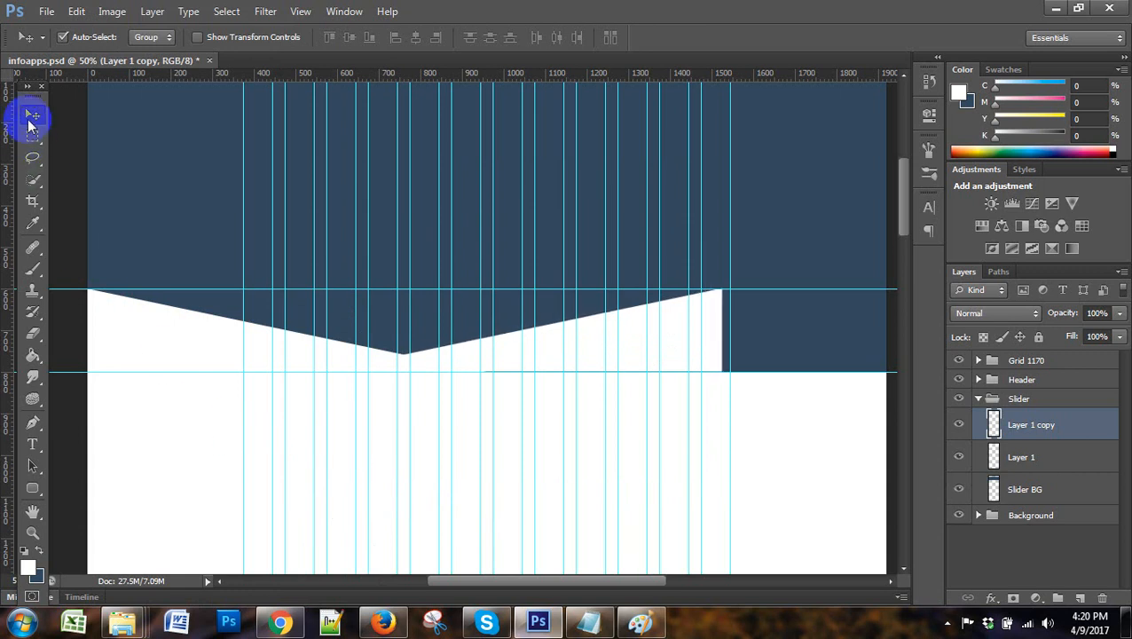
{"action": "key", "text": "Right"}
{"action": "key", "text": "Right"}
{"action": "key", "text": "Right"}
{"action": "key", "text": "Right"}
{"action": "key", "text": "Right"}
{"action": "key", "text": "Right"}
{"action": "key", "text": "Right"}
{"action": "key", "text": "Right"}
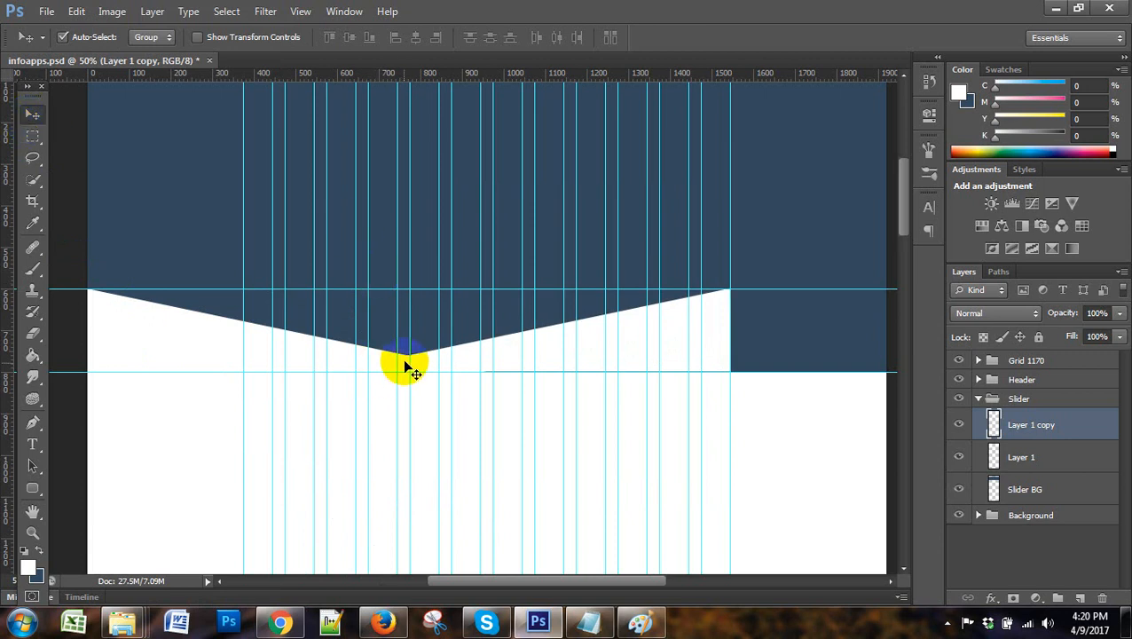
Hide the guides to examine the banner's V-shaped lower edge without them, and show the guides again
{"action": "scroll", "coordinate": [416, 384], "scroll_direction": "down", "scroll_amount": 3}
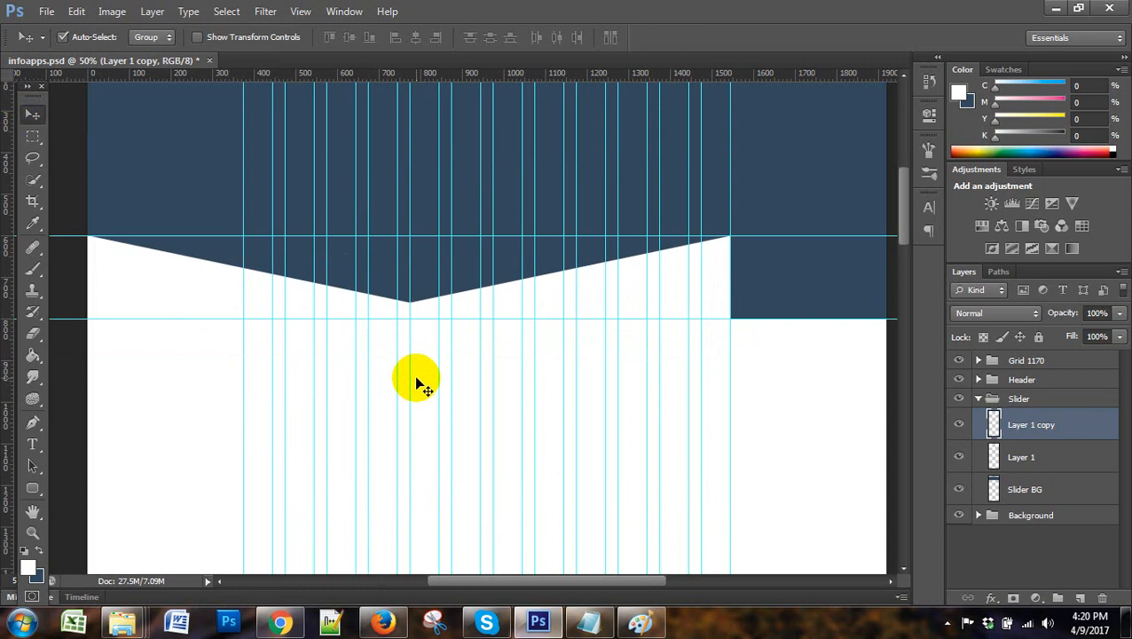
{"action": "scroll", "coordinate": [513, 383], "scroll_direction": "up", "scroll_amount": 3}
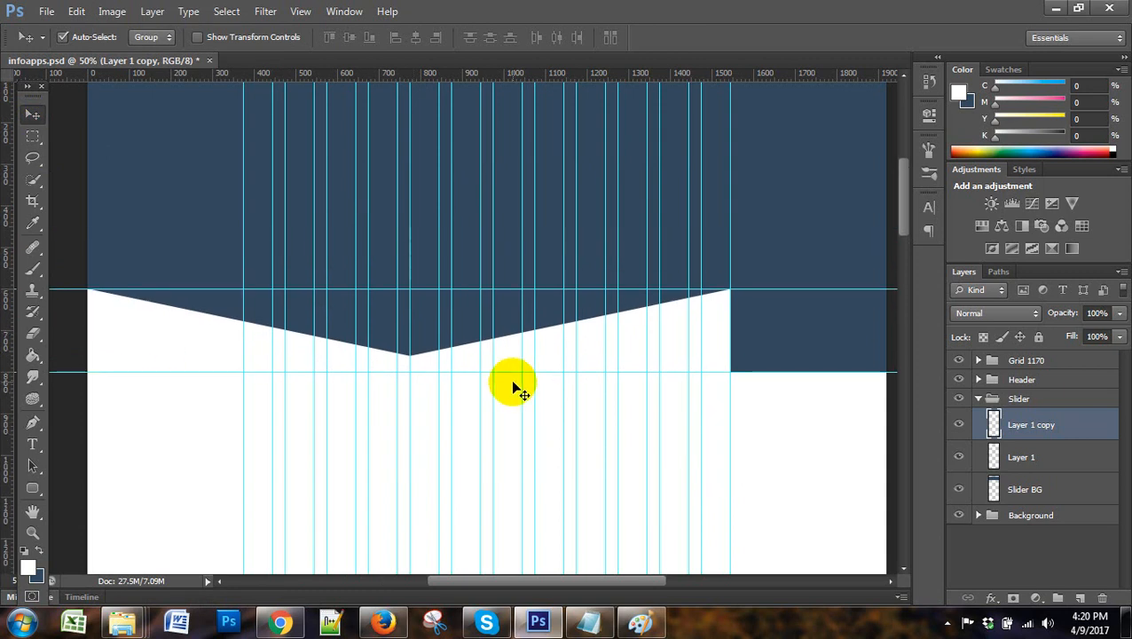
{"action": "key", "text": "ctrl+semicolon"}
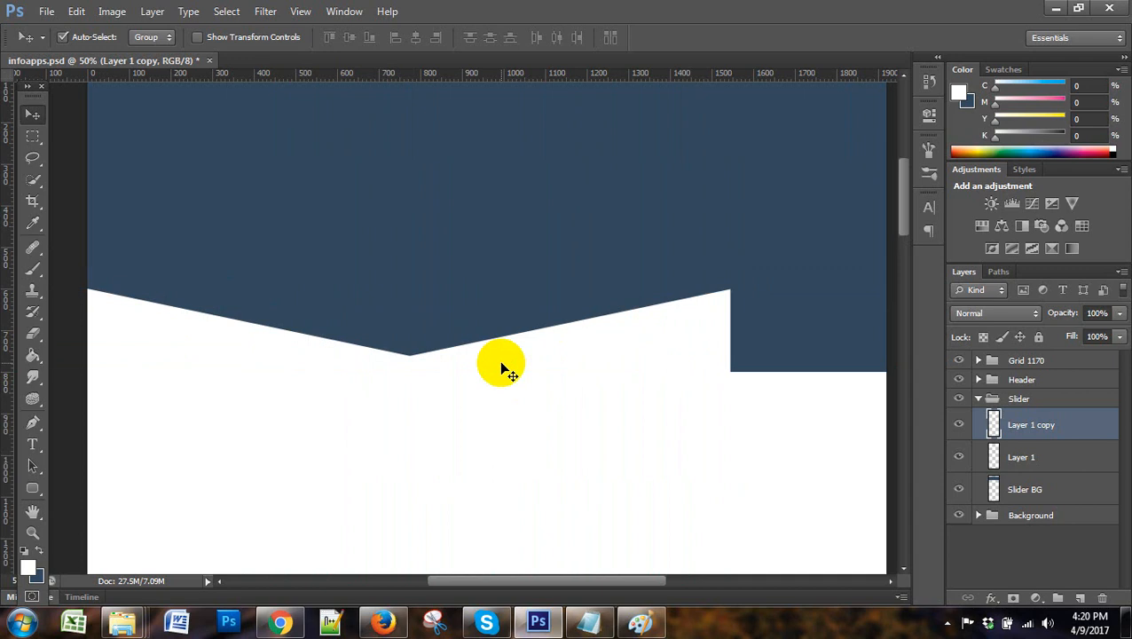
{"action": "key", "text": "ctrl+semicolon"}
Nudge the white triangle on Layer 1 copy about 365 px rightward, bringing its vertical edge to the right edge of the Slider banner
{"action": "left_click_drag", "start_coordinate": [583, 590], "coordinate": [751, 350]}
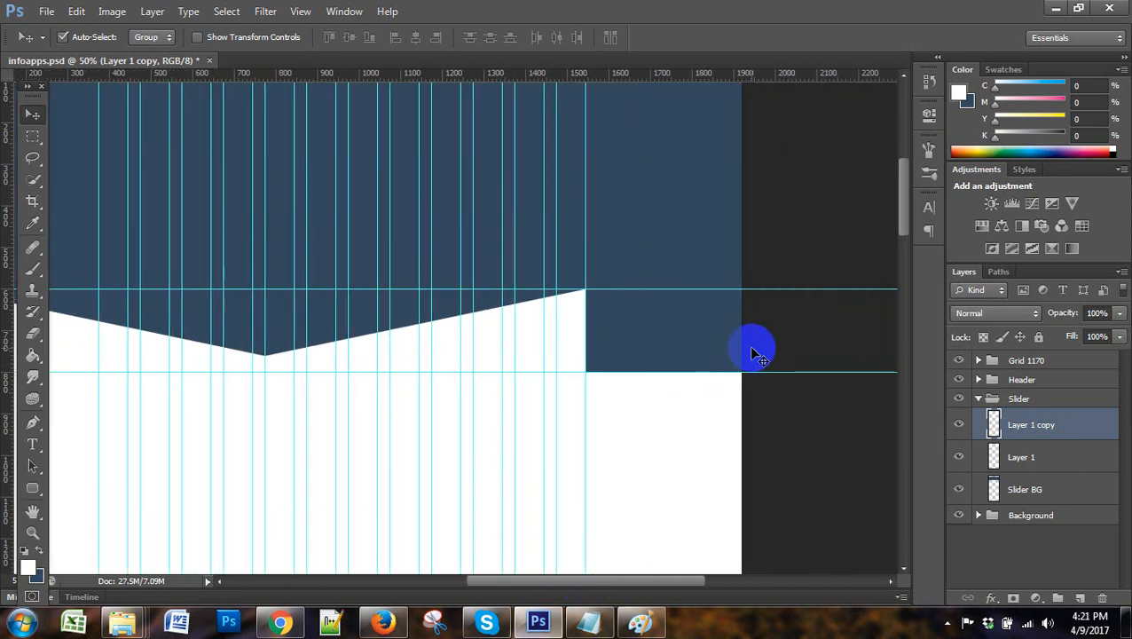
{"action": "key", "text": "Right"}
{"action": "key", "text": "Right"}
{"action": "key", "text": "Right"}
{"action": "key", "text": "Right"}
{"action": "key", "text": "Right"}
{"action": "key", "text": "Right"}
{"action": "key", "text": "Right"}
{"action": "key", "text": "Right"}
{"action": "key", "text": "Right"}
{"action": "key", "text": "Right"}
{"action": "key", "text": "Right"}
{"action": "key", "text": "Right"}
{"action": "key", "text": "Right"}
{"action": "key", "text": "Right"}
{"action": "key", "text": "Right"}
{"action": "key", "text": "Right"}
{"action": "key", "text": "Right"}
{"action": "key", "text": "Right"}
{"action": "key", "text": "Right"}
{"action": "key", "text": "Right"}
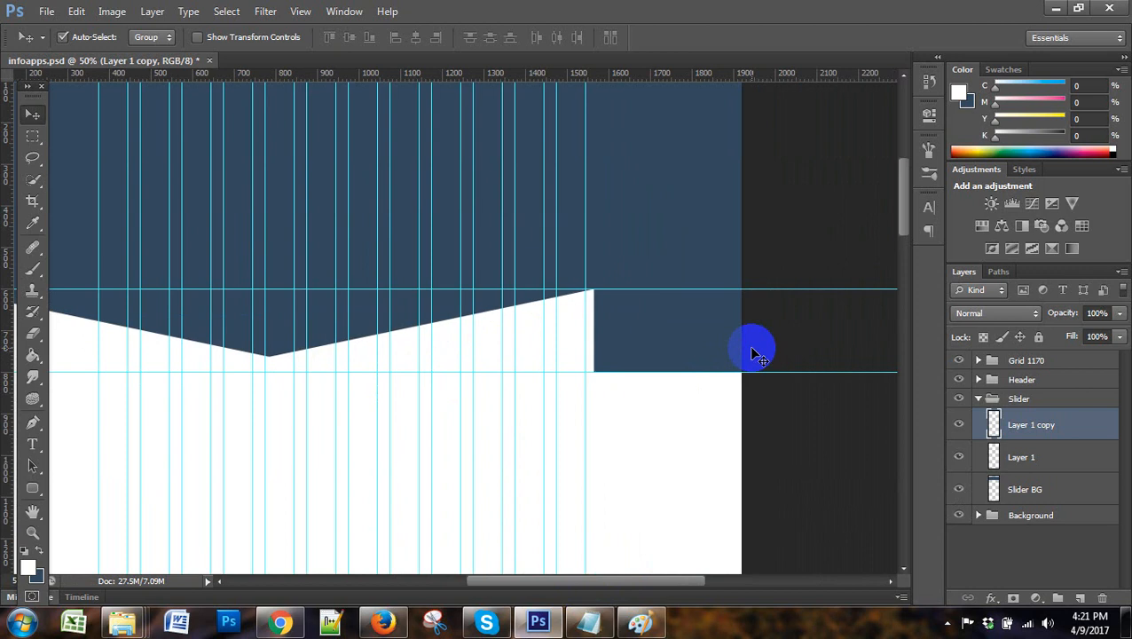
{"action": "key", "text": "Right"}
{"action": "key", "text": "Right"}
{"action": "key", "text": "Right"}
{"action": "key", "text": "Right"}
{"action": "key", "text": "Right"}
{"action": "key", "text": "Right"}
{"action": "key", "text": "Right"}
{"action": "key", "text": "Right"}
{"action": "key", "text": "Right"}
{"action": "key", "text": "Right"}
{"action": "key", "text": "Right"}
{"action": "key", "text": "Right"}
{"action": "key", "text": "Right"}
{"action": "key", "text": "Right"}
{"action": "key", "text": "Right"}
{"action": "key", "text": "Right"}
{"action": "key", "text": "Right"}
{"action": "key", "text": "Right"}
{"action": "key", "text": "Right"}
{"action": "key", "text": "Right"}
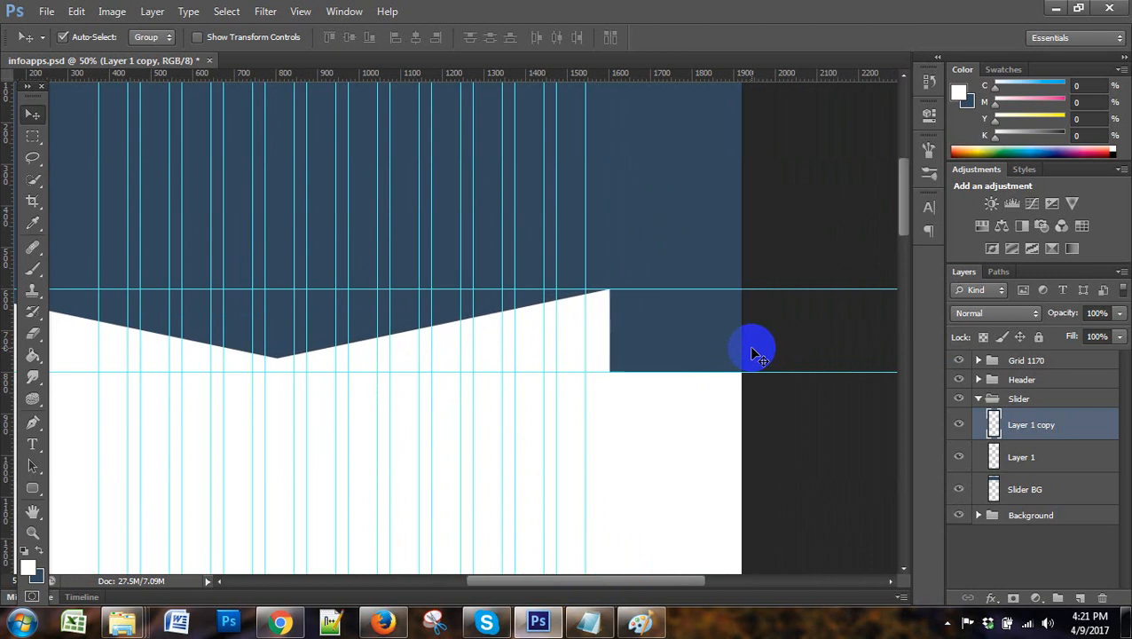
{"action": "key", "text": "Right"}
{"action": "key", "text": "Right"}
{"action": "key", "text": "Right"}
{"action": "key", "text": "Right"}
{"action": "key", "text": "Right"}
{"action": "key", "text": "Right"}
{"action": "key", "text": "Right"}
{"action": "key", "text": "Right"}
{"action": "key", "text": "Right"}
{"action": "key", "text": "Right"}
{"action": "key", "text": "Right"}
{"action": "key", "text": "Right"}
{"action": "key", "text": "Right"}
{"action": "key", "text": "Right"}
{"action": "key", "text": "Right"}
{"action": "key", "text": "Right"}
{"action": "key", "text": "Right"}
{"action": "key", "text": "Right"}
{"action": "key", "text": "Right"}
{"action": "key", "text": "Right"}
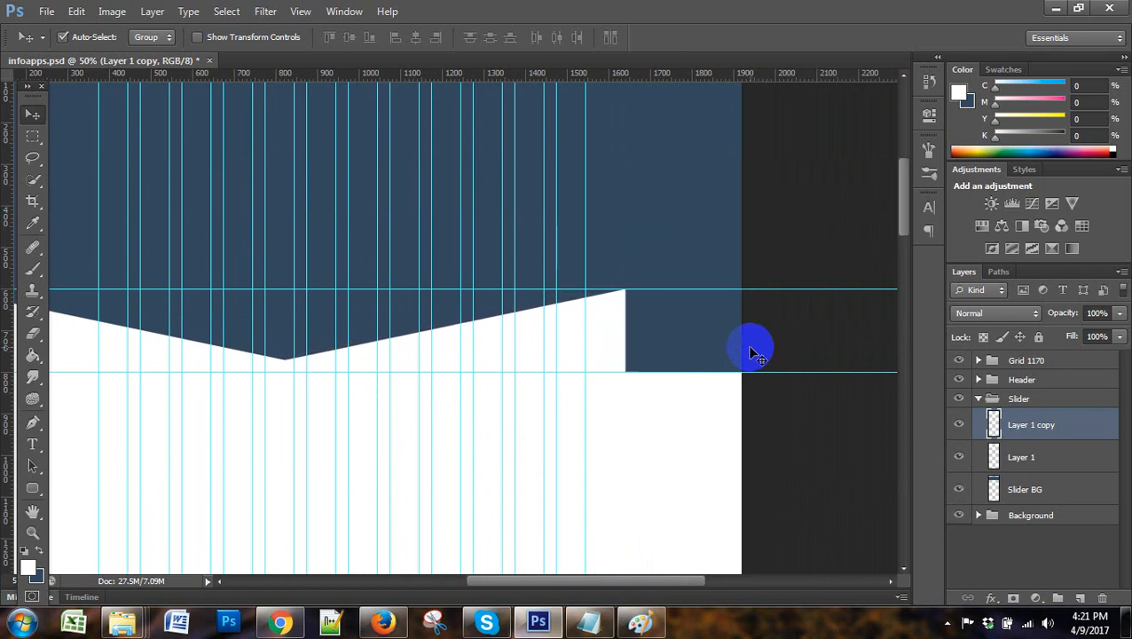
{"action": "key", "text": "Right"}
{"action": "key", "text": "Right"}
{"action": "key", "text": "Right"}
{"action": "key", "text": "Right"}
{"action": "key", "text": "Right"}
{"action": "key", "text": "Right"}
{"action": "key", "text": "Right"}
{"action": "key", "text": "Right"}
{"action": "key", "text": "Right"}
{"action": "key", "text": "Right"}
{"action": "key", "text": "Right"}
{"action": "key", "text": "Right"}
{"action": "key", "text": "Right"}
{"action": "key", "text": "Right"}
{"action": "key", "text": "Right"}
{"action": "key", "text": "Right"}
{"action": "key", "text": "Right"}
{"action": "key", "text": "Right"}
{"action": "key", "text": "Right"}
{"action": "key", "text": "Right"}
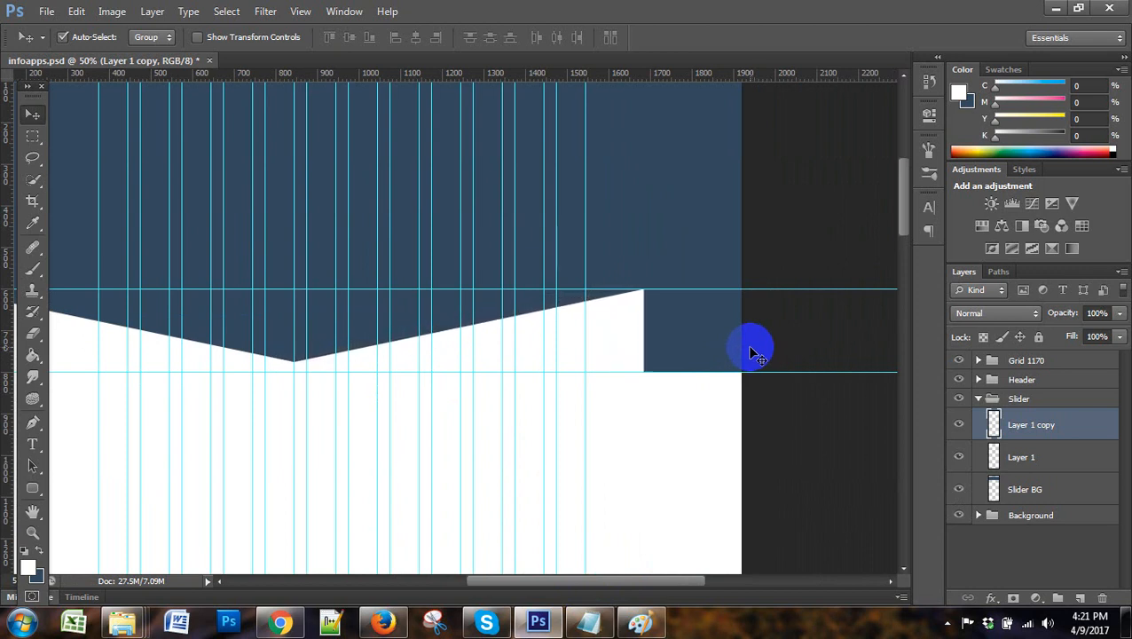
{"action": "key", "text": "Right"}
{"action": "key", "text": "Right"}
{"action": "key", "text": "Right"}
{"action": "key", "text": "Right"}
{"action": "key", "text": "Right"}
{"action": "key", "text": "Right"}
{"action": "key", "text": "Right"}
{"action": "key", "text": "Right"}
{"action": "key", "text": "Right"}
{"action": "key", "text": "Right"}
{"action": "key", "text": "Right"}
{"action": "key", "text": "Right"}
{"action": "key", "text": "Right"}
{"action": "key", "text": "Right"}
{"action": "key", "text": "Right"}
{"action": "key", "text": "Right"}
{"action": "key", "text": "Right"}
{"action": "key", "text": "Right"}
{"action": "key", "text": "Right"}
{"action": "key", "text": "Right"}
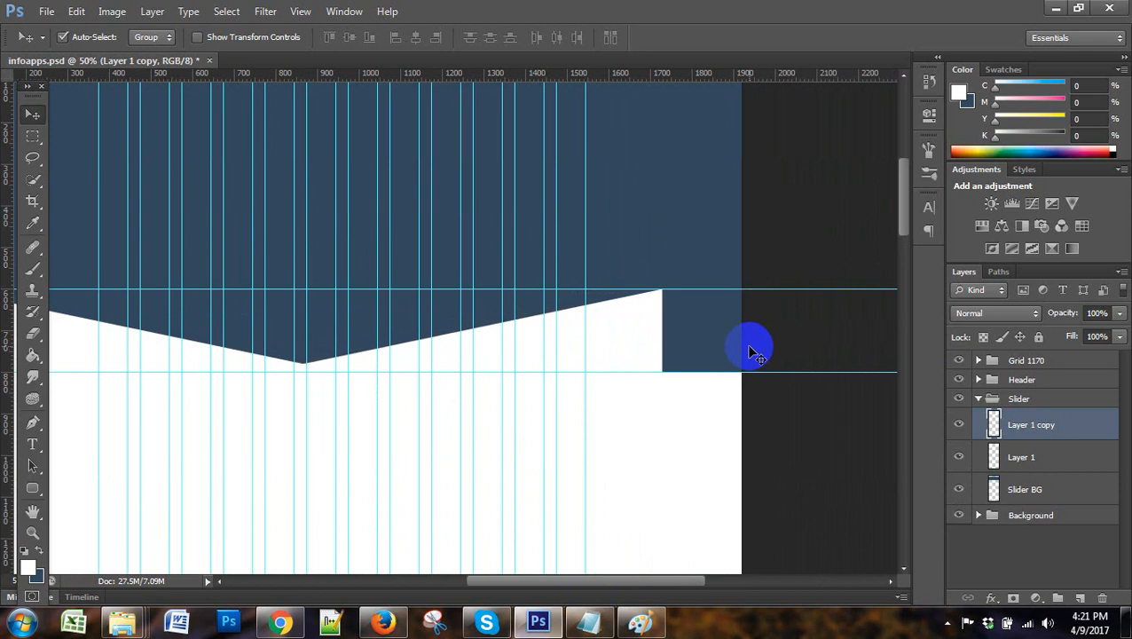
{"action": "key", "text": "Right"}
{"action": "key", "text": "Right"}
{"action": "key", "text": "Right"}
{"action": "key", "text": "Right"}
{"action": "key", "text": "Right"}
{"action": "key", "text": "Right"}
{"action": "key", "text": "Right"}
{"action": "key", "text": "Right"}
{"action": "key", "text": "Right"}
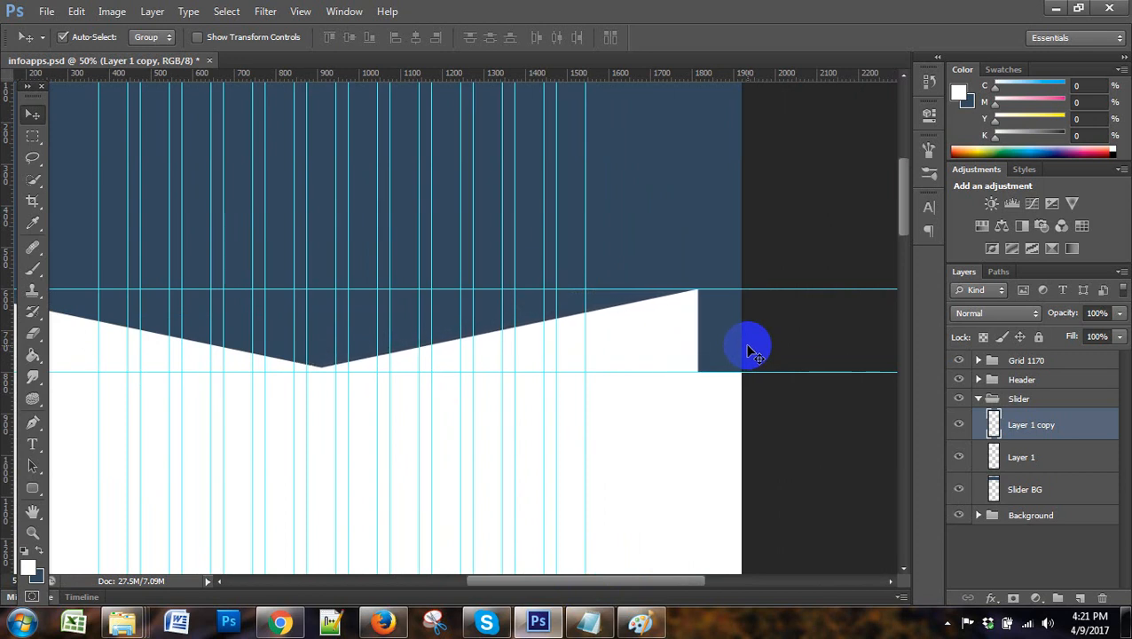
{"action": "key", "text": "Right"}
{"action": "key", "text": "Right"}
{"action": "key", "text": "Right"}
{"action": "key", "text": "Right"}
{"action": "key", "text": "Right"}
{"action": "key", "text": "Right"}
{"action": "key", "text": "Right"}
{"action": "key", "text": "Right"}
{"action": "key", "text": "Right"}
{"action": "key", "text": "Right"}
{"action": "key", "text": "Right"}
{"action": "key", "text": "Right"}
{"action": "key", "text": "Right"}
{"action": "key", "text": "Right"}
{"action": "key", "text": "Right"}
{"action": "key", "text": "Right"}
{"action": "key", "text": "Right"}
{"action": "key", "text": "Right"}
{"action": "key", "text": "Right"}
{"action": "key", "text": "Right"}
{"action": "key", "text": "Right"}
{"action": "key", "text": "Right"}
{"action": "key", "text": "Right"}
{"action": "key", "text": "Right"}
{"action": "key", "text": "Right"}
{"action": "key", "text": "Right"}
{"action": "key", "text": "Right"}
{"action": "key", "text": "Right"}
{"action": "key", "text": "Right"}
{"action": "key", "text": "Right"}
{"action": "key", "text": "Right"}
{"action": "key", "text": "Right"}
{"action": "key", "text": "Right"}
{"action": "key", "text": "Right"}
{"action": "key", "text": "Right"}
{"action": "key", "text": "Right"}
{"action": "key", "text": "Right"}
{"action": "key", "text": "Right"}
{"action": "key", "text": "Right"}
{"action": "key", "text": "Right"}
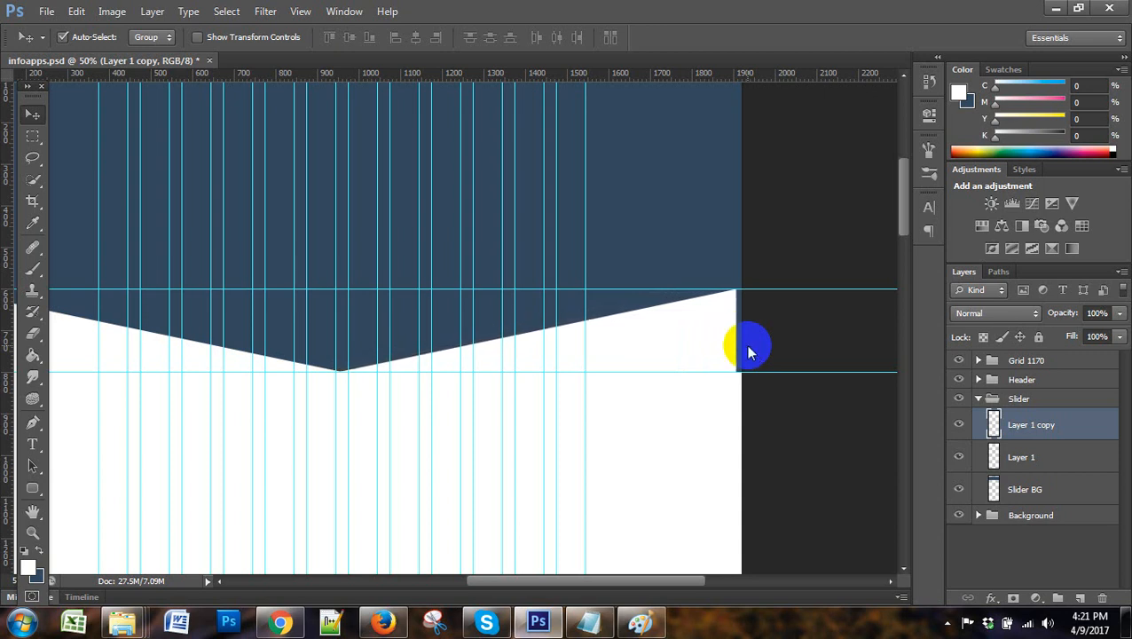
{"action": "key", "text": "Right"}
{"action": "key", "text": "Right"}
{"action": "key", "text": "Right"}
{"action": "key", "text": "Right"}
{"action": "key", "text": "Right"}
{"action": "key", "text": "Right"}
{"action": "key", "text": "Right"}
{"action": "key", "text": "Right"}
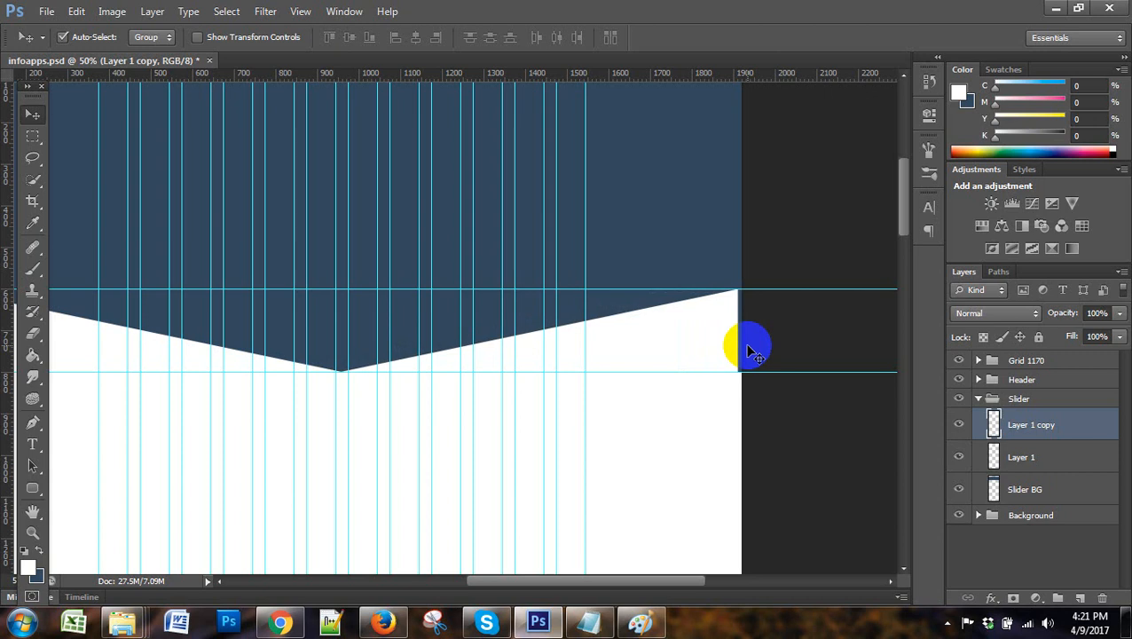
Nudge the white triangle on Layer 1 copy rightward to the canvas edge and check the banner's V-shaped edge with the guides hidden
{"action": "key", "text": "Right"}
{"action": "key", "text": "Right"}
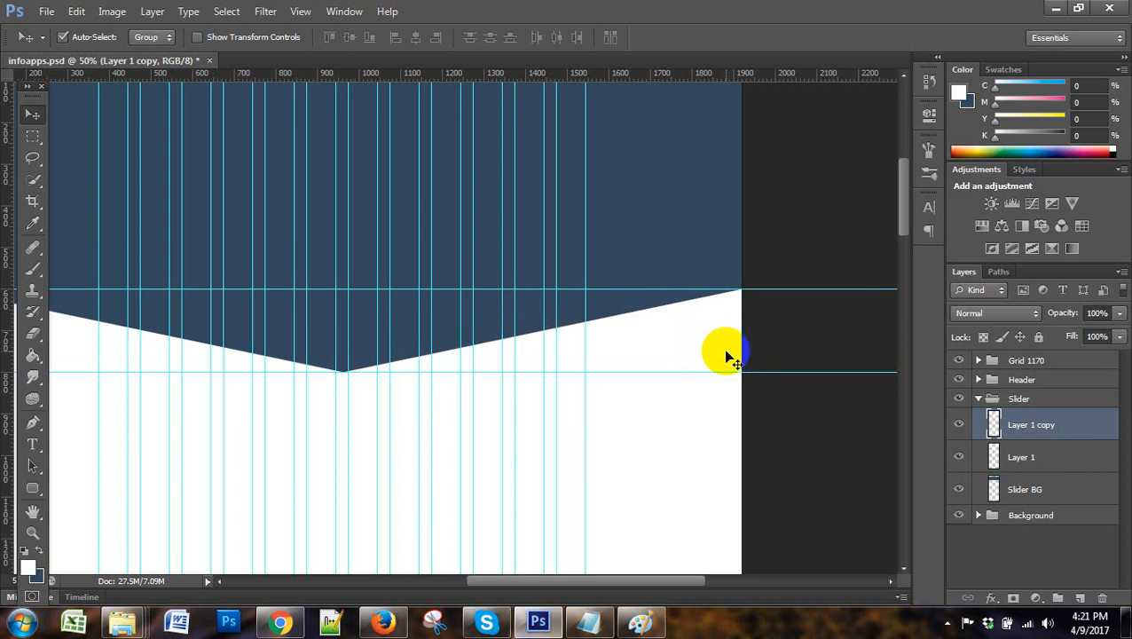
{"action": "key", "text": "ctrl+h"}
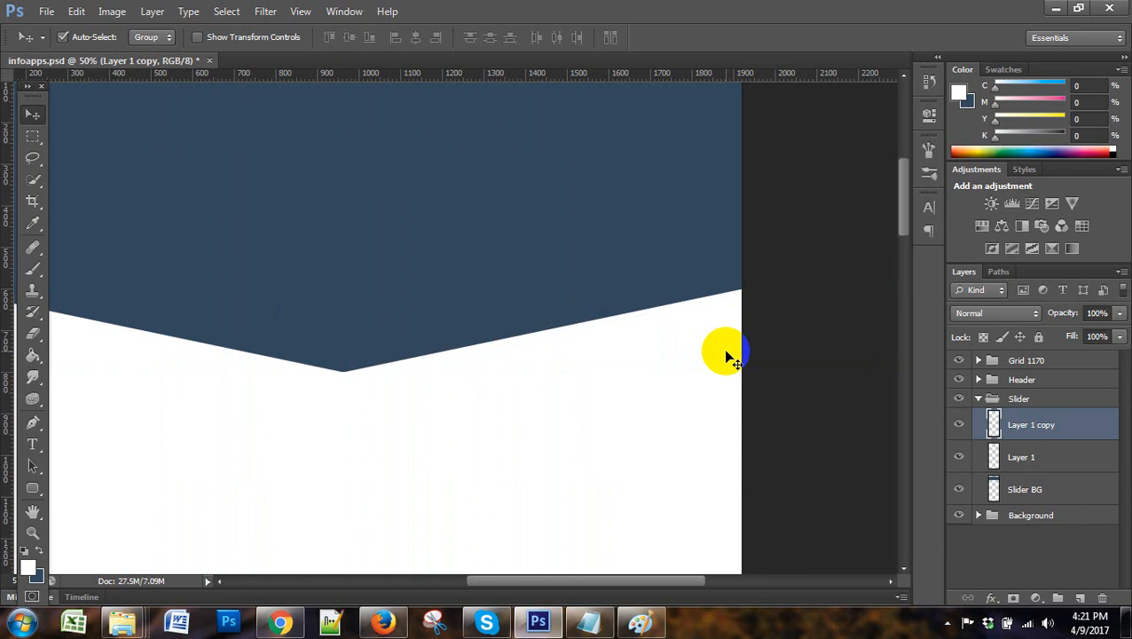
{"action": "key", "text": "ctrl+h"}
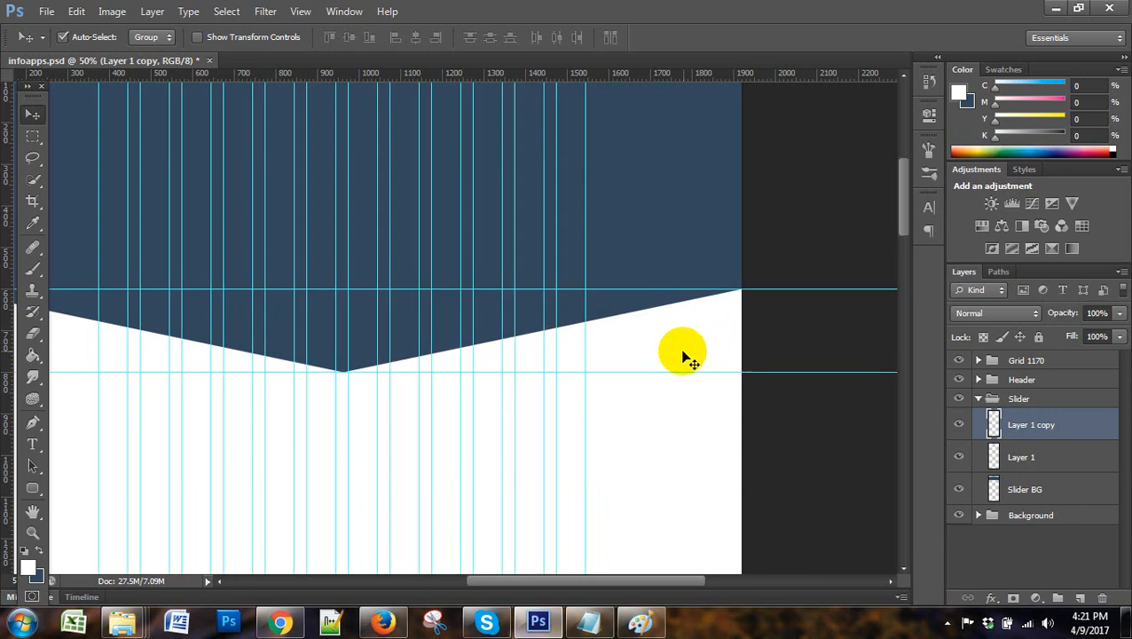
{"action": "left_click_drag", "start_coordinate": [653, 586], "coordinate": [613, 587]}
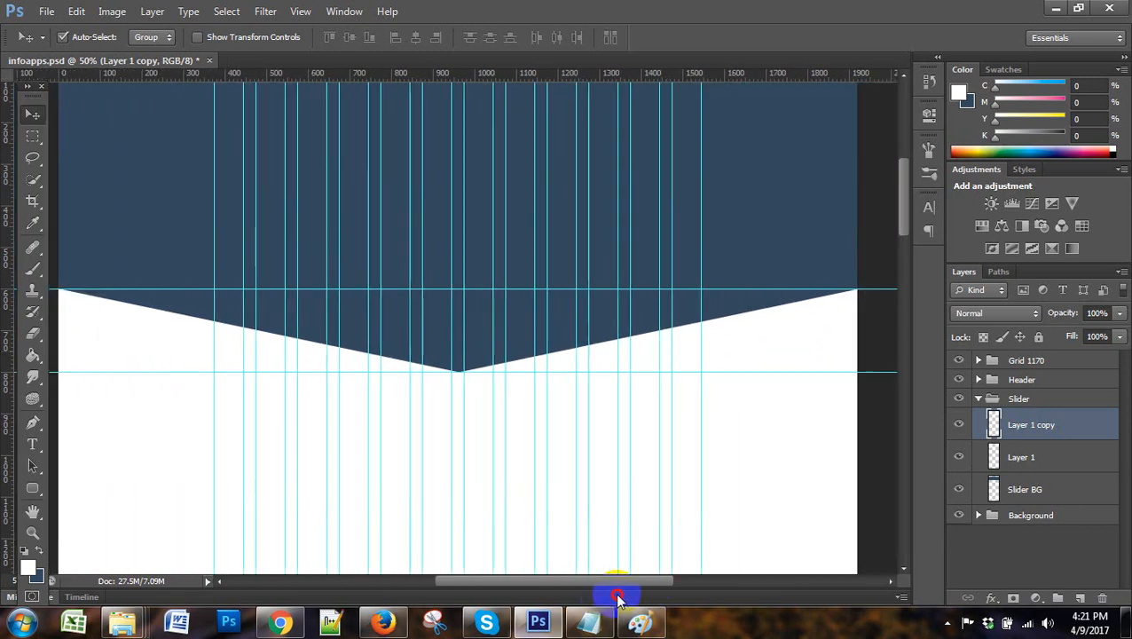
{"action": "scroll", "coordinate": [676, 488], "scroll_direction": "up", "scroll_amount": 6}
{"action": "scroll", "coordinate": [676, 488], "scroll_direction": "down", "scroll_amount": 2}
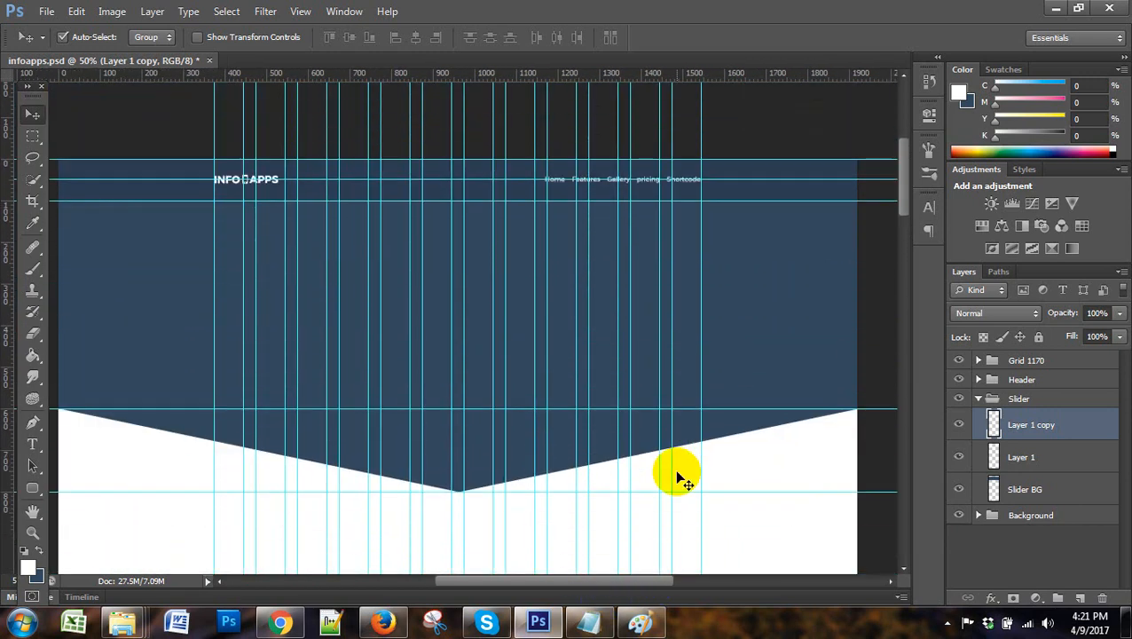
{"action": "scroll", "coordinate": [624, 311], "scroll_direction": "down", "scroll_amount": 2}
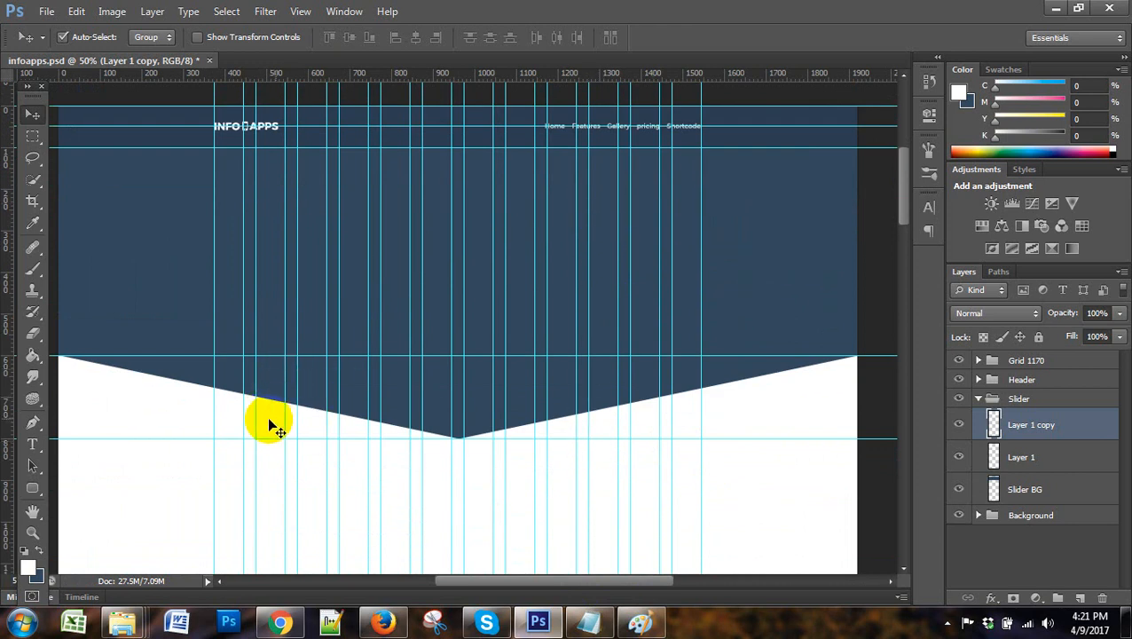
Switch to Chrome and examine the Apnew reference page's hero section, including its round download badges and phone image
{"action": "left_click", "coordinate": [306, 607]}
{"action": "scroll", "coordinate": [177, 468], "scroll_direction": "down", "scroll_amount": 3}
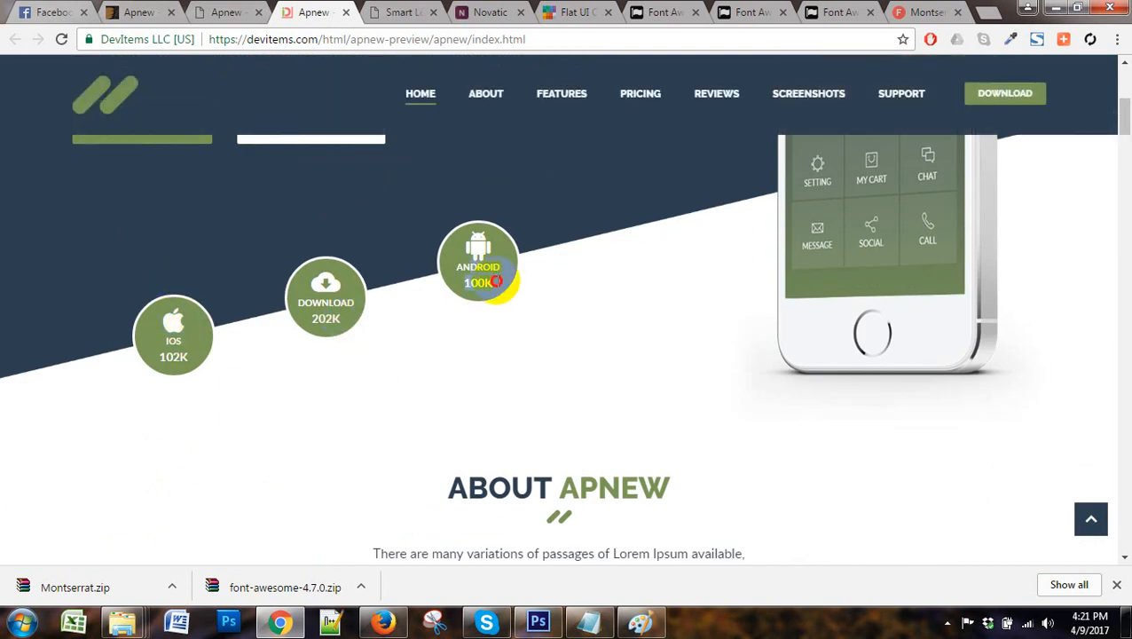
{"action": "left_click", "coordinate": [470, 274]}
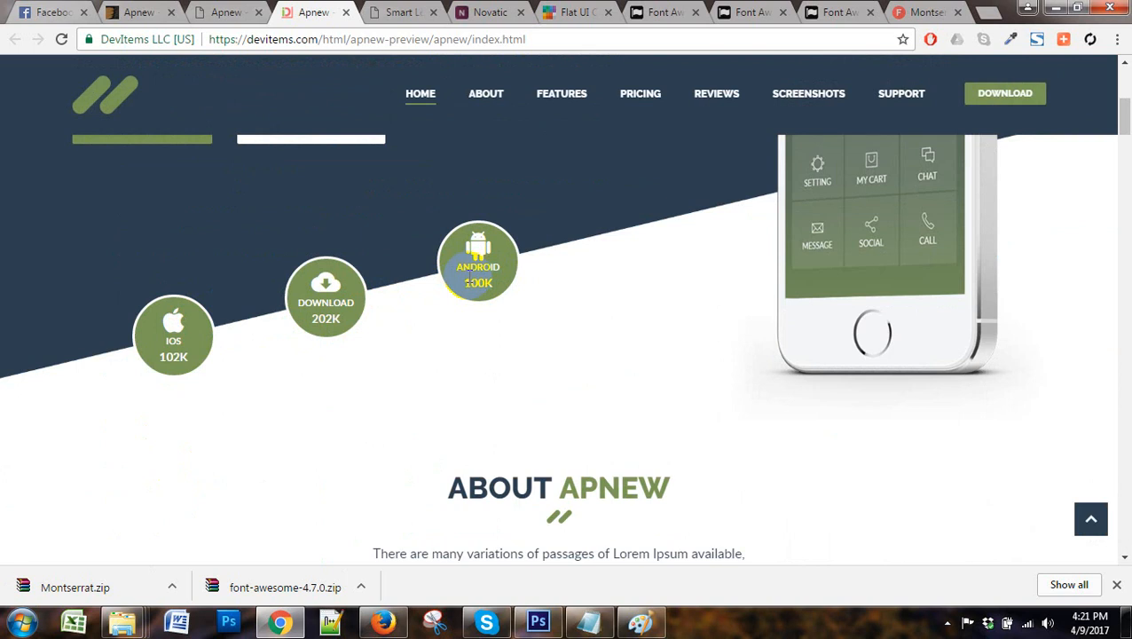
{"action": "scroll", "coordinate": [510, 361], "scroll_direction": "up", "scroll_amount": 1}
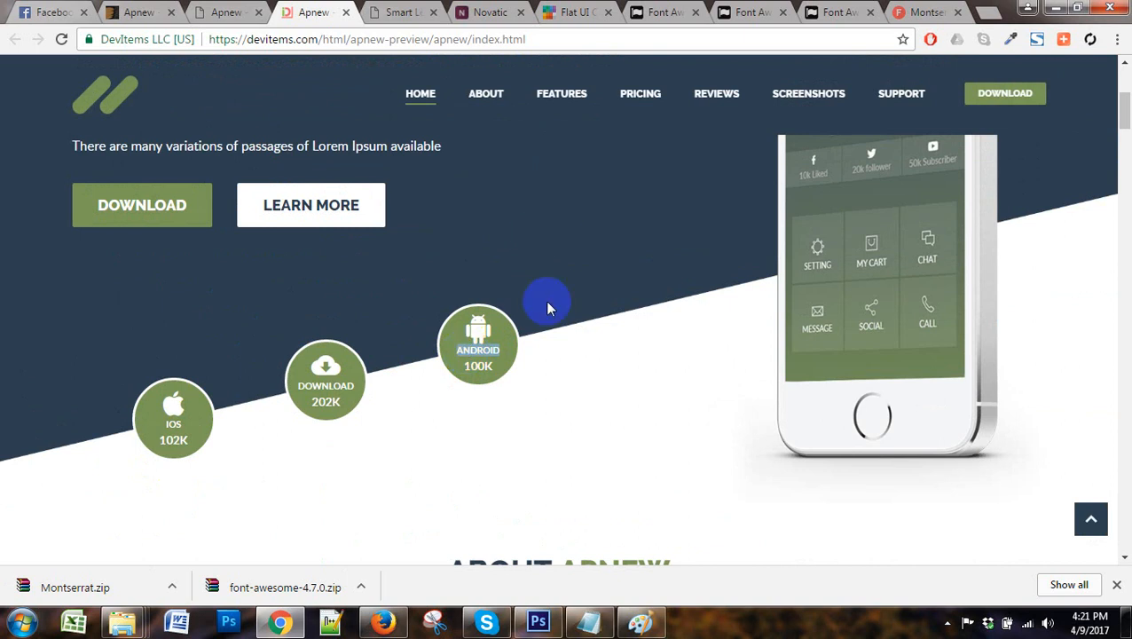
{"action": "scroll", "coordinate": [484, 317], "scroll_direction": "up", "scroll_amount": 3}
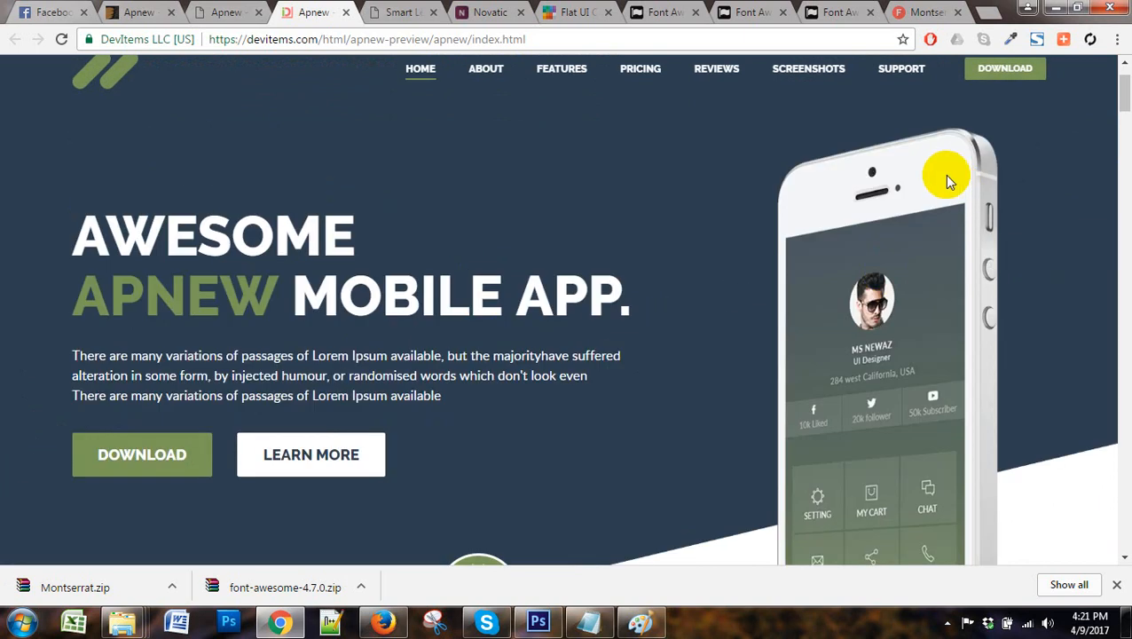
{"action": "scroll", "coordinate": [905, 316], "scroll_direction": "down", "scroll_amount": 2}
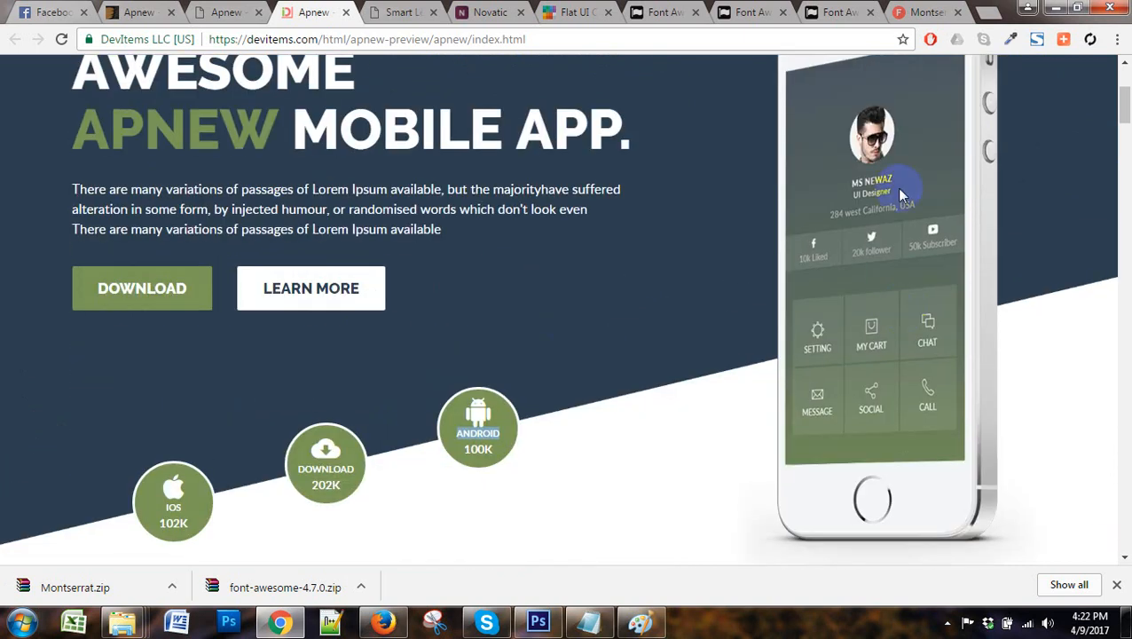
Inspect the hero phone image's pixel dimensions on the Apnew page and compare it with the Slider banner in Photoshop
{"action": "right_click", "coordinate": [898, 188]}
{"action": "mouse_move", "coordinate": [944, 318]}
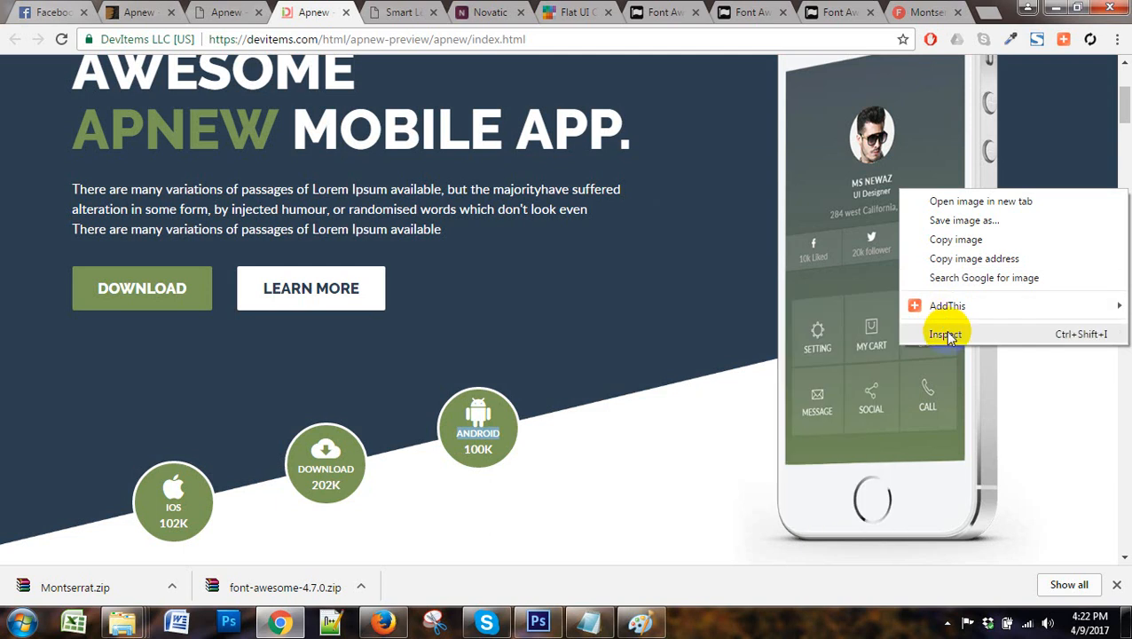
{"action": "left_click", "coordinate": [945, 335]}
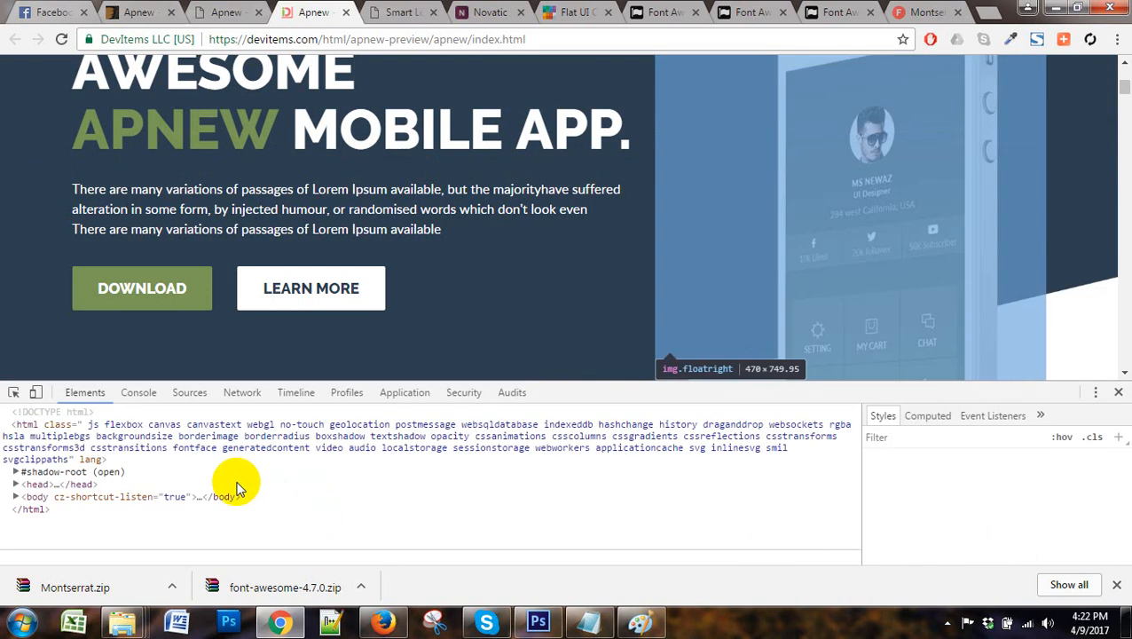
{"action": "mouse_move", "coordinate": [238, 480]}
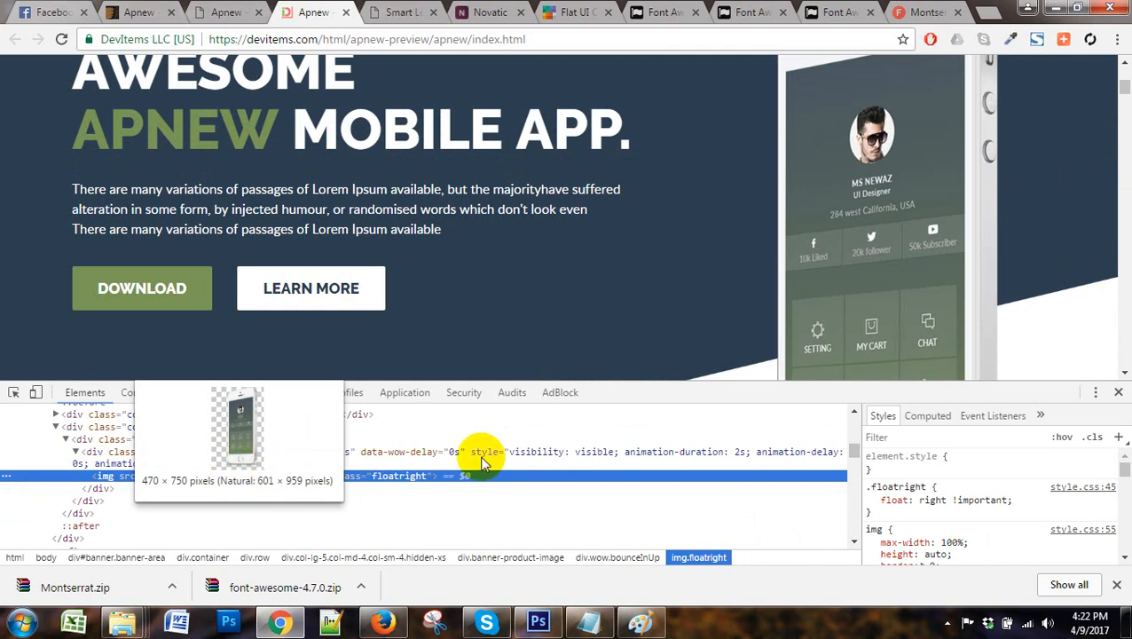
{"action": "left_click", "coordinate": [557, 624]}
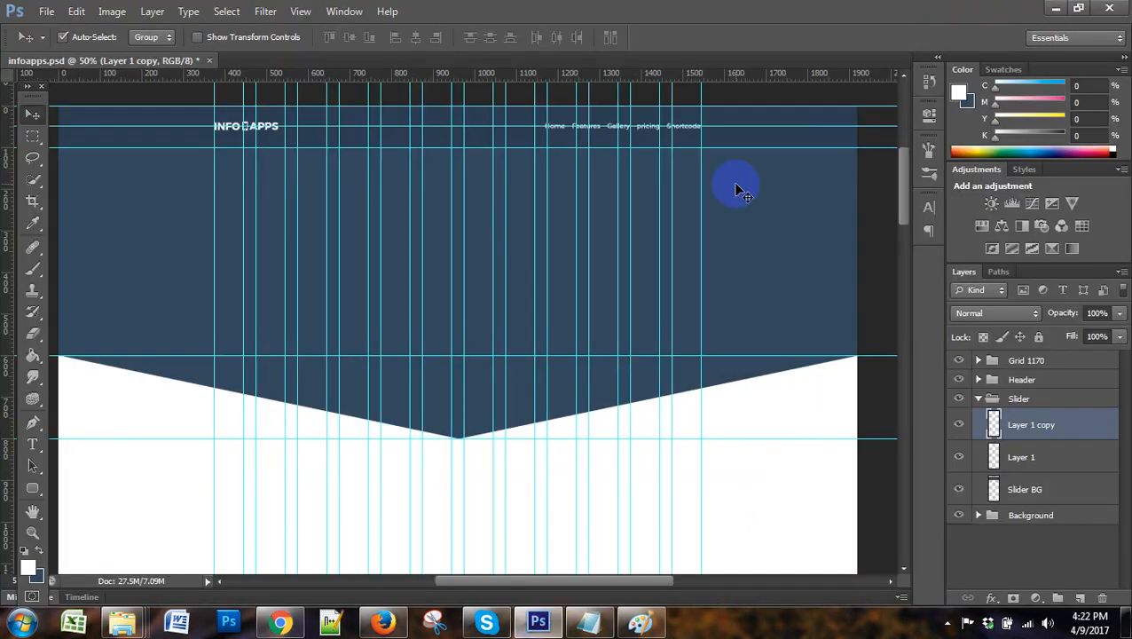
{"action": "left_click", "coordinate": [280, 624]}
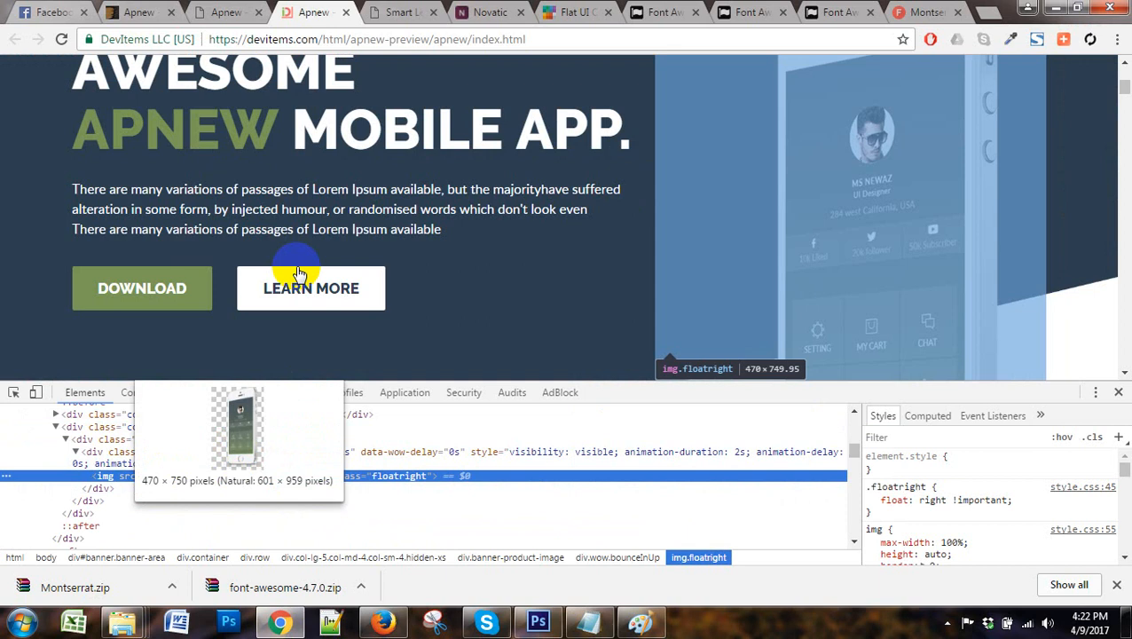
{"action": "right_click", "coordinate": [354, 121]}
{"action": "left_click", "coordinate": [422, 331]}
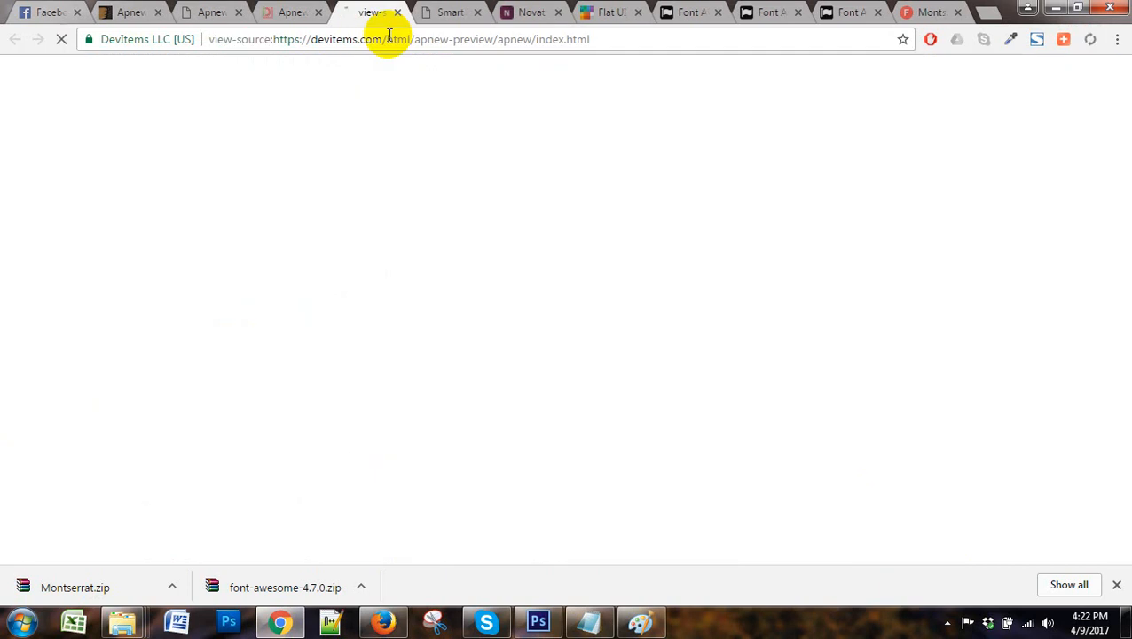
{"action": "left_click", "coordinate": [286, 12]}
{"action": "left_click", "coordinate": [386, 9]}
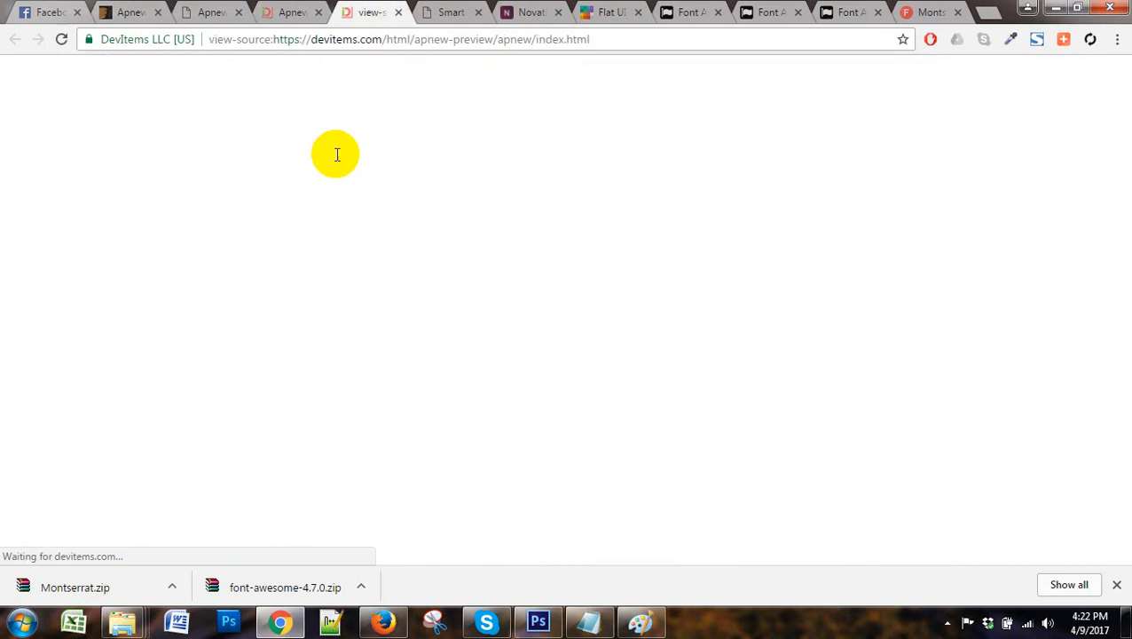
{"action": "left_click", "coordinate": [398, 11]}
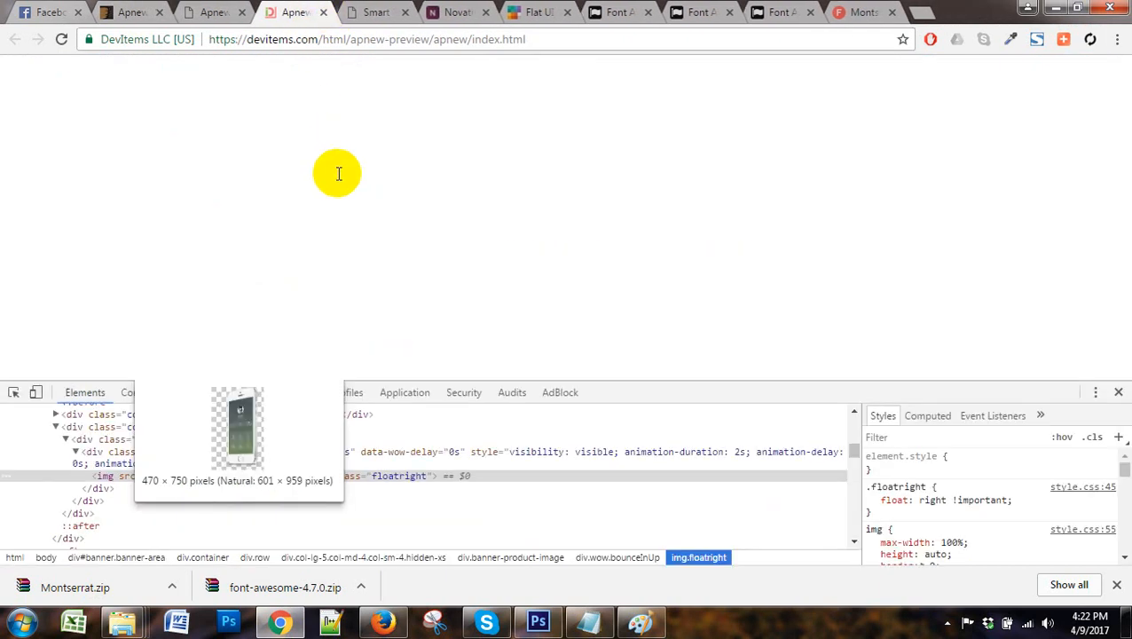
Open the Apnew page's source in a separate tab and return to the page
{"action": "right_click", "coordinate": [337, 173]}
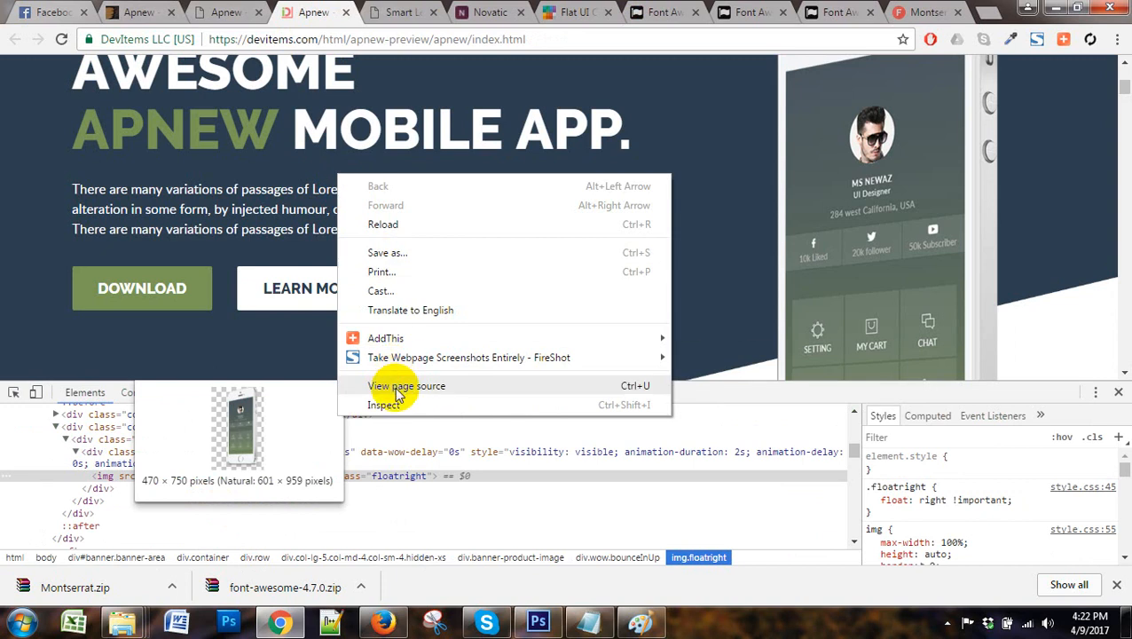
{"action": "left_click", "coordinate": [396, 387]}
{"action": "left_click", "coordinate": [298, 11]}
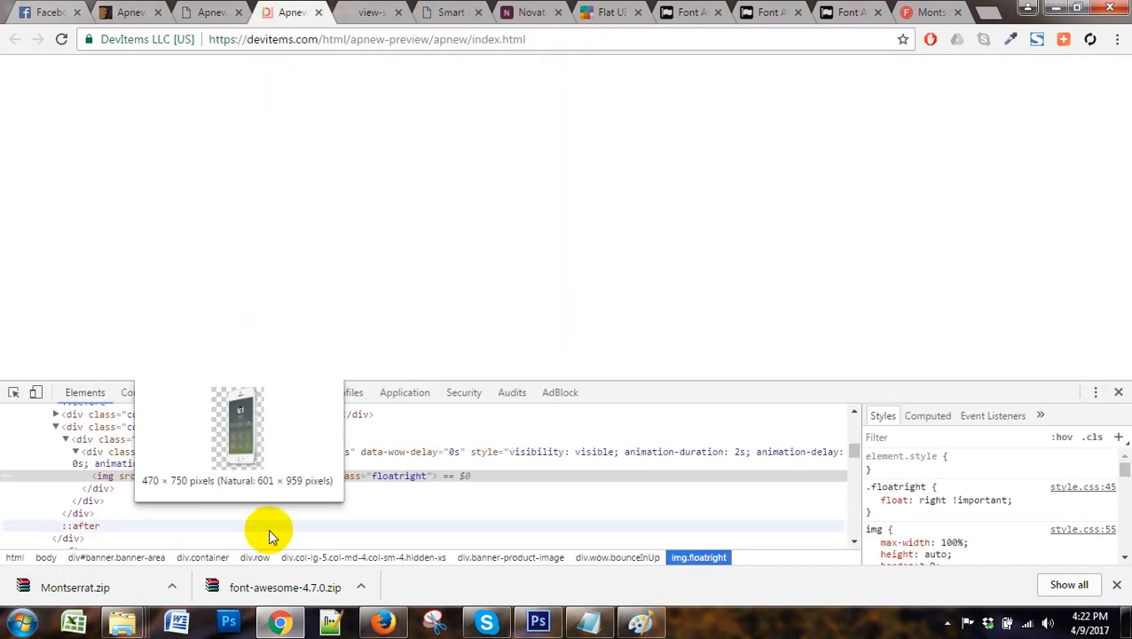
Copy the path img/banner/banner-mobile.png from the src attribute of the phone image element
{"action": "left_click", "coordinate": [103, 476]}
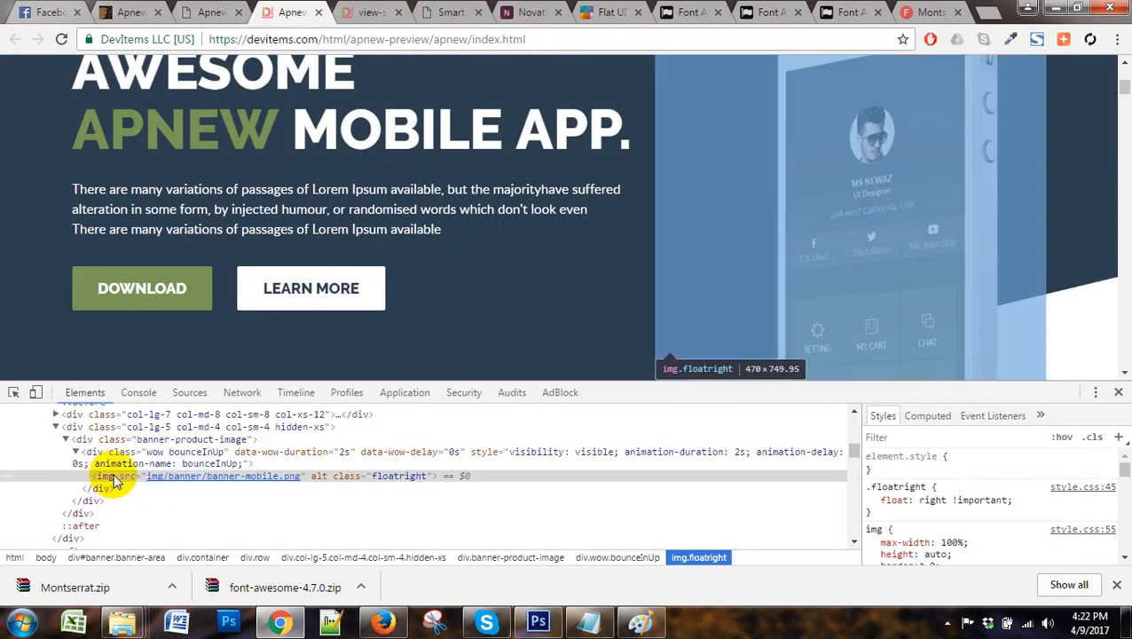
{"action": "left_click", "coordinate": [133, 489]}
{"action": "left_click", "coordinate": [140, 477]}
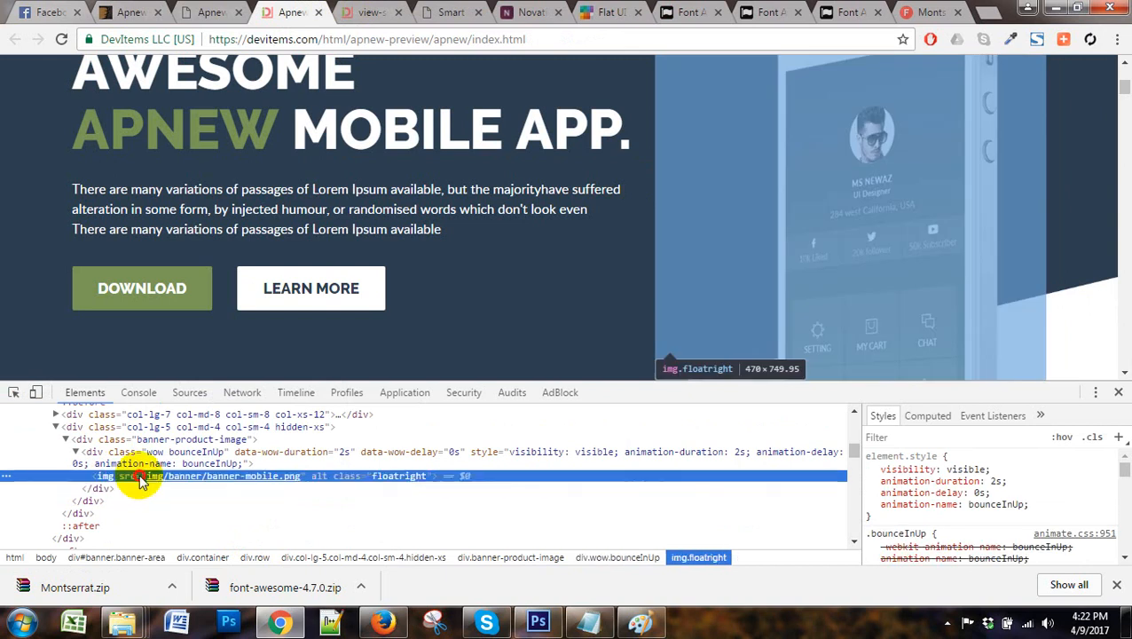
{"action": "double_click", "coordinate": [153, 477]}
{"action": "left_click", "coordinate": [204, 479]}
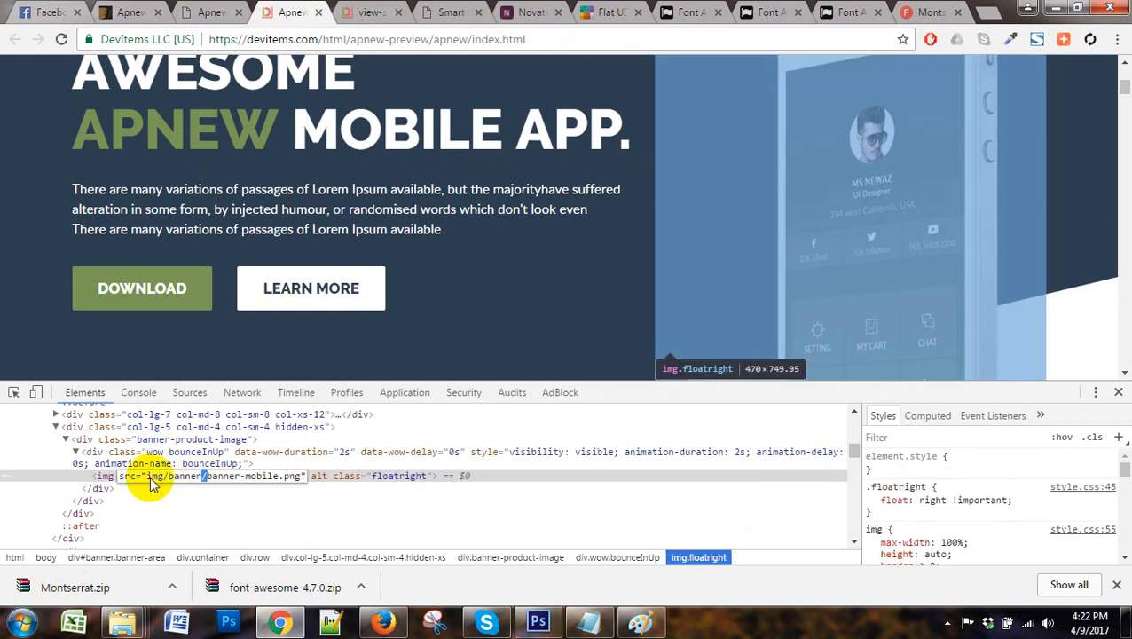
{"action": "left_click_drag", "start_coordinate": [144, 480], "coordinate": [300, 477]}
{"action": "key", "text": "ctrl+c"}
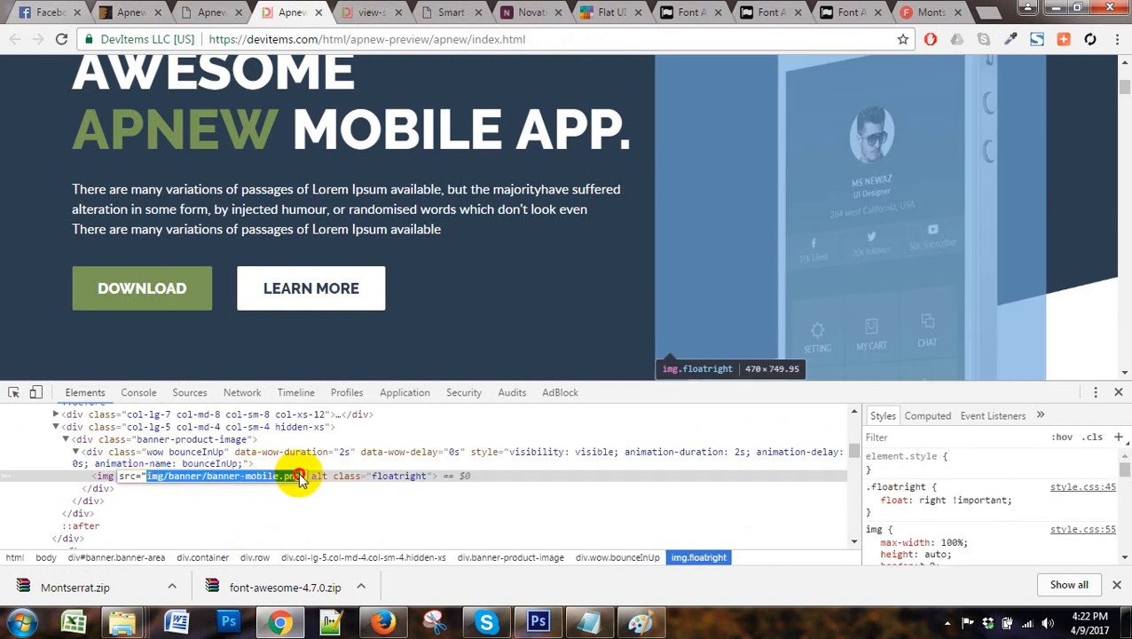
Search the page source for the copied image path and open the linked banner-mobile.png in a new tab
{"action": "left_click", "coordinate": [372, 13]}
{"action": "left_click_drag", "start_coordinate": [1121, 89], "coordinate": [1121, 501]}
{"action": "key", "text": "ctrl+f"}
{"action": "key", "text": "ctrl+v"}
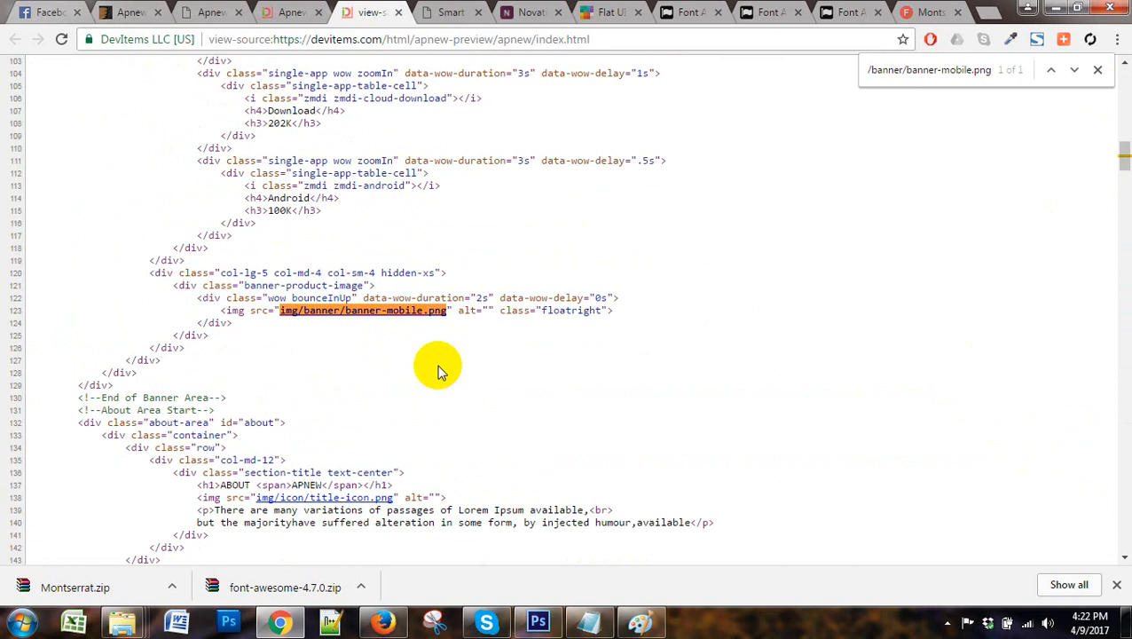
{"action": "right_click", "coordinate": [422, 319]}
{"action": "left_click", "coordinate": [462, 328]}
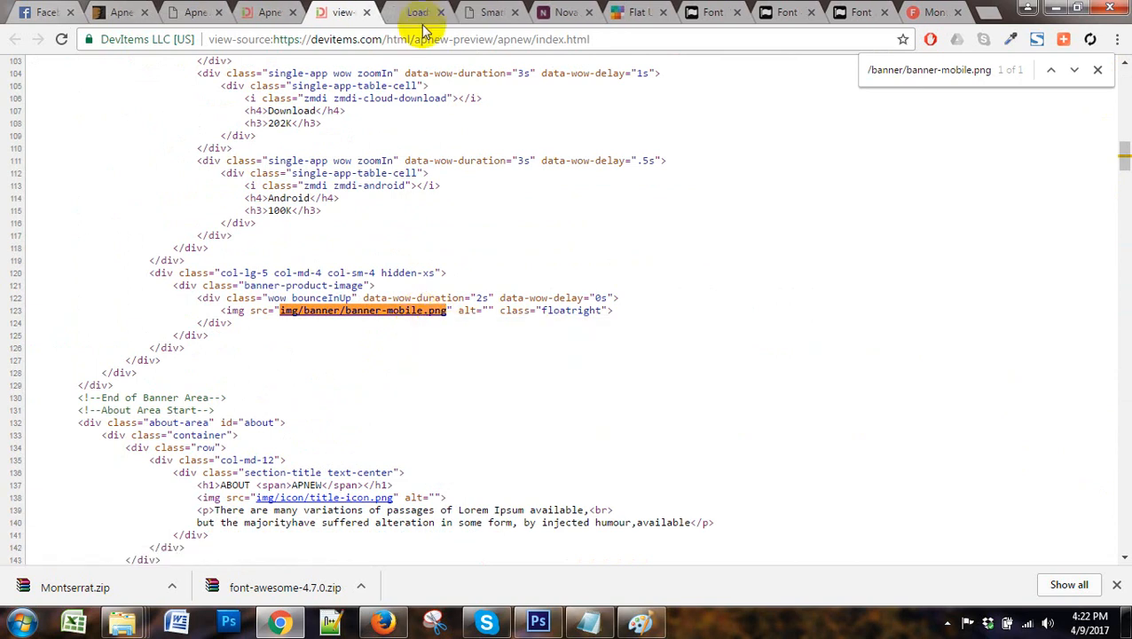
{"action": "left_click", "coordinate": [424, 12]}
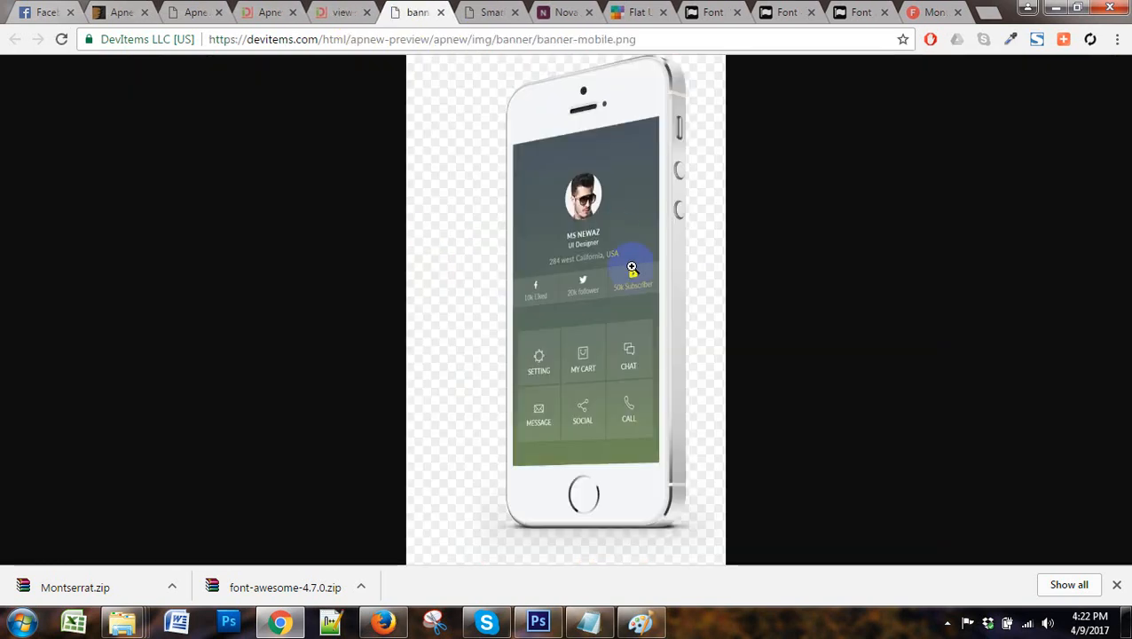
Save the phone image to the Desktop as banner-mobile.png, and close the image and page-source tabs
{"action": "right_click", "coordinate": [611, 224]}
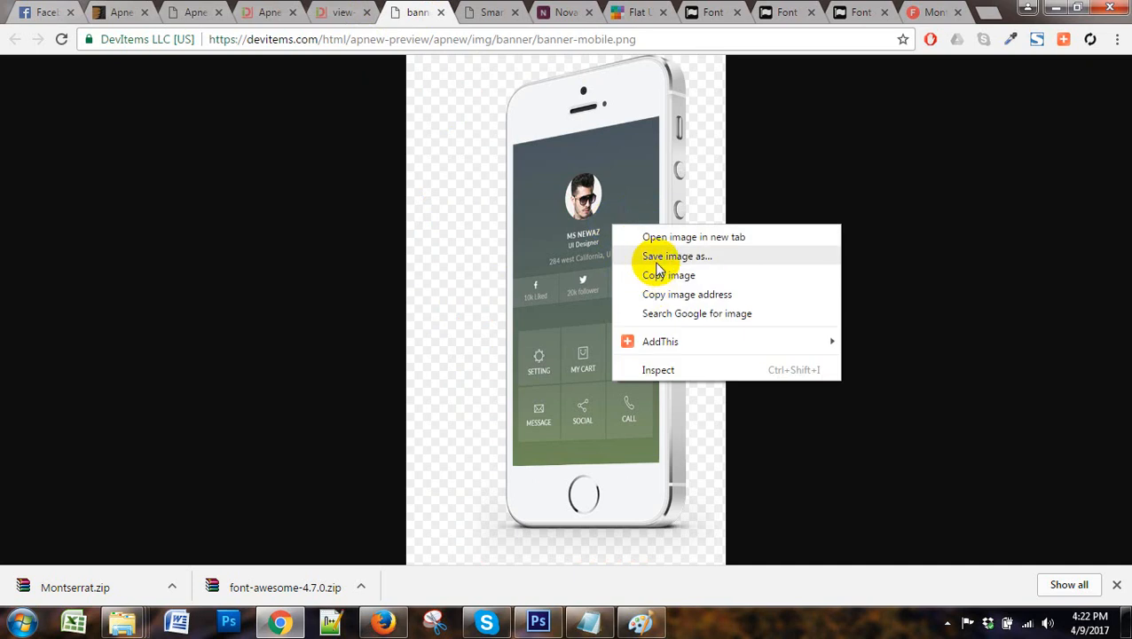
{"action": "left_click", "coordinate": [578, 346]}
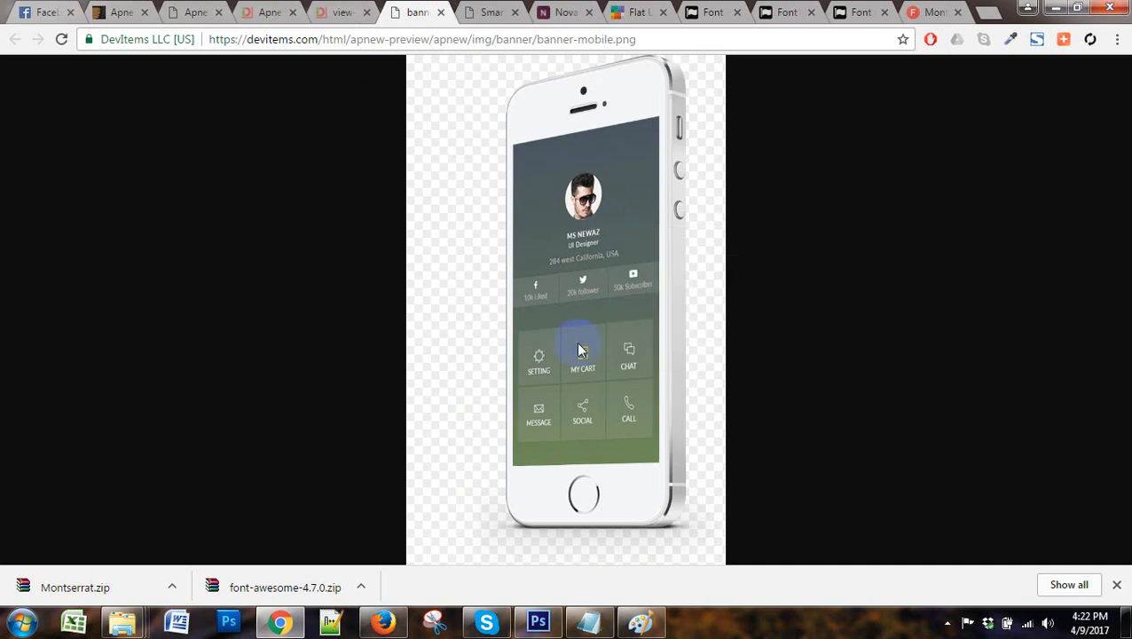
{"action": "key", "text": "ctrl+s"}
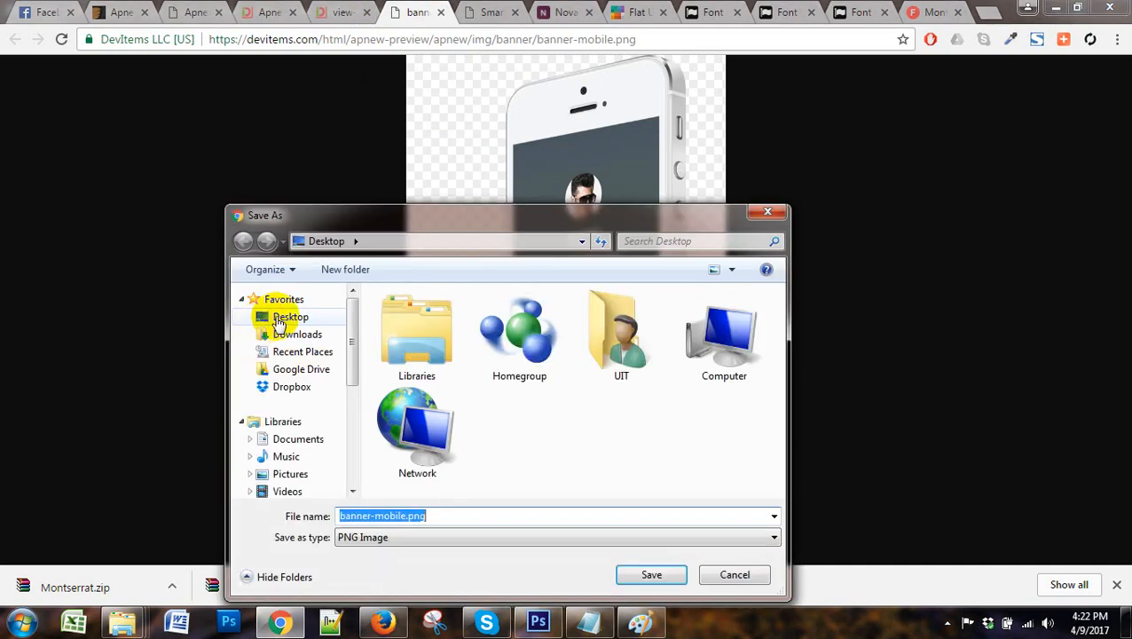
{"action": "left_click", "coordinate": [288, 318]}
{"action": "left_click", "coordinate": [652, 577]}
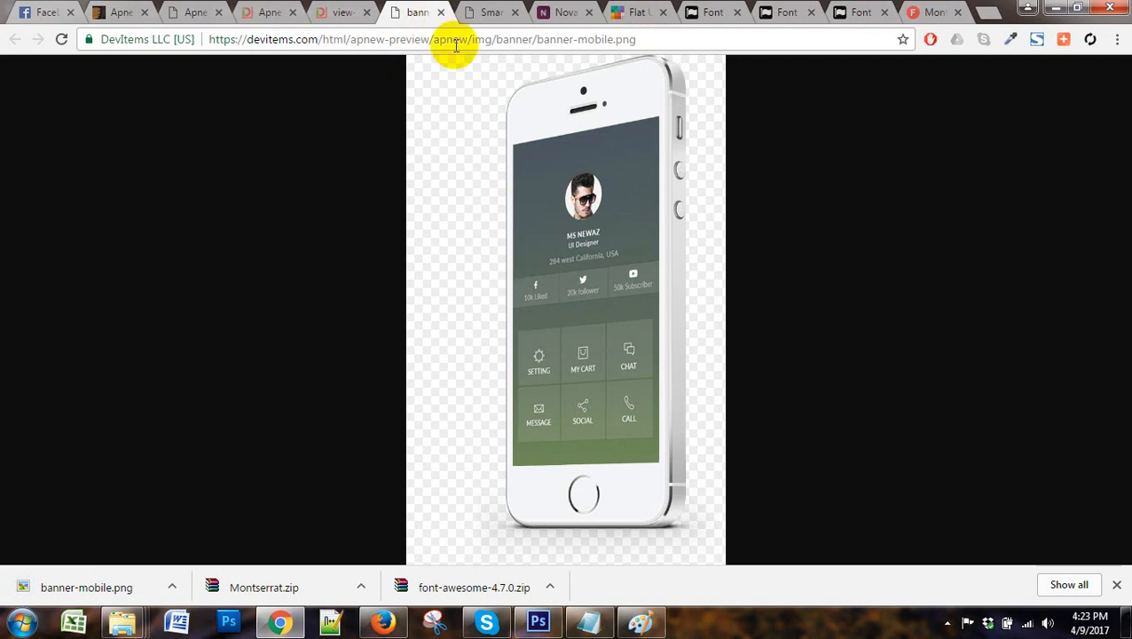
{"action": "left_click", "coordinate": [442, 13]}
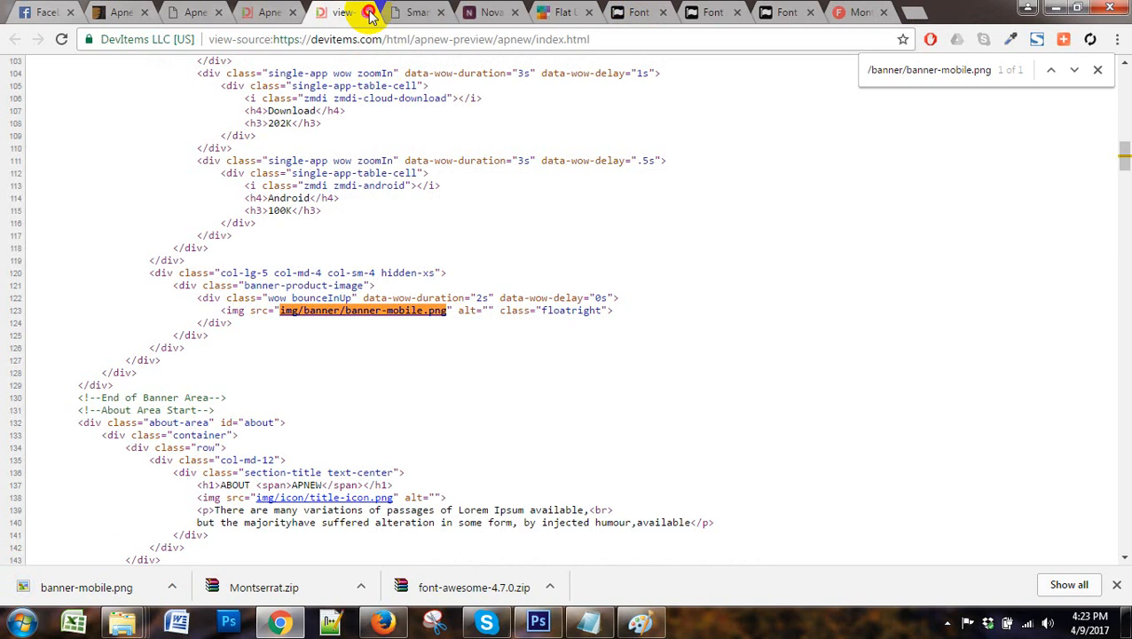
{"action": "left_click", "coordinate": [367, 13]}
Clear the open windows off the desktop and preview the saved banner-mobile.png image
{"action": "left_click", "coordinate": [1062, 8]}
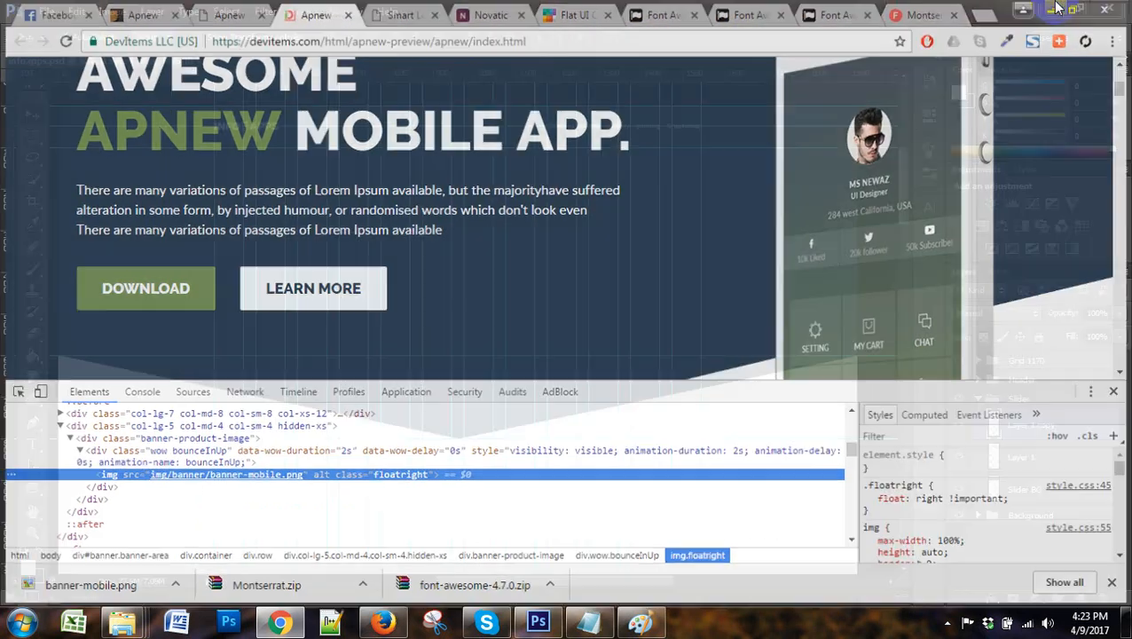
{"action": "left_click", "coordinate": [1057, 7]}
{"action": "left_click", "coordinate": [1057, 7]}
{"action": "left_click", "coordinate": [1058, 8]}
{"action": "left_click", "coordinate": [1057, 7]}
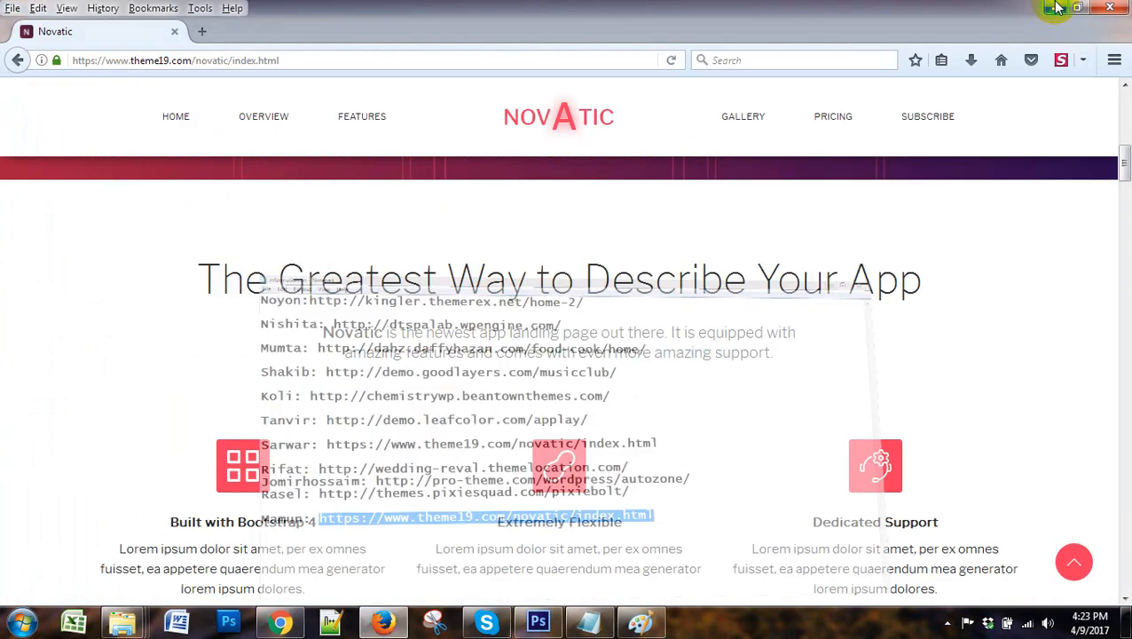
{"action": "left_click", "coordinate": [1057, 7]}
{"action": "left_click", "coordinate": [1057, 7]}
{"action": "left_click", "coordinate": [1057, 7]}
{"action": "left_click", "coordinate": [1057, 7]}
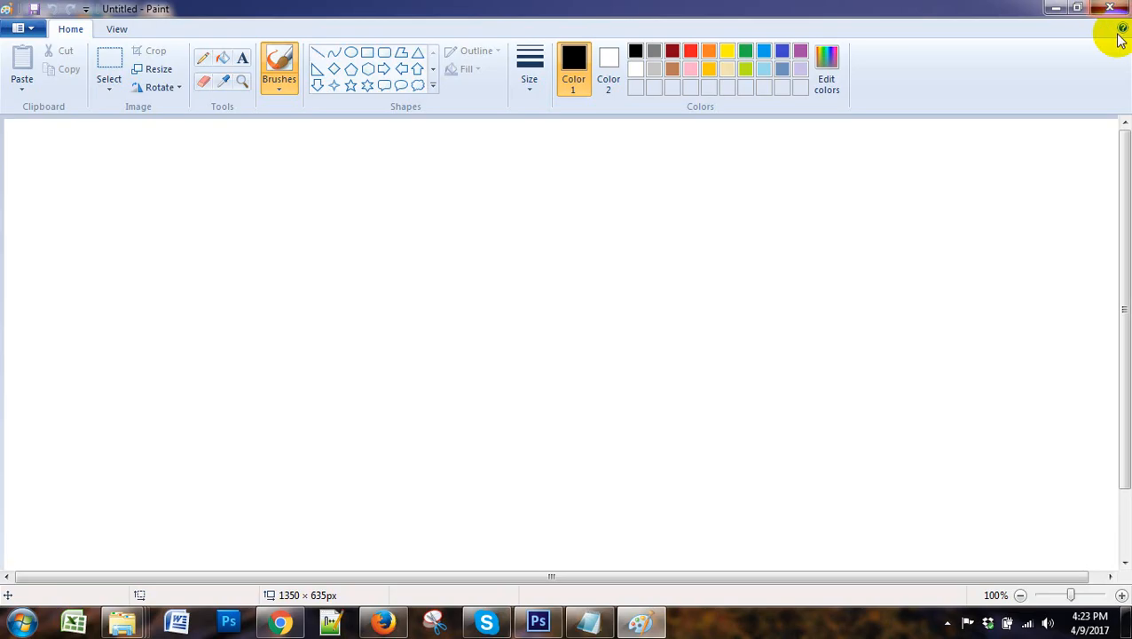
{"action": "left_click", "coordinate": [1108, 8]}
{"action": "double_click", "coordinate": [160, 124]}
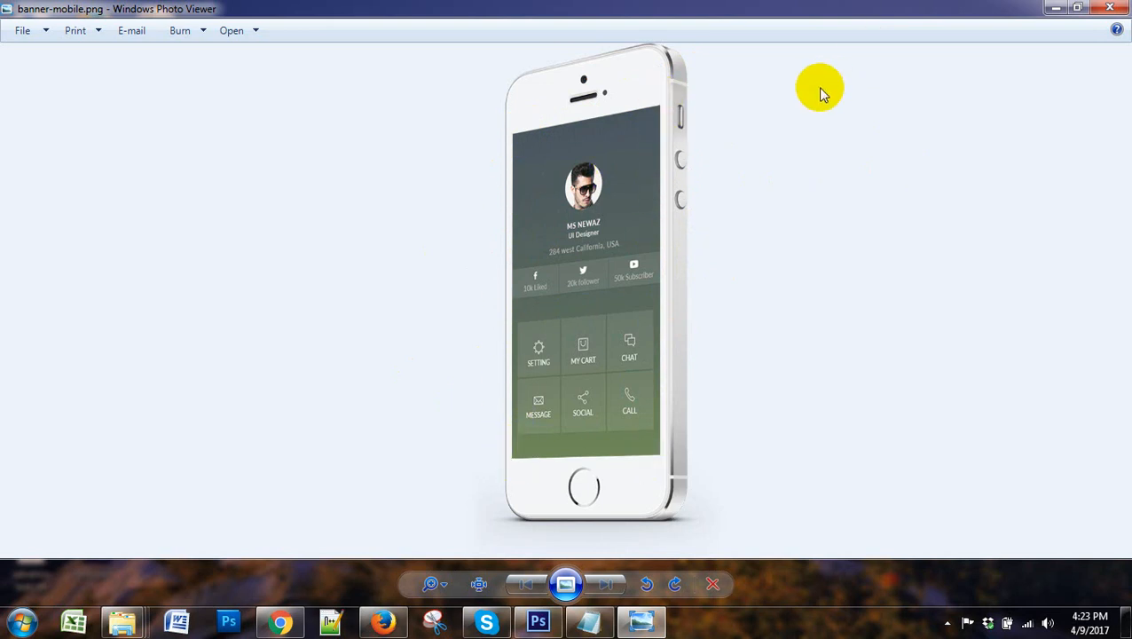
{"action": "left_click", "coordinate": [1111, 8]}
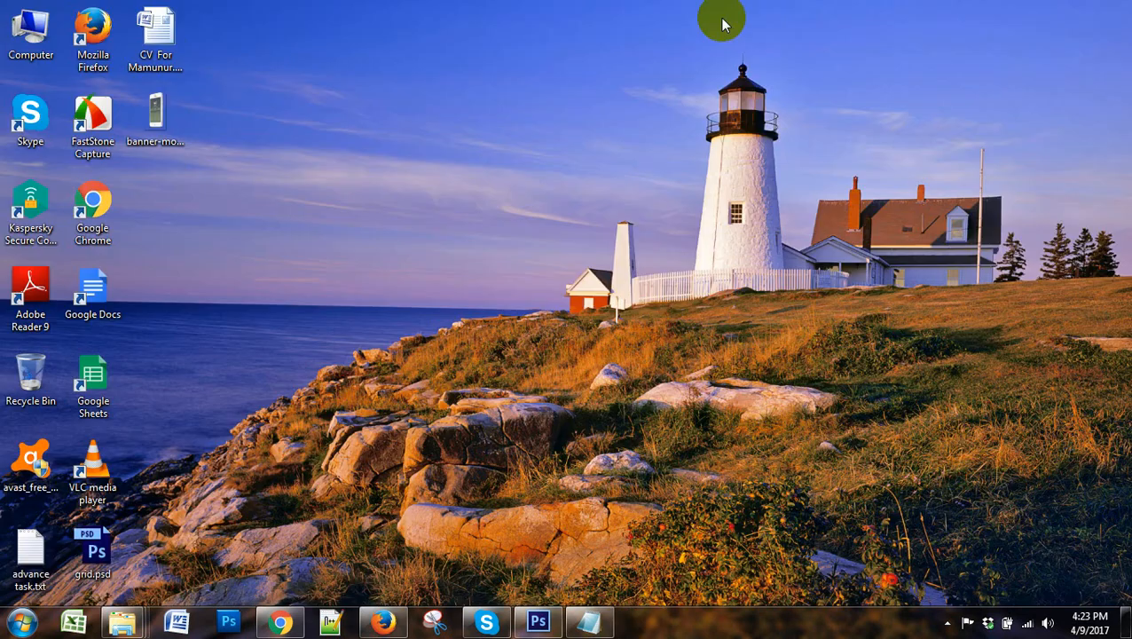
Switch to Photoshop and open banner-mobile.png from the Desktop
{"action": "left_click", "coordinate": [537, 621]}
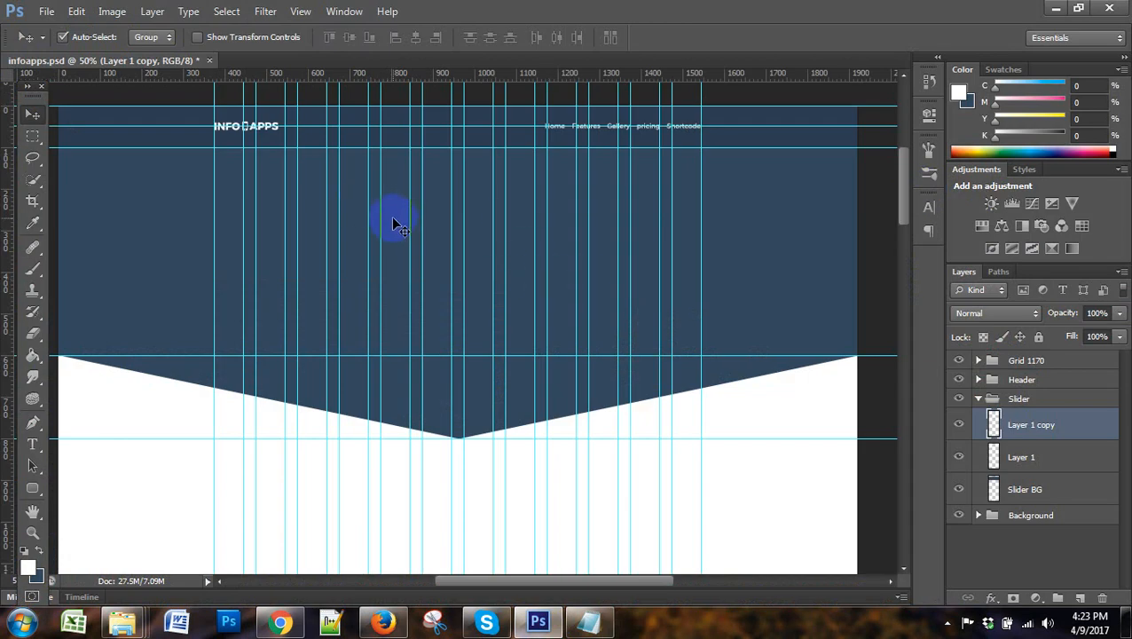
{"action": "left_click", "coordinate": [46, 11]}
{"action": "left_click", "coordinate": [62, 45]}
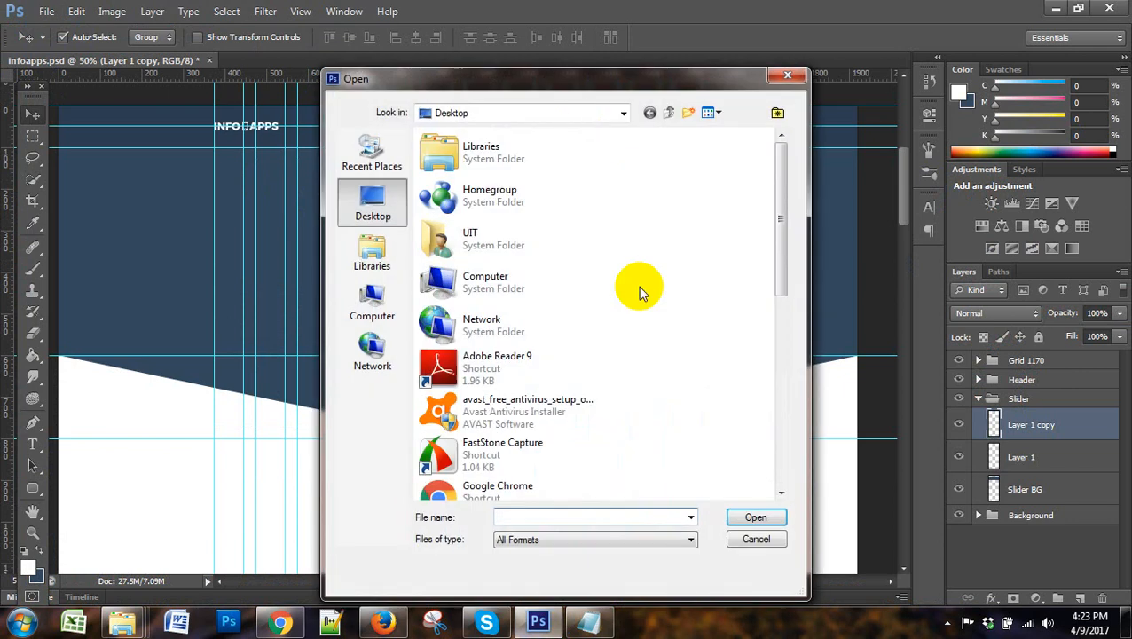
{"action": "left_click_drag", "start_coordinate": [775, 296], "coordinate": [768, 513]}
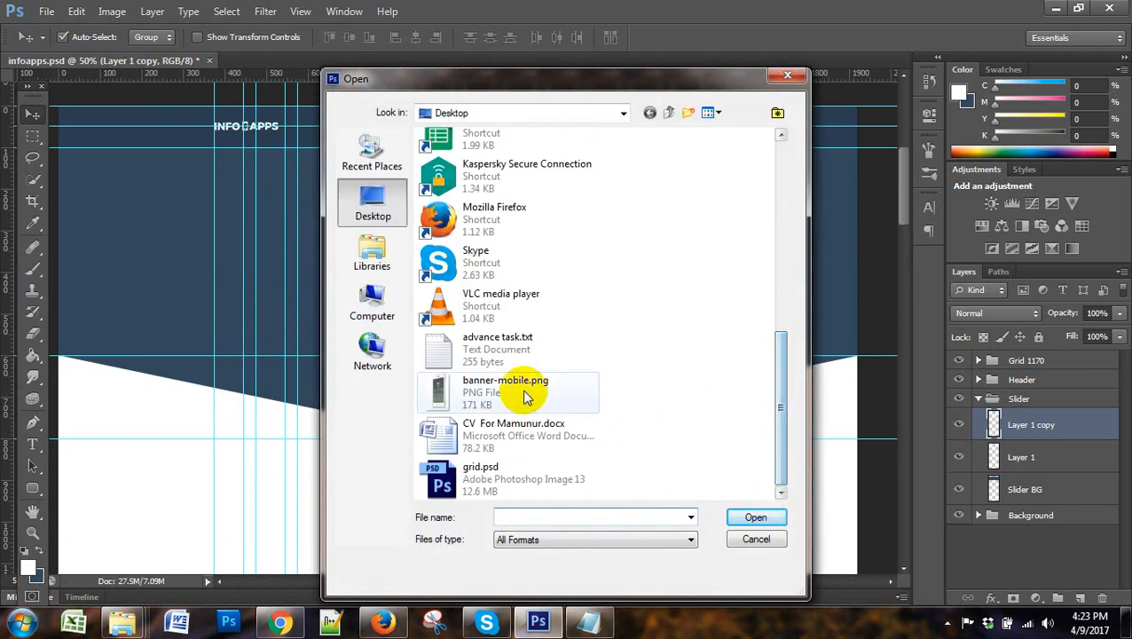
{"action": "left_click", "coordinate": [525, 399]}
{"action": "left_click", "coordinate": [756, 518]}
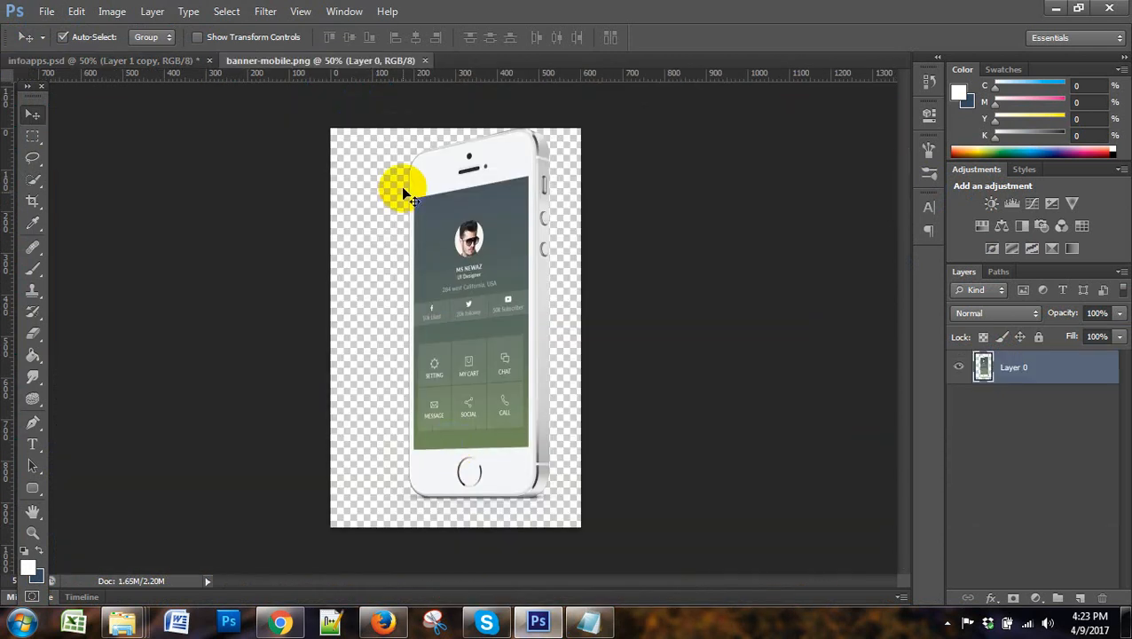
Copy the phone image into infoapps.psd, placing it over the right side of the slider's slanted edge
{"action": "left_click_drag", "start_coordinate": [405, 190], "coordinate": [608, 369]}
{"action": "scroll", "coordinate": [862, 497], "scroll_direction": "down", "scroll_amount": 3}
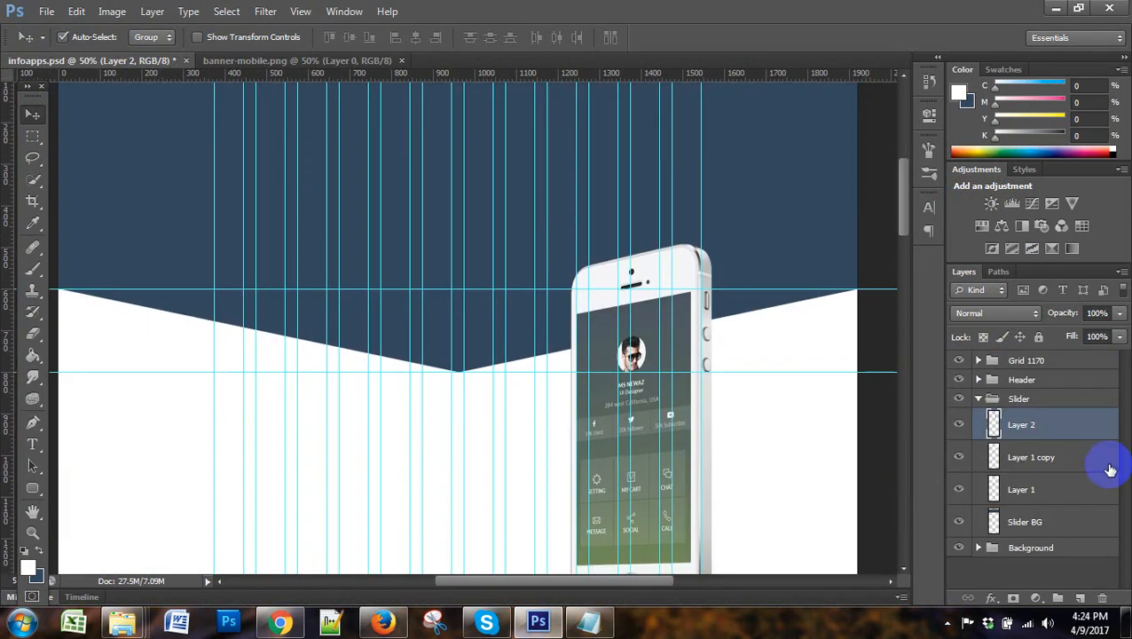
{"action": "scroll", "coordinate": [753, 387], "scroll_direction": "down", "scroll_amount": 5}
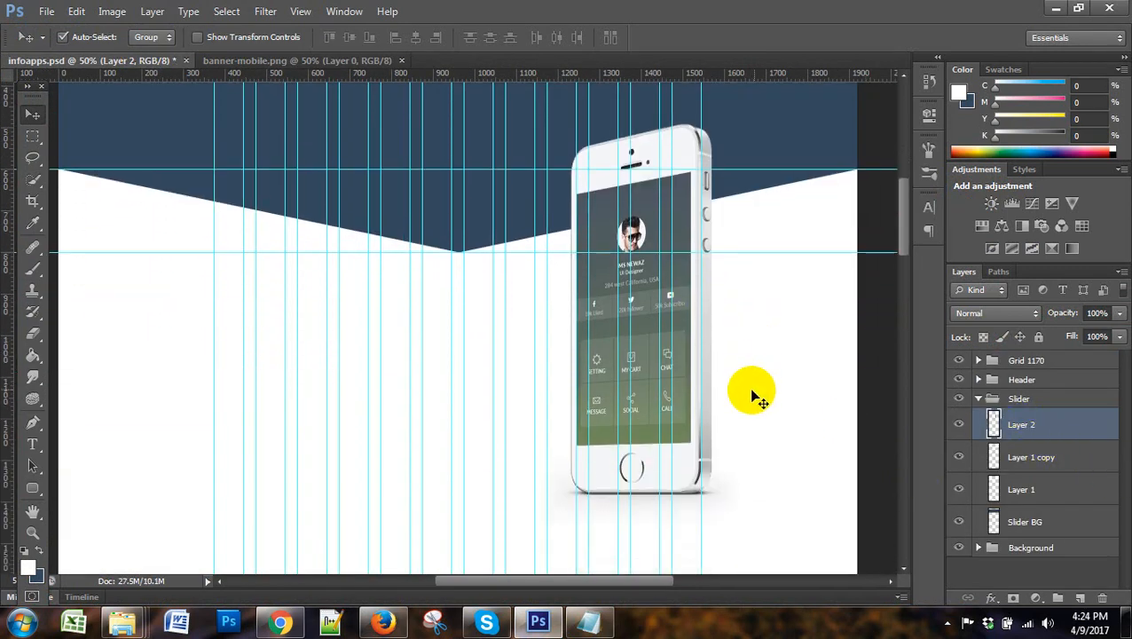
{"action": "scroll", "coordinate": [733, 372], "scroll_direction": "up", "scroll_amount": 4}
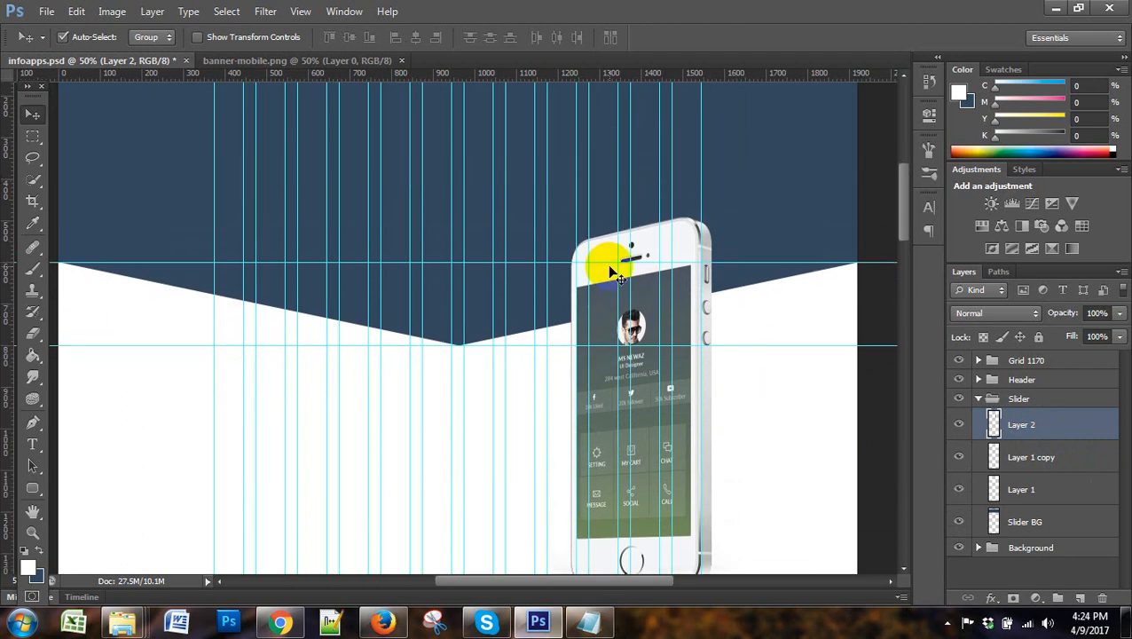
Nudge the phone layer left until its right edge aligns with the grid's outermost right guide
{"action": "key", "text": "Left"}
{"action": "key", "text": "Left"}
{"action": "key", "text": "Left"}
{"action": "key", "text": "Left"}
{"action": "key", "text": "Left"}
{"action": "key", "text": "Left"}
{"action": "key", "text": "Left"}
{"action": "key", "text": "Left"}
{"action": "key", "text": "Left"}
{"action": "key", "text": "Left"}
{"action": "key", "text": "Left"}
{"action": "key", "text": "Left"}
{"action": "key", "text": "Left"}
{"action": "key", "text": "Left"}
{"action": "key", "text": "Left"}
{"action": "key", "text": "Left"}
{"action": "key", "text": "Left"}
{"action": "key", "text": "Left"}
{"action": "key", "text": "Left"}
{"action": "key", "text": "Left"}
{"action": "key", "text": "Left"}
{"action": "key", "text": "Left"}
{"action": "key", "text": "Left"}
{"action": "key", "text": "Left"}
{"action": "key", "text": "Left"}
{"action": "key", "text": "Left"}
{"action": "key", "text": "Left"}
{"action": "key", "text": "Left"}
{"action": "key", "text": "Right"}
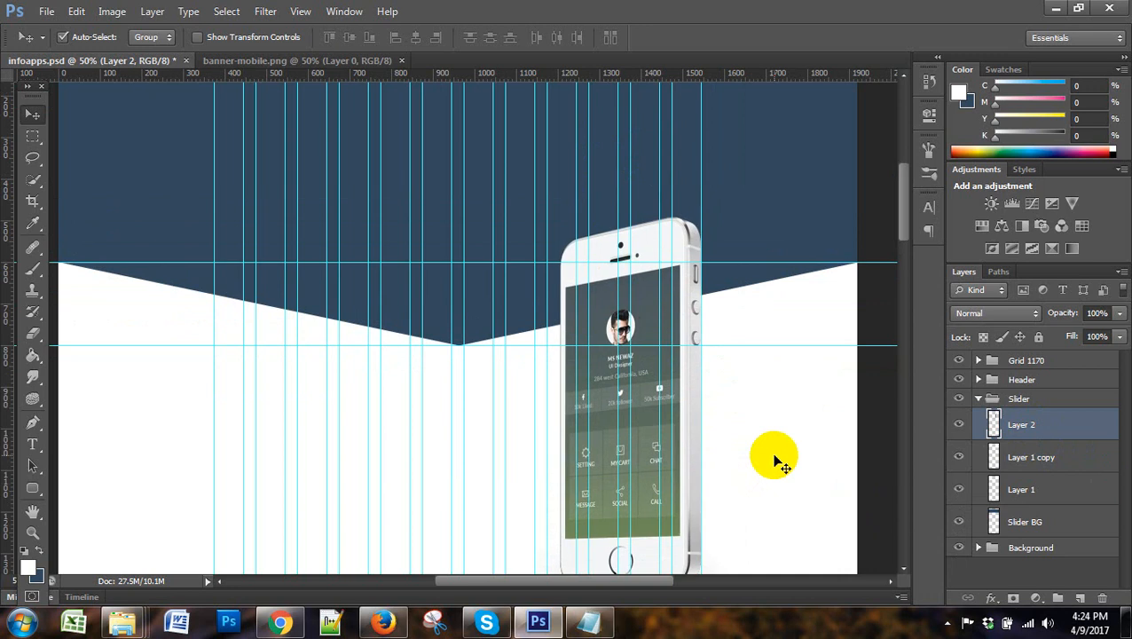
Nudge the phone layer straight up so most of the phone overlaps the slider's dark blue background
{"action": "key", "text": "Up"}
{"action": "key", "text": "Up"}
{"action": "key", "text": "Up"}
{"action": "key", "text": "Up"}
{"action": "key", "text": "Up"}
{"action": "key", "text": "Up"}
{"action": "key", "text": "Up"}
{"action": "key", "text": "Up"}
{"action": "key", "text": "Up"}
{"action": "key", "text": "Up"}
{"action": "key", "text": "Up"}
{"action": "key", "text": "Up"}
{"action": "key", "text": "Up"}
{"action": "key", "text": "Up"}
{"action": "key", "text": "Up"}
{"action": "key", "text": "Up"}
{"action": "key", "text": "Up"}
{"action": "key", "text": "Up"}
{"action": "key", "text": "Up"}
{"action": "key", "text": "Up"}
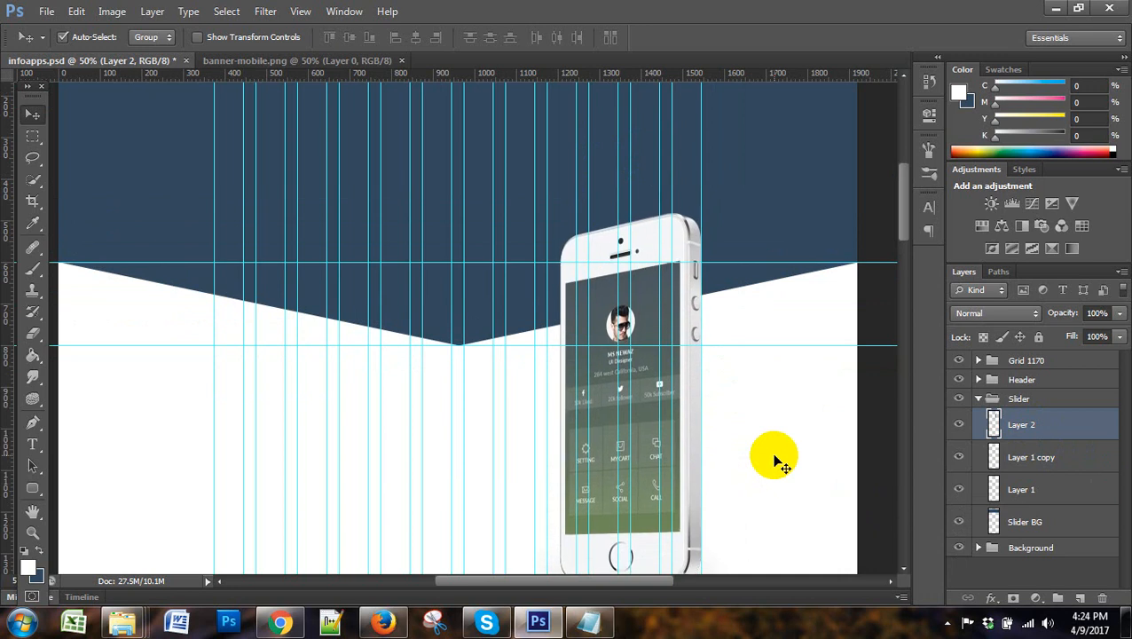
{"action": "key", "text": "Up"}
{"action": "key", "text": "Up"}
{"action": "key", "text": "Up"}
{"action": "key", "text": "Up"}
{"action": "key", "text": "Up"}
{"action": "key", "text": "Up"}
{"action": "key", "text": "Up"}
{"action": "key", "text": "Up"}
{"action": "key", "text": "Up"}
{"action": "key", "text": "Up"}
{"action": "key", "text": "Up"}
{"action": "key", "text": "Up"}
{"action": "key", "text": "Up"}
{"action": "key", "text": "Up"}
{"action": "key", "text": "Up"}
{"action": "key", "text": "Up"}
{"action": "key", "text": "Up"}
{"action": "key", "text": "Up"}
{"action": "key", "text": "Up"}
{"action": "key", "text": "Up"}
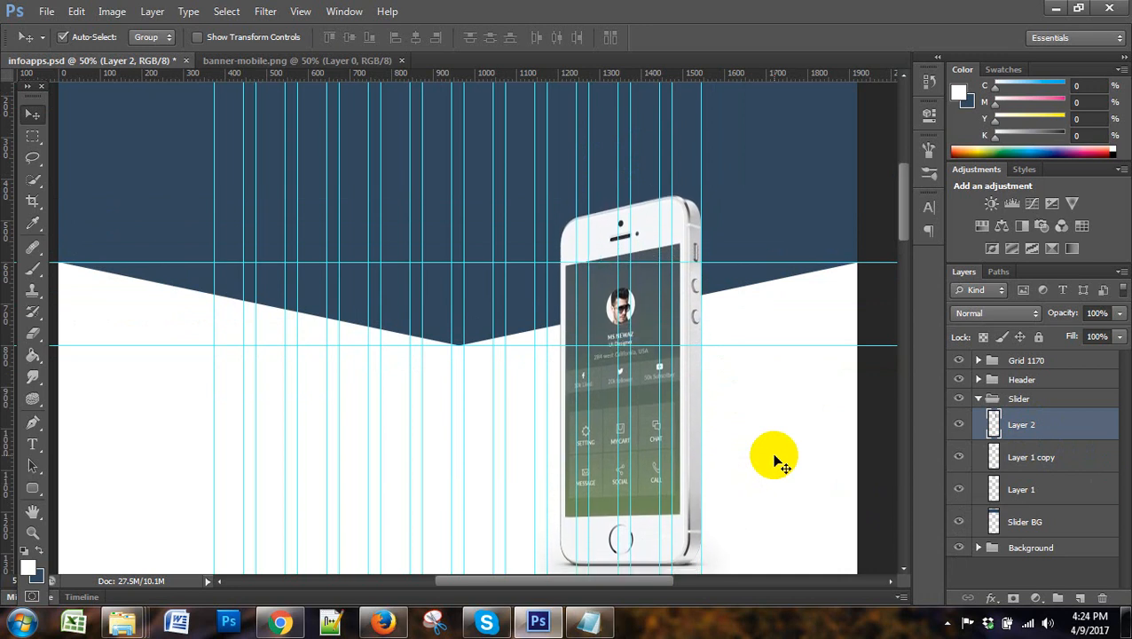
{"action": "key", "text": "Up"}
{"action": "key", "text": "Up"}
{"action": "key", "text": "Up"}
{"action": "key", "text": "Up"}
{"action": "key", "text": "Up"}
{"action": "key", "text": "Up"}
{"action": "key", "text": "Up"}
{"action": "key", "text": "Up"}
{"action": "key", "text": "Up"}
{"action": "key", "text": "Up"}
{"action": "key", "text": "Up"}
{"action": "key", "text": "Up"}
{"action": "key", "text": "Up"}
{"action": "key", "text": "Up"}
{"action": "key", "text": "Up"}
{"action": "key", "text": "Up"}
{"action": "key", "text": "Up"}
{"action": "key", "text": "Up"}
{"action": "key", "text": "Up"}
{"action": "key", "text": "Up"}
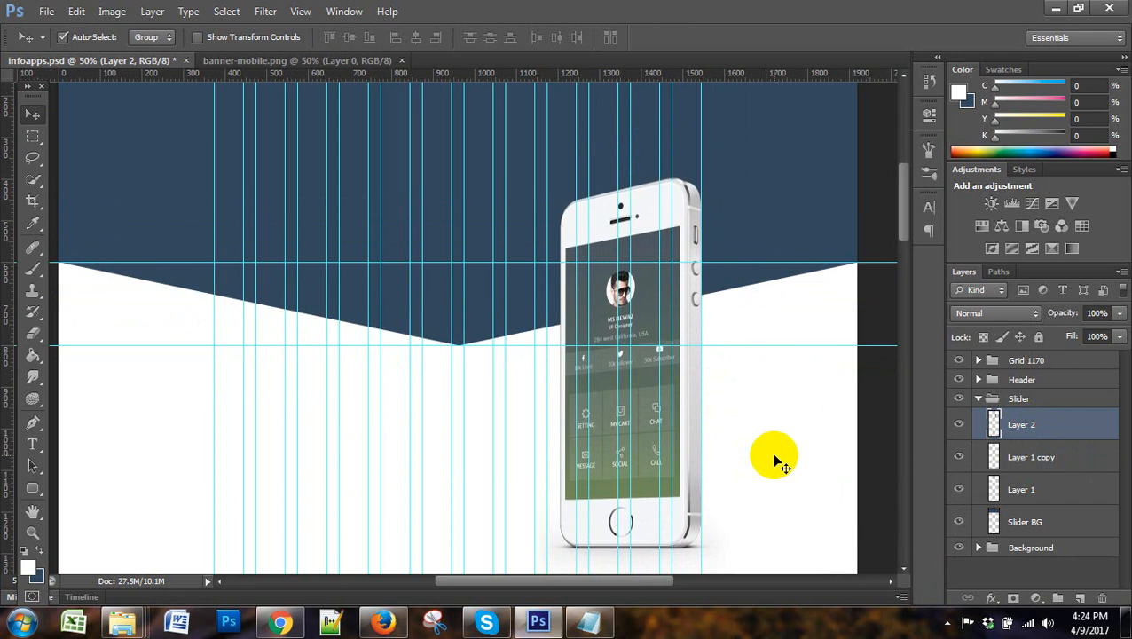
{"action": "key", "text": "Up"}
{"action": "key", "text": "Up"}
{"action": "key", "text": "Up"}
{"action": "key", "text": "Up"}
{"action": "key", "text": "Up"}
{"action": "key", "text": "Up"}
{"action": "key", "text": "Up"}
{"action": "key", "text": "Up"}
{"action": "key", "text": "Up"}
{"action": "key", "text": "Up"}
{"action": "key", "text": "Up"}
{"action": "key", "text": "Up"}
{"action": "key", "text": "Up"}
{"action": "key", "text": "Up"}
{"action": "key", "text": "Up"}
{"action": "key", "text": "Up"}
{"action": "key", "text": "Up"}
{"action": "key", "text": "Up"}
{"action": "key", "text": "Up"}
{"action": "key", "text": "Up"}
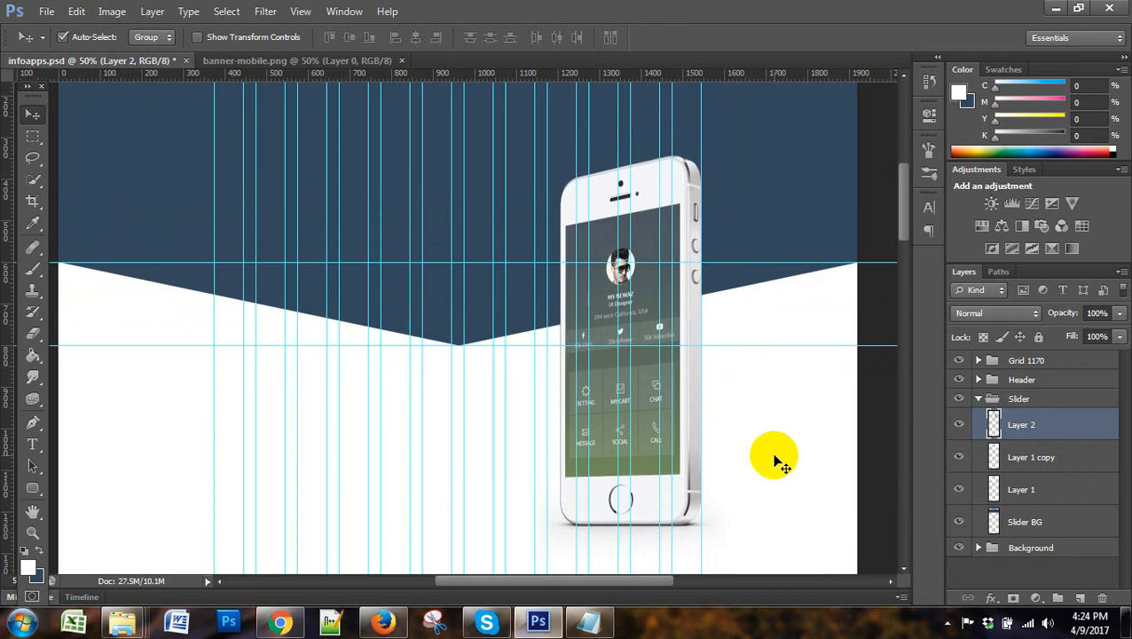
{"action": "key", "text": "Up"}
{"action": "key", "text": "Up"}
{"action": "key", "text": "Up"}
{"action": "key", "text": "Up"}
{"action": "key", "text": "Up"}
{"action": "key", "text": "Up"}
{"action": "key", "text": "Up"}
{"action": "key", "text": "Up"}
{"action": "key", "text": "Up"}
{"action": "key", "text": "Up"}
Move the phone's Layer 2 out of the Slider group to just above it, and raise the phone to the guide beneath the header
{"action": "left_click_drag", "start_coordinate": [1036, 427], "coordinate": [1044, 390]}
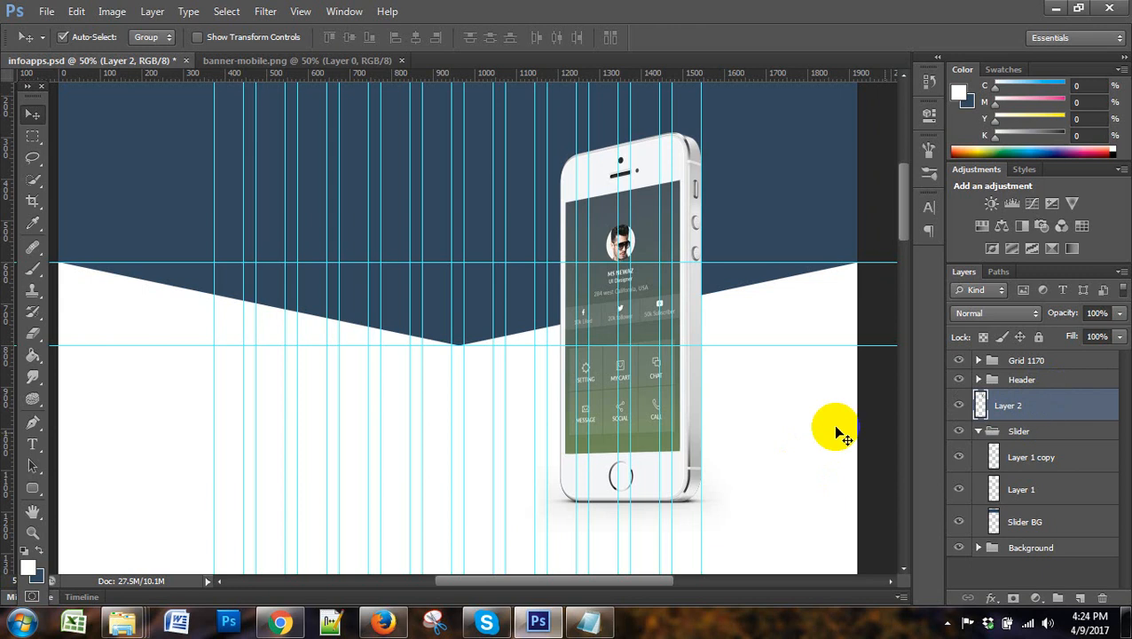
{"action": "left_click_drag", "start_coordinate": [648, 214], "coordinate": [650, 117]}
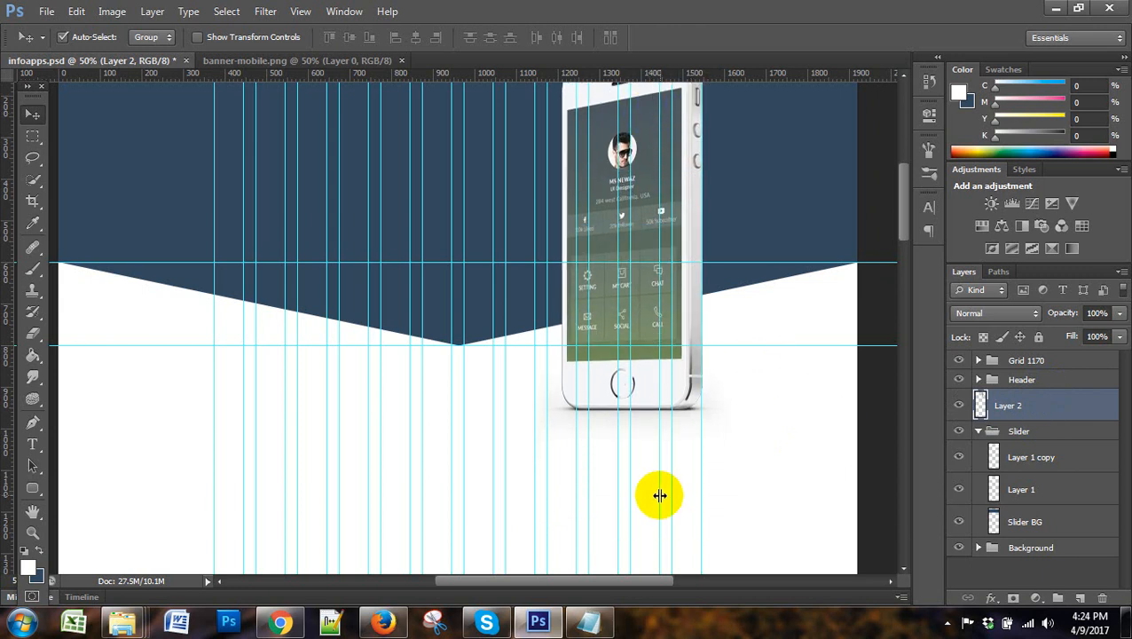
{"action": "scroll", "coordinate": [662, 495], "scroll_direction": "up", "scroll_amount": 3}
{"action": "left_click_drag", "start_coordinate": [647, 272], "coordinate": [645, 270]}
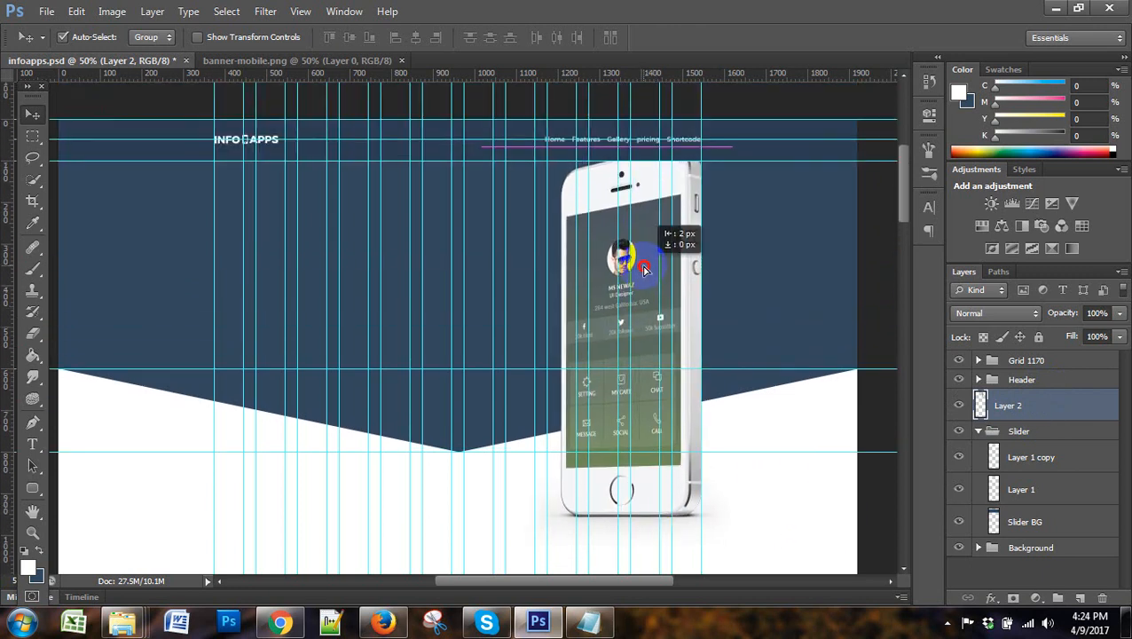
{"action": "left_click_drag", "start_coordinate": [642, 269], "coordinate": [644, 268]}
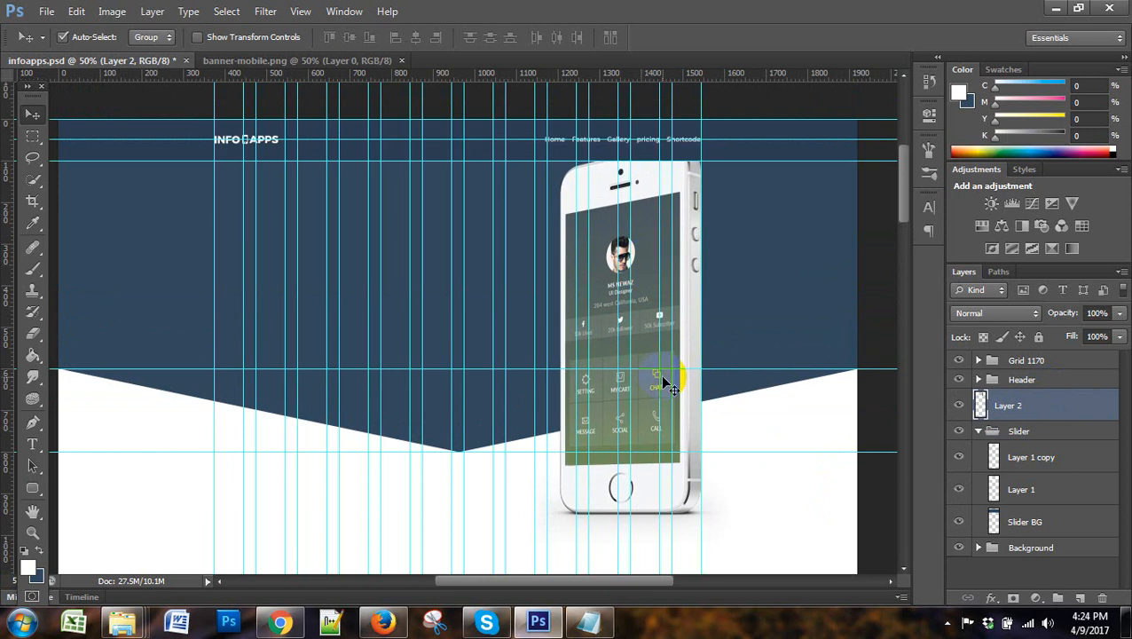
Scale the phone layer down proportionally to about 76% around its center and apply the transformation
{"action": "scroll", "coordinate": [667, 383], "scroll_direction": "up", "scroll_amount": 1}
{"action": "scroll", "coordinate": [644, 374], "scroll_direction": "down", "scroll_amount": 2}
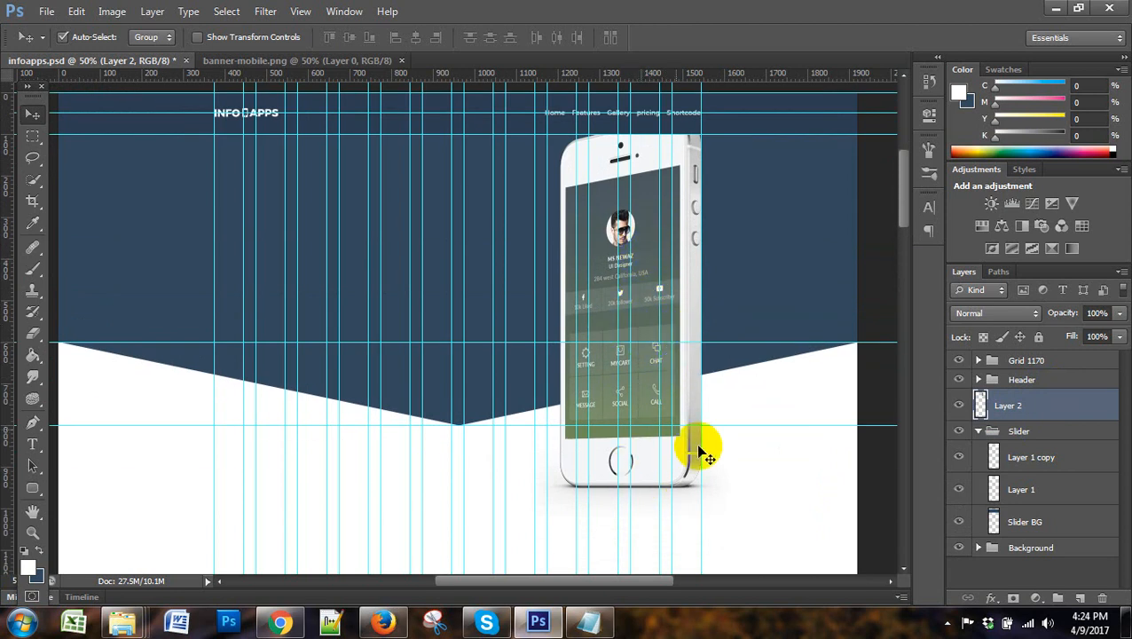
{"action": "scroll", "coordinate": [676, 412], "scroll_direction": "up", "scroll_amount": 2}
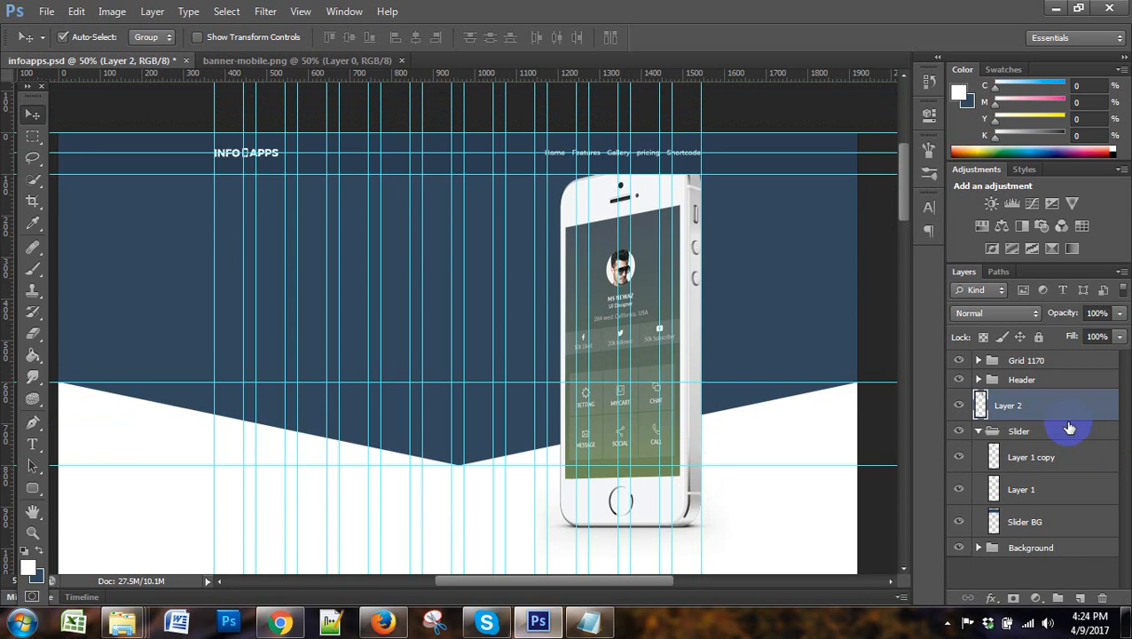
{"action": "key", "text": "ctrl+t"}
{"action": "scroll", "coordinate": [783, 434], "scroll_direction": "down", "scroll_amount": 1}
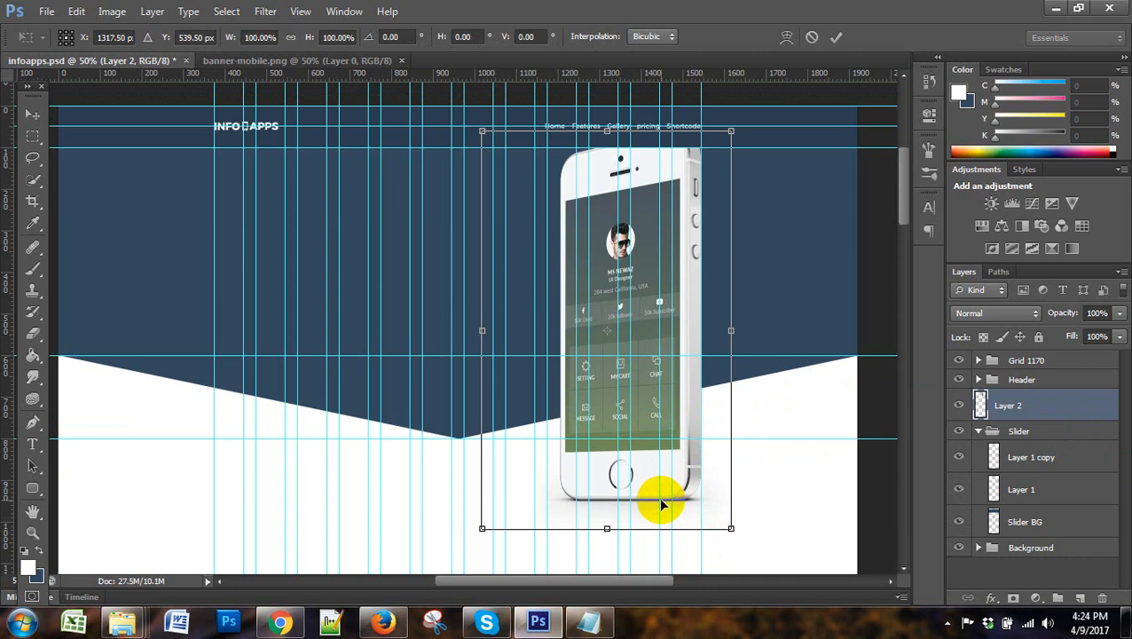
{"action": "left_click_drag", "start_coordinate": [730, 528], "coordinate": [710, 487]}
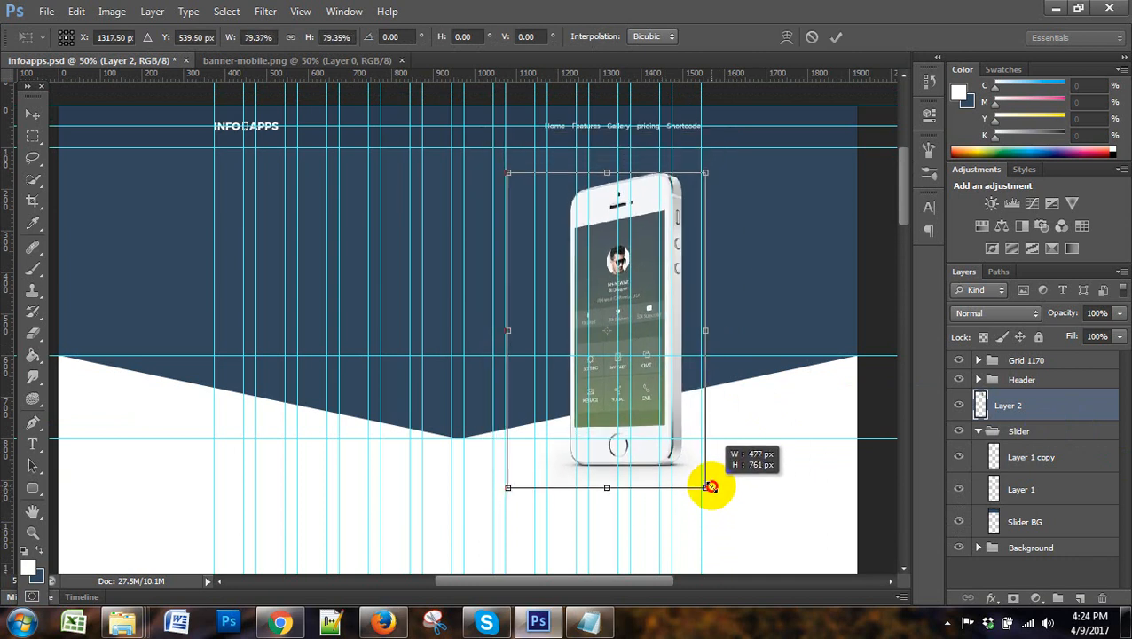
{"action": "left_click_drag", "start_coordinate": [711, 487], "coordinate": [706, 482]}
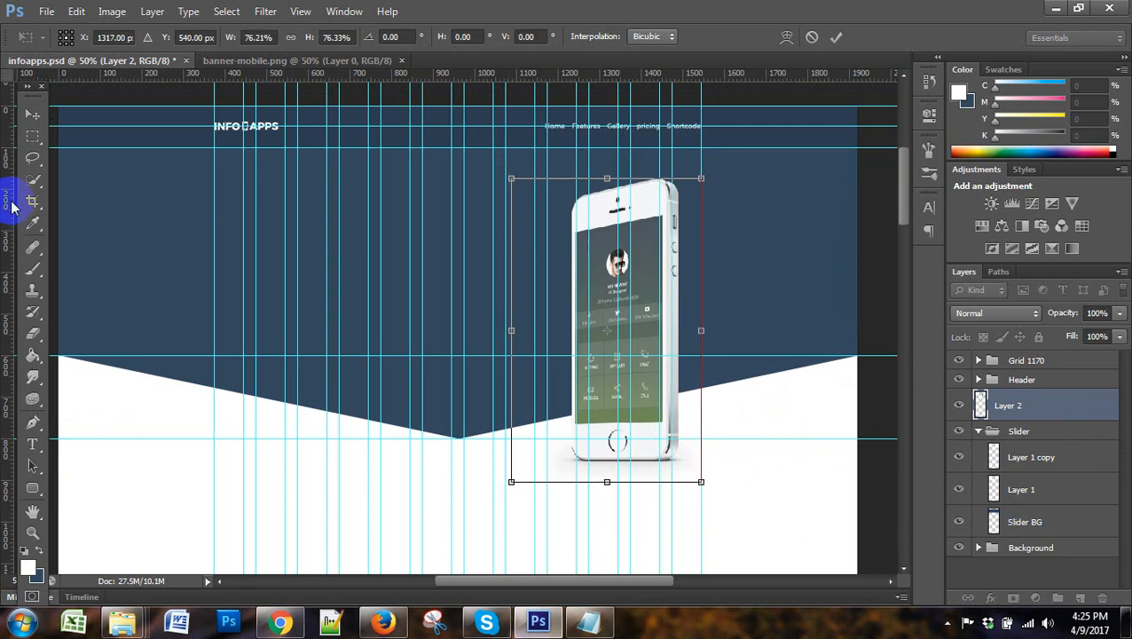
{"action": "left_click", "coordinate": [32, 113]}
{"action": "left_click", "coordinate": [479, 245]}
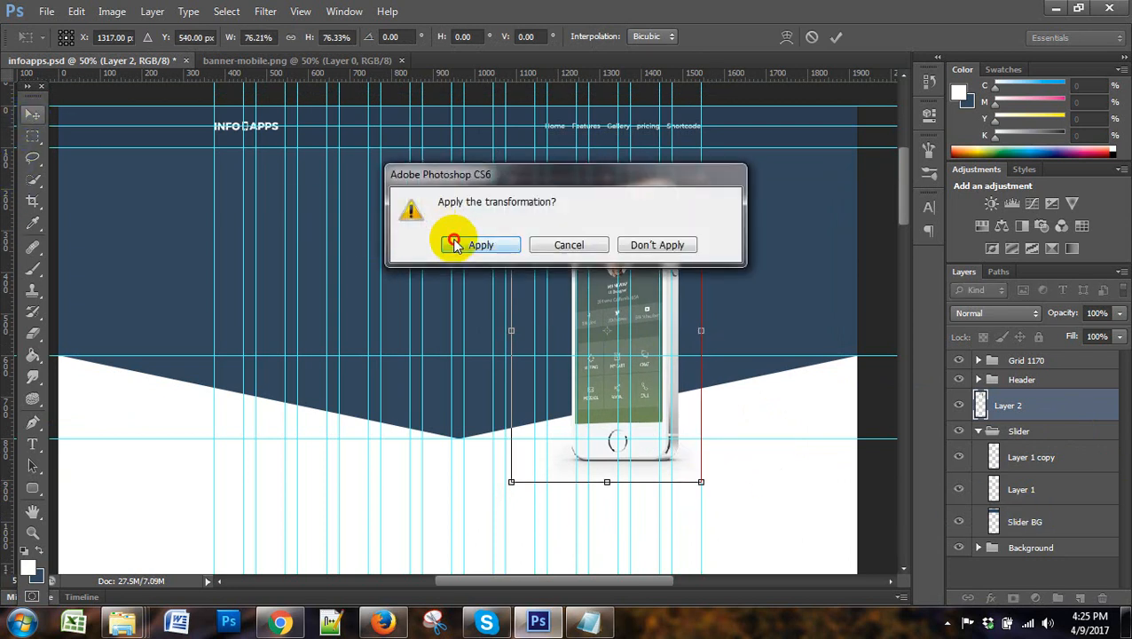
Nudge the scaled phone up until its base rests on the guide at the slider's lowest point
{"action": "key", "text": "Up"}
{"action": "key", "text": "Up"}
{"action": "key", "text": "Up"}
{"action": "key", "text": "Up"}
{"action": "key", "text": "Up"}
{"action": "key", "text": "Up"}
{"action": "key", "text": "Up"}
{"action": "key", "text": "Up"}
{"action": "key", "text": "Up"}
{"action": "key", "text": "Up"}
{"action": "key", "text": "Up"}
{"action": "key", "text": "Up"}
{"action": "key", "text": "Up"}
{"action": "key", "text": "Up"}
{"action": "key", "text": "Up"}
{"action": "key", "text": "Up"}
{"action": "key", "text": "Up"}
{"action": "key", "text": "Up"}
{"action": "key", "text": "Up"}
{"action": "key", "text": "Up"}
{"action": "key", "text": "Up"}
{"action": "key", "text": "Up"}
{"action": "key", "text": "Up"}
{"action": "key", "text": "Up"}
{"action": "key", "text": "Up"}
{"action": "key", "text": "Up"}
{"action": "key", "text": "Up"}
{"action": "key", "text": "Up"}
{"action": "key", "text": "Up"}
{"action": "key", "text": "Up"}
{"action": "key", "text": "Up"}
{"action": "key", "text": "Up"}
{"action": "key", "text": "Up"}
{"action": "key", "text": "Up"}
{"action": "key", "text": "Up"}
{"action": "key", "text": "Up"}
{"action": "key", "text": "Up"}
{"action": "key", "text": "Up"}
{"action": "key", "text": "Up"}
{"action": "key", "text": "Up"}
{"action": "key", "text": "Up"}
{"action": "key", "text": "Up"}
{"action": "key", "text": "Up"}
{"action": "key", "text": "Up"}
{"action": "key", "text": "Up"}
{"action": "key", "text": "Up"}
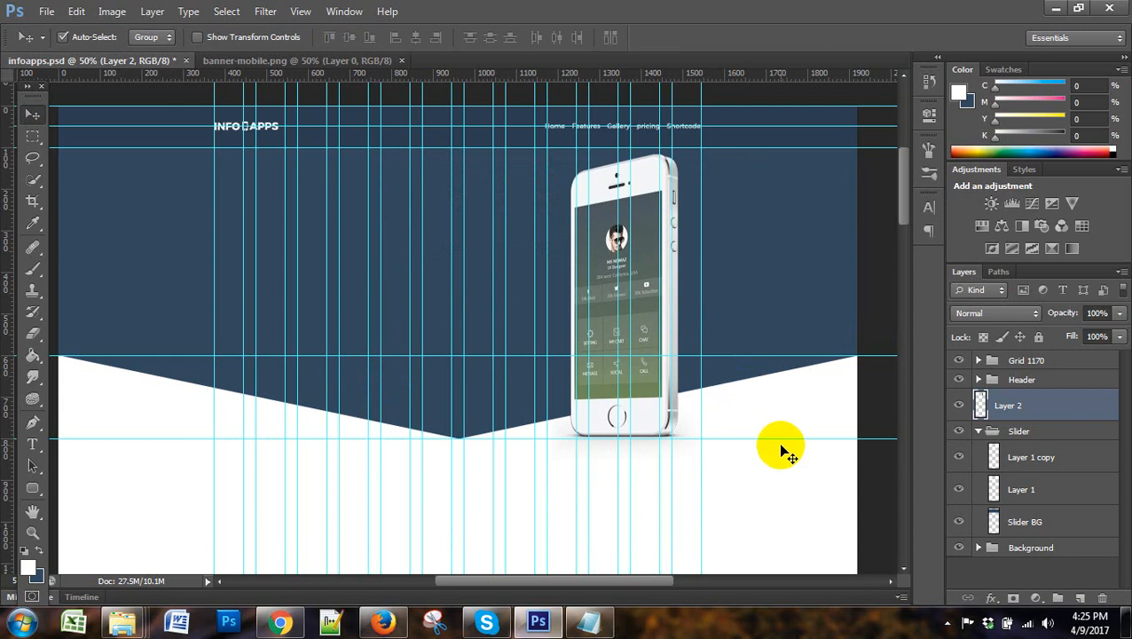
Hide the guides and review the header and slider layout with the placed phone
{"action": "key", "text": "ctrl+semicolon"}
{"action": "scroll", "coordinate": [700, 487], "scroll_direction": "up", "scroll_amount": 2}
{"action": "scroll", "coordinate": [695, 476], "scroll_direction": "down", "scroll_amount": 2}
{"action": "scroll", "coordinate": [695, 477], "scroll_direction": "up", "scroll_amount": 2}
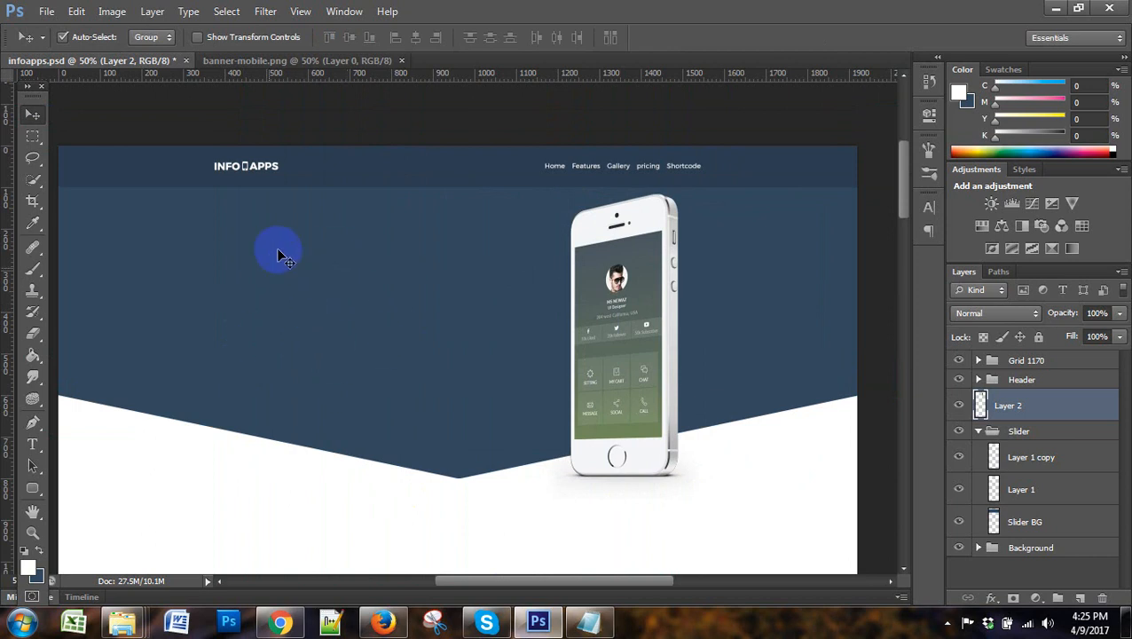
Switch to Chrome and examine the headline text of the Apnew page's banner
{"action": "left_click", "coordinate": [279, 621]}
{"action": "scroll", "coordinate": [390, 229], "scroll_direction": "up", "scroll_amount": 1}
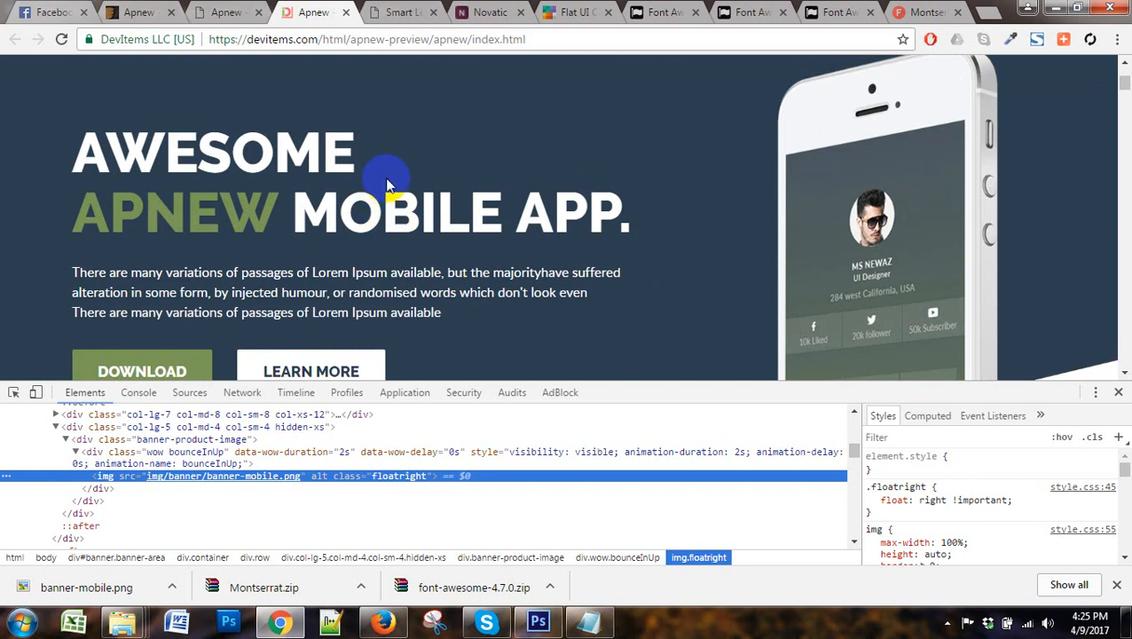
{"action": "left_click_drag", "start_coordinate": [130, 155], "coordinate": [287, 189]}
{"action": "left_click", "coordinate": [287, 191]}
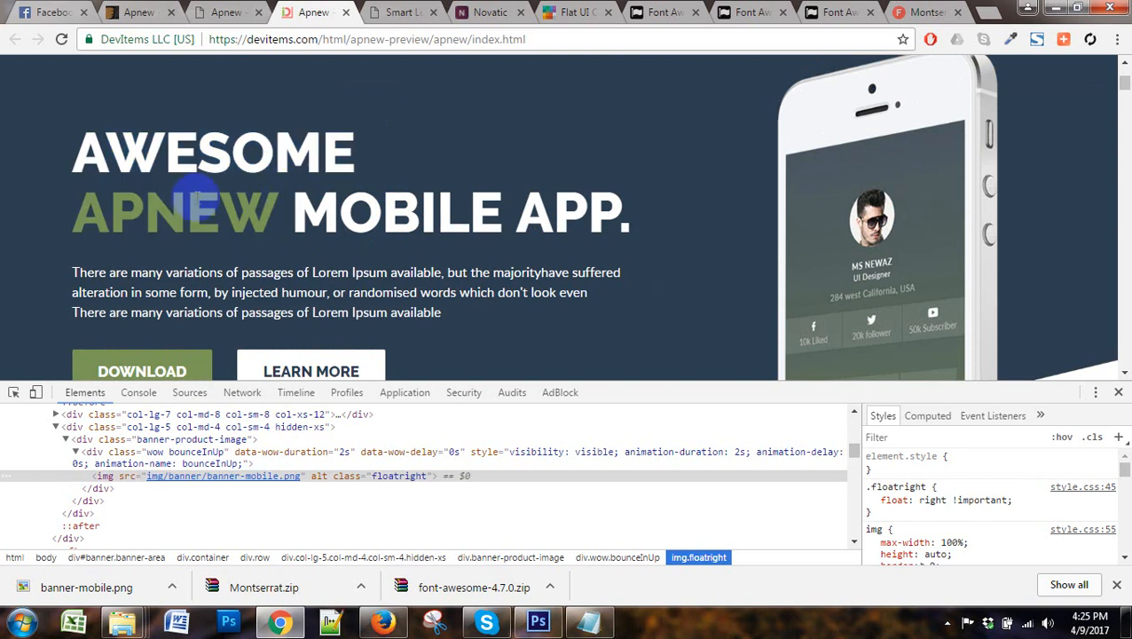
Copy the words MOBILE APP from the Apnew banner headline
{"action": "left_click_drag", "start_coordinate": [158, 153], "coordinate": [256, 213]}
{"action": "left_click_drag", "start_coordinate": [409, 227], "coordinate": [586, 216]}
{"action": "left_click", "coordinate": [587, 218]}
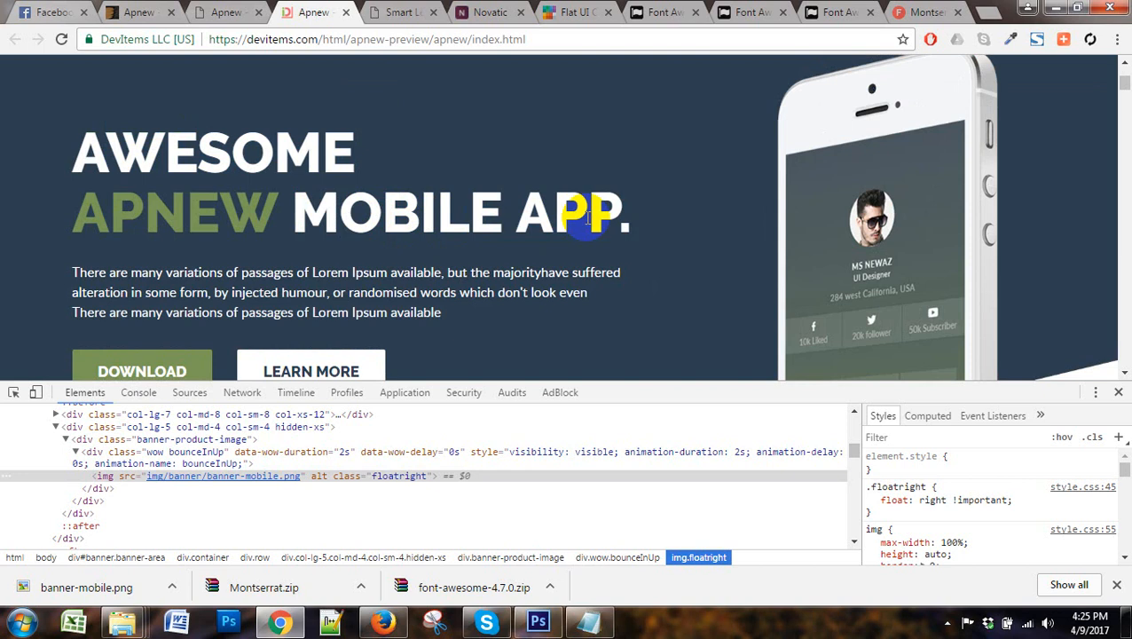
{"action": "left_click_drag", "start_coordinate": [298, 202], "coordinate": [617, 211]}
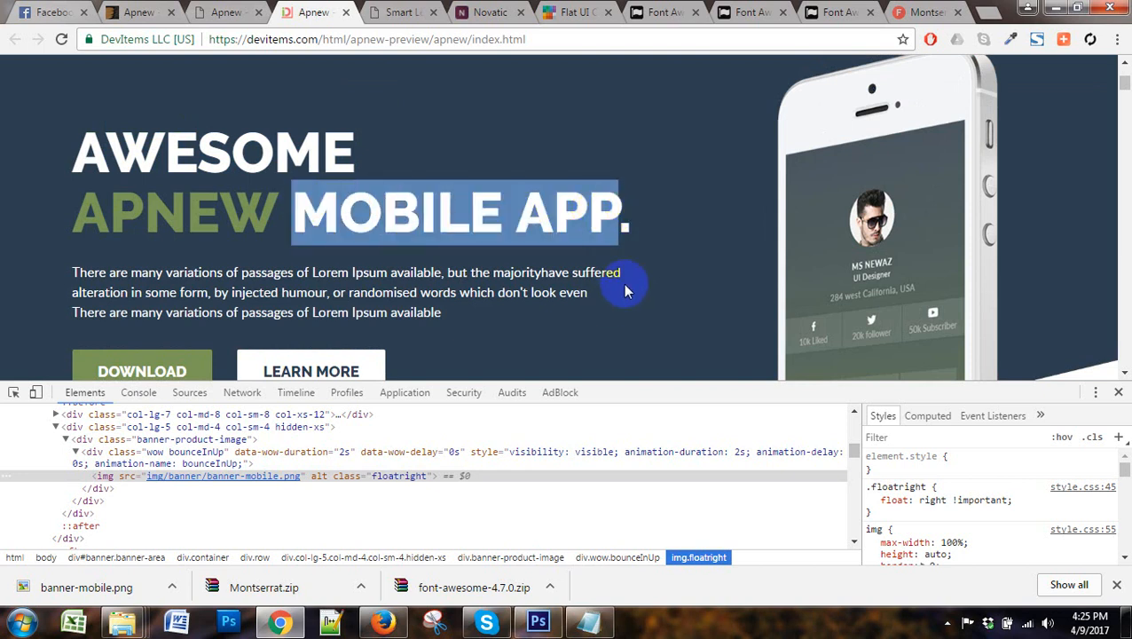
Search Google for ezinearticles in a new browser tab and open the EzineArticles site
{"action": "left_click", "coordinate": [990, 12]}
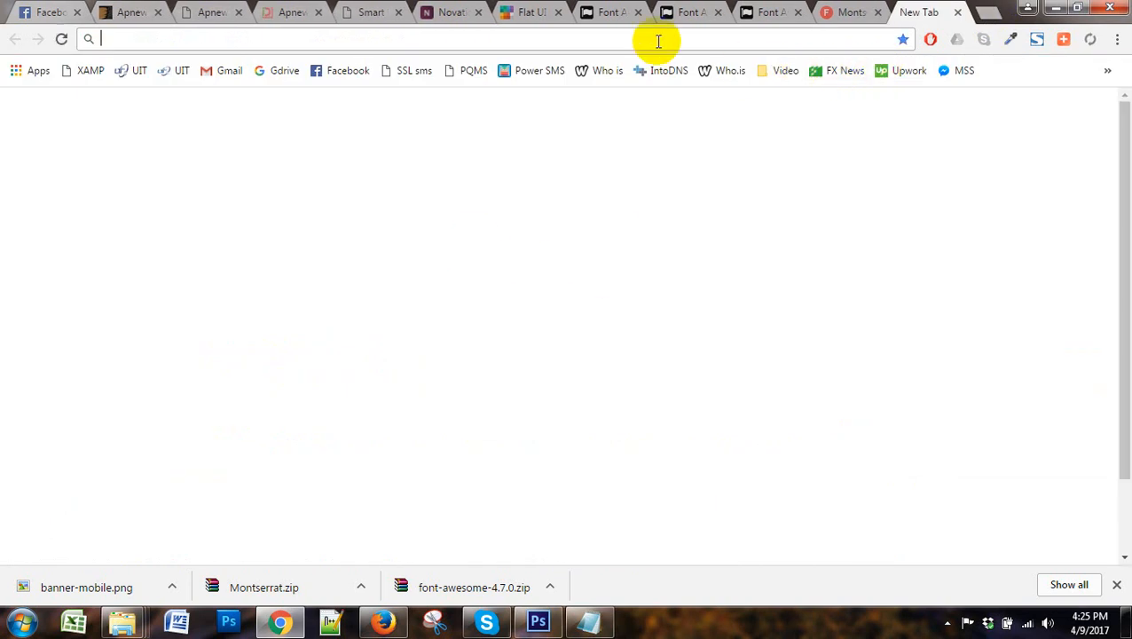
{"action": "type", "text": "ez"}
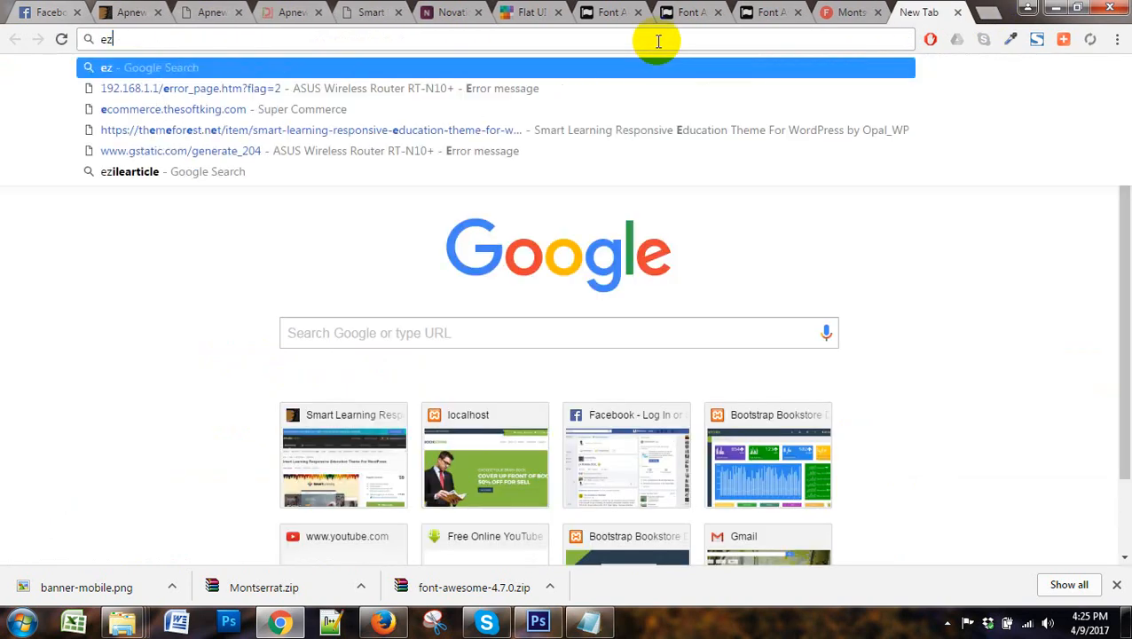
{"action": "type", "text": "inearti"}
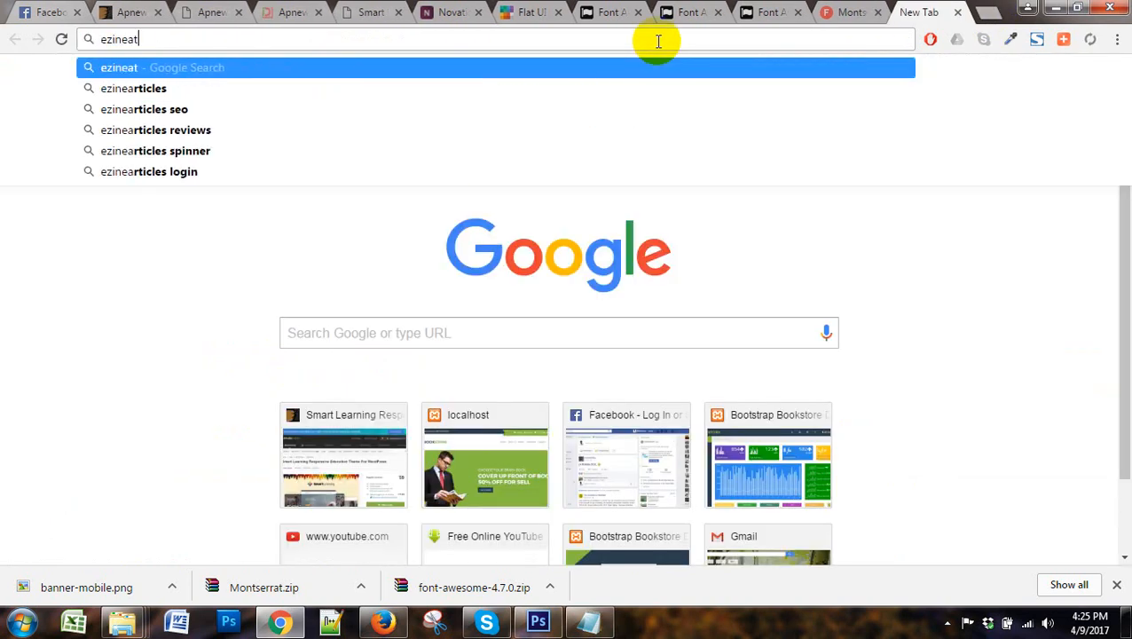
{"action": "type", "text": "c"}
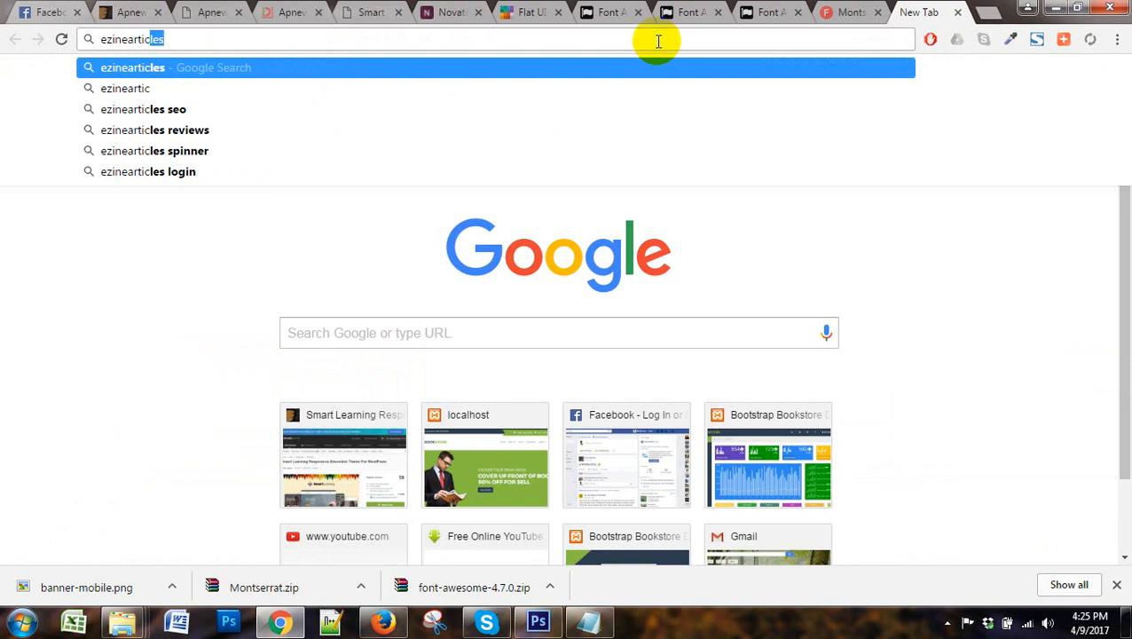
{"action": "type", "text": "es"}
{"action": "key", "text": "Return"}
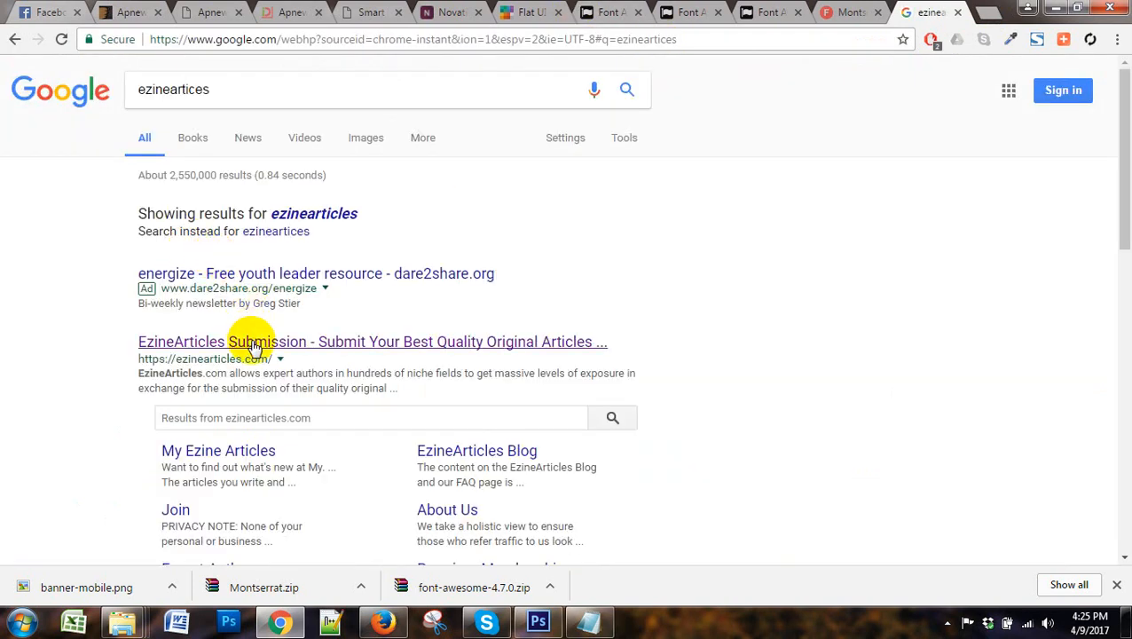
{"action": "left_click", "coordinate": [251, 344]}
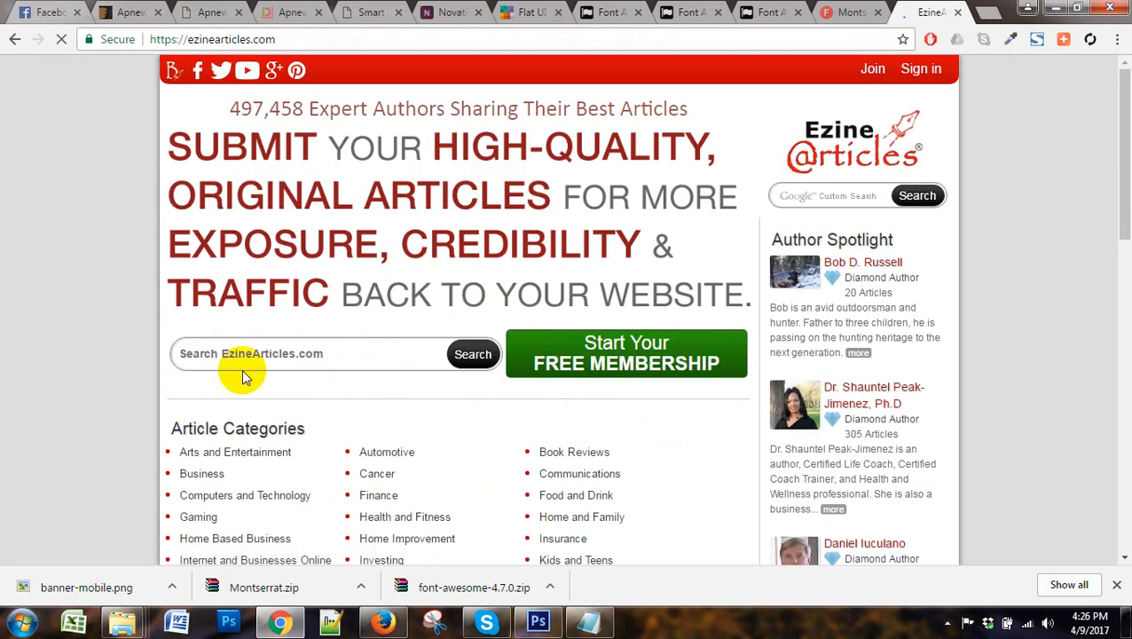
Search the EzineArticles site for MOBILE APP and bring the first article results into view
{"action": "left_click", "coordinate": [252, 353]}
{"action": "type", "text": "MOBILE APP"}
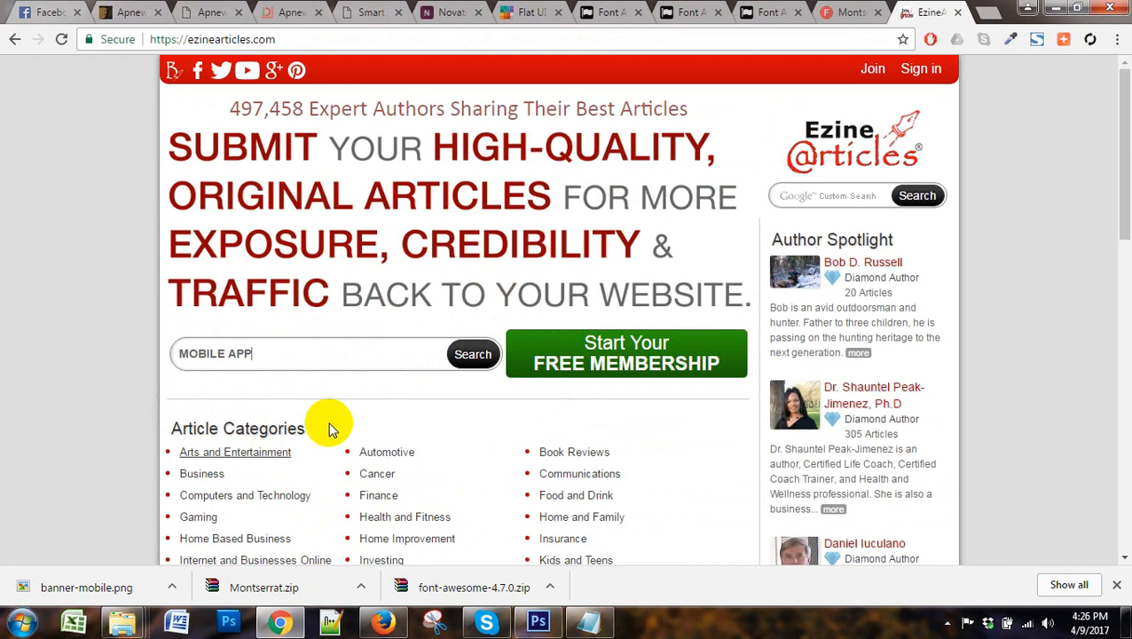
{"action": "left_click", "coordinate": [469, 358]}
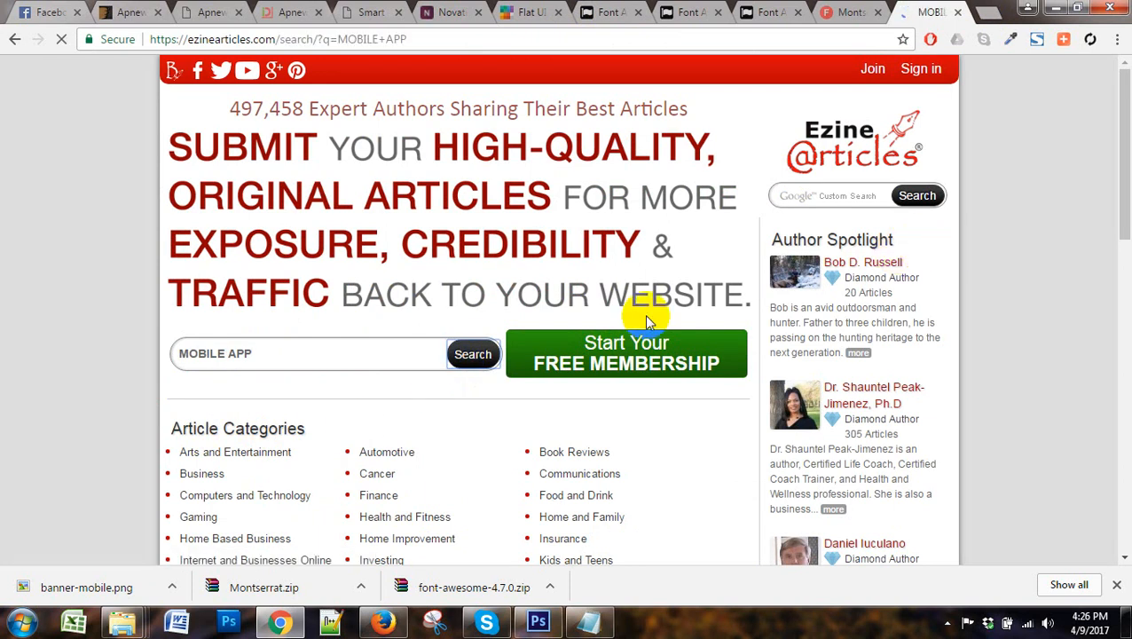
{"action": "scroll", "coordinate": [445, 91], "scroll_direction": "down", "scroll_amount": 2}
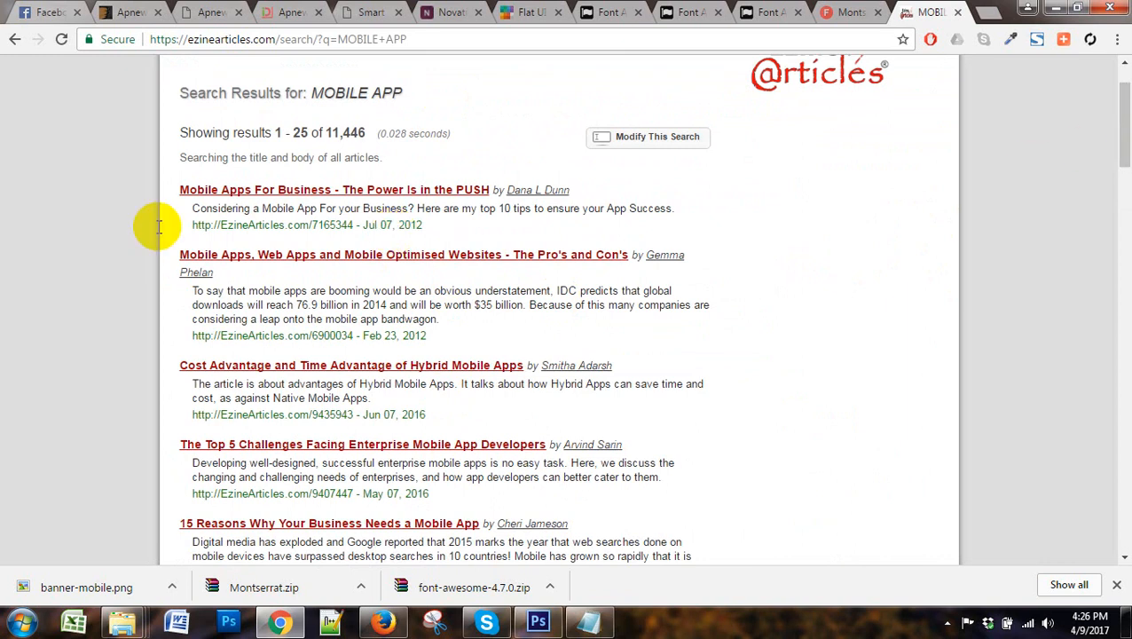
Copy "Mobile Apps For Business" from the first result's title and activate the Type tool in Photoshop
{"action": "left_click_drag", "start_coordinate": [177, 191], "coordinate": [329, 197]}
{"action": "key", "text": "ctrl+c"}
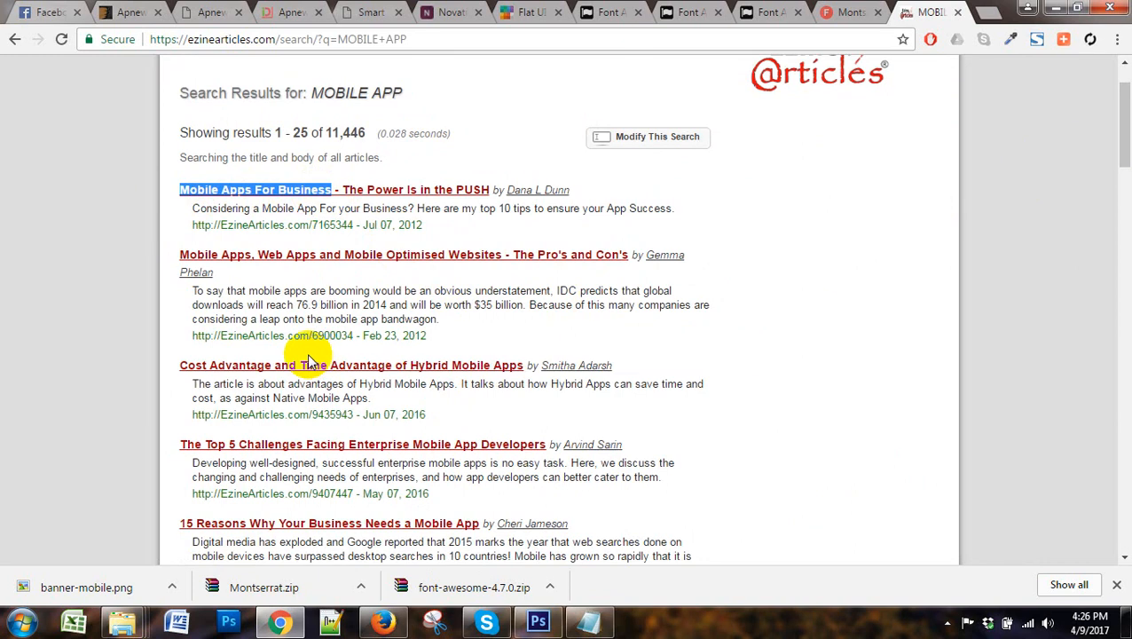
{"action": "left_click", "coordinate": [540, 621]}
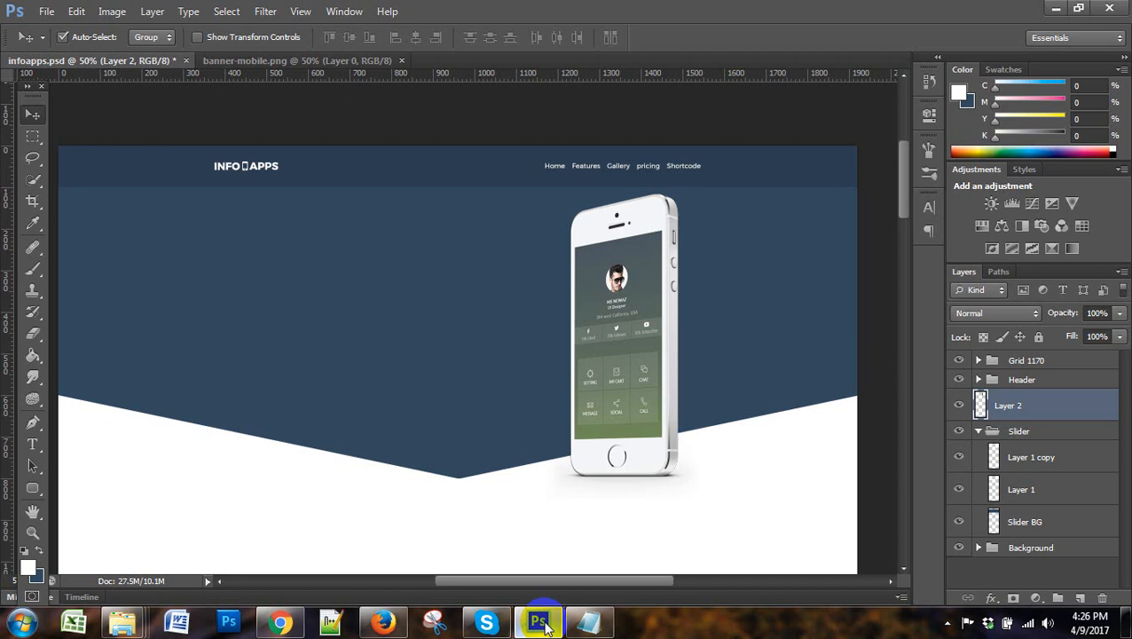
{"action": "left_click", "coordinate": [35, 441]}
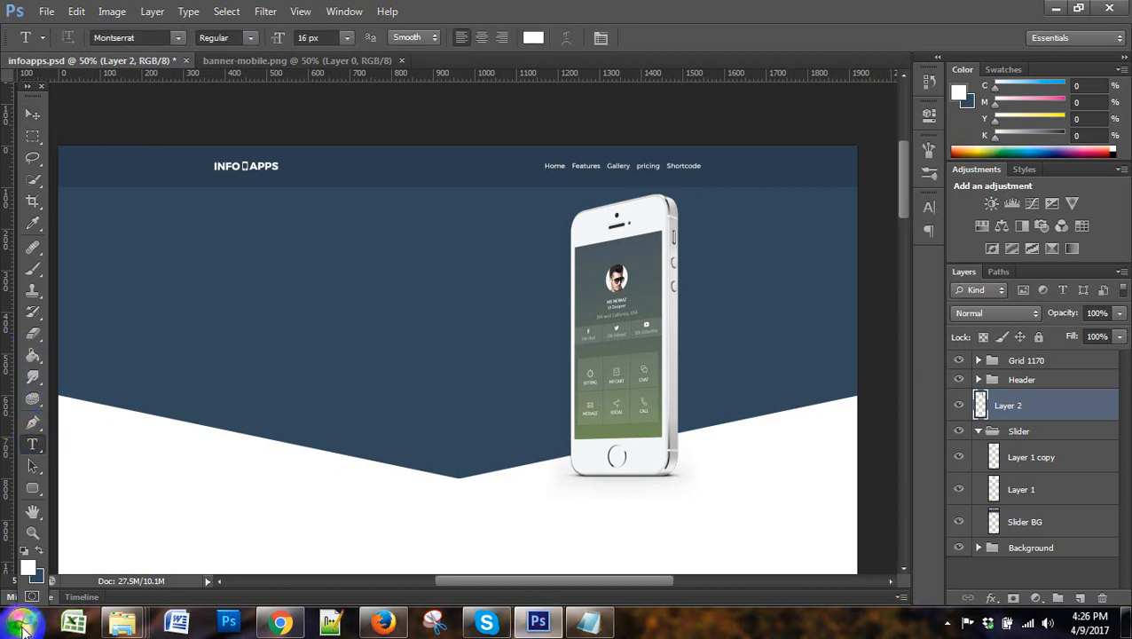
{"action": "left_click", "coordinate": [24, 620]}
{"action": "left_click", "coordinate": [279, 621]}
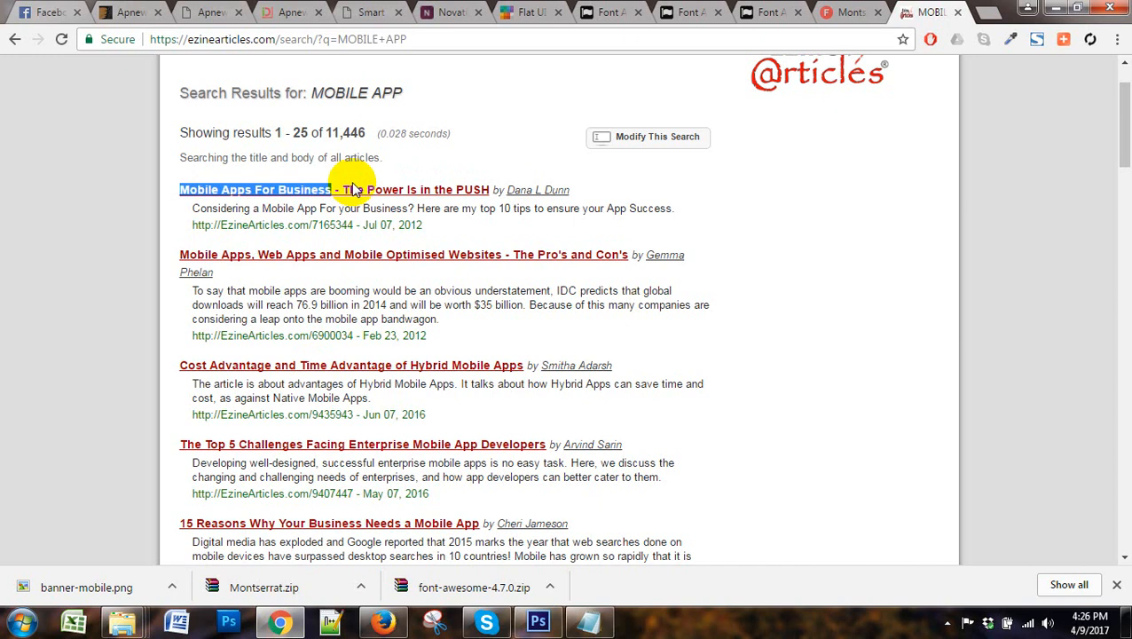
Paste the copied title into a new Notepad document and copy it from there as plain text
{"action": "left_click", "coordinate": [23, 621]}
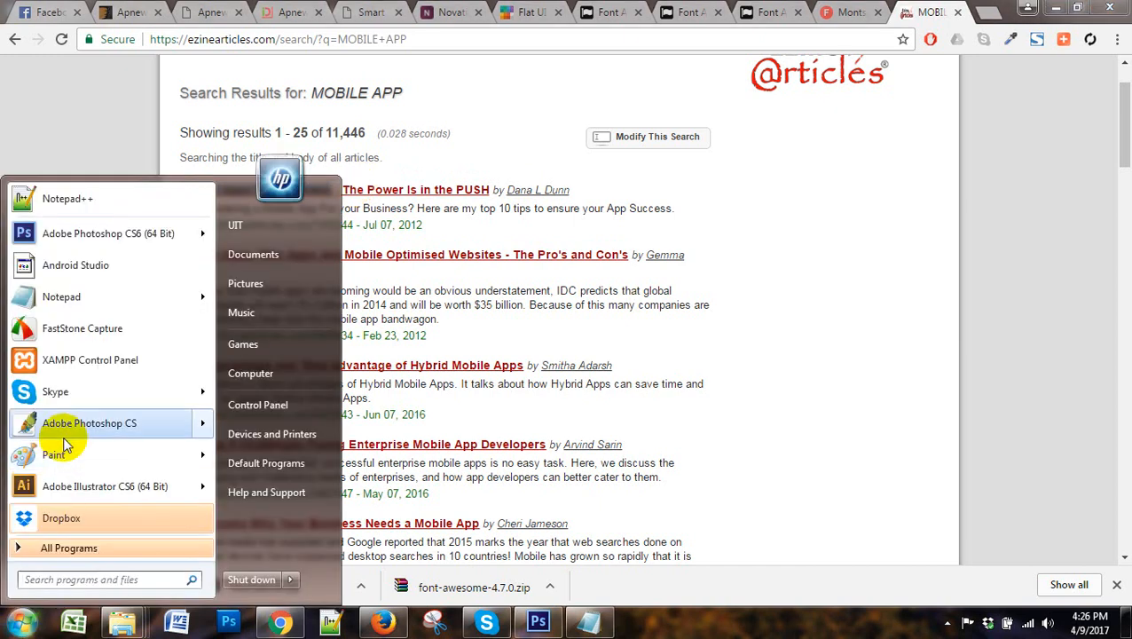
{"action": "left_click", "coordinate": [44, 297]}
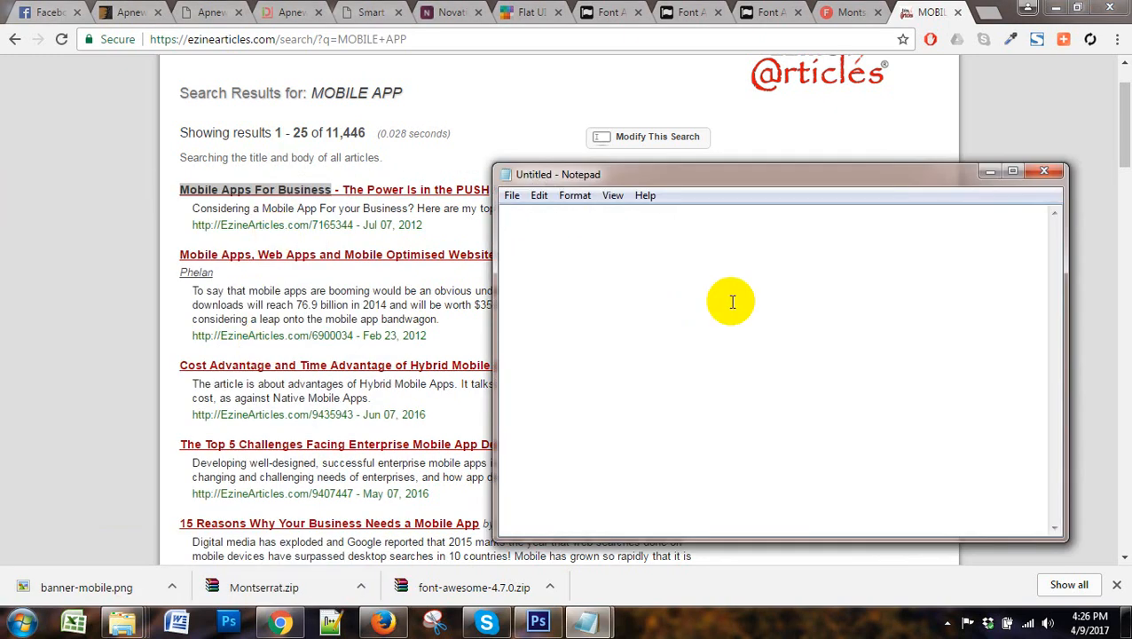
{"action": "key", "text": "ctrl+v"}
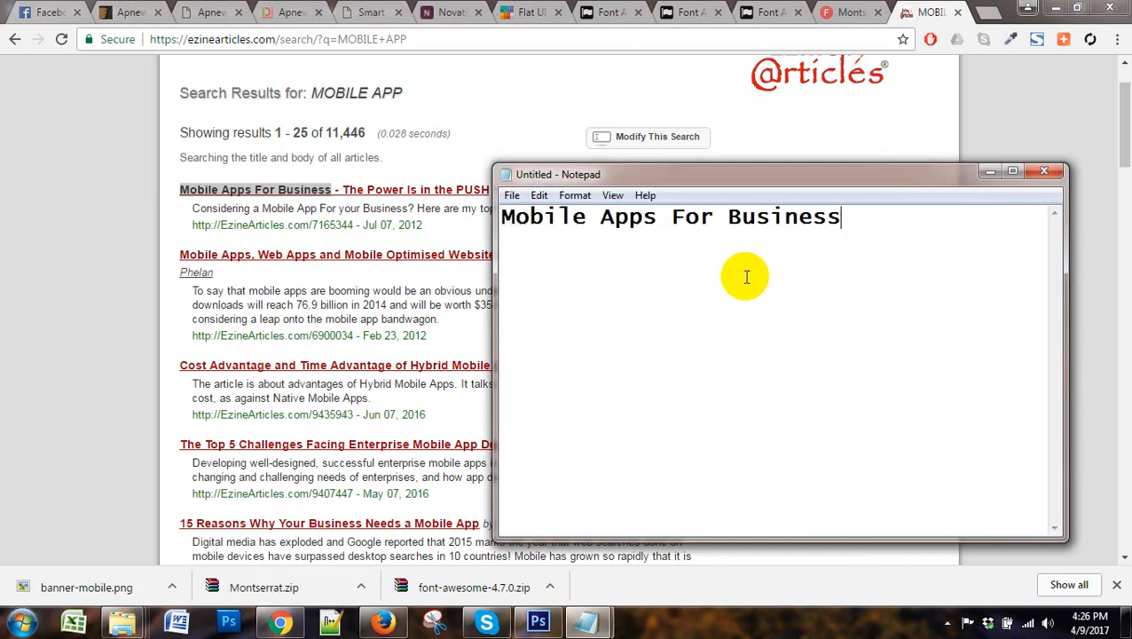
{"action": "left_click_drag", "start_coordinate": [871, 215], "coordinate": [470, 230]}
{"action": "key", "text": "ctrl+c"}
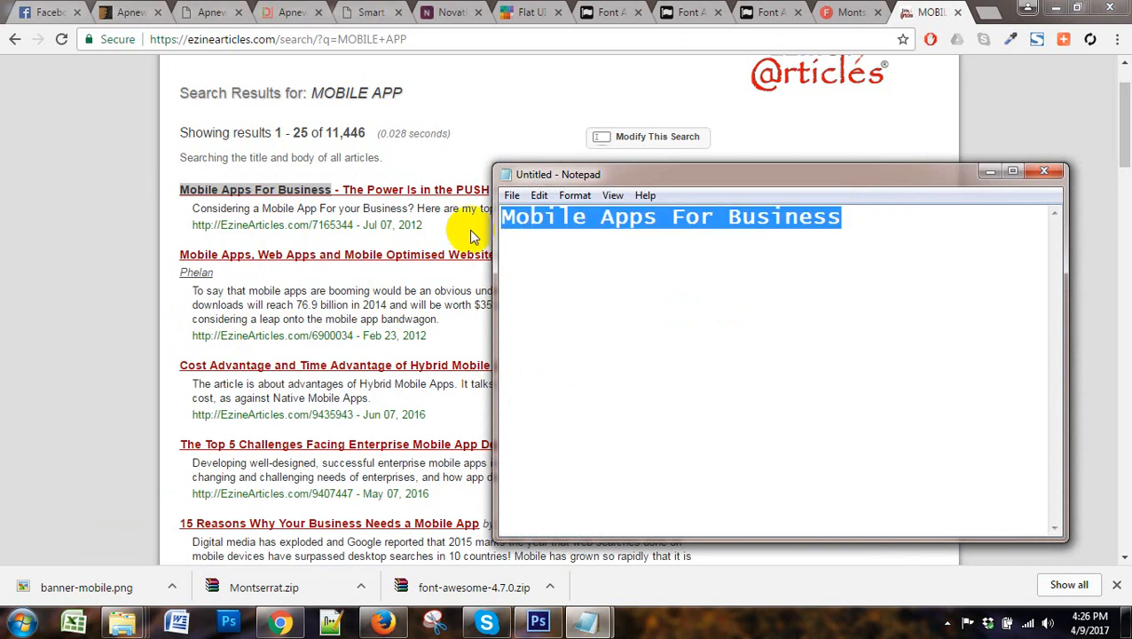
Switch to Photoshop and add the text "Mobile Apps For Business" on the slider's blue area beside the phone
{"action": "left_click", "coordinate": [537, 621]}
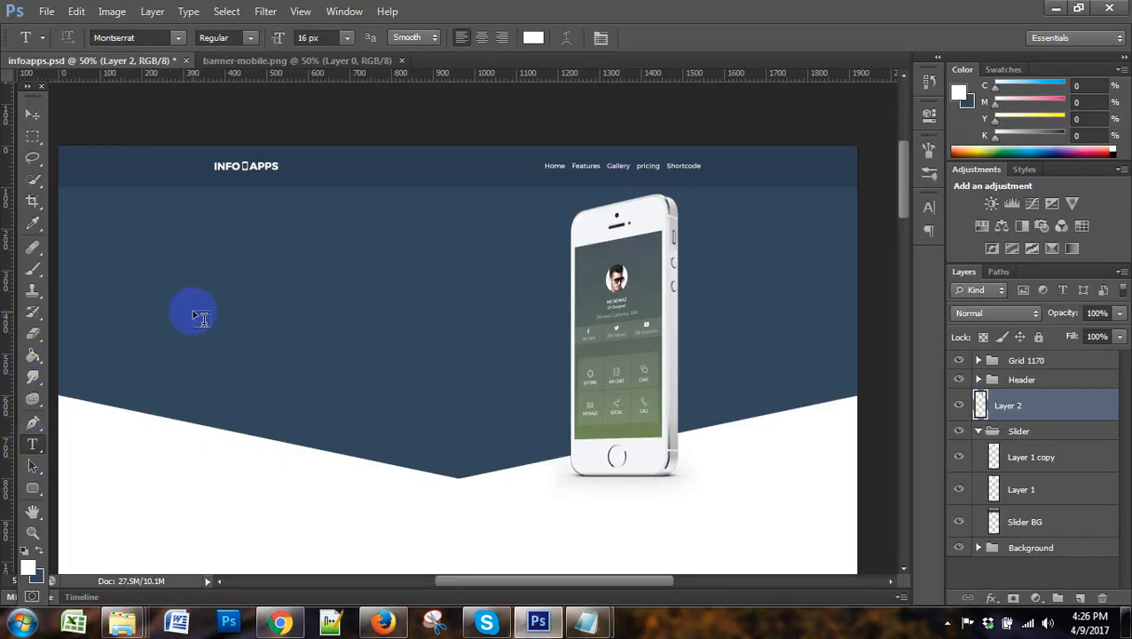
{"action": "left_click", "coordinate": [257, 295]}
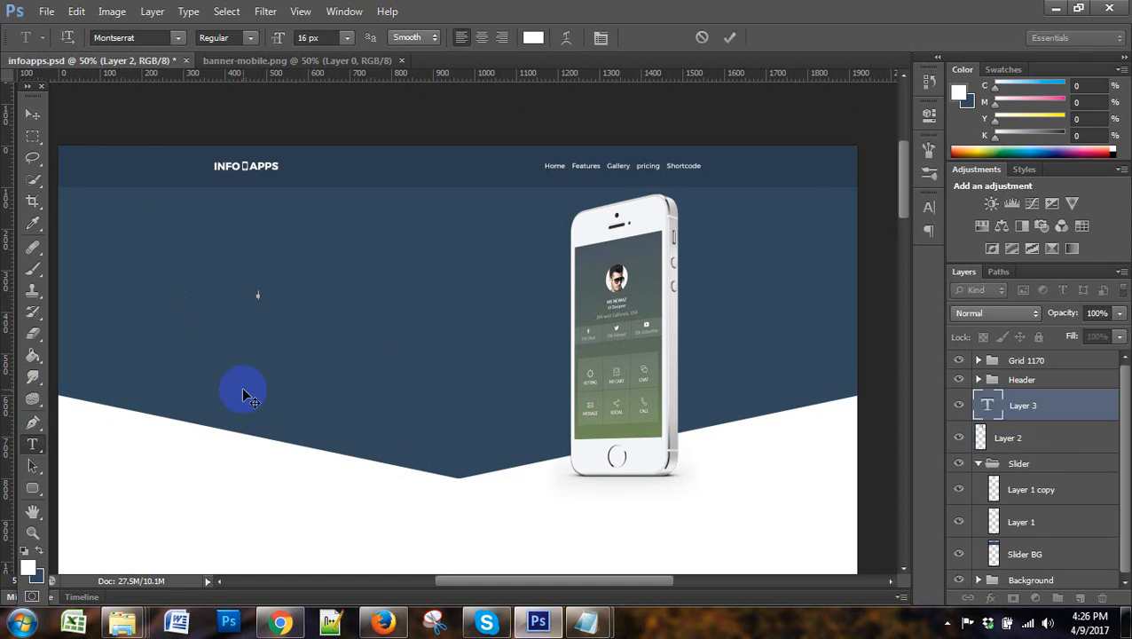
{"action": "key", "text": "ctrl+v"}
{"action": "double_click", "coordinate": [312, 294]}
{"action": "left_click", "coordinate": [312, 298]}
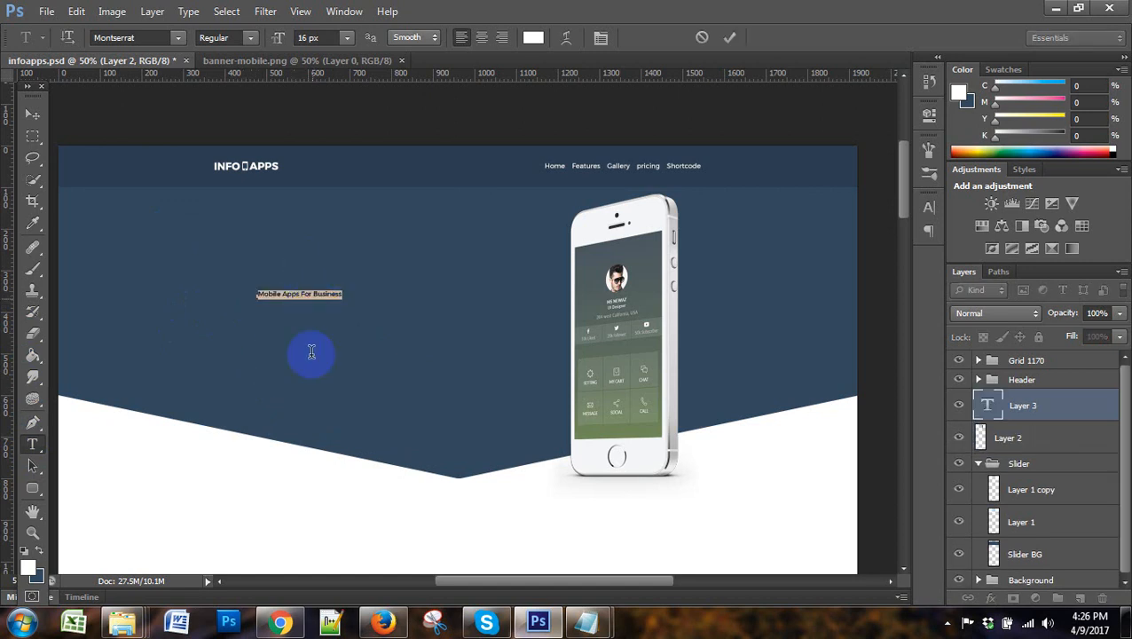
Set the font style of the slider headline text to Montserrat Bold
{"action": "left_click", "coordinate": [133, 37]}
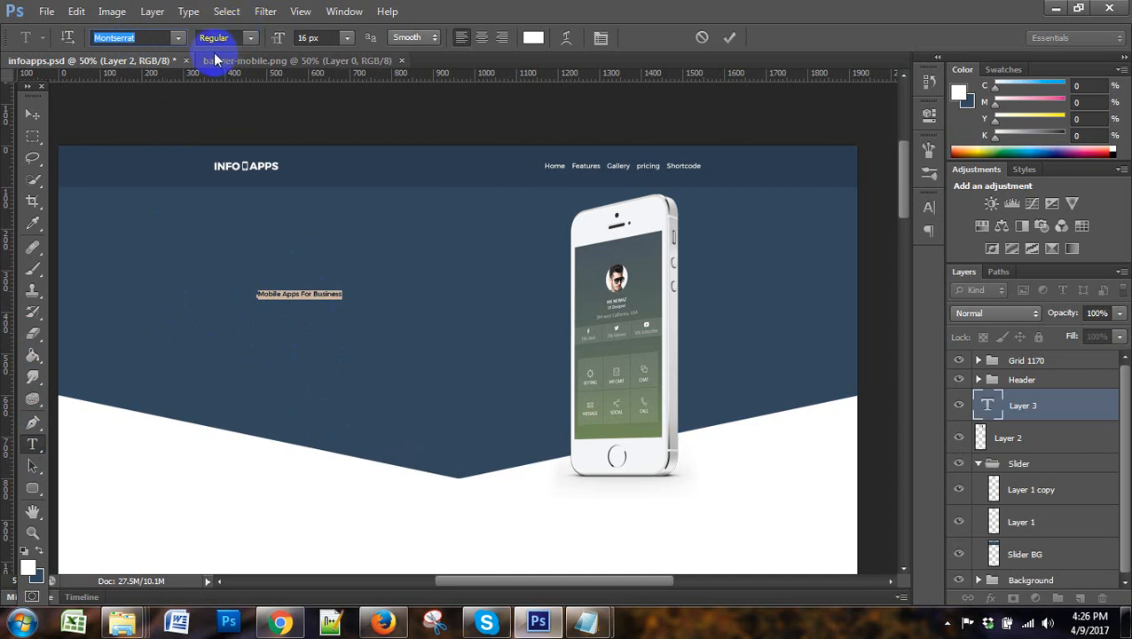
{"action": "left_click", "coordinate": [250, 39]}
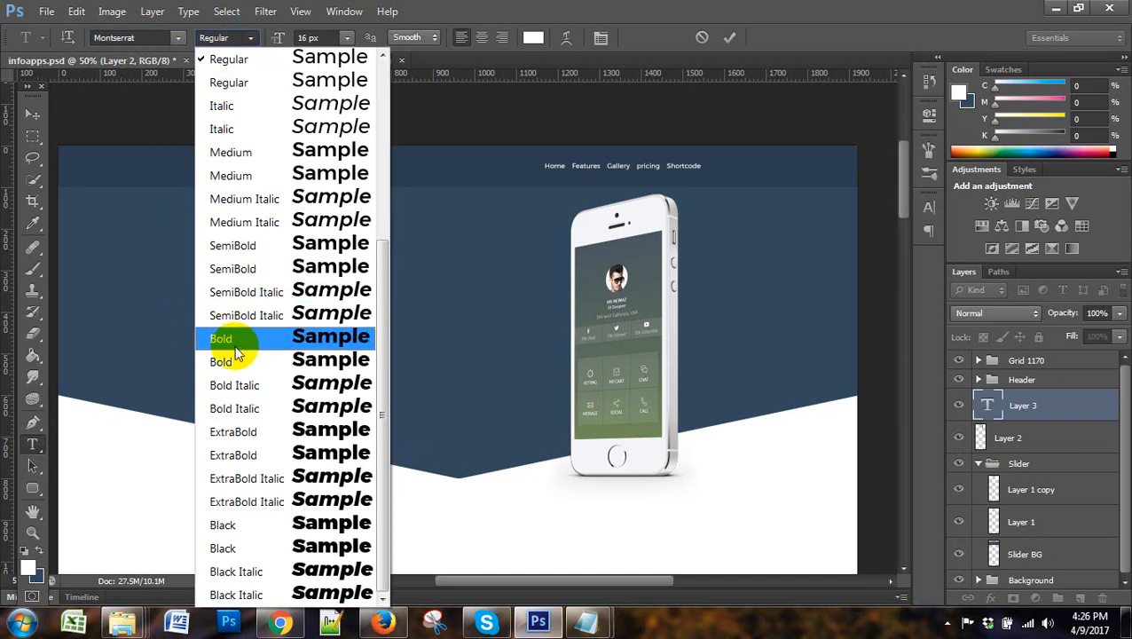
{"action": "left_click", "coordinate": [235, 344]}
Switch to Chrome and inspect the Apnew banner's h1 element for its font size and weight
{"action": "left_click", "coordinate": [281, 622]}
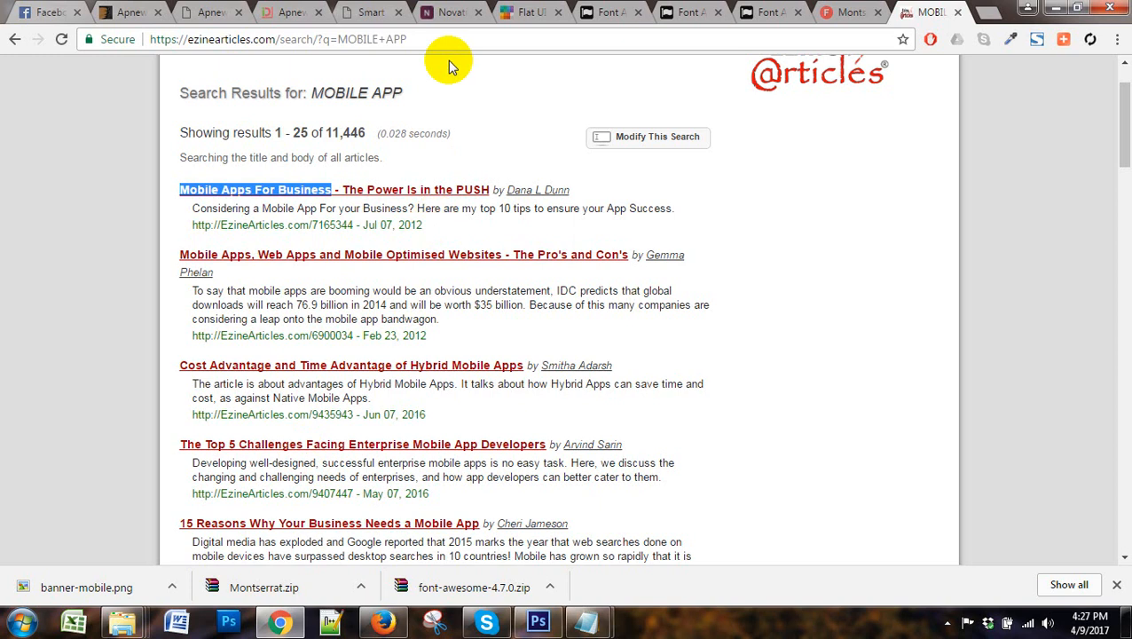
{"action": "left_click", "coordinate": [269, 7]}
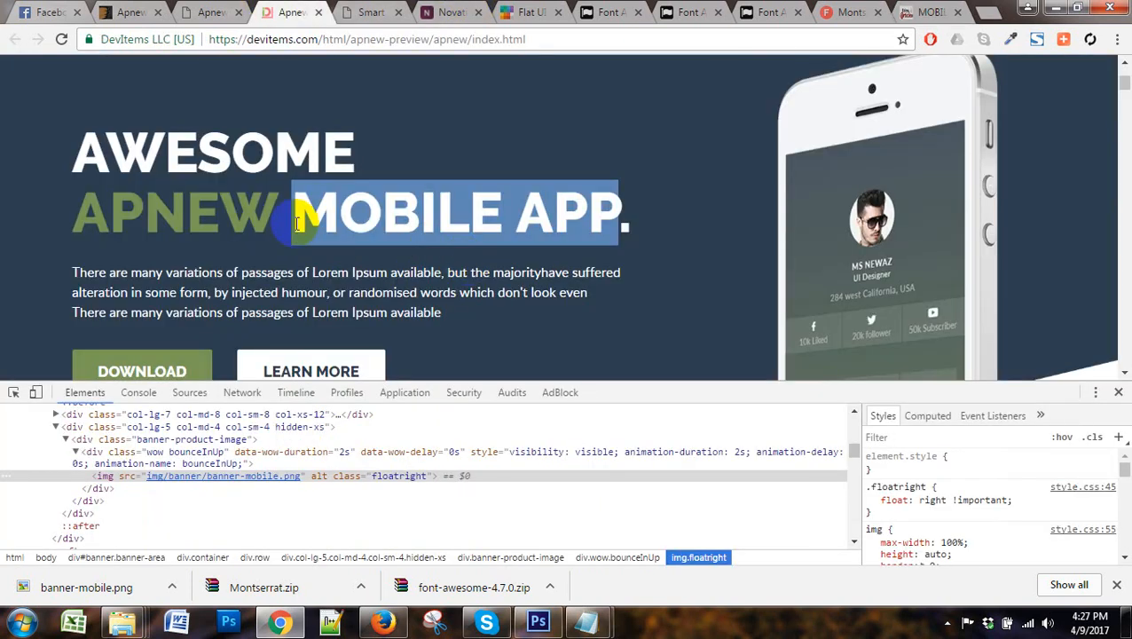
{"action": "left_click_drag", "start_coordinate": [282, 213], "coordinate": [260, 205]}
{"action": "right_click", "coordinate": [260, 206]}
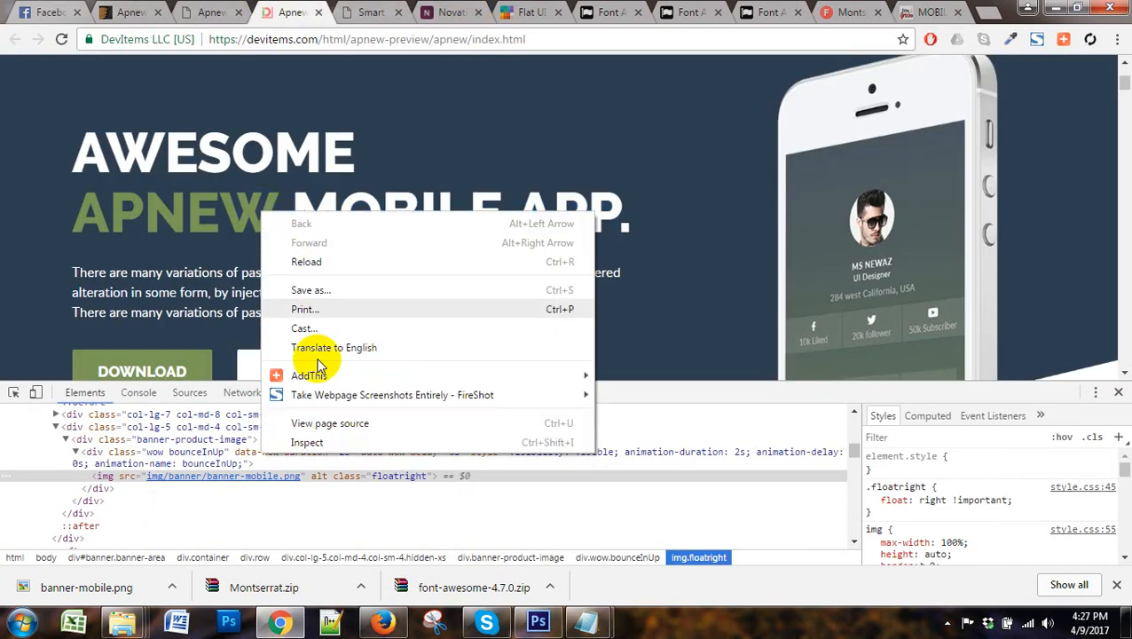
{"action": "left_click", "coordinate": [321, 439]}
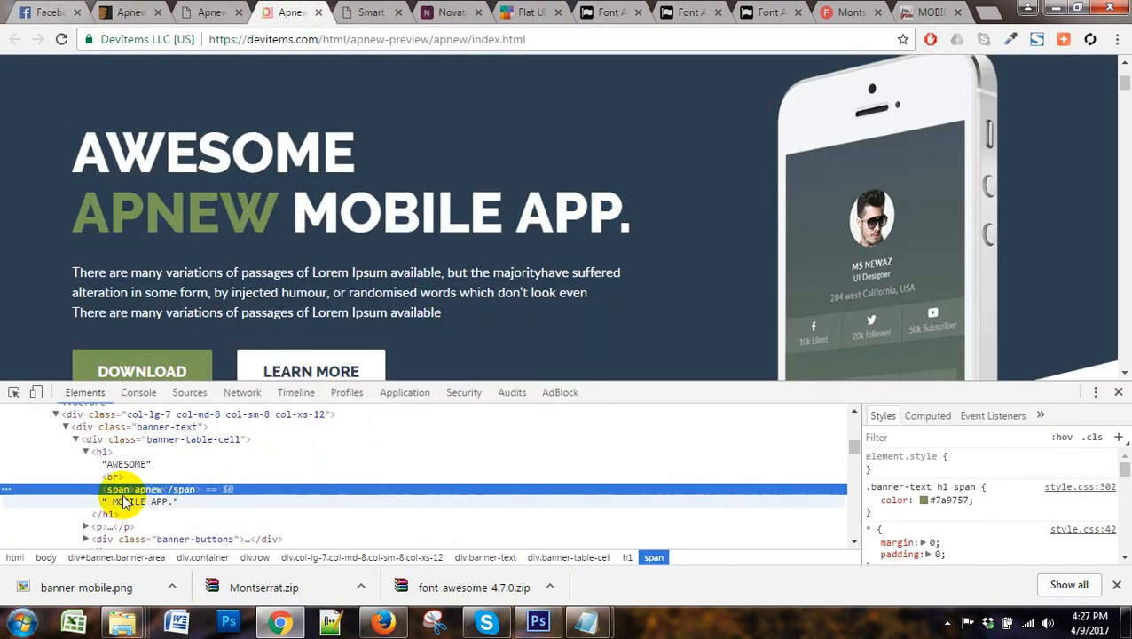
{"action": "left_click", "coordinate": [95, 452]}
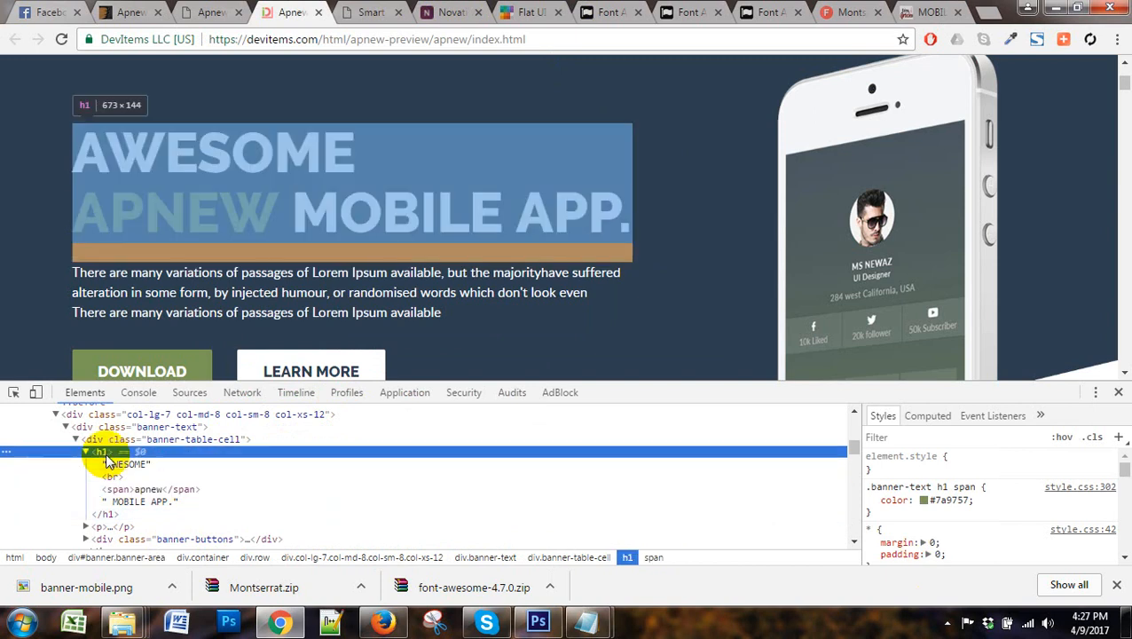
{"action": "left_click", "coordinate": [962, 535]}
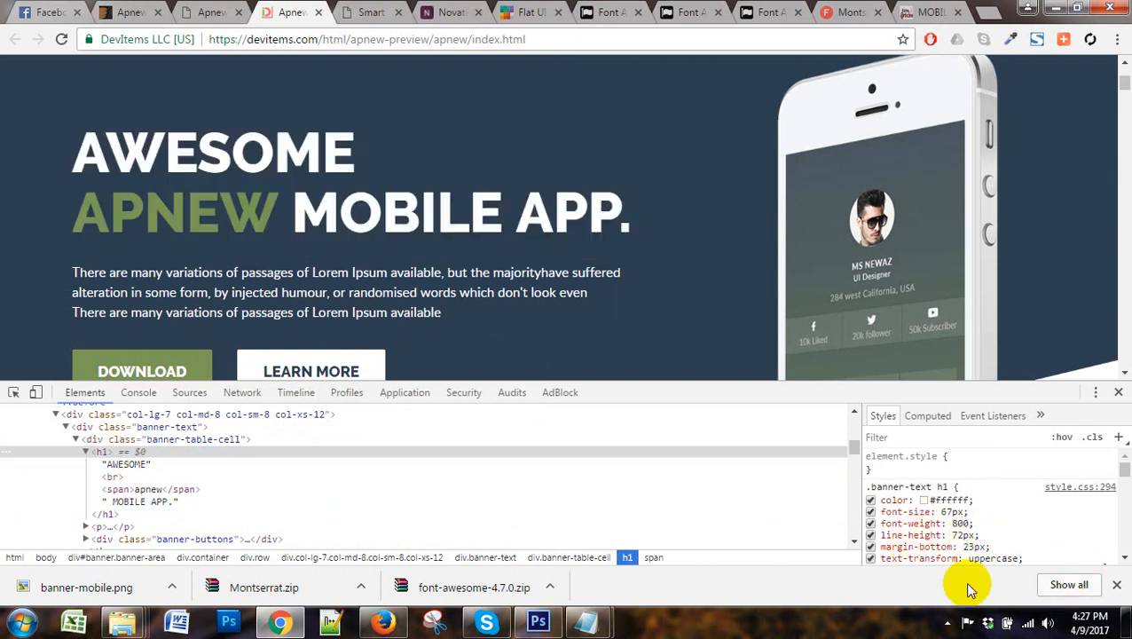
{"action": "left_click", "coordinate": [951, 512]}
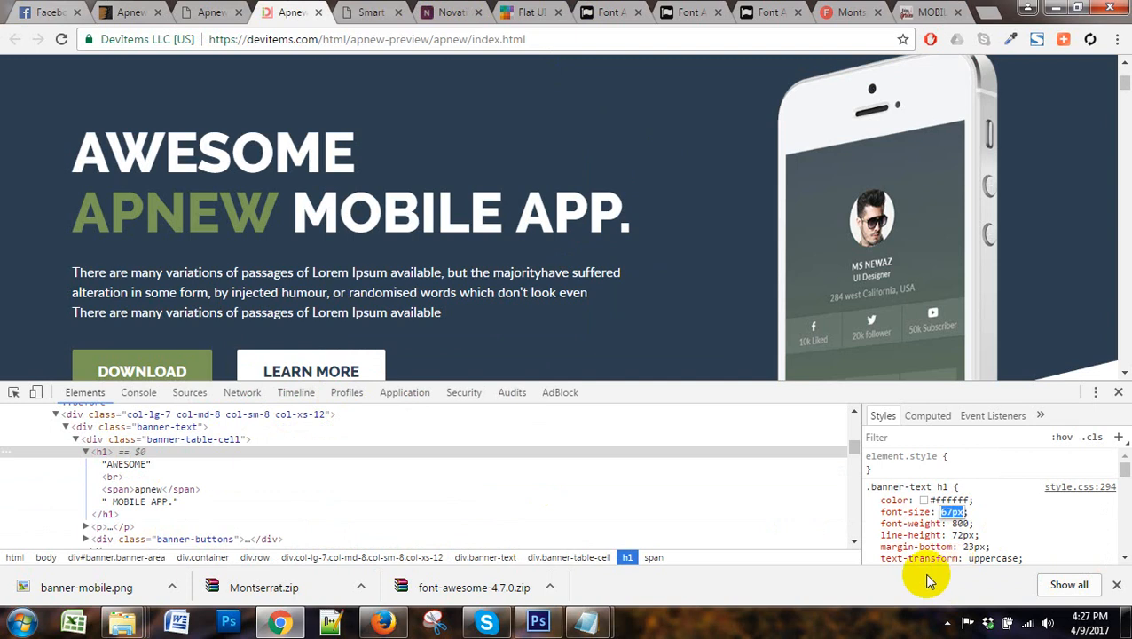
Switch to Photoshop, commit the headline text with the Move tool active, and show the guides
{"action": "left_click", "coordinate": [538, 621]}
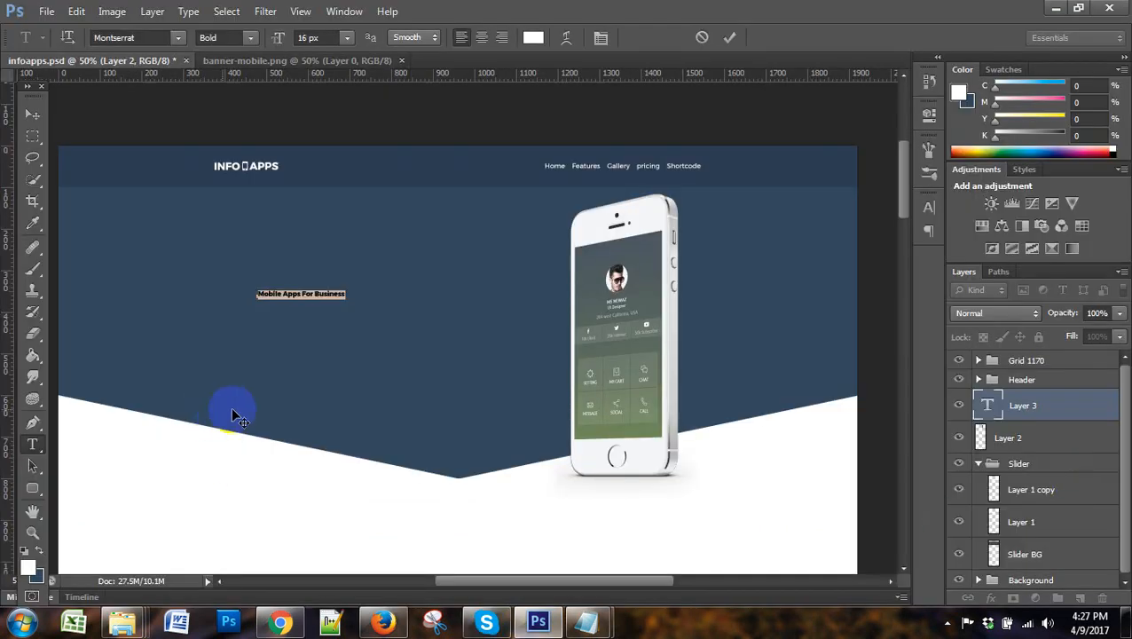
{"action": "key", "text": "ctrl+Return"}
{"action": "left_click", "coordinate": [33, 114]}
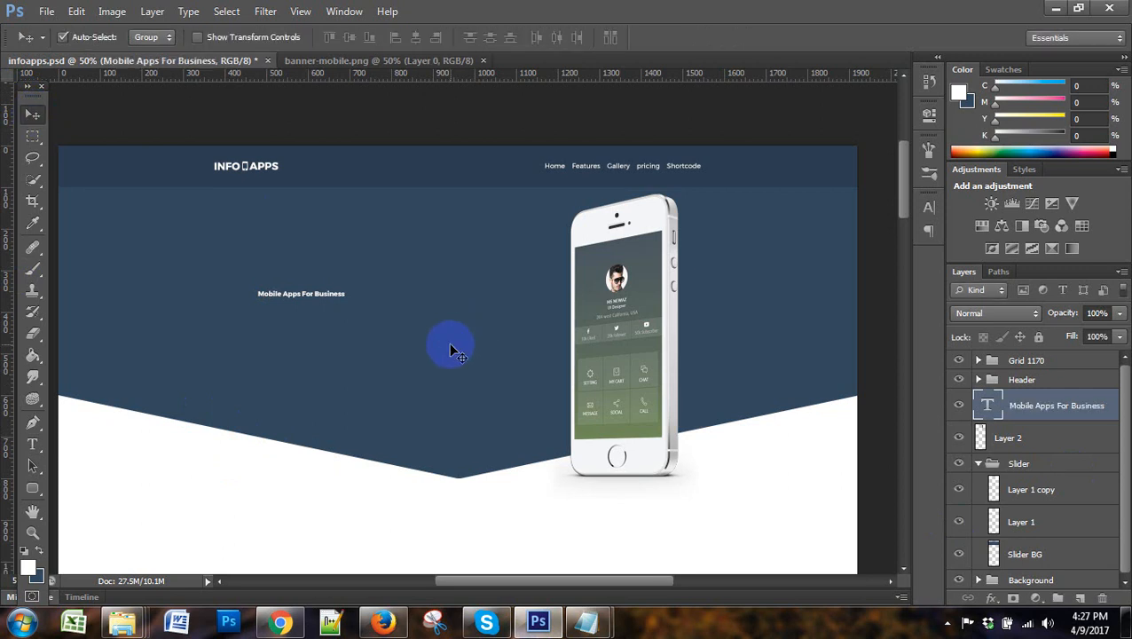
{"action": "left_click", "coordinate": [959, 406]}
{"action": "left_click", "coordinate": [959, 406]}
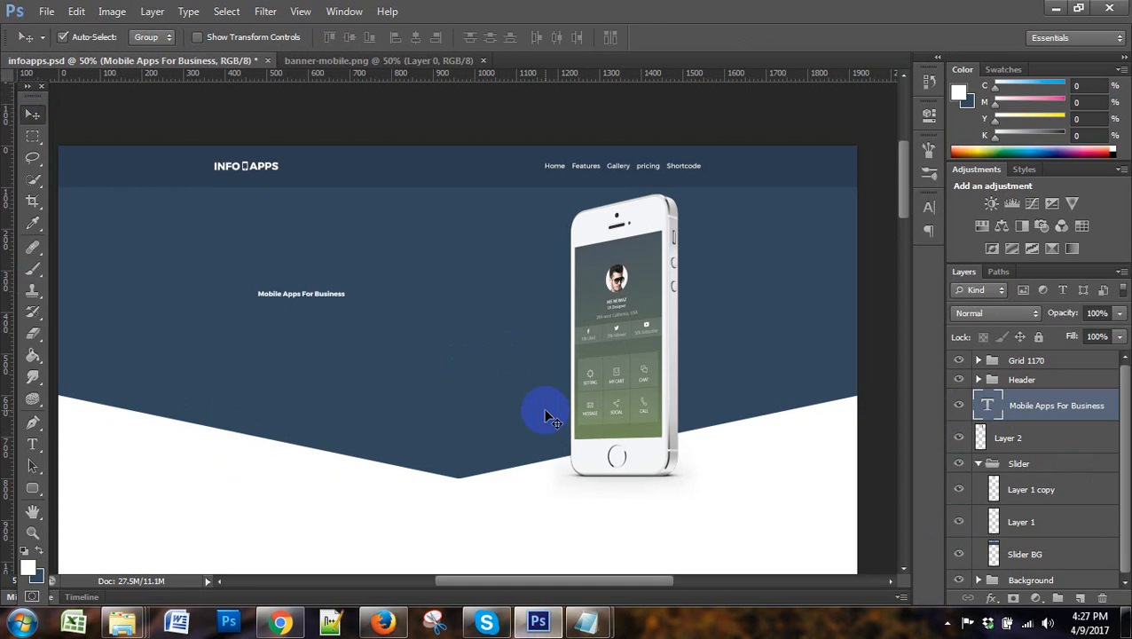
{"action": "key", "text": "ctrl+semicolon"}
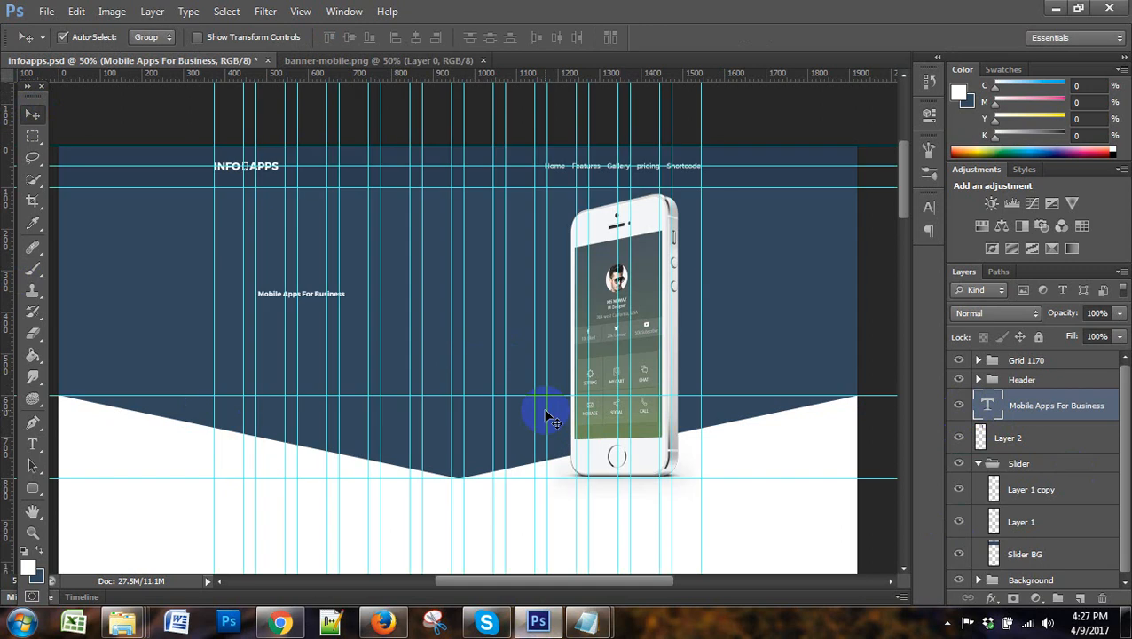
Select the slider's "Mobile Apps For Business" headline text and apply All Caps in its character settings
{"action": "left_click", "coordinate": [32, 443]}
{"action": "left_click", "coordinate": [318, 303]}
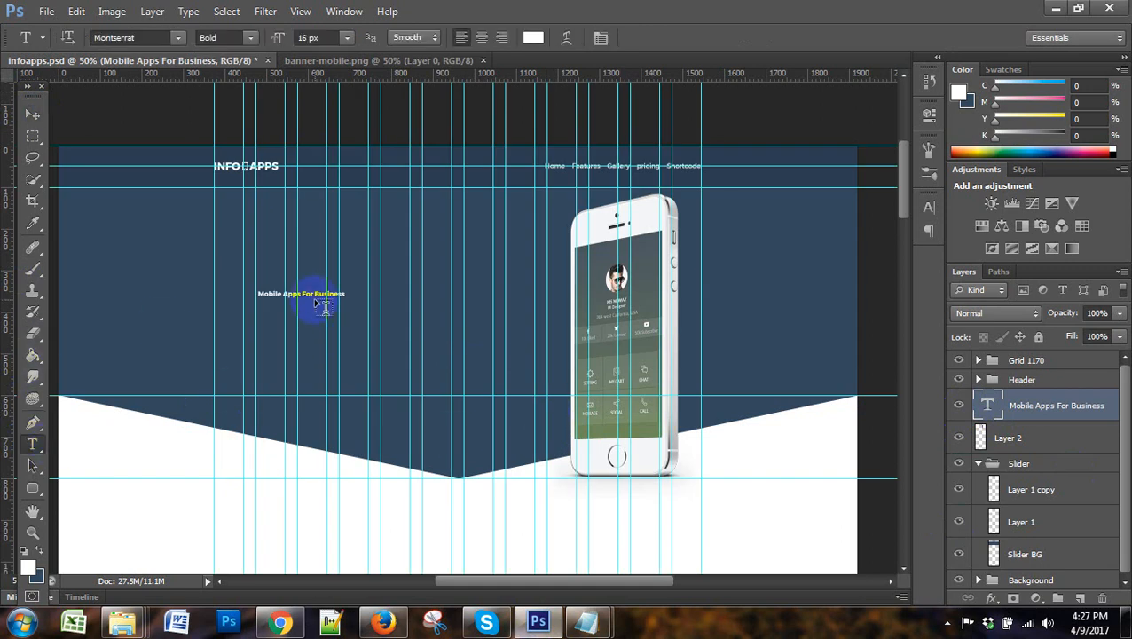
{"action": "triple_click", "coordinate": [313, 295]}
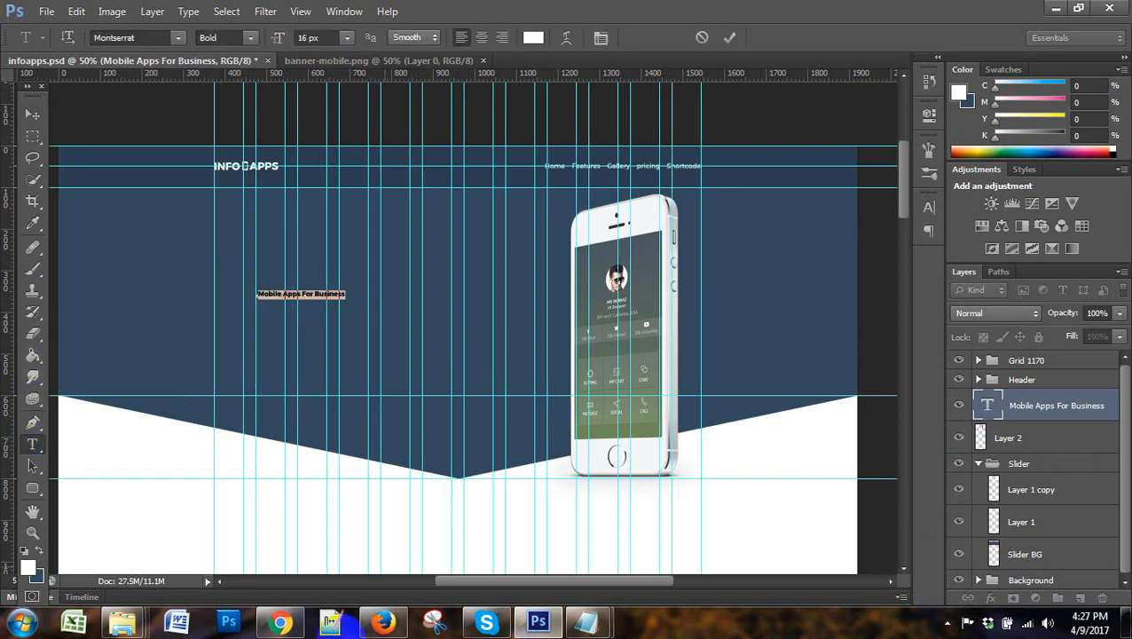
{"action": "left_click", "coordinate": [280, 622]}
{"action": "left_click", "coordinate": [280, 622]}
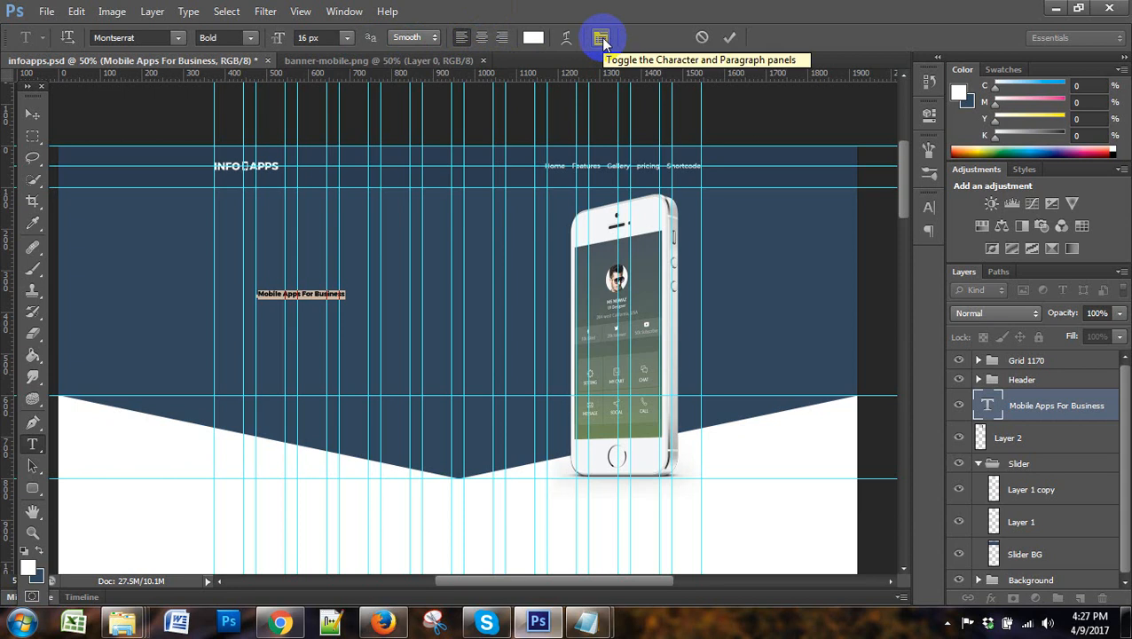
{"action": "left_click", "coordinate": [601, 40]}
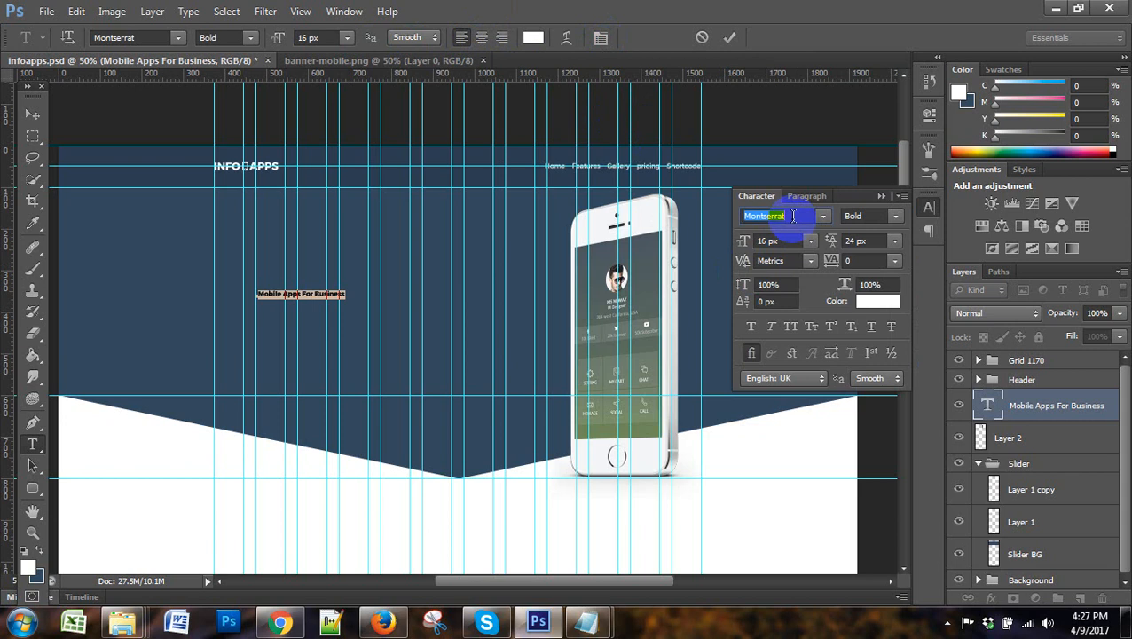
{"action": "left_click", "coordinate": [857, 216]}
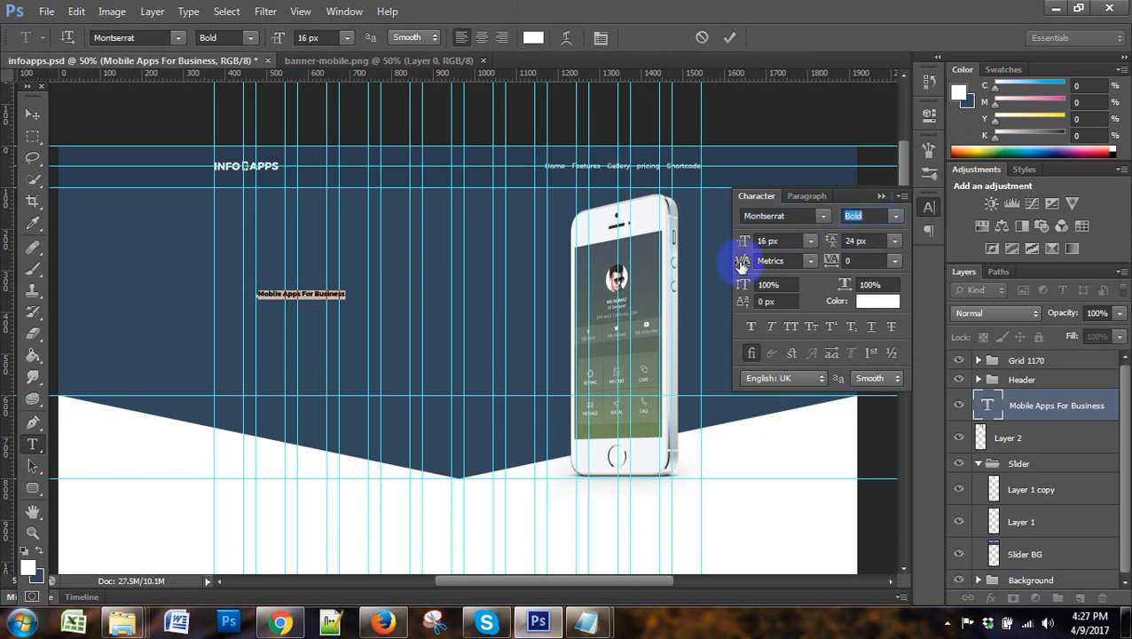
{"action": "left_click", "coordinate": [770, 241]}
{"action": "left_click", "coordinate": [857, 242]}
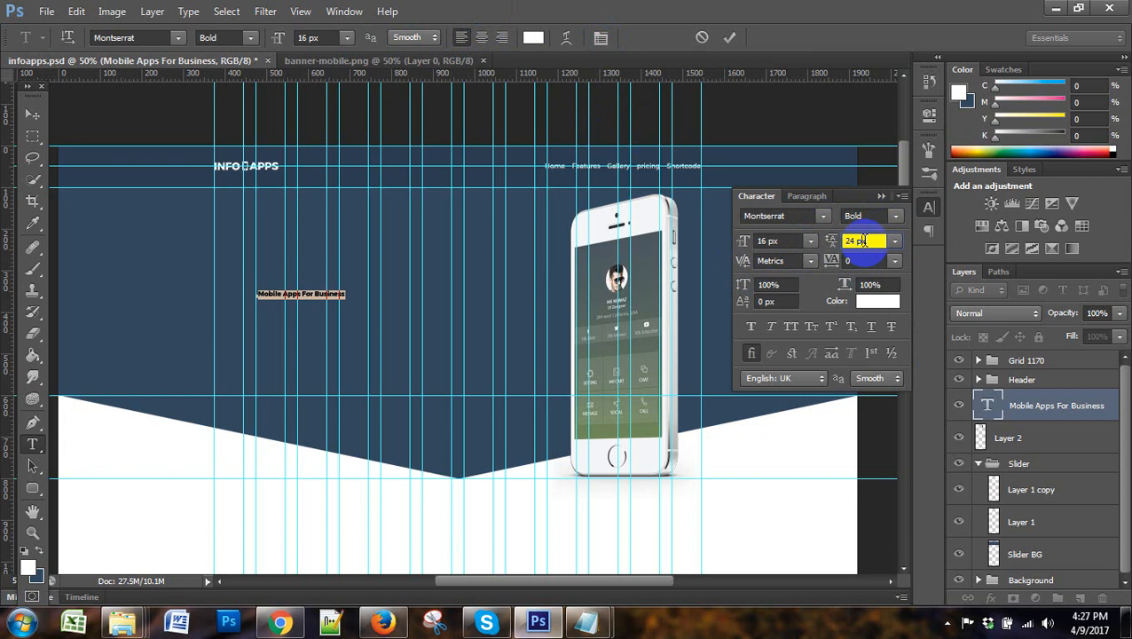
{"action": "left_click_drag", "start_coordinate": [870, 240], "coordinate": [845, 252]}
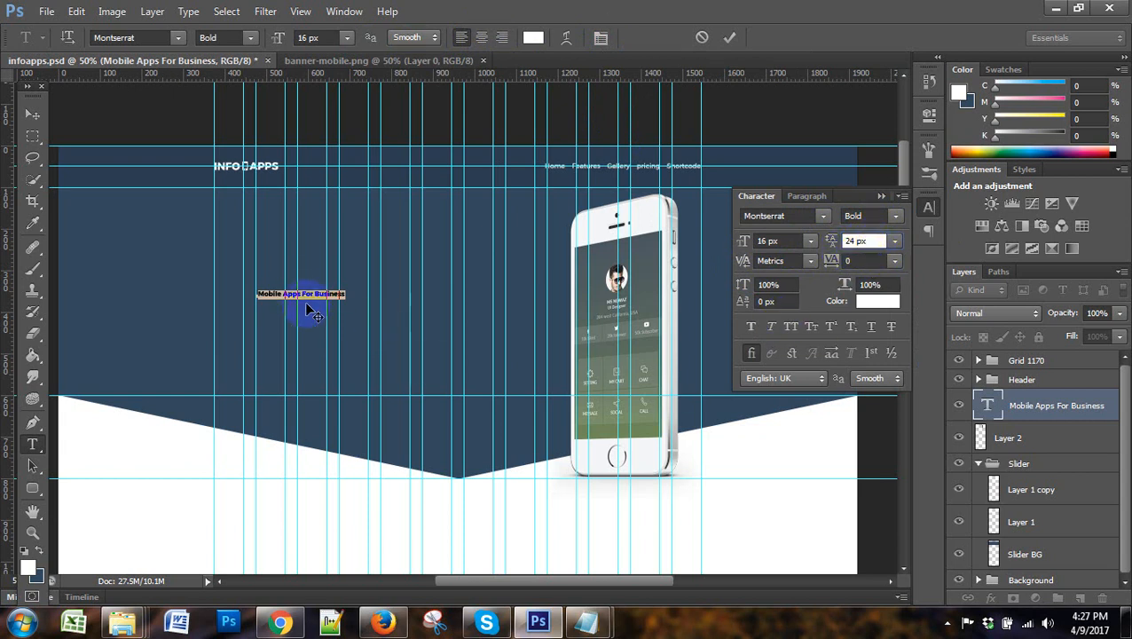
{"action": "left_click", "coordinate": [792, 329]}
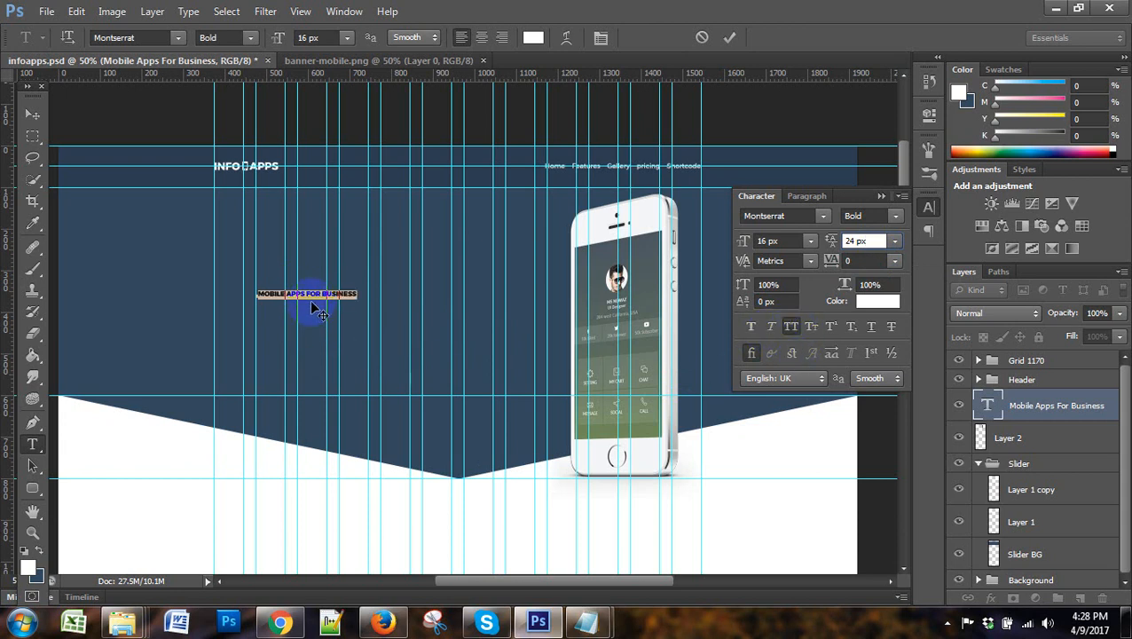
Set the font size of the selected slider headline to 50 px
{"action": "left_click", "coordinate": [302, 37]}
{"action": "key", "text": "Up"}
{"action": "key", "text": "Up"}
{"action": "key", "text": "Up"}
{"action": "key", "text": "Up"}
{"action": "key", "text": "Up"}
{"action": "key", "text": "Up"}
{"action": "key", "text": "Up"}
{"action": "key", "text": "Up"}
{"action": "key", "text": "Up"}
{"action": "key", "text": "Up"}
{"action": "key", "text": "Up"}
{"action": "key", "text": "Up"}
{"action": "key", "text": "Up"}
{"action": "key", "text": "Up"}
{"action": "key", "text": "Up"}
{"action": "key", "text": "Up"}
{"action": "key", "text": "Up"}
{"action": "key", "text": "Up"}
{"action": "key", "text": "Up"}
{"action": "key", "text": "Up"}
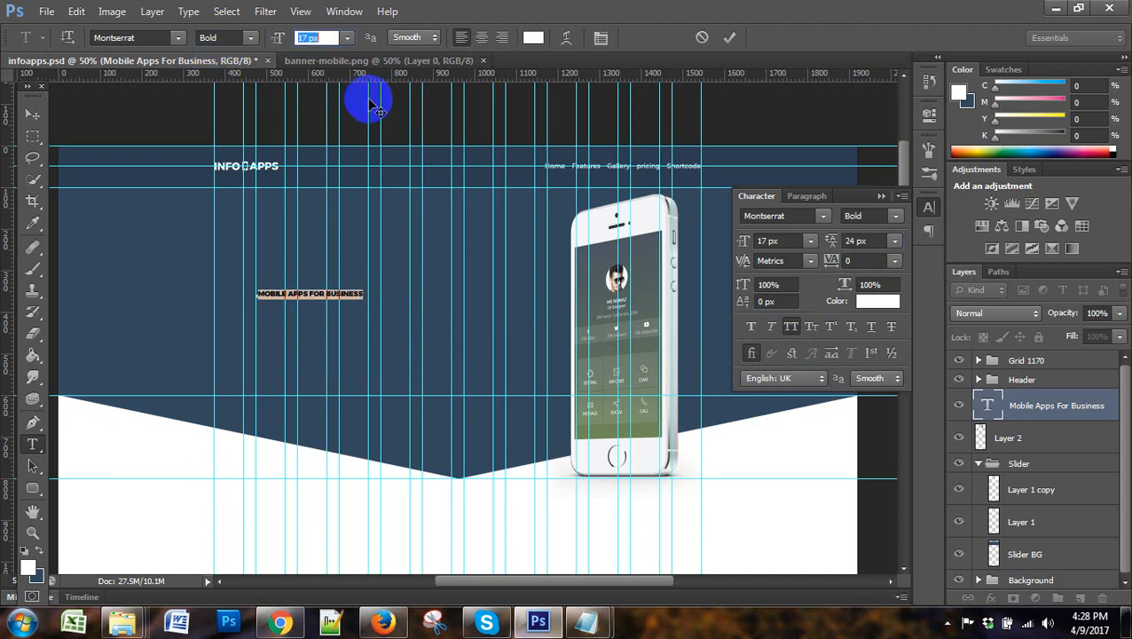
{"action": "key", "text": "Up"}
{"action": "key", "text": "Up"}
{"action": "key", "text": "Up"}
{"action": "key", "text": "Up"}
{"action": "key", "text": "Up"}
{"action": "key", "text": "Up"}
{"action": "key", "text": "Up"}
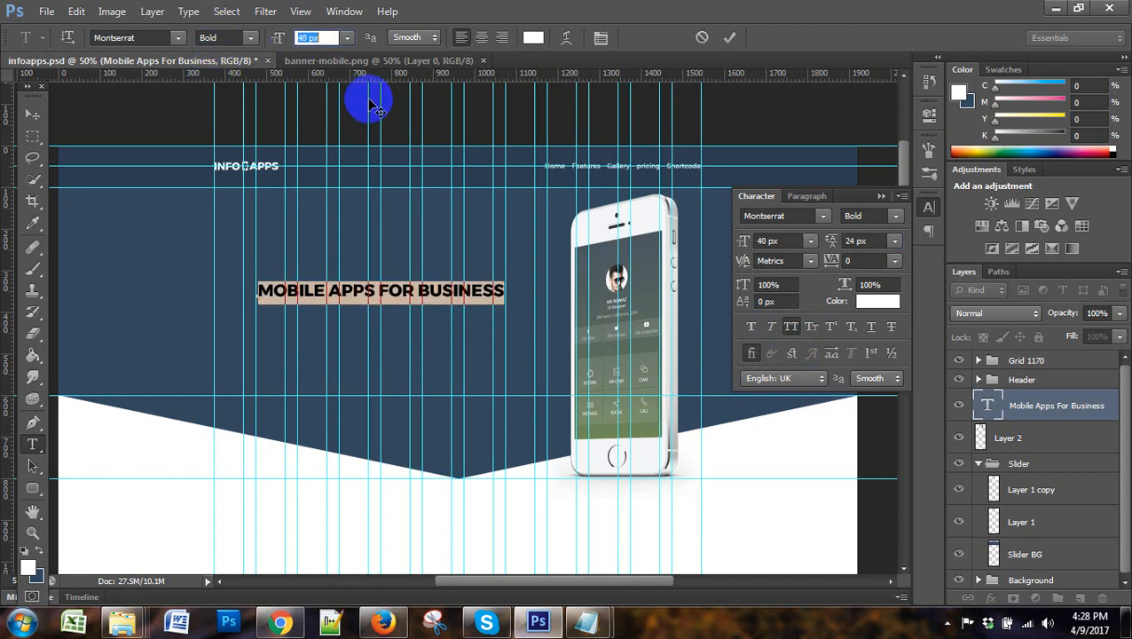
{"action": "key", "text": "Up"}
{"action": "key", "text": "Up"}
{"action": "key", "text": "Up"}
{"action": "key", "text": "Up"}
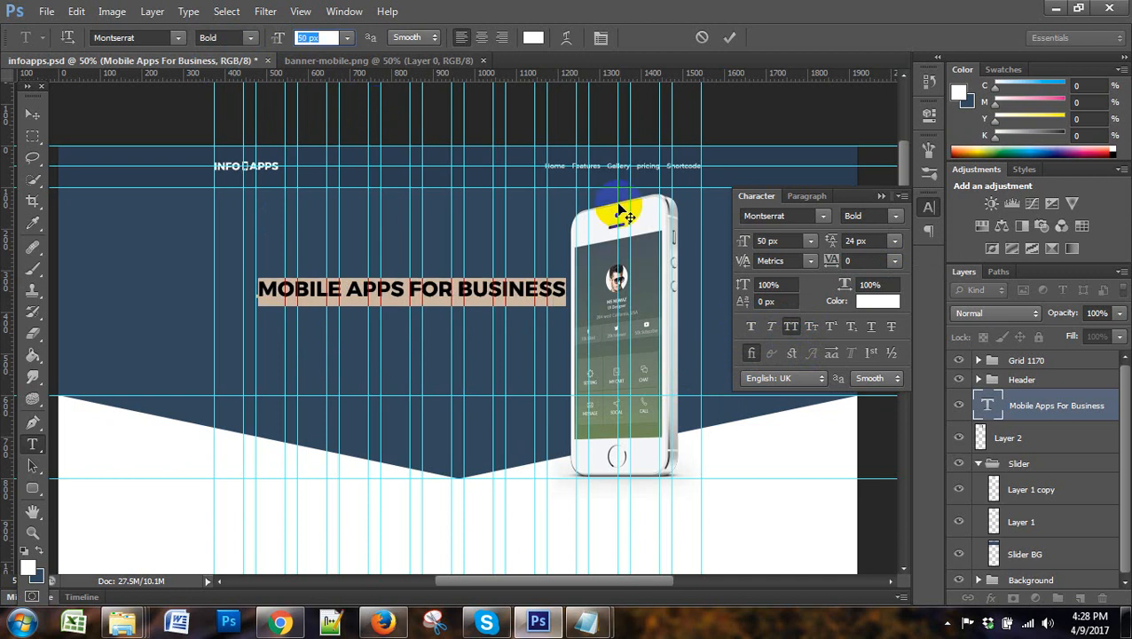
Commit the headline and nudge it left until it aligns with the guide at the logo's left edge
{"action": "left_click", "coordinate": [32, 115]}
{"action": "key", "text": "Left"}
{"action": "key", "text": "Left"}
{"action": "key", "text": "Left"}
{"action": "key", "text": "Left"}
{"action": "key", "text": "Left"}
{"action": "key", "text": "Left"}
{"action": "key", "text": "Left"}
{"action": "key", "text": "Left"}
{"action": "key", "text": "Left"}
{"action": "key", "text": "Left"}
{"action": "key", "text": "Left"}
{"action": "key", "text": "Left"}
{"action": "key", "text": "Left"}
{"action": "key", "text": "Left"}
{"action": "key", "text": "Left"}
{"action": "key", "text": "Left"}
{"action": "key", "text": "Left"}
{"action": "key", "text": "Left"}
{"action": "key", "text": "Left"}
{"action": "key", "text": "Left"}
{"action": "key", "text": "Left"}
{"action": "key", "text": "Left"}
{"action": "key", "text": "Left"}
{"action": "key", "text": "Left"}
{"action": "key", "text": "Left"}
{"action": "key", "text": "Left"}
{"action": "key", "text": "Left"}
{"action": "key", "text": "Left"}
{"action": "key", "text": "Left"}
{"action": "key", "text": "Left"}
{"action": "key", "text": "Left"}
{"action": "key", "text": "Left"}
{"action": "key", "text": "Left"}
{"action": "key", "text": "Left"}
{"action": "key", "text": "Left"}
{"action": "key", "text": "Left"}
{"action": "key", "text": "Left"}
{"action": "key", "text": "Left"}
{"action": "key", "text": "Left"}
{"action": "key", "text": "Left"}
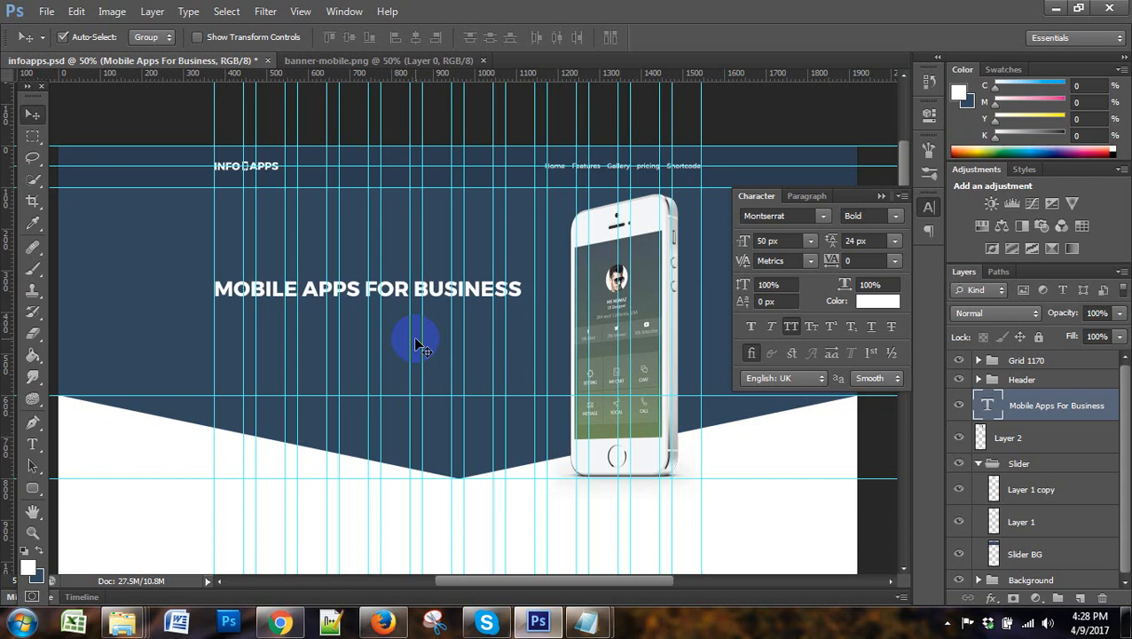
Nudge the headline up so it sits higher beside the upper part of the phone screen
{"action": "key", "text": "Up"}
{"action": "key", "text": "Up"}
{"action": "key", "text": "Up"}
{"action": "key", "text": "Up"}
{"action": "key", "text": "Up"}
{"action": "key", "text": "Up"}
{"action": "key", "text": "Up"}
{"action": "key", "text": "Up"}
{"action": "key", "text": "Up"}
{"action": "key", "text": "Up"}
{"action": "key", "text": "Up"}
{"action": "key", "text": "Up"}
{"action": "key", "text": "Up"}
{"action": "key", "text": "Up"}
{"action": "key", "text": "Up"}
{"action": "key", "text": "Up"}
{"action": "key", "text": "Up"}
{"action": "key", "text": "Up"}
{"action": "key", "text": "Up"}
{"action": "key", "text": "Up"}
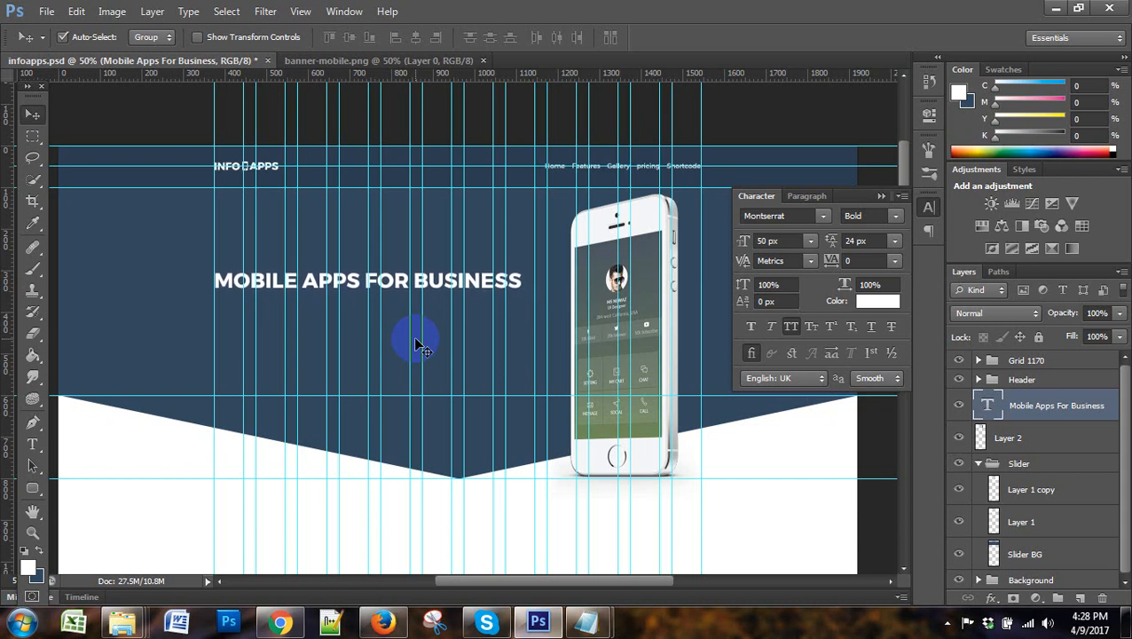
{"action": "key", "text": "Up"}
{"action": "key", "text": "Up"}
{"action": "key", "text": "Up"}
{"action": "key", "text": "Up"}
{"action": "key", "text": "Up"}
{"action": "key", "text": "Up"}
{"action": "key", "text": "Up"}
{"action": "key", "text": "Up"}
{"action": "key", "text": "Up"}
{"action": "key", "text": "Up"}
{"action": "key", "text": "Up"}
{"action": "key", "text": "Up"}
{"action": "key", "text": "Up"}
{"action": "key", "text": "Up"}
{"action": "key", "text": "Up"}
{"action": "key", "text": "Up"}
{"action": "key", "text": "Up"}
{"action": "key", "text": "Up"}
{"action": "key", "text": "Up"}
{"action": "key", "text": "Up"}
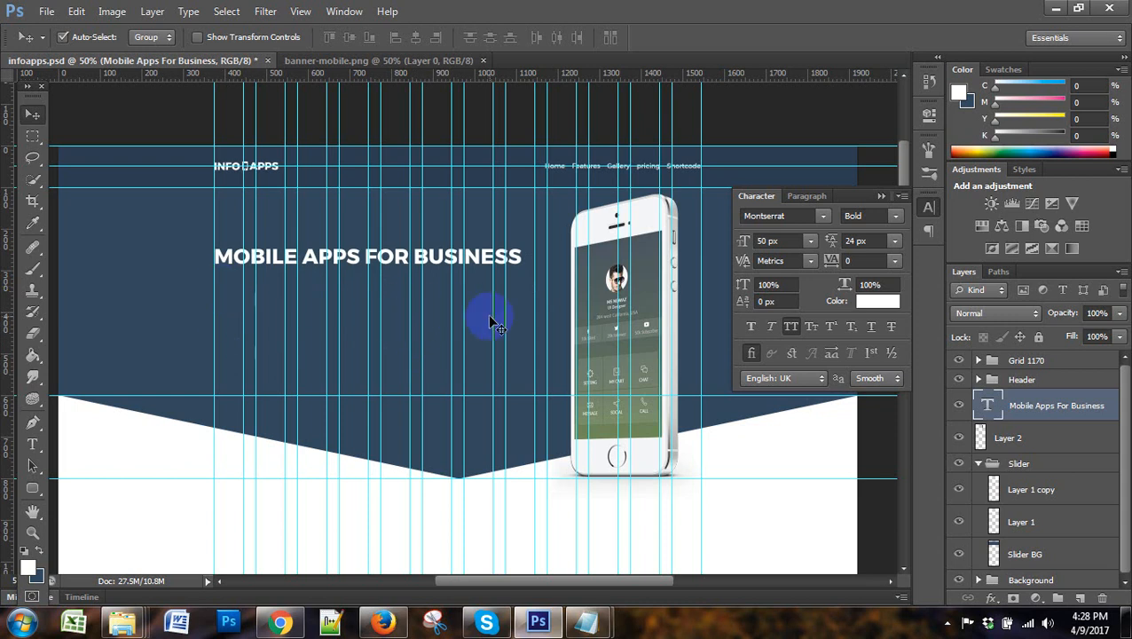
Switch to Chrome and open the "Mobile Apps For Business - The Power Is in the PUSH" search result in a new tab
{"action": "left_click", "coordinate": [279, 621]}
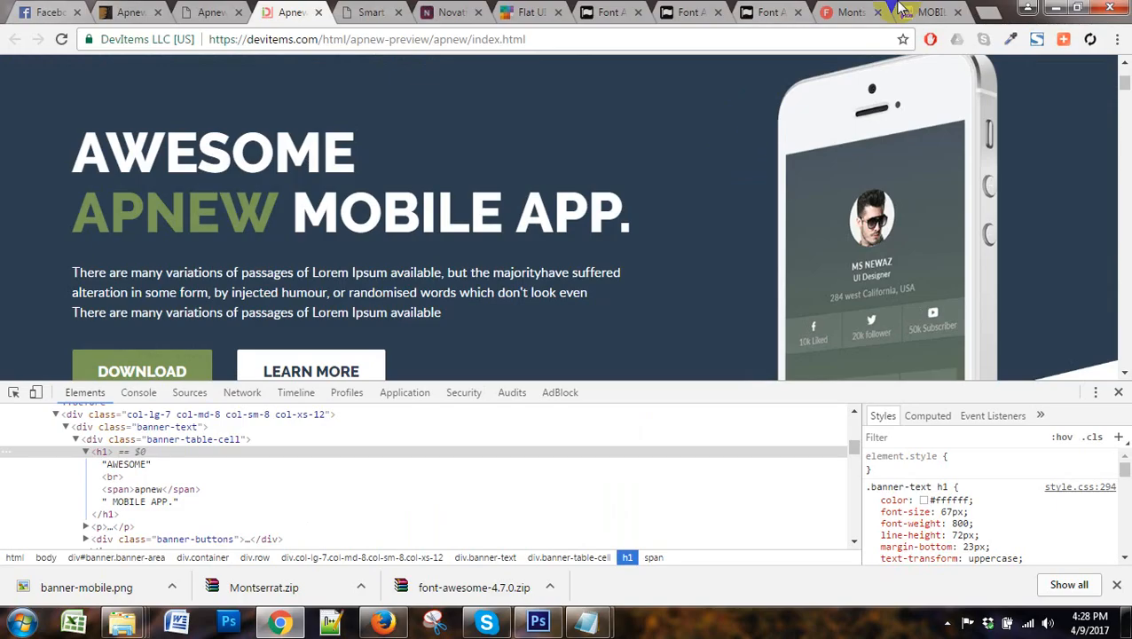
{"action": "left_click", "coordinate": [902, 11]}
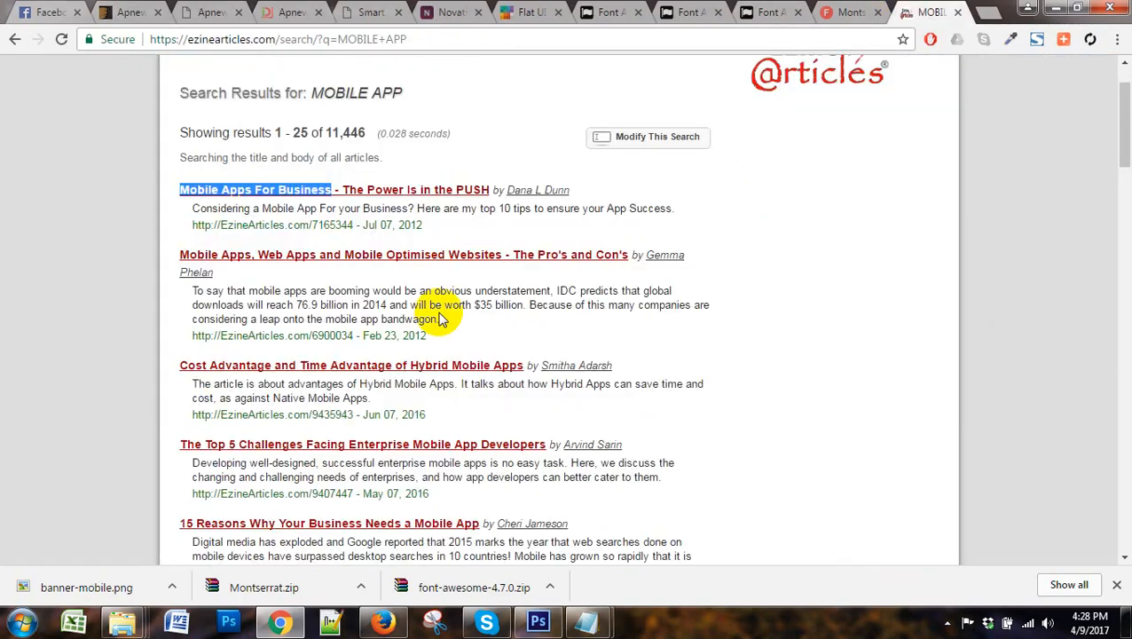
{"action": "middle_click", "coordinate": [368, 190]}
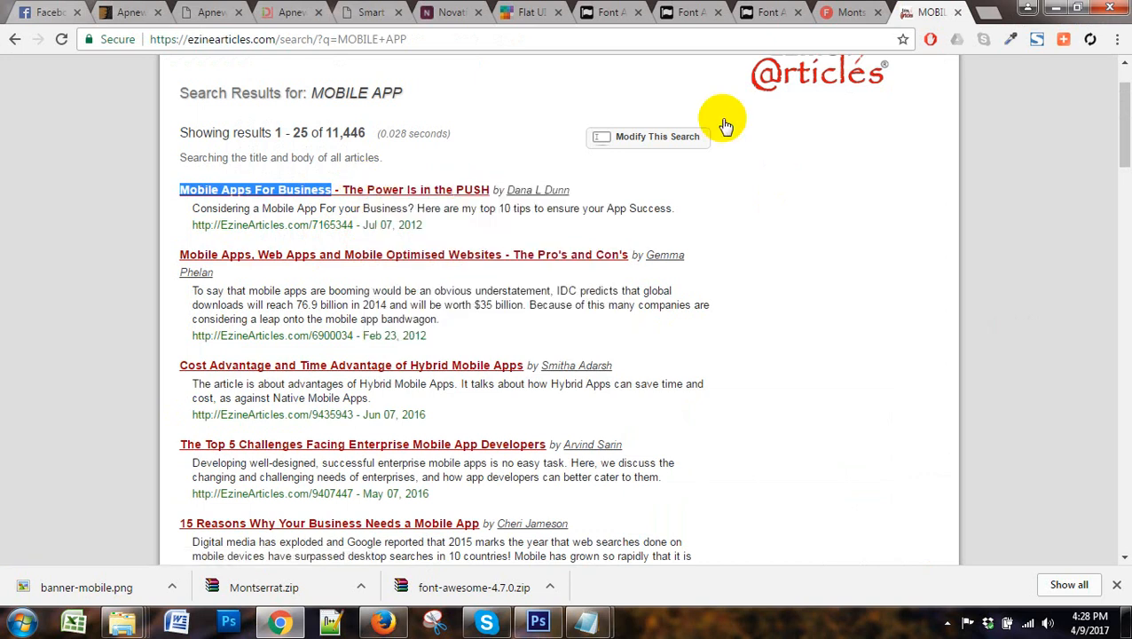
{"action": "left_click", "coordinate": [940, 12]}
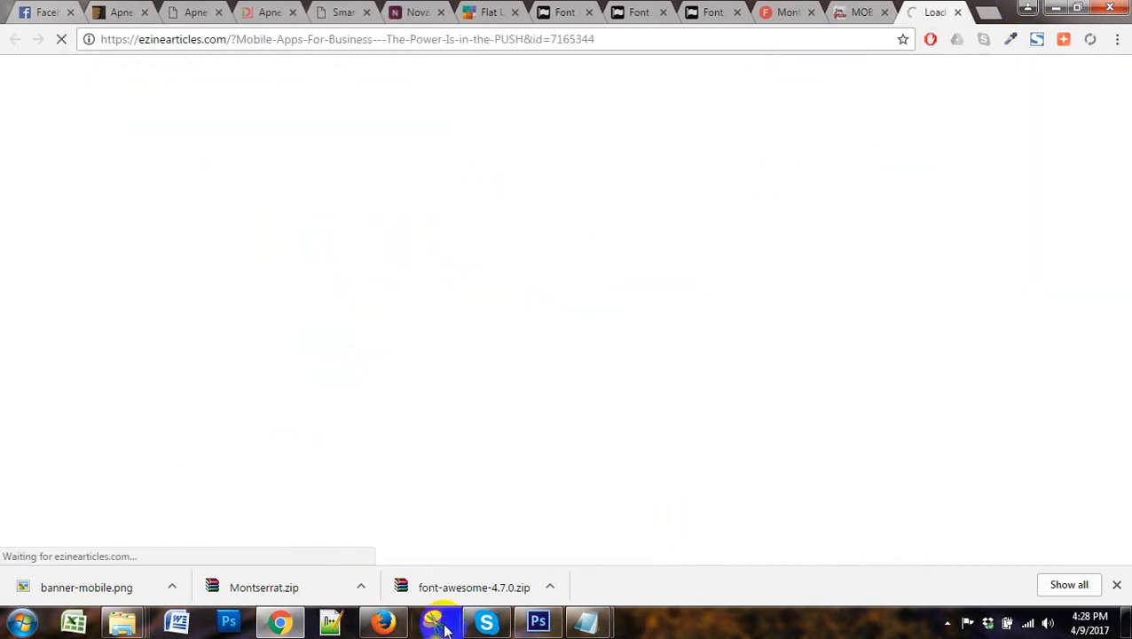
Switch to Photoshop and replace the word "Mobile" with "INFO" in the slider headline
{"action": "left_click", "coordinate": [538, 621]}
{"action": "left_click_drag", "start_coordinate": [273, 279], "coordinate": [284, 265]}
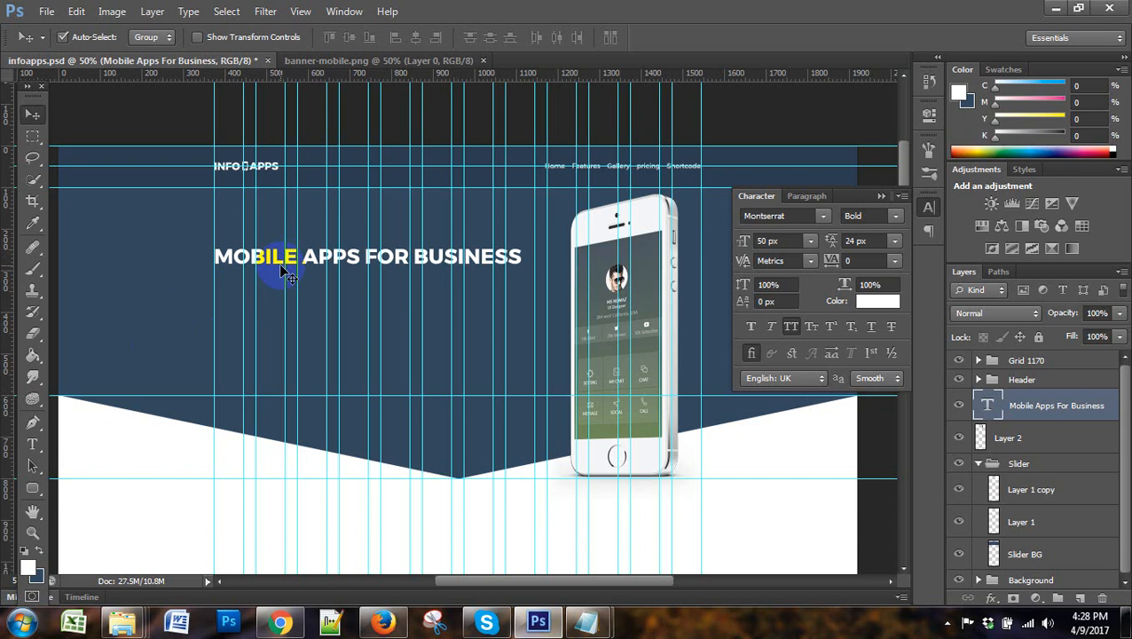
{"action": "left_click", "coordinate": [32, 444]}
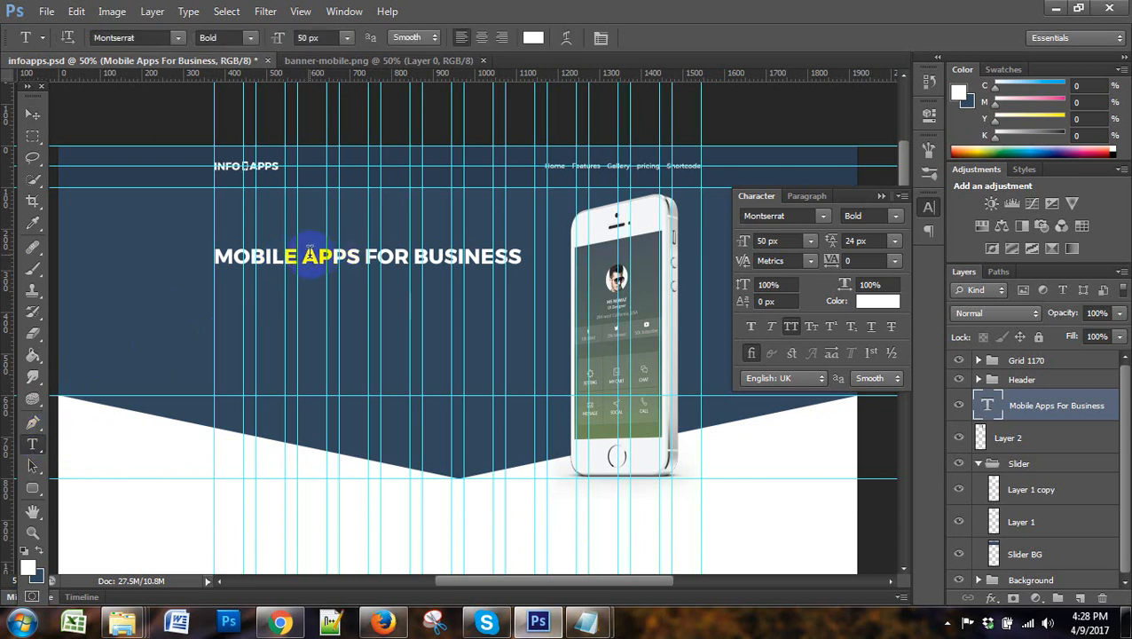
{"action": "left_click", "coordinate": [308, 255]}
{"action": "key", "text": "BackSpace"}
{"action": "key", "text": "BackSpace"}
{"action": "key", "text": "BackSpace"}
{"action": "key", "text": "BackSpace"}
{"action": "key", "text": "BackSpace"}
{"action": "key", "text": "BackSpace"}
{"action": "key", "text": "BackSpace"}
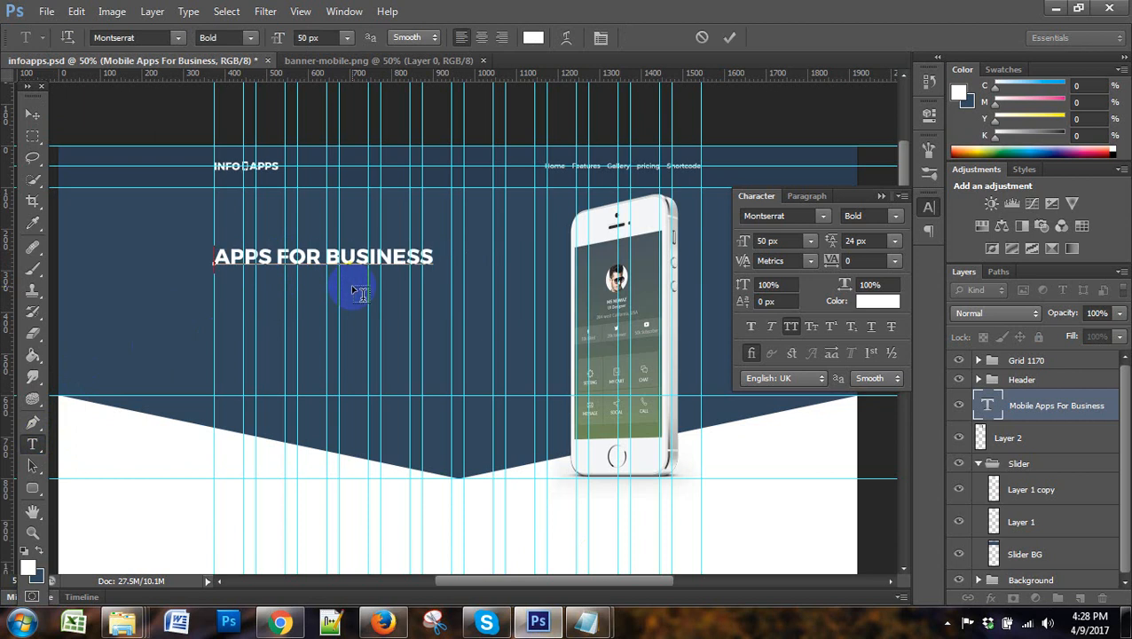
{"action": "type", "text": "INFO"}
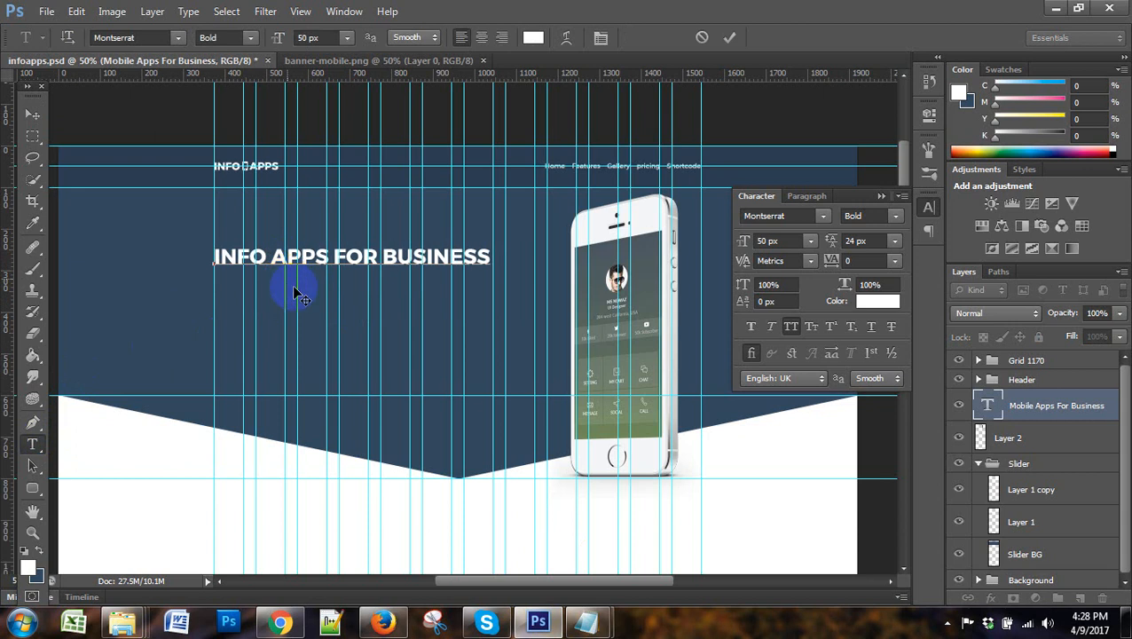
{"action": "left_click", "coordinate": [30, 114]}
Delete the space between "INFO" and "APPS" in the slider headline and commit the text
{"action": "left_click", "coordinate": [32, 443]}
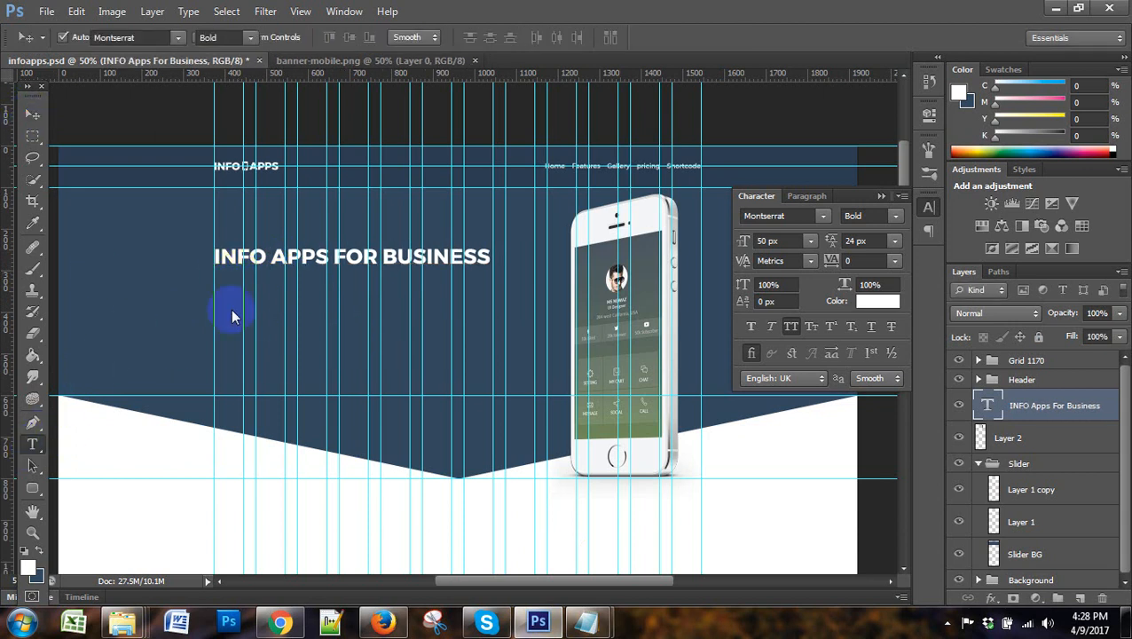
{"action": "left_click", "coordinate": [275, 257]}
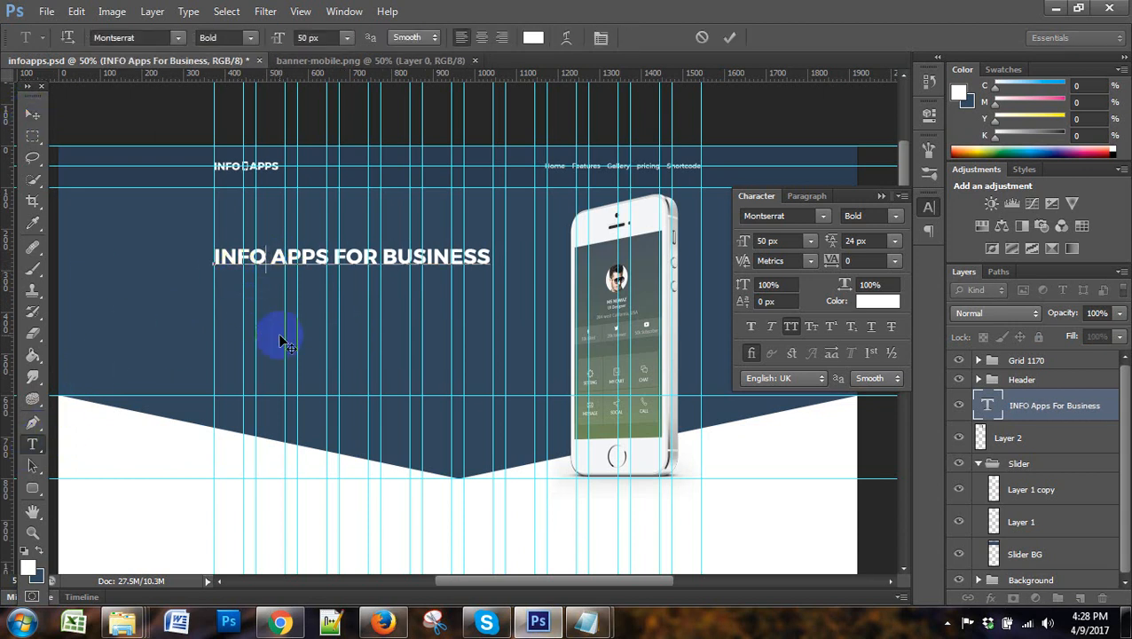
{"action": "key", "text": "BackSpace"}
{"action": "left_click", "coordinate": [31, 117]}
{"action": "left_click", "coordinate": [142, 259]}
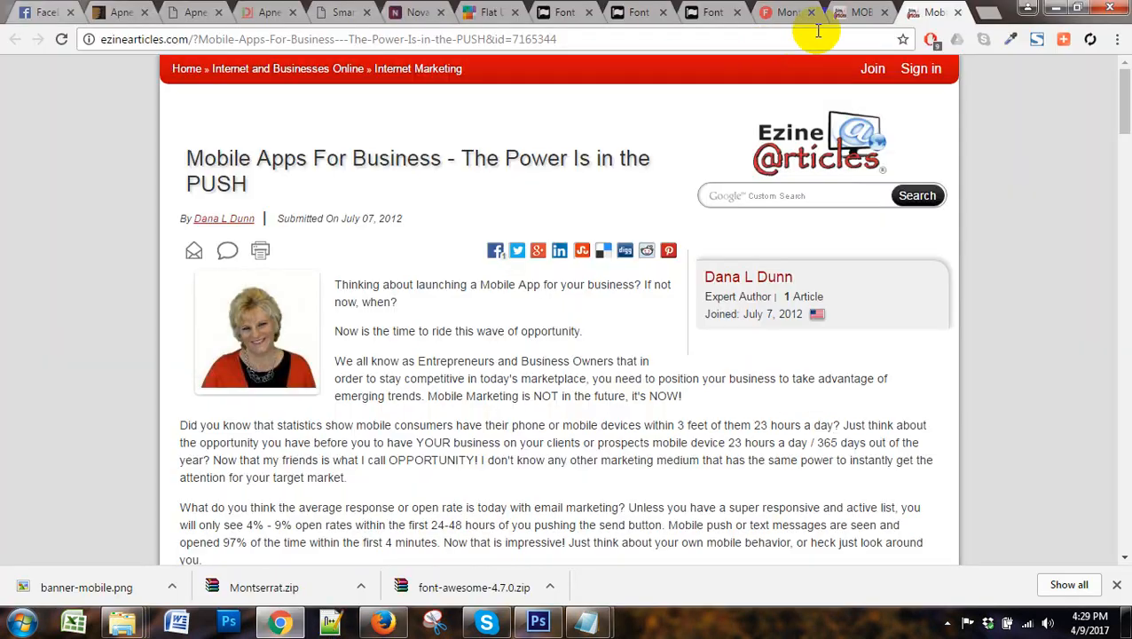
Switch to Chrome and read through the mobile apps article for a passage to use as the slider description
{"action": "left_click", "coordinate": [279, 621]}
{"action": "scroll", "coordinate": [502, 354], "scroll_direction": "down", "scroll_amount": 2}
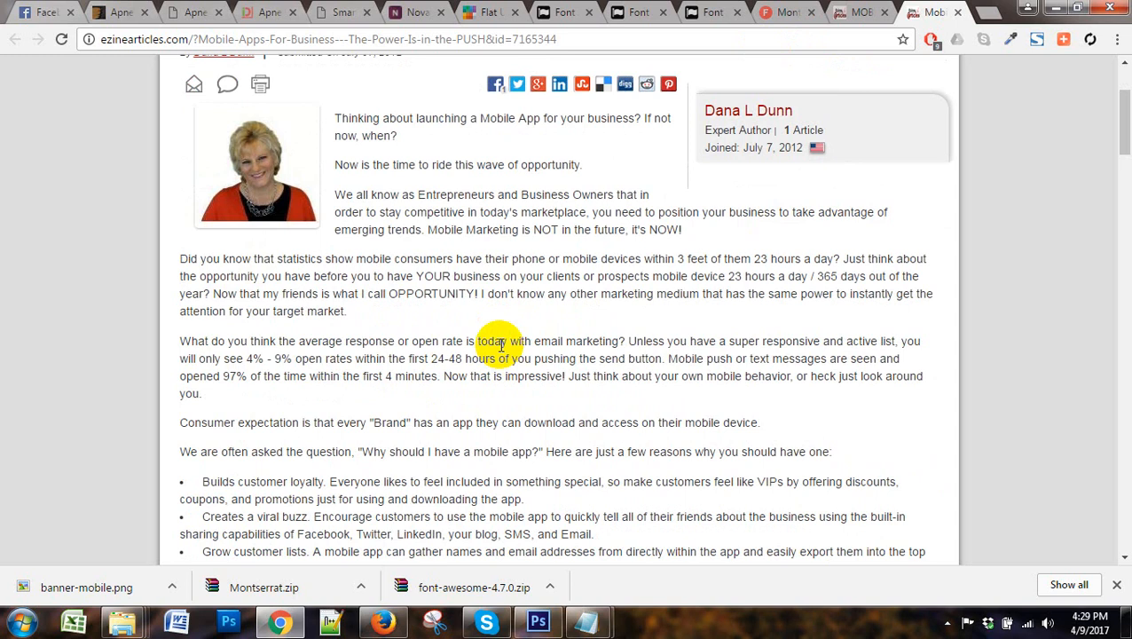
{"action": "scroll", "coordinate": [500, 344], "scroll_direction": "down", "scroll_amount": 2}
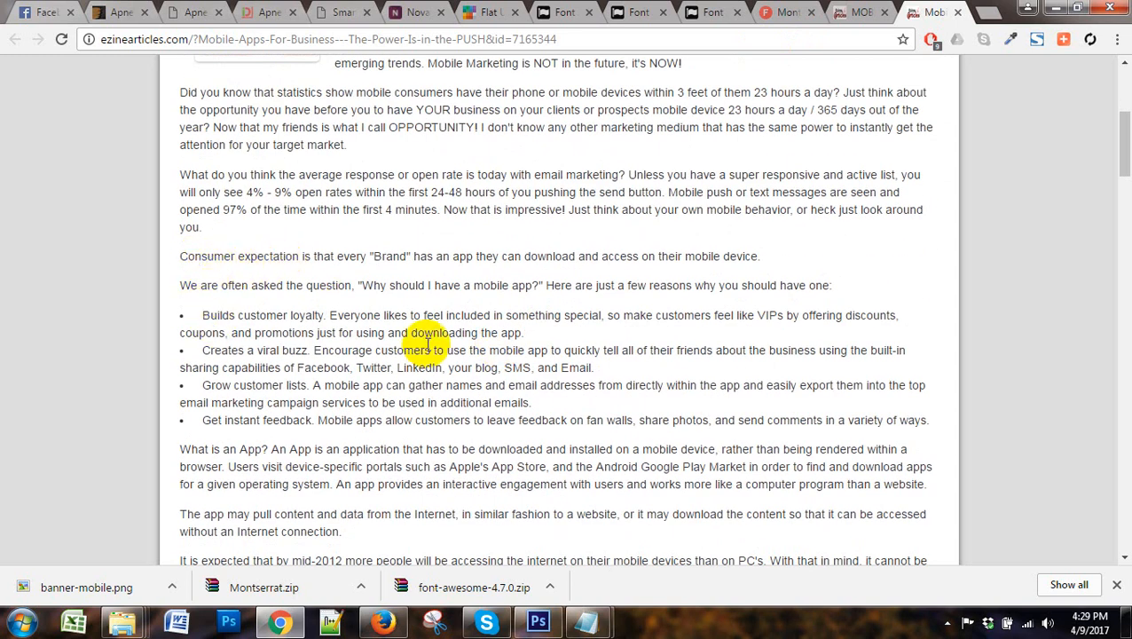
{"action": "scroll", "coordinate": [427, 345], "scroll_direction": "down", "scroll_amount": 2}
{"action": "scroll", "coordinate": [428, 344], "scroll_direction": "down", "scroll_amount": 1}
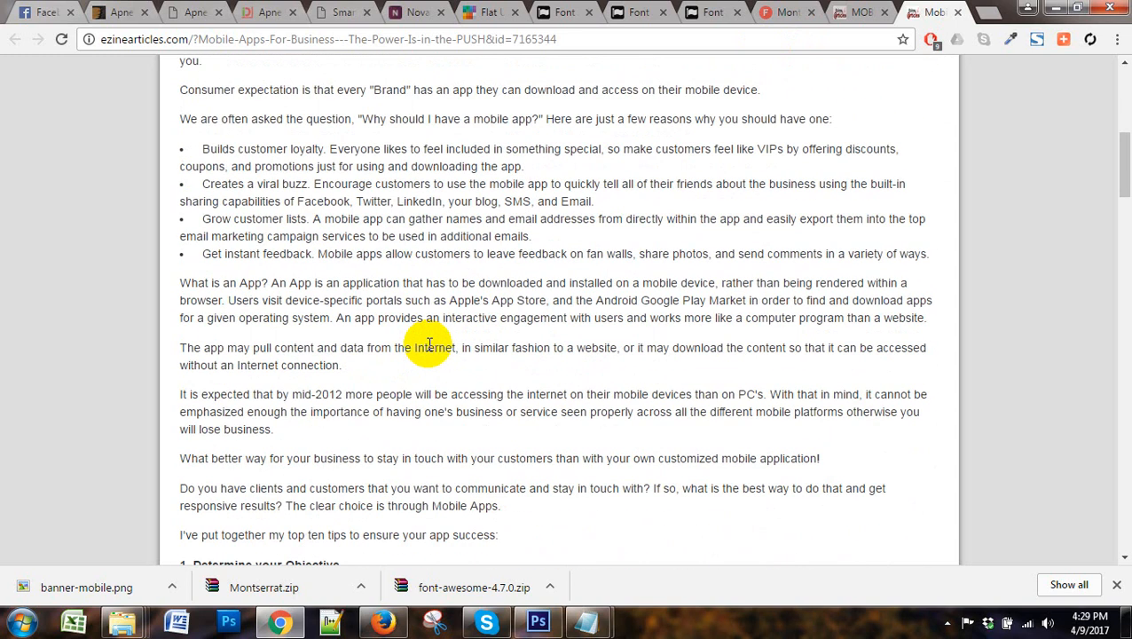
{"action": "scroll", "coordinate": [428, 344], "scroll_direction": "down", "scroll_amount": 3}
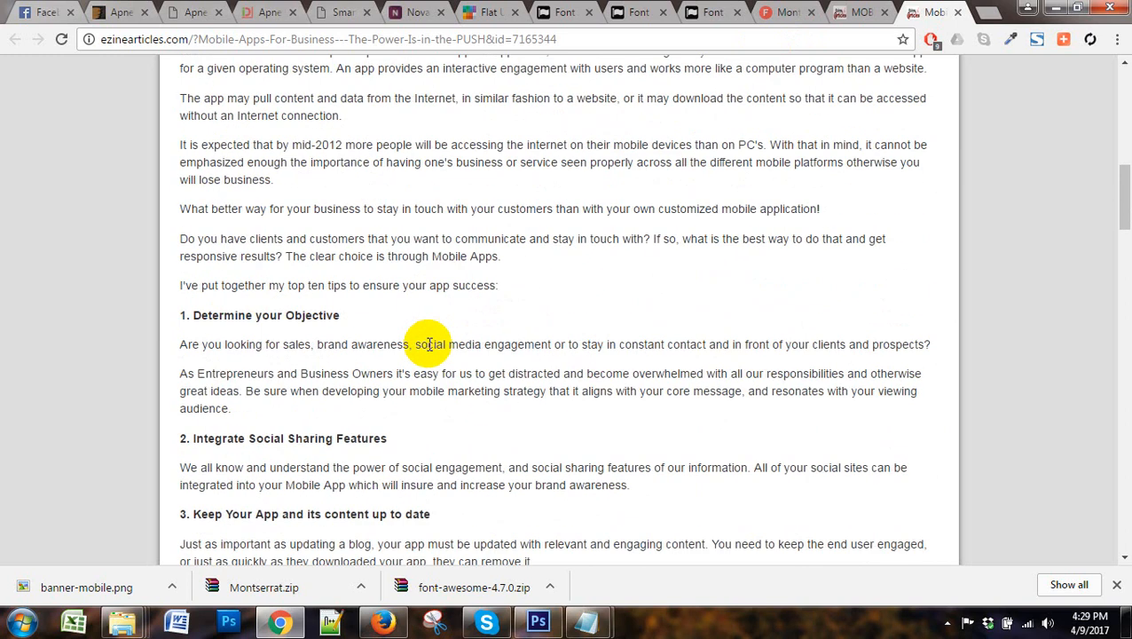
{"action": "scroll", "coordinate": [429, 344], "scroll_direction": "down", "scroll_amount": 3}
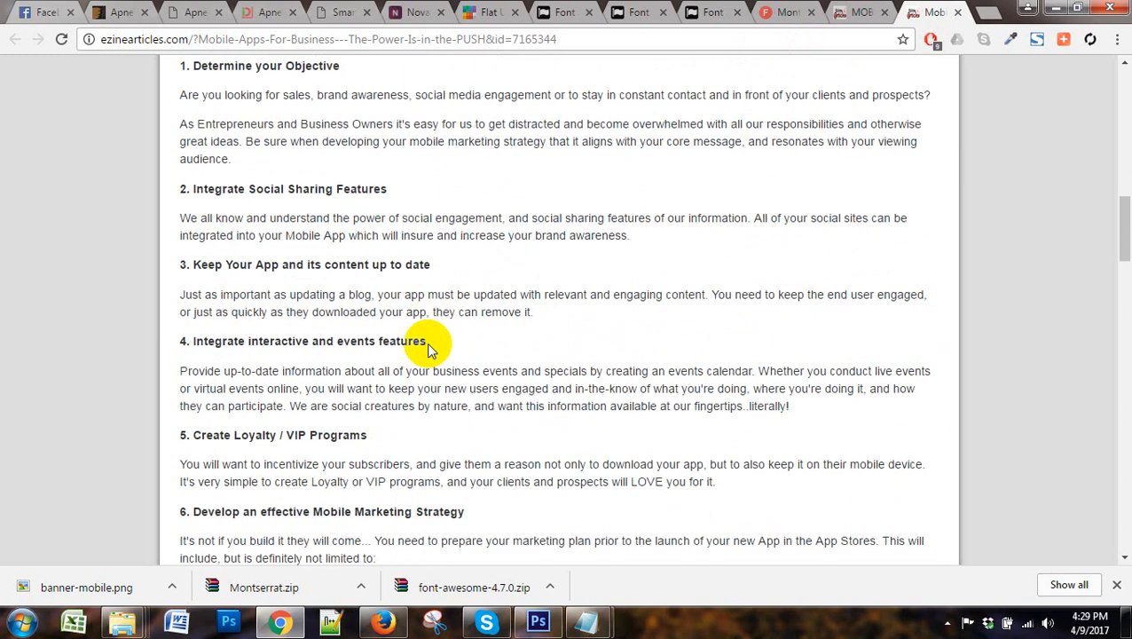
{"action": "scroll", "coordinate": [428, 348], "scroll_direction": "down", "scroll_amount": 1}
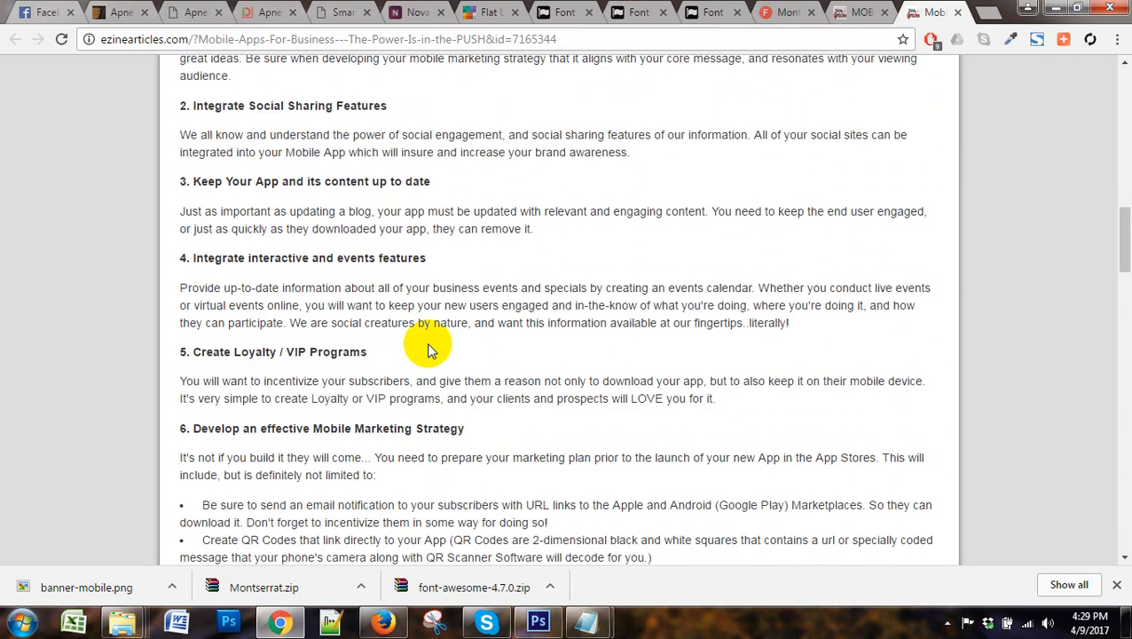
{"action": "scroll", "coordinate": [428, 349], "scroll_direction": "down", "scroll_amount": 2}
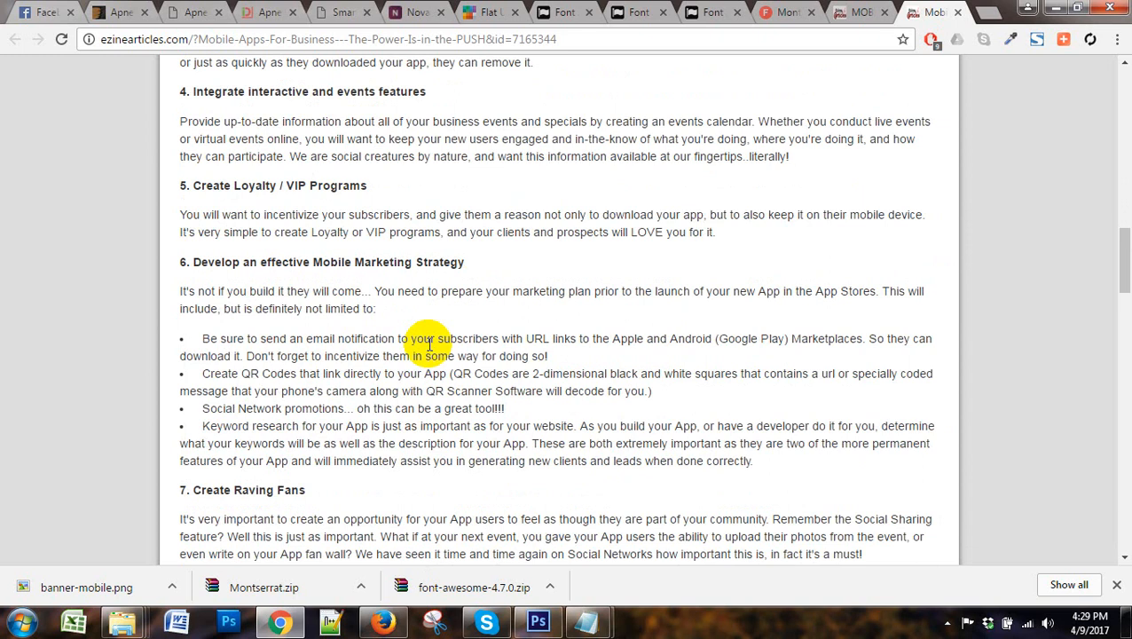
{"action": "scroll", "coordinate": [429, 345], "scroll_direction": "down", "scroll_amount": 2}
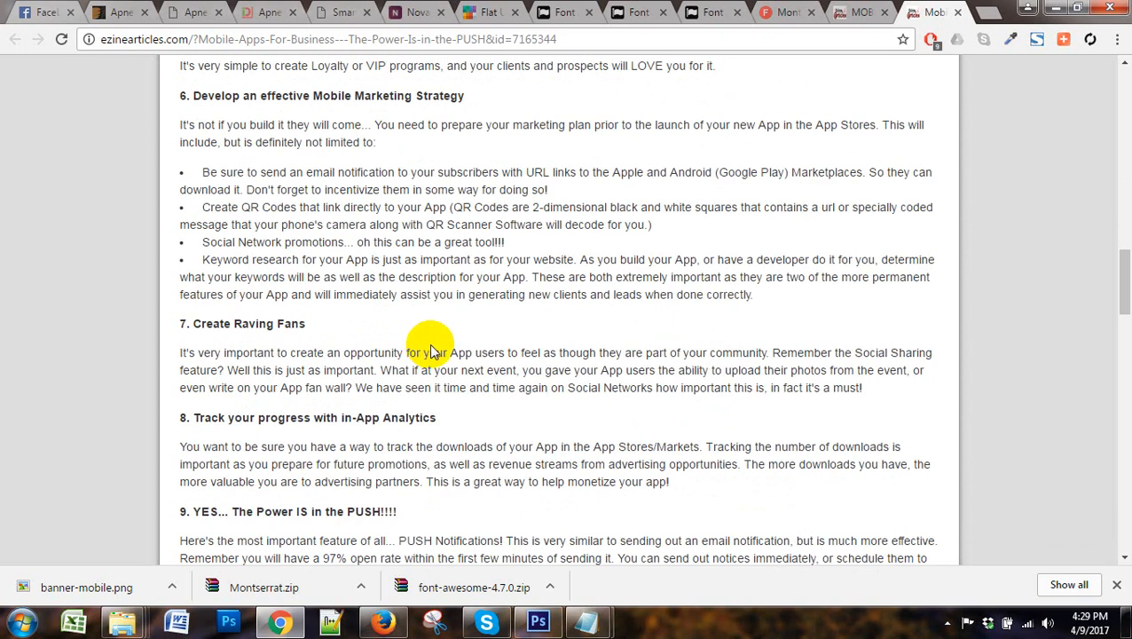
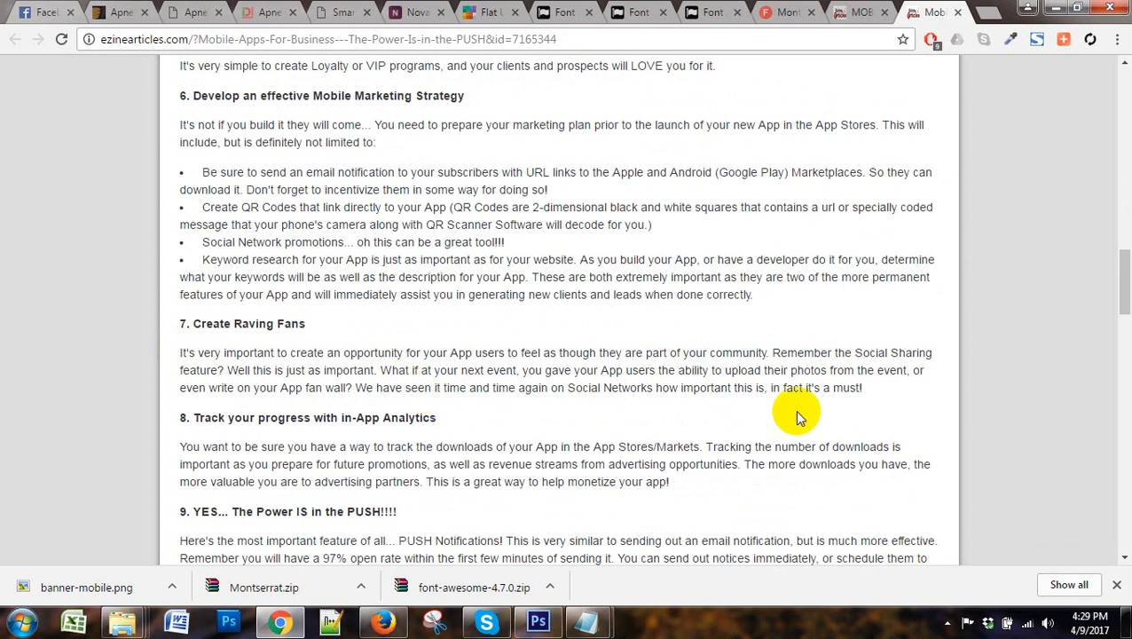
Copy the passage from "You want to be sure" through "future promotions" under the article's "Track your progress with in-App Analytics" heading
{"action": "left_click_drag", "start_coordinate": [302, 388], "coordinate": [346, 387]}
{"action": "left_click", "coordinate": [356, 391]}
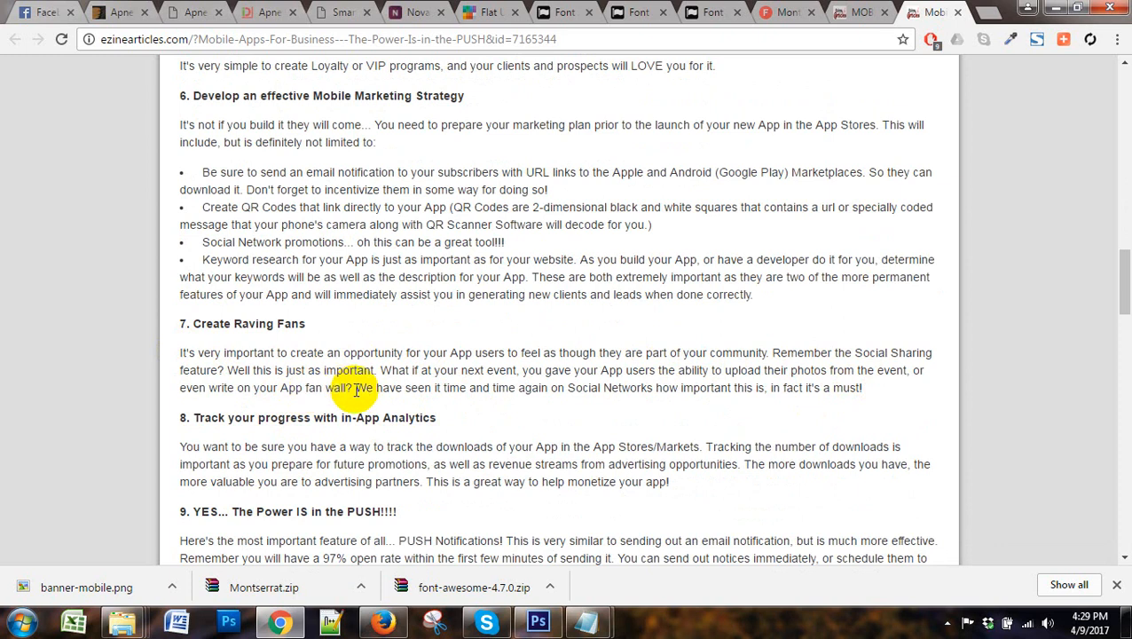
{"action": "scroll", "coordinate": [356, 390], "scroll_direction": "down", "scroll_amount": 1}
{"action": "left_click_drag", "start_coordinate": [414, 363], "coordinate": [698, 365]}
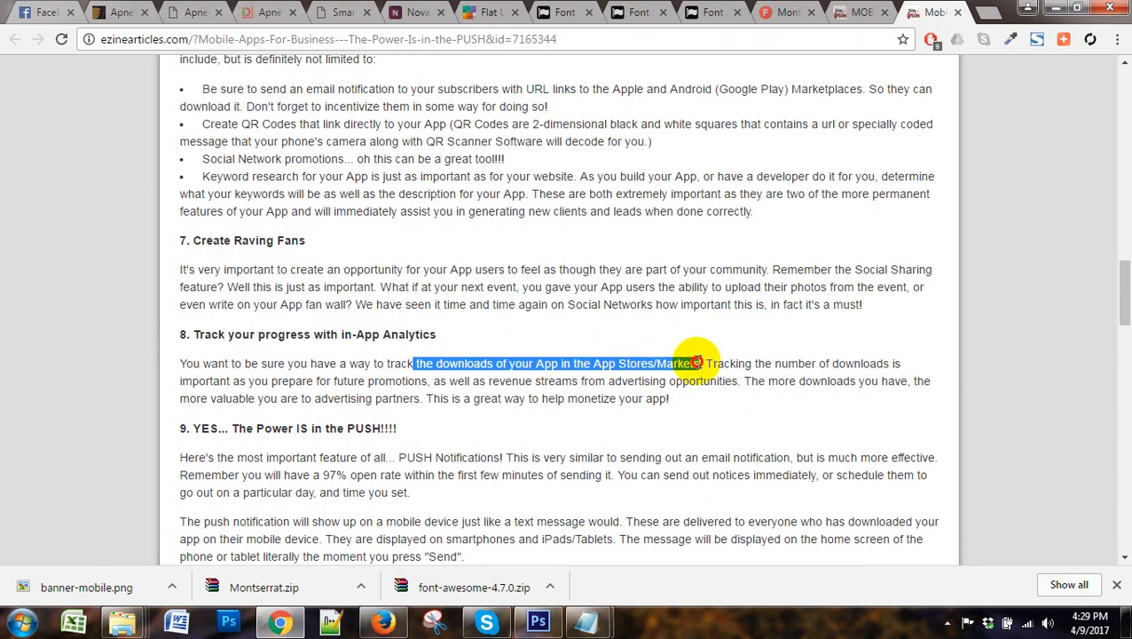
{"action": "left_click", "coordinate": [699, 362]}
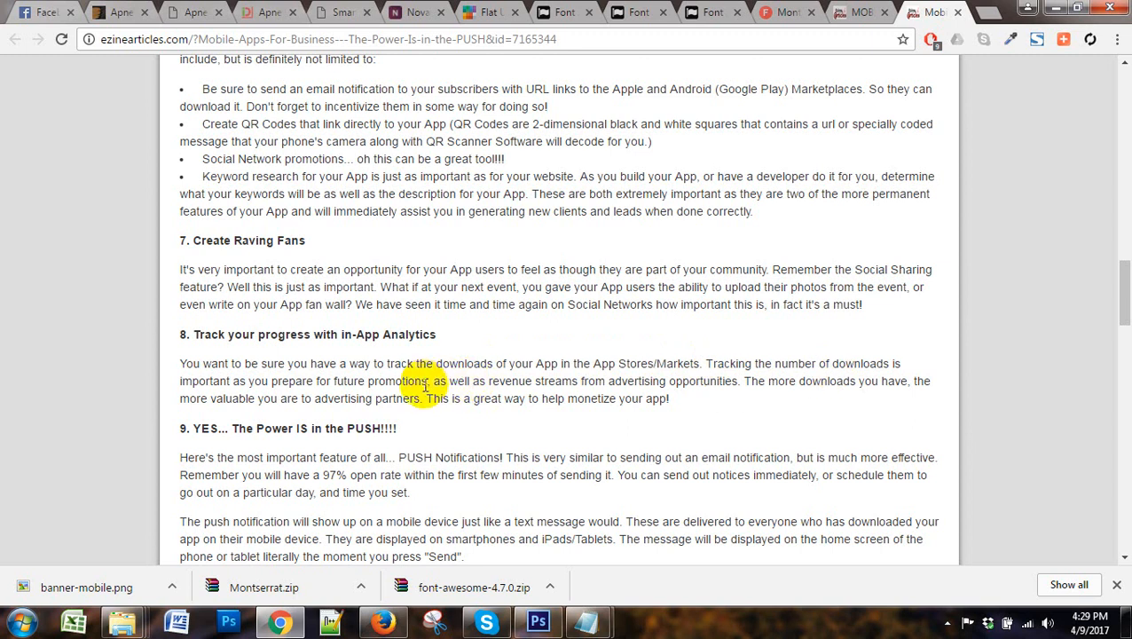
{"action": "left_click_drag", "start_coordinate": [427, 383], "coordinate": [174, 372]}
{"action": "key", "text": "ctrl+c"}
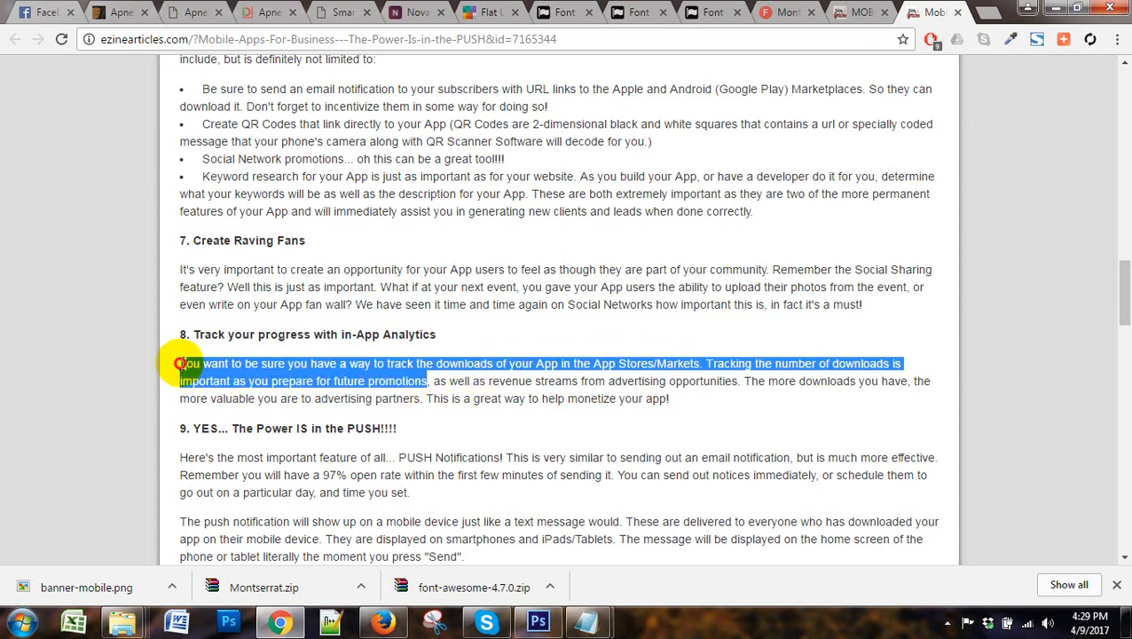
Paste the passage over the text in the untitled Notepad file and copy only the passage, leaving out the article source lines
{"action": "mouse_move", "coordinate": [585, 619]}
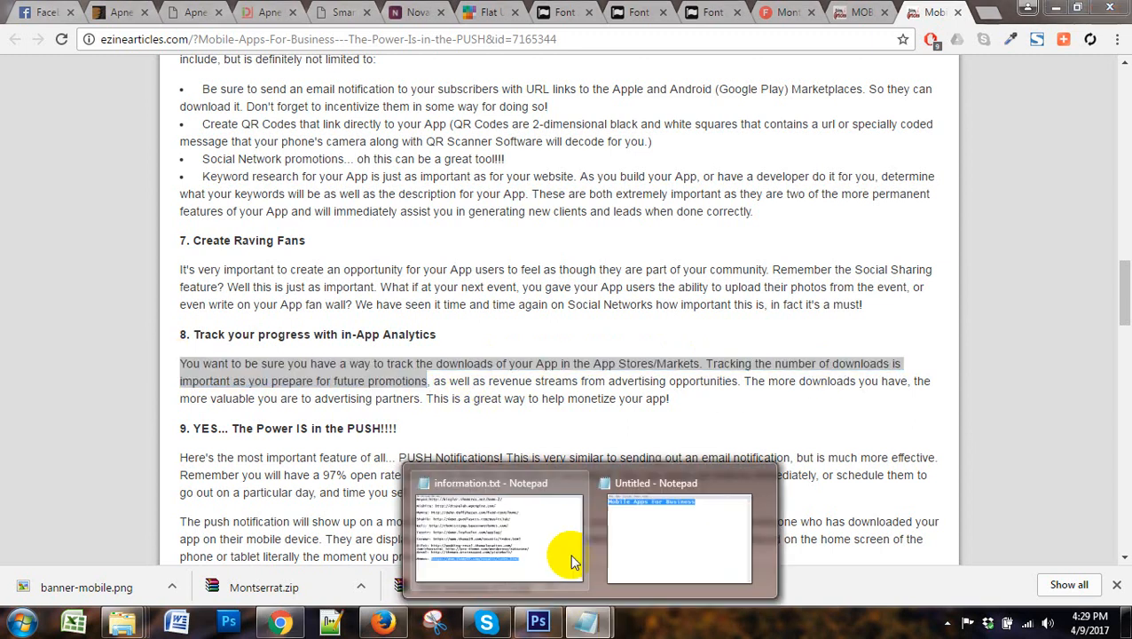
{"action": "left_click", "coordinate": [652, 612]}
{"action": "key", "text": "ctrl+v"}
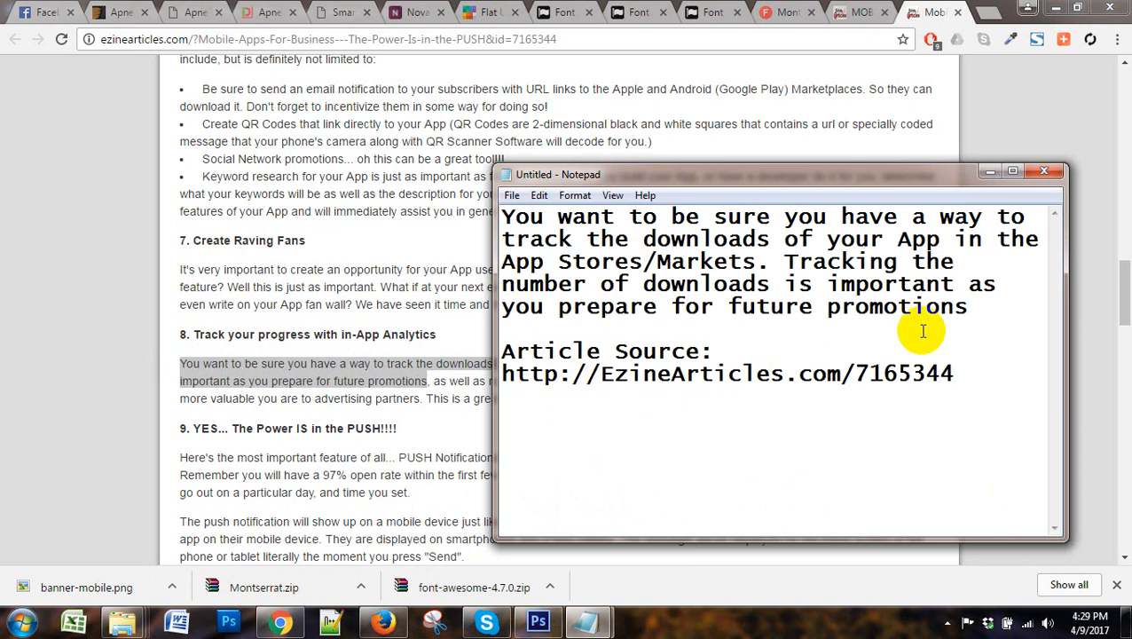
{"action": "left_click_drag", "start_coordinate": [502, 350], "coordinate": [1008, 381]}
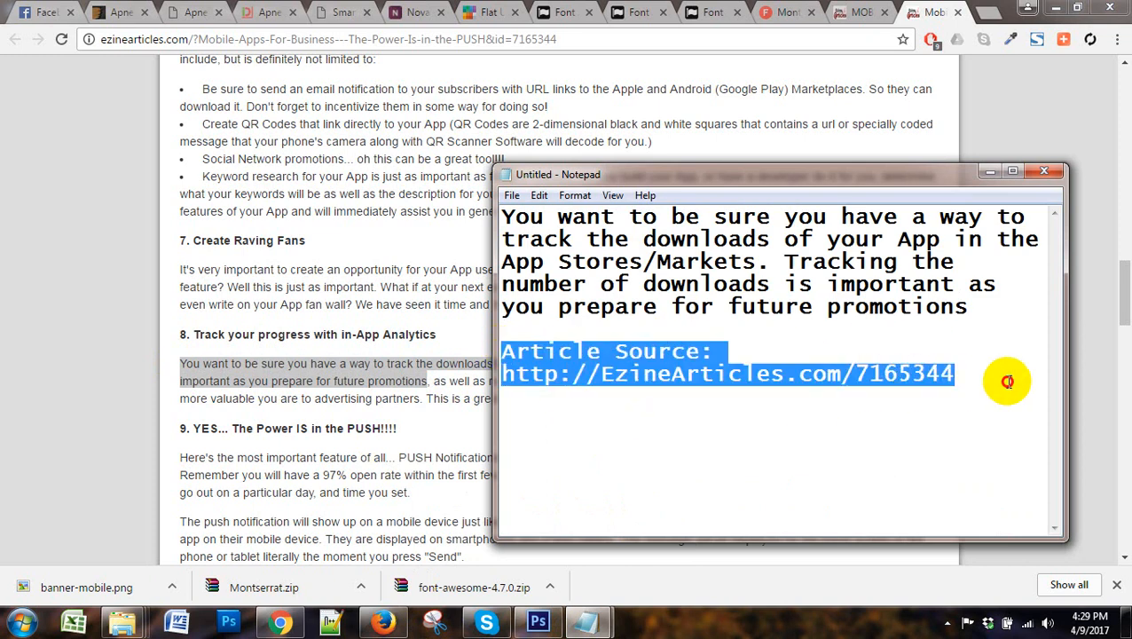
{"action": "left_click_drag", "start_coordinate": [967, 311], "coordinate": [581, 238]}
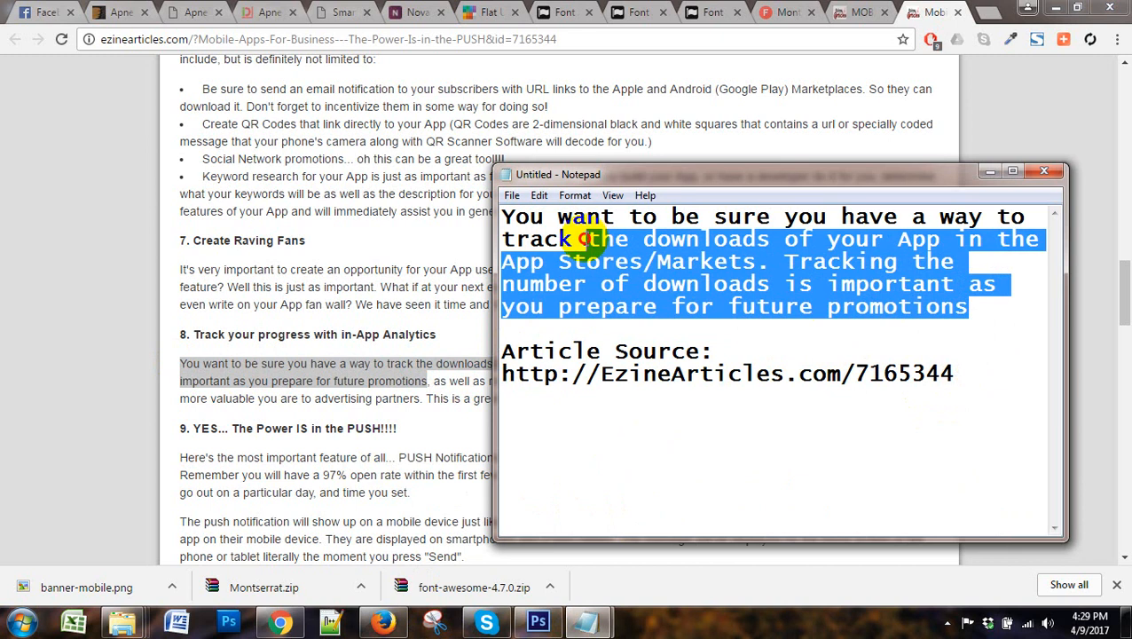
{"action": "left_click", "coordinate": [762, 290]}
{"action": "left_click_drag", "start_coordinate": [984, 306], "coordinate": [496, 217]}
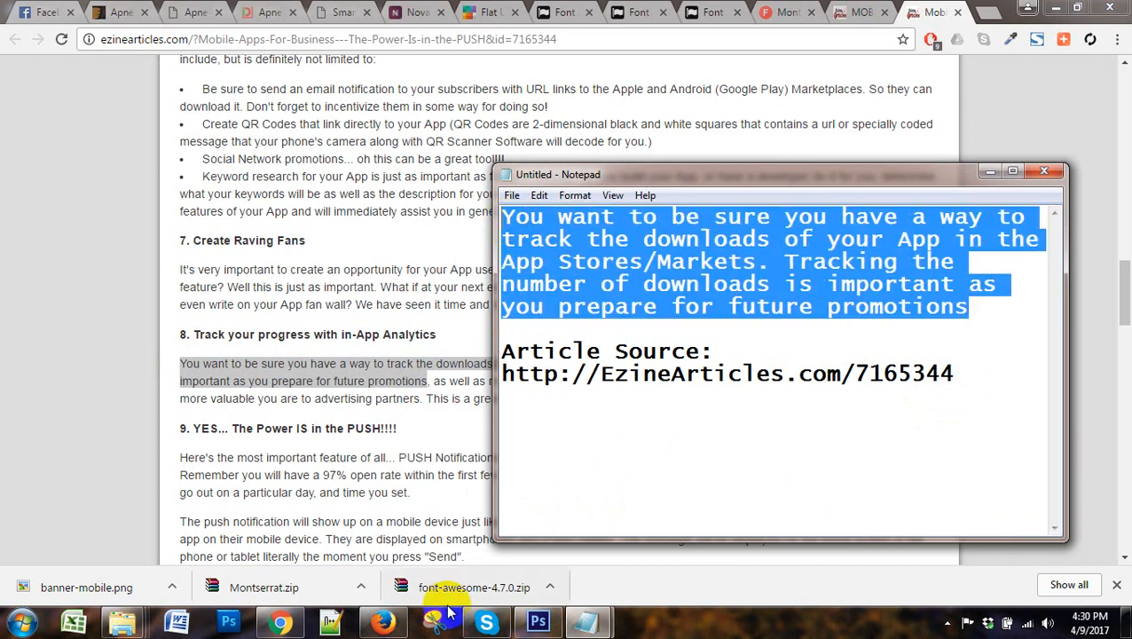
Switch to Photoshop and paste the passage into a new paragraph text box beneath the headline, about as wide as the headline
{"action": "left_click", "coordinate": [538, 621]}
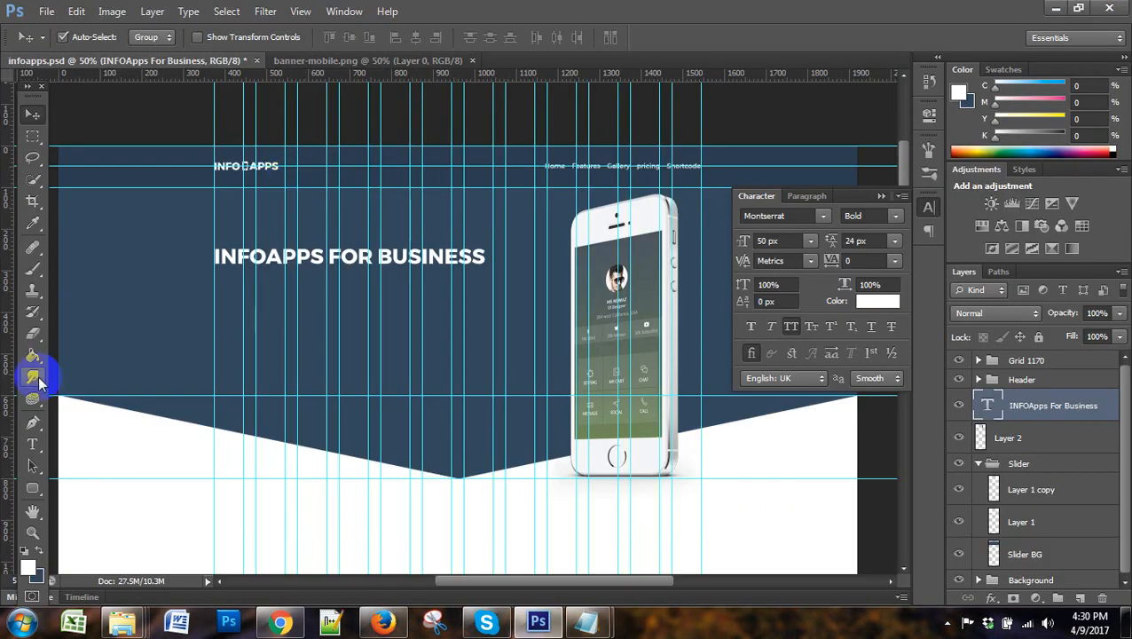
{"action": "left_click", "coordinate": [28, 451]}
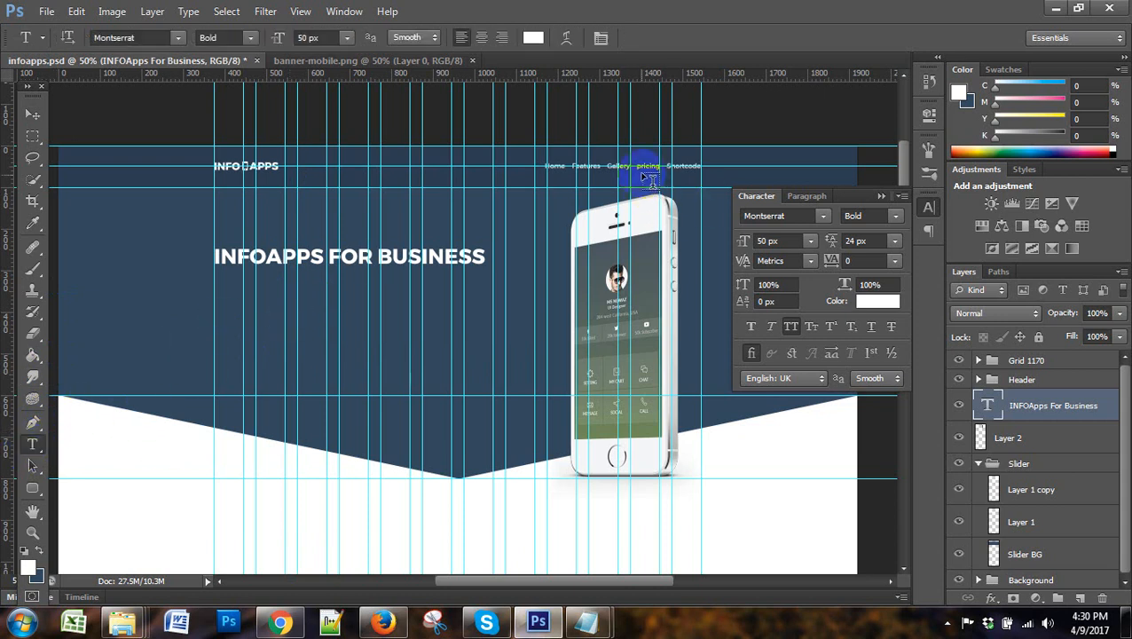
{"action": "left_click_drag", "start_coordinate": [214, 285], "coordinate": [492, 346]}
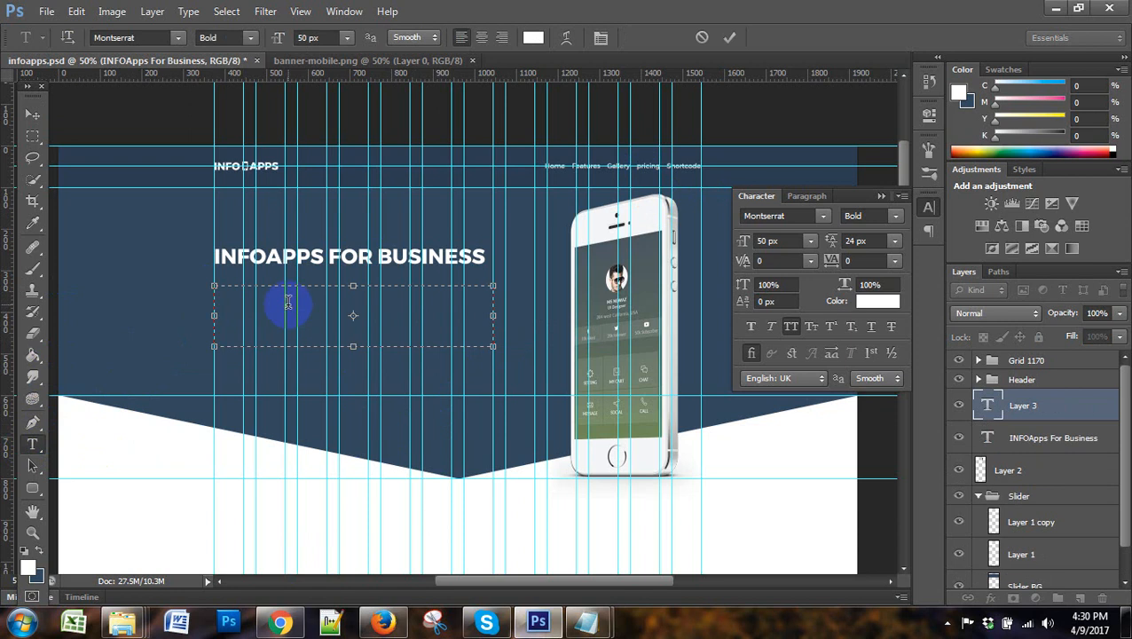
{"action": "type", "text": "YOU WANT TO BE SURE YOU HAVE A WAY TO TRACK THE DOWNLOADS OF YOUR APP IN THE APP STORES/MARKETS."}
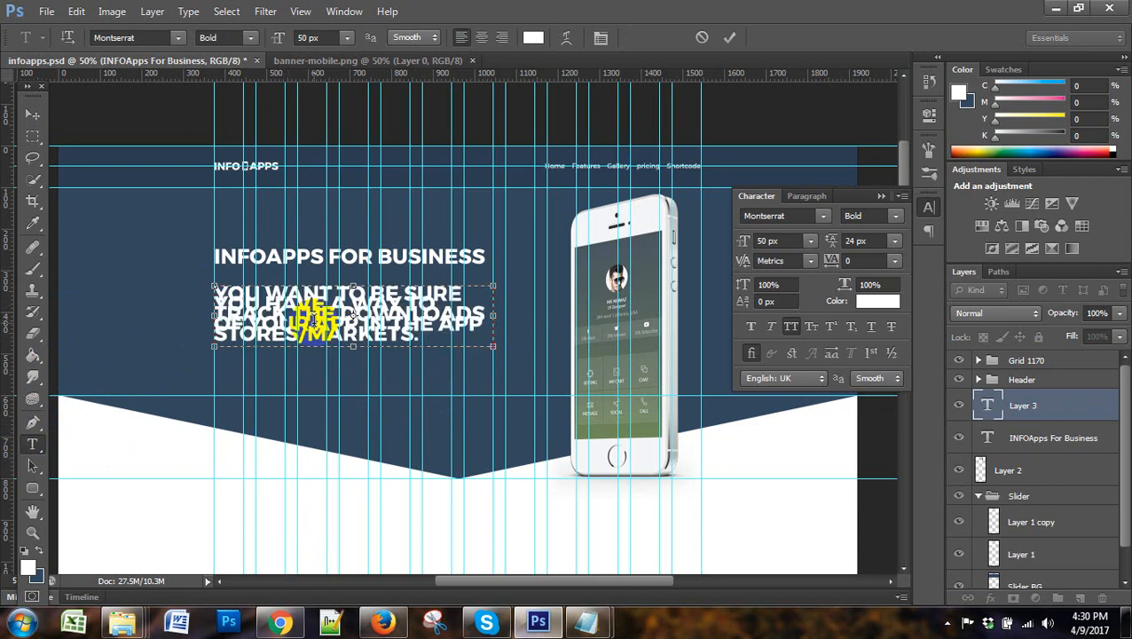
Select the whole description paragraph and reduce its font size to 16 px
{"action": "key", "text": "ctrl+a"}
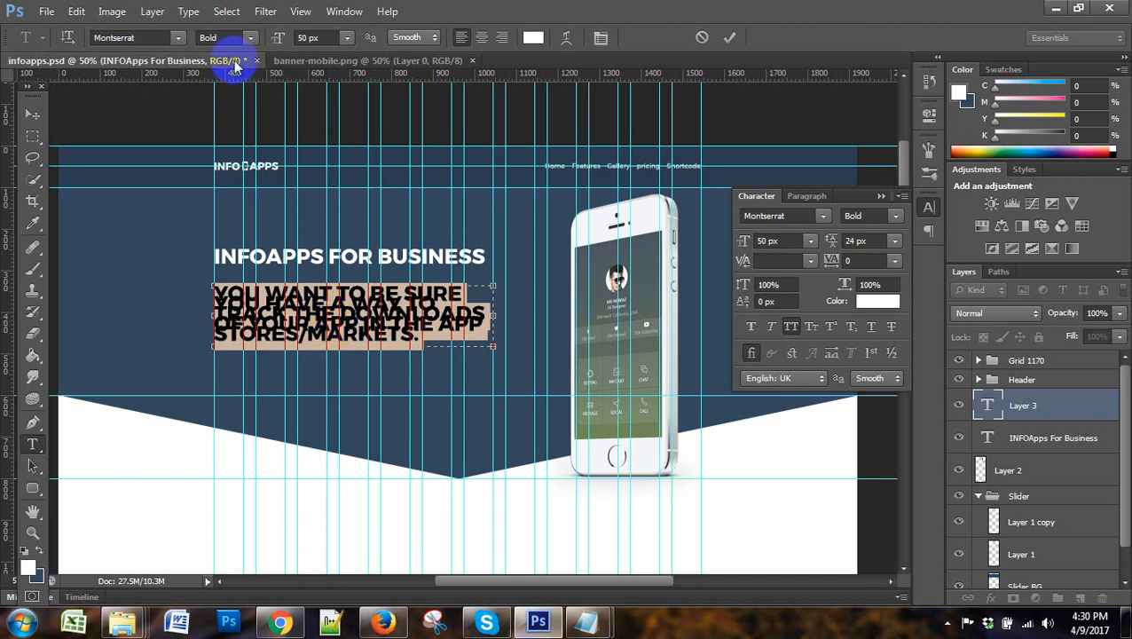
{"action": "left_click", "coordinate": [317, 37]}
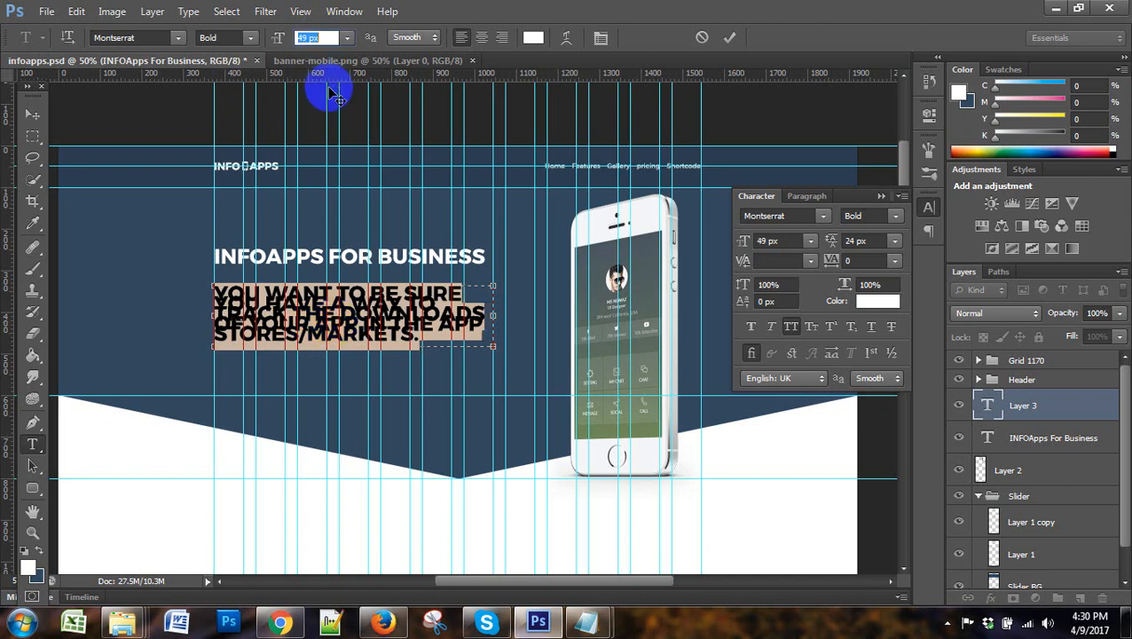
{"action": "key", "text": "Down"}
{"action": "key", "text": "Down"}
{"action": "key", "text": "Down"}
{"action": "key", "text": "Down"}
{"action": "key", "text": "Down"}
{"action": "key", "text": "Down"}
{"action": "key", "text": "Down"}
{"action": "key", "text": "Down"}
{"action": "key", "text": "Down"}
{"action": "key", "text": "Down"}
{"action": "key", "text": "Down"}
{"action": "key", "text": "Down"}
{"action": "key", "text": "Down"}
{"action": "key", "text": "Down"}
{"action": "key", "text": "Down"}
{"action": "key", "text": "Down"}
{"action": "key", "text": "Down"}
{"action": "key", "text": "Down"}
{"action": "key", "text": "Down"}
{"action": "key", "text": "Down"}
{"action": "key", "text": "Down"}
{"action": "key", "text": "Down"}
{"action": "key", "text": "Down"}
{"action": "key", "text": "Down"}
{"action": "key", "text": "Down"}
{"action": "key", "text": "Down"}
{"action": "key", "text": "Down"}
{"action": "key", "text": "Down"}
{"action": "key", "text": "Down"}
{"action": "key", "text": "Down"}
{"action": "key", "text": "Down"}
{"action": "key", "text": "Down"}
{"action": "key", "text": "Down"}
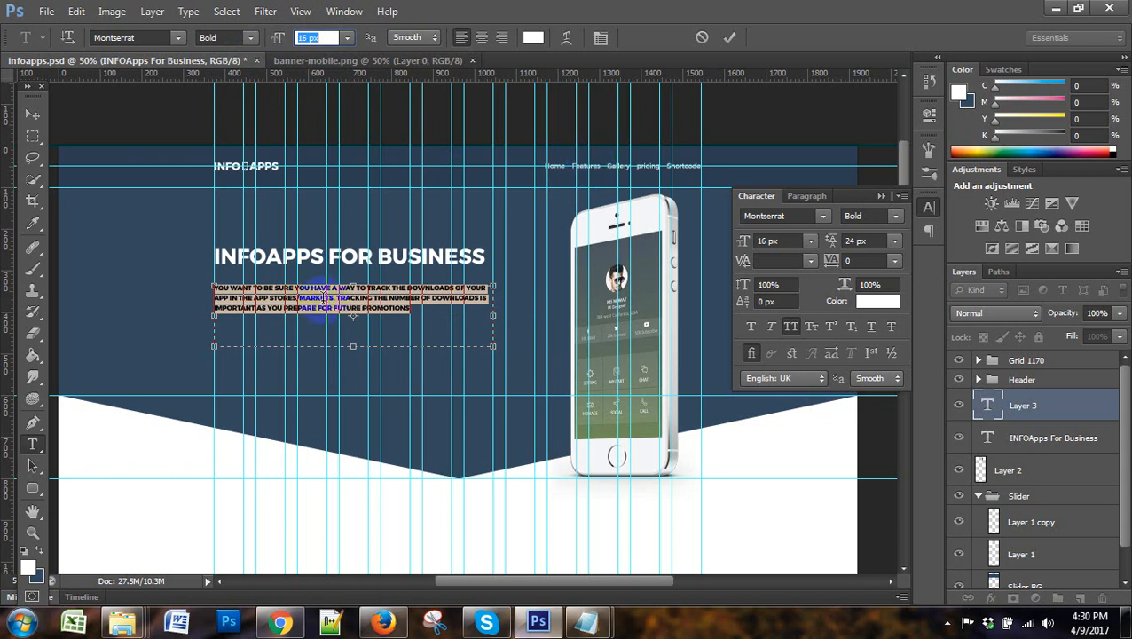
Set the description paragraph's Montserrat font style to Regular
{"action": "left_click", "coordinate": [251, 38]}
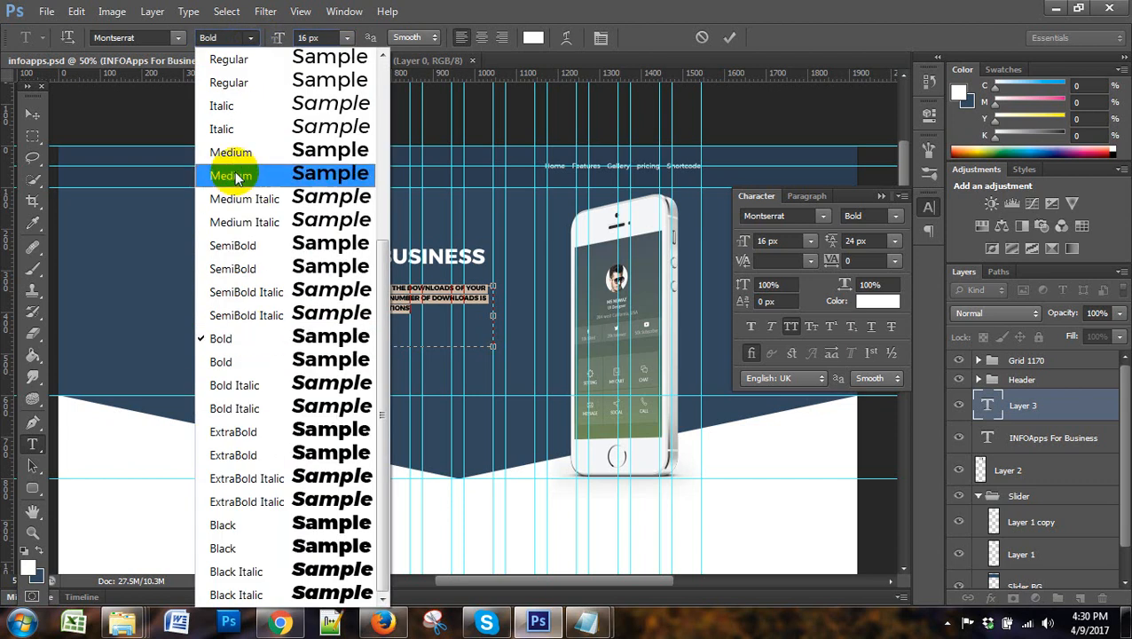
{"action": "left_click", "coordinate": [242, 83]}
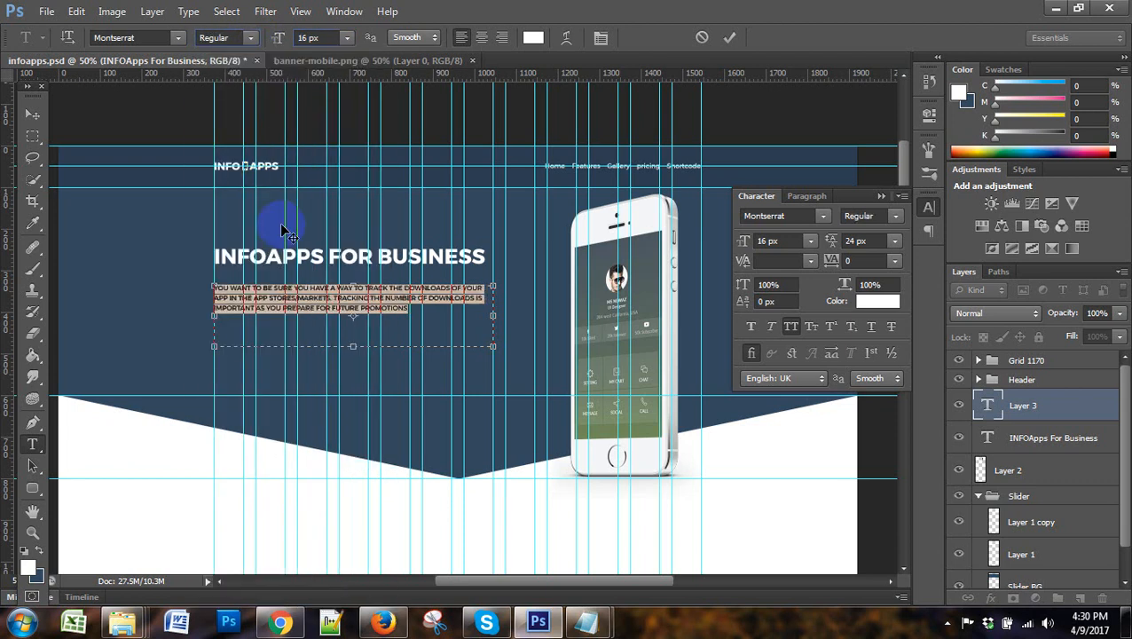
{"action": "left_click", "coordinate": [864, 285]}
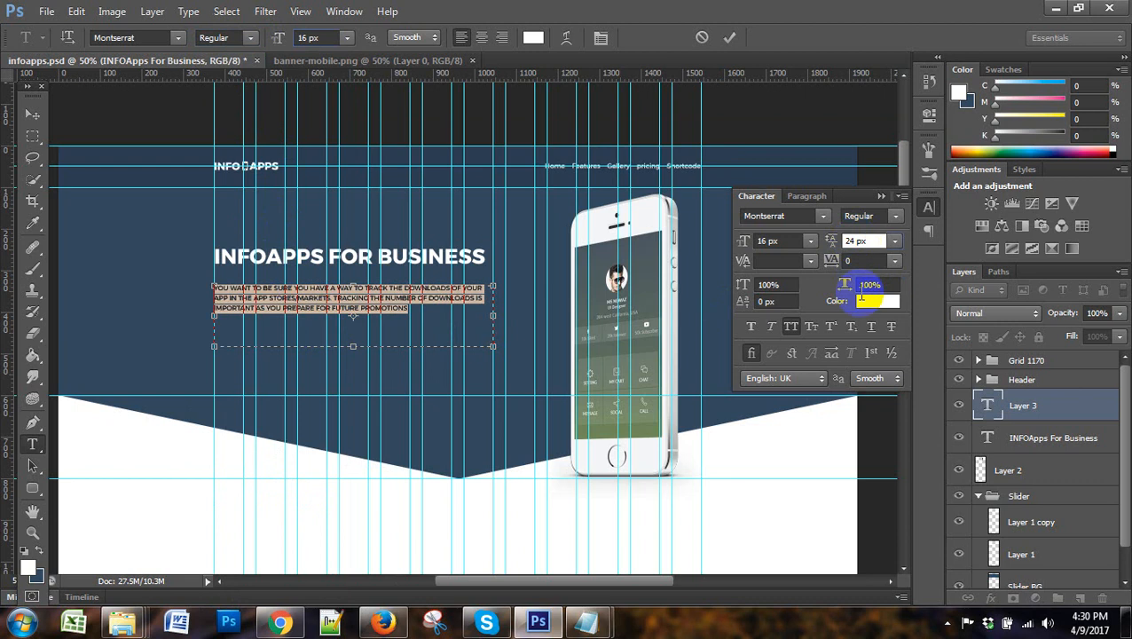
{"action": "left_click", "coordinate": [869, 240]}
{"action": "left_click_drag", "start_coordinate": [872, 239], "coordinate": [848, 243]}
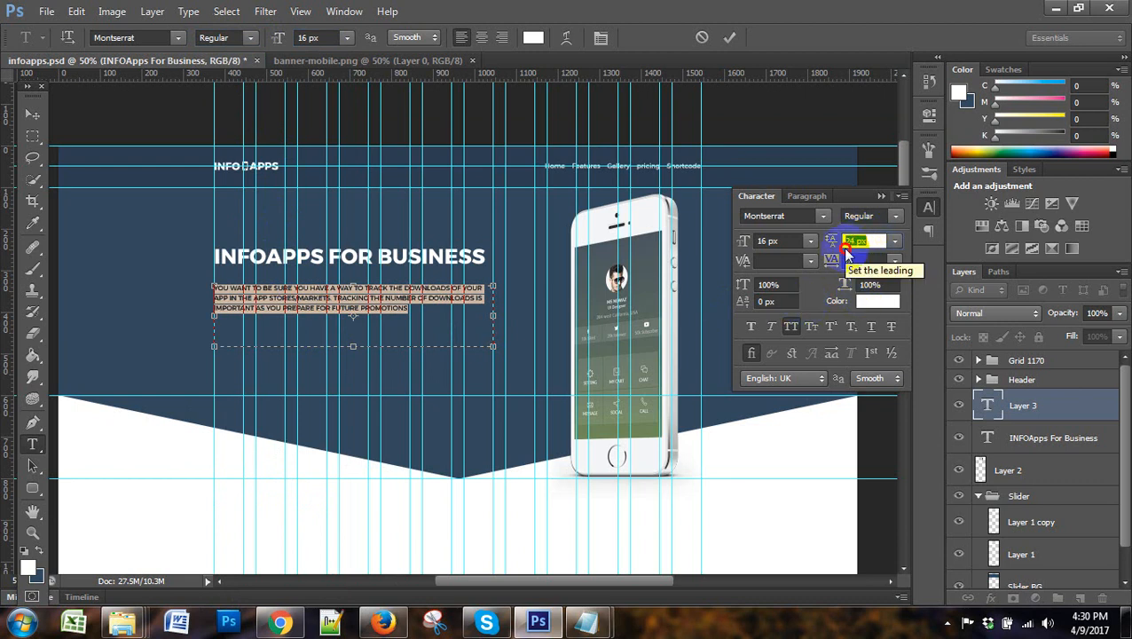
Shorten the description's text box to fit its three lines, turn off All Caps and commit the text
{"action": "left_click_drag", "start_coordinate": [353, 346], "coordinate": [343, 316]}
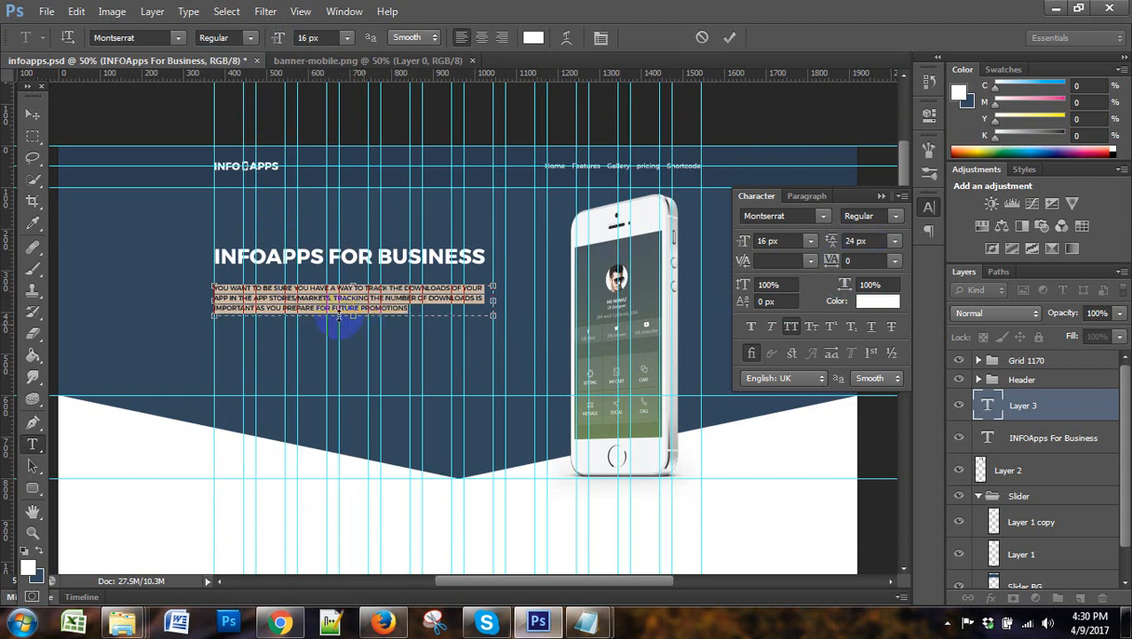
{"action": "left_click", "coordinate": [792, 328]}
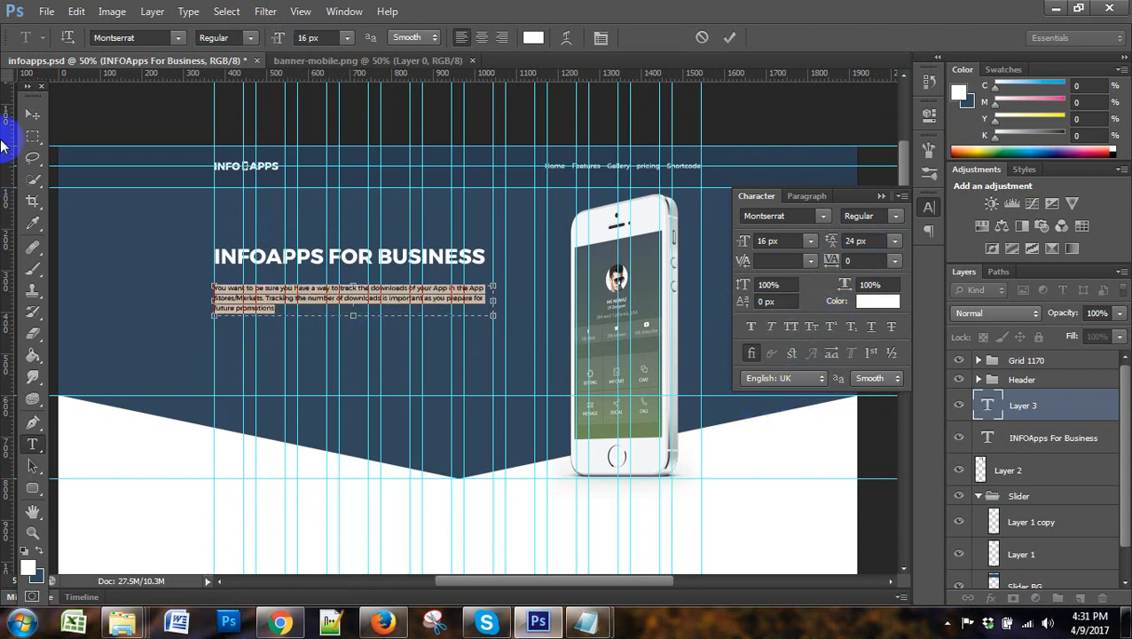
{"action": "left_click", "coordinate": [32, 114]}
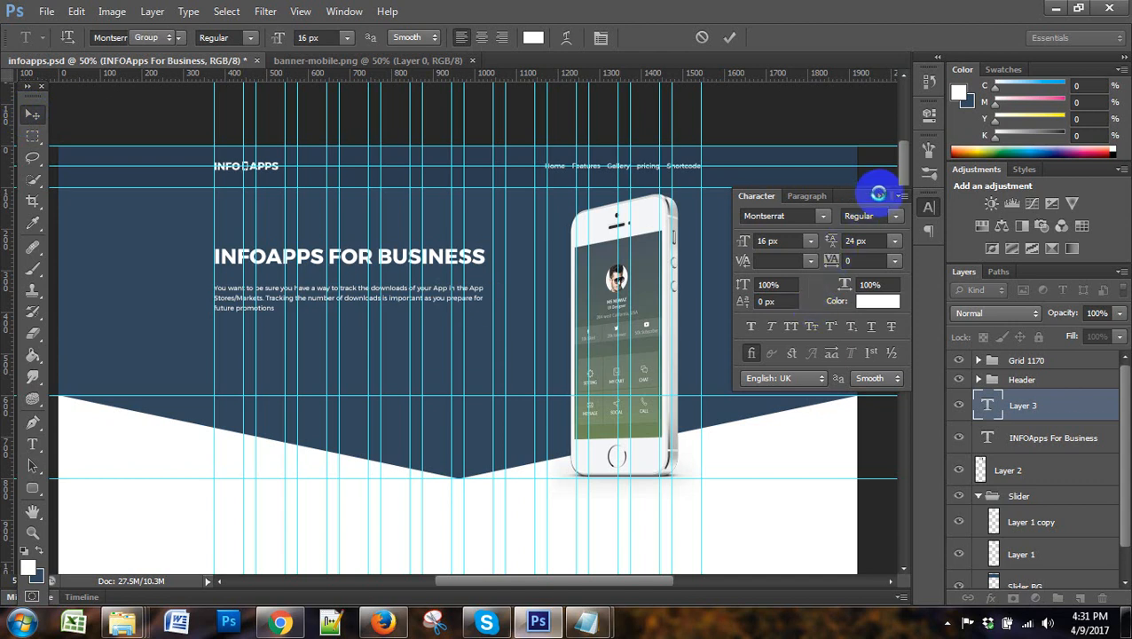
{"action": "left_click", "coordinate": [881, 197]}
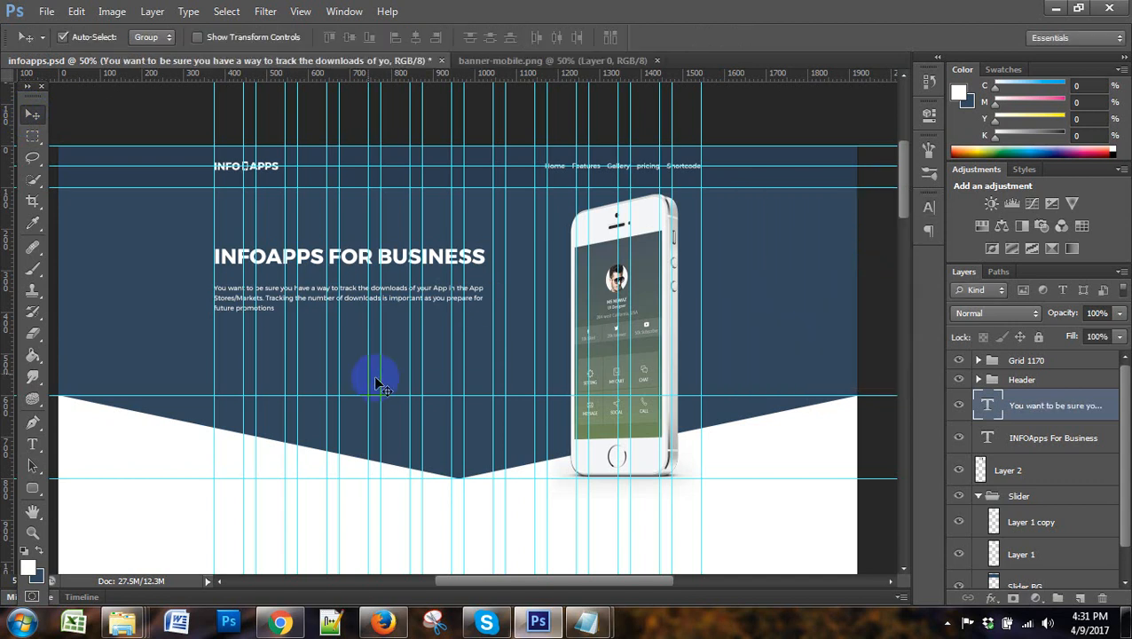
{"action": "scroll", "coordinate": [378, 381], "scroll_direction": "down", "scroll_amount": 1}
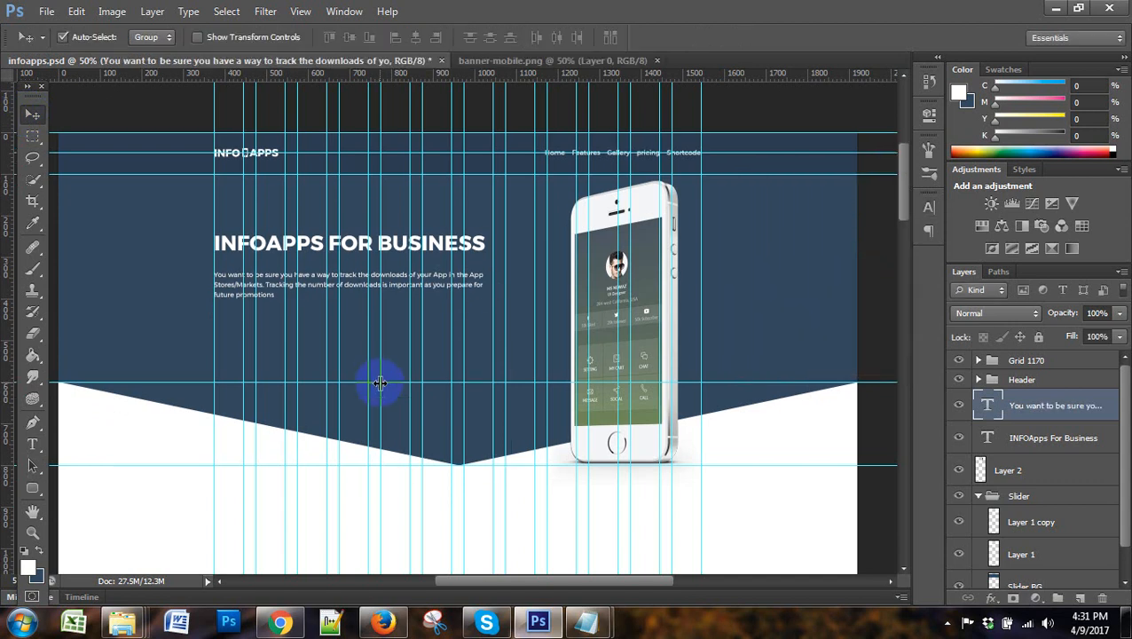
{"action": "key", "text": "ctrl+plus"}
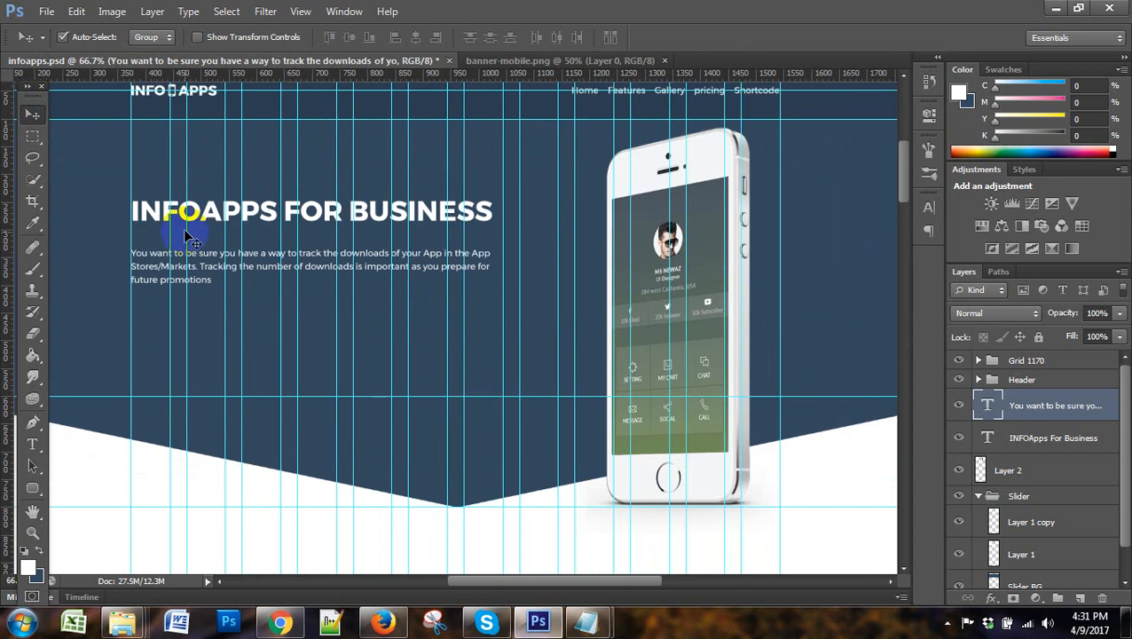
Measure the vertical gap between the headline and the description paragraph with the Rectangular Marquee tool
{"action": "left_click", "coordinate": [32, 137]}
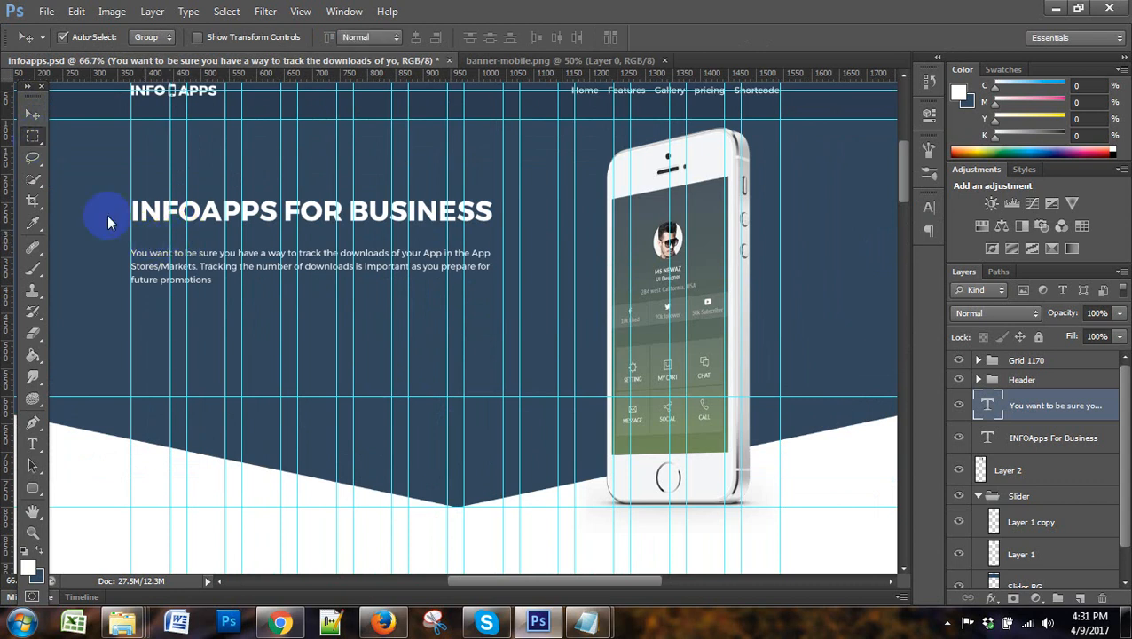
{"action": "left_click_drag", "start_coordinate": [145, 230], "coordinate": [148, 235]}
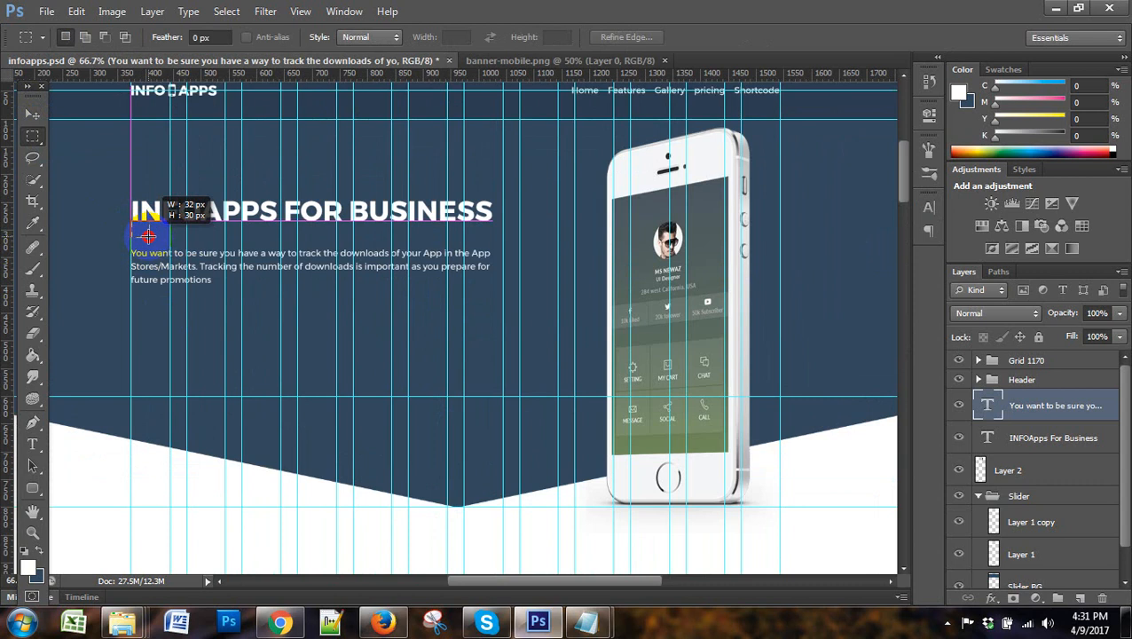
{"action": "left_click", "coordinate": [215, 304]}
{"action": "left_click", "coordinate": [32, 115]}
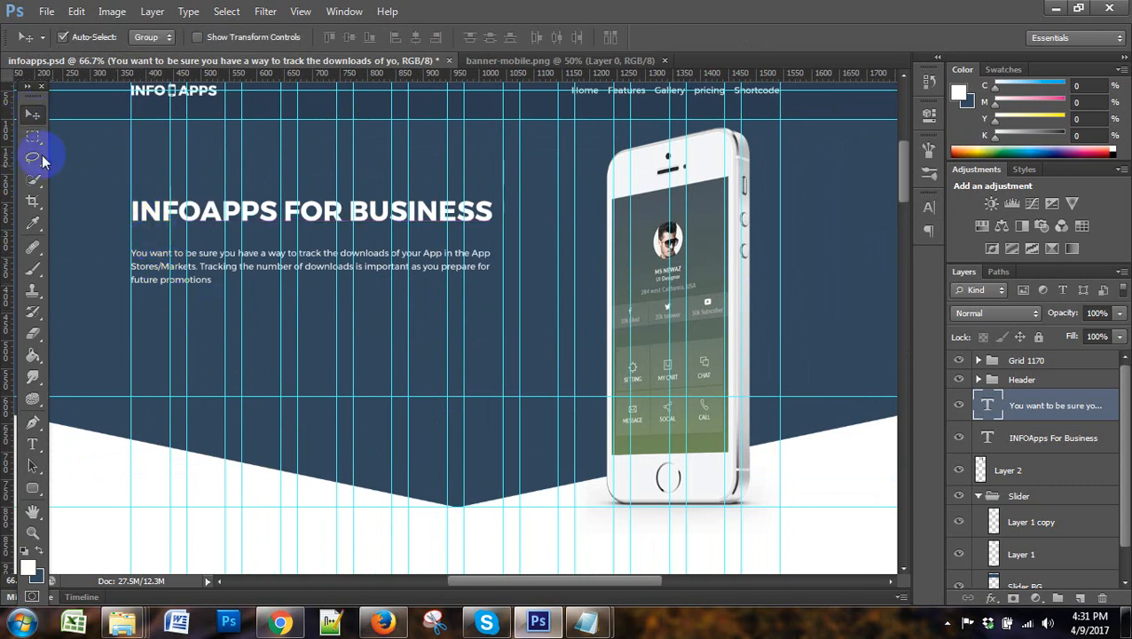
{"action": "key", "text": "m"}
{"action": "left_click_drag", "start_coordinate": [132, 216], "coordinate": [152, 234]}
{"action": "left_click", "coordinate": [194, 284]}
{"action": "left_click", "coordinate": [32, 114]}
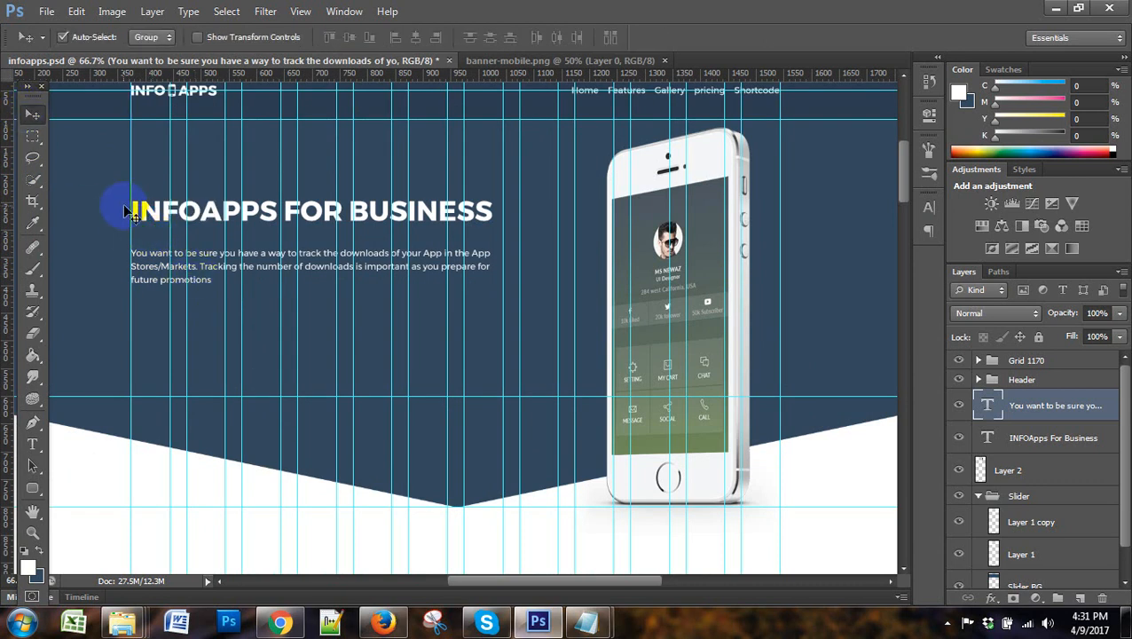
Nudge the description paragraph upward so it sits closer to the headline
{"action": "key", "text": "Up"}
{"action": "key", "text": "Up"}
{"action": "key", "text": "Up"}
{"action": "key", "text": "Up"}
{"action": "key", "text": "Up"}
{"action": "key", "text": "Up"}
{"action": "key", "text": "Up"}
{"action": "key", "text": "Up"}
{"action": "key", "text": "Up"}
{"action": "key", "text": "Up"}
{"action": "key", "text": "Up"}
{"action": "key", "text": "Up"}
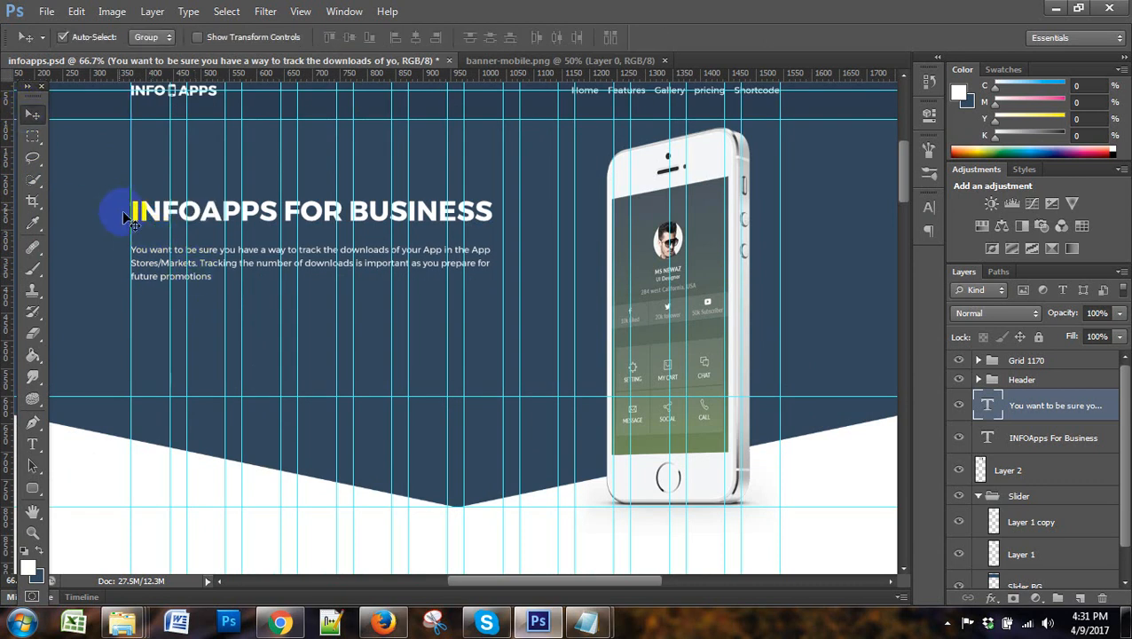
{"action": "key", "text": "Up"}
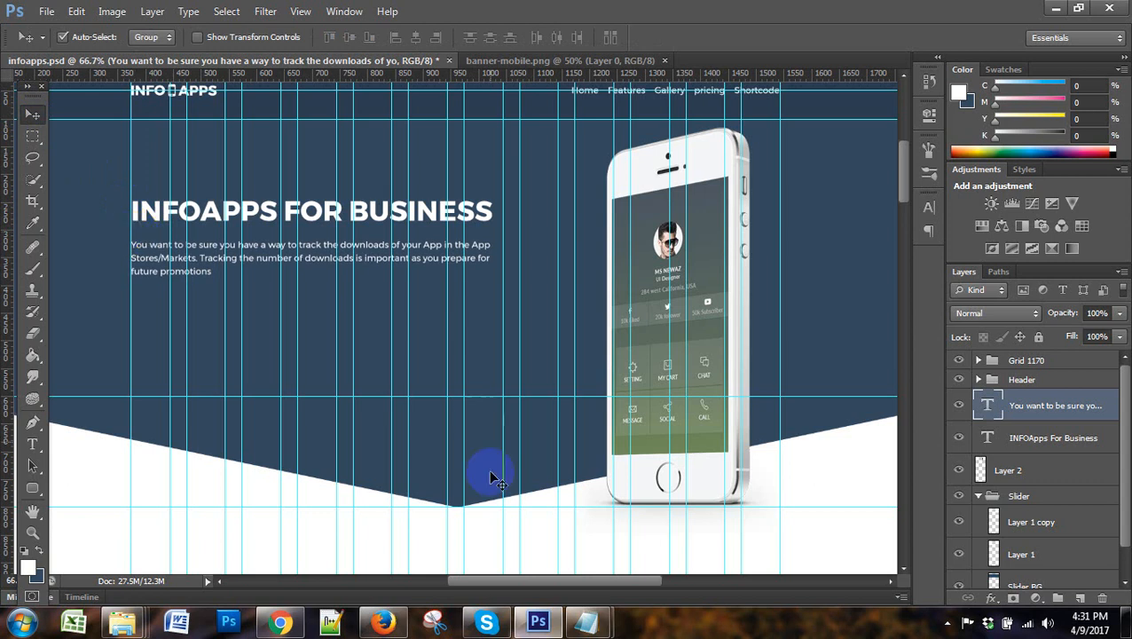
{"action": "key", "text": "Up"}
{"action": "key", "text": "Up"}
{"action": "key", "text": "Up"}
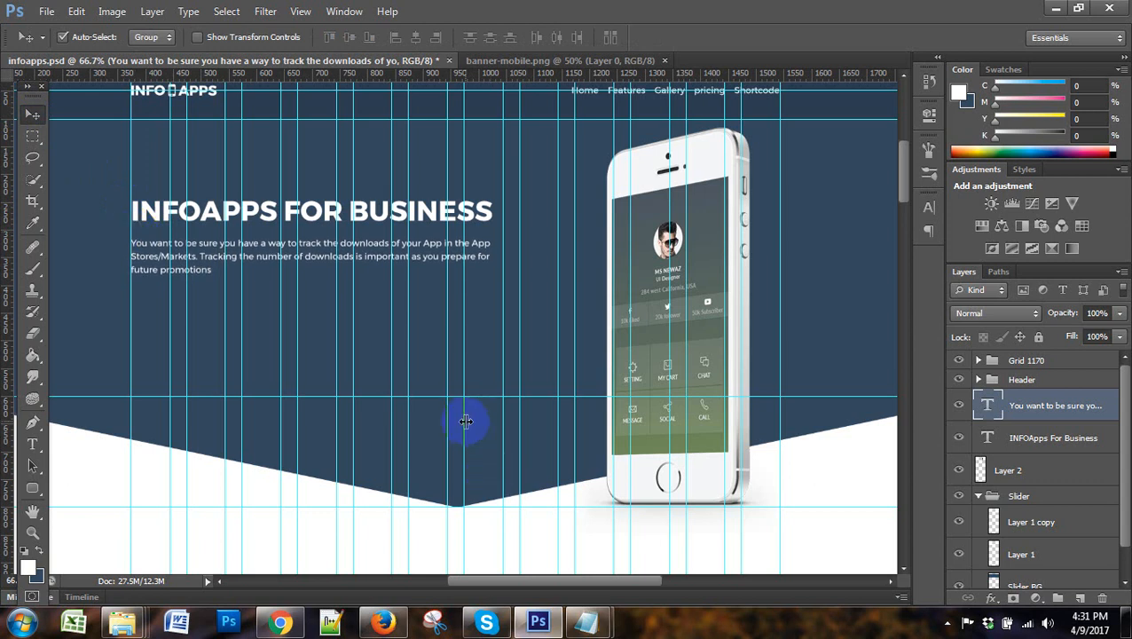
Nudge the headline left and the description paragraph 1 px right so both start on the first column guide
{"action": "left_click", "coordinate": [32, 136]}
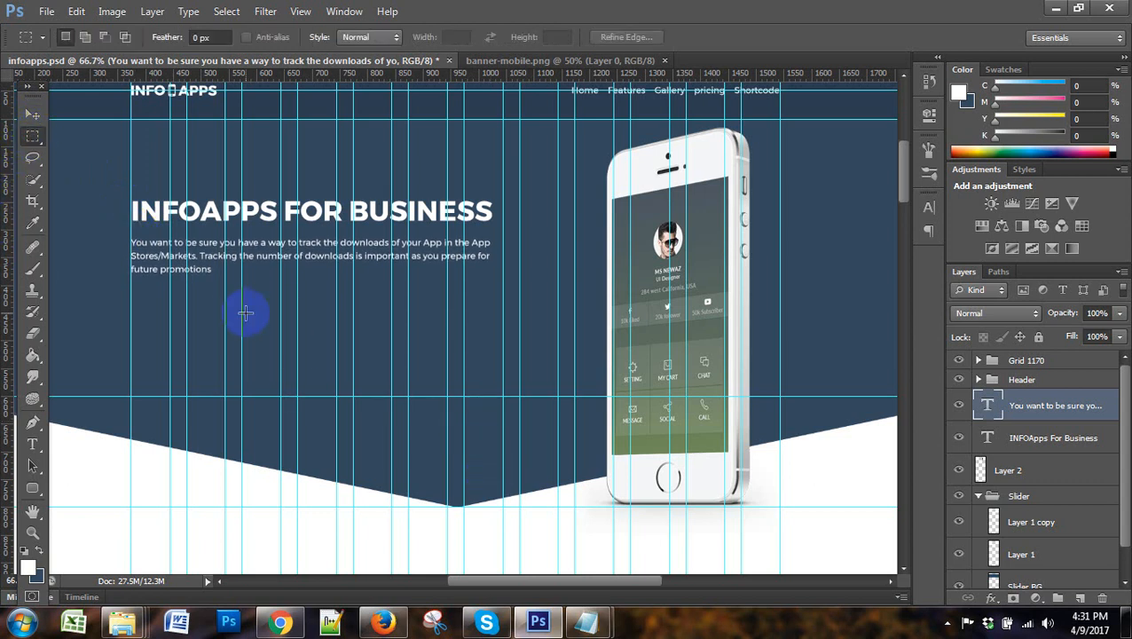
{"action": "key", "text": "ctrl+plus"}
{"action": "key", "text": "ctrl+plus"}
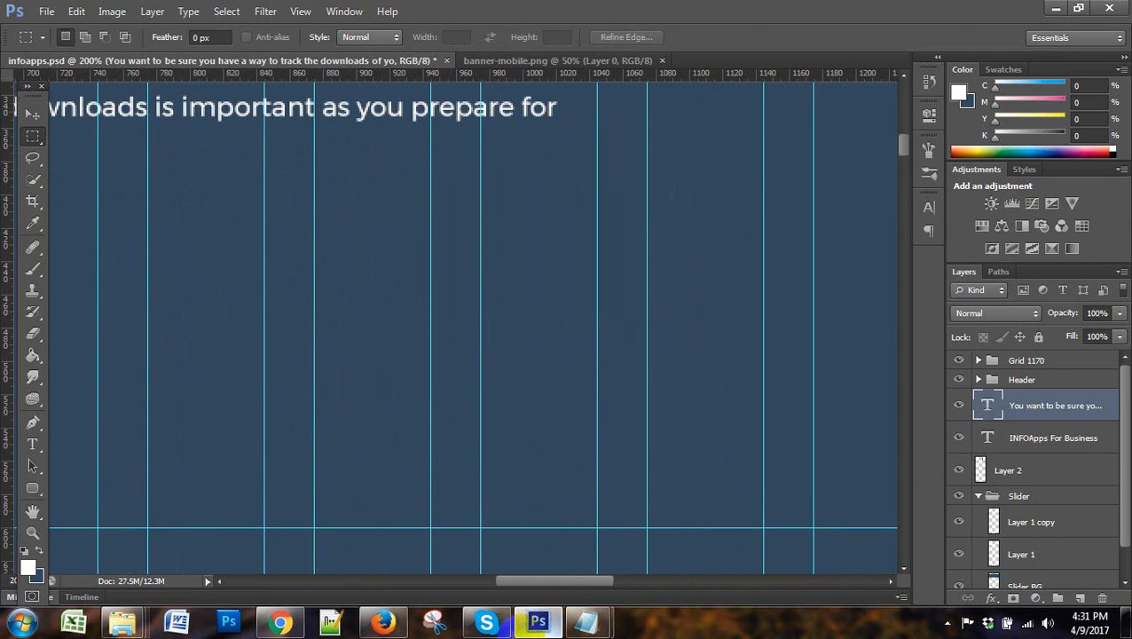
{"action": "left_click_drag", "start_coordinate": [522, 581], "coordinate": [410, 579]}
{"action": "scroll", "coordinate": [381, 437], "scroll_direction": "up", "scroll_amount": 5}
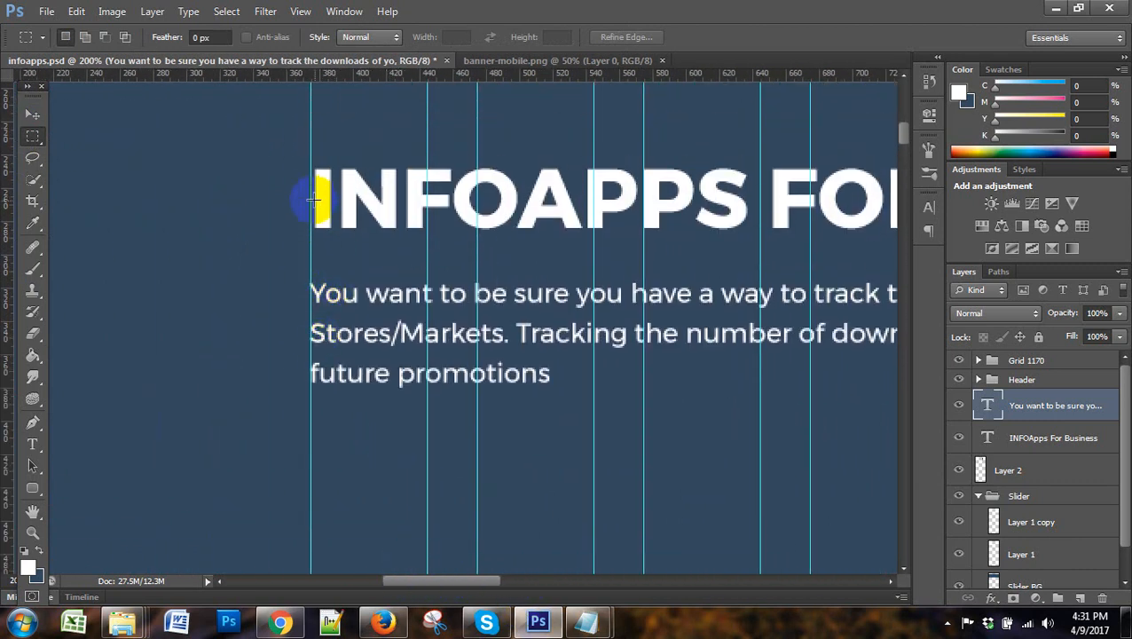
{"action": "left_click_drag", "start_coordinate": [309, 192], "coordinate": [314, 200]}
{"action": "left_click", "coordinate": [309, 200]}
{"action": "left_click", "coordinate": [1070, 450]}
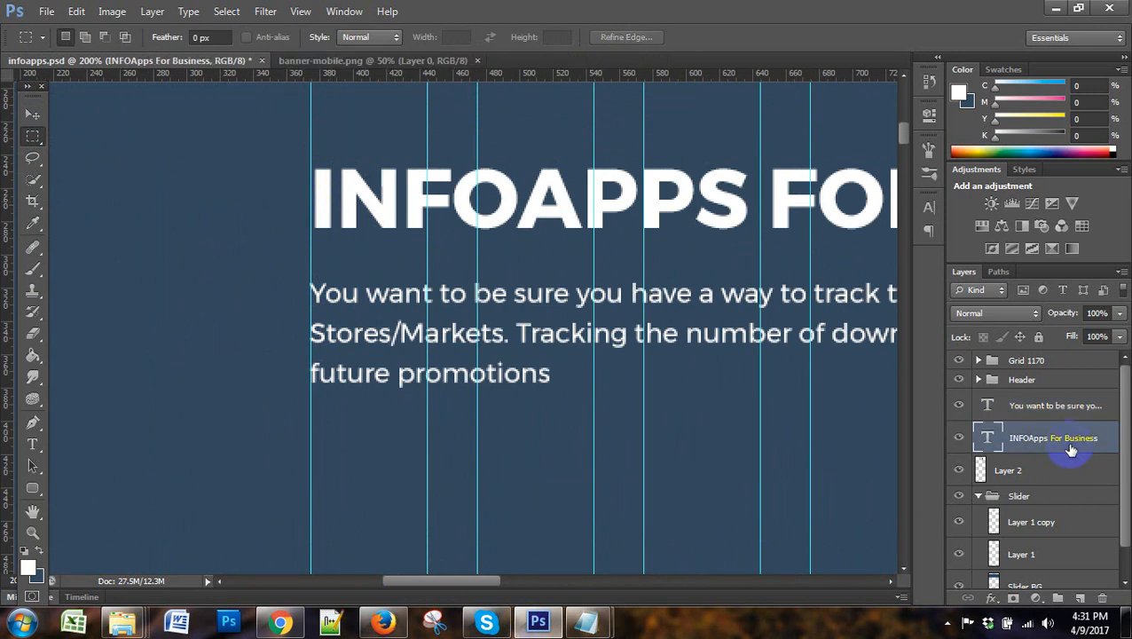
{"action": "left_click", "coordinate": [32, 114]}
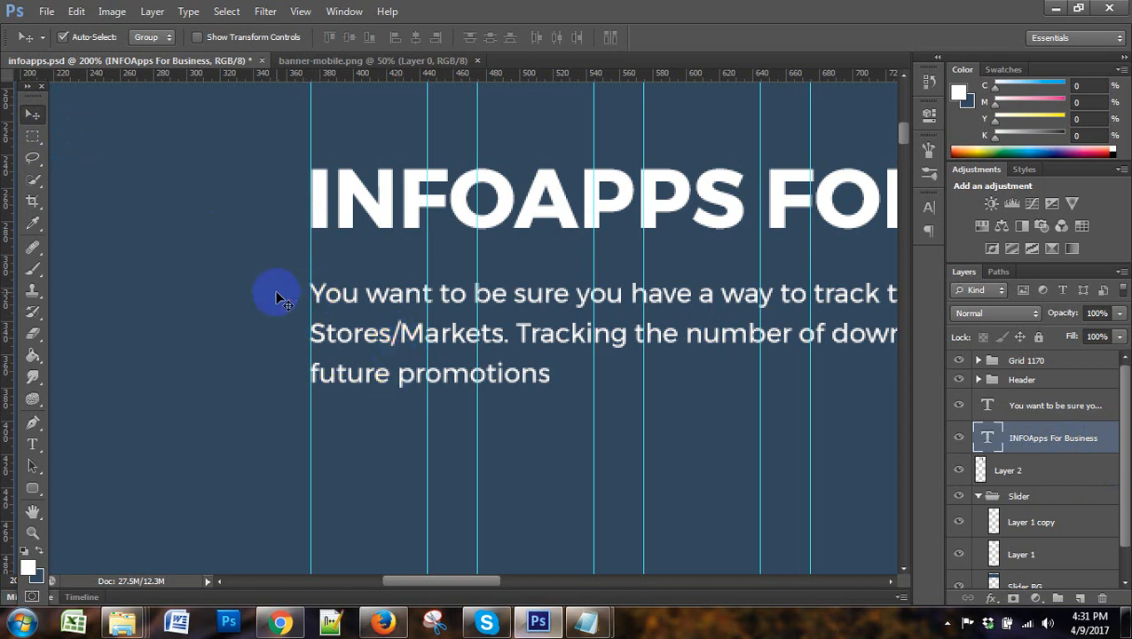
{"action": "left_click", "coordinate": [1024, 413]}
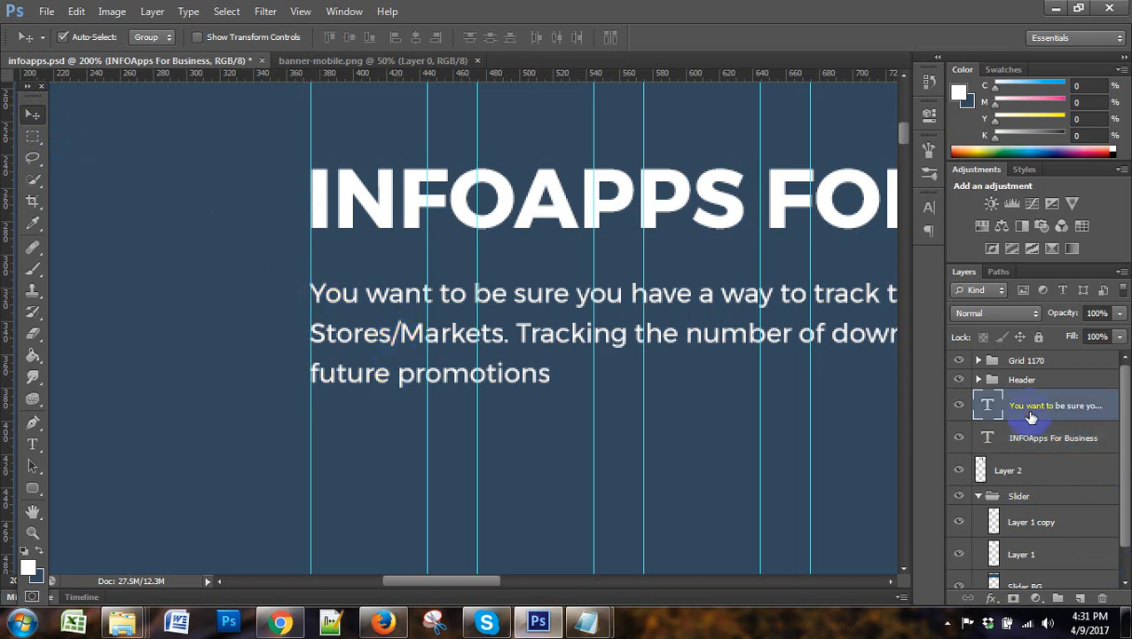
{"action": "key", "text": "Right"}
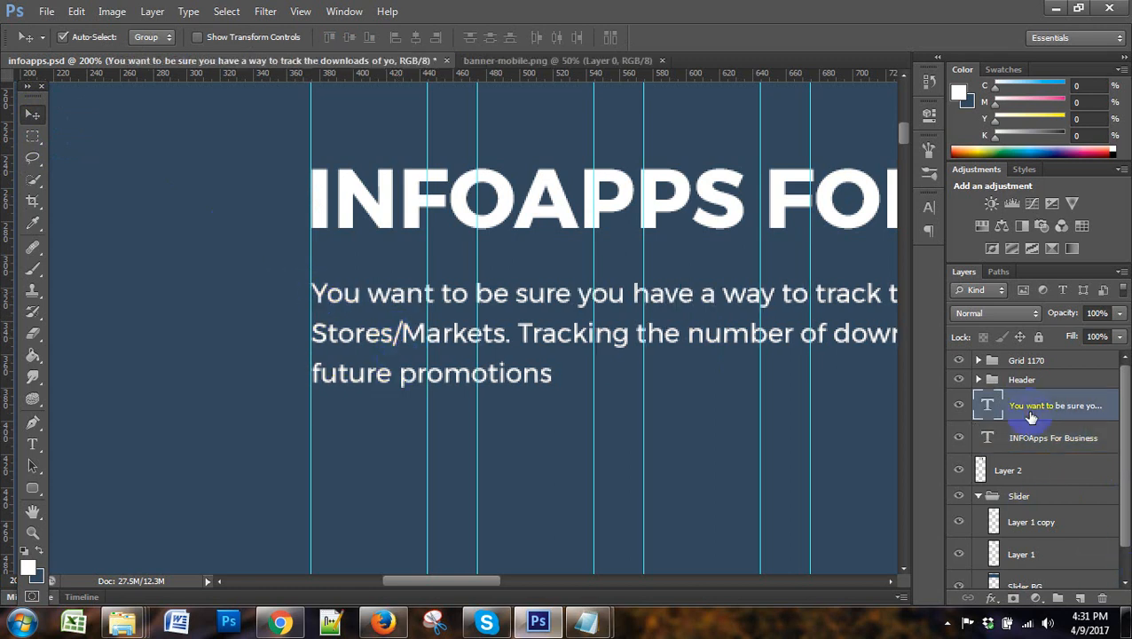
Measure the remaining gap from the bottom of the headline letters to the description's first line
{"action": "scroll", "coordinate": [572, 323], "scroll_direction": "down", "scroll_amount": 1}
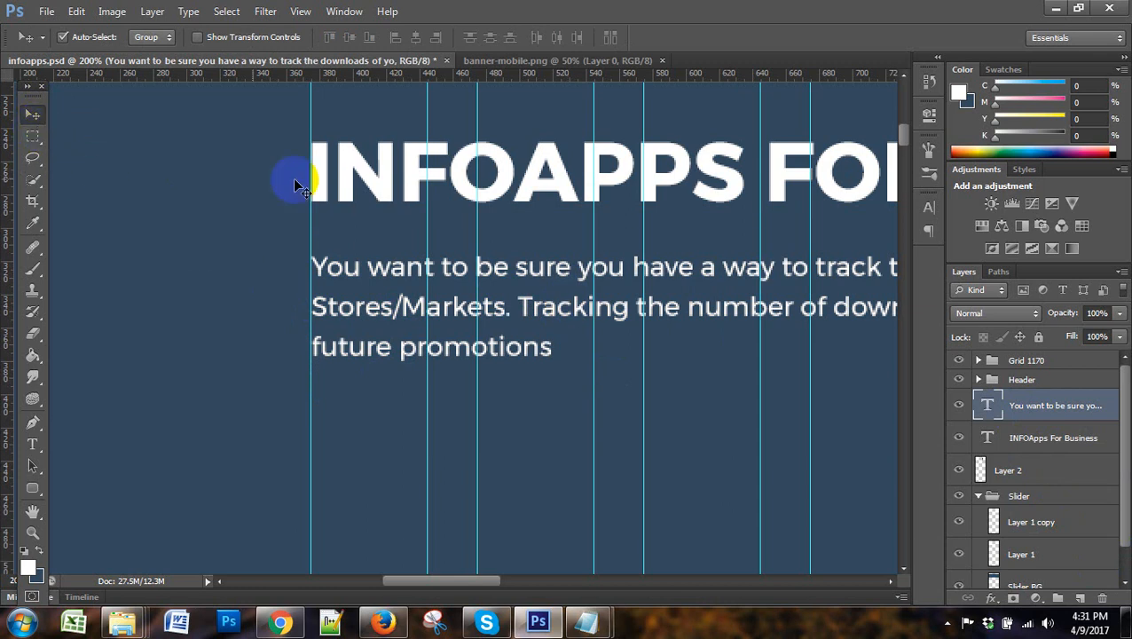
{"action": "left_click", "coordinate": [33, 136]}
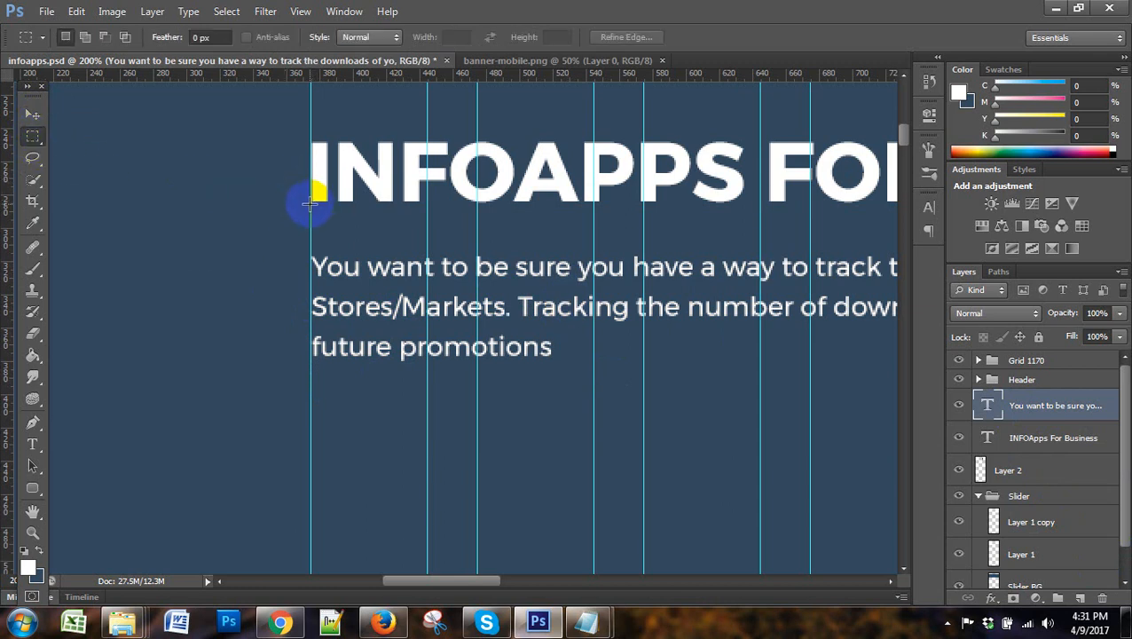
{"action": "left_click_drag", "start_coordinate": [308, 204], "coordinate": [341, 255]}
{"action": "left_click", "coordinate": [372, 328]}
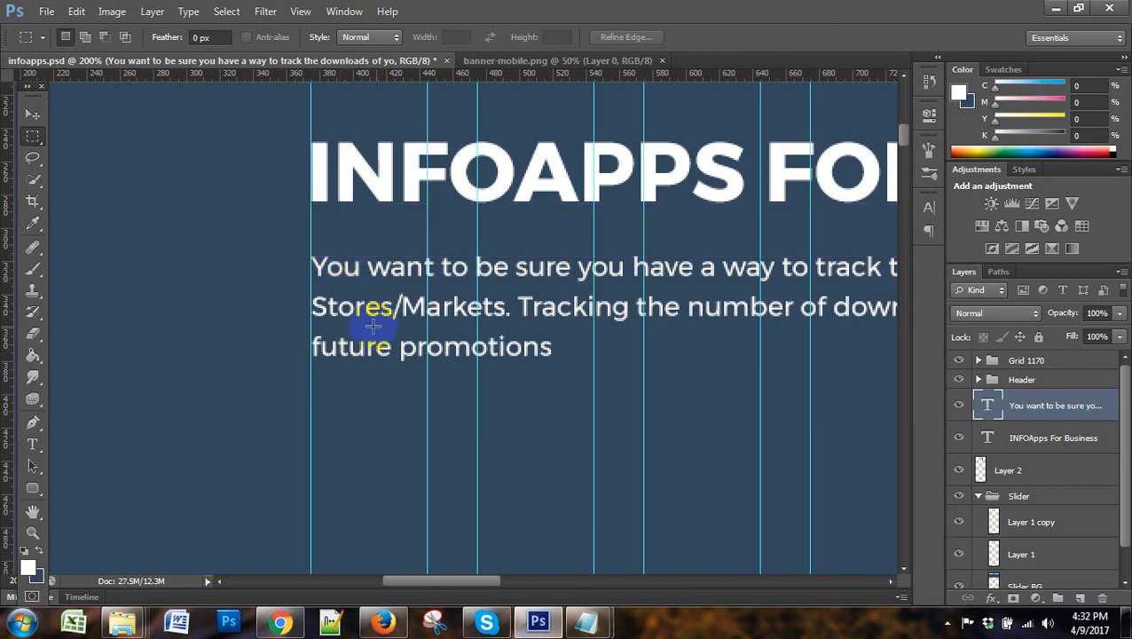
Nudge the description paragraph up another 11 px towards the headline
{"action": "left_click", "coordinate": [32, 115]}
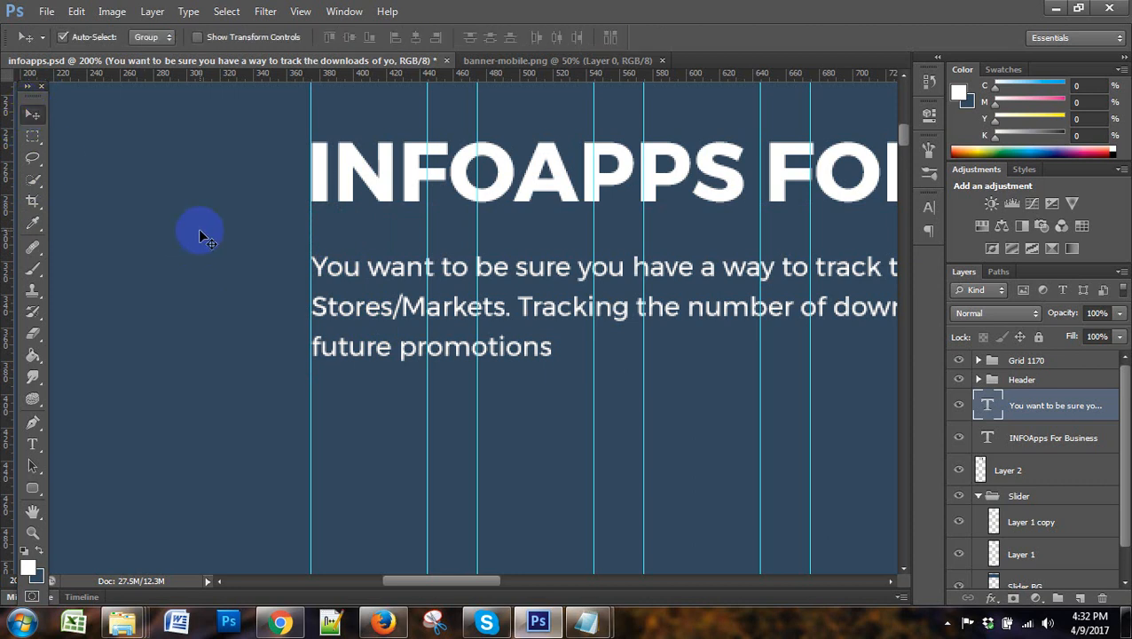
{"action": "key", "text": "Up"}
{"action": "key", "text": "Up"}
{"action": "key", "text": "Up"}
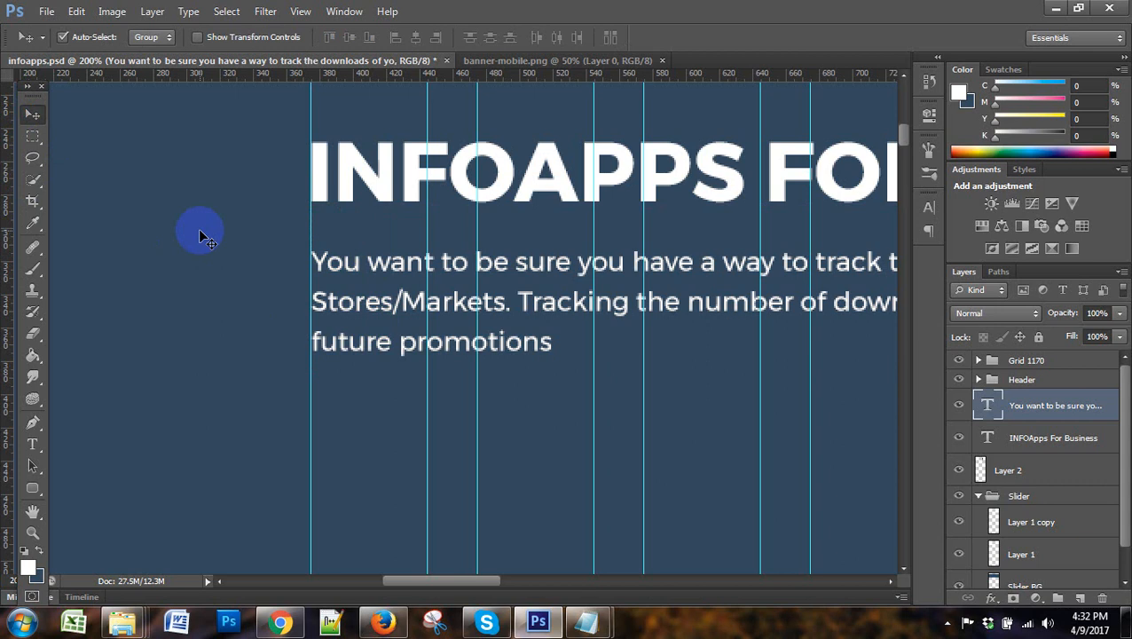
{"action": "key", "text": "Up"}
{"action": "key", "text": "Up"}
{"action": "key", "text": "Up"}
{"action": "key", "text": "Up"}
{"action": "key", "text": "Up"}
{"action": "key", "text": "Up"}
{"action": "key", "text": "Up"}
{"action": "key", "text": "Up"}
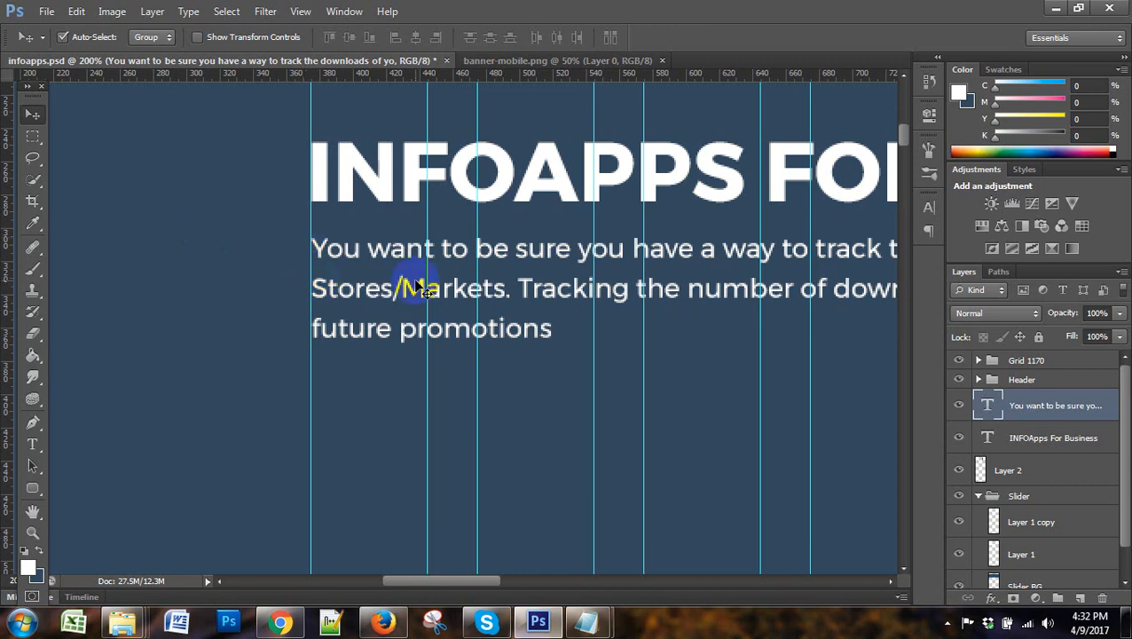
{"action": "key", "text": "ctrl+minus"}
{"action": "key", "text": "ctrl+minus"}
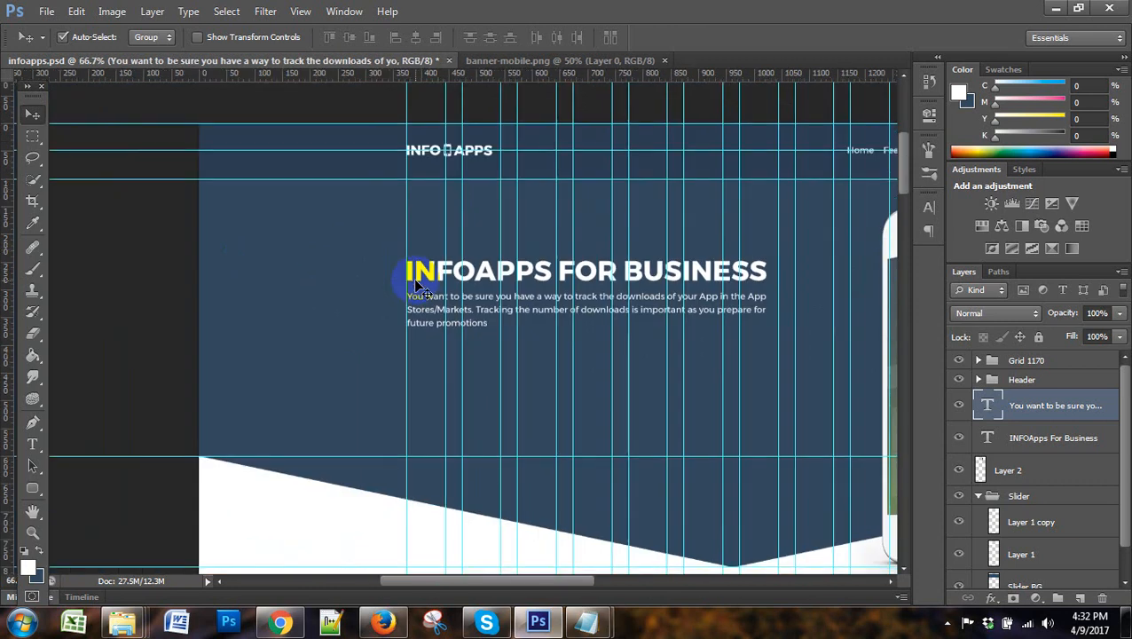
Switch to Chrome, examine the banner text and Download and Learn More buttons on the Apnew page, and return to Photoshop
{"action": "left_click", "coordinate": [281, 621]}
{"action": "left_click", "coordinate": [290, 8]}
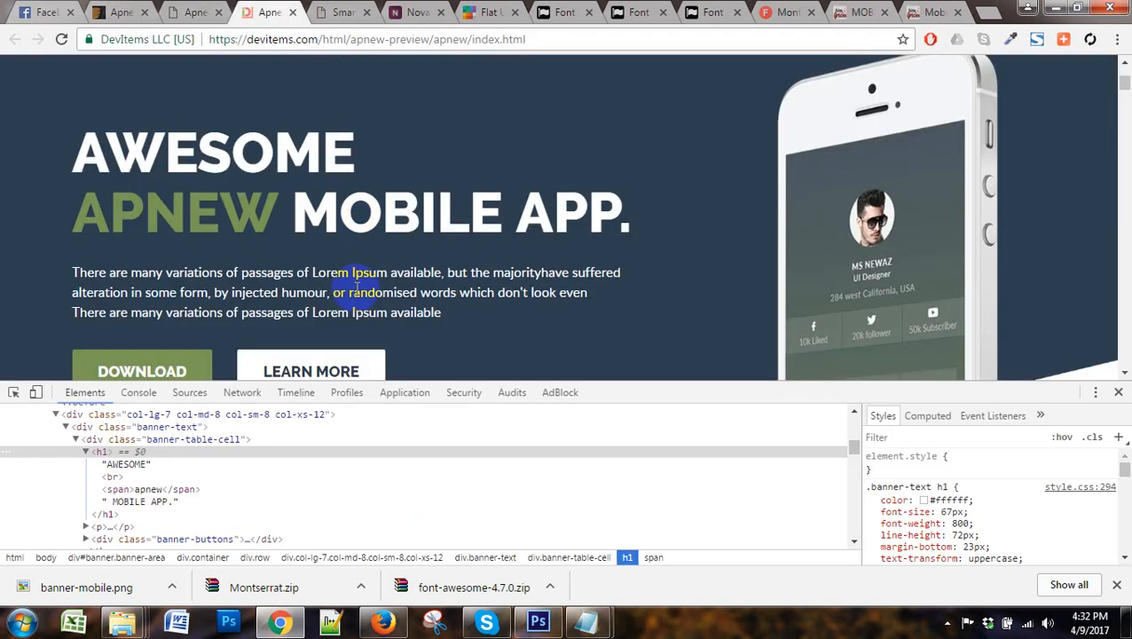
{"action": "scroll", "coordinate": [379, 282], "scroll_direction": "down", "scroll_amount": 2}
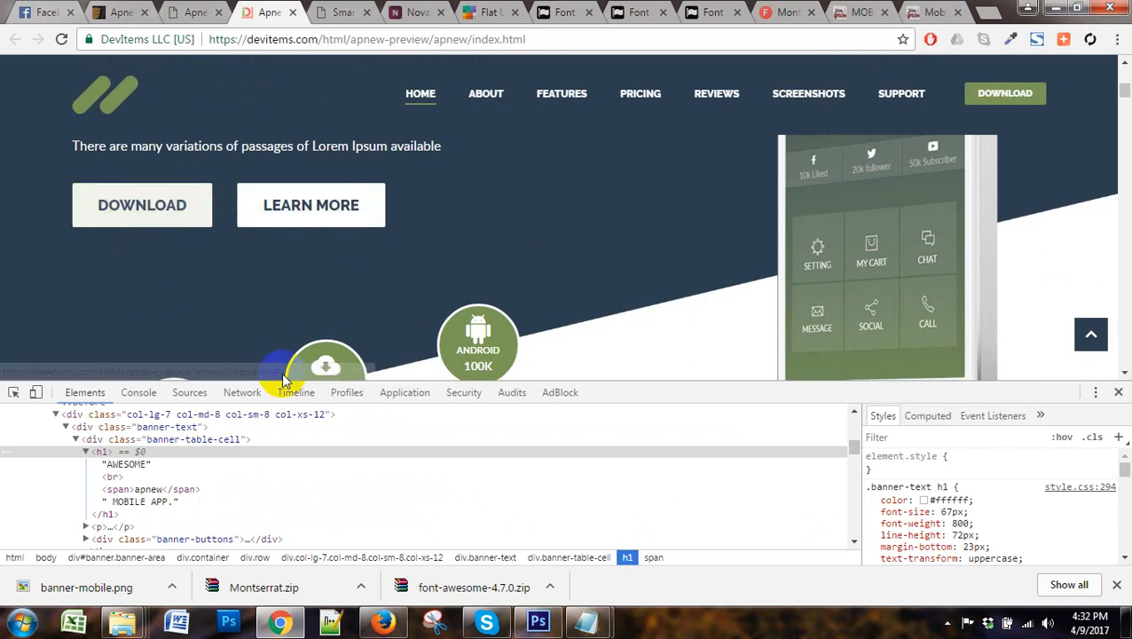
{"action": "left_click", "coordinate": [543, 619]}
{"action": "scroll", "coordinate": [524, 425], "scroll_direction": "down", "scroll_amount": 3}
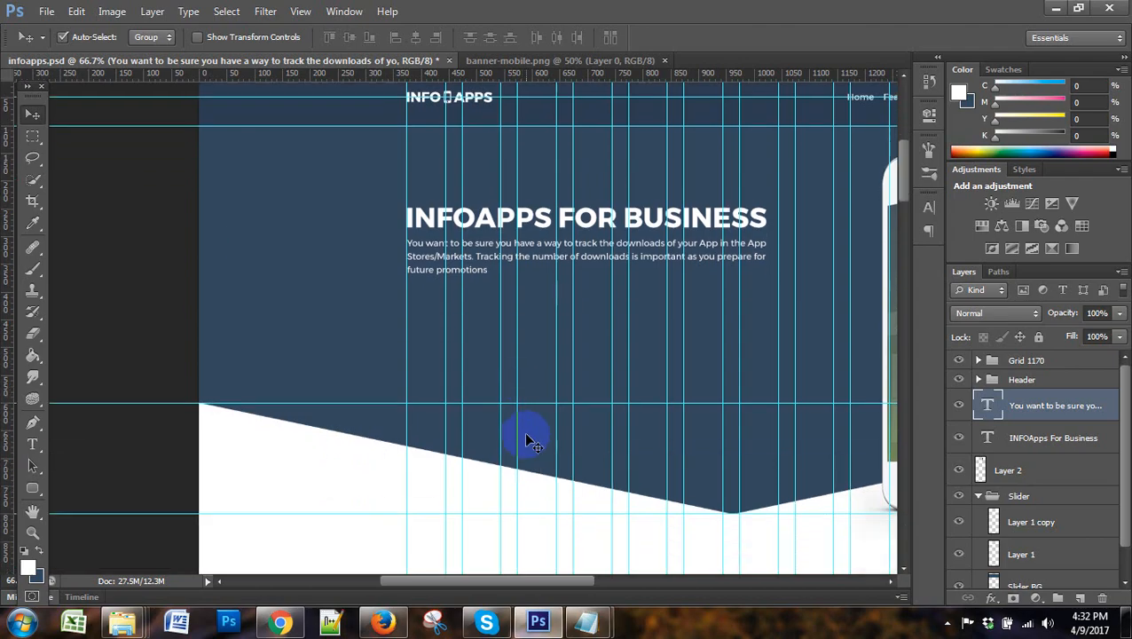
{"action": "left_click", "coordinate": [280, 619]}
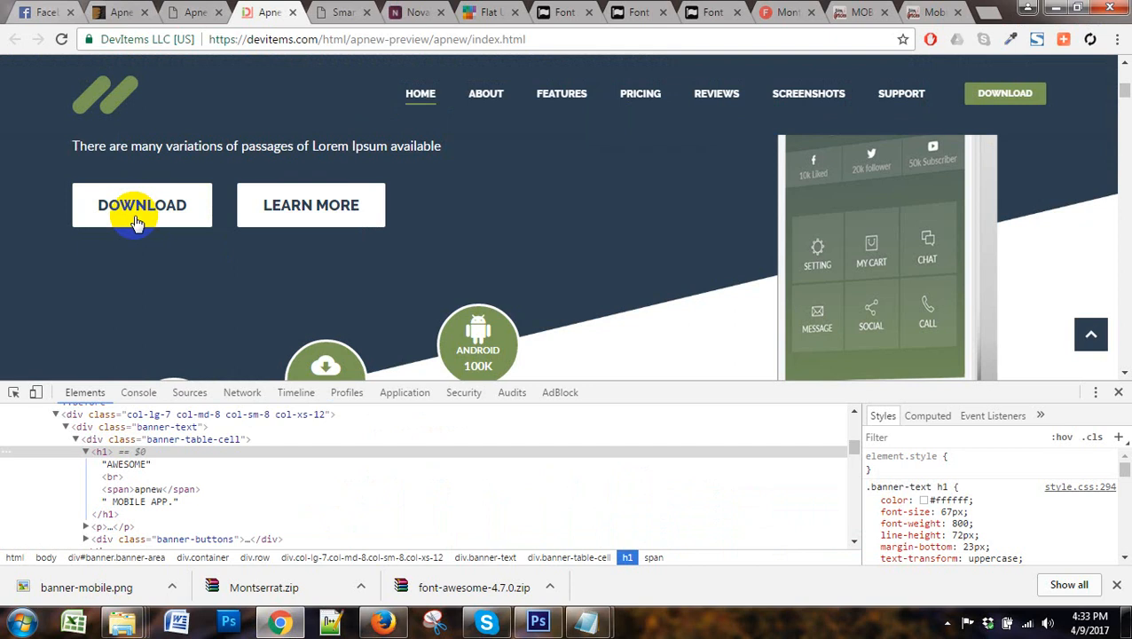
{"action": "left_click", "coordinate": [539, 619]}
{"action": "scroll", "coordinate": [592, 334], "scroll_direction": "up", "scroll_amount": 1}
{"action": "scroll", "coordinate": [593, 334], "scroll_direction": "up", "scroll_amount": 2}
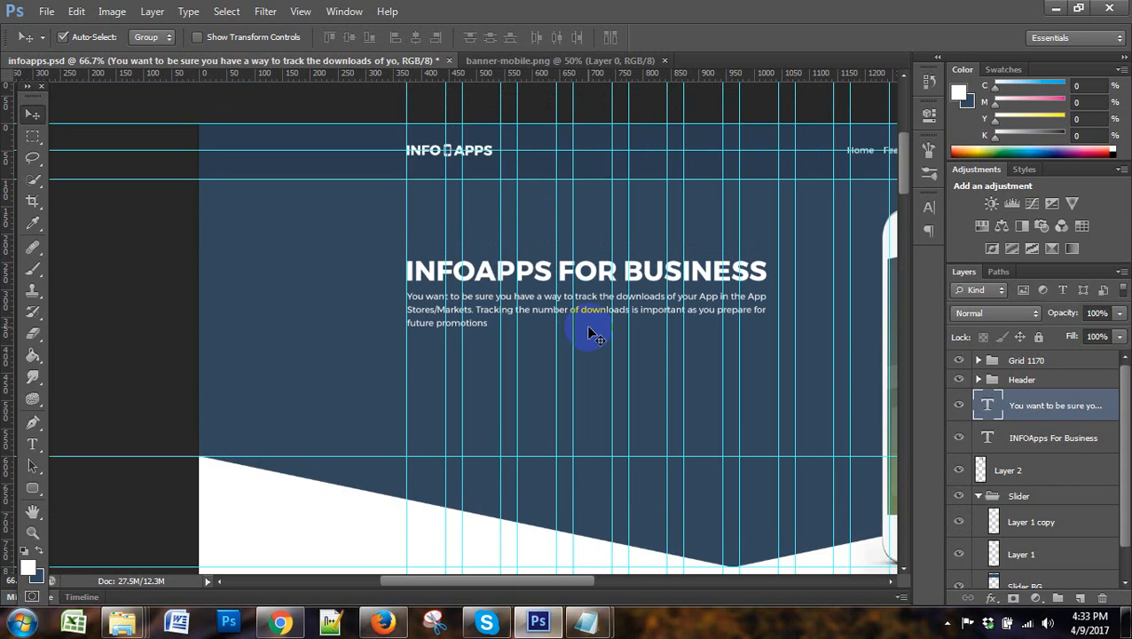
{"action": "scroll", "coordinate": [588, 331], "scroll_direction": "down", "scroll_amount": 3}
{"action": "scroll", "coordinate": [559, 408], "scroll_direction": "up", "scroll_amount": 3}
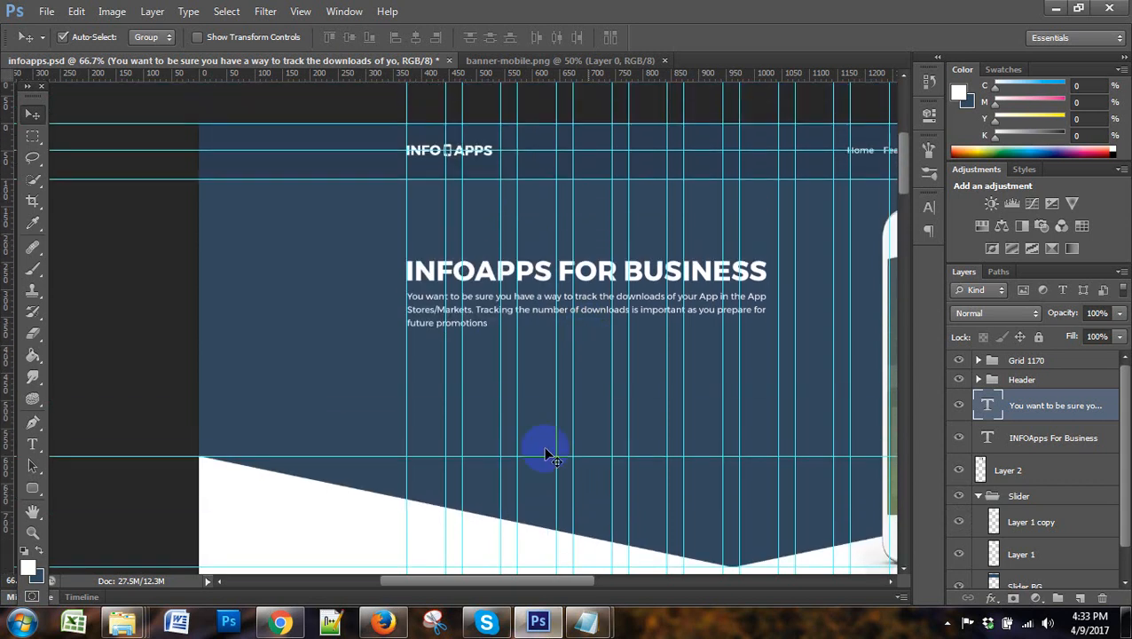
{"action": "left_click_drag", "start_coordinate": [484, 586], "coordinate": [553, 568]}
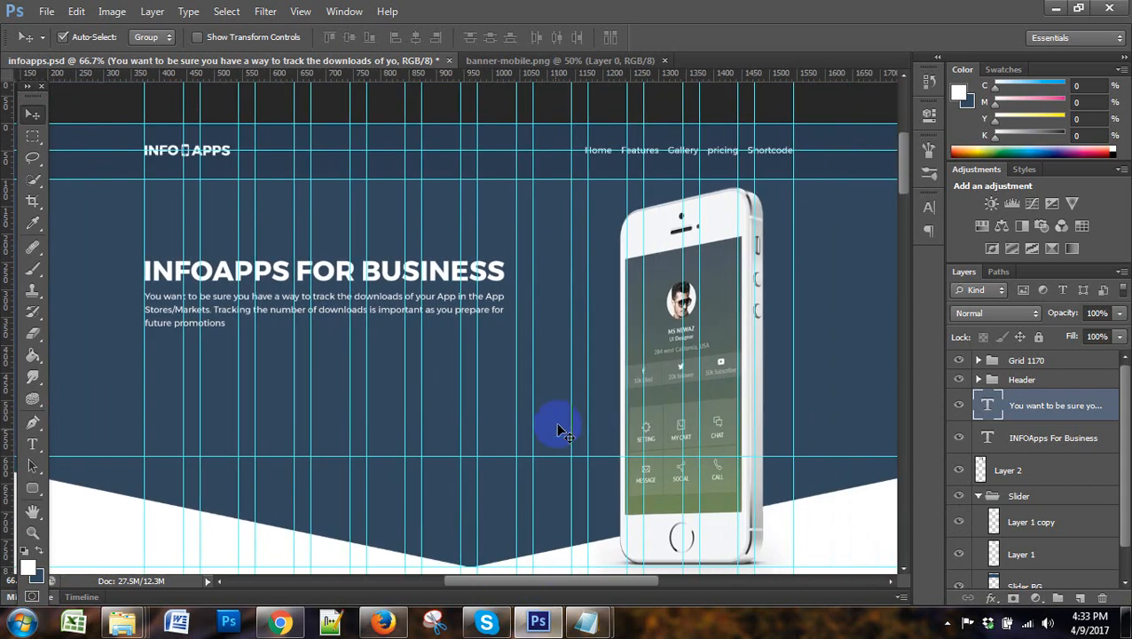
{"action": "scroll", "coordinate": [559, 430], "scroll_direction": "down", "scroll_amount": 3}
{"action": "scroll", "coordinate": [561, 430], "scroll_direction": "up", "scroll_amount": 3}
{"action": "scroll", "coordinate": [557, 429], "scroll_direction": "down", "scroll_amount": 3}
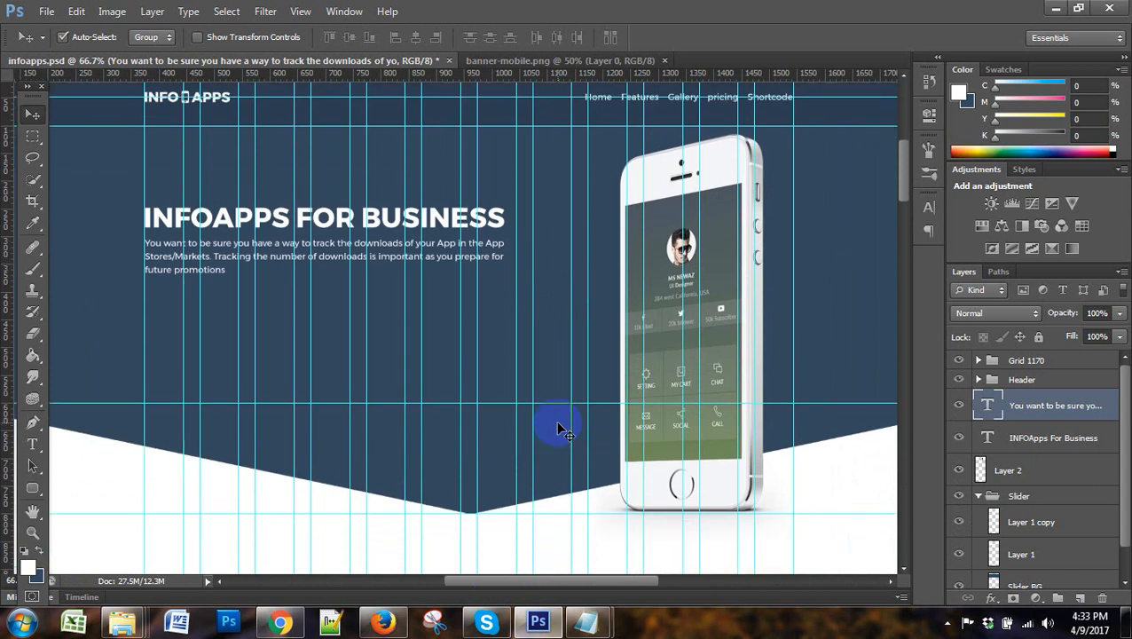
{"action": "scroll", "coordinate": [557, 428], "scroll_direction": "up", "scroll_amount": 3}
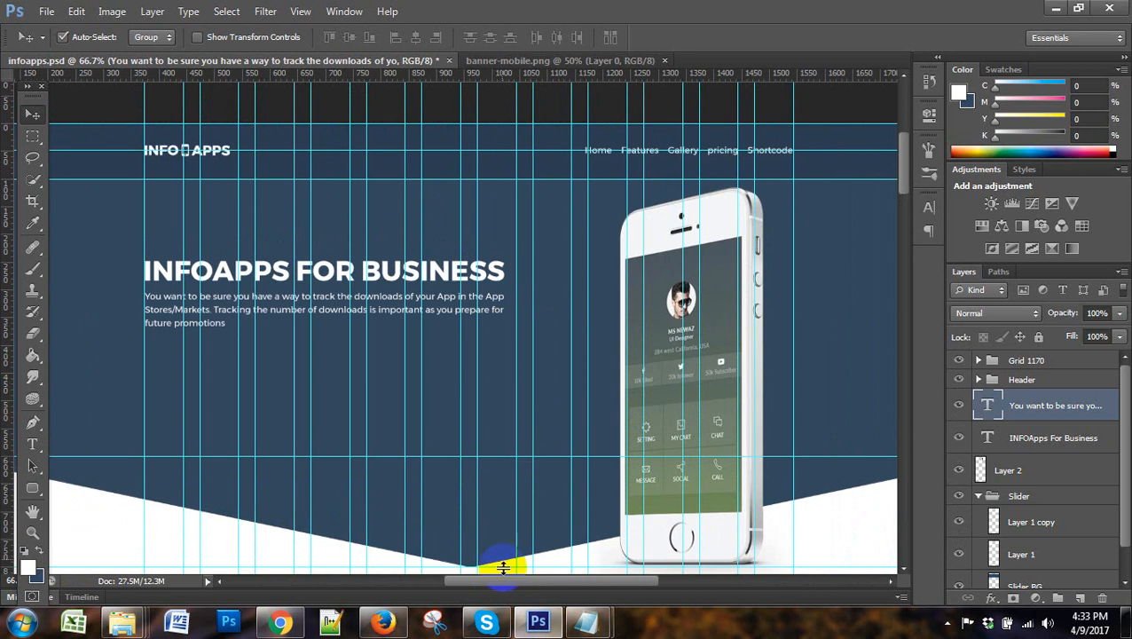
{"action": "left_click_drag", "start_coordinate": [521, 586], "coordinate": [511, 586]}
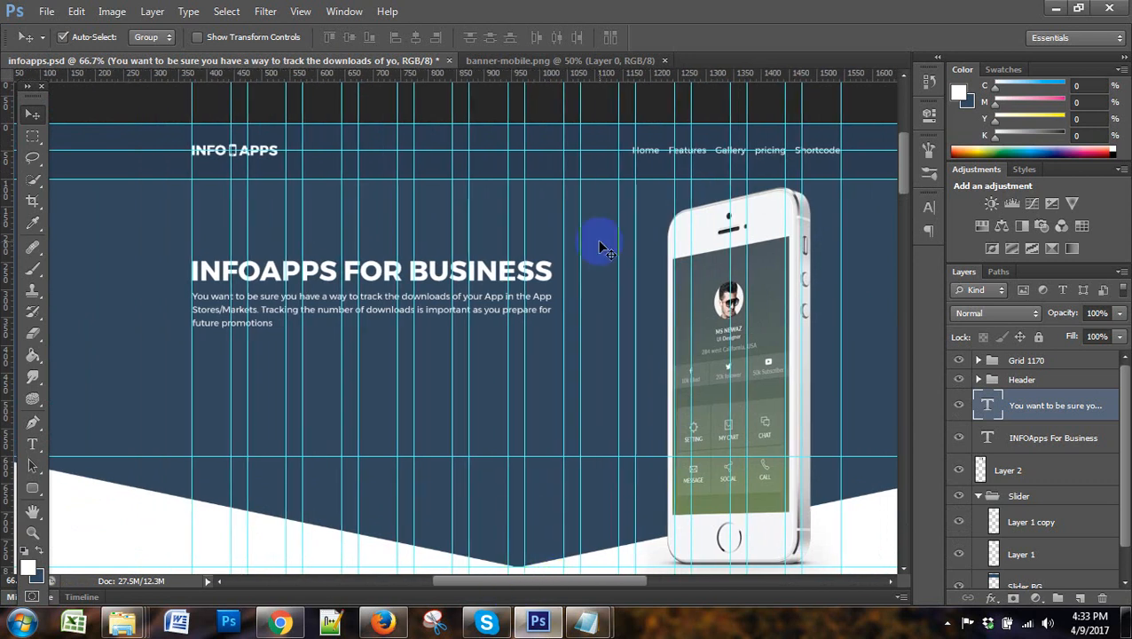
{"action": "scroll", "coordinate": [621, 339], "scroll_direction": "down", "scroll_amount": 3}
{"action": "scroll", "coordinate": [623, 344], "scroll_direction": "up", "scroll_amount": 3}
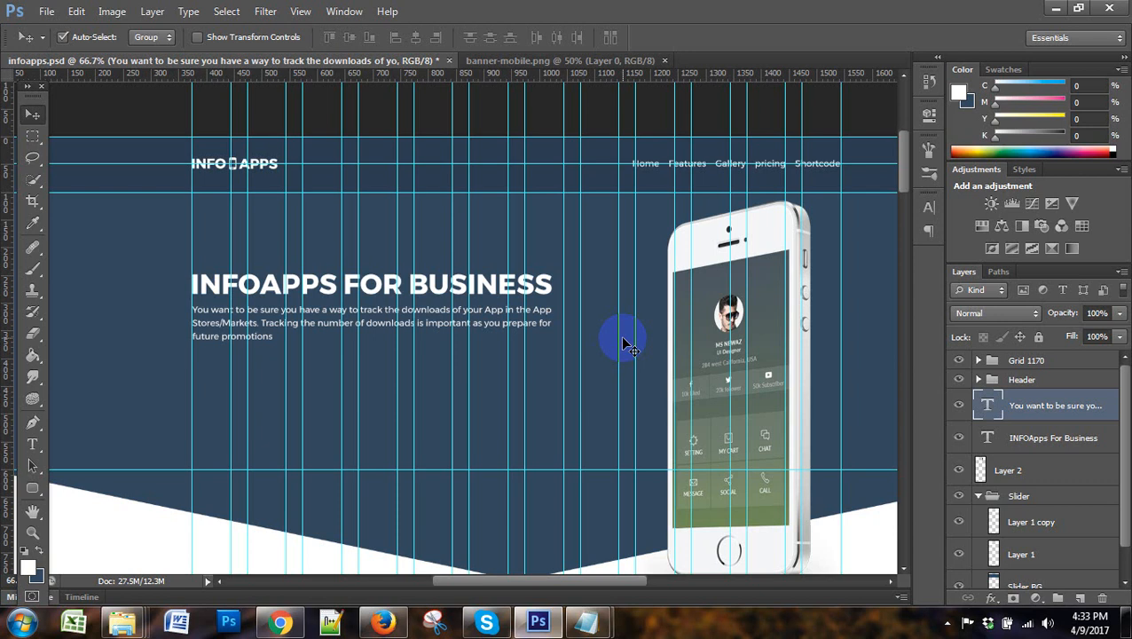
{"action": "scroll", "coordinate": [623, 344], "scroll_direction": "down", "scroll_amount": 3}
{"action": "scroll", "coordinate": [623, 344], "scroll_direction": "up", "scroll_amount": 2}
{"action": "left_click_drag", "start_coordinate": [545, 582], "coordinate": [557, 582]}
Switch to Chrome to check the hover style of the Apnew banner buttons, and return to the slider design in Photoshop
{"action": "left_click", "coordinate": [310, 616]}
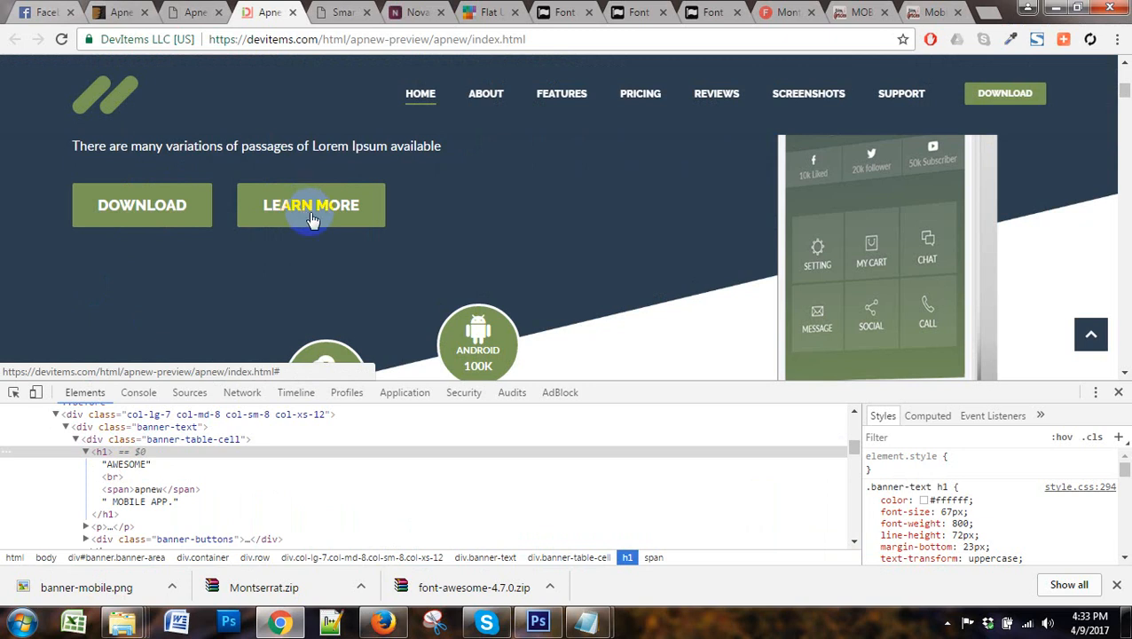
{"action": "left_click", "coordinate": [537, 623]}
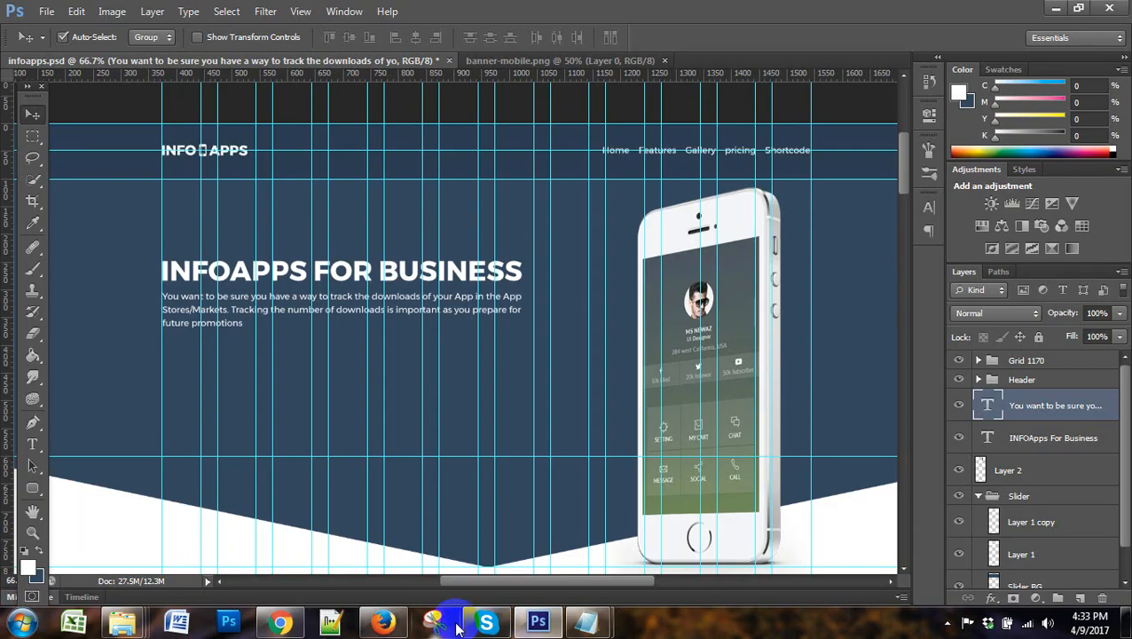
{"action": "left_click_drag", "start_coordinate": [489, 582], "coordinate": [478, 582]}
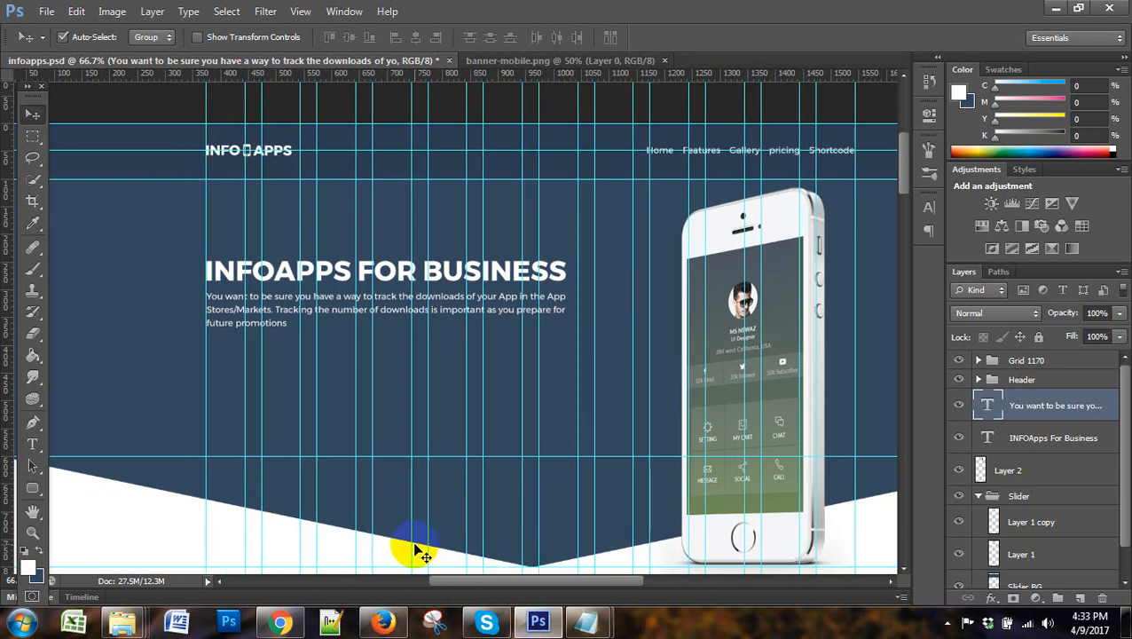
Move the description, headline and Layer 2 into the Slider group, and add a new layer above the description
{"action": "key", "text": "ctrl+plus"}
{"action": "key", "text": "ctrl+plus"}
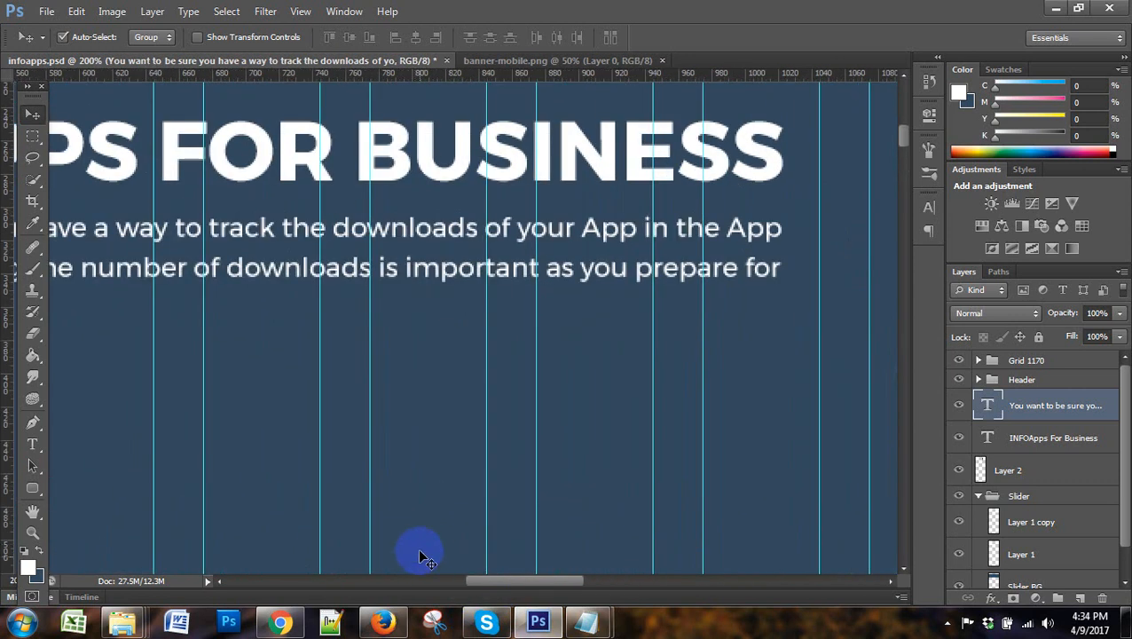
{"action": "left_click_drag", "start_coordinate": [511, 583], "coordinate": [437, 587]}
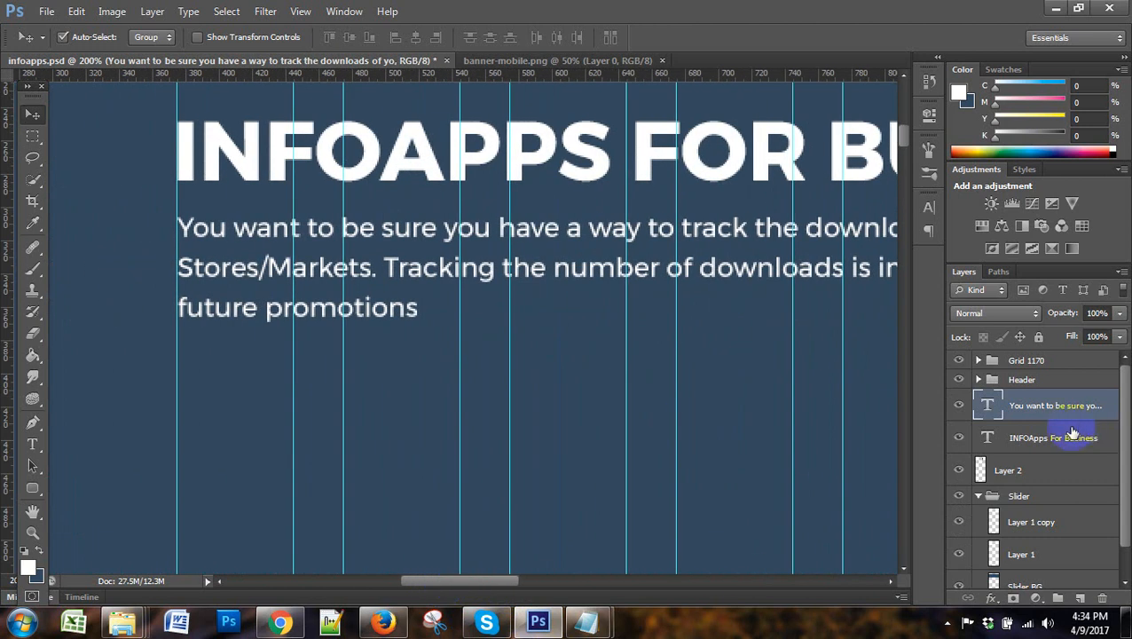
{"action": "left_click", "coordinate": [1044, 440], "text": "shift"}
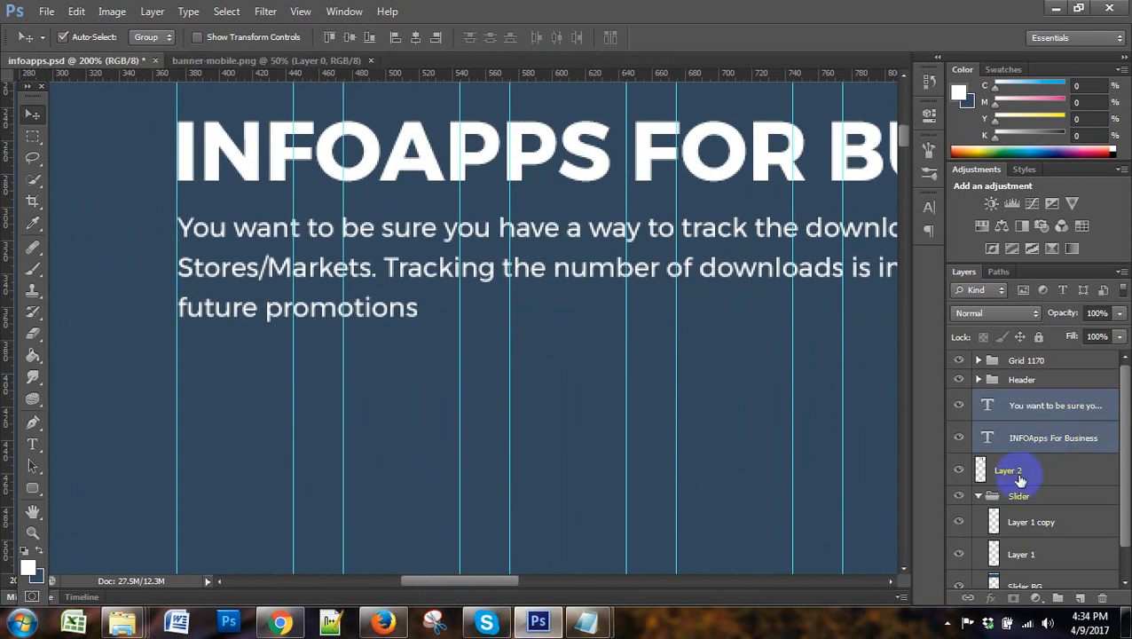
{"action": "left_click", "coordinate": [1018, 478], "text": "shift"}
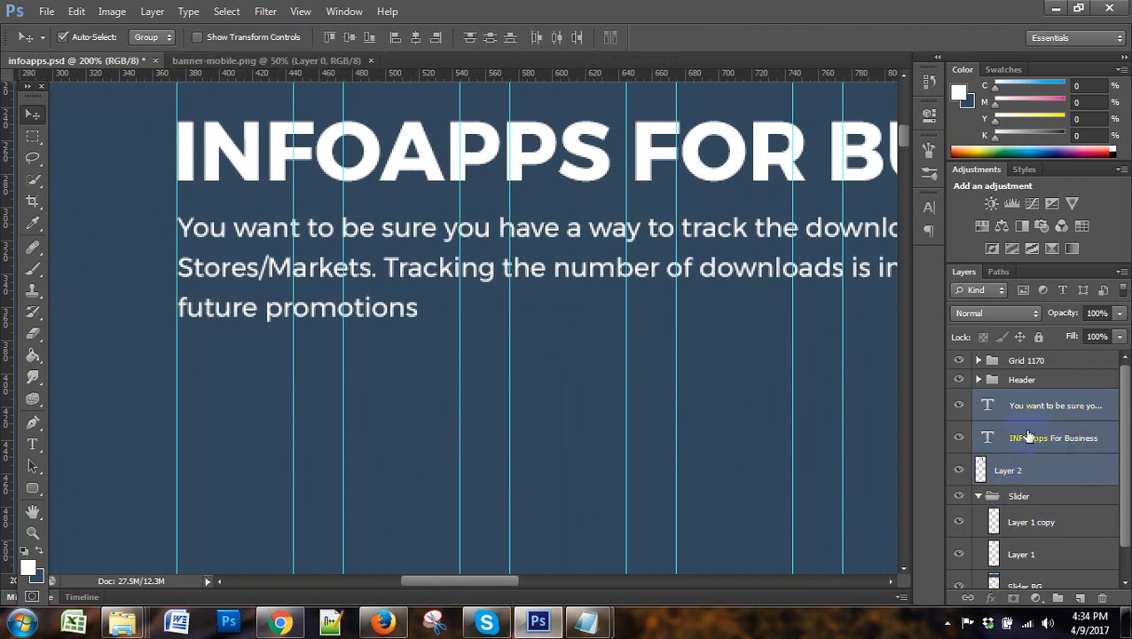
{"action": "left_click_drag", "start_coordinate": [1032, 400], "coordinate": [1040, 502]}
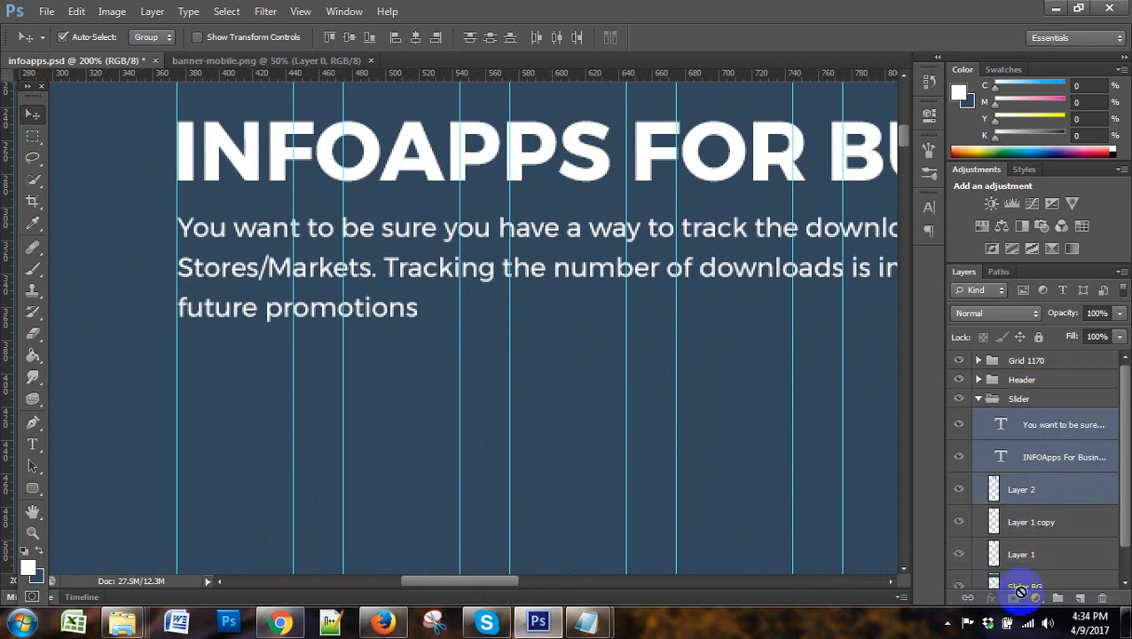
{"action": "left_click", "coordinate": [1027, 425]}
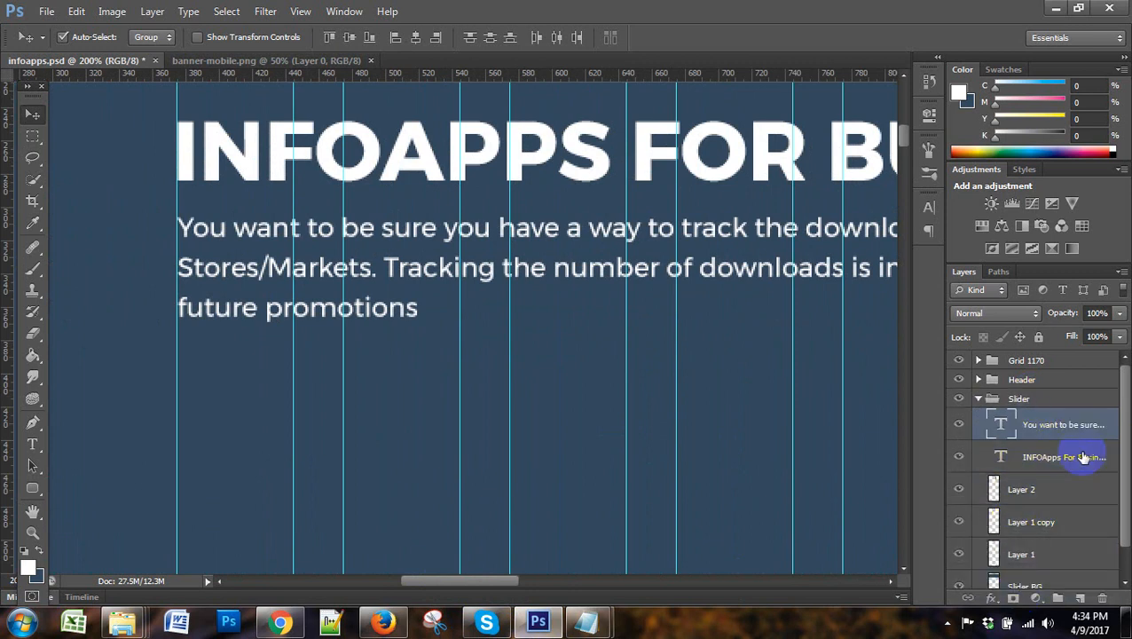
{"action": "left_click", "coordinate": [1079, 600]}
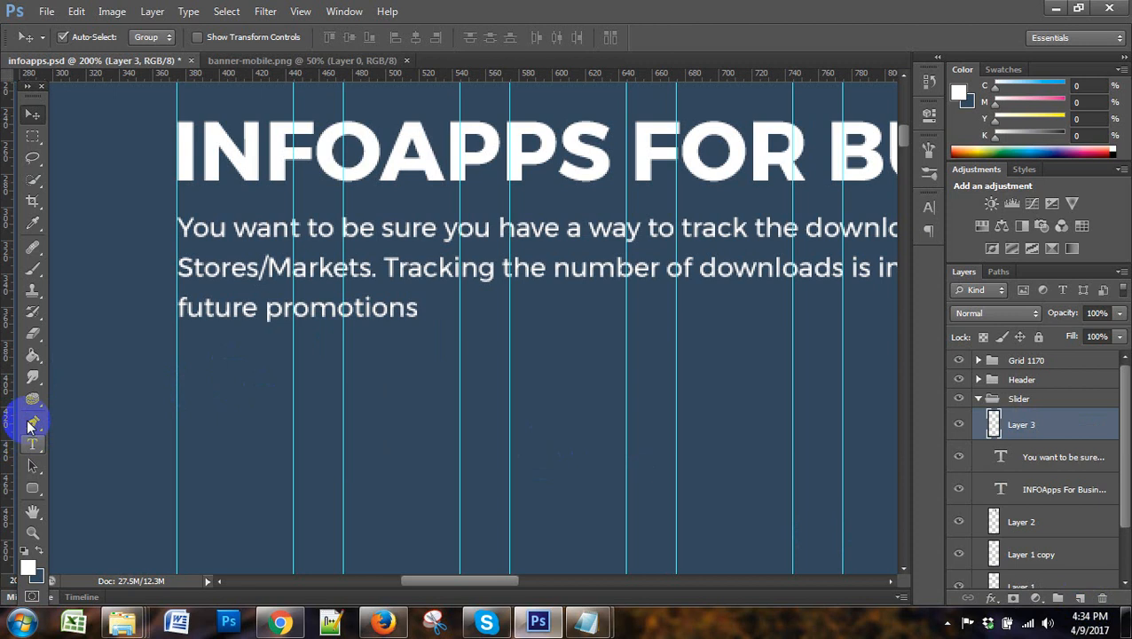
Try a 100 by 30 px rectangular selection for the button below the description, starting at the text's left guide
{"action": "left_click", "coordinate": [32, 136]}
{"action": "left_click_drag", "start_coordinate": [177, 353], "coordinate": [340, 399]}
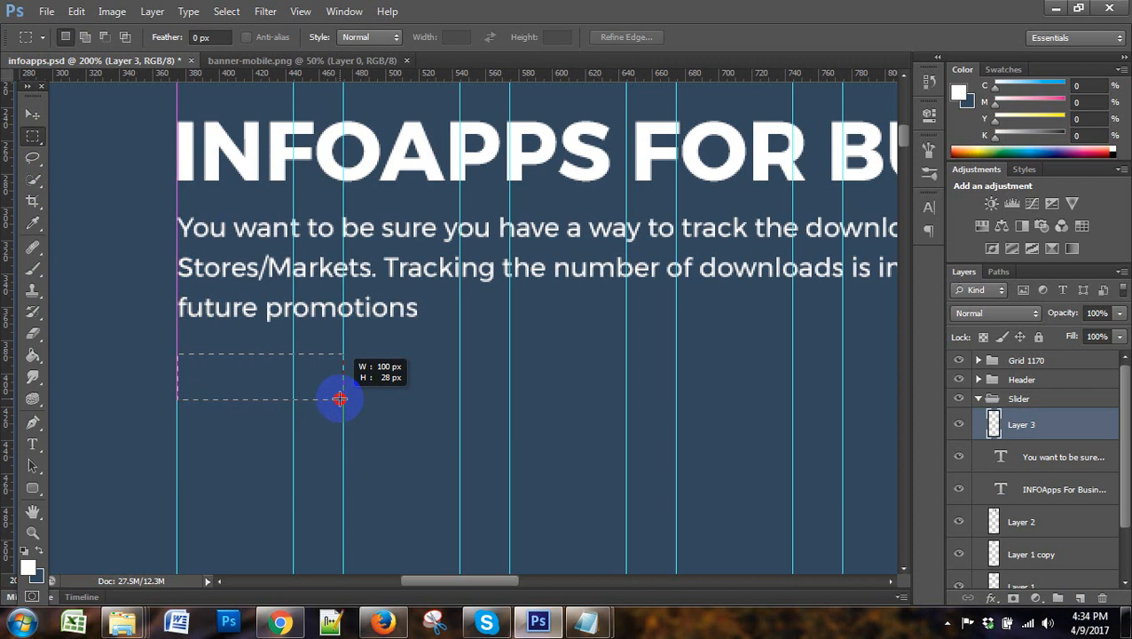
{"action": "left_click_drag", "start_coordinate": [339, 400], "coordinate": [342, 403]}
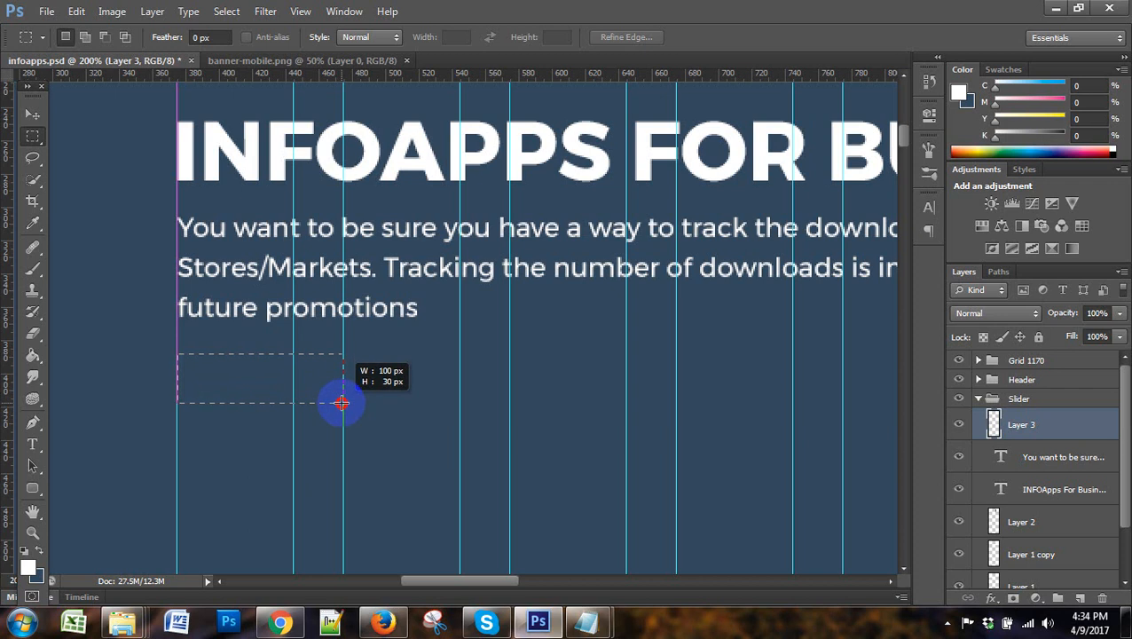
{"action": "left_click_drag", "start_coordinate": [341, 403], "coordinate": [342, 403]}
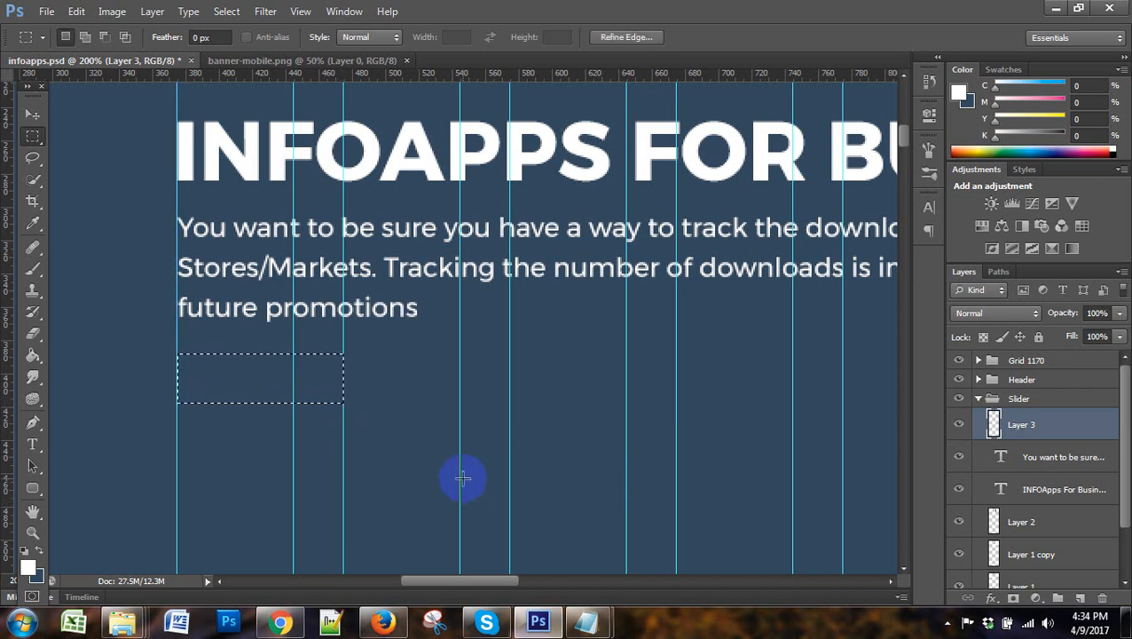
{"action": "left_click", "coordinate": [405, 449]}
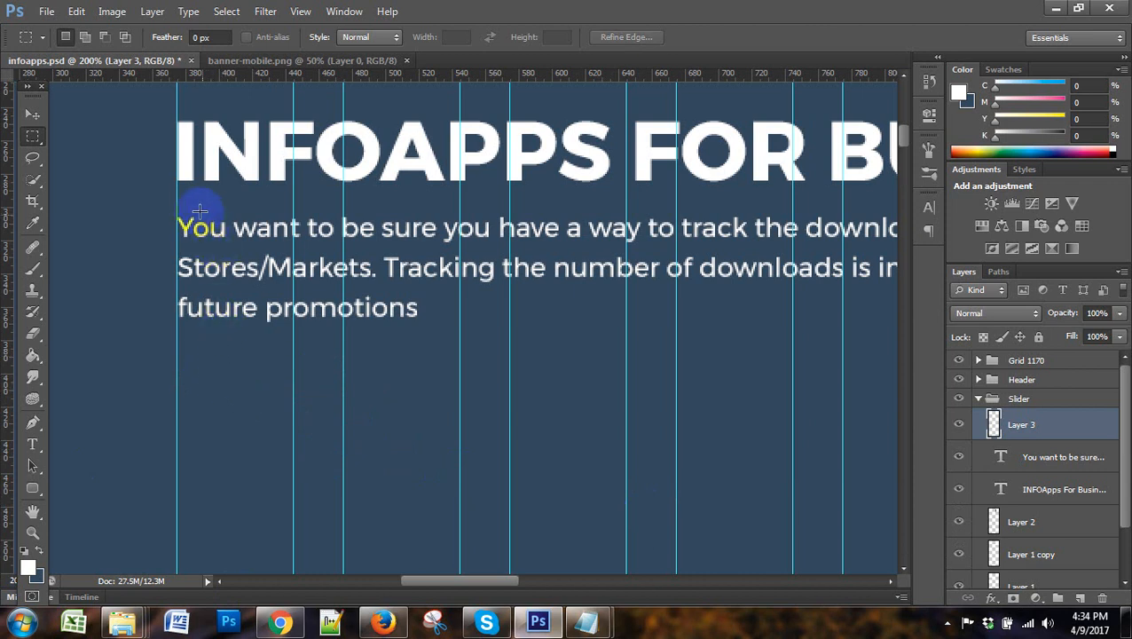
Measure the gap between the headline and the description, and compare it with the space below the description
{"action": "left_click_drag", "start_coordinate": [183, 182], "coordinate": [219, 214]}
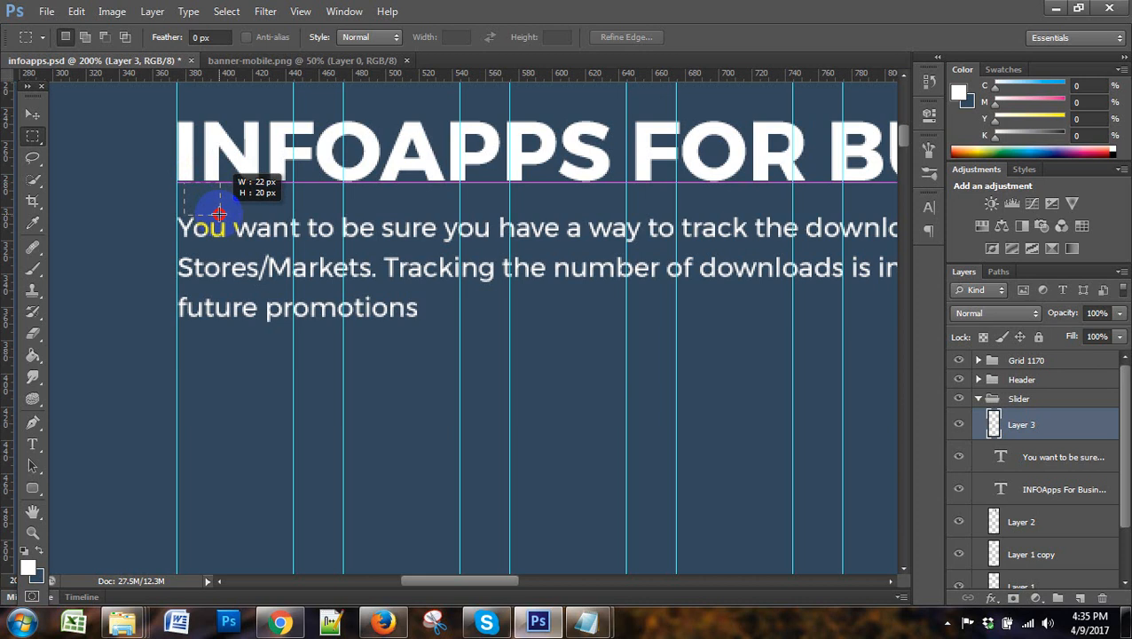
{"action": "left_click_drag", "start_coordinate": [219, 214], "coordinate": [219, 214]}
{"action": "left_click", "coordinate": [237, 246]}
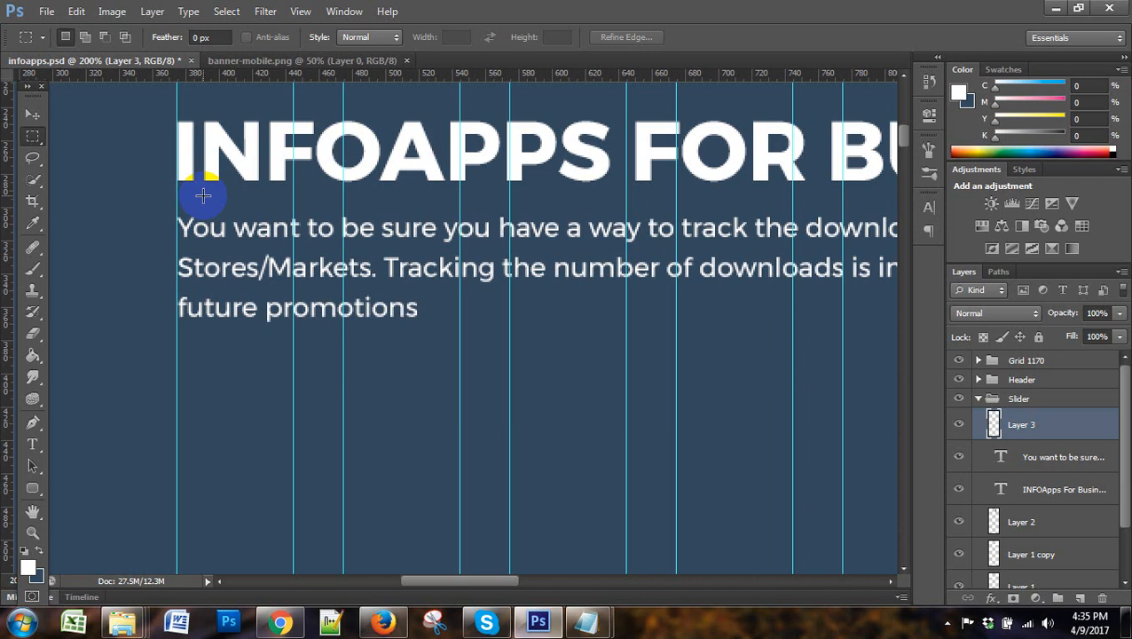
{"action": "left_click_drag", "start_coordinate": [293, 339], "coordinate": [340, 375]}
{"action": "left_click", "coordinate": [408, 388]}
{"action": "scroll", "coordinate": [408, 388], "scroll_direction": "up", "scroll_amount": 4}
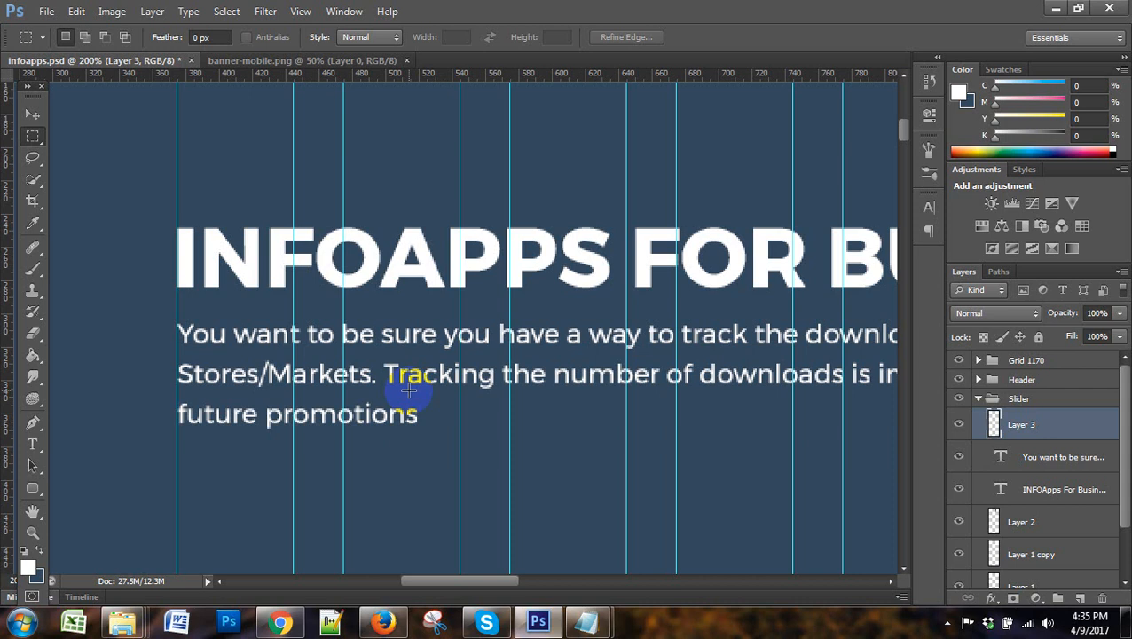
{"action": "scroll", "coordinate": [443, 346], "scroll_direction": "down", "scroll_amount": 2}
{"action": "left_click_drag", "start_coordinate": [242, 245], "coordinate": [268, 284]}
{"action": "key", "text": "ctrl+d"}
{"action": "scroll", "coordinate": [376, 357], "scroll_direction": "down", "scroll_amount": 3}
{"action": "scroll", "coordinate": [358, 367], "scroll_direction": "up", "scroll_amount": 2}
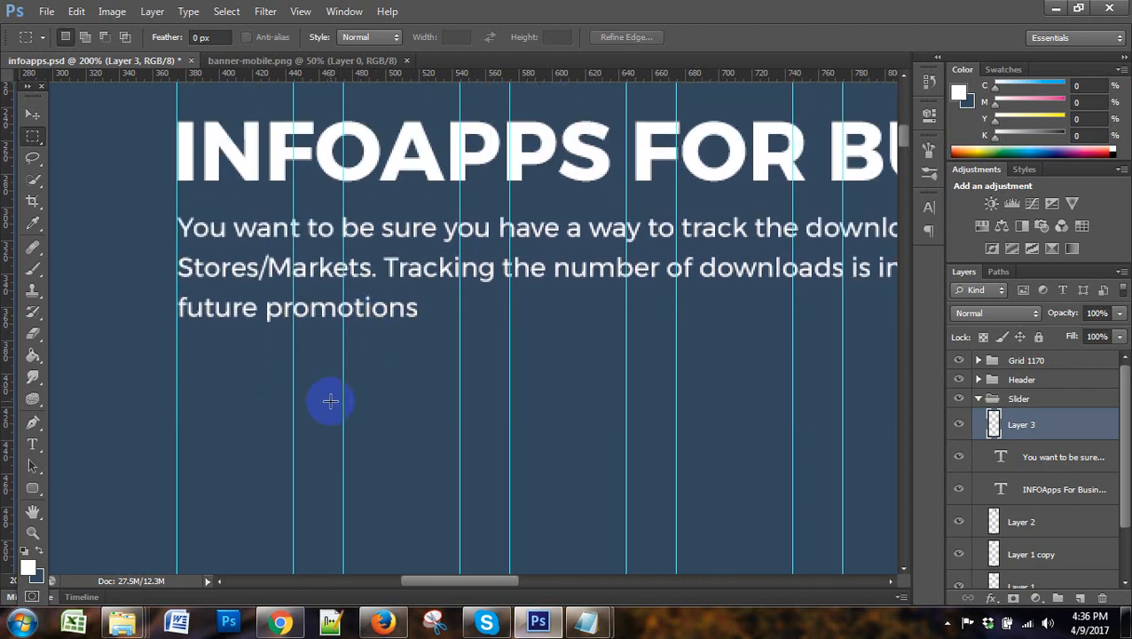
Draw a white rounded rectangle of 100 by 30 px with a 15 px radius below the description, starting at the text's left guide
{"action": "left_click", "coordinate": [36, 486]}
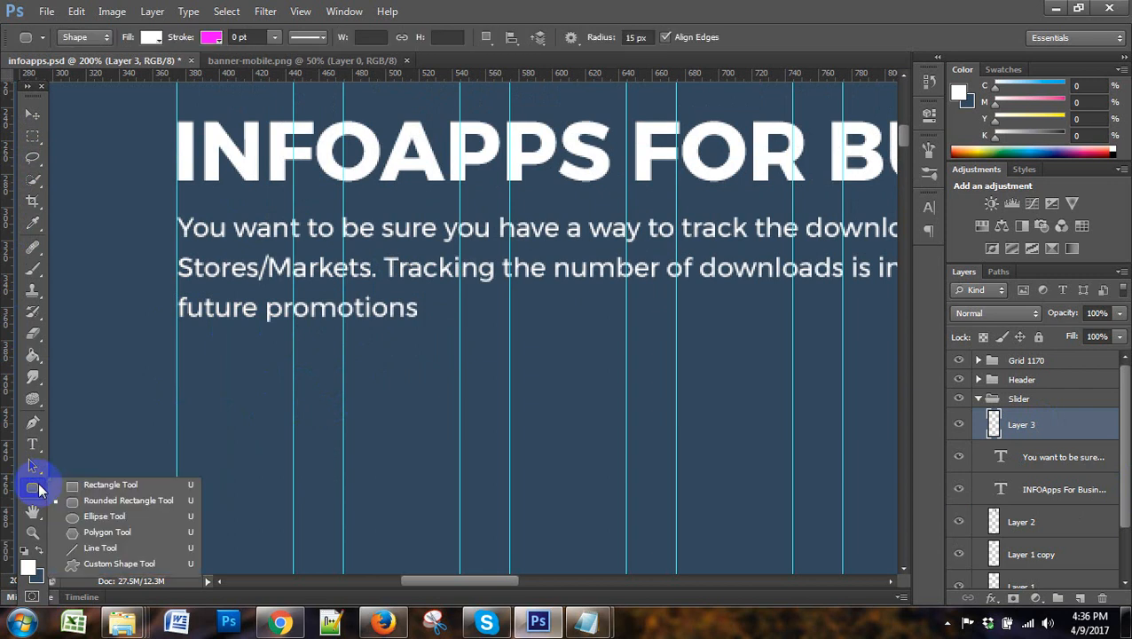
{"action": "left_click", "coordinate": [116, 500]}
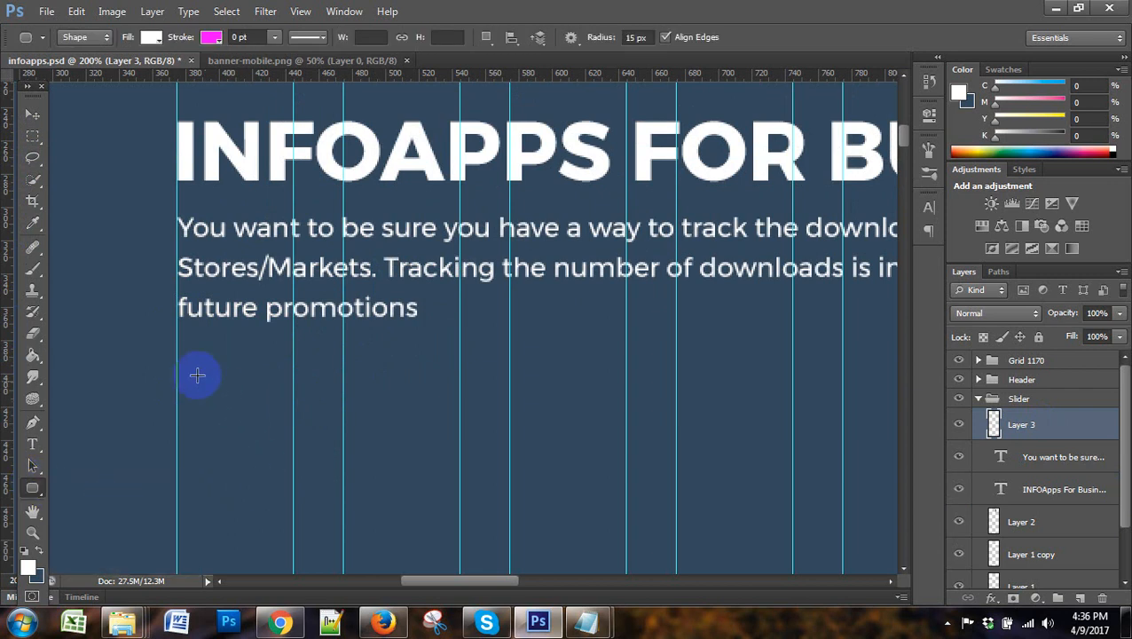
{"action": "left_click_drag", "start_coordinate": [178, 365], "coordinate": [342, 413]}
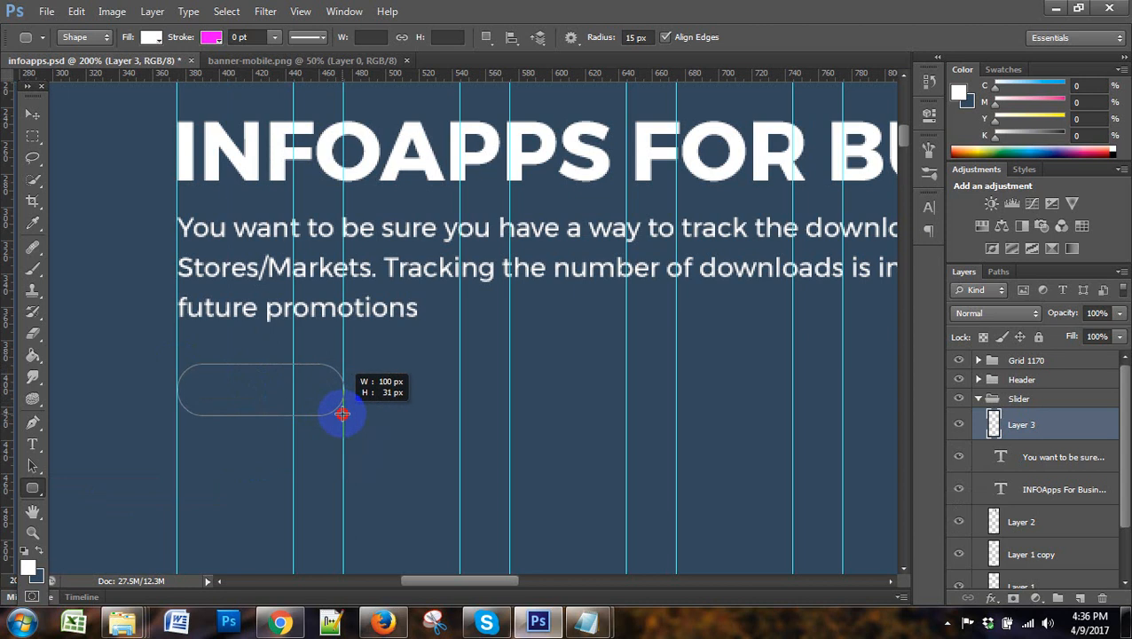
{"action": "left_click_drag", "start_coordinate": [343, 412], "coordinate": [343, 413]}
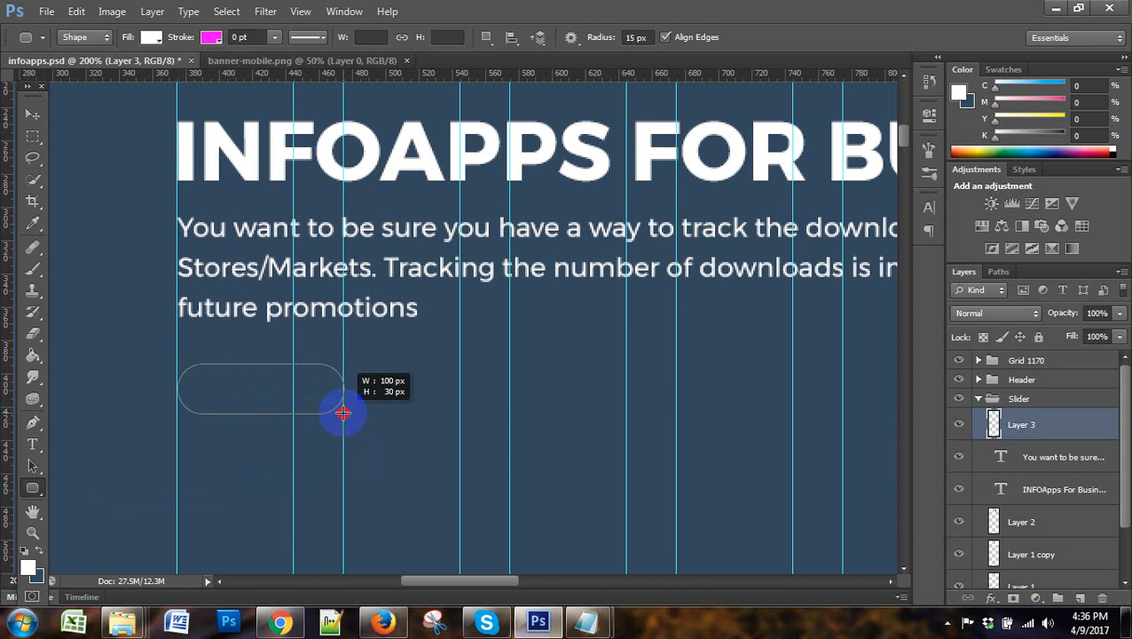
{"action": "left_click_drag", "start_coordinate": [343, 412], "coordinate": [343, 412]}
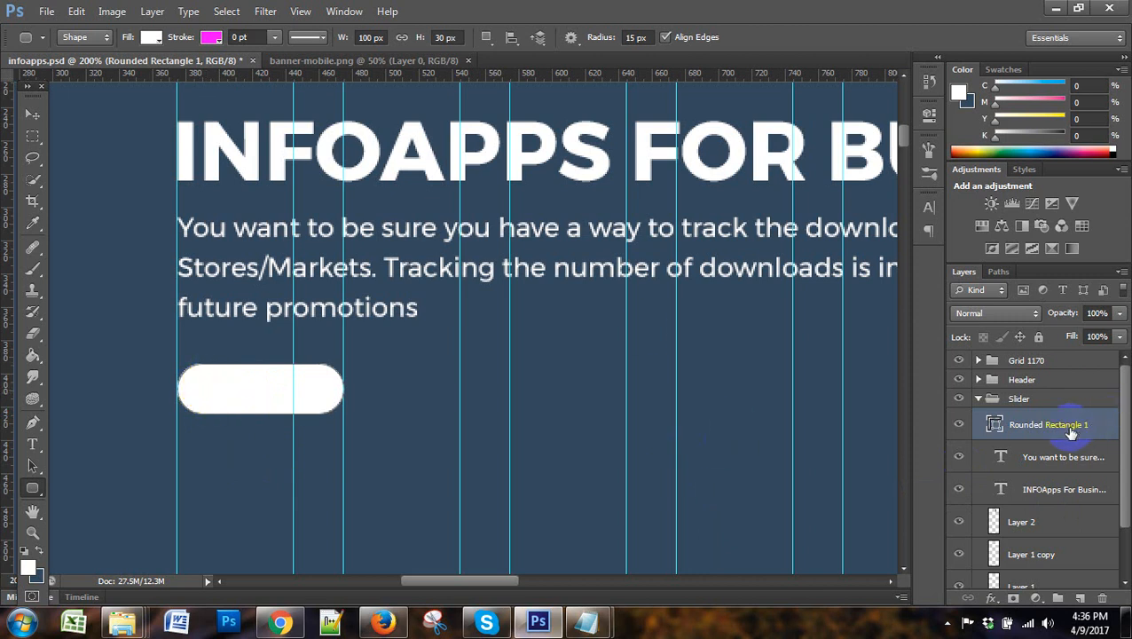
On a new layer, fill a small patch over the button's top-left corner with white and align it flush with the button's top edge
{"action": "left_click", "coordinate": [1080, 597]}
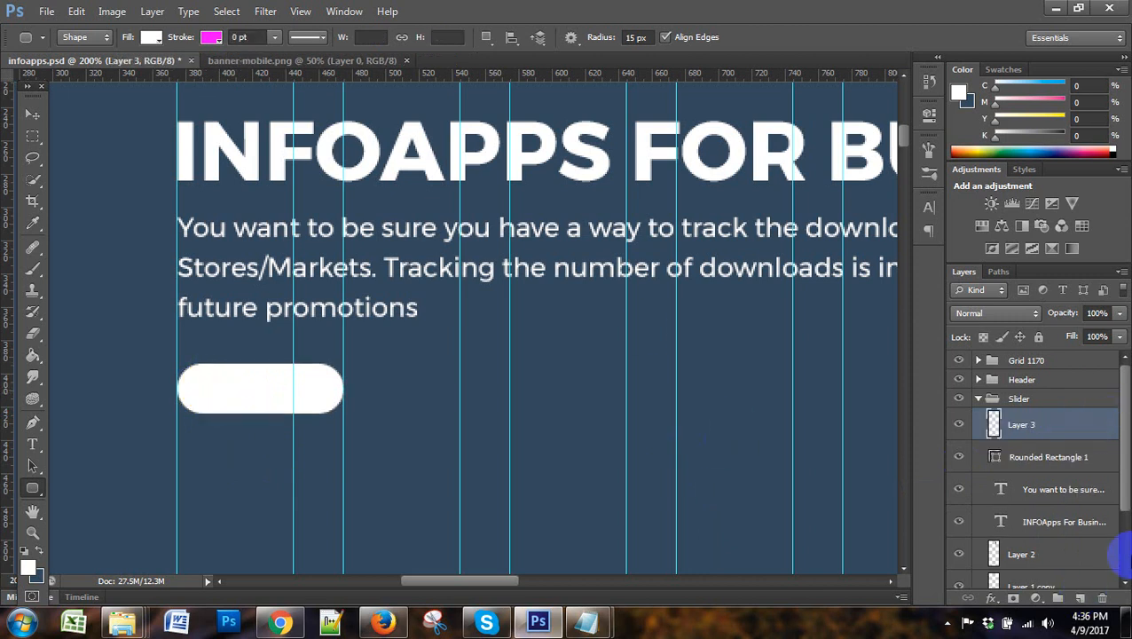
{"action": "left_click", "coordinate": [31, 136]}
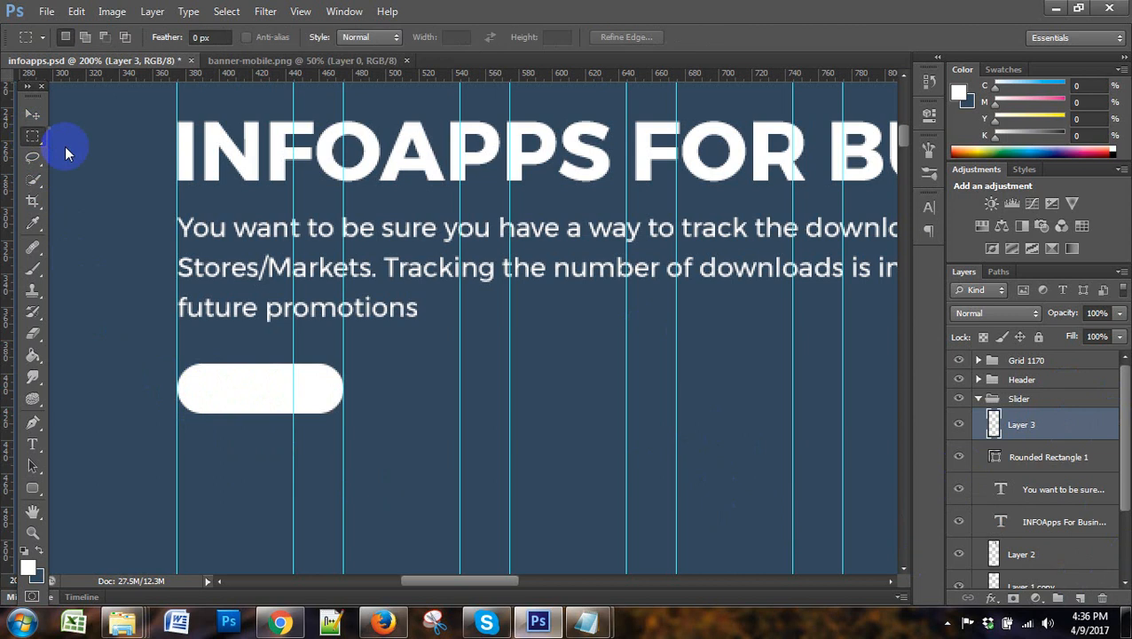
{"action": "left_click", "coordinate": [128, 136]}
{"action": "left_click_drag", "start_coordinate": [176, 362], "coordinate": [205, 385]}
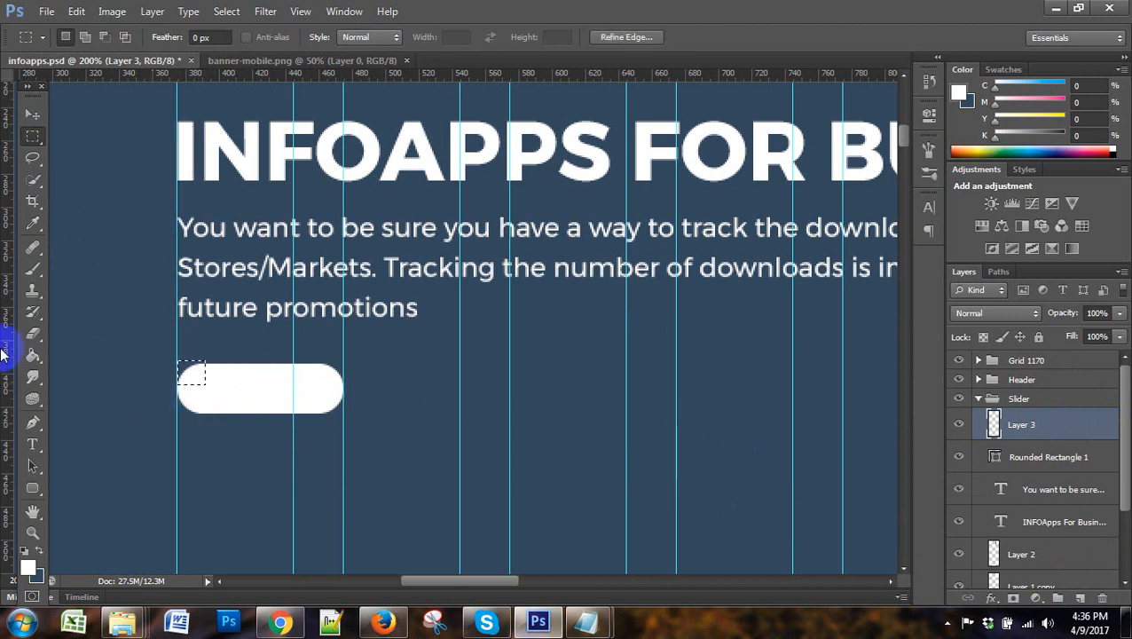
{"action": "left_click_drag", "start_coordinate": [33, 355], "coordinate": [138, 370]}
{"action": "left_click", "coordinate": [191, 377]}
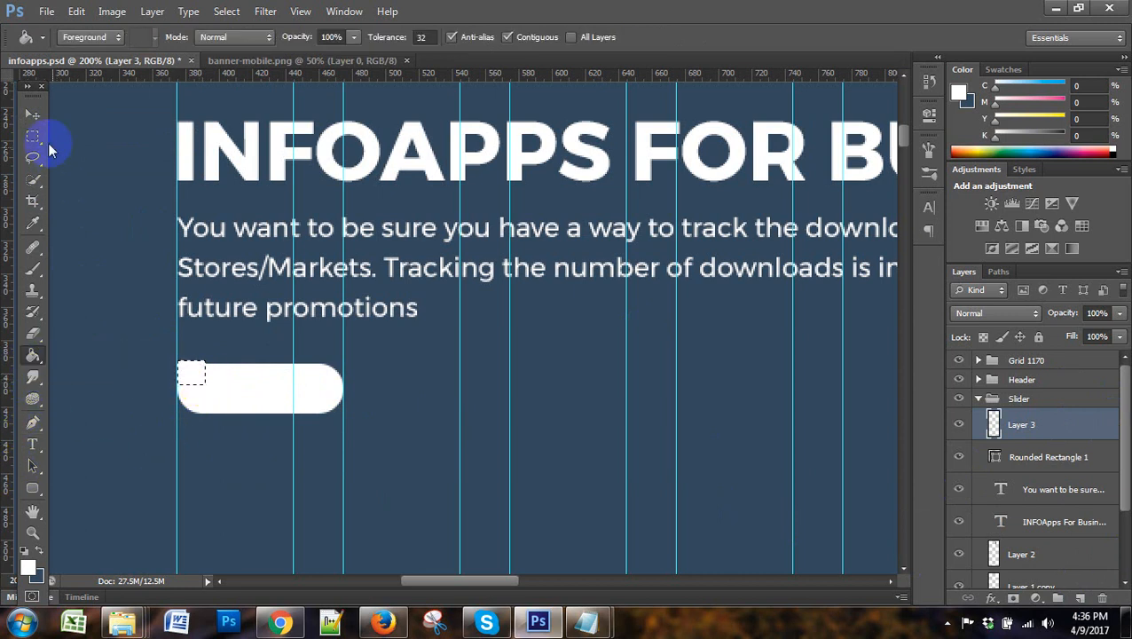
{"action": "left_click", "coordinate": [34, 138]}
{"action": "left_click", "coordinate": [374, 378]}
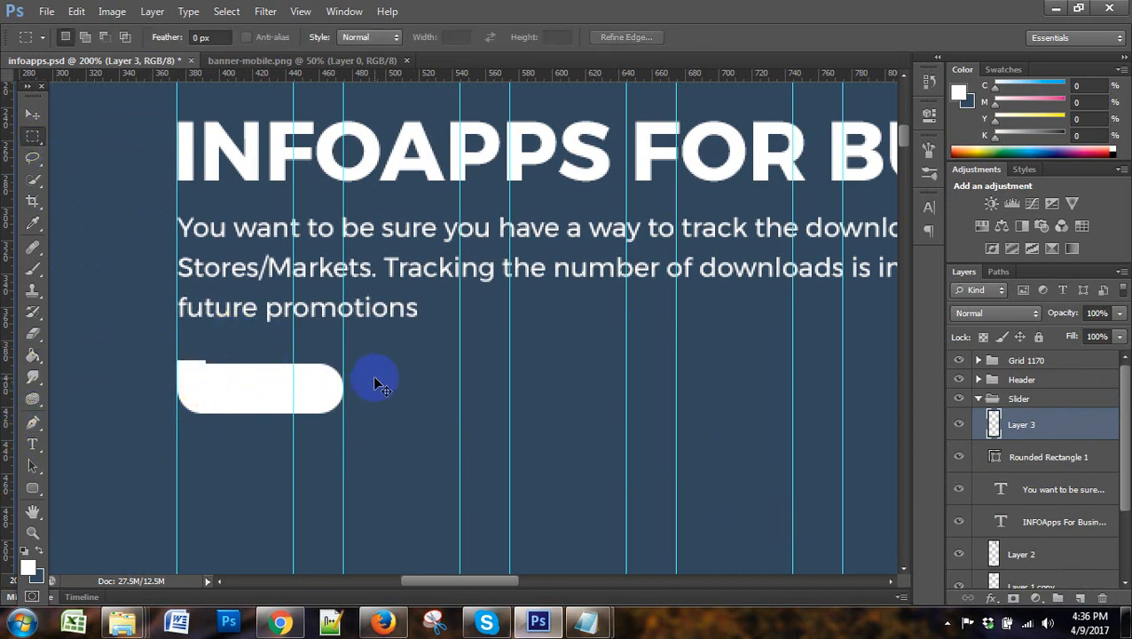
{"action": "key", "text": "ctrl+semicolon"}
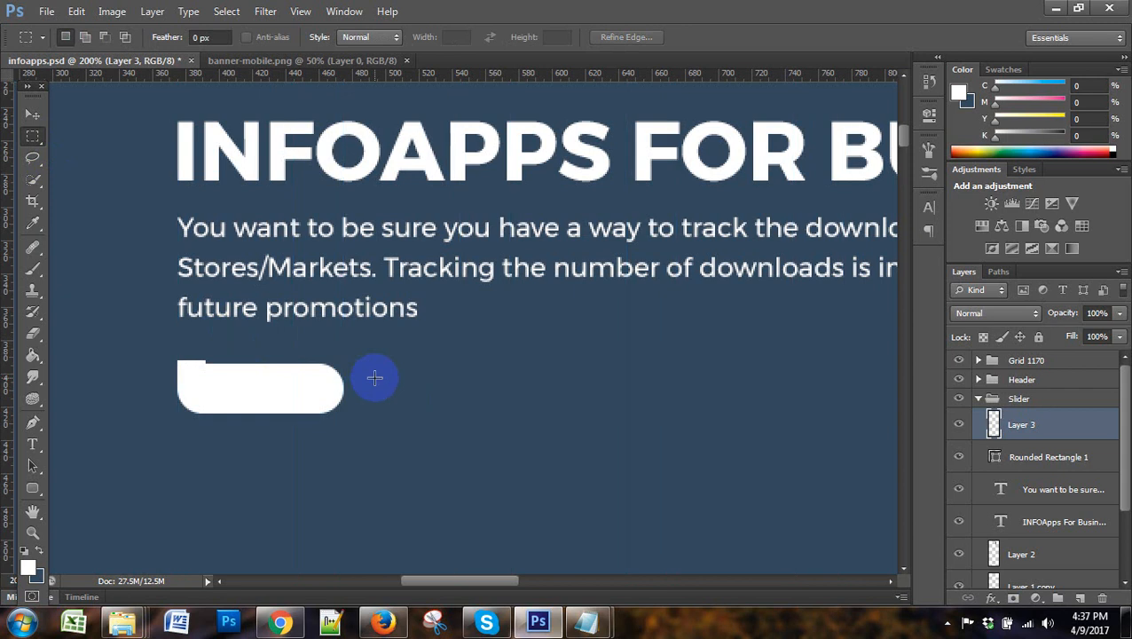
{"action": "left_click", "coordinate": [33, 116]}
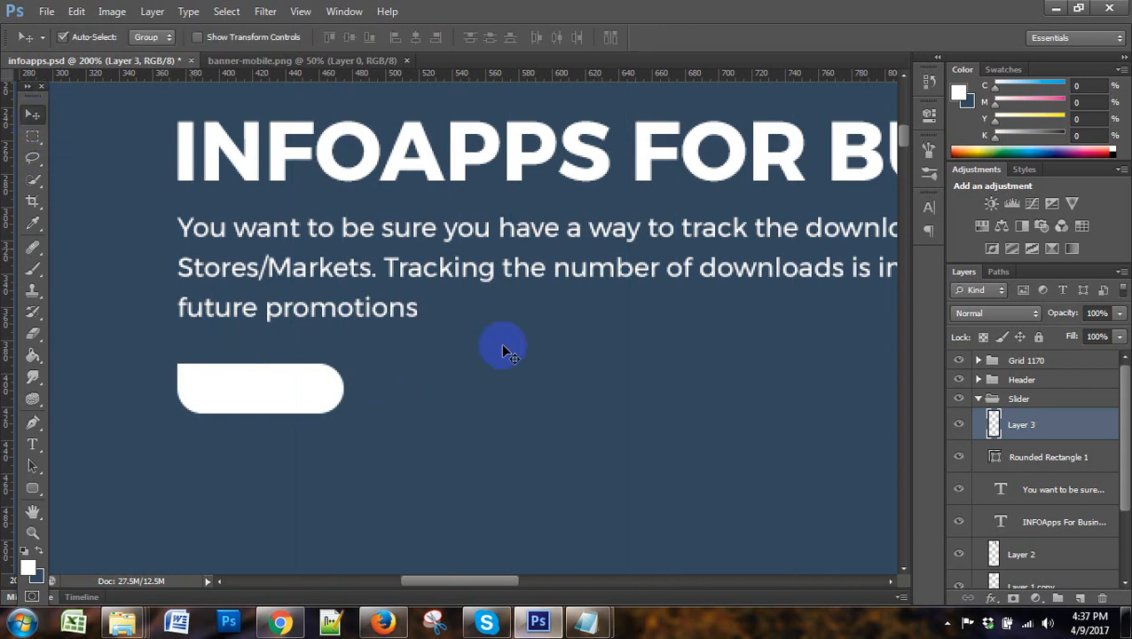
Duplicate the white corner patch and move the copy onto the button's bottom-right corner to square it off
{"action": "right_click", "coordinate": [1059, 424]}
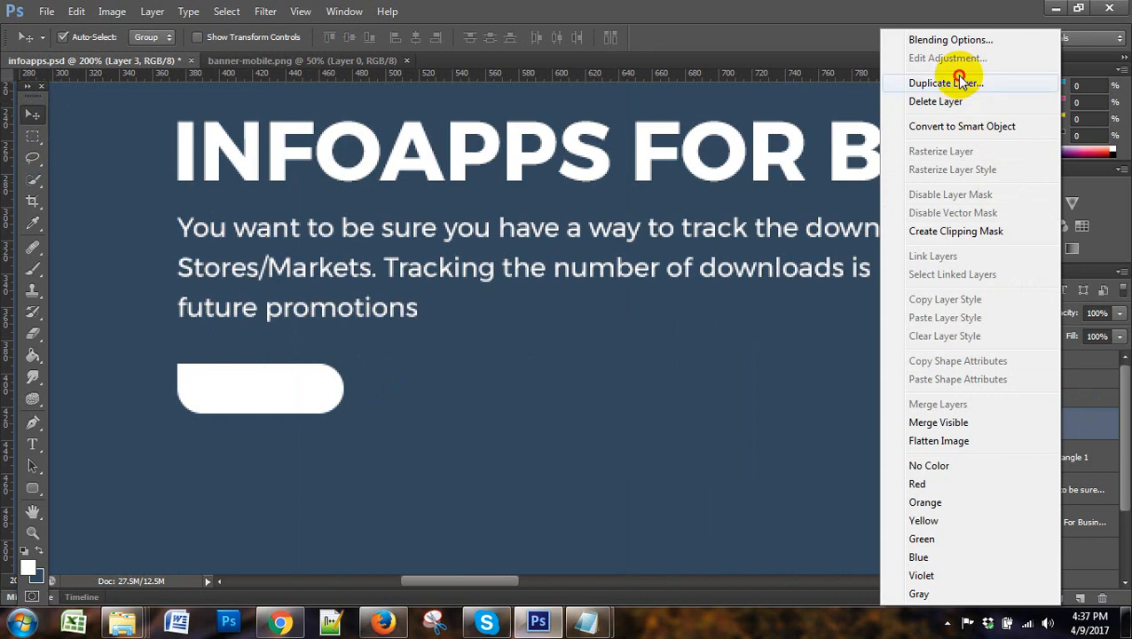
{"action": "left_click", "coordinate": [946, 83]}
{"action": "left_click", "coordinate": [696, 188]}
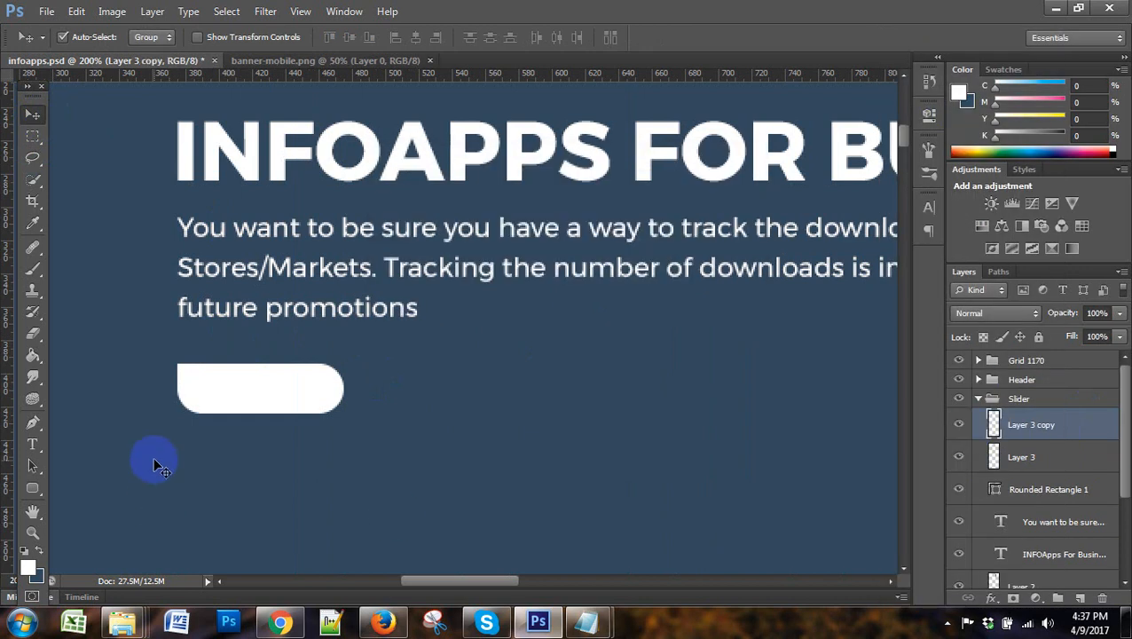
{"action": "key", "text": "v"}
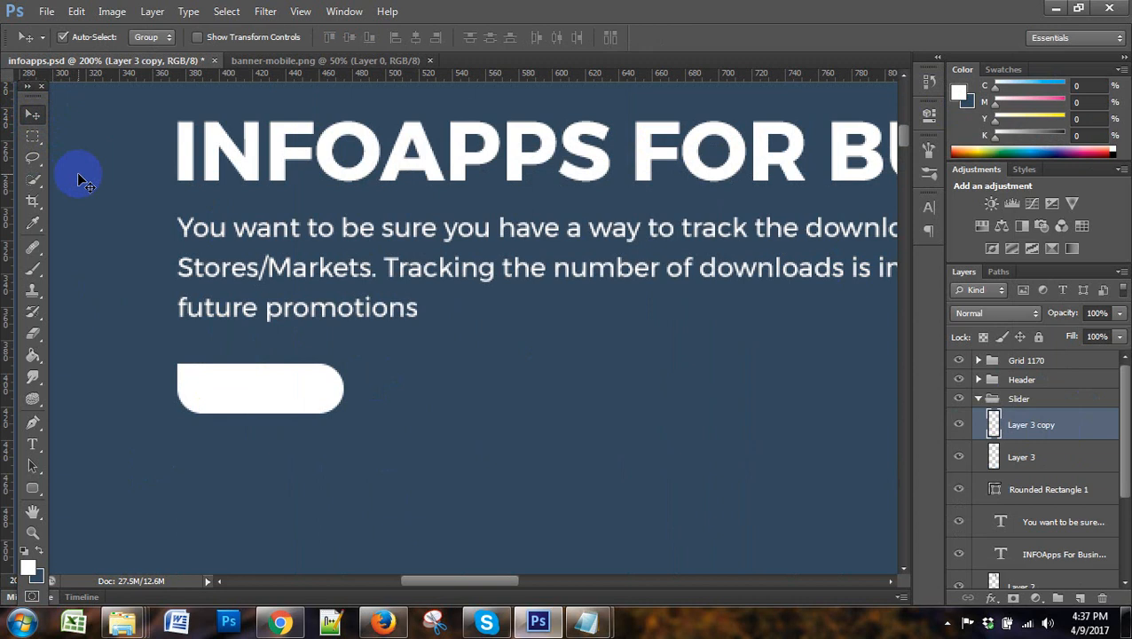
{"action": "key", "text": "Right"}
{"action": "key", "text": "Right"}
{"action": "key", "text": "Right"}
{"action": "key", "text": "Right"}
{"action": "key", "text": "Right"}
{"action": "key", "text": "Right"}
{"action": "key", "text": "Right"}
{"action": "key", "text": "Right"}
{"action": "key", "text": "Right"}
{"action": "key", "text": "Right"}
{"action": "key", "text": "Left"}
{"action": "key", "text": "Left"}
{"action": "key", "text": "Left"}
{"action": "key", "text": "Left"}
{"action": "key", "text": "Left"}
{"action": "key", "text": "Left"}
{"action": "key", "text": "Down"}
{"action": "key", "text": "Down"}
{"action": "key", "text": "Down"}
{"action": "key", "text": "Down"}
{"action": "key", "text": "Down"}
{"action": "key", "text": "Down"}
{"action": "key", "text": "Down"}
{"action": "key", "text": "Down"}
{"action": "key", "text": "Down"}
{"action": "key", "text": "Down"}
{"action": "key", "text": "Down"}
{"action": "key", "text": "Left"}
{"action": "key", "text": "Left"}
{"action": "key", "text": "Left"}
{"action": "key", "text": "Left"}
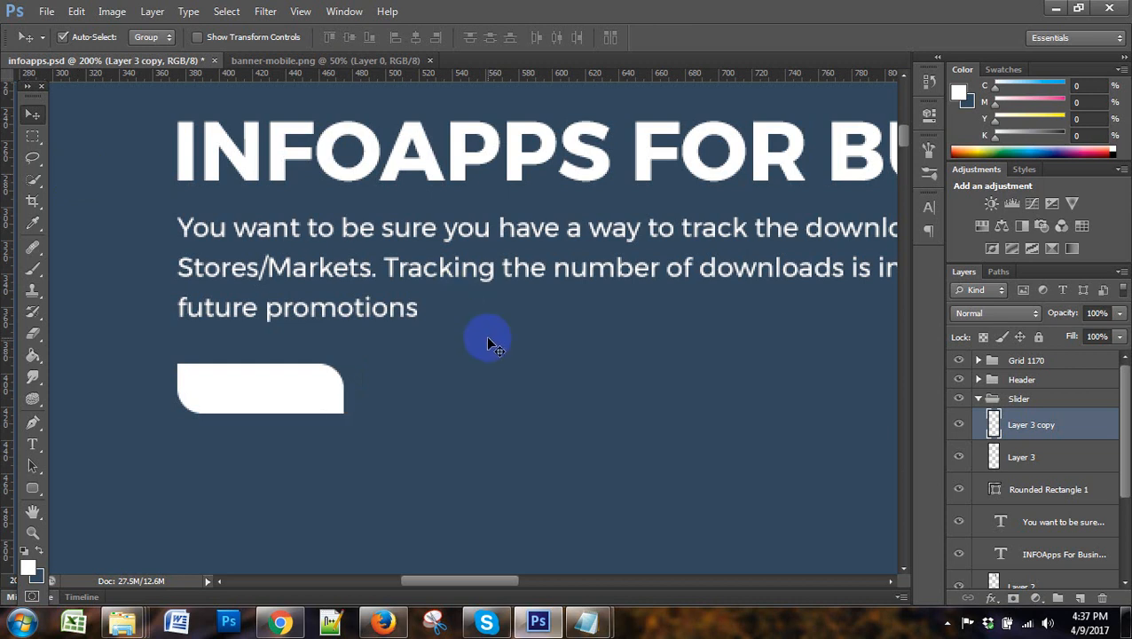
Show the guides and duplicate the button's rounded rectangle together with both corner patches within infoapps.psd
{"action": "left_click", "coordinate": [1029, 456], "text": "shift"}
{"action": "left_click", "coordinate": [1058, 490], "text": "shift"}
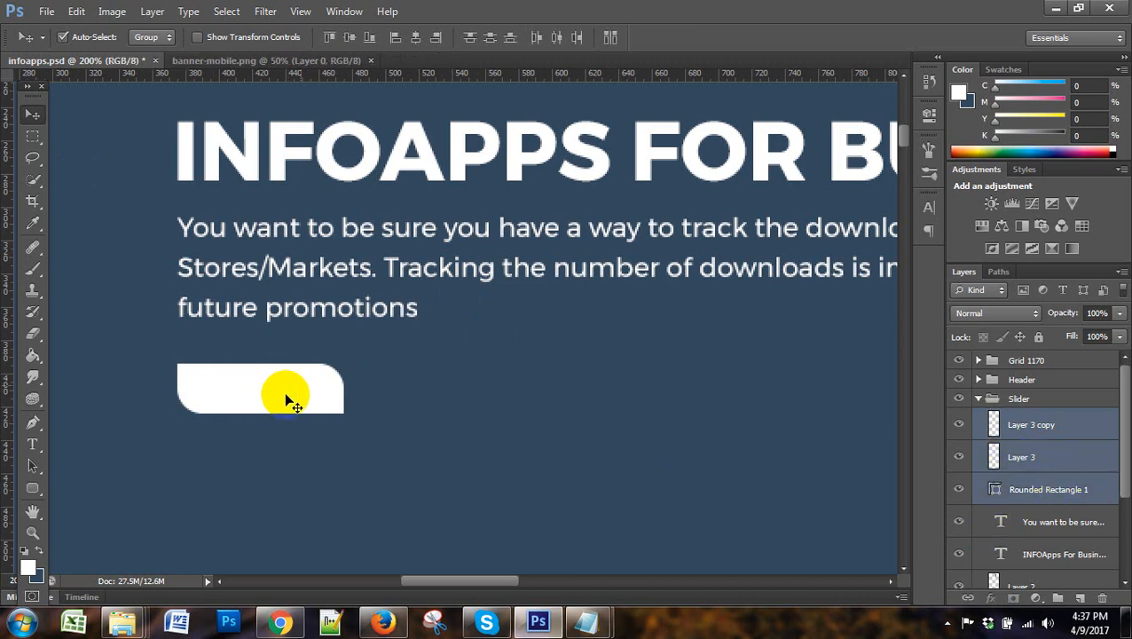
{"action": "key", "text": "ctrl+;"}
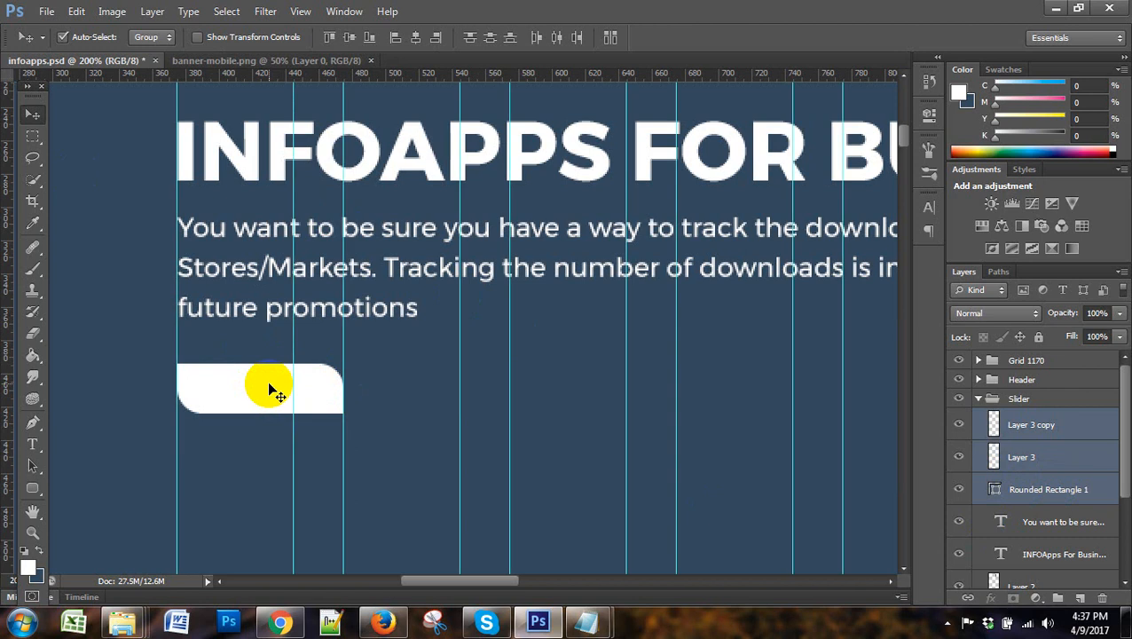
{"action": "right_click", "coordinate": [1092, 450]}
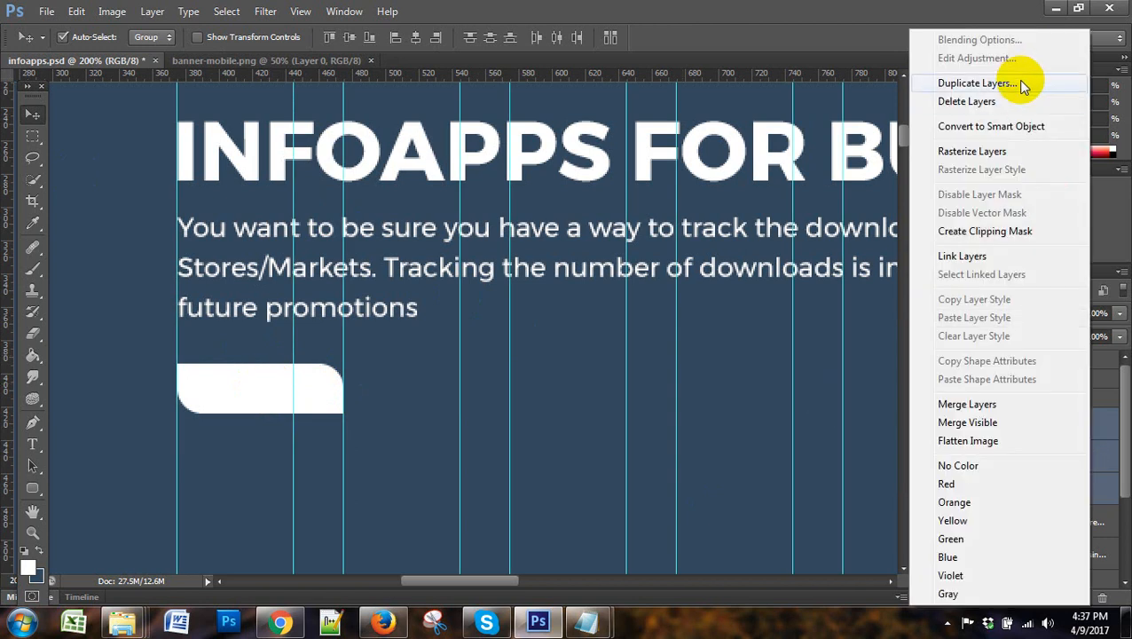
{"action": "left_click", "coordinate": [976, 82]}
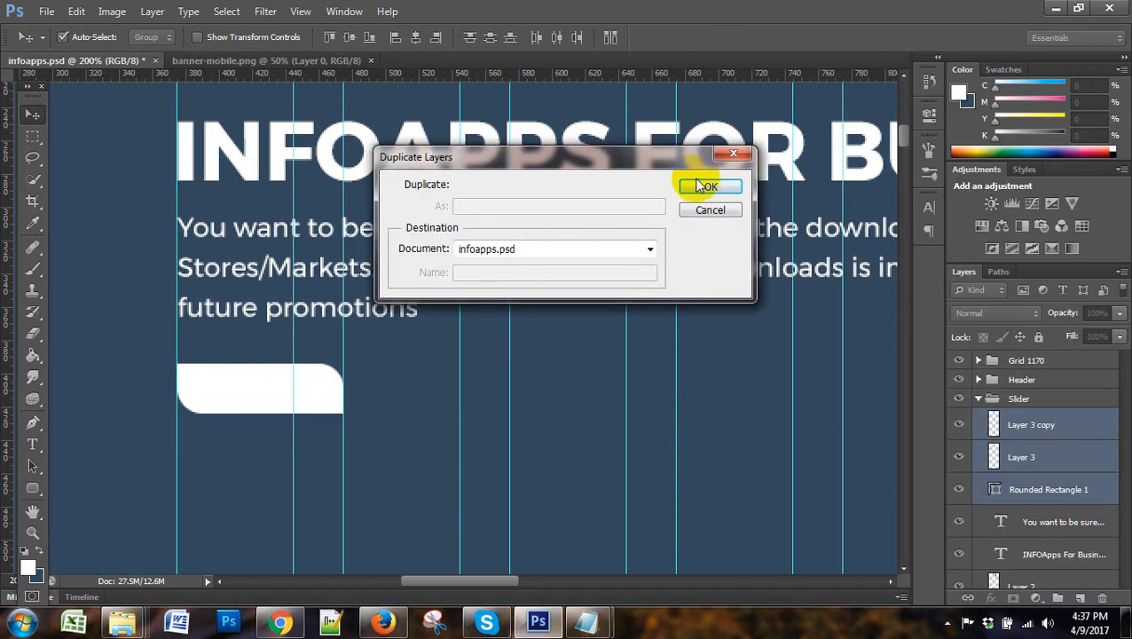
{"action": "left_click", "coordinate": [707, 184]}
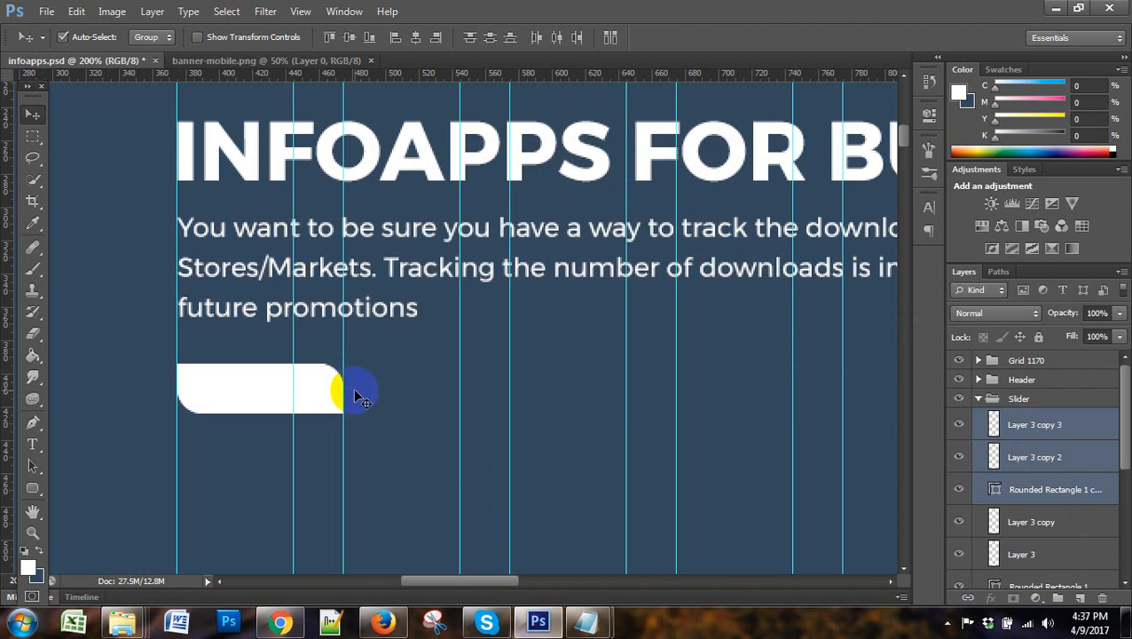
Shift the duplicated button horizontally to the right of the original, leaving a gap of about 24 px between them
{"action": "key", "text": "Right"}
{"action": "key", "text": "Right"}
{"action": "key", "text": "Right"}
{"action": "key", "text": "Right"}
{"action": "key", "text": "Right"}
{"action": "key", "text": "Right"}
{"action": "key", "text": "Right"}
{"action": "key", "text": "Right"}
{"action": "key", "text": "Right"}
{"action": "key", "text": "Right"}
{"action": "key", "text": "Right"}
{"action": "key", "text": "Right"}
{"action": "key", "text": "Right"}
{"action": "key", "text": "Right"}
{"action": "key", "text": "Right"}
{"action": "key", "text": "Right"}
{"action": "key", "text": "Right"}
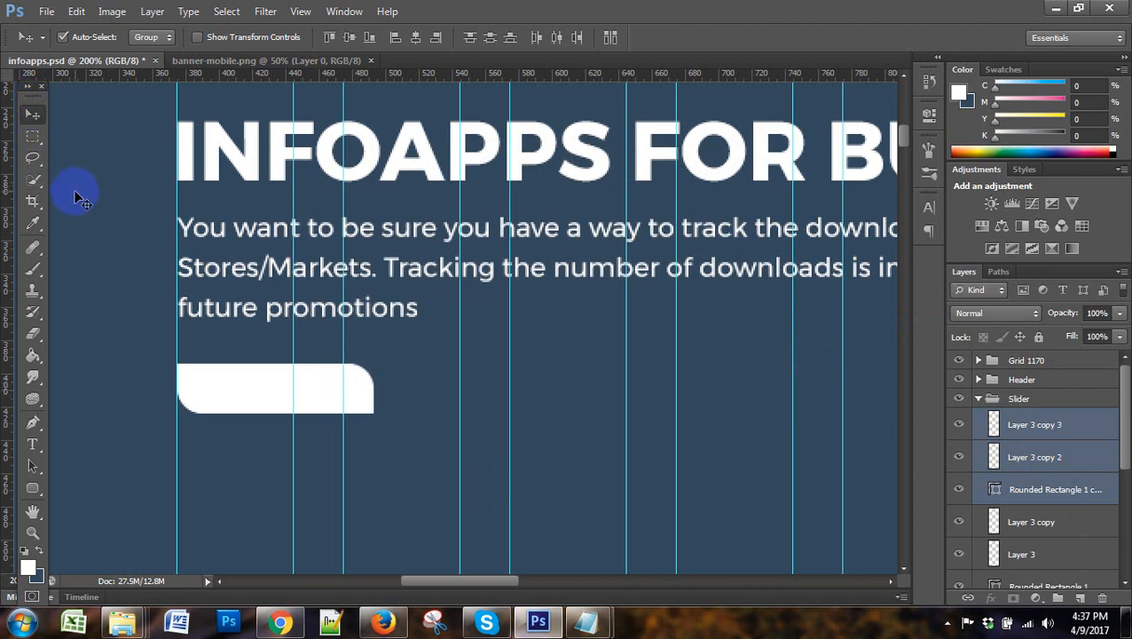
{"action": "key", "text": "Right"}
{"action": "key", "text": "Right"}
{"action": "key", "text": "Right"}
{"action": "key", "text": "Right"}
{"action": "key", "text": "Right"}
{"action": "key", "text": "Right"}
{"action": "key", "text": "Right"}
{"action": "key", "text": "Right"}
{"action": "key", "text": "Right"}
{"action": "key", "text": "Right"}
{"action": "key", "text": "Right"}
{"action": "key", "text": "Right"}
{"action": "key", "text": "Right"}
{"action": "key", "text": "Right"}
{"action": "key", "text": "Right"}
{"action": "key", "text": "Right"}
{"action": "key", "text": "Right"}
{"action": "key", "text": "Right"}
{"action": "key", "text": "Right"}
{"action": "key", "text": "Right"}
{"action": "key", "text": "Right"}
{"action": "key", "text": "Right"}
{"action": "key", "text": "Right"}
{"action": "key", "text": "Right"}
{"action": "key", "text": "Right"}
{"action": "key", "text": "Right"}
{"action": "key", "text": "Right"}
{"action": "key", "text": "Right"}
{"action": "key", "text": "Right"}
{"action": "key", "text": "Right"}
{"action": "key", "text": "Right"}
{"action": "key", "text": "Right"}
{"action": "key", "text": "Right"}
{"action": "key", "text": "Right"}
{"action": "key", "text": "Right"}
{"action": "key", "text": "Right"}
{"action": "key", "text": "Right"}
{"action": "key", "text": "Right"}
{"action": "key", "text": "Right"}
{"action": "key", "text": "Right"}
{"action": "key", "text": "Right"}
{"action": "key", "text": "Right"}
{"action": "key", "text": "Right"}
{"action": "key", "text": "Right"}
{"action": "key", "text": "Right"}
{"action": "key", "text": "Right"}
{"action": "key", "text": "Right"}
{"action": "key", "text": "Right"}
{"action": "key", "text": "Right"}
{"action": "key", "text": "Right"}
{"action": "key", "text": "Right"}
{"action": "key", "text": "Right"}
{"action": "key", "text": "Right"}
{"action": "key", "text": "Right"}
{"action": "key", "text": "Right"}
{"action": "key", "text": "Right"}
{"action": "key", "text": "Right"}
{"action": "key", "text": "Right"}
{"action": "key", "text": "Right"}
{"action": "key", "text": "Right"}
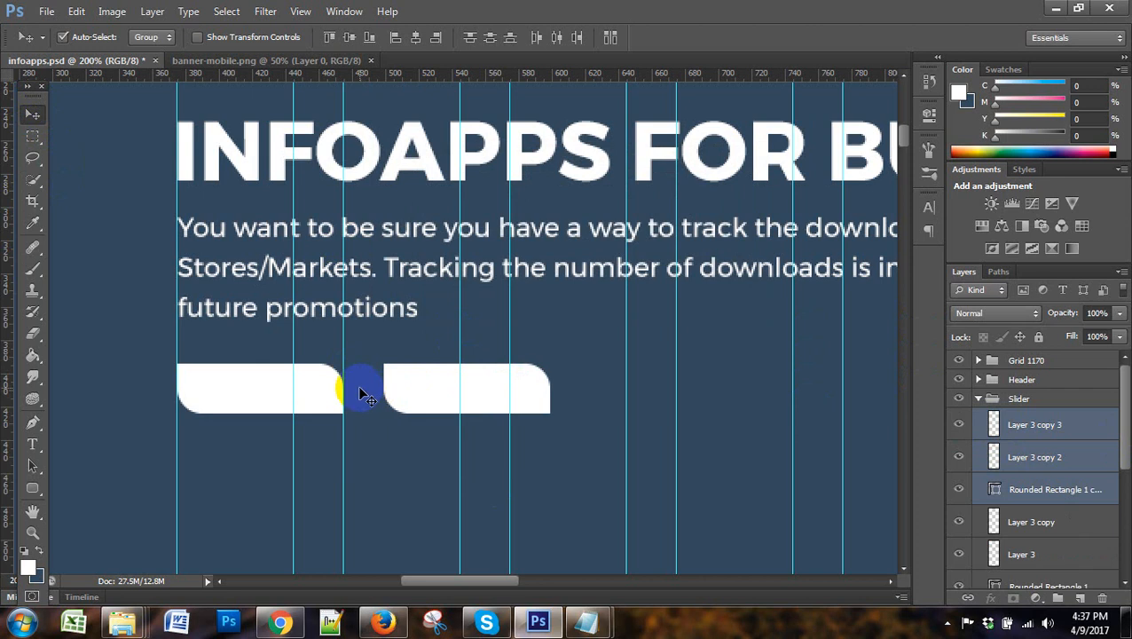
Measure the horizontal gap between the two buttons with a marquee selection and clear the selection
{"action": "key", "text": "ctrl+plus"}
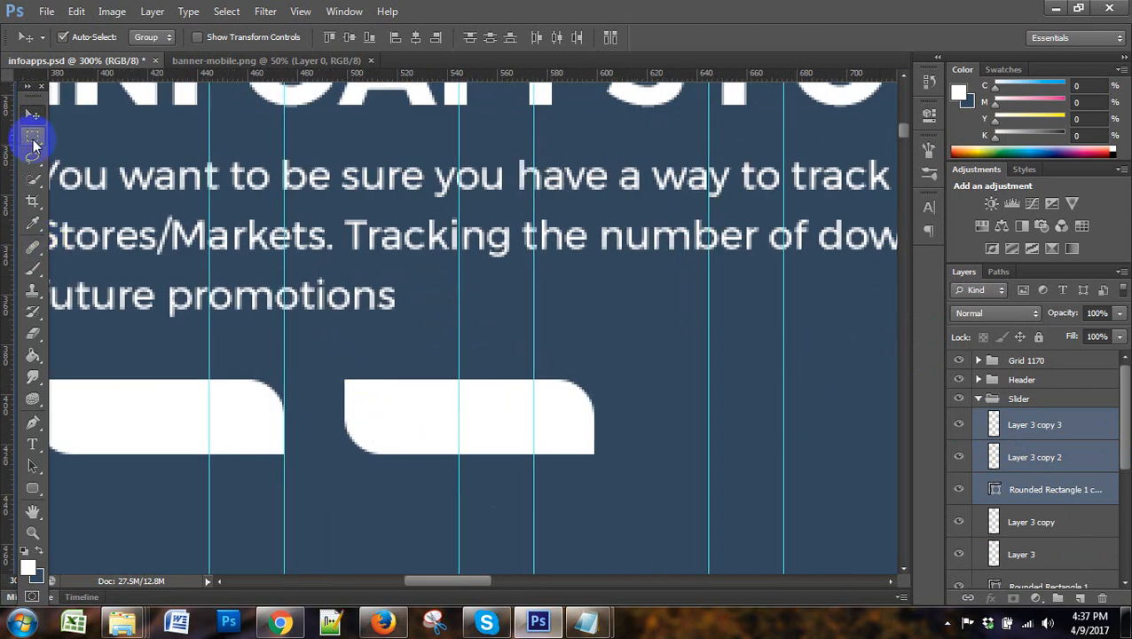
{"action": "left_click", "coordinate": [33, 136]}
{"action": "left_click_drag", "start_coordinate": [285, 407], "coordinate": [345, 437]}
{"action": "key", "text": "ctrl+d"}
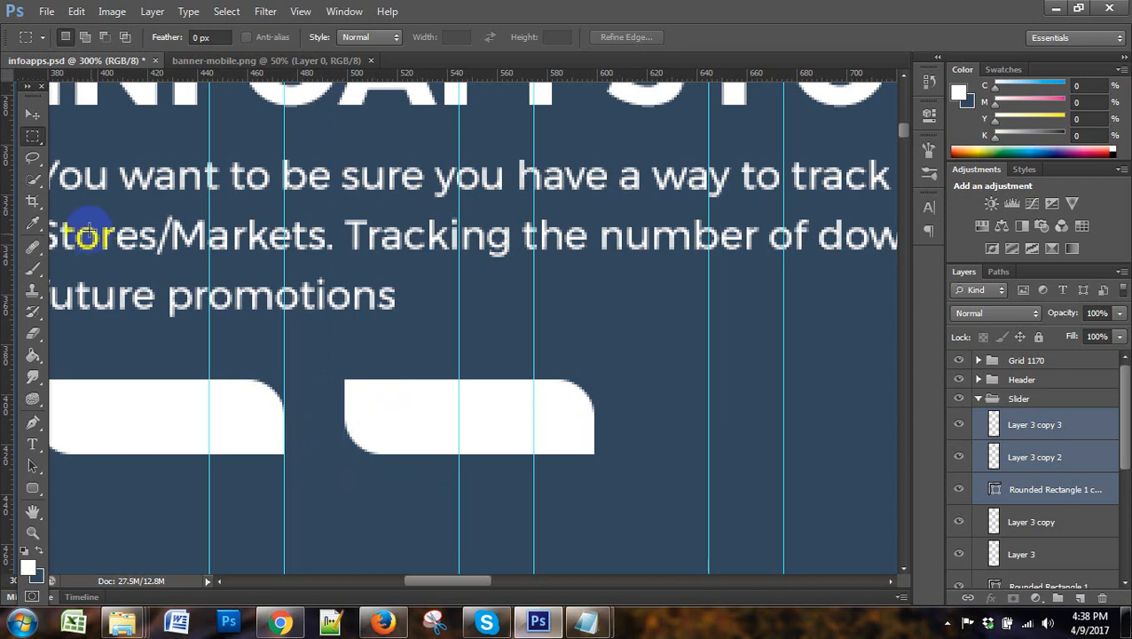
Nudge the second button 6 px farther right, widening the gap between the buttons to about 30 px
{"action": "left_click", "coordinate": [32, 114]}
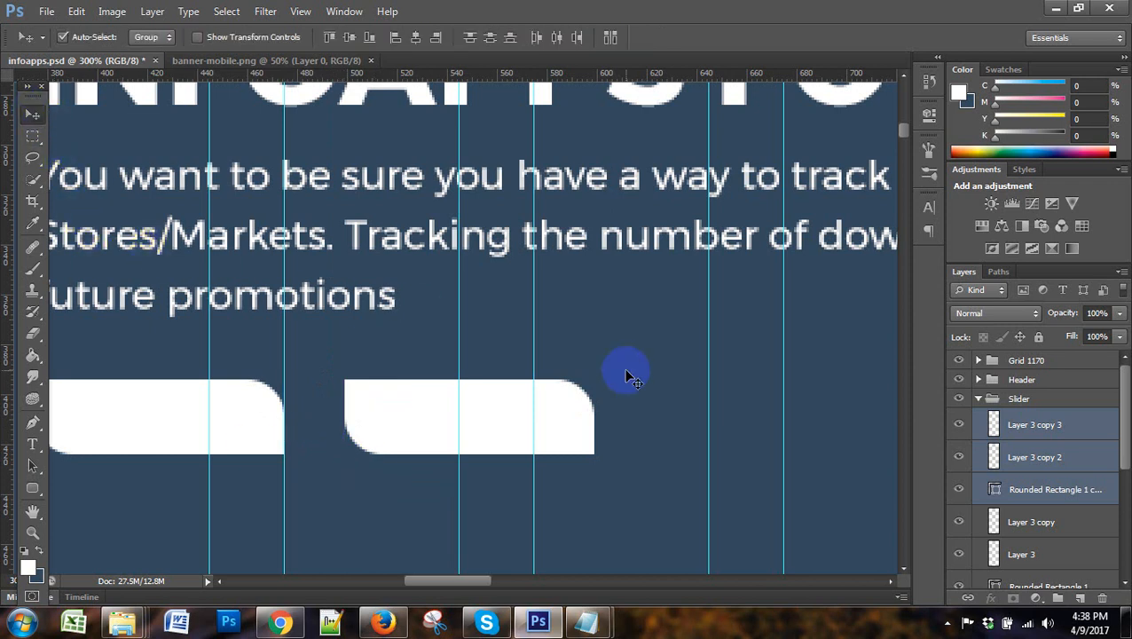
{"action": "key", "text": "Right"}
{"action": "key", "text": "Right"}
{"action": "key", "text": "Right"}
{"action": "key", "text": "Right"}
{"action": "key", "text": "Right"}
{"action": "key", "text": "Right"}
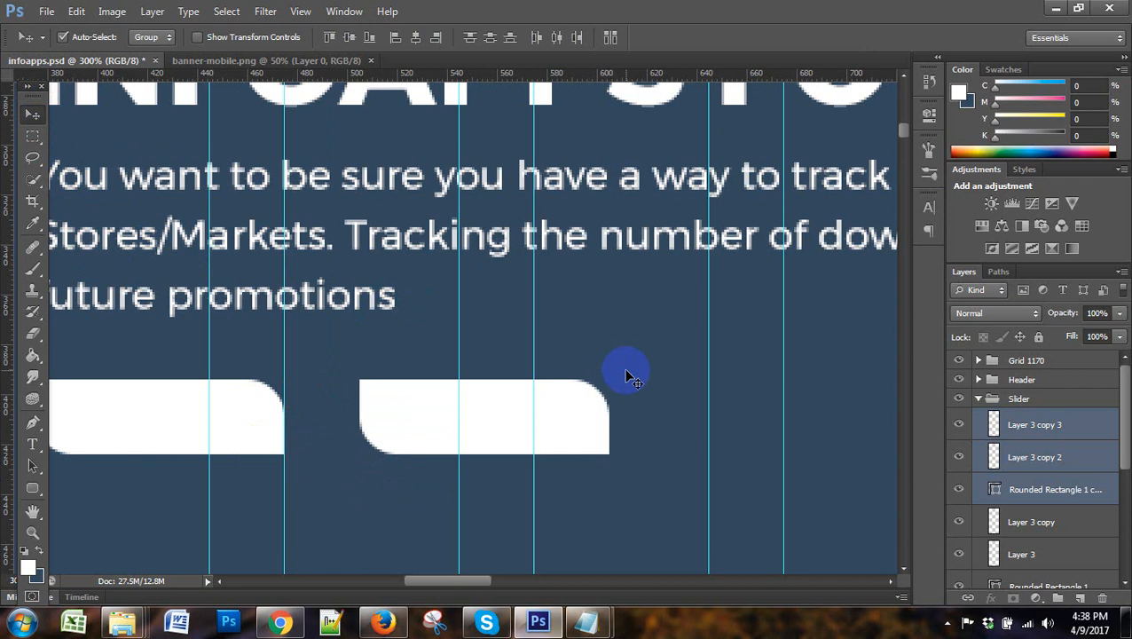
{"action": "left_click", "coordinate": [32, 136]}
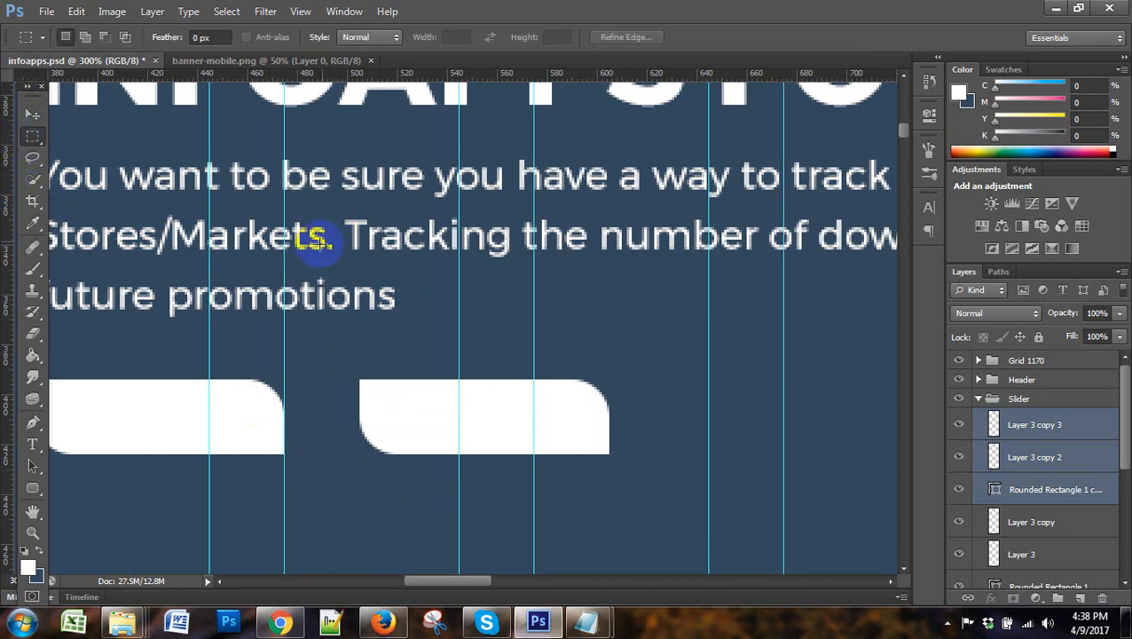
{"action": "key", "text": "ctrl+minus"}
{"action": "key", "text": "ctrl+minus"}
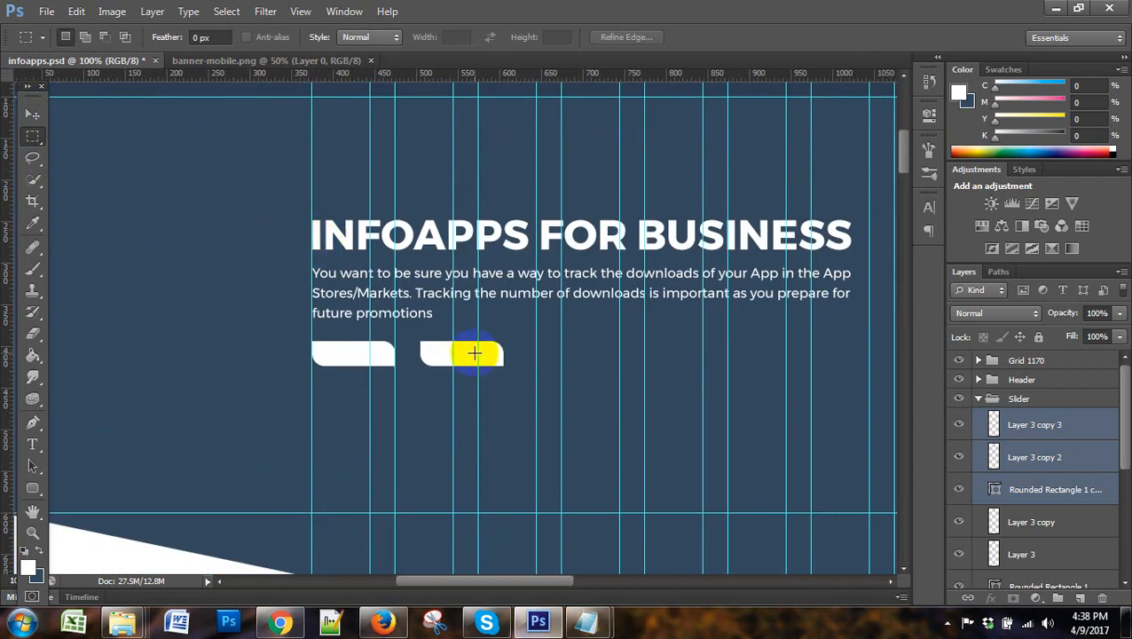
Add the text "download" on the first button, on a new text layer above that button's layers
{"action": "left_click", "coordinate": [1064, 529]}
{"action": "mouse_move", "coordinate": [1125, 627]}
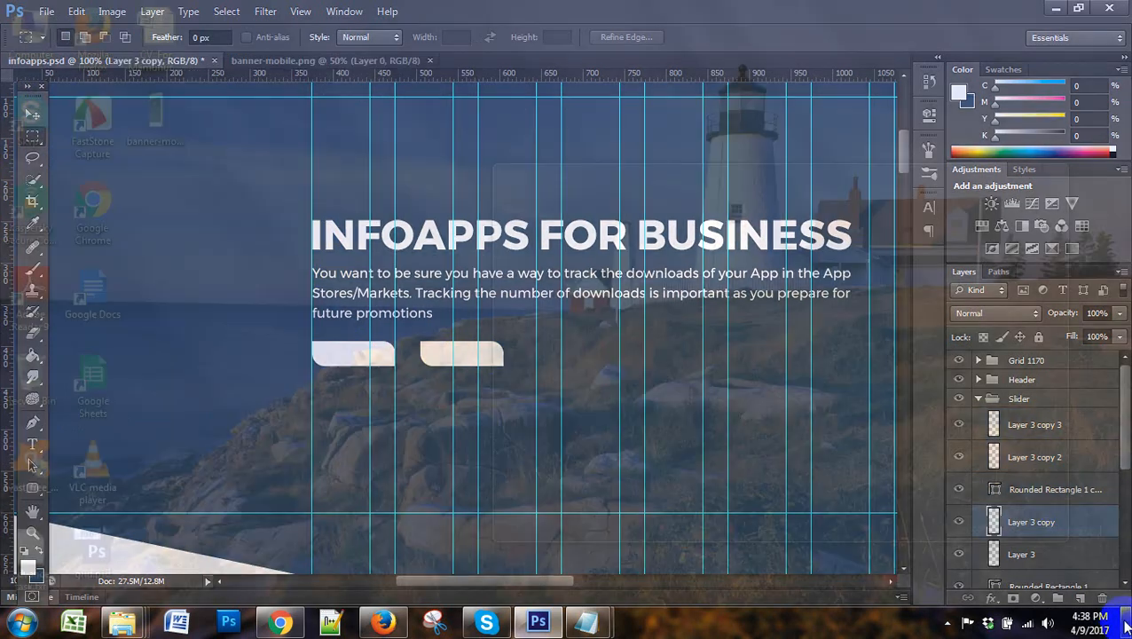
{"action": "left_click", "coordinate": [32, 444]}
{"action": "left_click", "coordinate": [333, 355]}
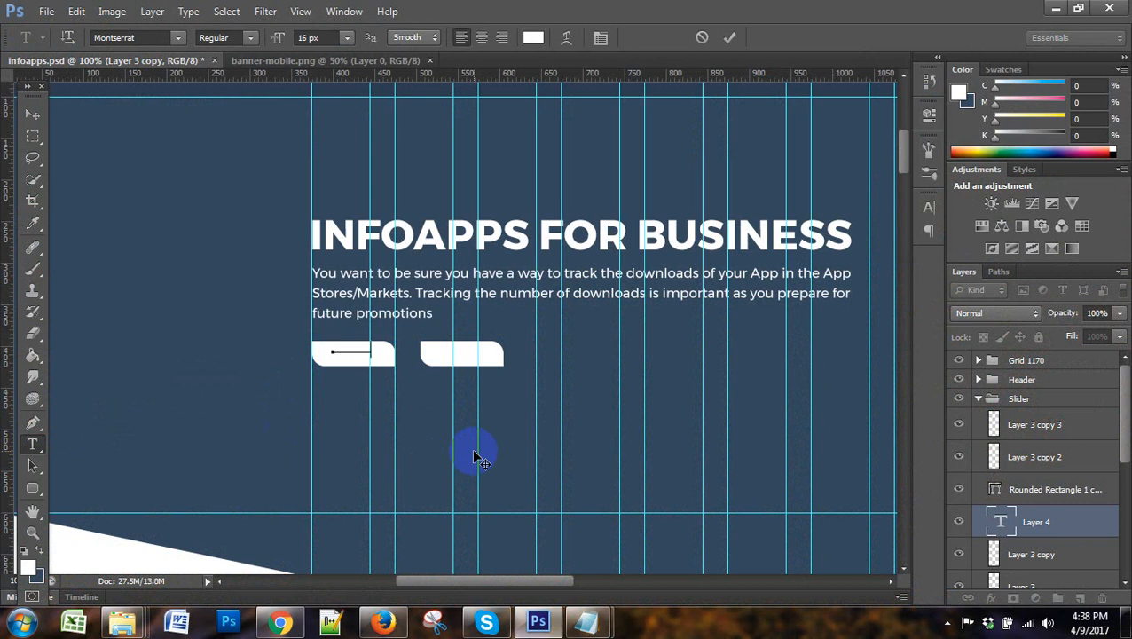
Set the colour of the "download" text to #444 and commit the text
{"action": "double_click", "coordinate": [379, 352]}
{"action": "left_click", "coordinate": [533, 39]}
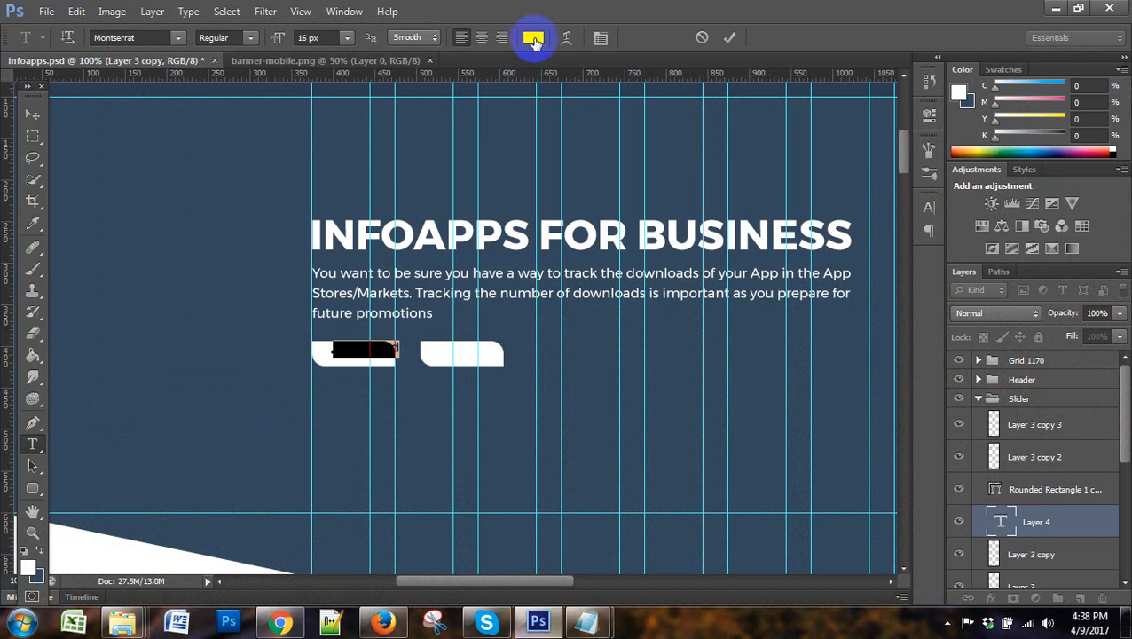
{"action": "left_click", "coordinate": [533, 39]}
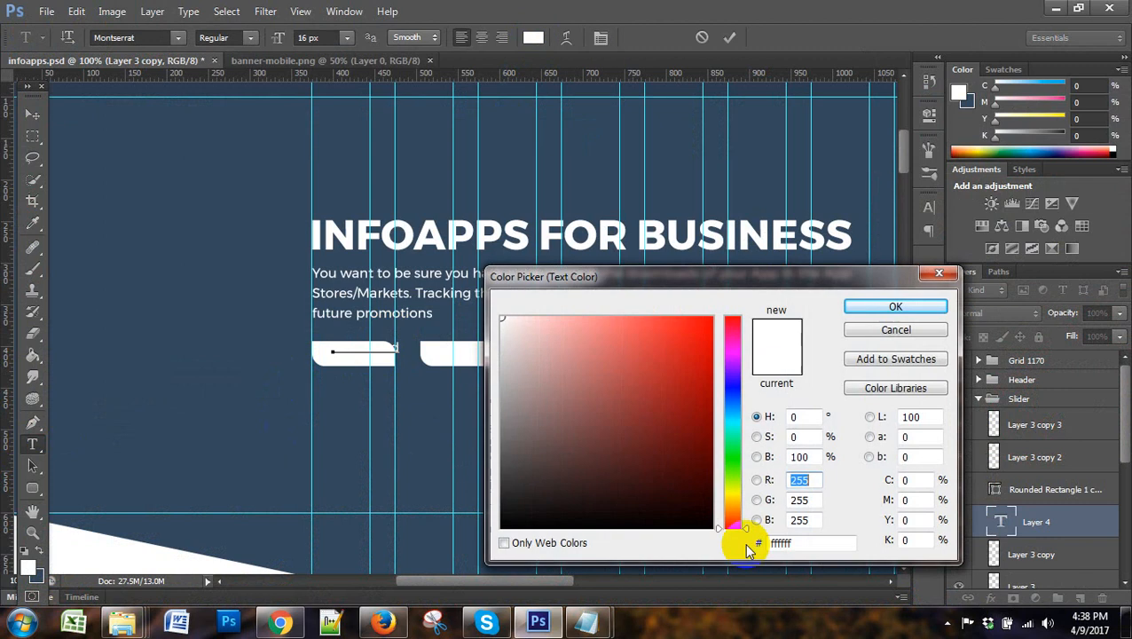
{"action": "double_click", "coordinate": [777, 542]}
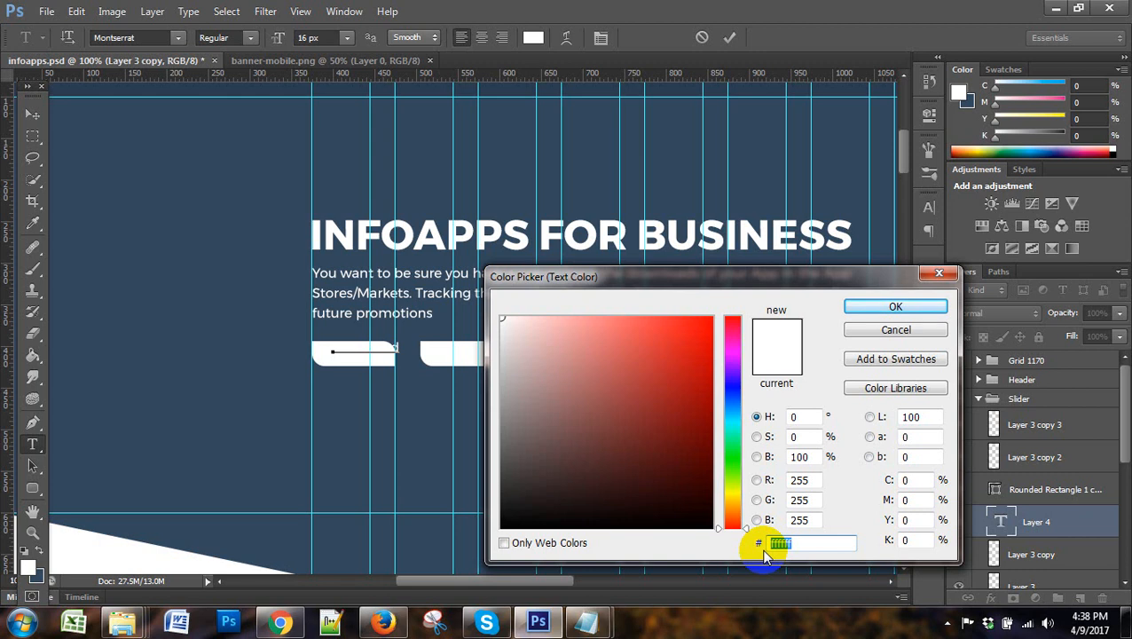
{"action": "type", "text": "444"}
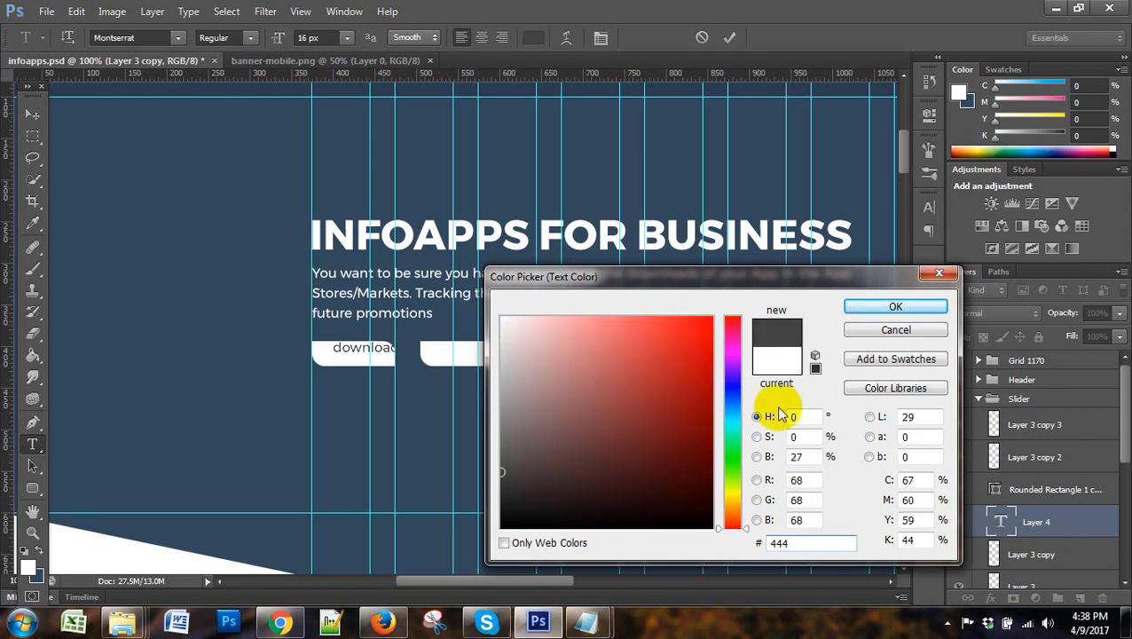
{"action": "left_click", "coordinate": [889, 308]}
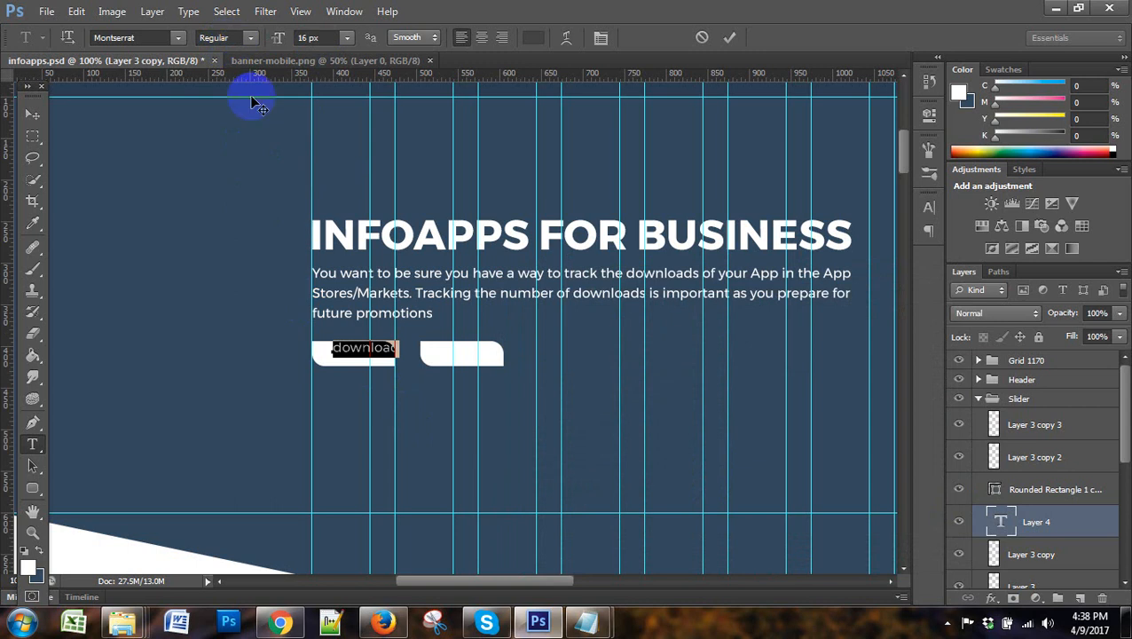
{"action": "left_click", "coordinate": [45, 118]}
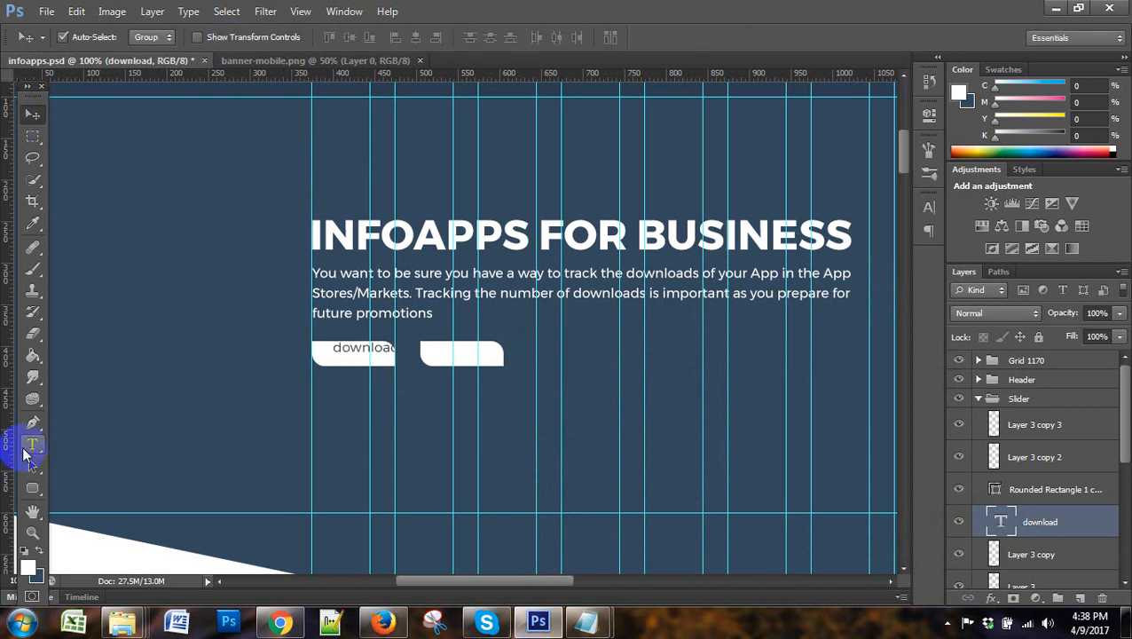
Reduce the font size of the "download" label to 15 px
{"action": "left_click", "coordinate": [31, 446]}
{"action": "double_click", "coordinate": [367, 349]}
{"action": "left_click", "coordinate": [318, 40]}
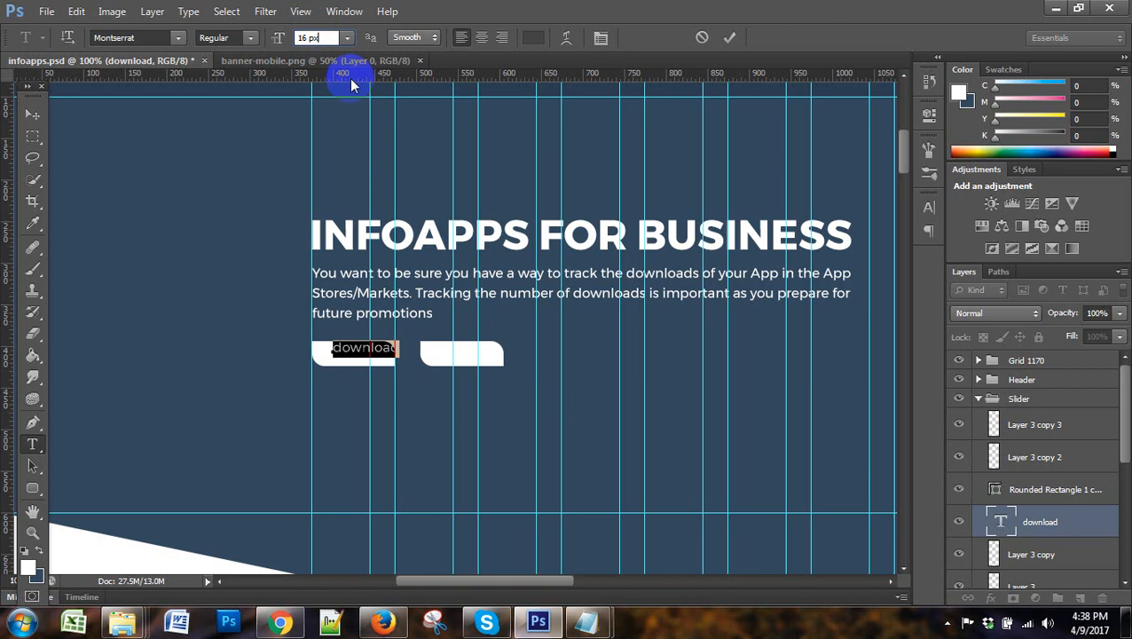
{"action": "left_click", "coordinate": [306, 38]}
{"action": "key", "text": "Down"}
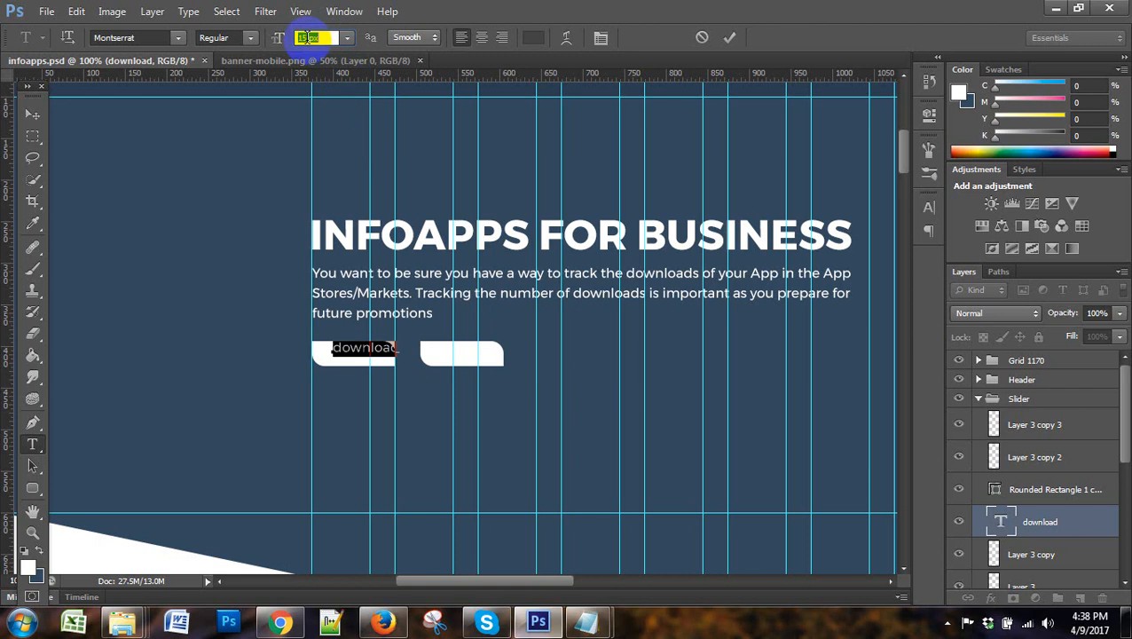
{"action": "left_click", "coordinate": [32, 115]}
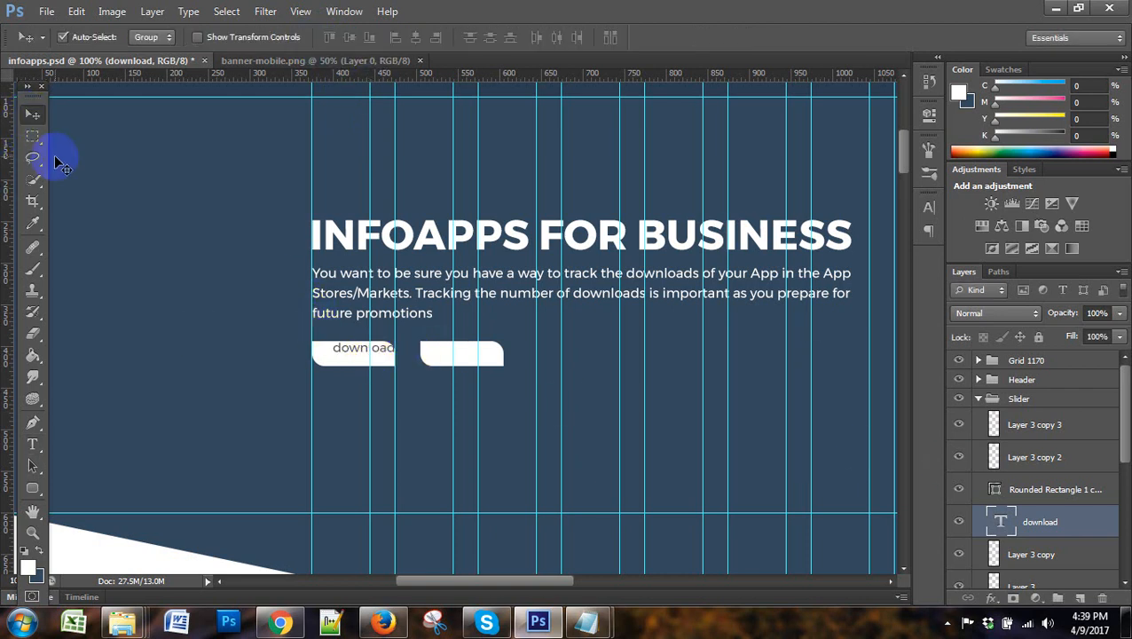
Nudge the "download" label left and down so it sits centred on the first button
{"action": "key", "text": "Left"}
{"action": "key", "text": "Left"}
{"action": "key", "text": "Left"}
{"action": "key", "text": "Down"}
{"action": "key", "text": "Down"}
{"action": "key", "text": "Down"}
{"action": "key", "text": "Left"}
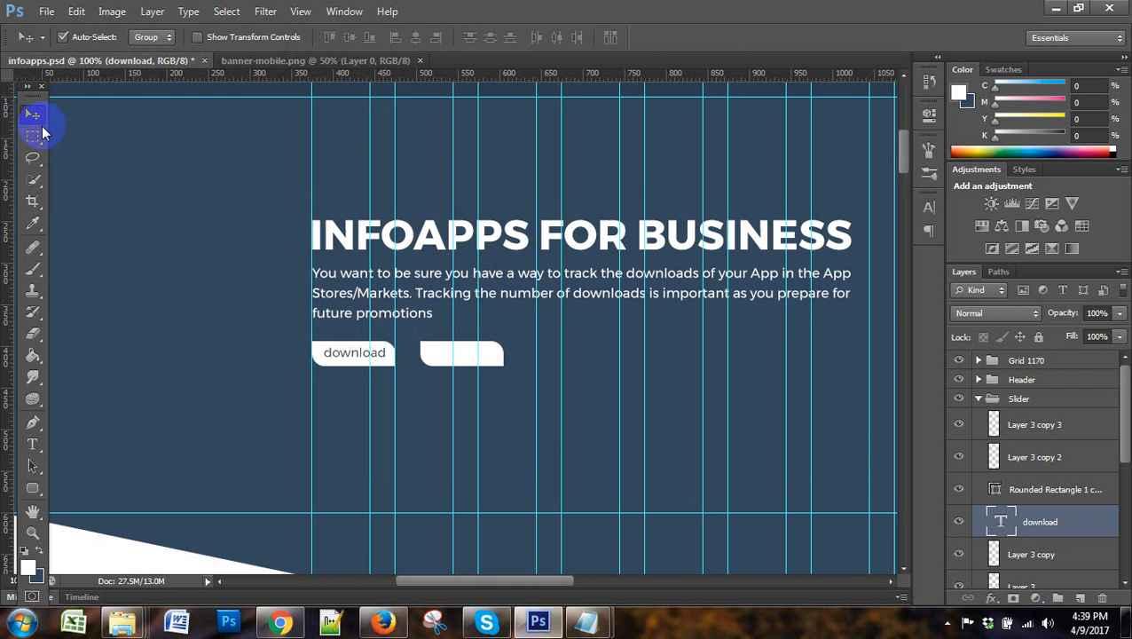
{"action": "key", "text": "Up"}
{"action": "left_click", "coordinate": [342, 351]}
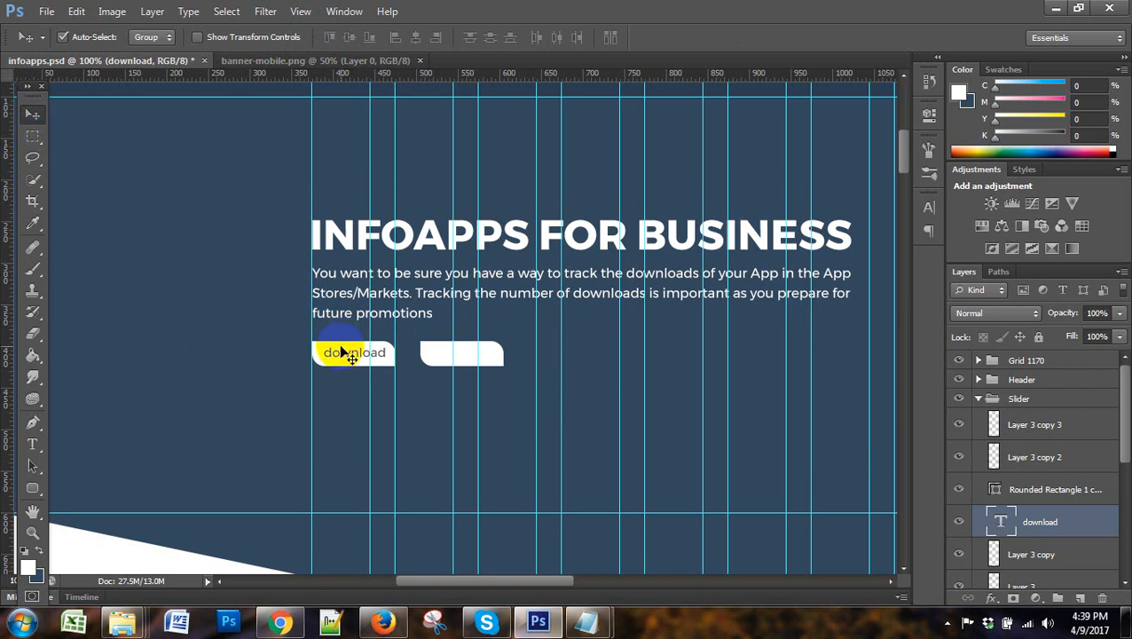
{"action": "left_click", "coordinate": [33, 444]}
{"action": "left_click", "coordinate": [380, 354]}
{"action": "double_click", "coordinate": [376, 354]}
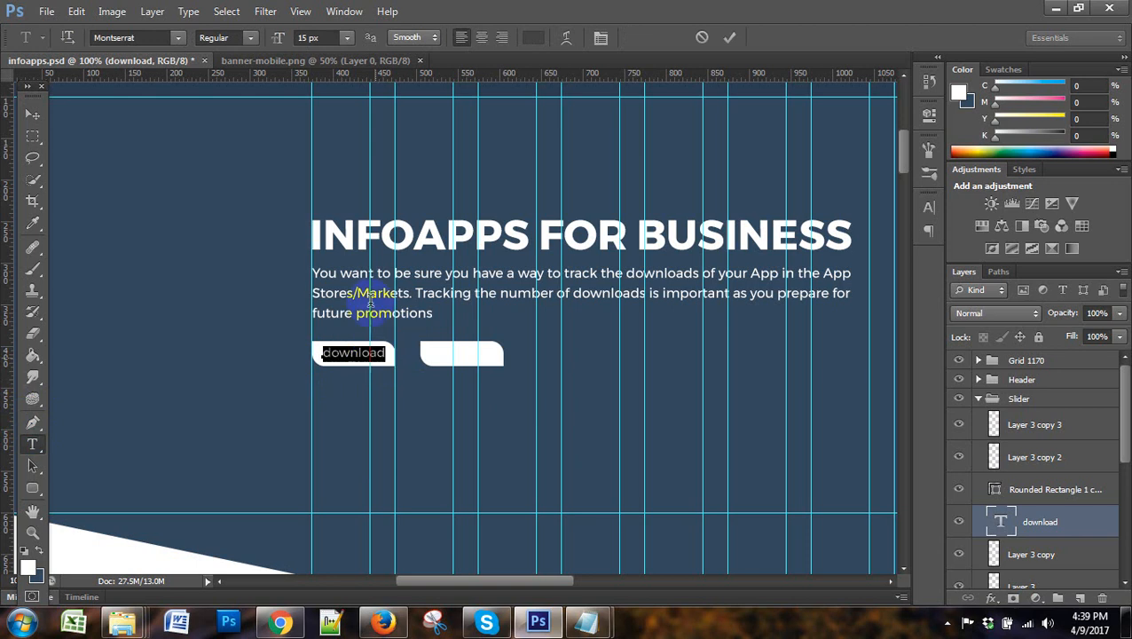
{"action": "left_click", "coordinate": [32, 115]}
{"action": "left_click", "coordinate": [495, 353]}
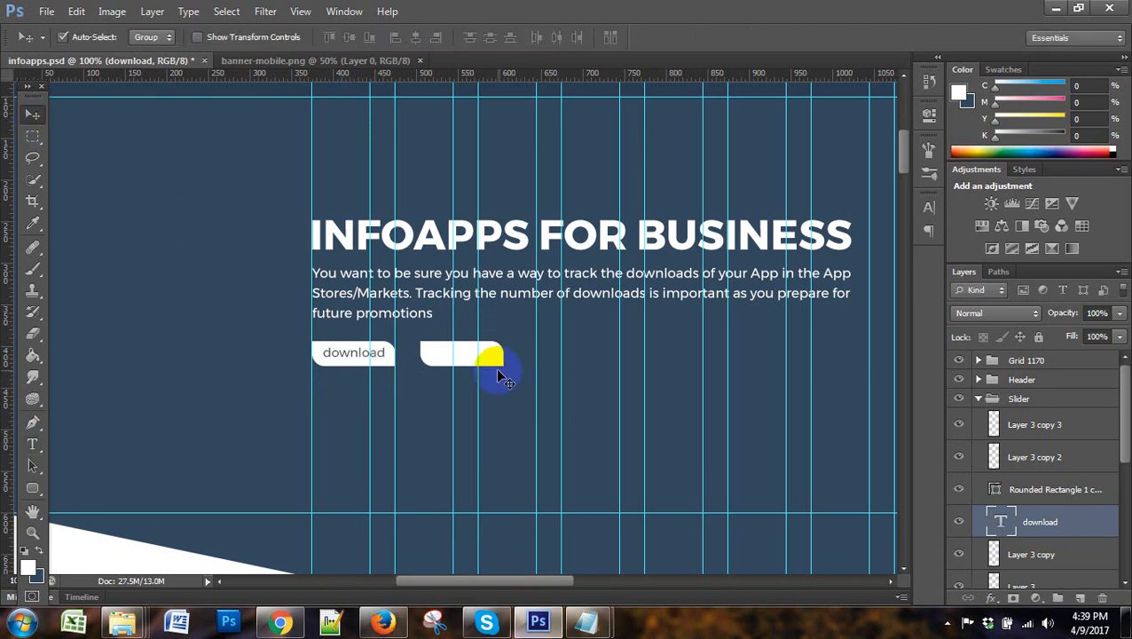
{"action": "left_click", "coordinate": [463, 357]}
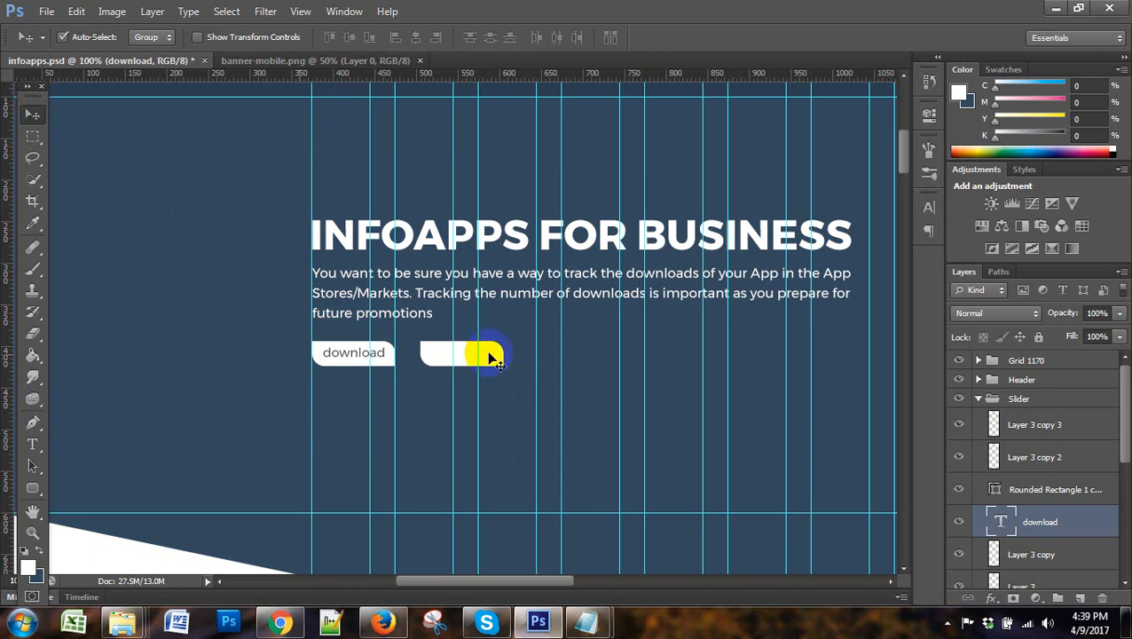
Add the text "Read More" on the second button in Montserrat Regular 15 px and accept #444444 as its colour
{"action": "left_click", "coordinate": [32, 444]}
{"action": "left_click", "coordinate": [440, 358]}
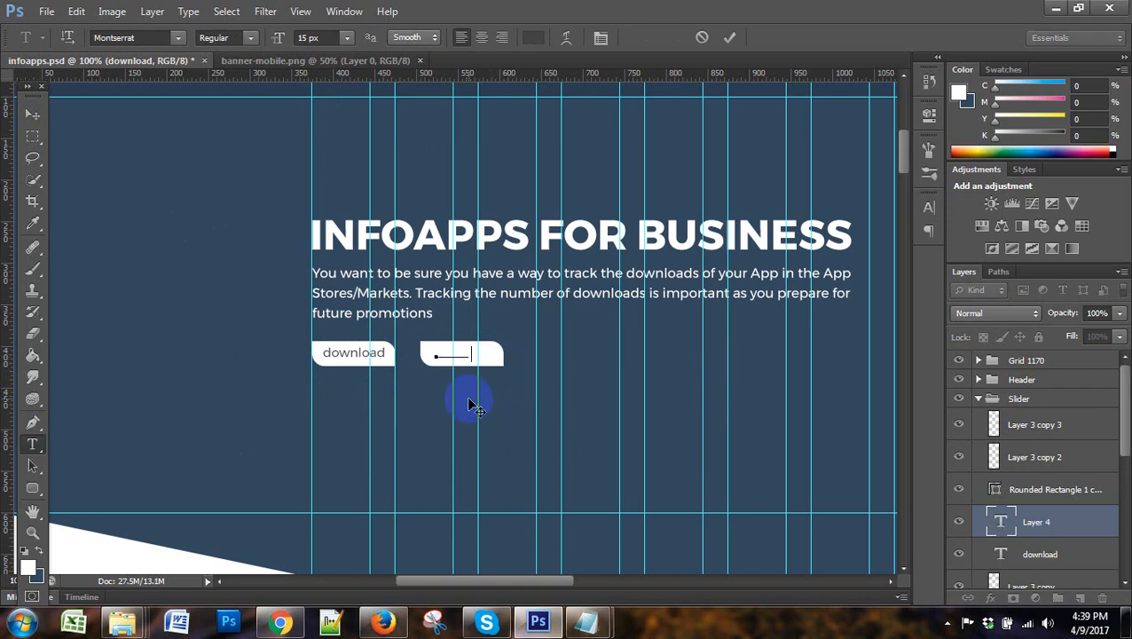
{"action": "left_click_drag", "start_coordinate": [436, 355], "coordinate": [502, 355]}
{"action": "left_click", "coordinate": [531, 43]}
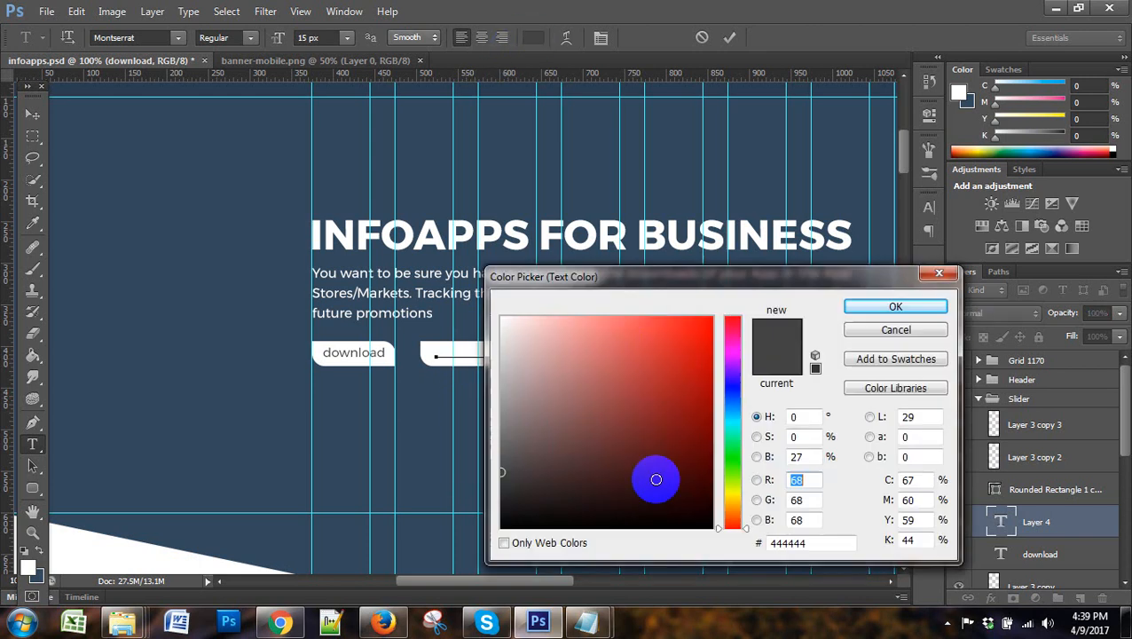
{"action": "left_click", "coordinate": [872, 307]}
{"action": "left_click", "coordinate": [32, 114]}
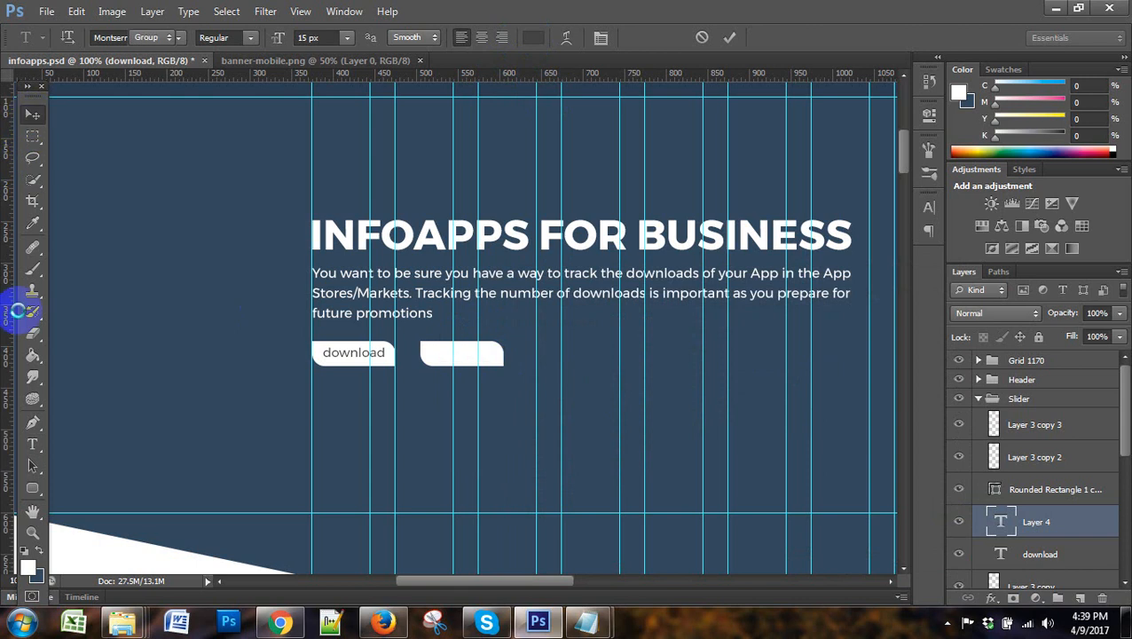
Recolour the "Read More" text on the second button with hex value 4444
{"action": "left_click", "coordinate": [32, 454]}
{"action": "left_click_drag", "start_coordinate": [430, 353], "coordinate": [503, 355]}
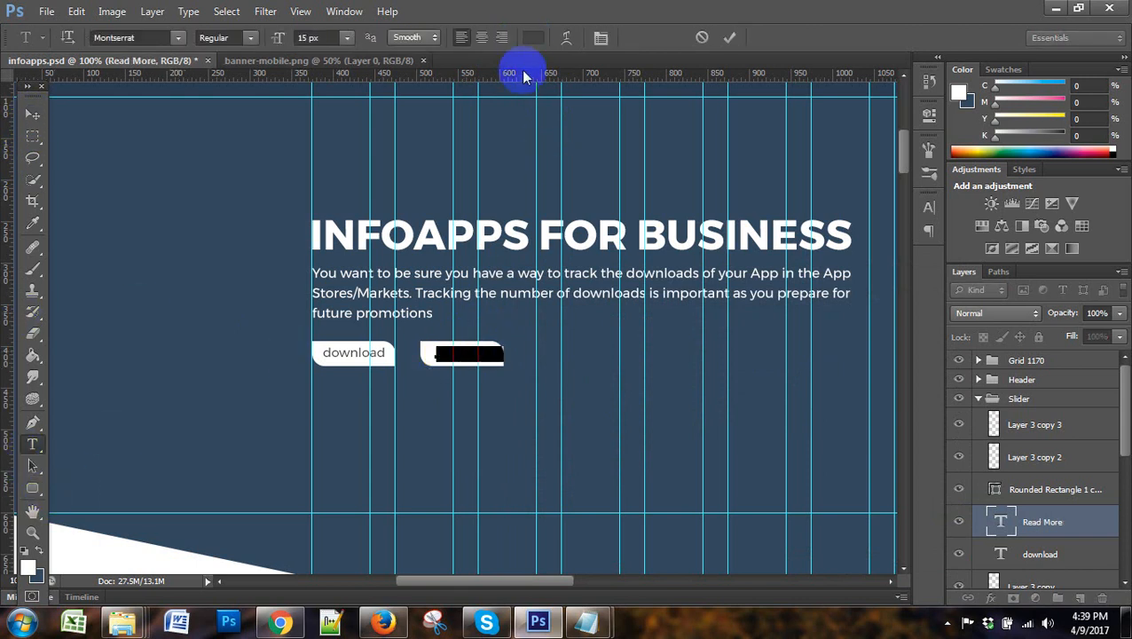
{"action": "left_click", "coordinate": [533, 38]}
{"action": "left_click_drag", "start_coordinate": [832, 539], "coordinate": [765, 541]}
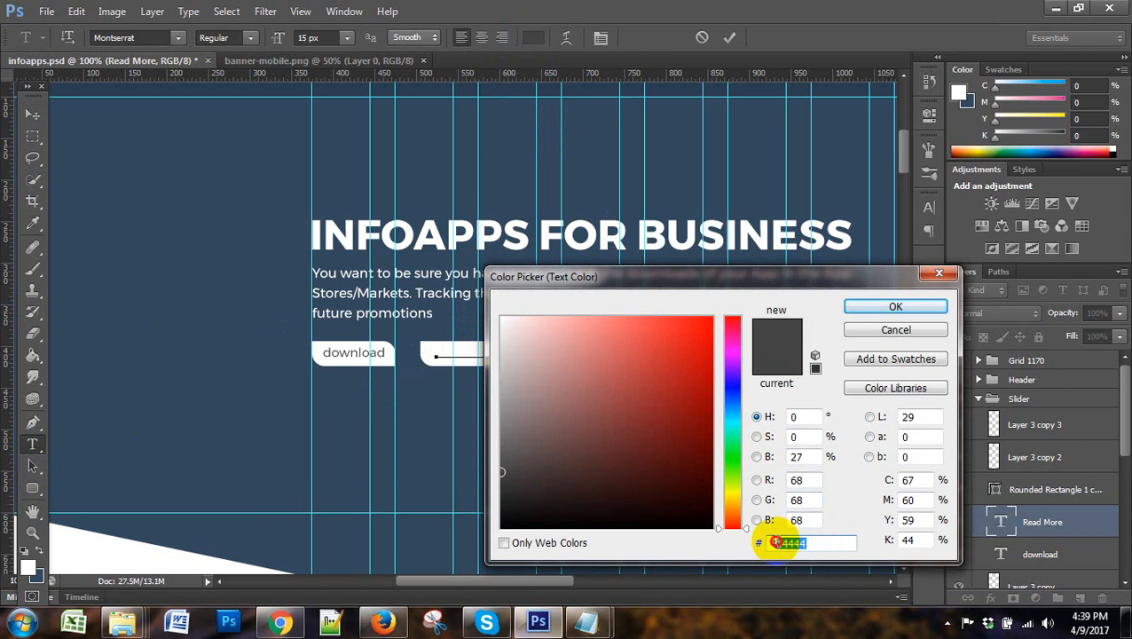
{"action": "type", "text": "4444"}
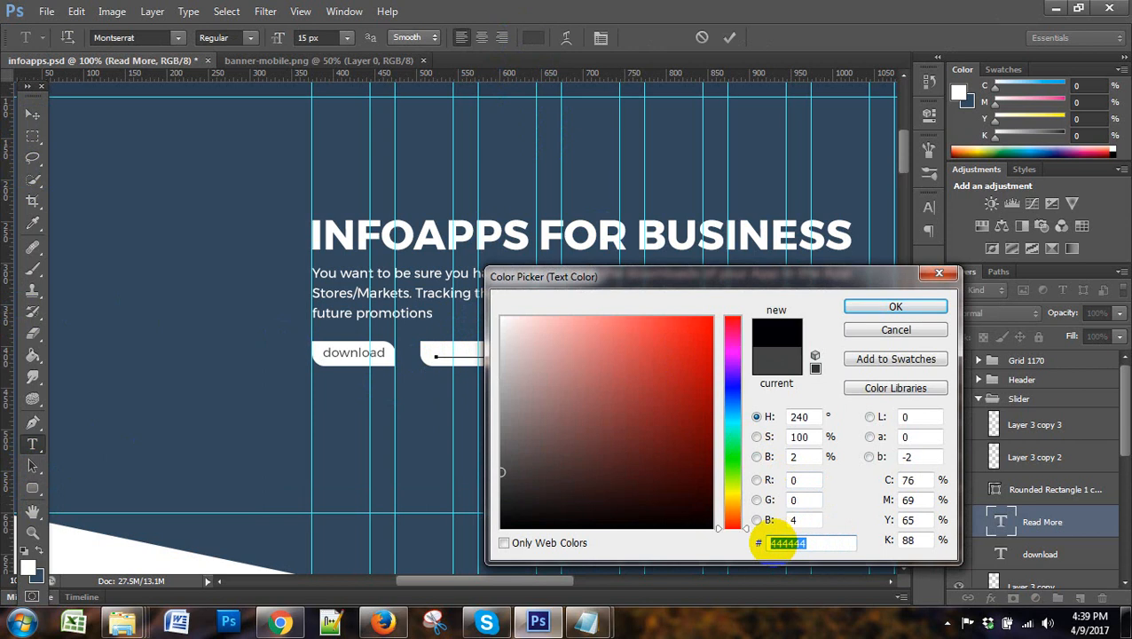
{"action": "left_click", "coordinate": [896, 307]}
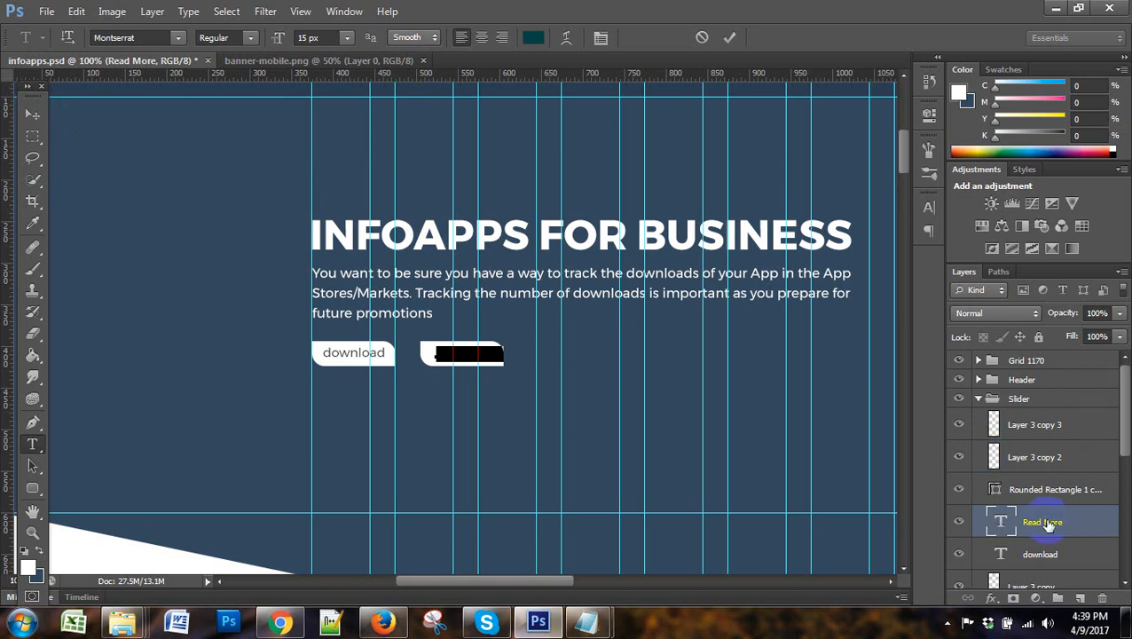
Move the "Read More" layer to the top of the Slider group and nudge the label about 7 px left and 1 px down
{"action": "left_click", "coordinate": [1092, 529]}
{"action": "left_click_drag", "start_coordinate": [1090, 527], "coordinate": [1088, 409]}
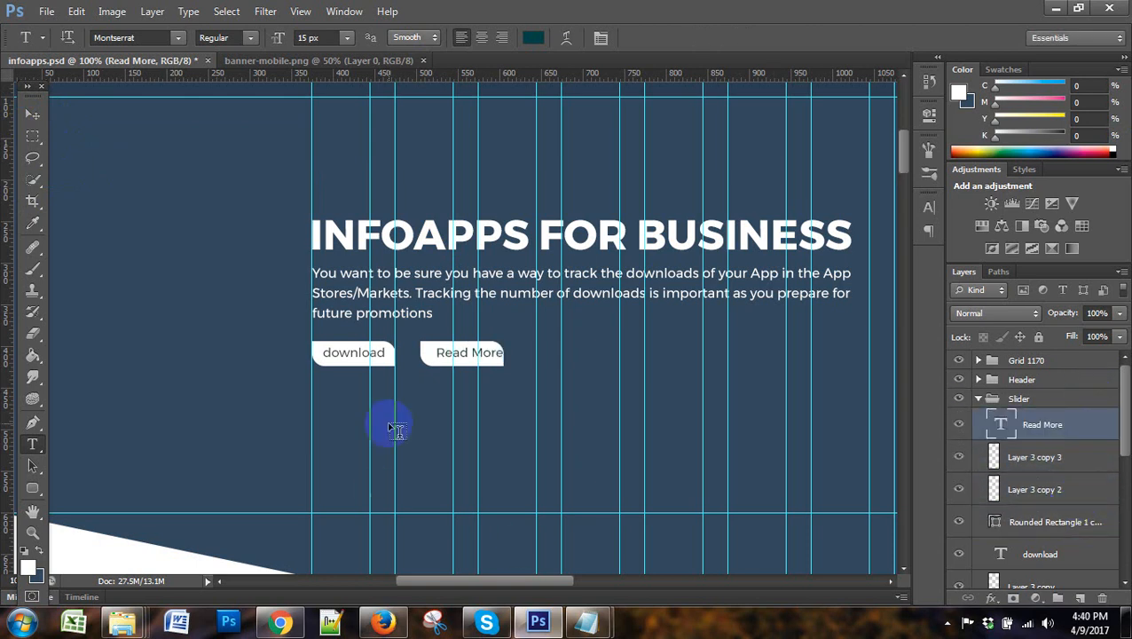
{"action": "left_click", "coordinate": [32, 116]}
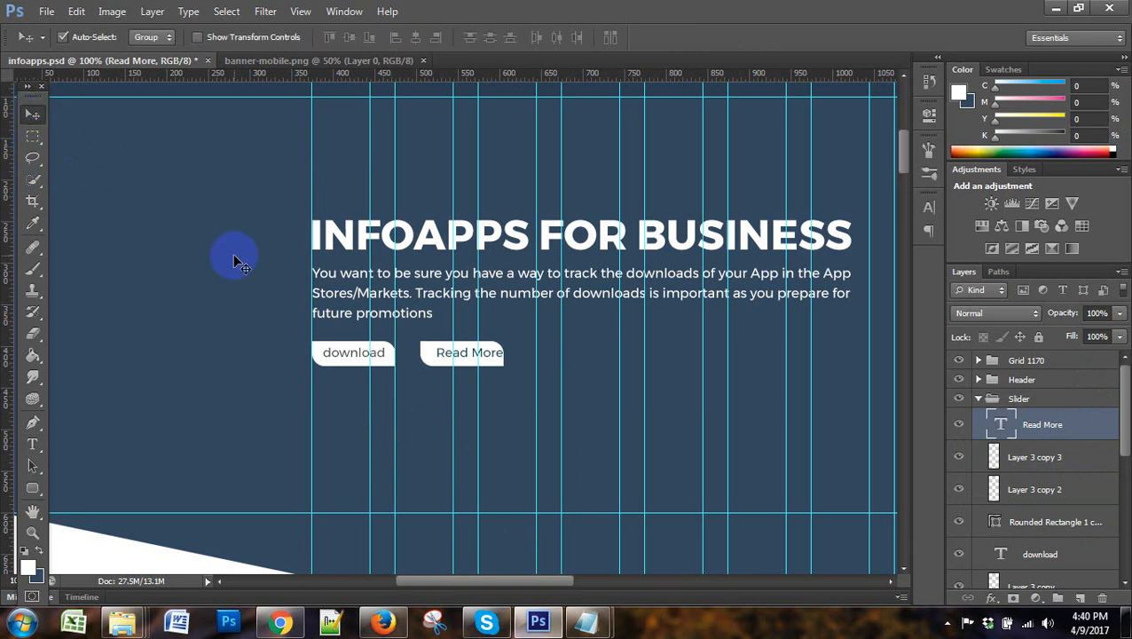
{"action": "key", "text": "Left"}
{"action": "key", "text": "Left"}
{"action": "key", "text": "Left"}
{"action": "key", "text": "Left"}
{"action": "key", "text": "Left"}
{"action": "key", "text": "Left"}
{"action": "key", "text": "Left"}
{"action": "key", "text": "Down"}
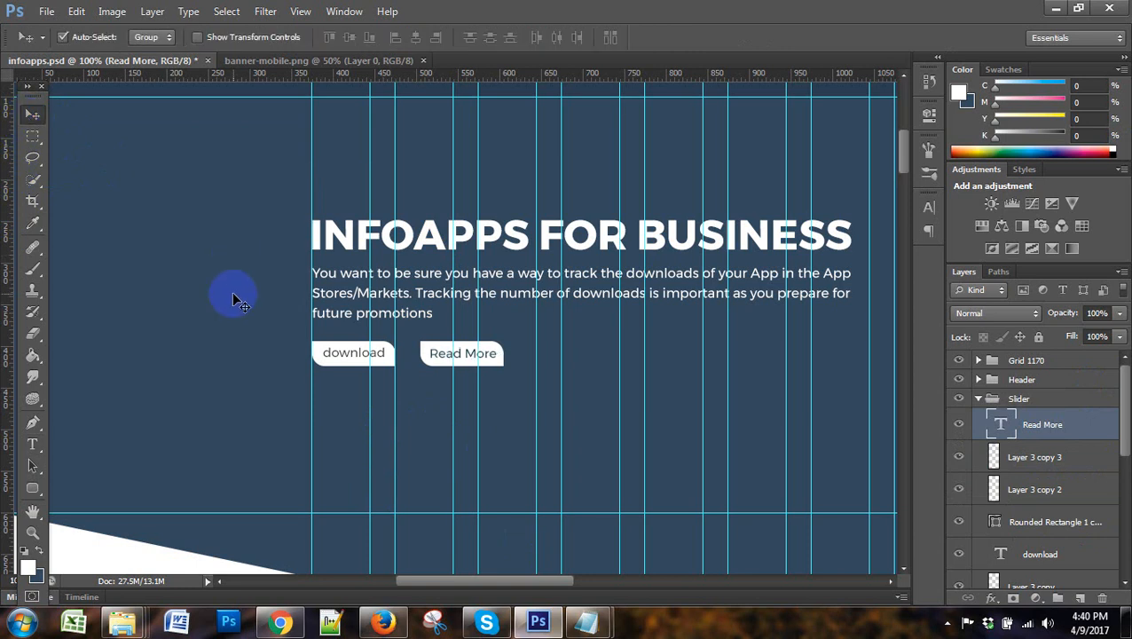
Capitalise the first letter of the first button's label so it reads "Download"
{"action": "left_click", "coordinate": [1038, 459]}
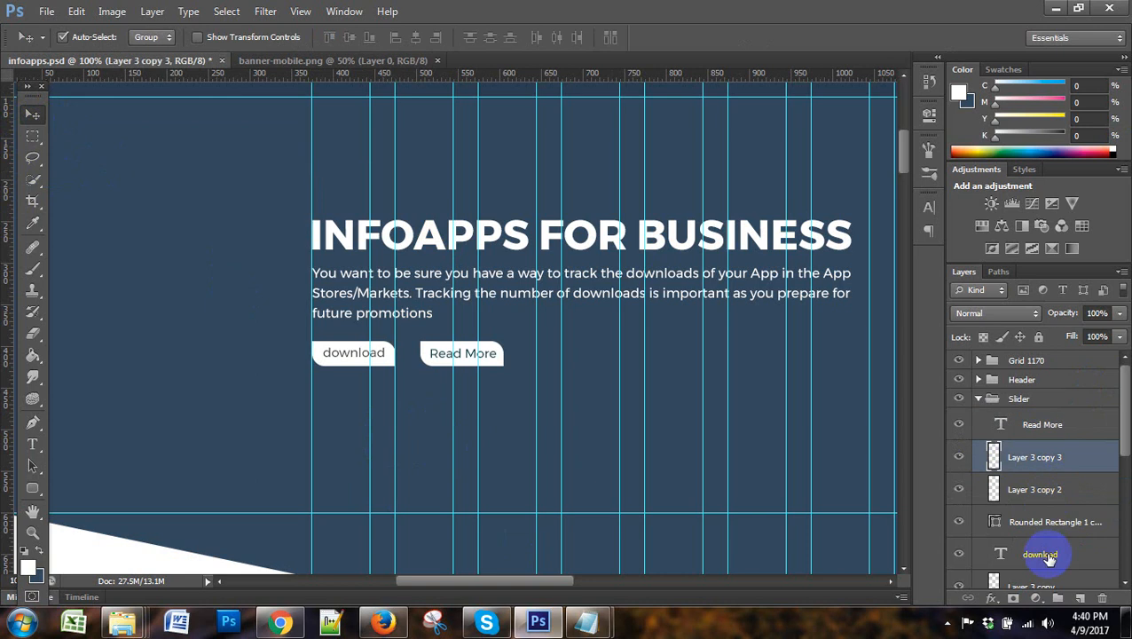
{"action": "left_click", "coordinate": [1043, 551]}
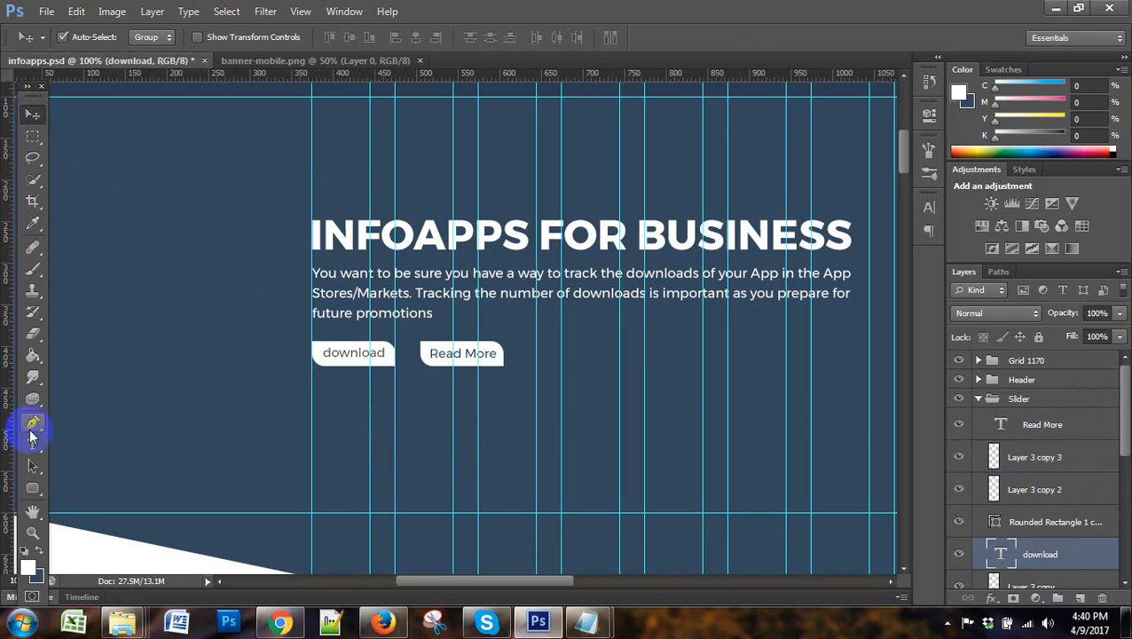
{"action": "left_click", "coordinate": [32, 447]}
{"action": "left_click", "coordinate": [333, 351]}
{"action": "left_click", "coordinate": [327, 353]}
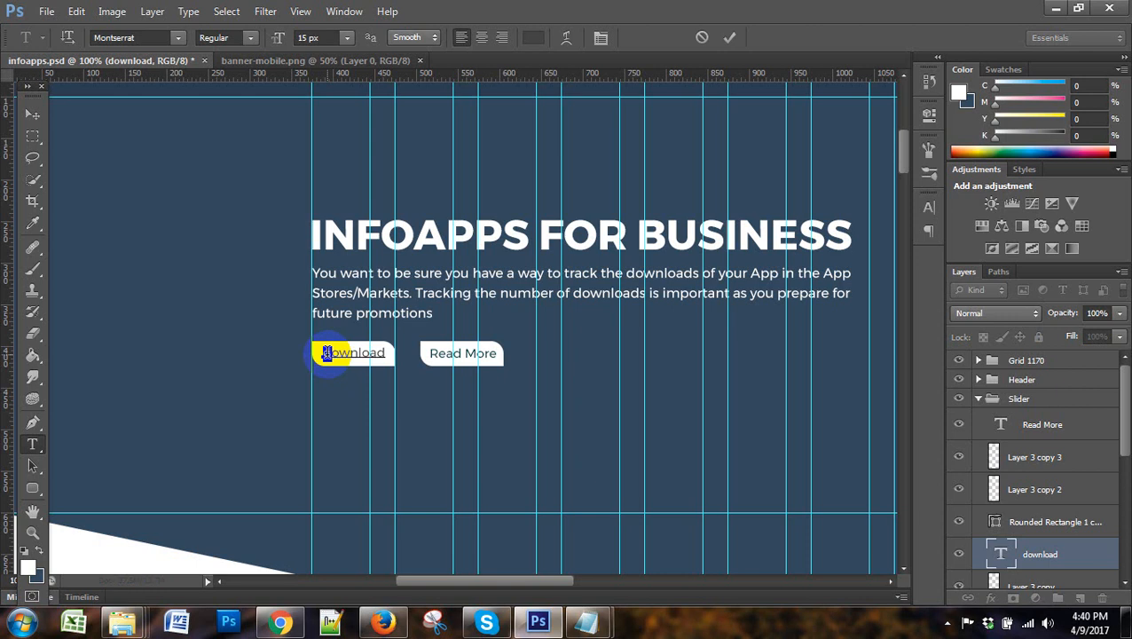
{"action": "type", "text": "D"}
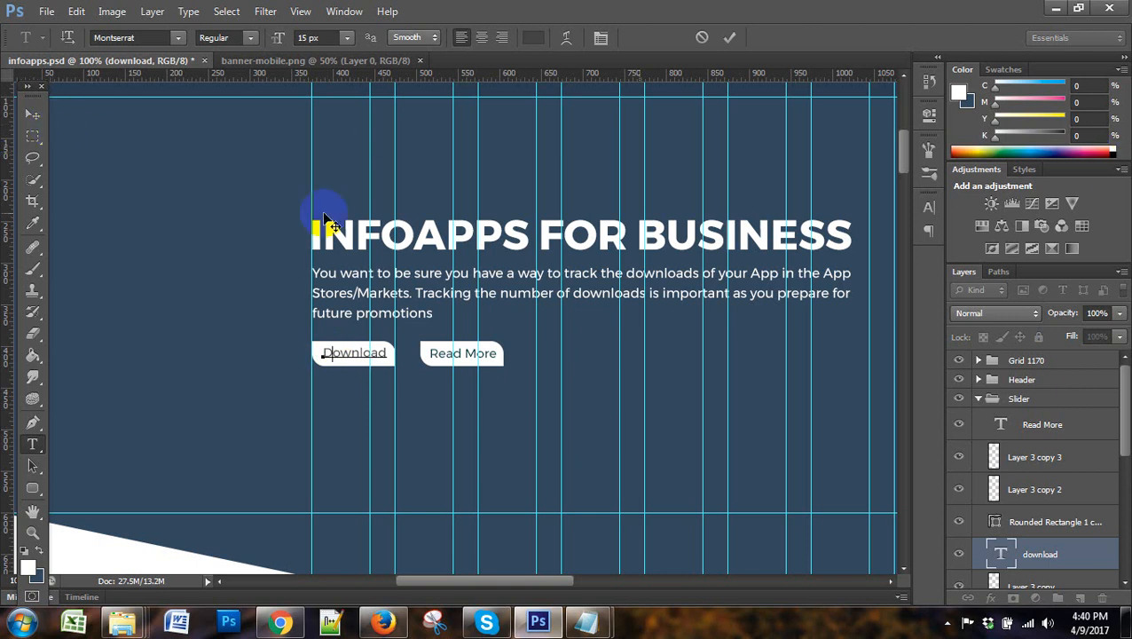
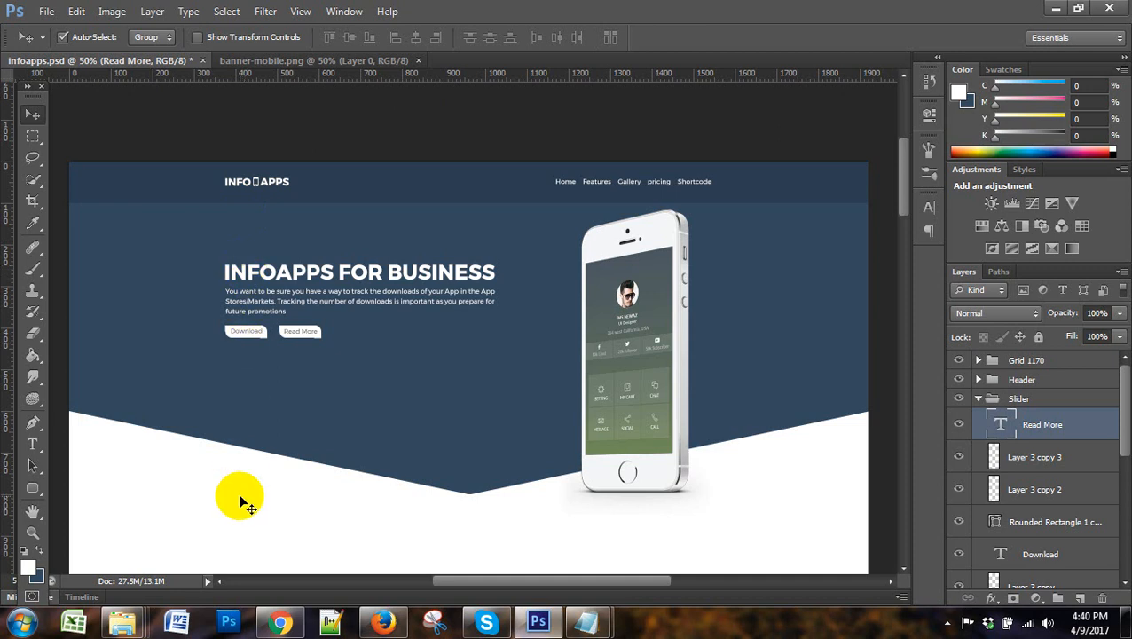
Show the guides and select all headline, description and button layers in the Slider group, leaving out the phone layer
{"action": "key", "text": "ctrl+semicolon"}
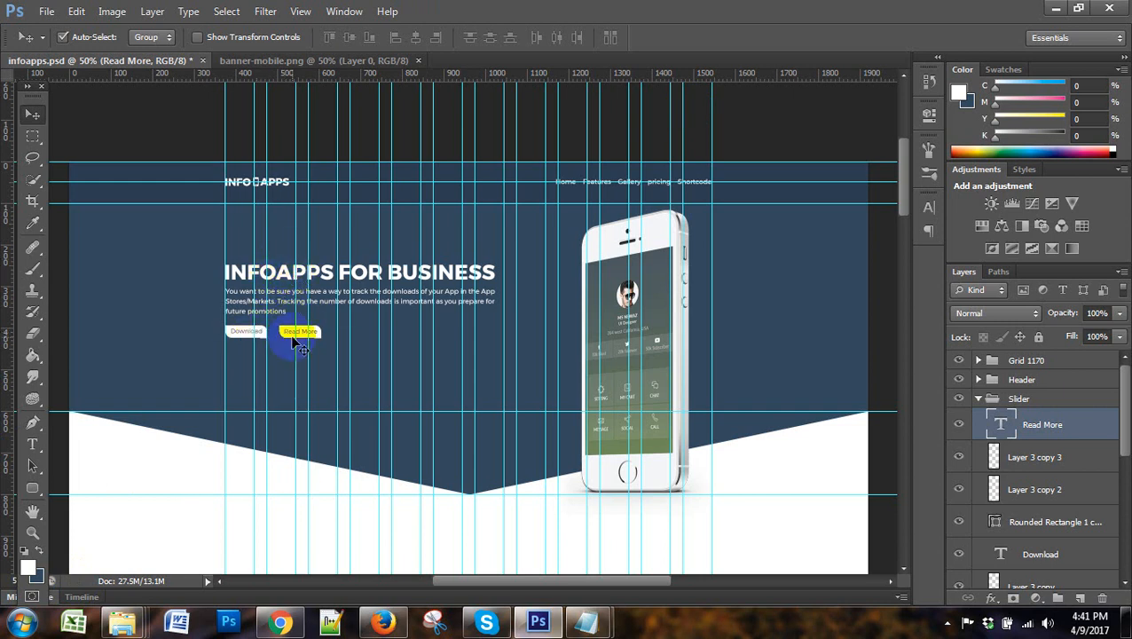
{"action": "left_click", "coordinate": [1064, 460], "text": "shift"}
{"action": "left_click", "coordinate": [1055, 491], "text": "shift"}
{"action": "left_click", "coordinate": [1058, 521], "text": "shift"}
{"action": "left_click", "coordinate": [1061, 550], "text": "shift"}
{"action": "scroll", "coordinate": [1061, 548], "scroll_direction": "down", "scroll_amount": 3}
{"action": "left_click", "coordinate": [1061, 513], "text": "shift"}
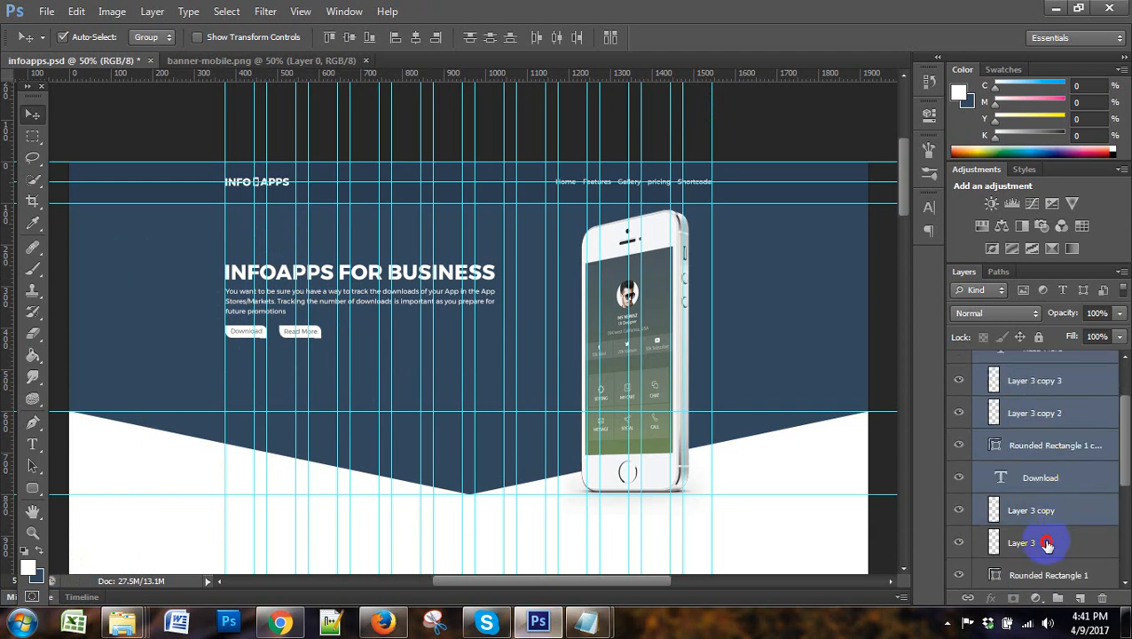
{"action": "left_click", "coordinate": [1047, 543], "text": "shift"}
{"action": "scroll", "coordinate": [1047, 543], "scroll_direction": "down", "scroll_amount": 3}
{"action": "left_click", "coordinate": [1042, 480], "text": "shift"}
{"action": "left_click", "coordinate": [1042, 513], "text": "shift"}
{"action": "left_click", "coordinate": [1042, 546], "text": "shift"}
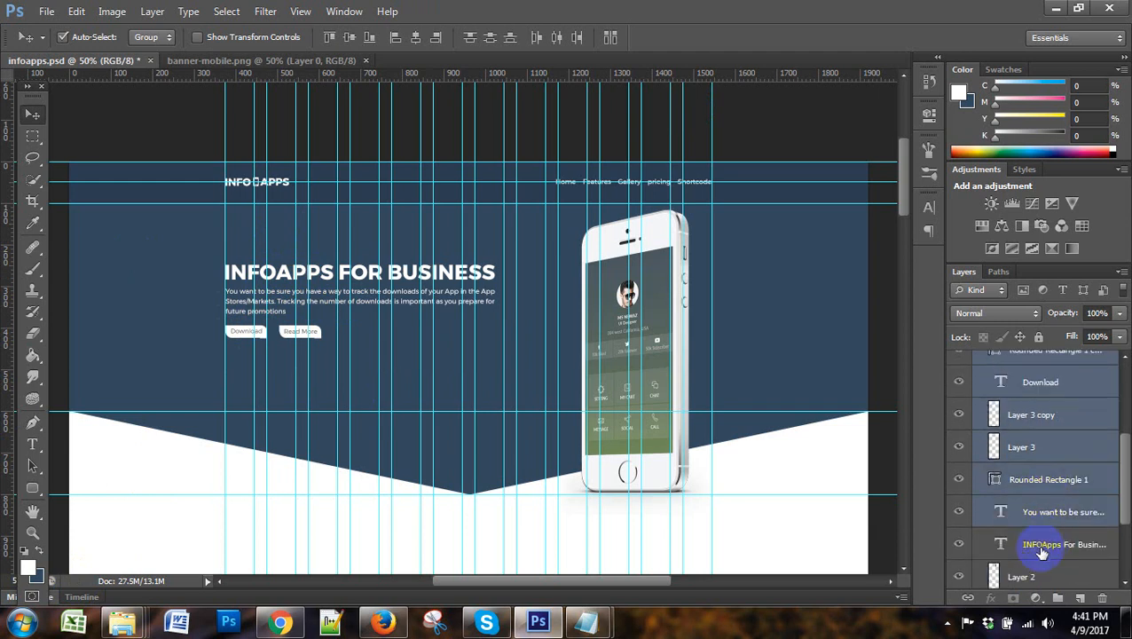
{"action": "scroll", "coordinate": [1042, 550], "scroll_direction": "down", "scroll_amount": 3}
{"action": "left_click", "coordinate": [960, 484]}
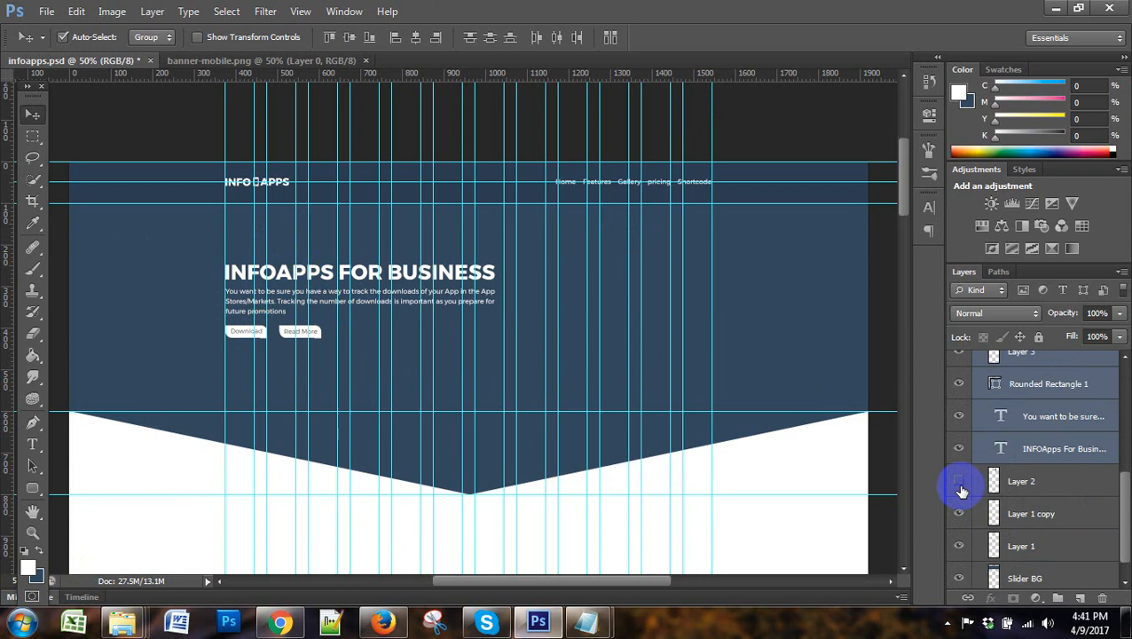
{"action": "left_click", "coordinate": [960, 485]}
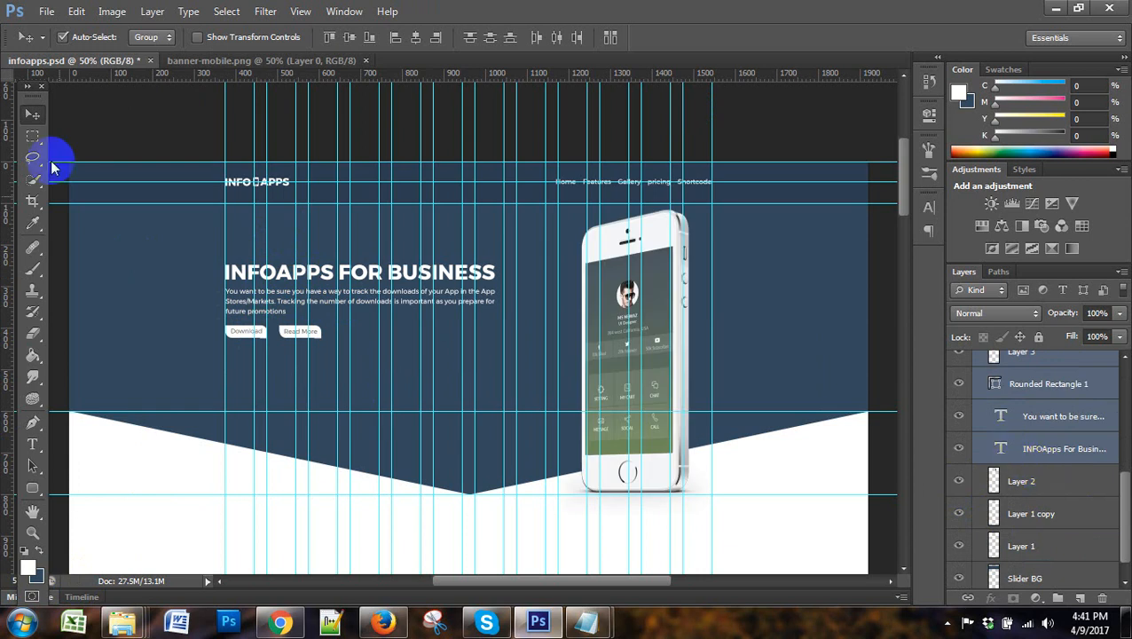
Nudge the selected headline, description and buttons down about 50 px in the banner and hide the guides
{"action": "key", "text": "Down"}
{"action": "key", "text": "Down"}
{"action": "key", "text": "Down"}
{"action": "key", "text": "Down"}
{"action": "key", "text": "Down"}
{"action": "key", "text": "Down"}
{"action": "key", "text": "Down"}
{"action": "key", "text": "Down"}
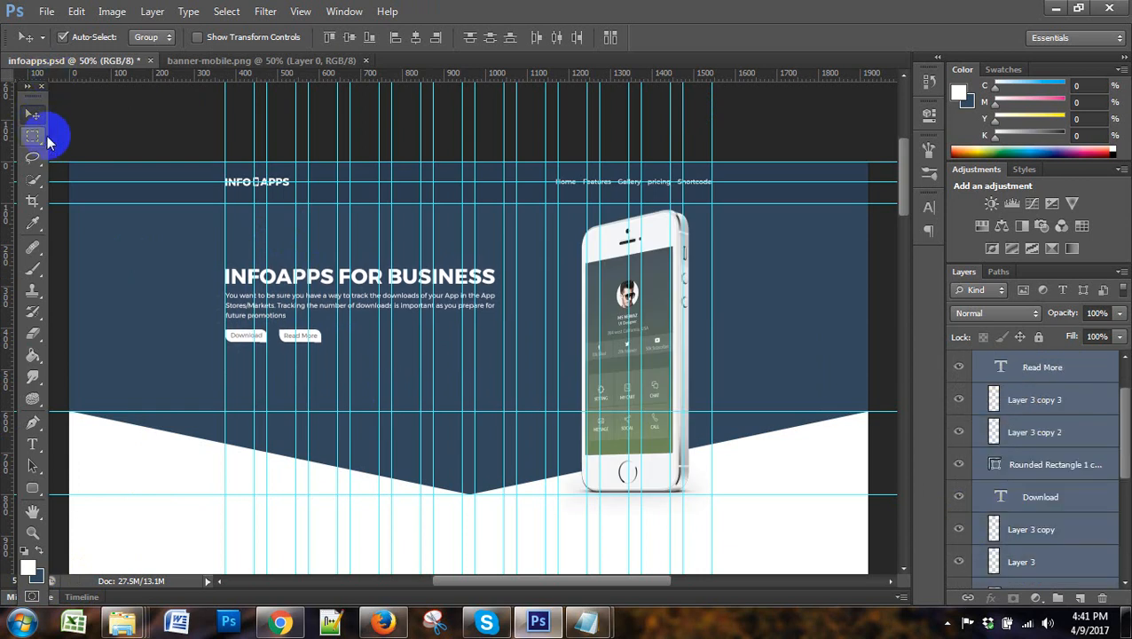
{"action": "key", "text": "Down"}
{"action": "key", "text": "Down"}
{"action": "key", "text": "Down"}
{"action": "key", "text": "Down"}
{"action": "key", "text": "Down"}
{"action": "key", "text": "Down"}
{"action": "key", "text": "Down"}
{"action": "key", "text": "Down"}
{"action": "key", "text": "Down"}
{"action": "key", "text": "Down"}
{"action": "key", "text": "Down"}
{"action": "key", "text": "Down"}
{"action": "key", "text": "Down"}
{"action": "key", "text": "Down"}
{"action": "key", "text": "Down"}
{"action": "key", "text": "Down"}
{"action": "key", "text": "Down"}
{"action": "key", "text": "Down"}
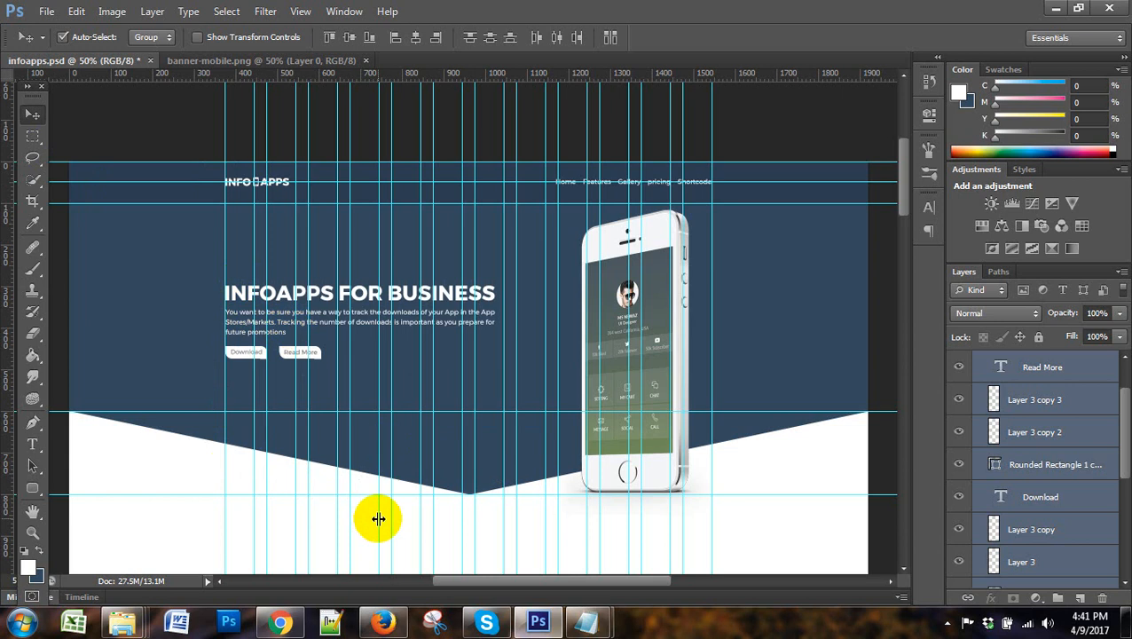
{"action": "key", "text": "ctrl+semicolon"}
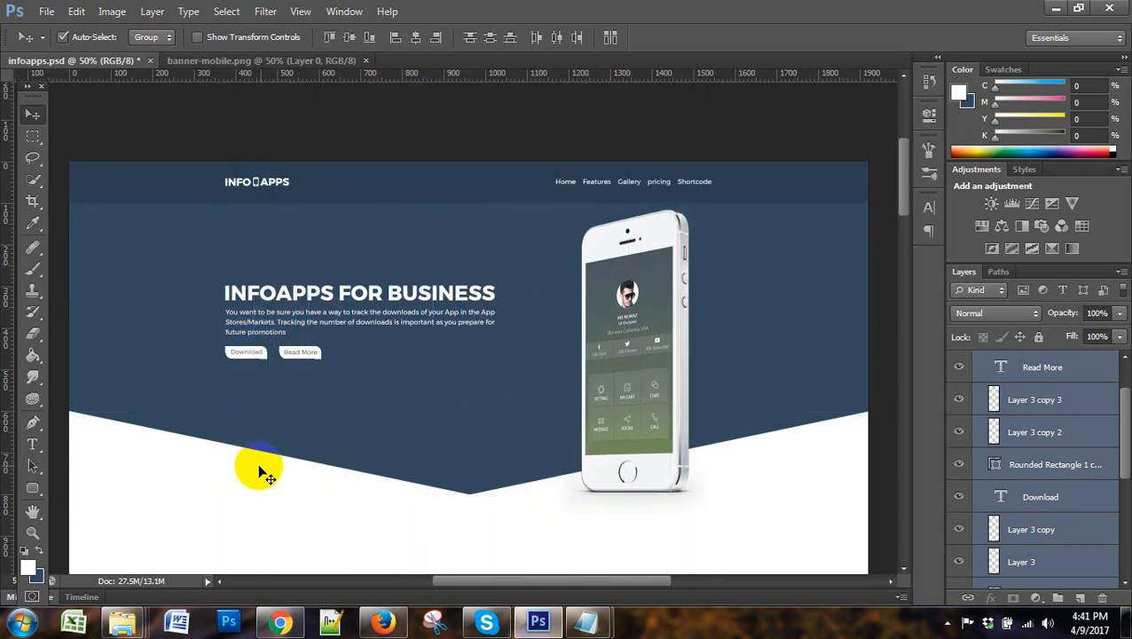
Compare the Photoshop slider layout with the Apnew demo page in Chrome and the Novatic page in Firefox
{"action": "left_click", "coordinate": [280, 621]}
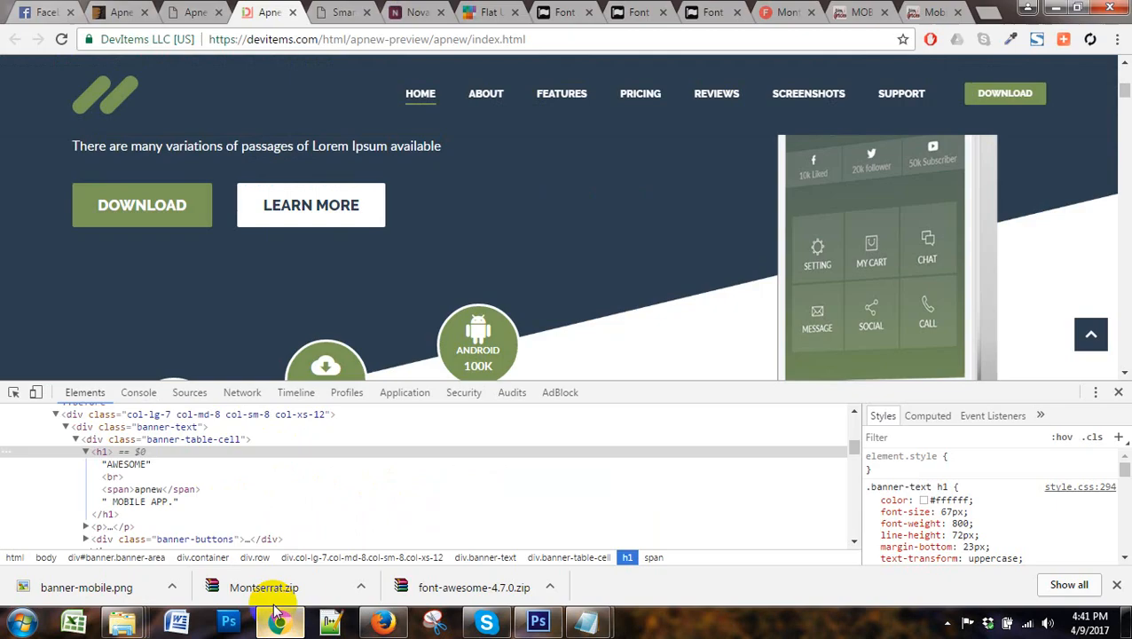
{"action": "scroll", "coordinate": [351, 293], "scroll_direction": "down", "scroll_amount": 2}
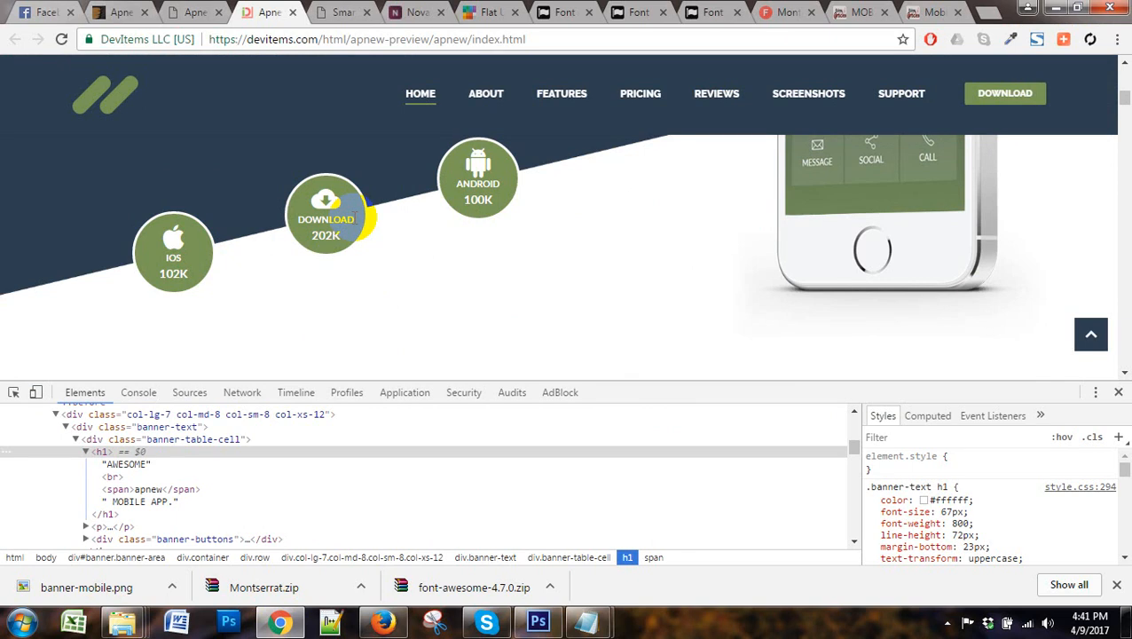
{"action": "left_click", "coordinate": [538, 621]}
{"action": "scroll", "coordinate": [451, 380], "scroll_direction": "down", "scroll_amount": 2}
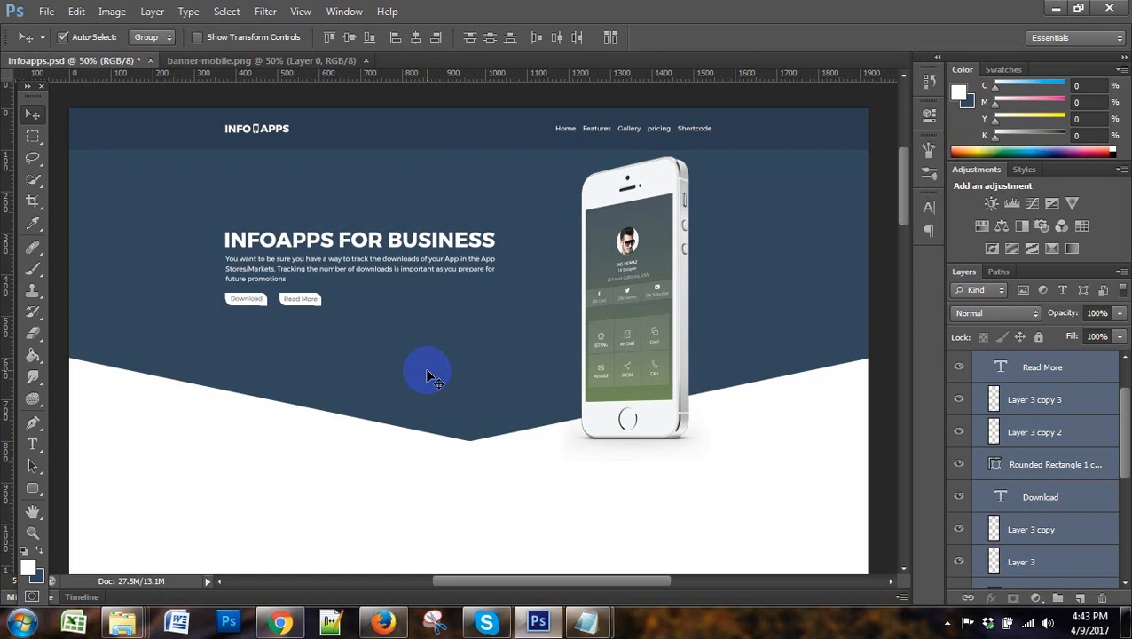
{"action": "scroll", "coordinate": [542, 410], "scroll_direction": "down", "scroll_amount": 1}
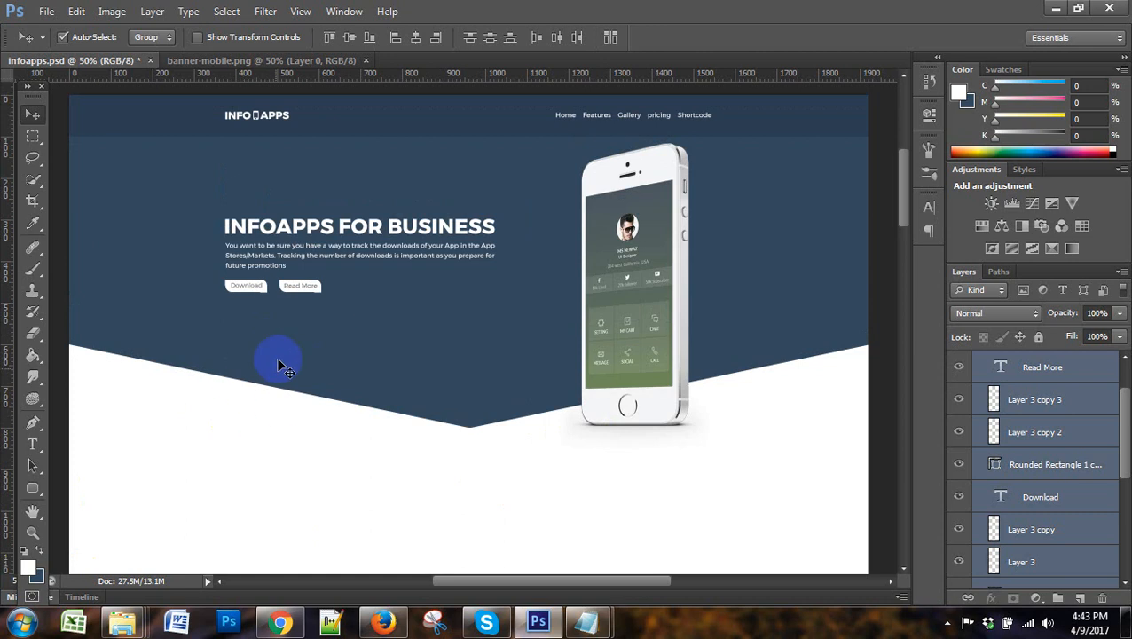
{"action": "left_click", "coordinate": [280, 623]}
{"action": "left_click", "coordinate": [383, 623]}
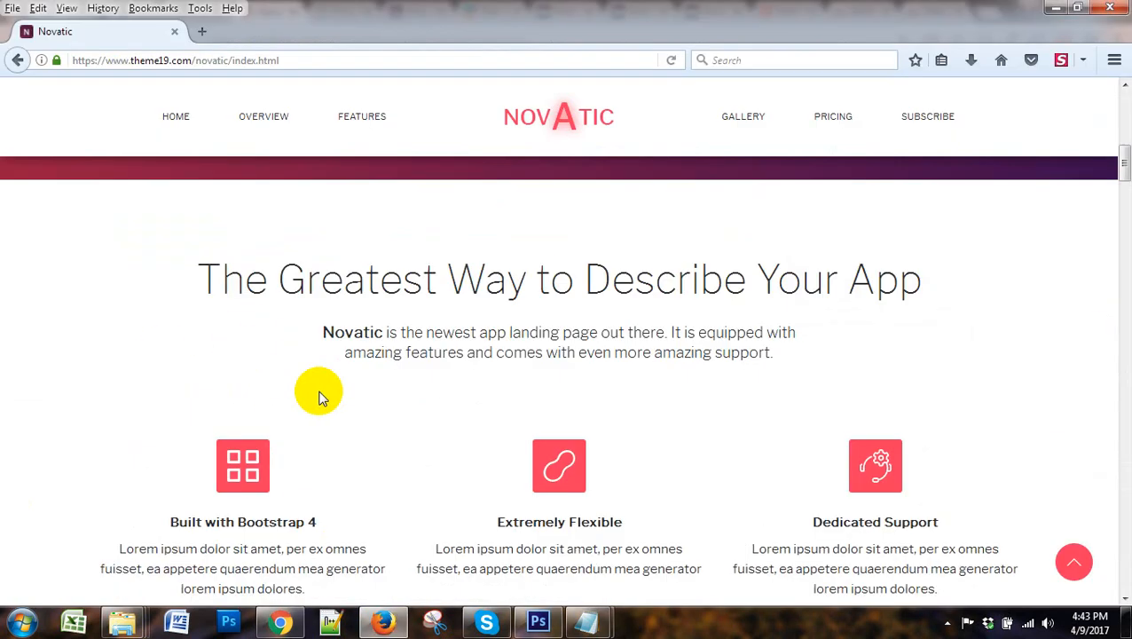
{"action": "left_click", "coordinate": [536, 623]}
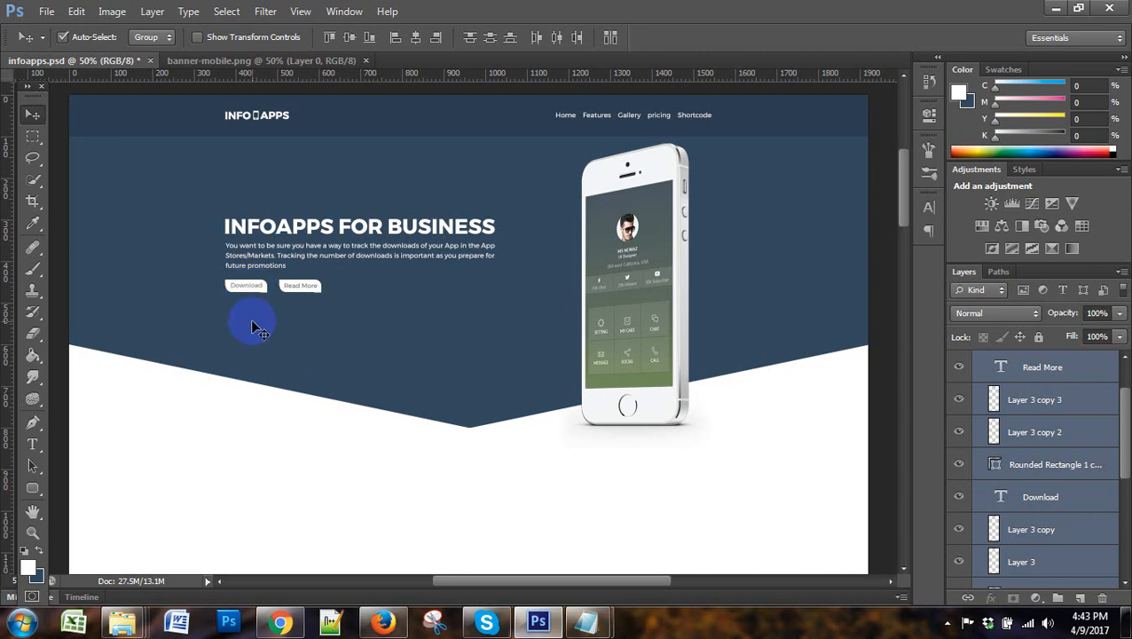
{"action": "scroll", "coordinate": [255, 328], "scroll_direction": "down", "scroll_amount": 3}
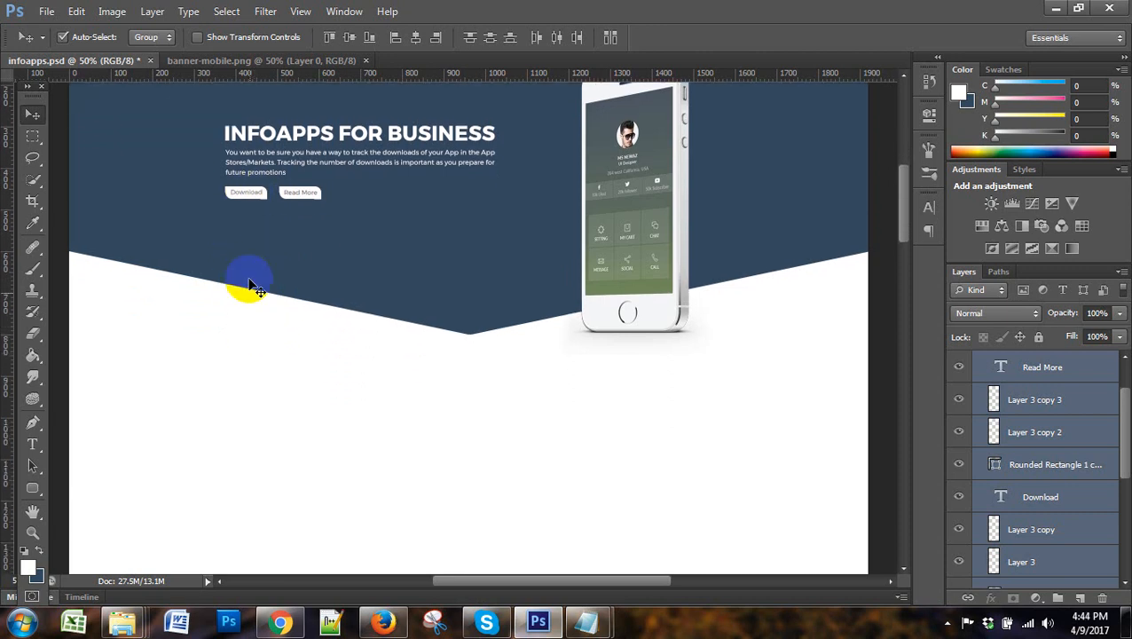
{"action": "left_click", "coordinate": [273, 623]}
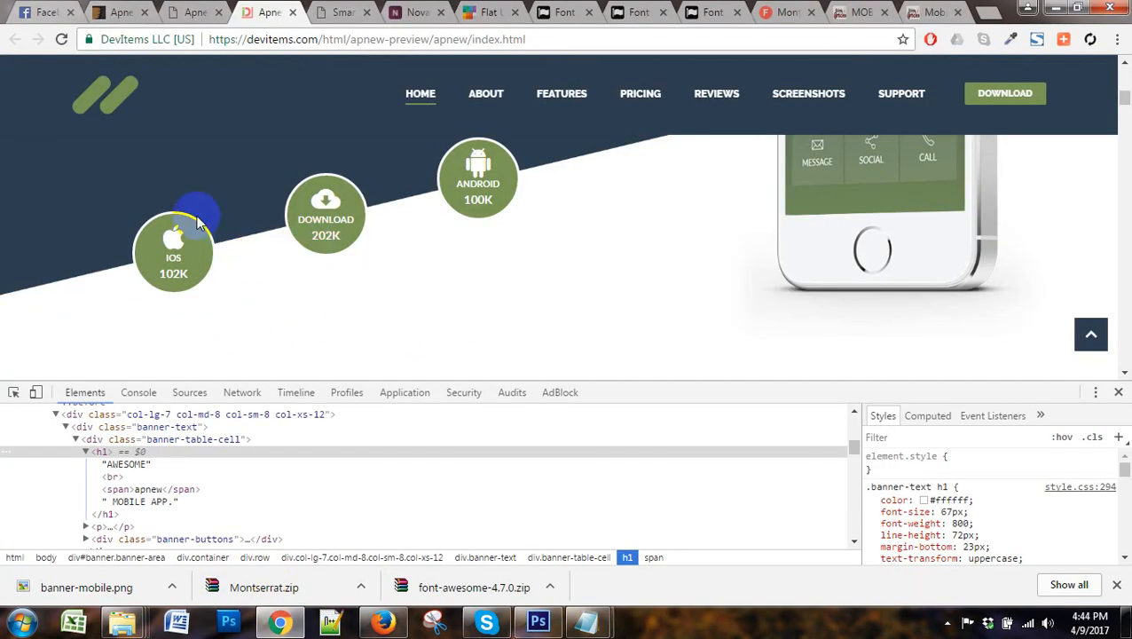
{"action": "scroll", "coordinate": [340, 270], "scroll_direction": "up", "scroll_amount": 6}
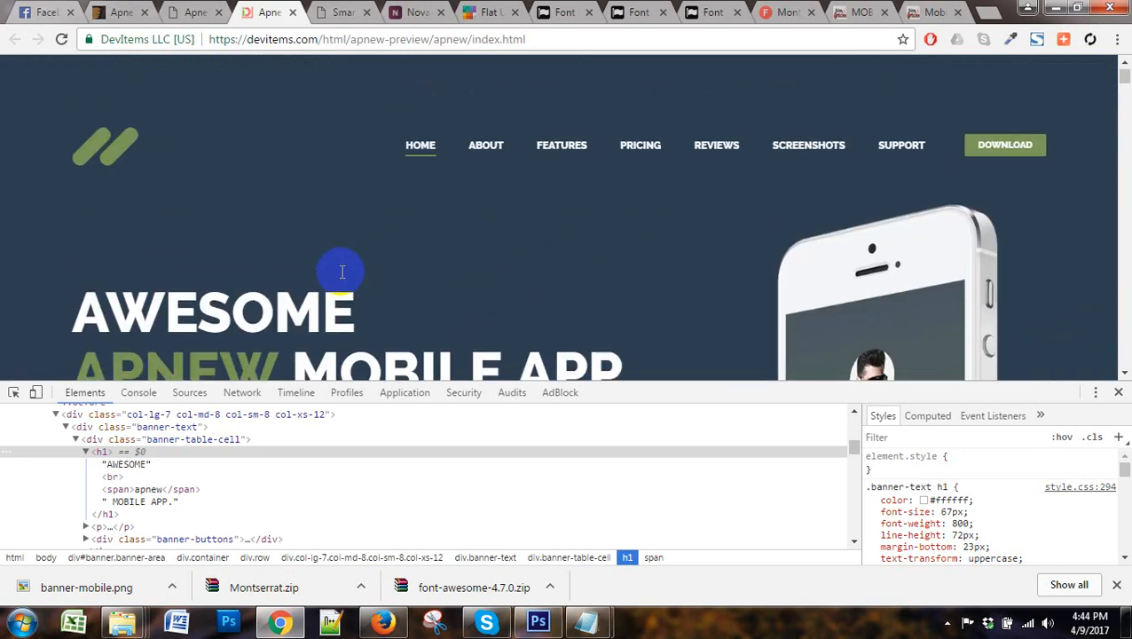
{"action": "scroll", "coordinate": [339, 271], "scroll_direction": "down", "scroll_amount": 5}
{"action": "left_click", "coordinate": [539, 623]}
{"action": "scroll", "coordinate": [398, 360], "scroll_direction": "up", "scroll_amount": 5}
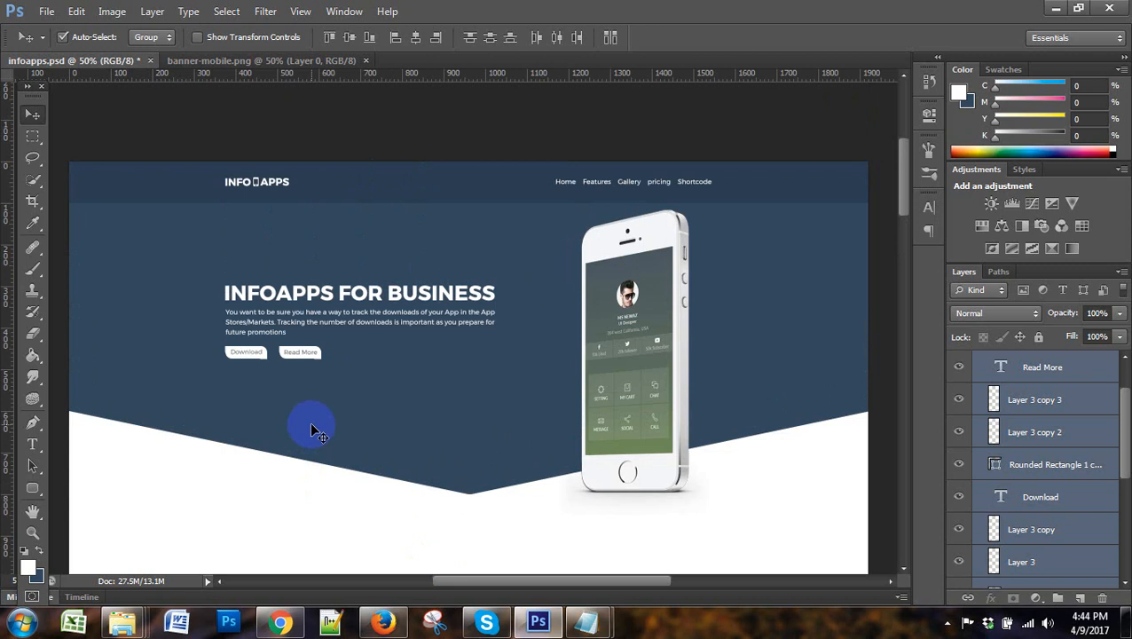
{"action": "scroll", "coordinate": [312, 430], "scroll_direction": "down", "scroll_amount": 1}
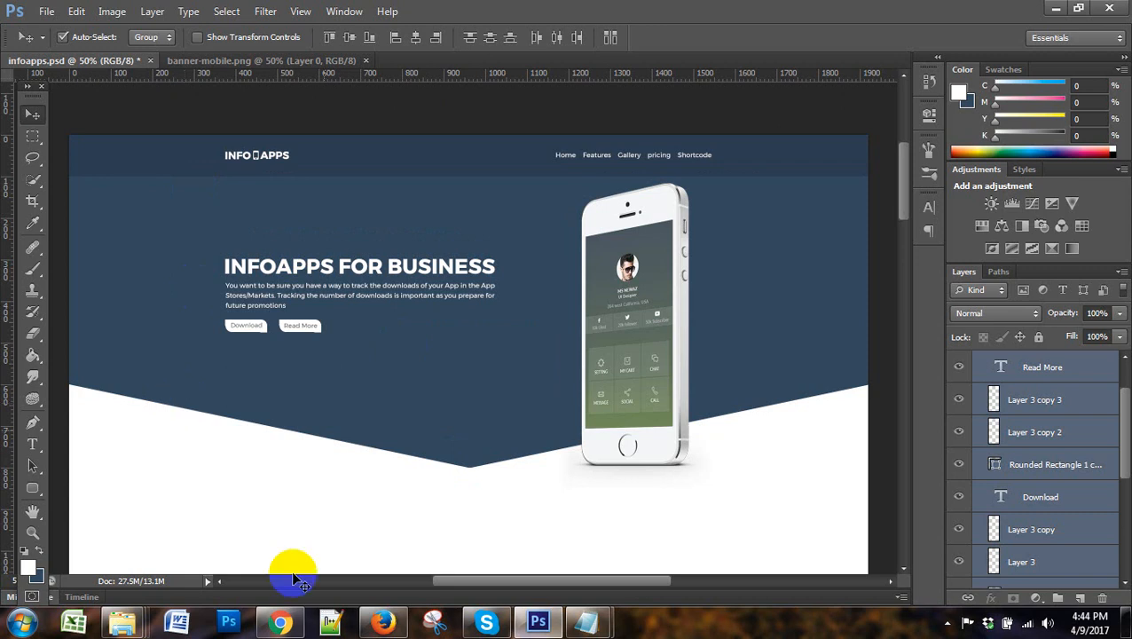
Switch to Chrome and examine the title of the Apnew template's ThemeForest item page
{"action": "left_click", "coordinate": [280, 621]}
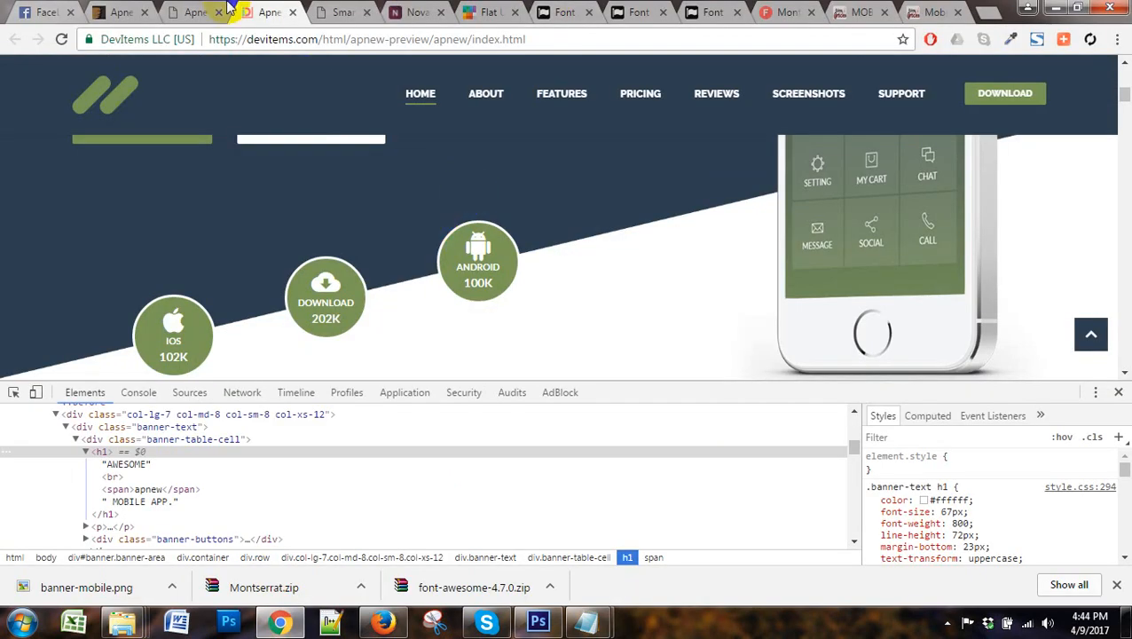
{"action": "left_click", "coordinate": [120, 11]}
{"action": "scroll", "coordinate": [559, 257], "scroll_direction": "up", "scroll_amount": 4}
{"action": "scroll", "coordinate": [570, 268], "scroll_direction": "up", "scroll_amount": 1}
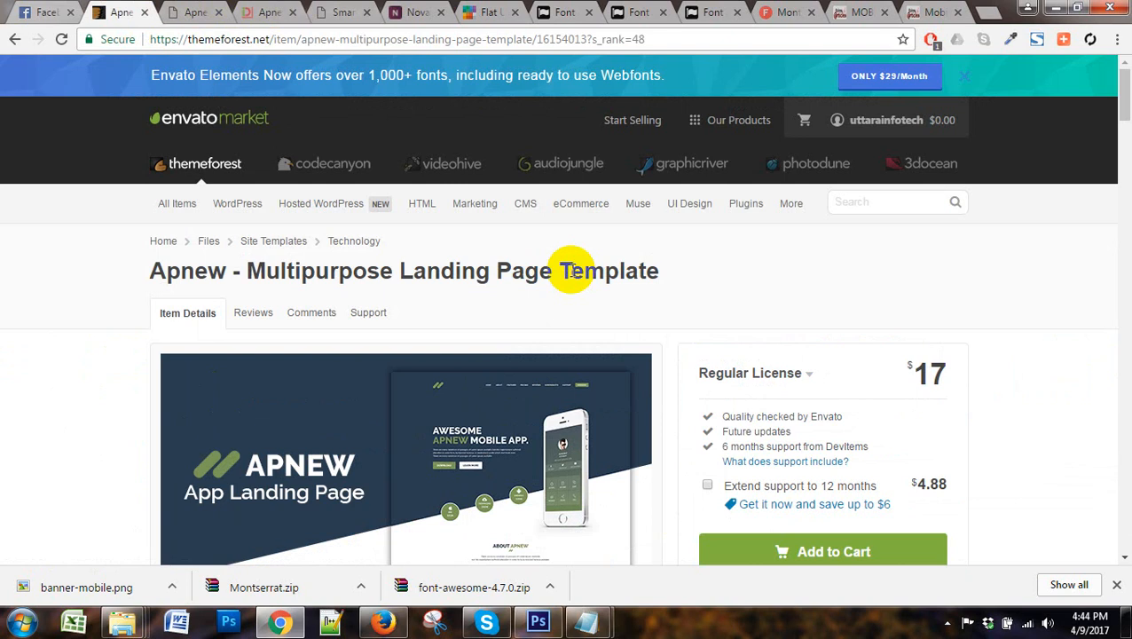
{"action": "left_click_drag", "start_coordinate": [233, 269], "coordinate": [629, 274]}
{"action": "left_click", "coordinate": [628, 274]}
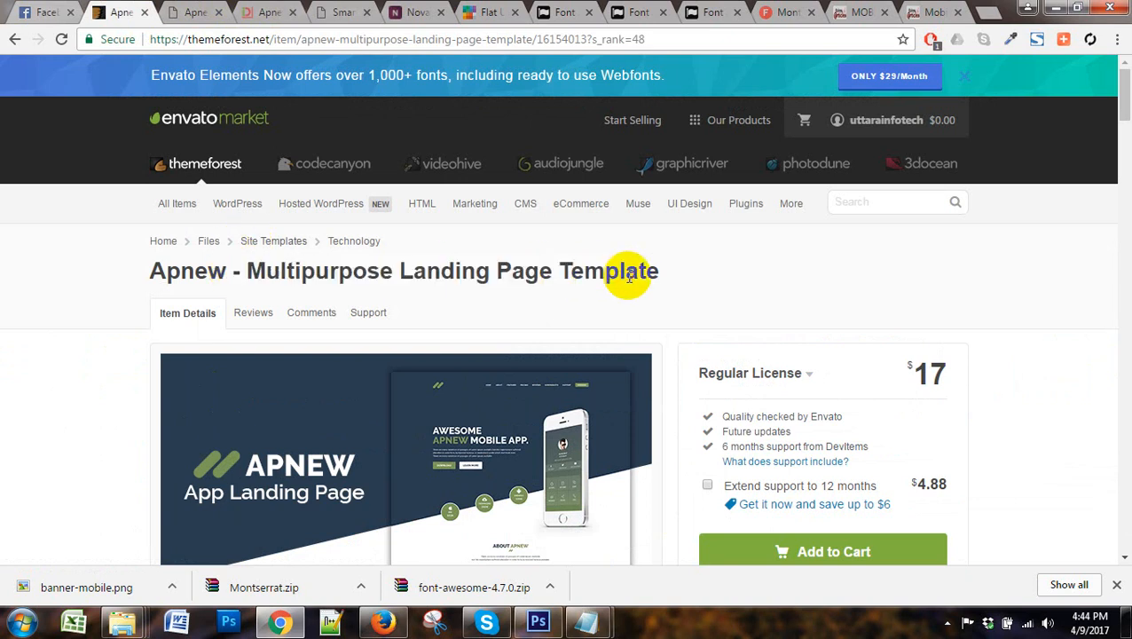
{"action": "double_click", "coordinate": [628, 275]}
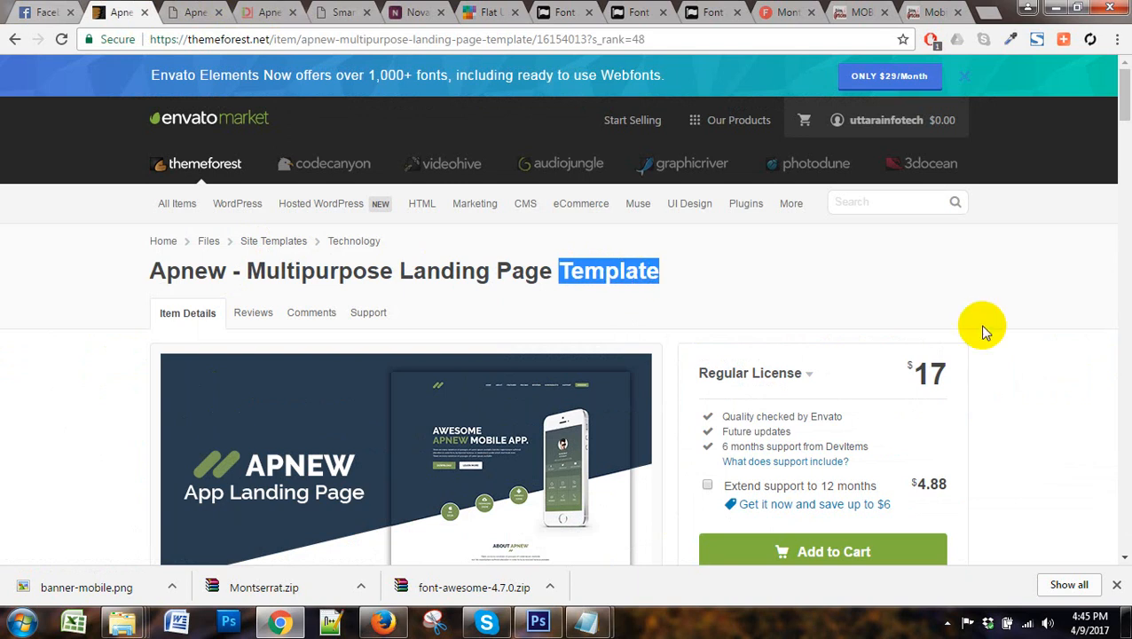
Examine the price and the number of sales on the Apnew template's ThemeForest item page
{"action": "scroll", "coordinate": [525, 306], "scroll_direction": "down", "scroll_amount": 3}
{"action": "double_click", "coordinate": [931, 123]}
{"action": "scroll", "coordinate": [949, 300], "scroll_direction": "down", "scroll_amount": 5}
{"action": "double_click", "coordinate": [732, 152]}
{"action": "left_click", "coordinate": [741, 151]}
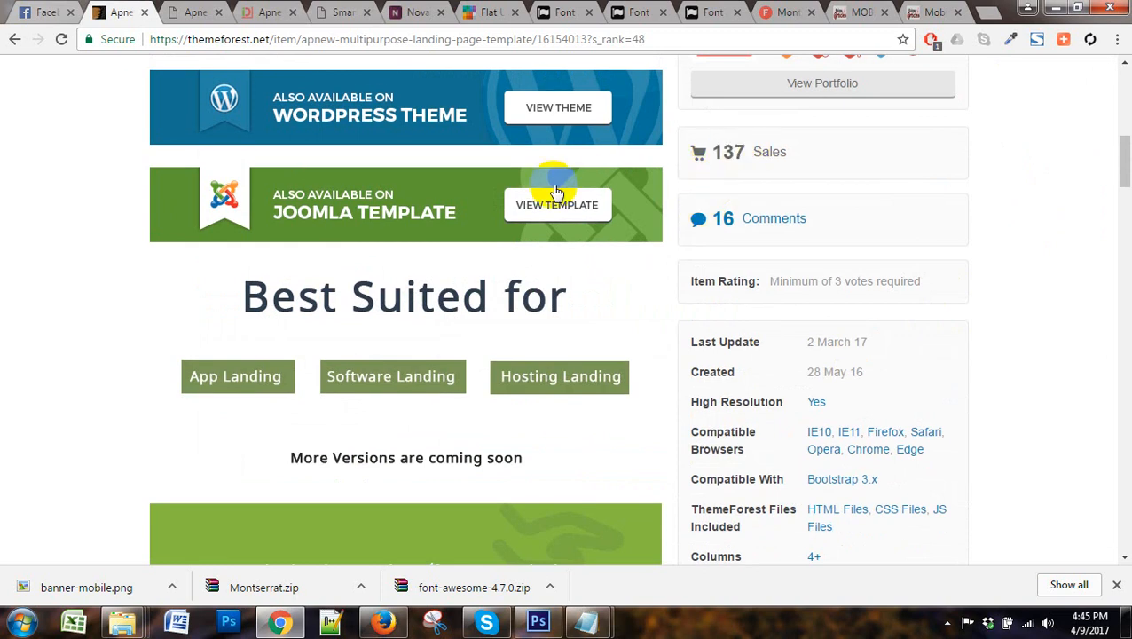
{"action": "scroll", "coordinate": [634, 341], "scroll_direction": "up", "scroll_amount": 8}
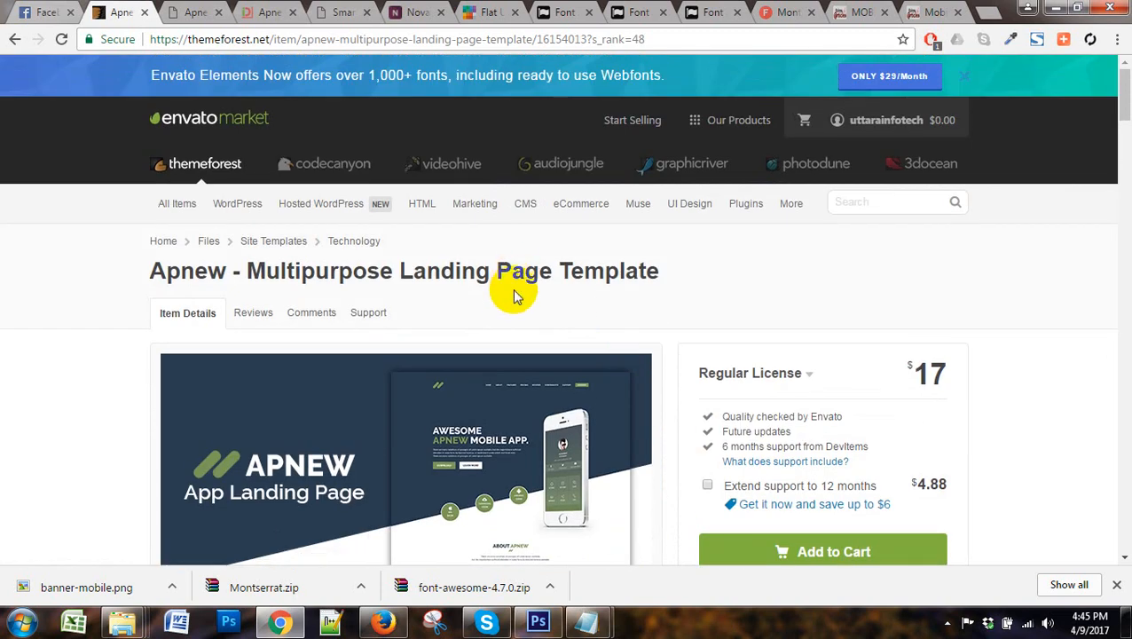
{"action": "scroll", "coordinate": [789, 140], "scroll_direction": "down", "scroll_amount": 3}
{"action": "scroll", "coordinate": [816, 258], "scroll_direction": "up", "scroll_amount": 3}
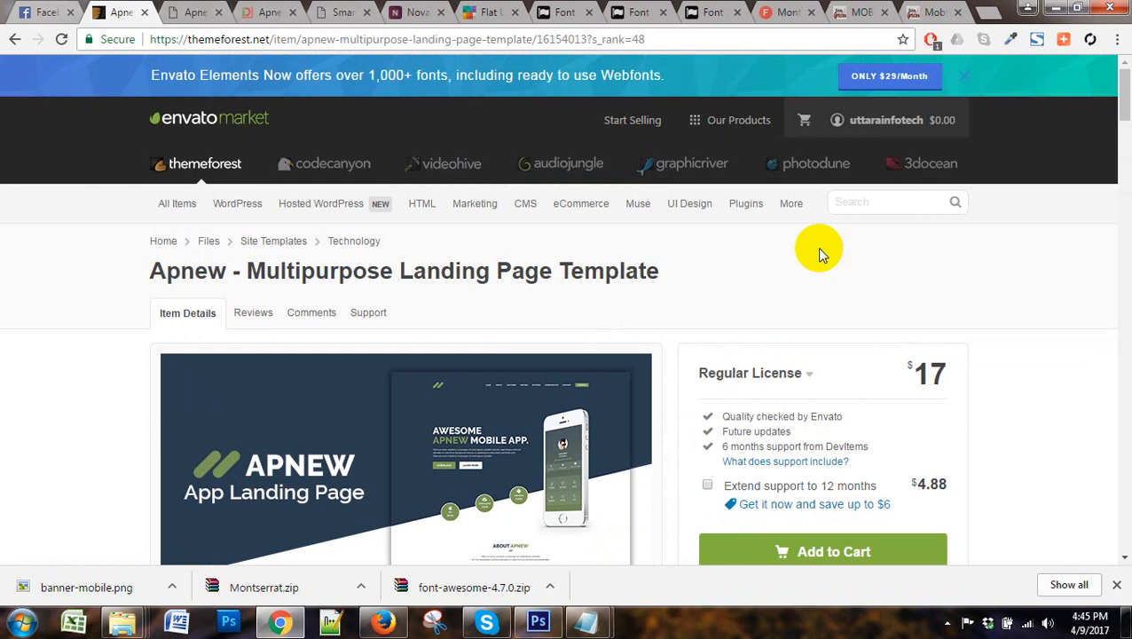
Examine the template's Regular License price, the UI Design category list and the ThemeForest page address
{"action": "scroll", "coordinate": [816, 247], "scroll_direction": "down", "scroll_amount": 1}
{"action": "double_click", "coordinate": [933, 288]}
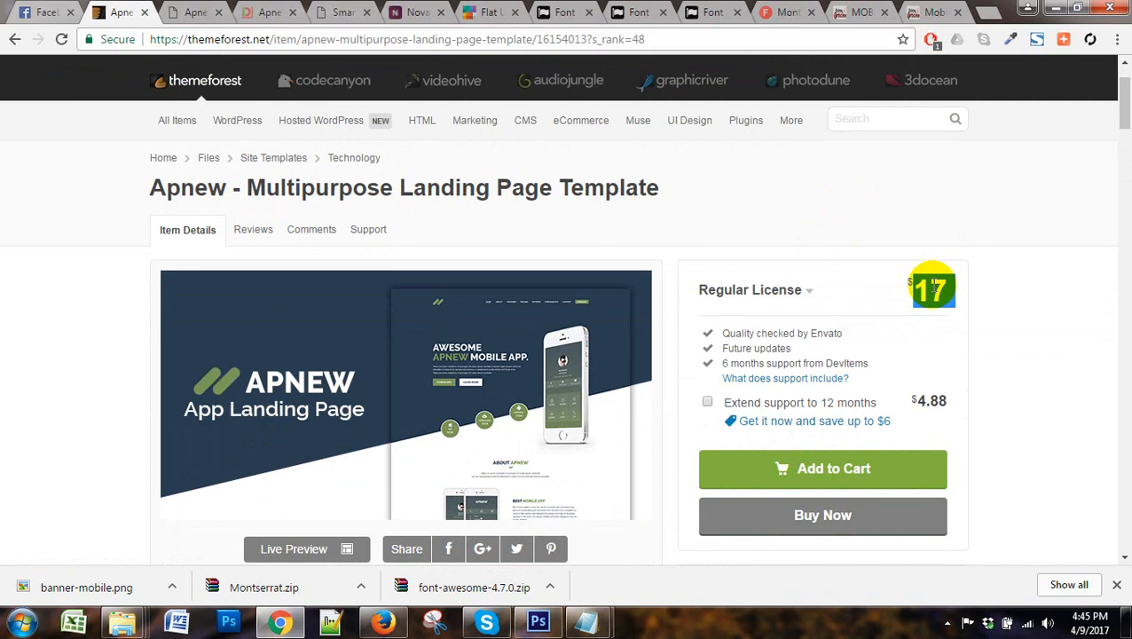
{"action": "scroll", "coordinate": [932, 289], "scroll_direction": "up", "scroll_amount": 1}
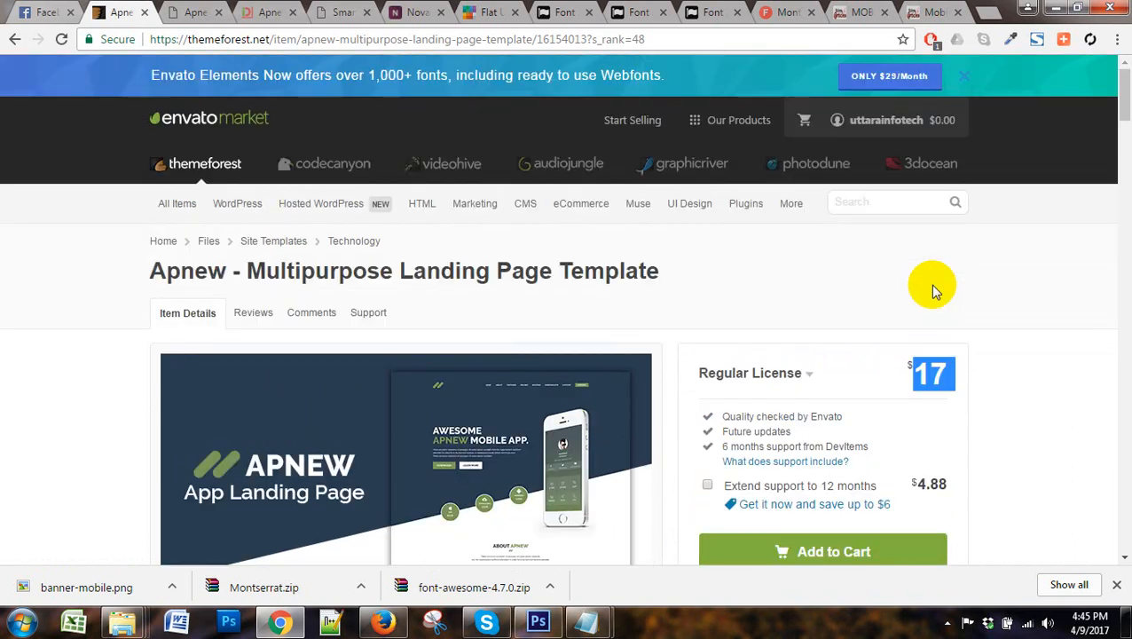
{"action": "scroll", "coordinate": [933, 287], "scroll_direction": "down", "scroll_amount": 2}
{"action": "left_click_drag", "start_coordinate": [932, 223], "coordinate": [911, 259]}
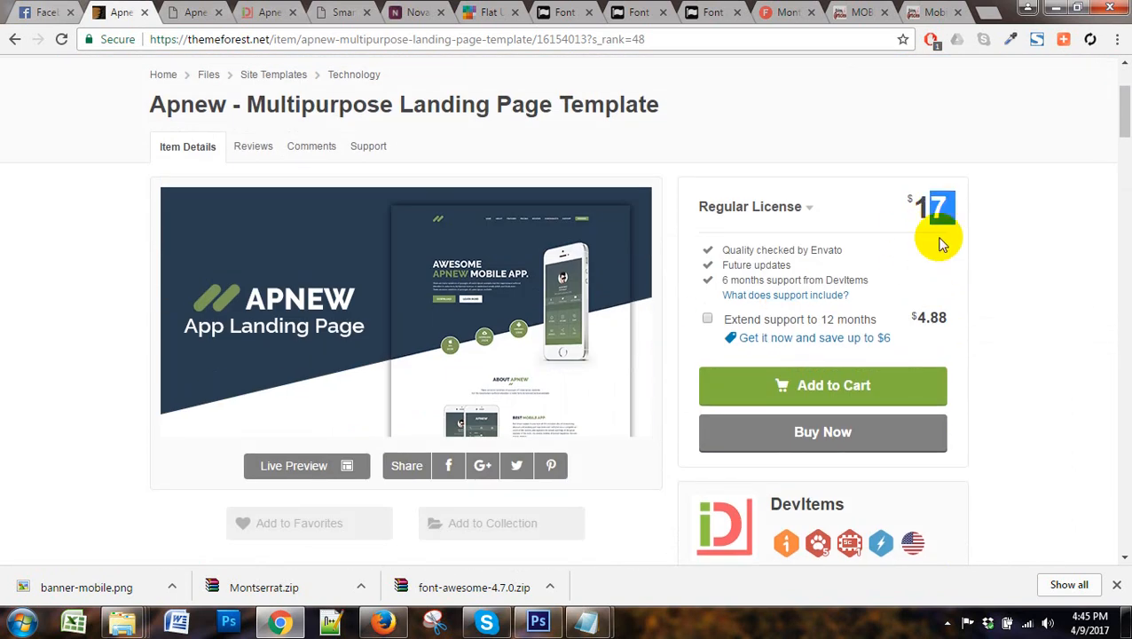
{"action": "left_click", "coordinate": [937, 207]}
{"action": "double_click", "coordinate": [938, 207]}
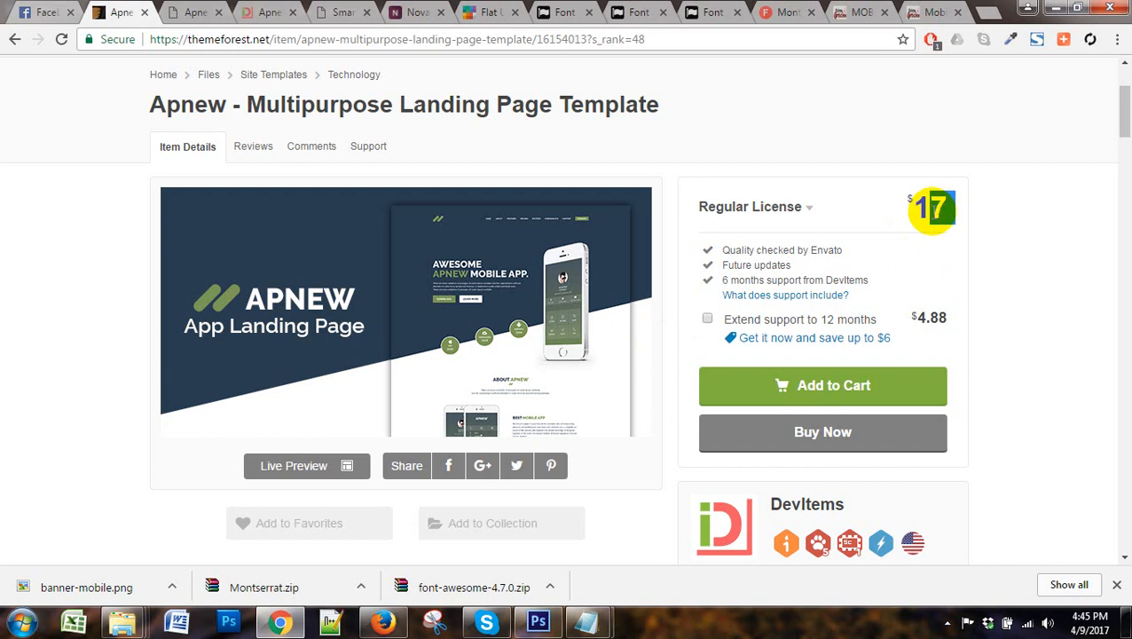
{"action": "scroll", "coordinate": [867, 306], "scroll_direction": "up", "scroll_amount": 2}
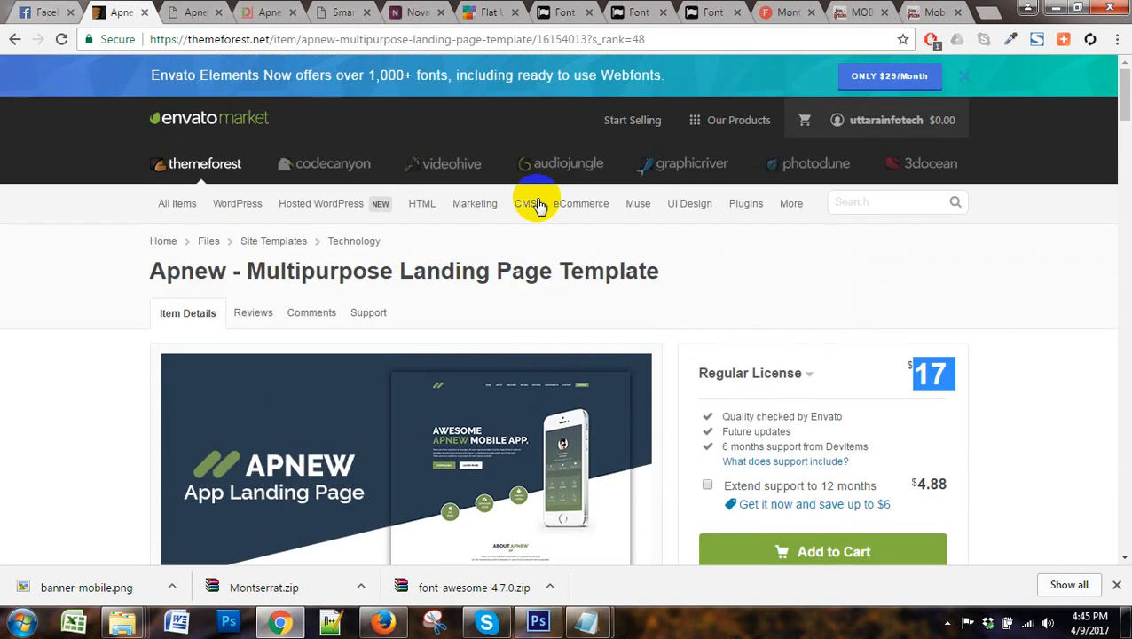
{"action": "mouse_move", "coordinate": [679, 203]}
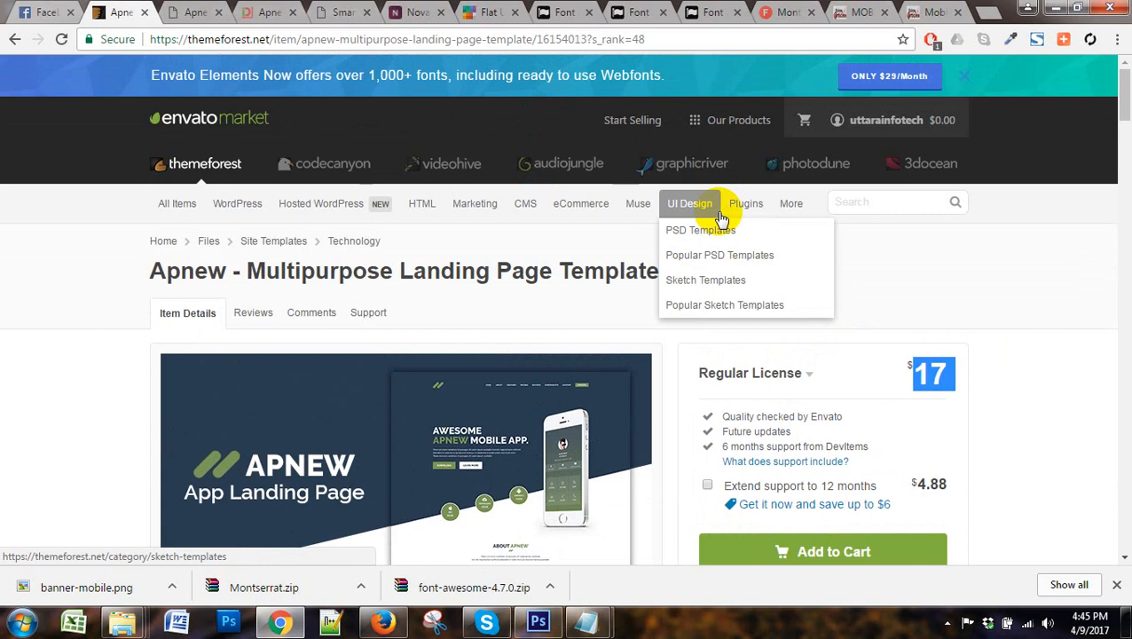
{"action": "double_click", "coordinate": [217, 40]}
{"action": "triple_click", "coordinate": [218, 41]}
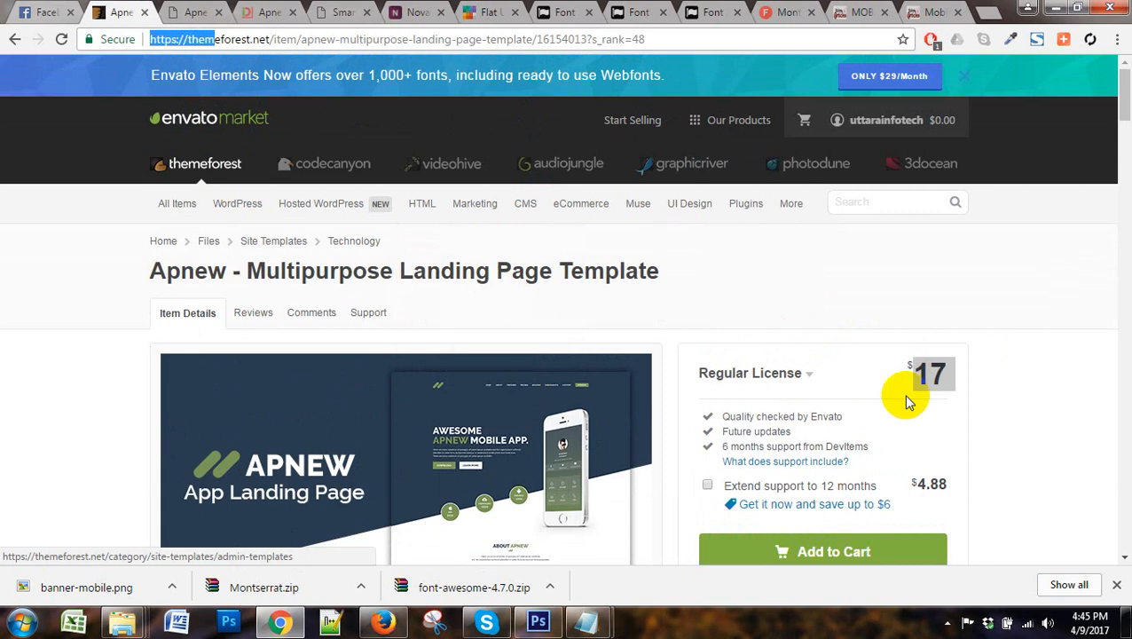
Compare the Apnew template's Regular License price with its sales count on the item page
{"action": "left_click", "coordinate": [942, 373]}
{"action": "scroll", "coordinate": [945, 397], "scroll_direction": "down", "scroll_amount": 1}
{"action": "scroll", "coordinate": [944, 398], "scroll_direction": "down", "scroll_amount": 4}
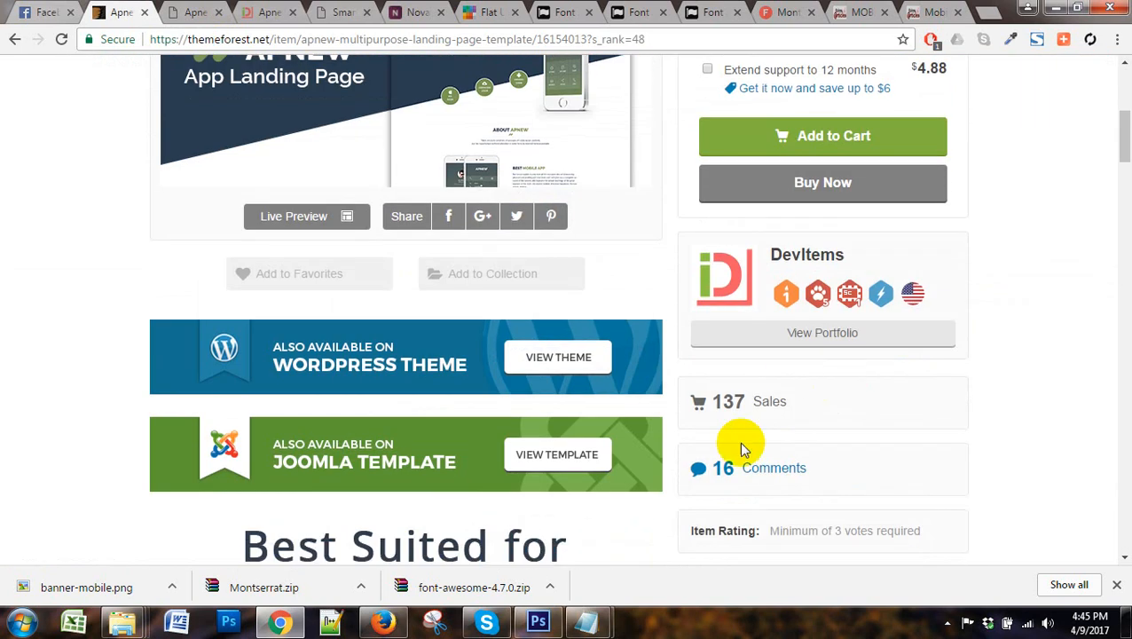
{"action": "left_click_drag", "start_coordinate": [712, 401], "coordinate": [748, 401]}
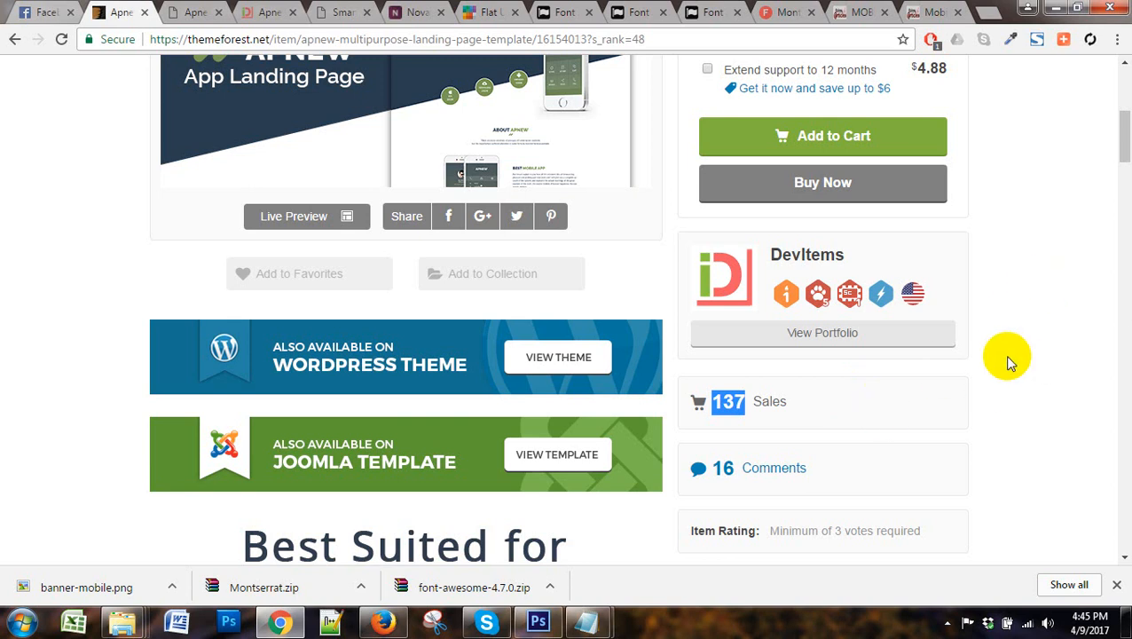
{"action": "scroll", "coordinate": [970, 373], "scroll_direction": "up", "scroll_amount": 1}
{"action": "scroll", "coordinate": [970, 373], "scroll_direction": "up", "scroll_amount": 1}
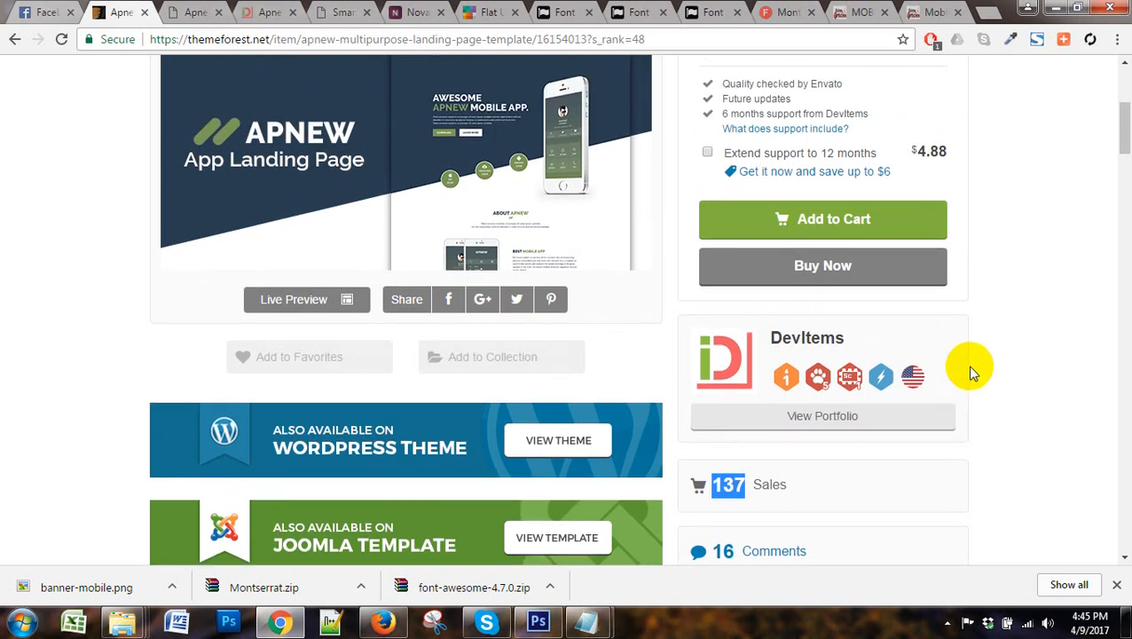
{"action": "scroll", "coordinate": [968, 372], "scroll_direction": "up", "scroll_amount": 2}
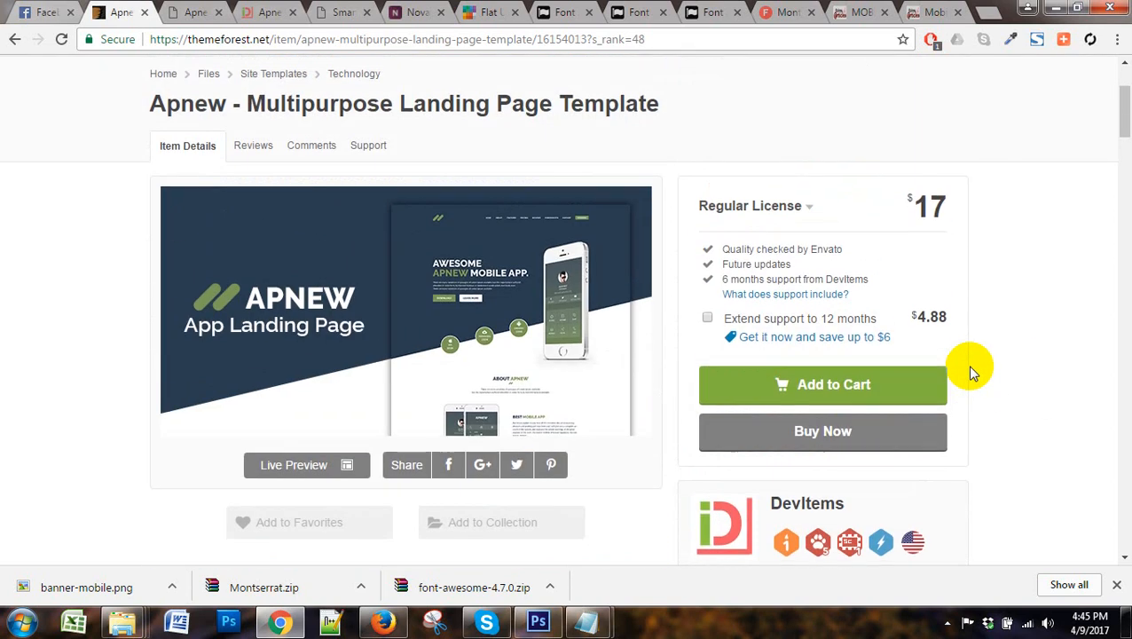
{"action": "scroll", "coordinate": [968, 372], "scroll_direction": "down", "scroll_amount": 2}
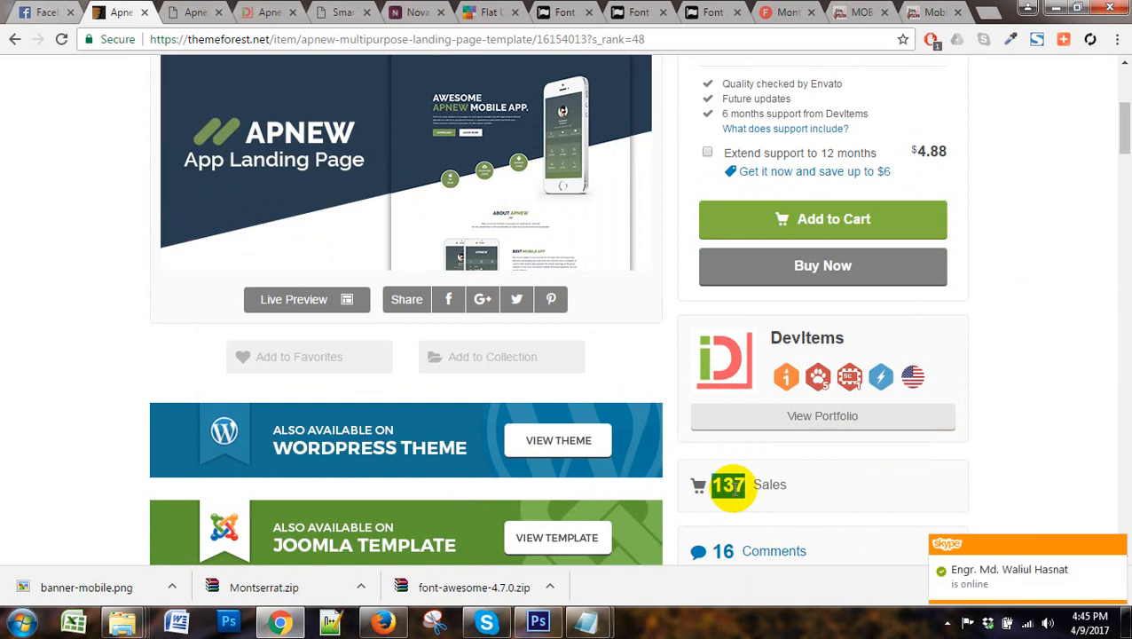
{"action": "triple_click", "coordinate": [735, 488]}
{"action": "double_click", "coordinate": [735, 488]}
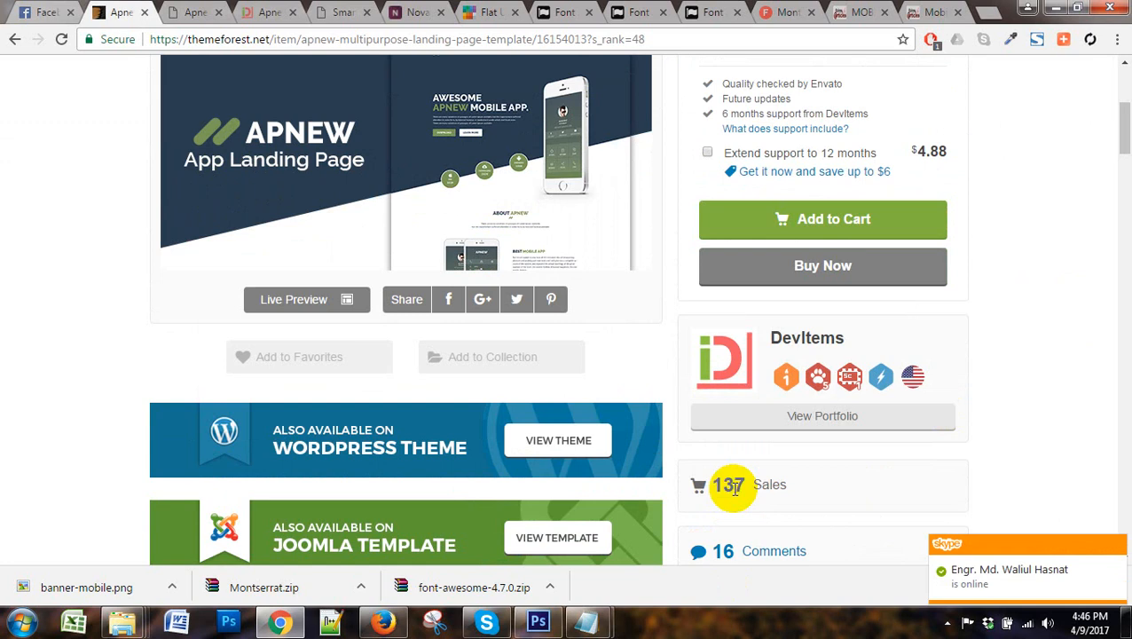
{"action": "scroll", "coordinate": [733, 488], "scroll_direction": "up", "scroll_amount": 2}
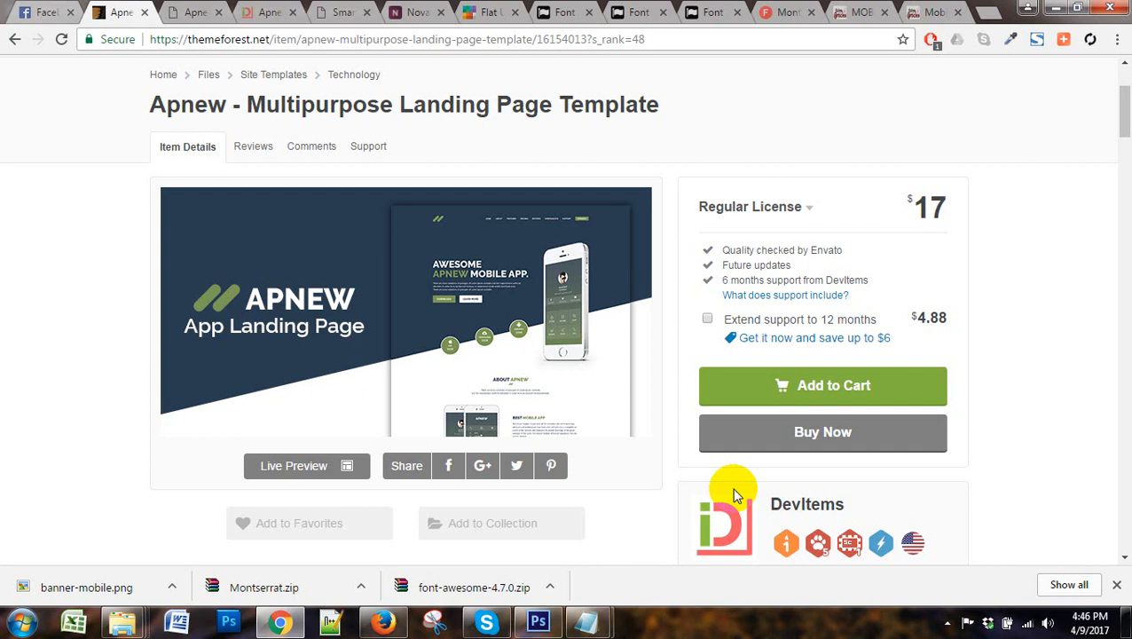
Look through the homepage layout variants on the Apnew full-screen preview, from the angle layouts to the RTL box layouts
{"action": "left_click", "coordinate": [177, 13]}
{"action": "scroll", "coordinate": [568, 417], "scroll_direction": "up", "scroll_amount": 5}
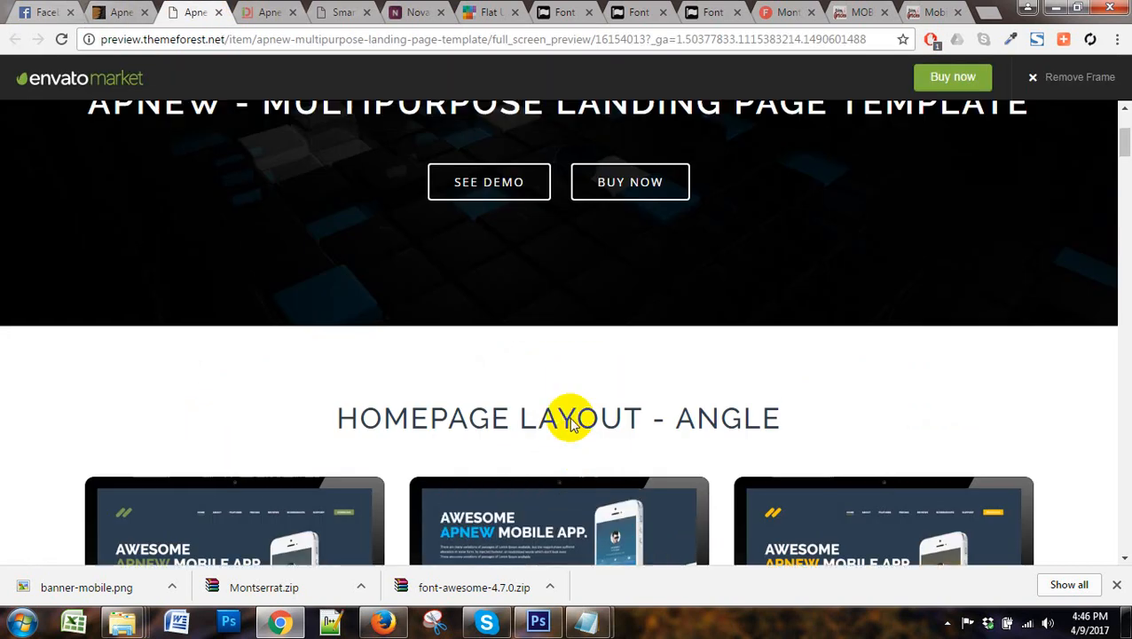
{"action": "scroll", "coordinate": [550, 408], "scroll_direction": "down", "scroll_amount": 3}
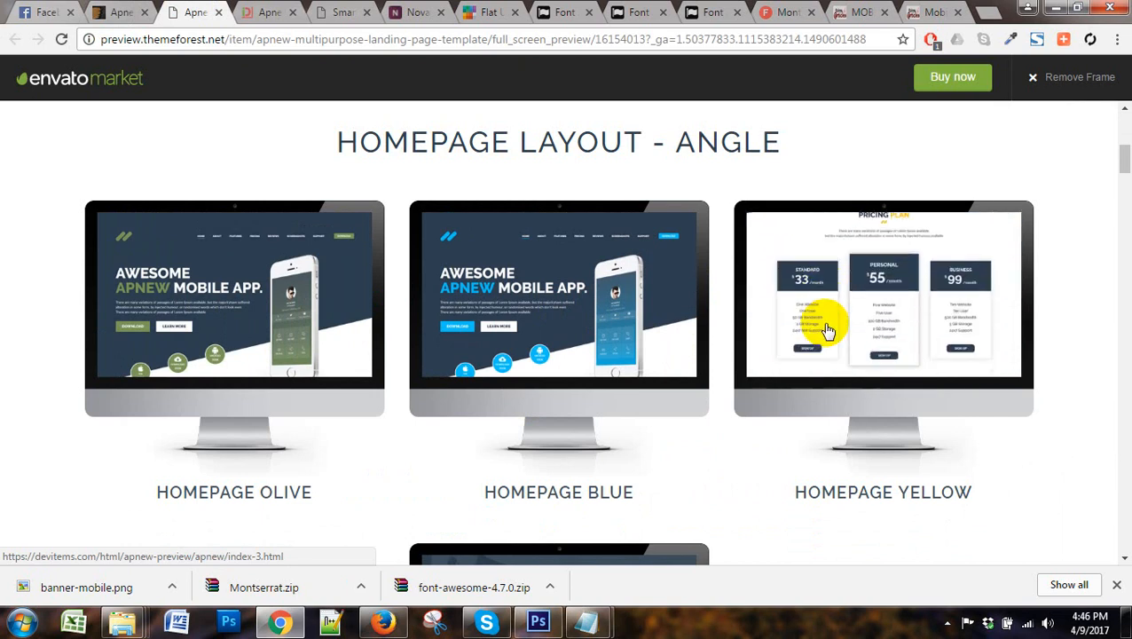
{"action": "scroll", "coordinate": [794, 443], "scroll_direction": "down", "scroll_amount": 4}
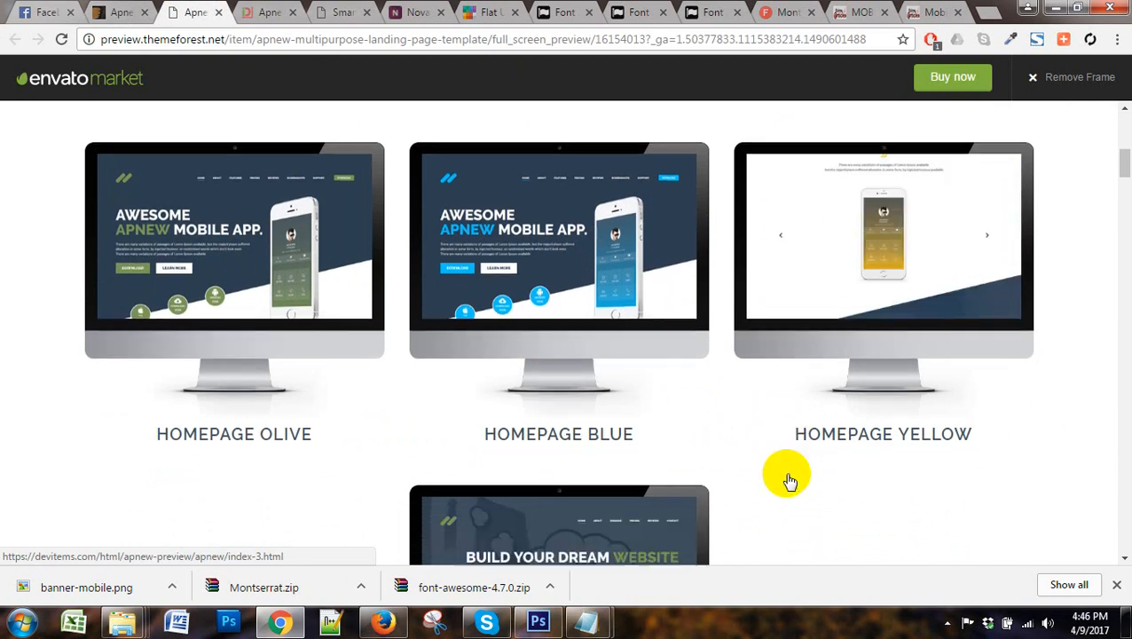
{"action": "scroll", "coordinate": [610, 476], "scroll_direction": "up", "scroll_amount": 4}
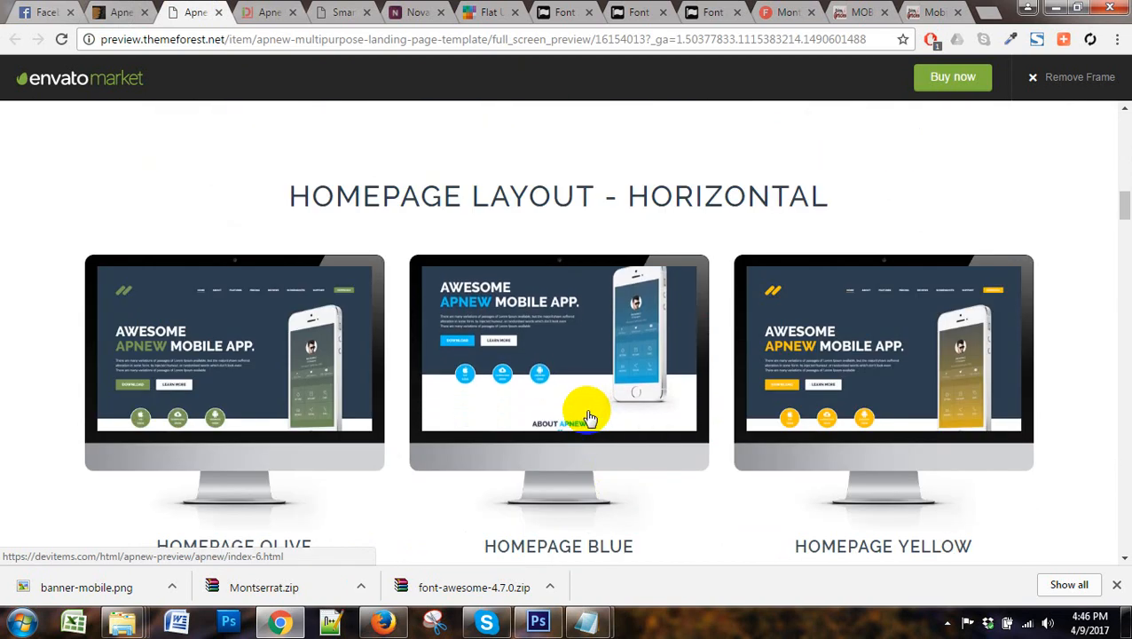
{"action": "scroll", "coordinate": [589, 417], "scroll_direction": "down", "scroll_amount": 3}
{"action": "scroll", "coordinate": [604, 470], "scroll_direction": "down", "scroll_amount": 9}
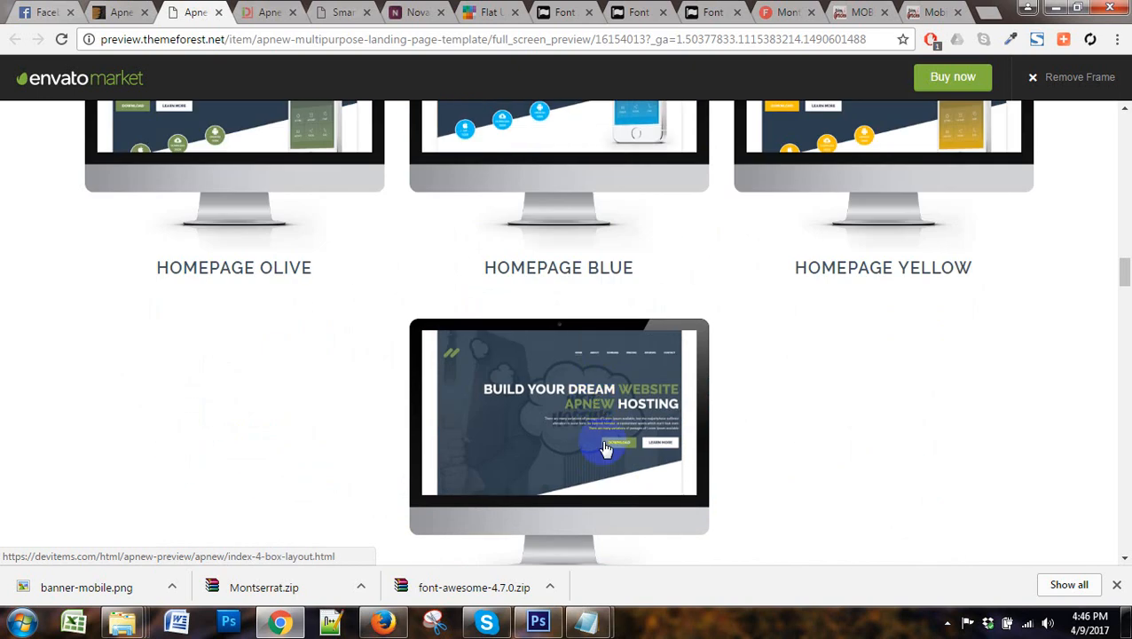
{"action": "scroll", "coordinate": [601, 471], "scroll_direction": "up", "scroll_amount": 7}
{"action": "scroll", "coordinate": [603, 473], "scroll_direction": "down", "scroll_amount": 8}
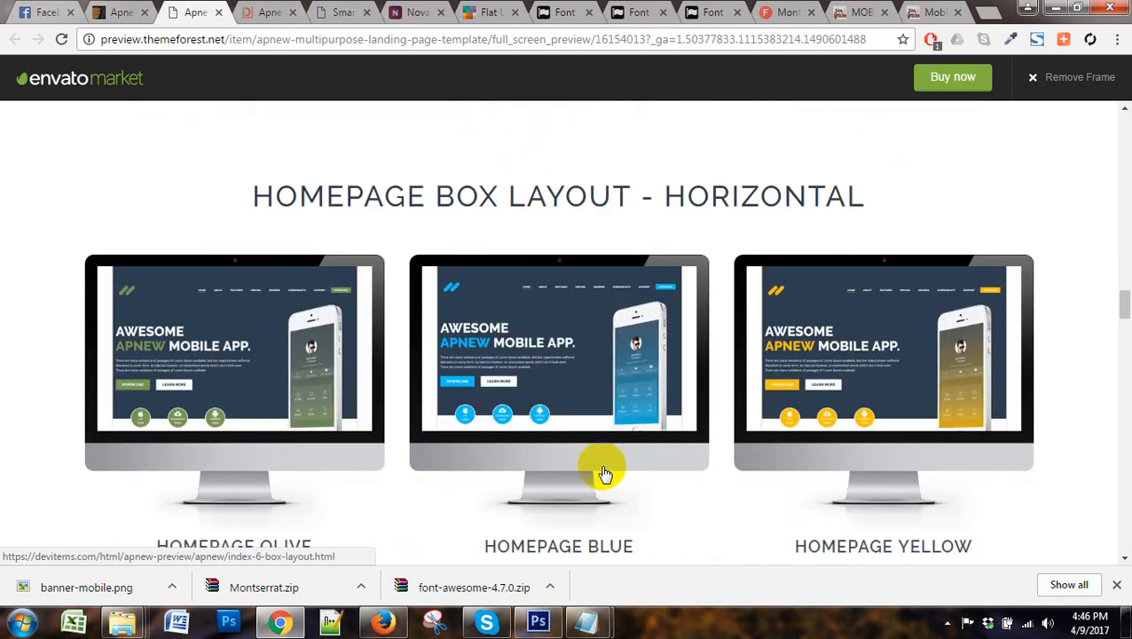
{"action": "scroll", "coordinate": [617, 488], "scroll_direction": "down", "scroll_amount": 15}
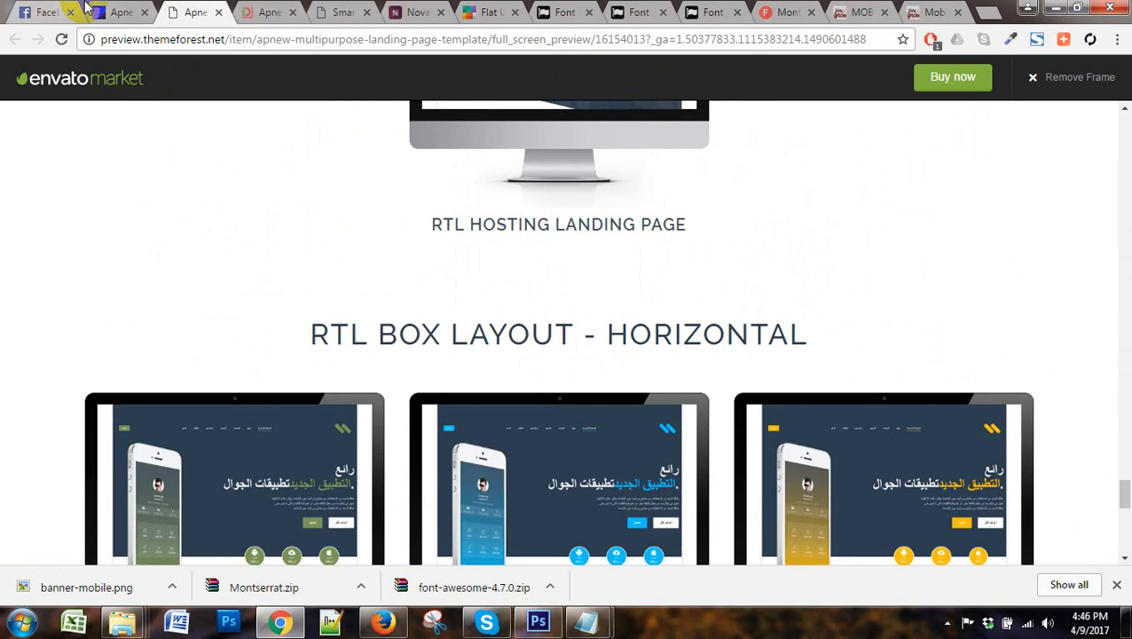
Review the sales figure and author details on the Apnew item page, and revisit the template's preview and demo pages
{"action": "left_click", "coordinate": [117, 13]}
{"action": "scroll", "coordinate": [918, 410], "scroll_direction": "down", "scroll_amount": 5}
{"action": "double_click", "coordinate": [727, 234]}
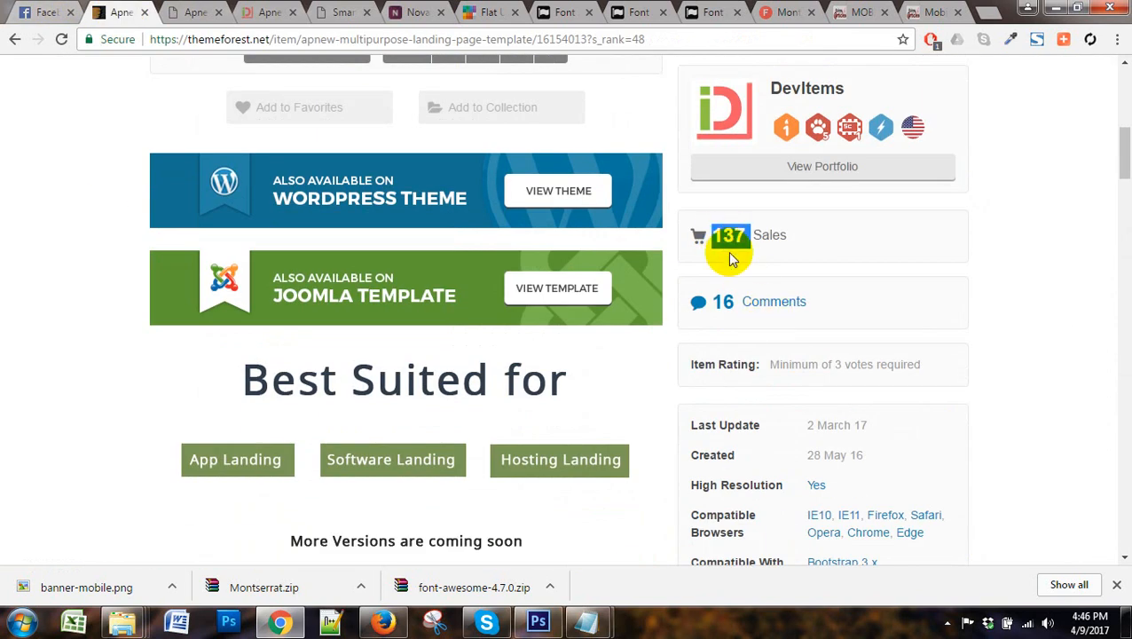
{"action": "scroll", "coordinate": [788, 437], "scroll_direction": "up", "scroll_amount": 1}
{"action": "scroll", "coordinate": [788, 438], "scroll_direction": "up", "scroll_amount": 5}
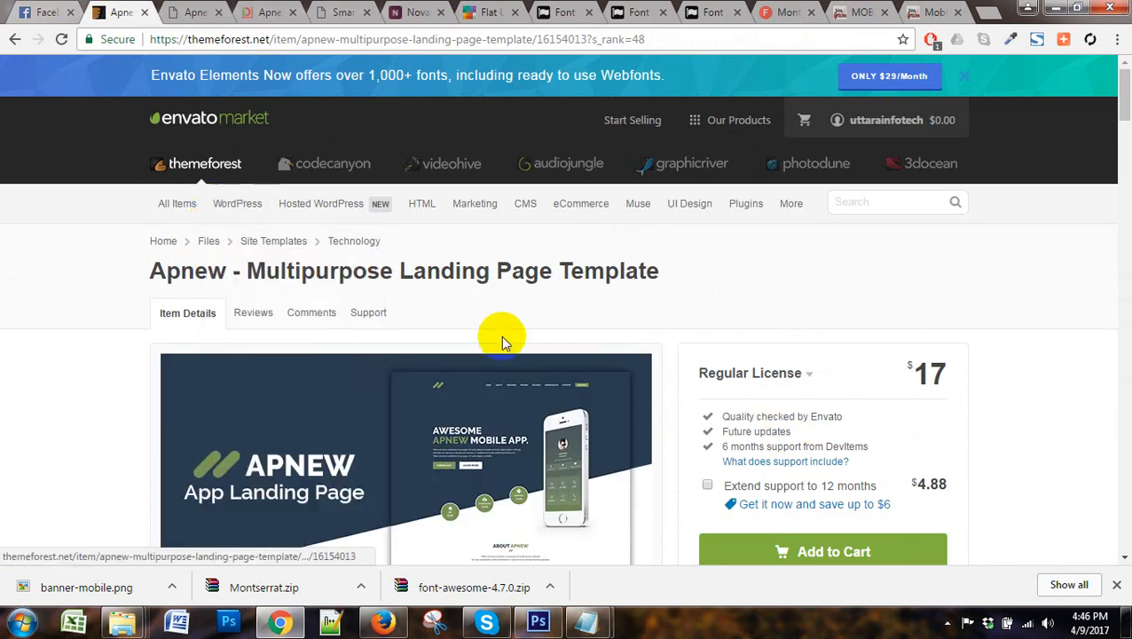
{"action": "scroll", "coordinate": [760, 323], "scroll_direction": "down", "scroll_amount": 5}
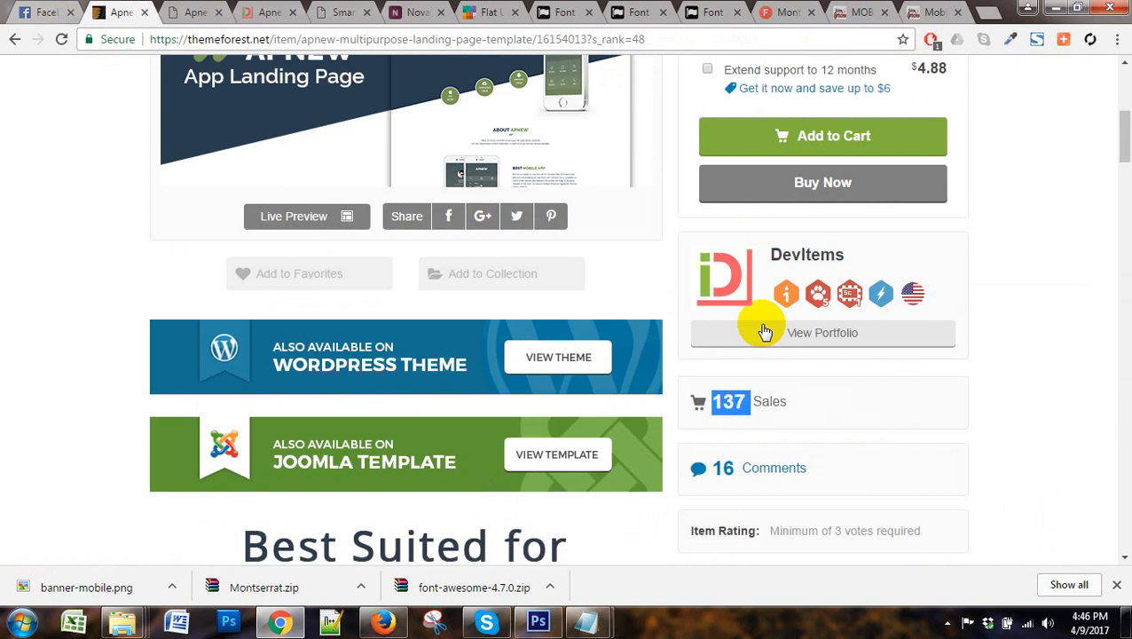
{"action": "scroll", "coordinate": [764, 332], "scroll_direction": "down", "scroll_amount": 3}
{"action": "scroll", "coordinate": [763, 330], "scroll_direction": "up", "scroll_amount": 4}
{"action": "scroll", "coordinate": [764, 342], "scroll_direction": "up", "scroll_amount": 3}
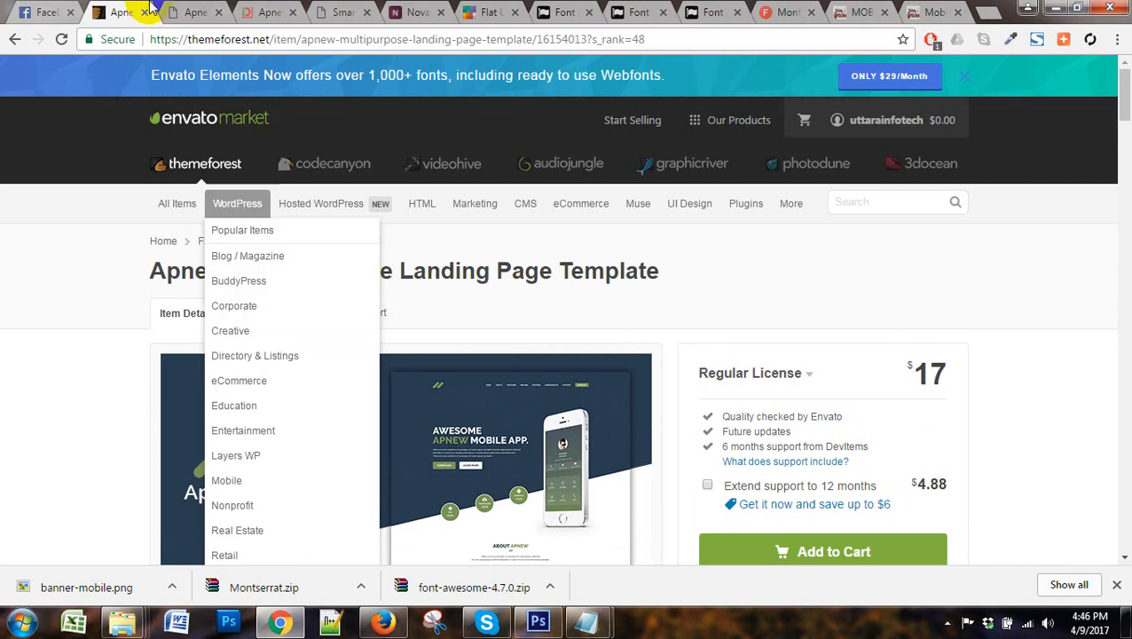
{"action": "left_click", "coordinate": [190, 12]}
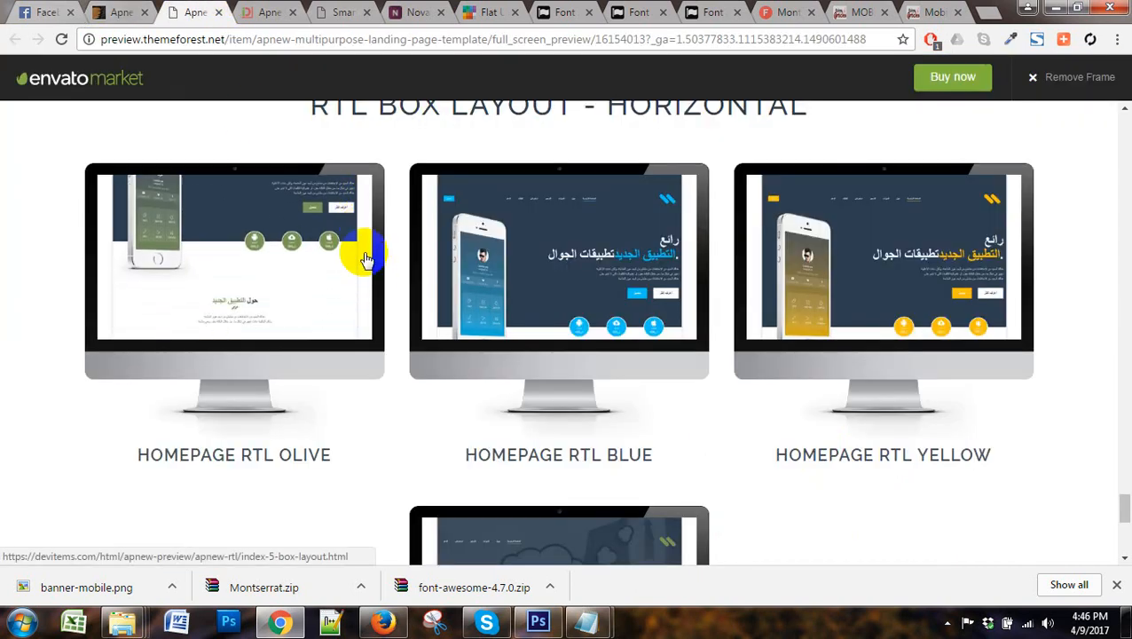
{"action": "left_click", "coordinate": [269, 11]}
Switch to Photoshop, check the finished slider section and save infoapps.psd
{"action": "left_click", "coordinate": [530, 621]}
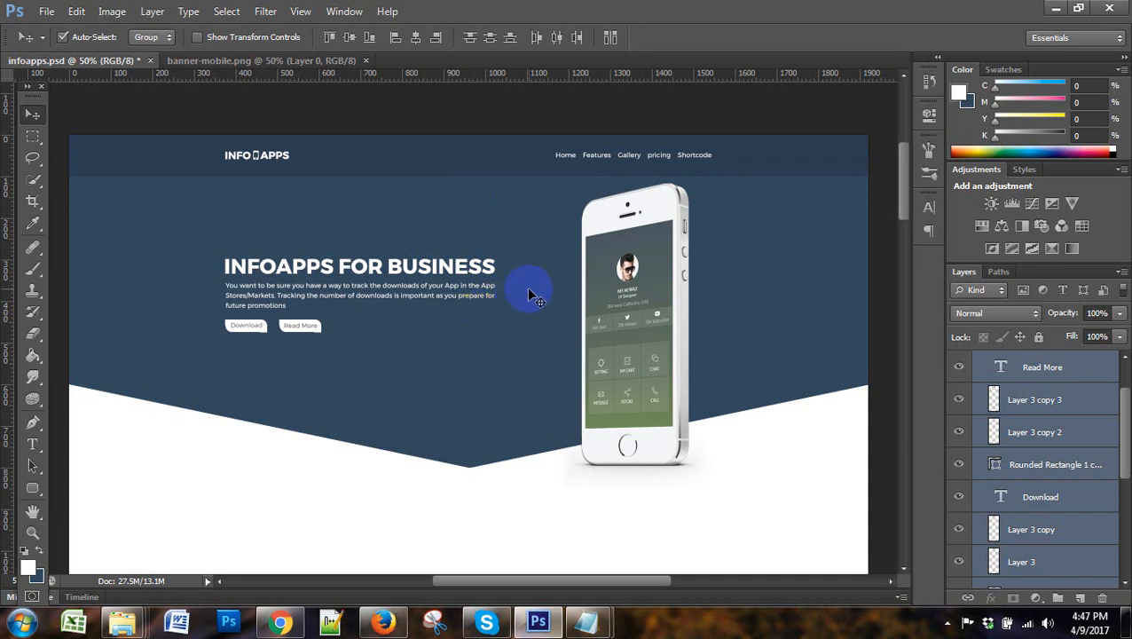
{"action": "scroll", "coordinate": [529, 294], "scroll_direction": "down", "scroll_amount": 2}
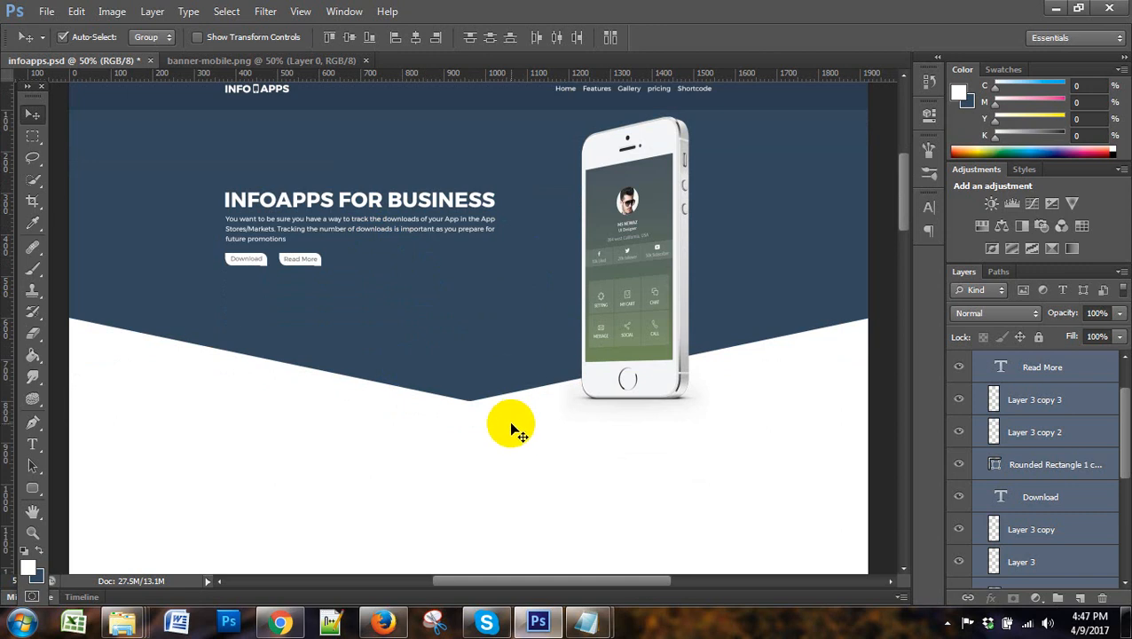
{"action": "left_click", "coordinate": [513, 396]}
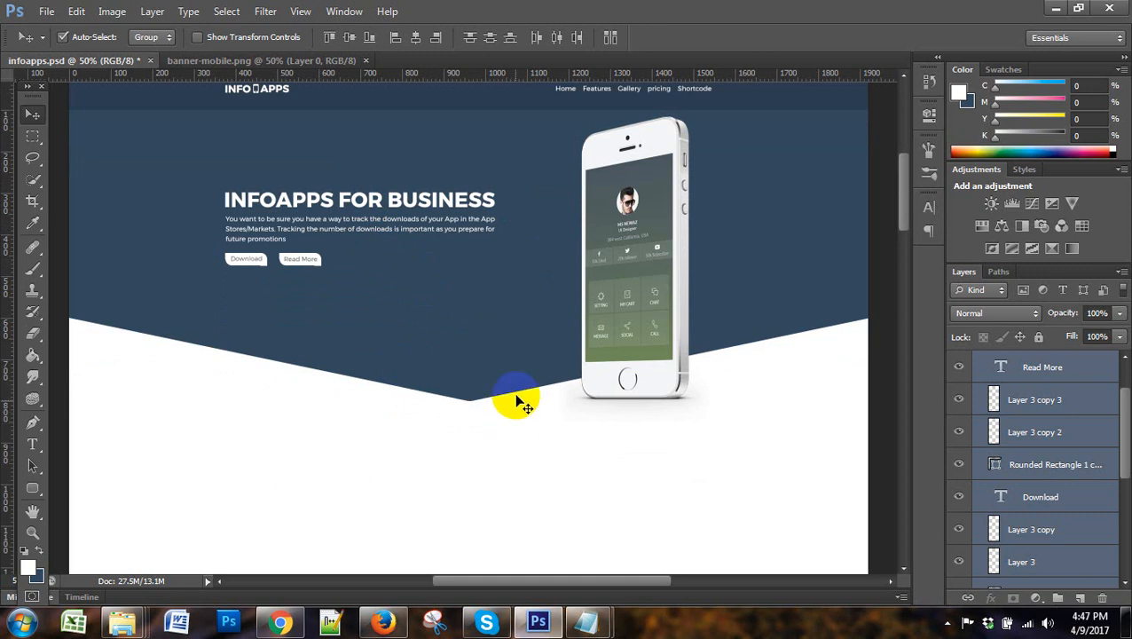
{"action": "key", "text": "ctrl+s"}
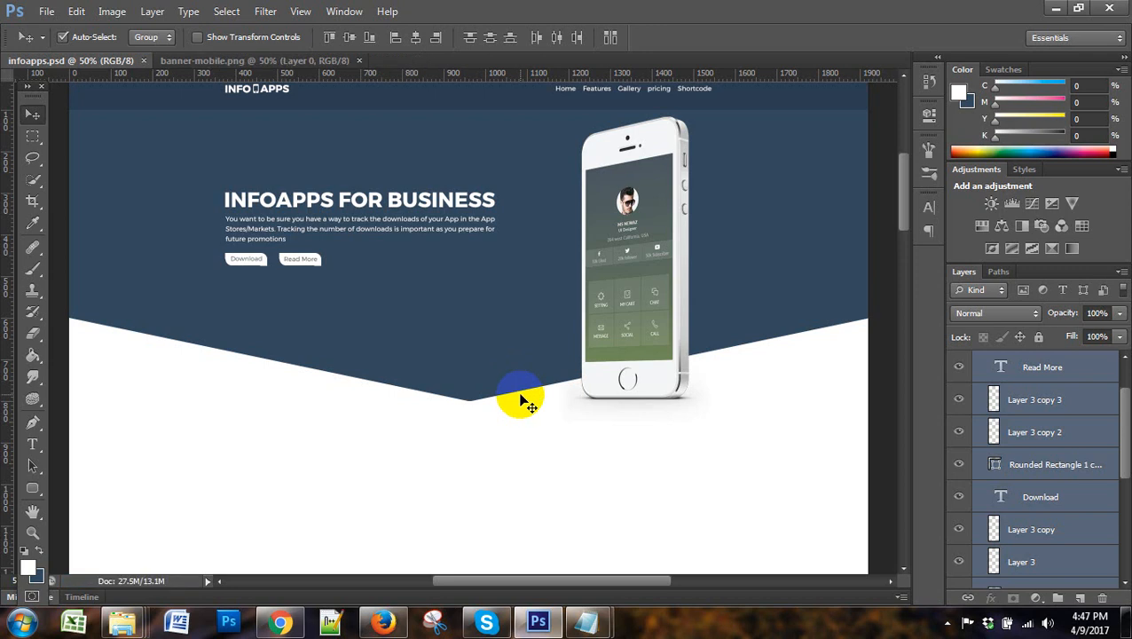
{"action": "scroll", "coordinate": [523, 401], "scroll_direction": "up", "scroll_amount": 2}
{"action": "scroll", "coordinate": [523, 401], "scroll_direction": "up", "scroll_amount": 2}
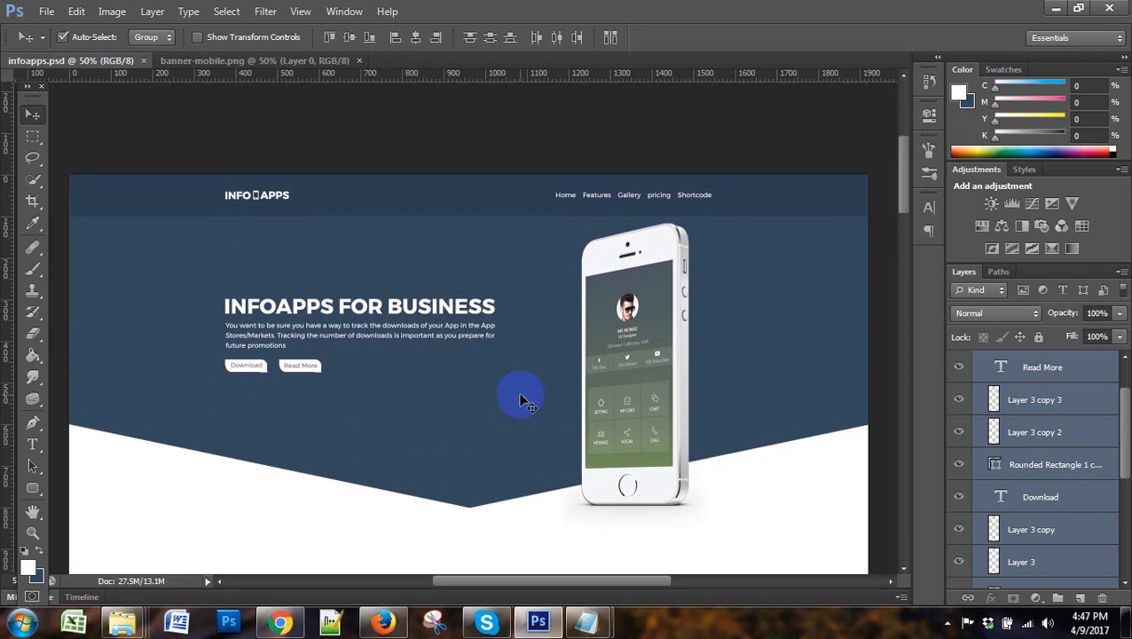
{"action": "scroll", "coordinate": [524, 401], "scroll_direction": "down", "scroll_amount": 3}
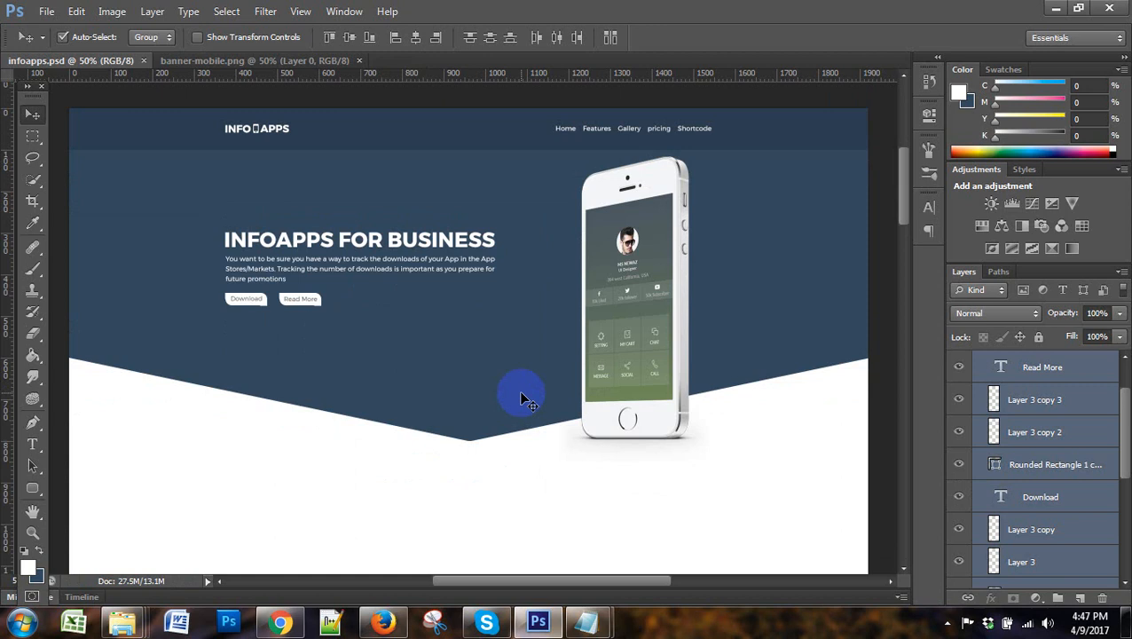
{"action": "left_click", "coordinate": [45, 11]}
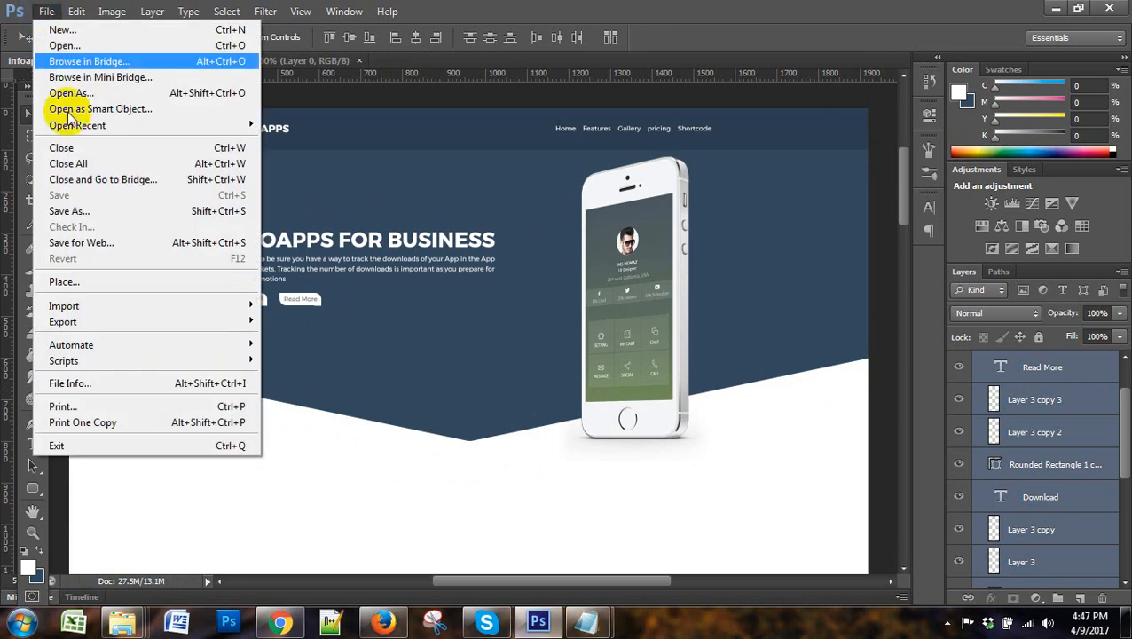
{"action": "left_click", "coordinate": [947, 624]}
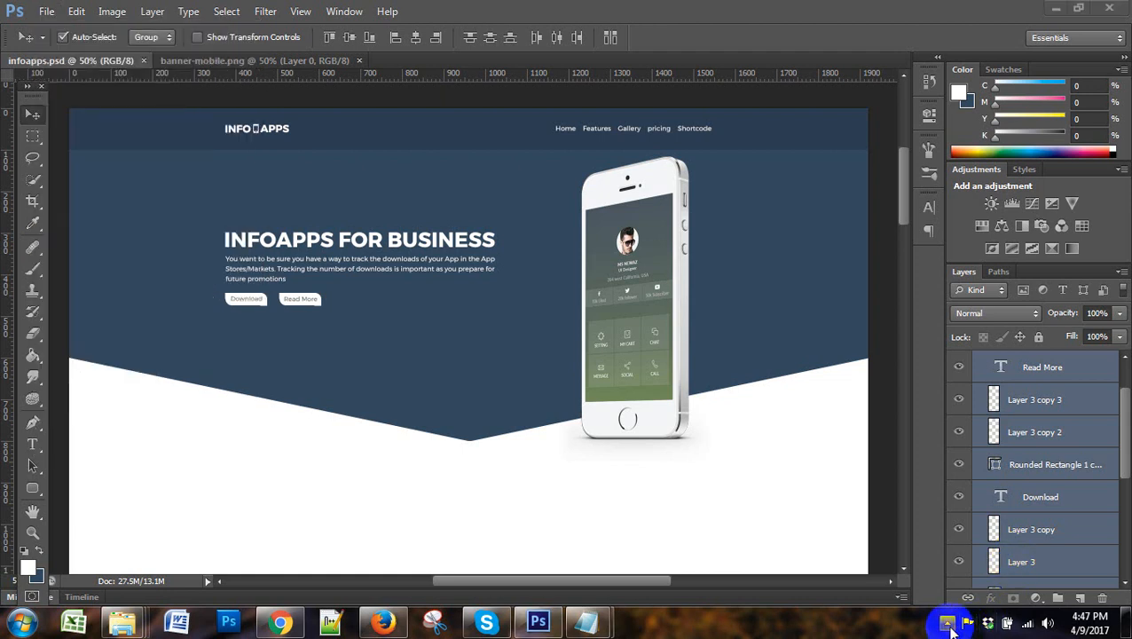